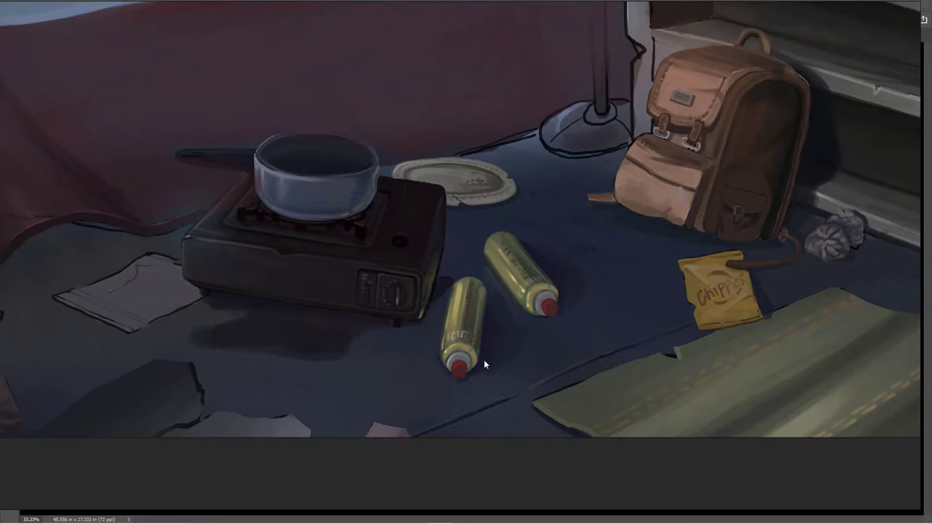
Examine the props around the stove, tables, counter and shelves in the diner Detail Painting up close.
{"action": "left_click_drag", "start_coordinate": [484, 360], "coordinate": [442, 351]}
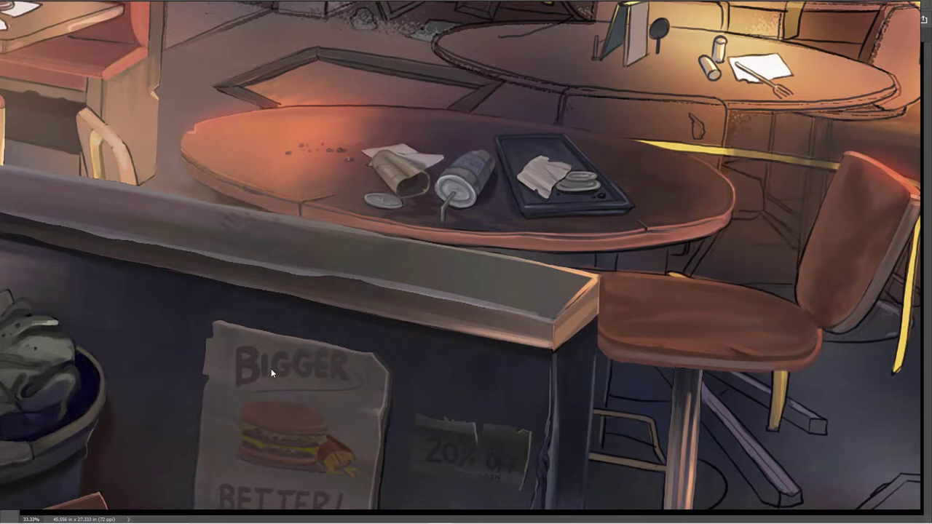
{"action": "left_click_drag", "start_coordinate": [271, 368], "coordinate": [321, 331]}
{"action": "left_click_drag", "start_coordinate": [226, 339], "coordinate": [322, 295]}
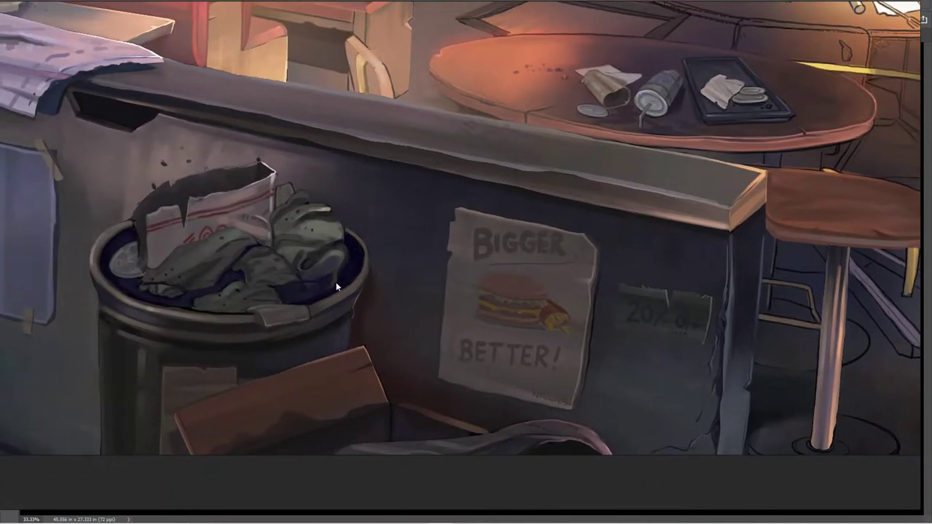
{"action": "left_click_drag", "start_coordinate": [336, 283], "coordinate": [470, 277]}
{"action": "left_click_drag", "start_coordinate": [217, 282], "coordinate": [466, 237]}
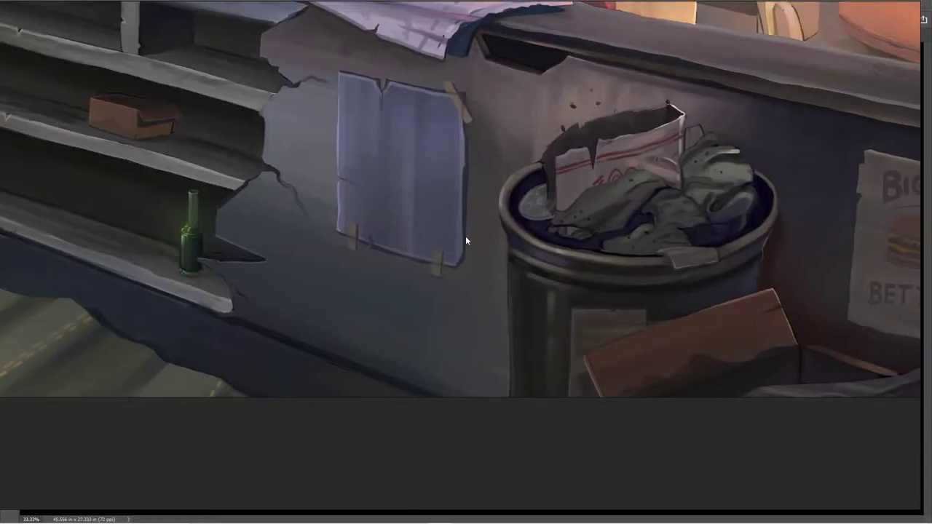
{"action": "scroll", "coordinate": [335, 236], "scroll_direction": "down", "scroll_amount": 4, "text": "alt"}
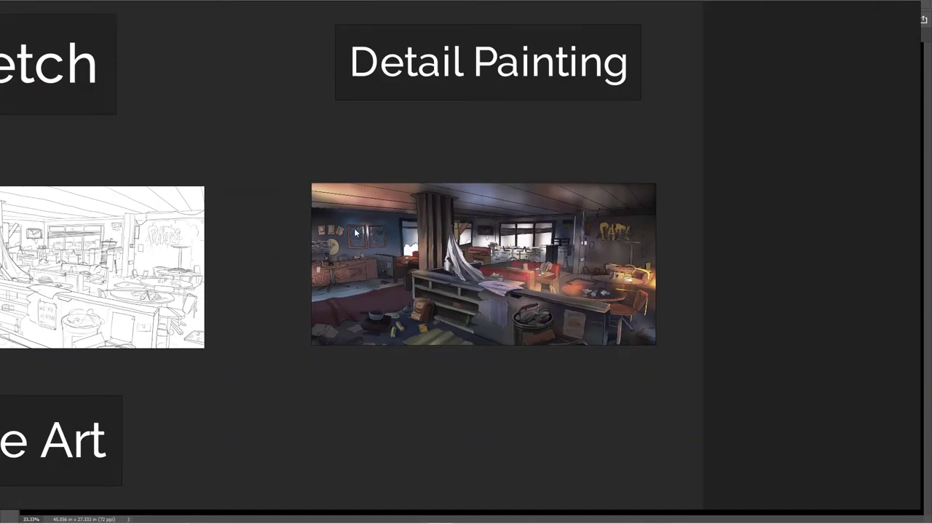
Close the diner reference board and open hacker ref.pur from the hacker room folder in File Explorer.
{"action": "right_click", "coordinate": [316, 143]}
{"action": "left_click", "coordinate": [344, 338]}
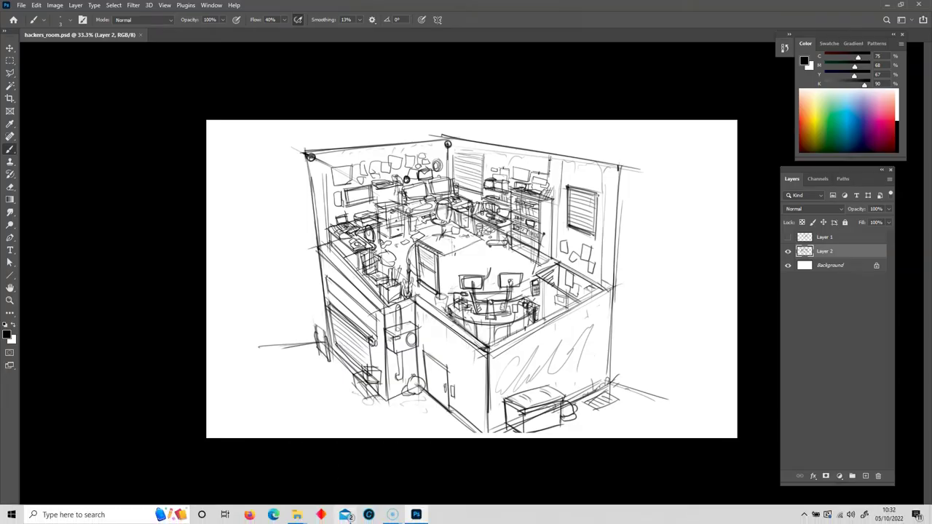
{"action": "mouse_move", "coordinate": [298, 516]}
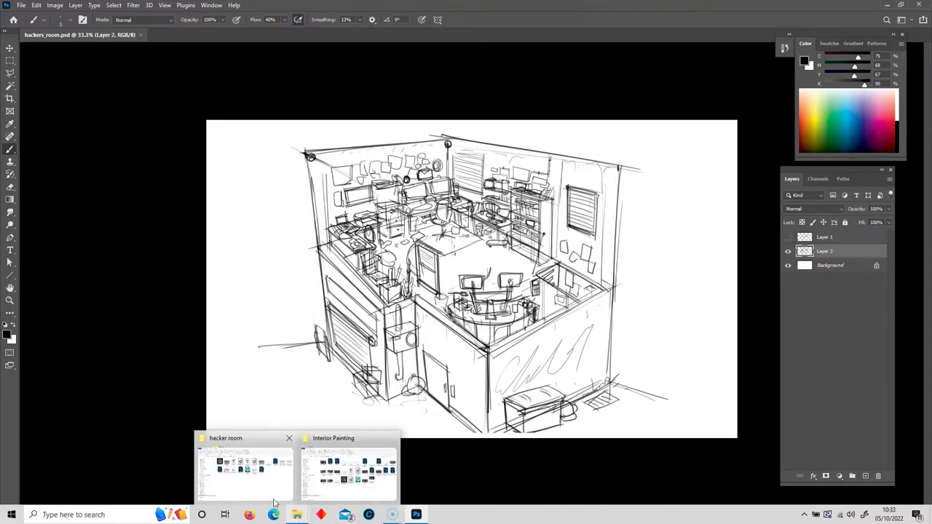
{"action": "left_click", "coordinate": [275, 500]}
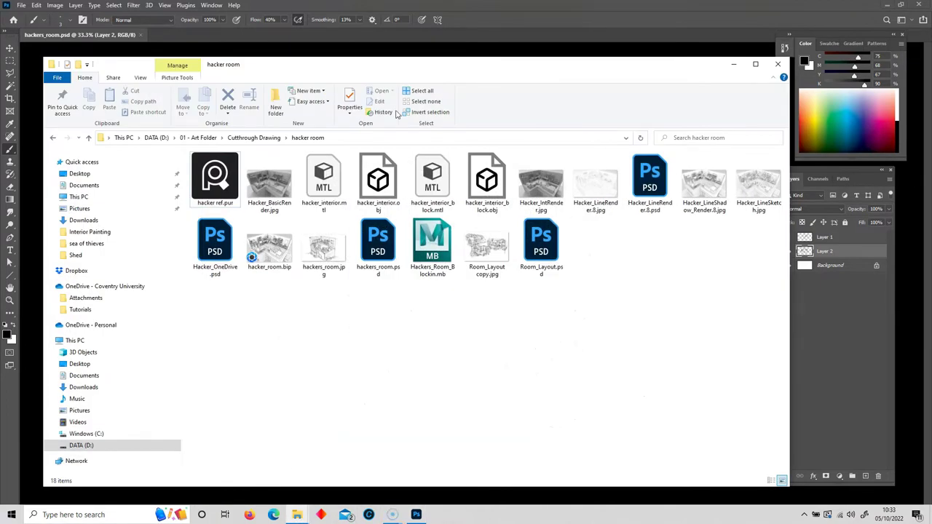
{"action": "left_click_drag", "start_coordinate": [374, 67], "coordinate": [361, 65]}
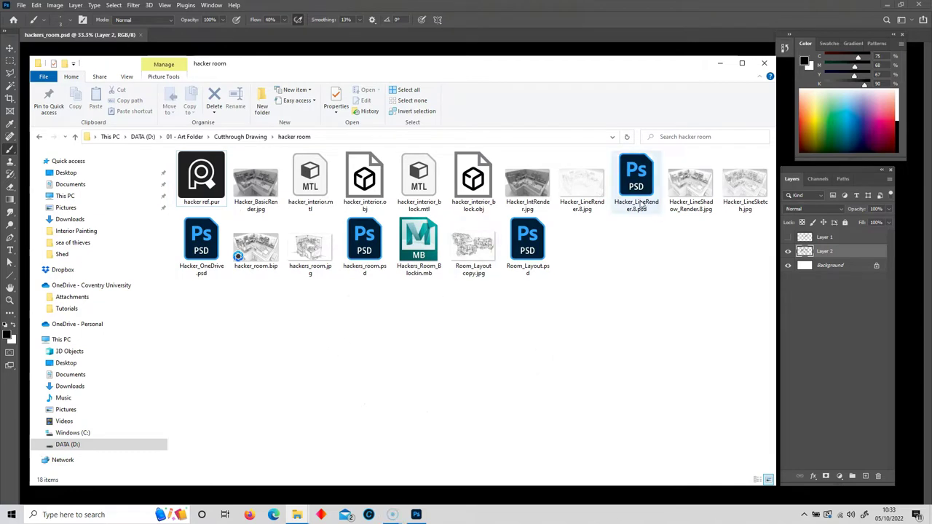
{"action": "left_click_drag", "start_coordinate": [430, 68], "coordinate": [435, 75]}
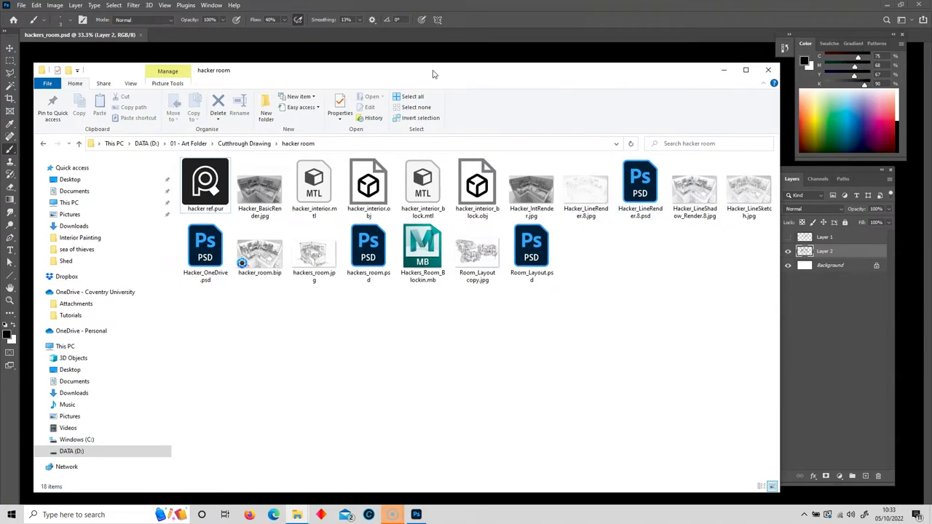
{"action": "left_click", "coordinate": [202, 171]}
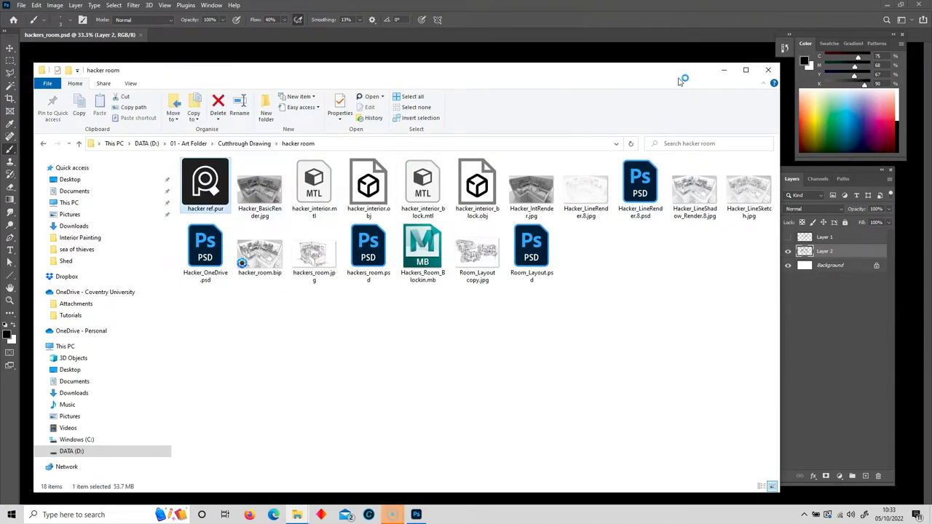
{"action": "left_click", "coordinate": [723, 70]}
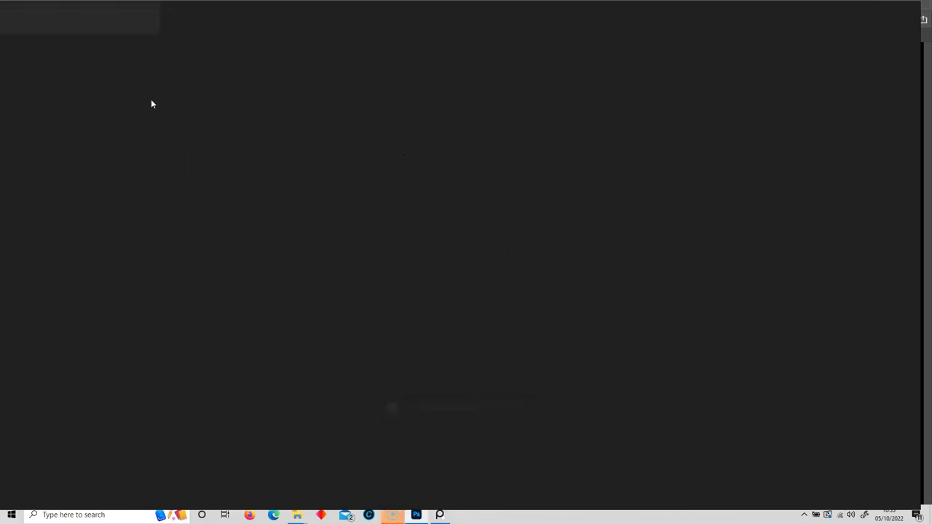
Examine the bedroom and kitchen photos in the Rooms group of the reference board.
{"action": "scroll", "coordinate": [283, 220], "scroll_direction": "up", "scroll_amount": 5}
{"action": "middle_click_drag", "start_coordinate": [263, 201], "coordinate": [546, 414]}
{"action": "middle_click_drag", "start_coordinate": [227, 196], "coordinate": [399, 319]}
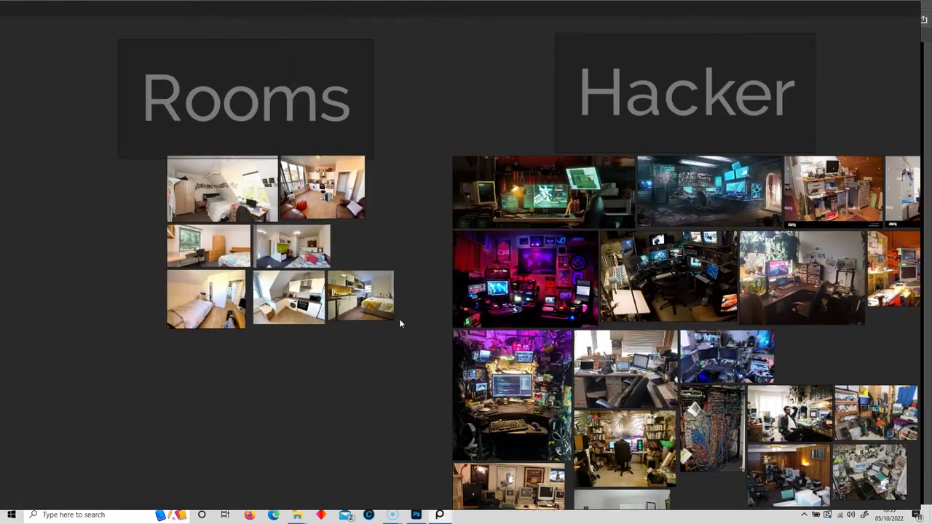
{"action": "scroll", "coordinate": [412, 314], "scroll_direction": "up", "scroll_amount": 5}
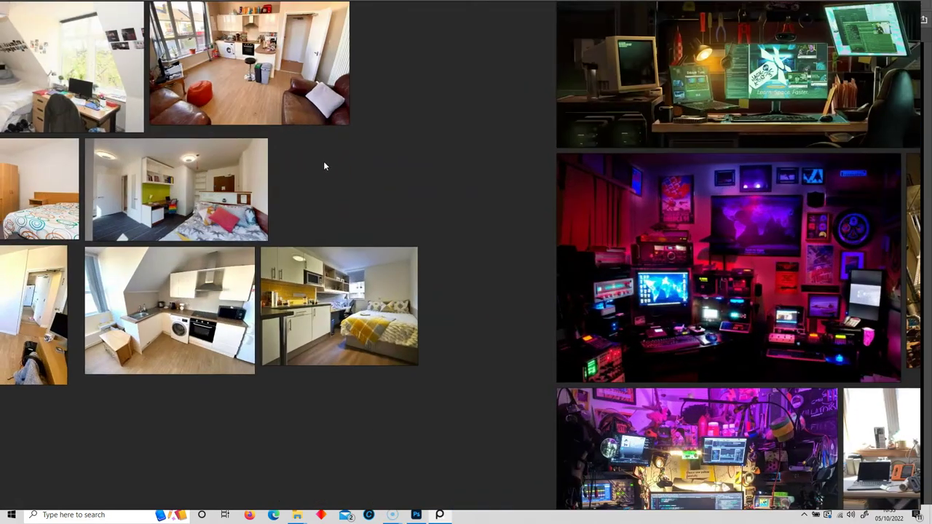
{"action": "scroll", "coordinate": [538, 352], "scroll_direction": "down", "scroll_amount": 3}
{"action": "middle_click_drag", "start_coordinate": [538, 352], "coordinate": [520, 351]}
{"action": "left_click", "coordinate": [304, 272]}
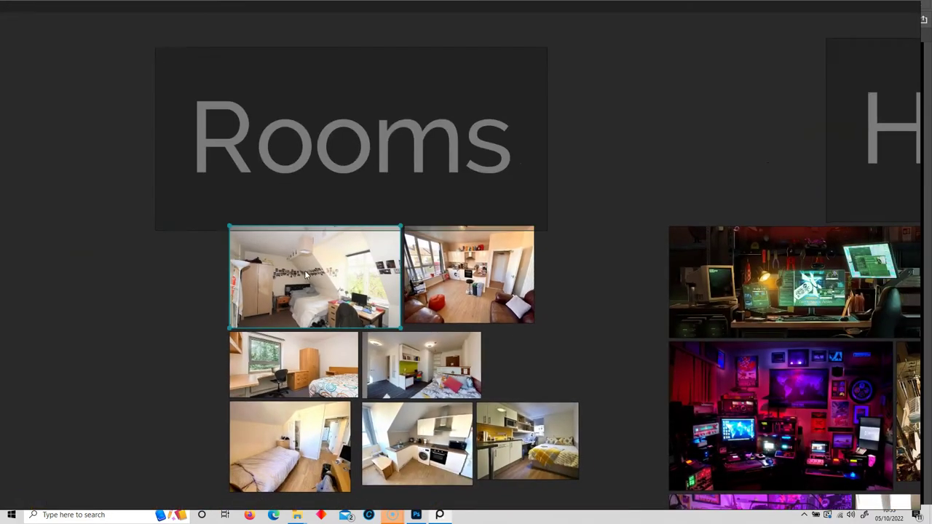
{"action": "left_click", "coordinate": [134, 267]}
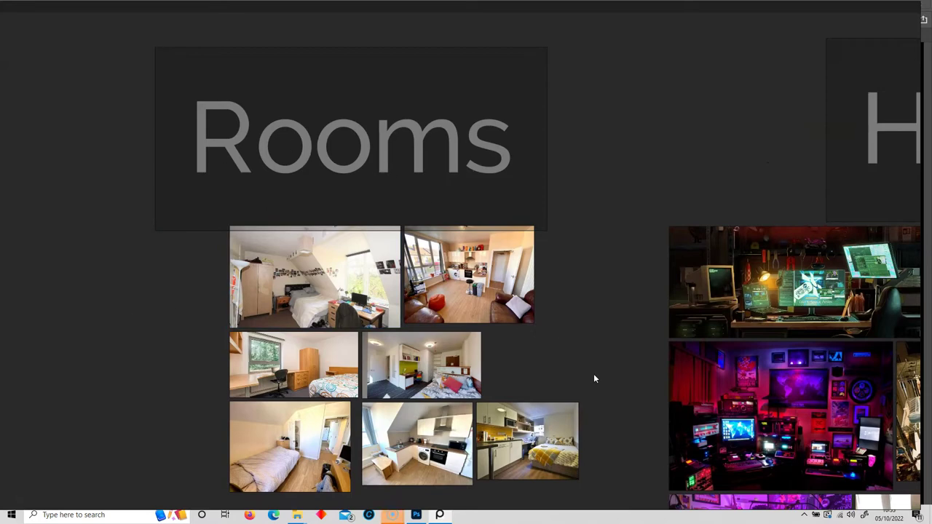
{"action": "middle_click_drag", "start_coordinate": [574, 356], "coordinate": [559, 322]}
{"action": "scroll", "coordinate": [342, 231], "scroll_direction": "up", "scroll_amount": 2}
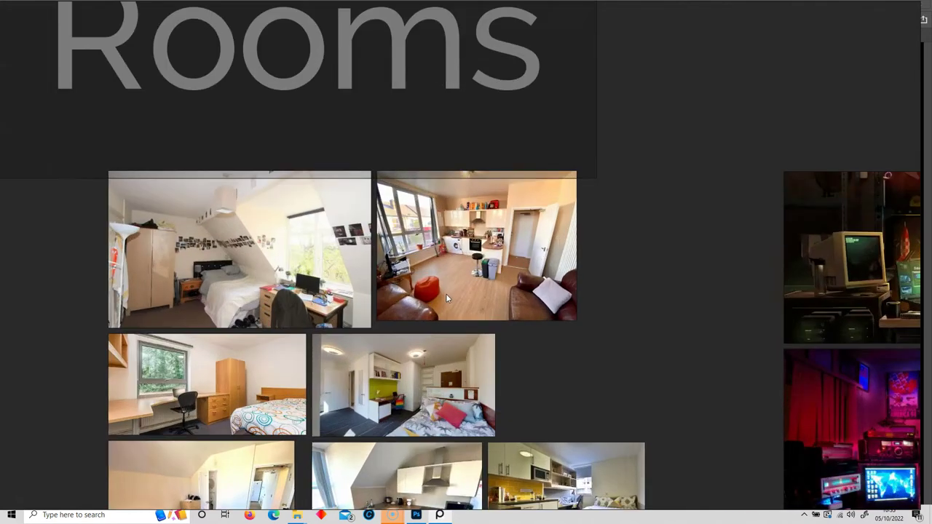
{"action": "middle_click_drag", "start_coordinate": [446, 293], "coordinate": [469, 240]}
{"action": "middle_click_drag", "start_coordinate": [457, 363], "coordinate": [457, 220]}
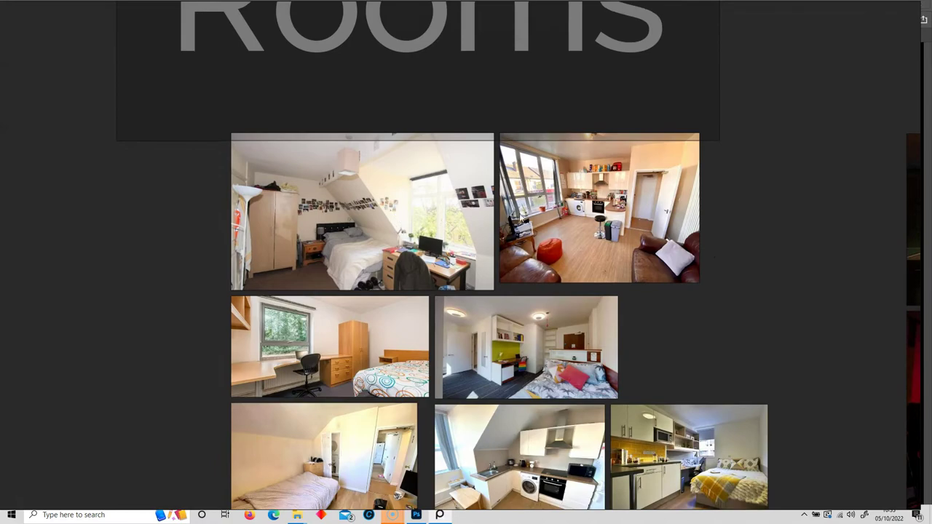
{"action": "middle_click_drag", "start_coordinate": [253, 384], "coordinate": [176, 285]}
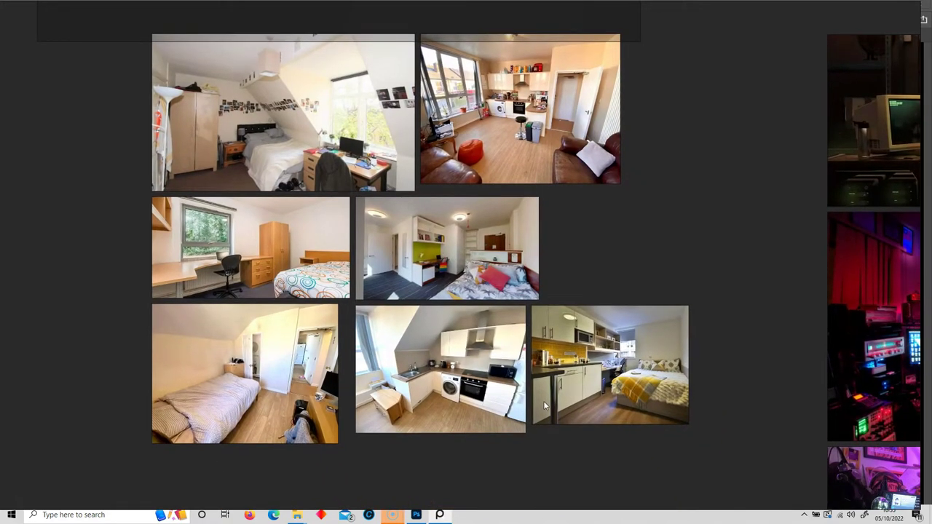
Look through the Hacker group's reference images for monitor setups, desk layouts and lighting.
{"action": "middle_click_drag", "start_coordinate": [734, 236], "coordinate": [308, 238]}
{"action": "middle_click_drag", "start_coordinate": [453, 168], "coordinate": [183, 285]}
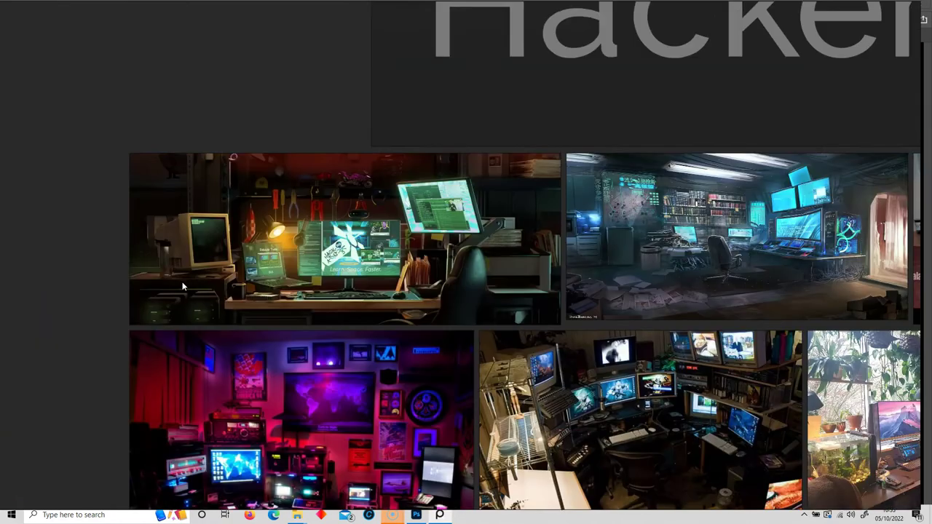
{"action": "scroll", "coordinate": [182, 285], "scroll_direction": "down", "scroll_amount": 1}
{"action": "middle_click_drag", "start_coordinate": [306, 278], "coordinate": [165, 277]}
{"action": "scroll", "coordinate": [164, 276], "scroll_direction": "down", "scroll_amount": 1}
{"action": "middle_click_drag", "start_coordinate": [281, 306], "coordinate": [350, 218]}
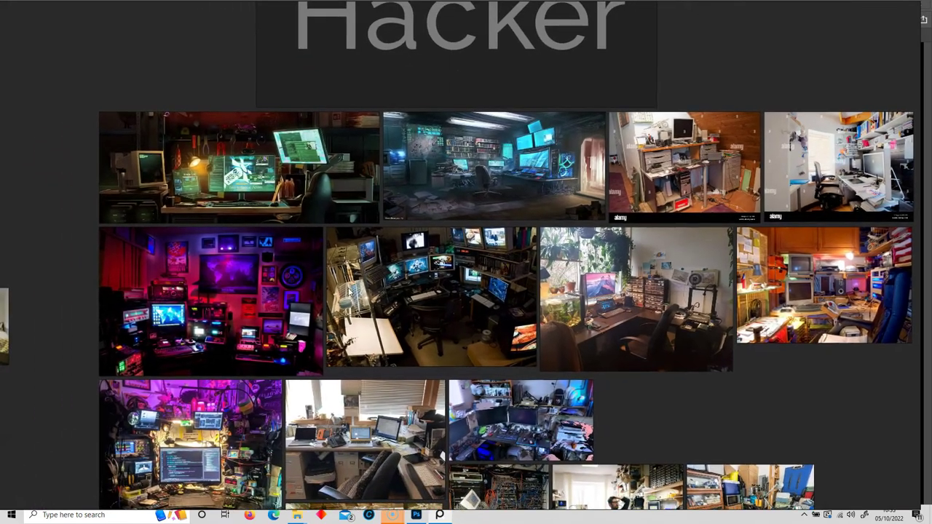
{"action": "scroll", "coordinate": [437, 295], "scroll_direction": "up", "scroll_amount": 2}
{"action": "middle_click_drag", "start_coordinate": [364, 284], "coordinate": [481, 262]}
{"action": "scroll", "coordinate": [430, 311], "scroll_direction": "up", "scroll_amount": 1}
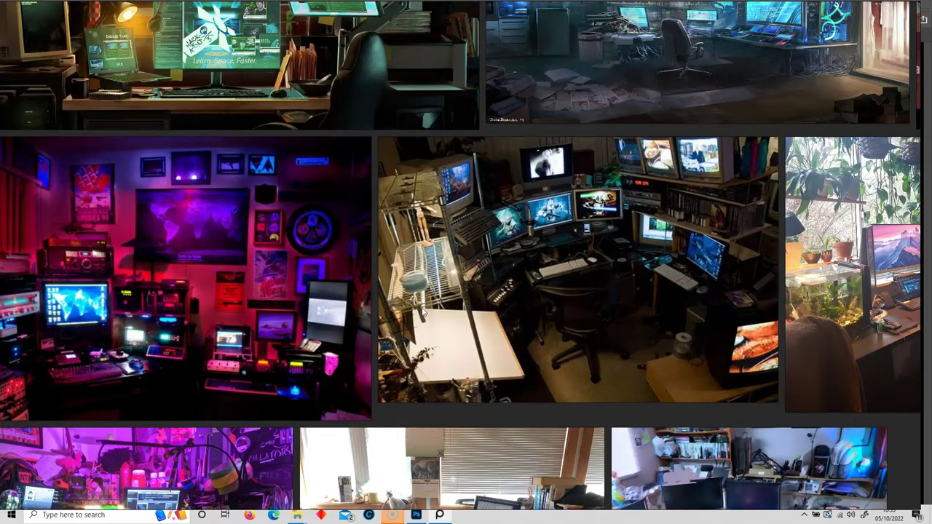
{"action": "middle_click_drag", "start_coordinate": [287, 337], "coordinate": [369, 291]}
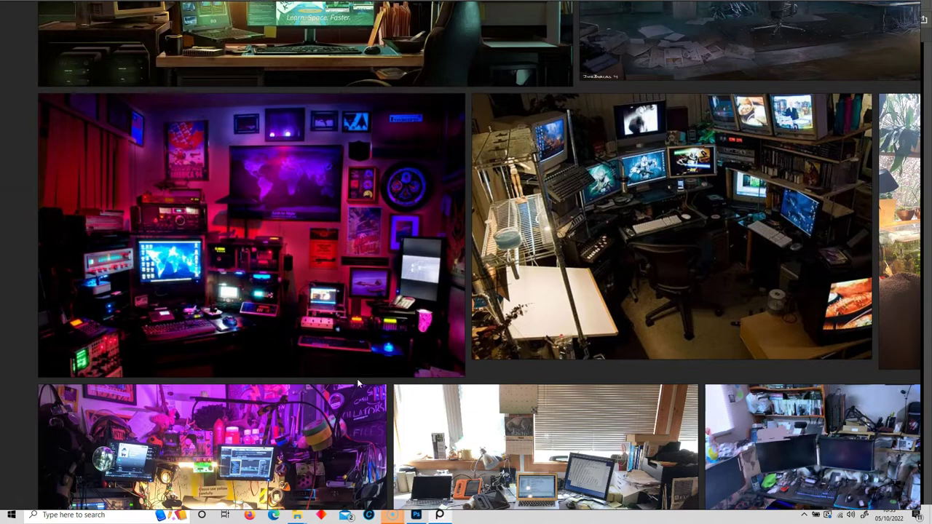
{"action": "middle_click_drag", "start_coordinate": [356, 379], "coordinate": [346, 194]}
{"action": "middle_click_drag", "start_coordinate": [341, 391], "coordinate": [391, 305]}
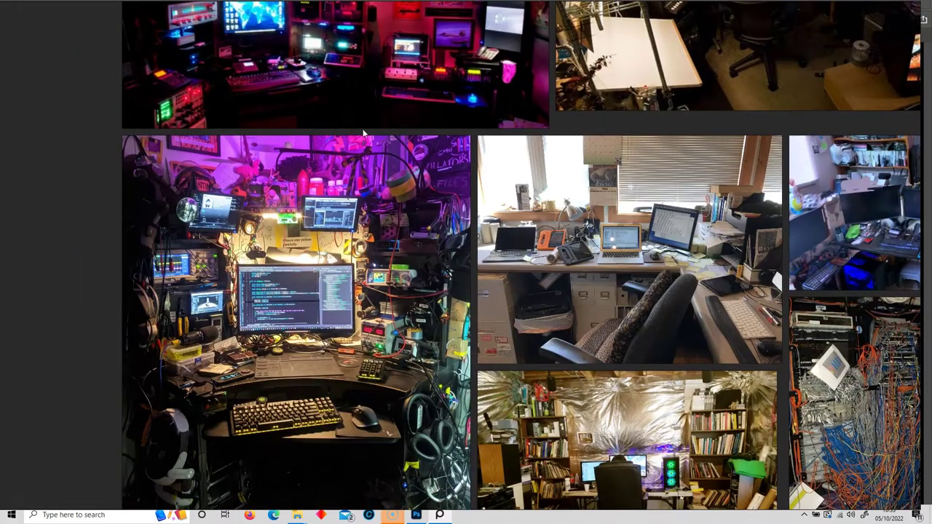
Study the purple-lit hacker workstation photo in detail, from the monitors and electronics to the desk, headphones and cables.
{"action": "scroll", "coordinate": [330, 395], "scroll_direction": "up", "scroll_amount": 4}
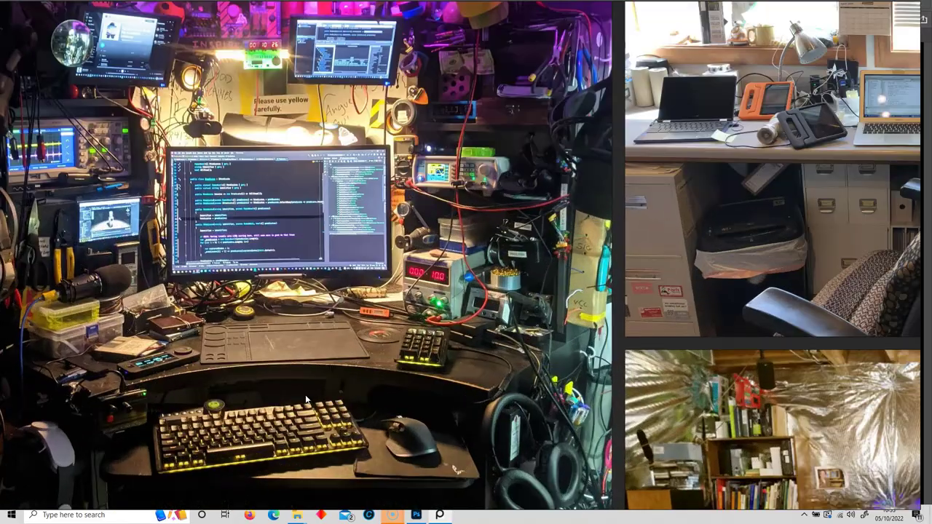
{"action": "scroll", "coordinate": [379, 404], "scroll_direction": "up", "scroll_amount": 3}
{"action": "scroll", "coordinate": [375, 403], "scroll_direction": "down", "scroll_amount": 2}
{"action": "middle_click_drag", "start_coordinate": [371, 399], "coordinate": [468, 281]}
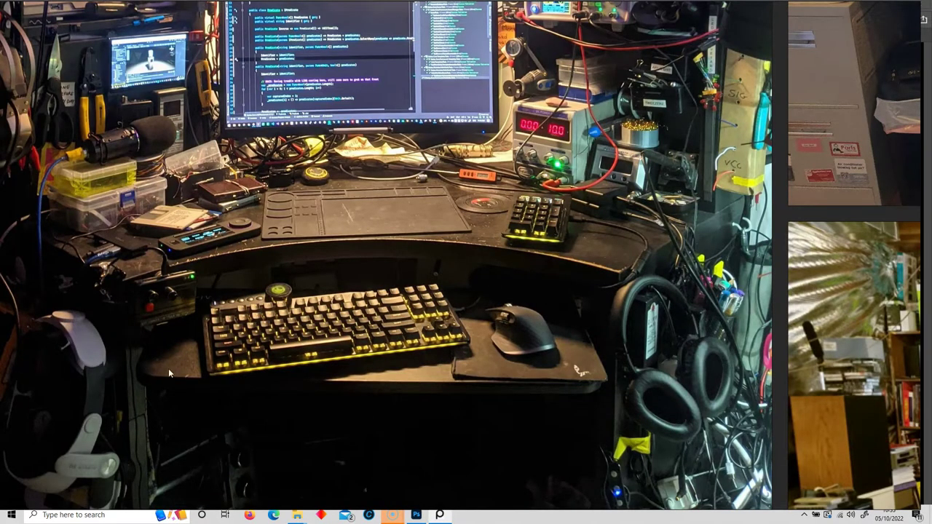
{"action": "middle_click_drag", "start_coordinate": [169, 368], "coordinate": [233, 475]}
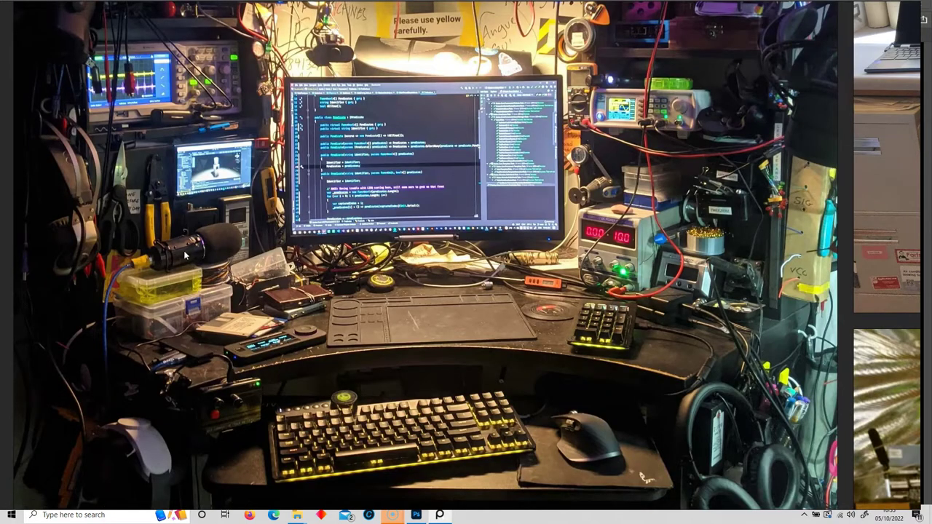
{"action": "middle_click_drag", "start_coordinate": [250, 248], "coordinate": [277, 342]}
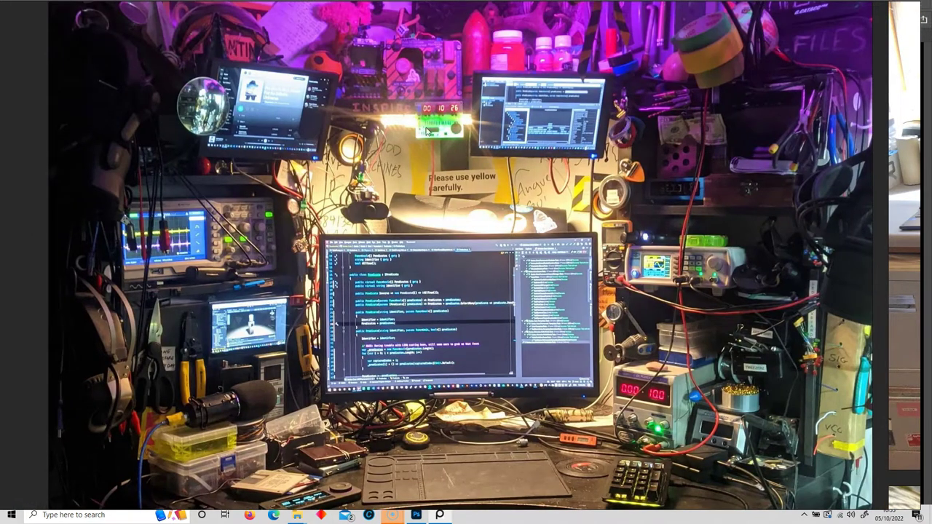
{"action": "middle_click_drag", "start_coordinate": [611, 276], "coordinate": [536, 311]}
{"action": "middle_click_drag", "start_coordinate": [586, 339], "coordinate": [580, 275]}
{"action": "middle_click_drag", "start_coordinate": [578, 479], "coordinate": [574, 322]}
{"action": "scroll", "coordinate": [215, 319], "scroll_direction": "down", "scroll_amount": 2}
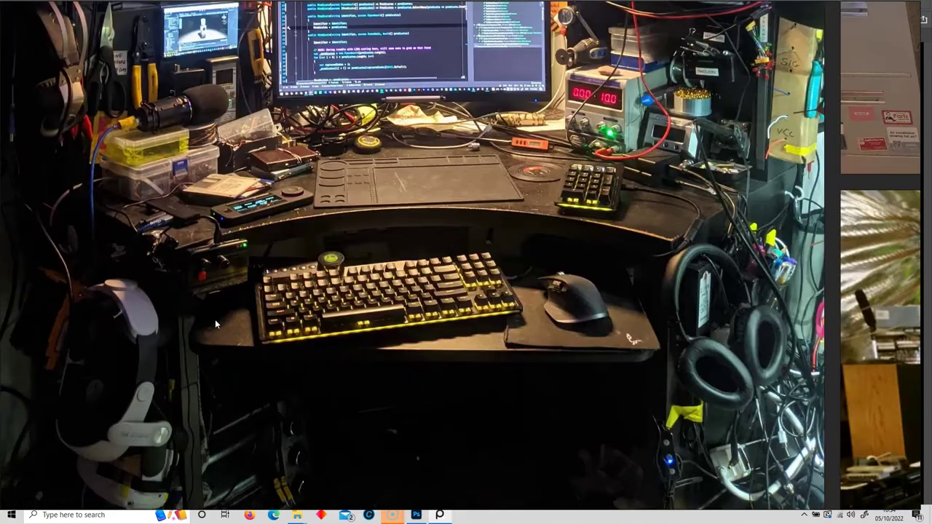
{"action": "scroll", "coordinate": [256, 408], "scroll_direction": "down", "scroll_amount": 1}
{"action": "middle_click_drag", "start_coordinate": [256, 406], "coordinate": [274, 326]}
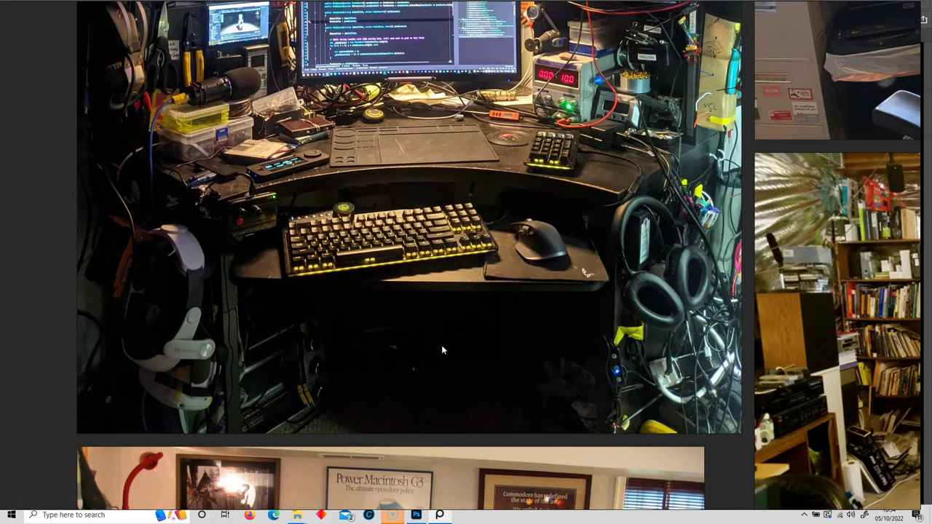
{"action": "middle_click_drag", "start_coordinate": [441, 346], "coordinate": [182, 279]}
{"action": "middle_click_drag", "start_coordinate": [443, 321], "coordinate": [463, 397]}
{"action": "scroll", "coordinate": [466, 390], "scroll_direction": "down", "scroll_amount": 2}
{"action": "middle_click_drag", "start_coordinate": [346, 296], "coordinate": [443, 364]}
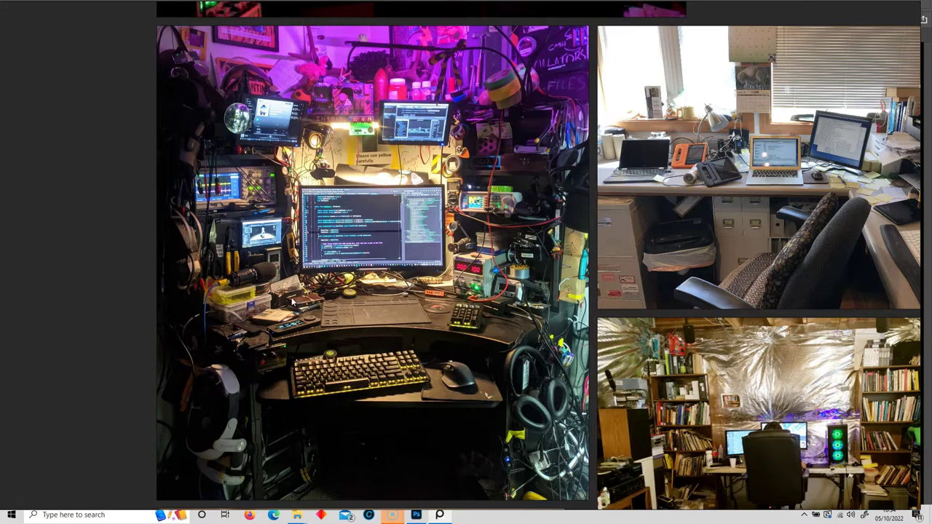
{"action": "middle_click_drag", "start_coordinate": [277, 378], "coordinate": [292, 273]}
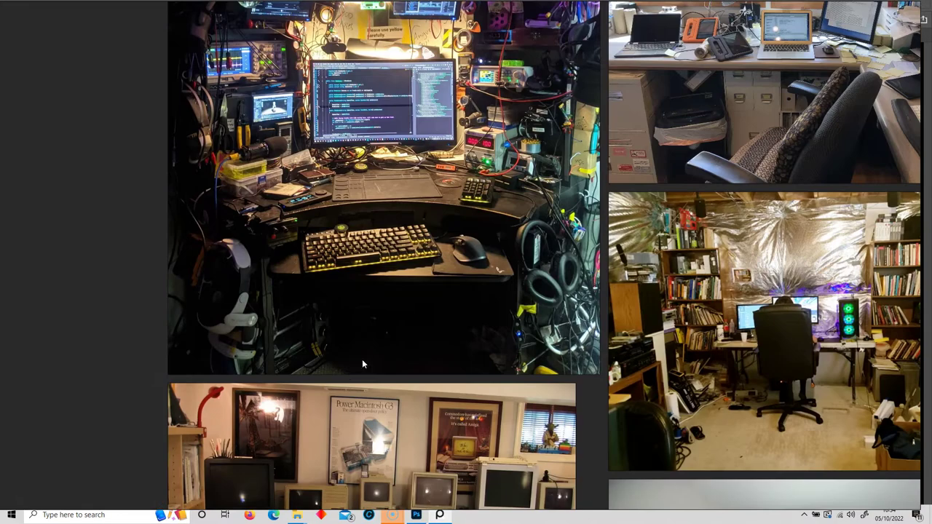
Examine the photo of the vintage computer desk with the Power Macintosh G3 poster.
{"action": "middle_click_drag", "start_coordinate": [362, 359], "coordinate": [308, 133]}
{"action": "scroll", "coordinate": [368, 290], "scroll_direction": "up", "scroll_amount": 1}
{"action": "middle_click_drag", "start_coordinate": [368, 290], "coordinate": [399, 256]}
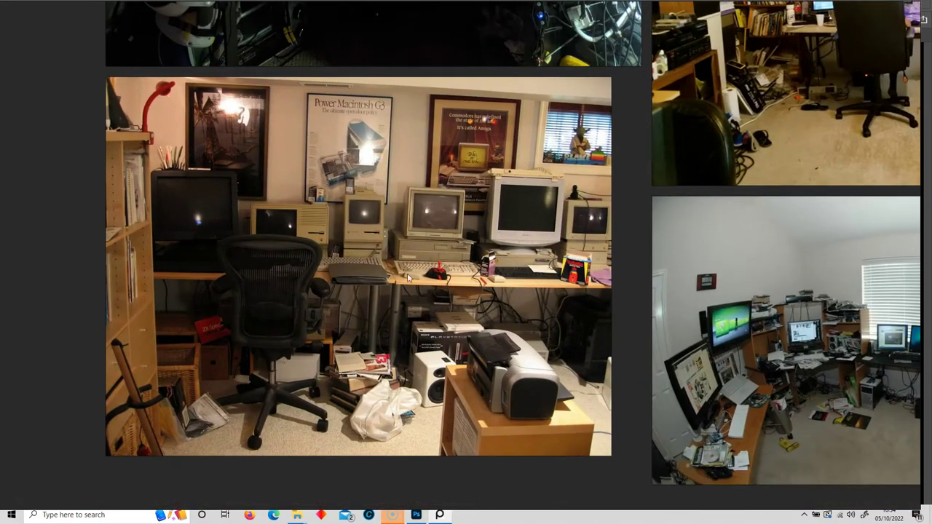
{"action": "scroll", "coordinate": [475, 368], "scroll_direction": "up", "scroll_amount": 1}
{"action": "middle_click_drag", "start_coordinate": [450, 357], "coordinate": [495, 386]}
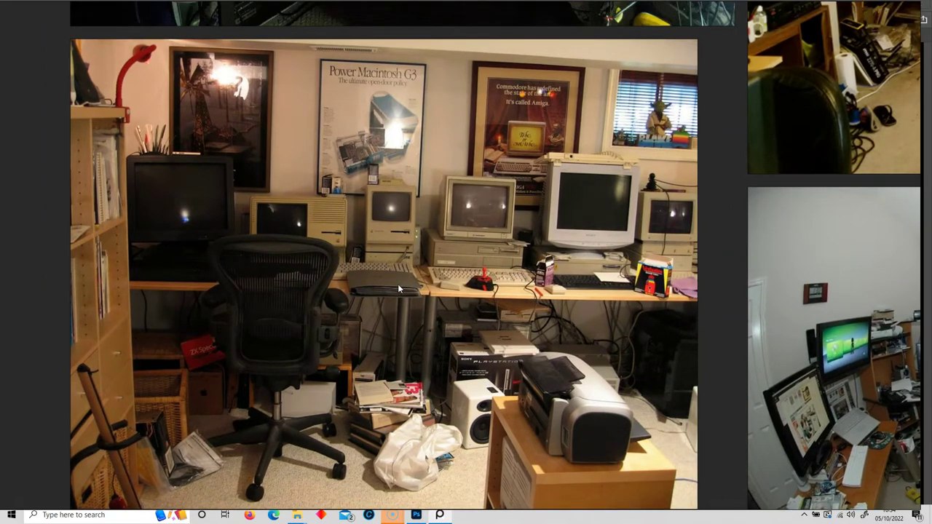
Shrink the reference board to a small floating window and park it clear of the hacker room sketch in Photoshop.
{"action": "scroll", "coordinate": [309, 289], "scroll_direction": "down", "scroll_amount": 1}
{"action": "scroll", "coordinate": [310, 290], "scroll_direction": "down", "scroll_amount": 1}
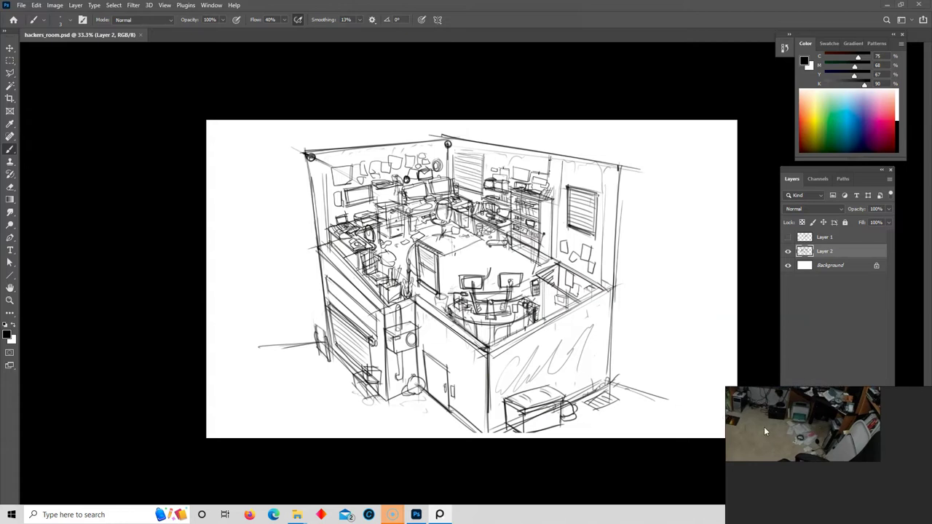
{"action": "right_click_drag", "start_coordinate": [765, 427], "coordinate": [775, 433]}
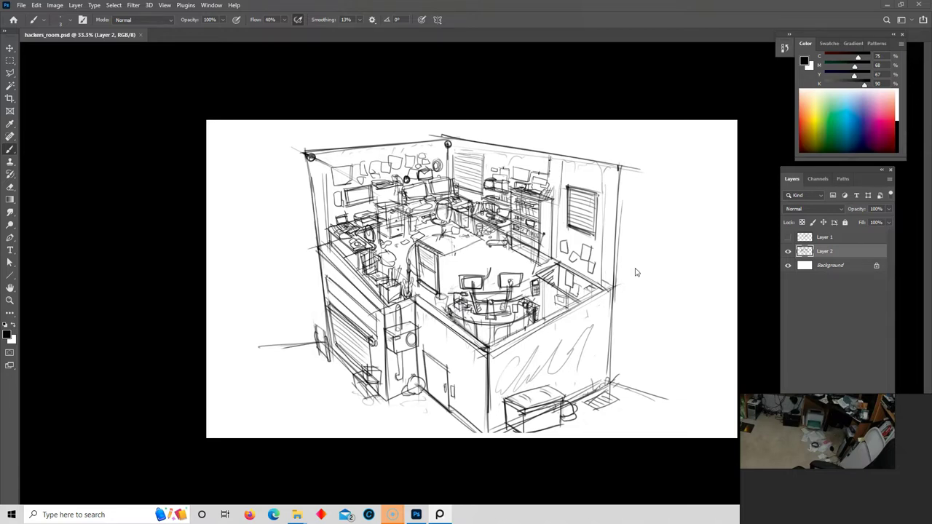
Open the hacker room folder and display Hacker_IntRender.jpg in a maximized image viewer.
{"action": "mouse_move", "coordinate": [286, 514]}
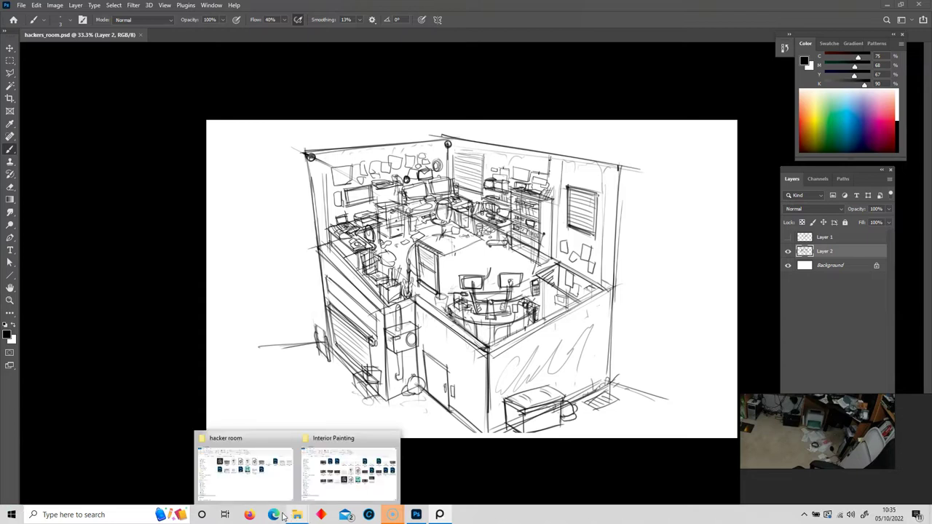
{"action": "left_click", "coordinate": [244, 470]}
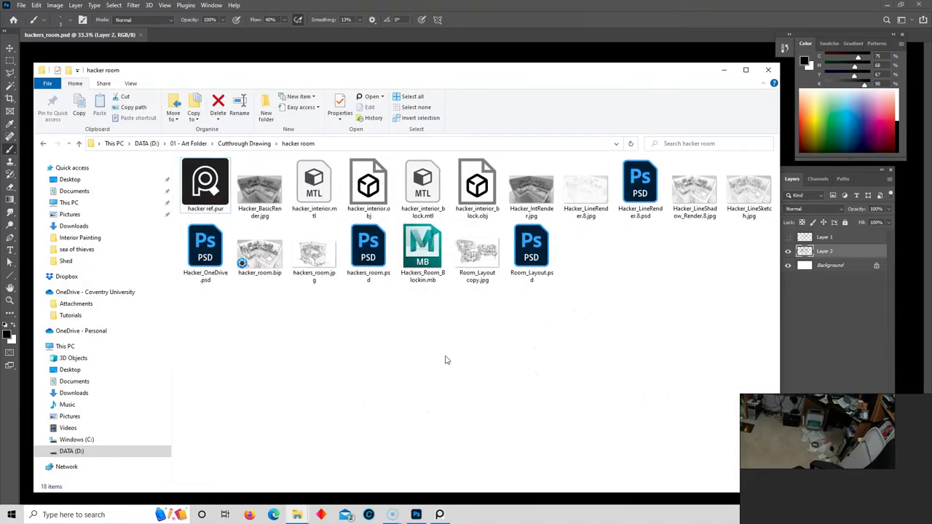
{"action": "left_click", "coordinate": [747, 203]}
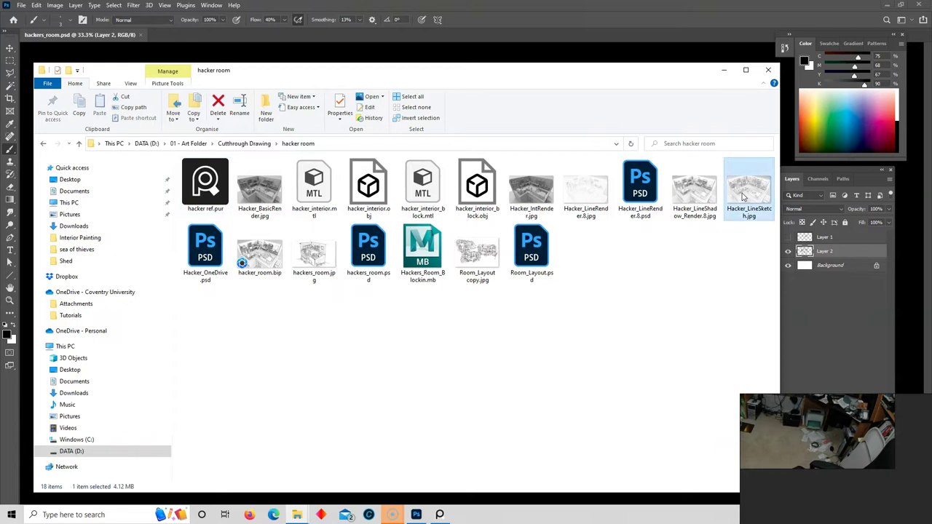
{"action": "left_click", "coordinate": [579, 188]}
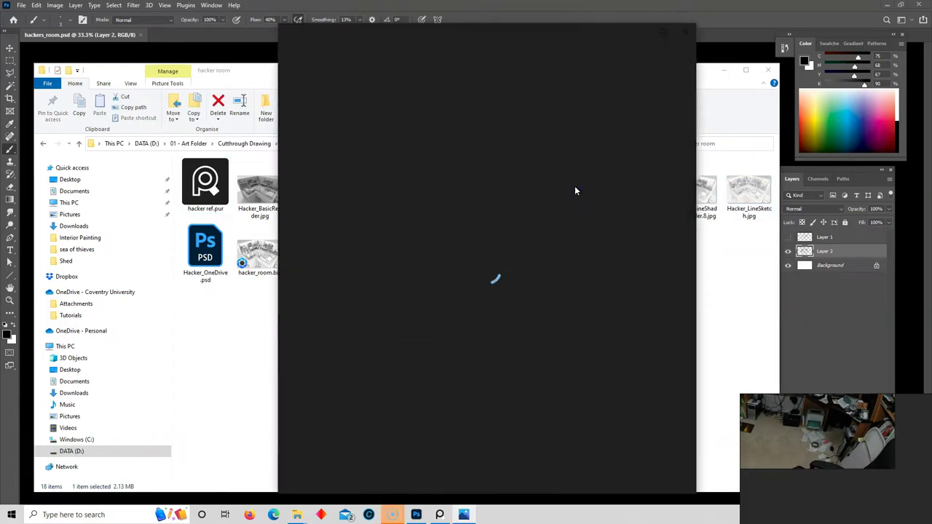
{"action": "key", "text": "Left"}
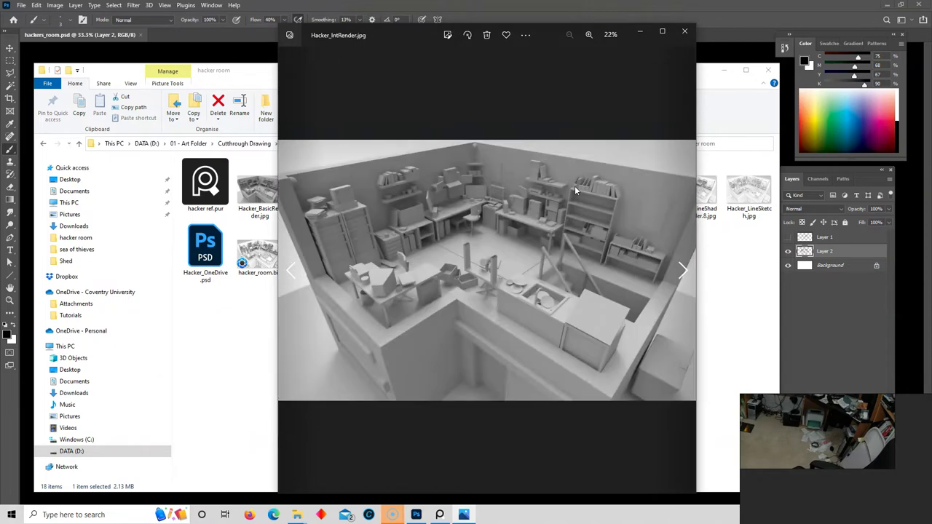
{"action": "left_click", "coordinate": [662, 33]}
Examine the grey 3D room render, from the sink and staircase to the shelves, desks and cabinets.
{"action": "scroll", "coordinate": [500, 281], "scroll_direction": "up", "scroll_amount": 5}
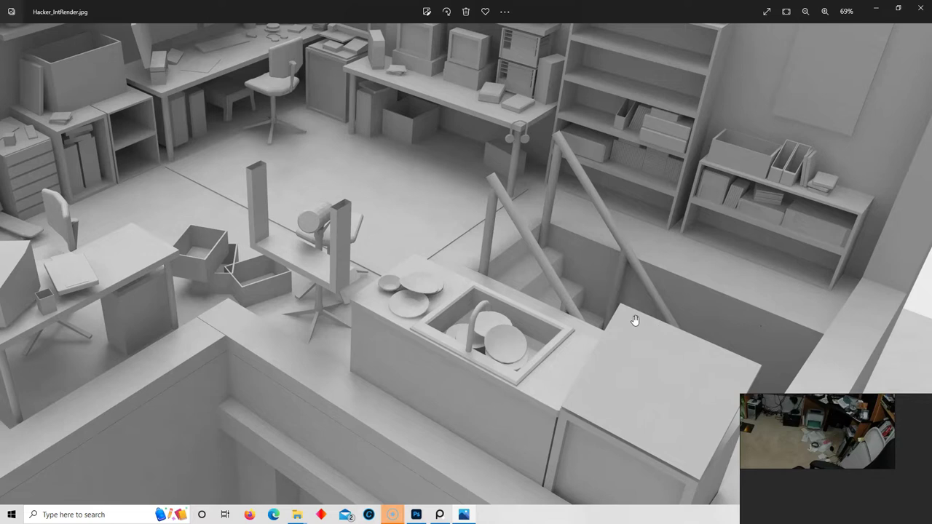
{"action": "left_click_drag", "start_coordinate": [511, 286], "coordinate": [479, 331]}
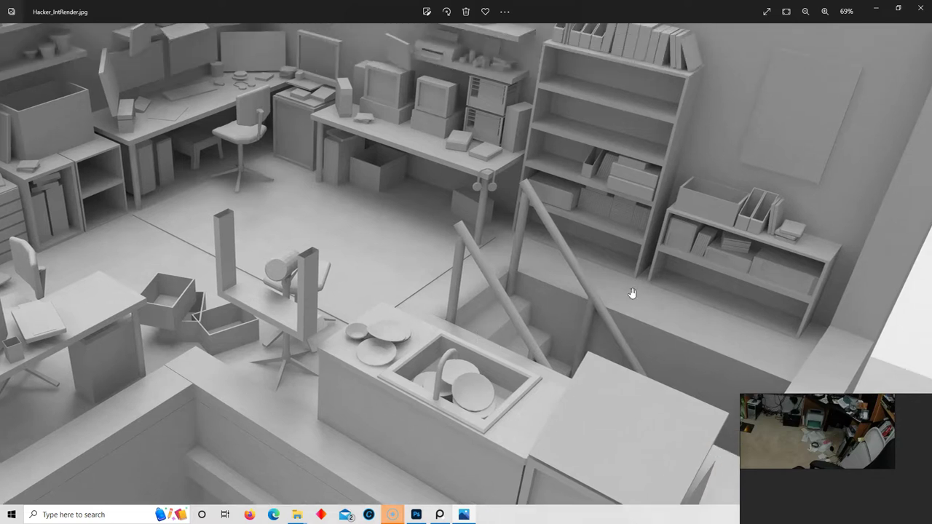
{"action": "scroll", "coordinate": [491, 337], "scroll_direction": "down", "scroll_amount": 3}
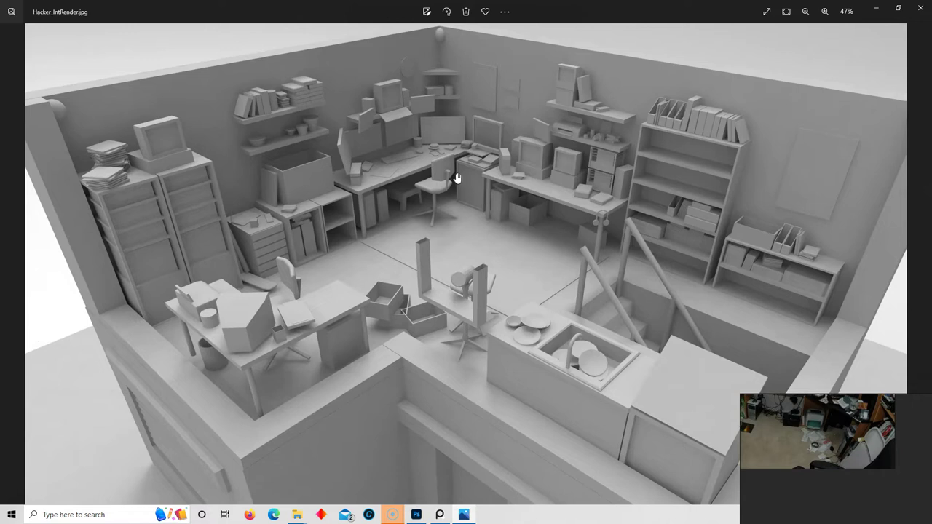
{"action": "left_click_drag", "start_coordinate": [571, 341], "coordinate": [615, 301]}
{"action": "scroll", "coordinate": [616, 301], "scroll_direction": "up", "scroll_amount": 1}
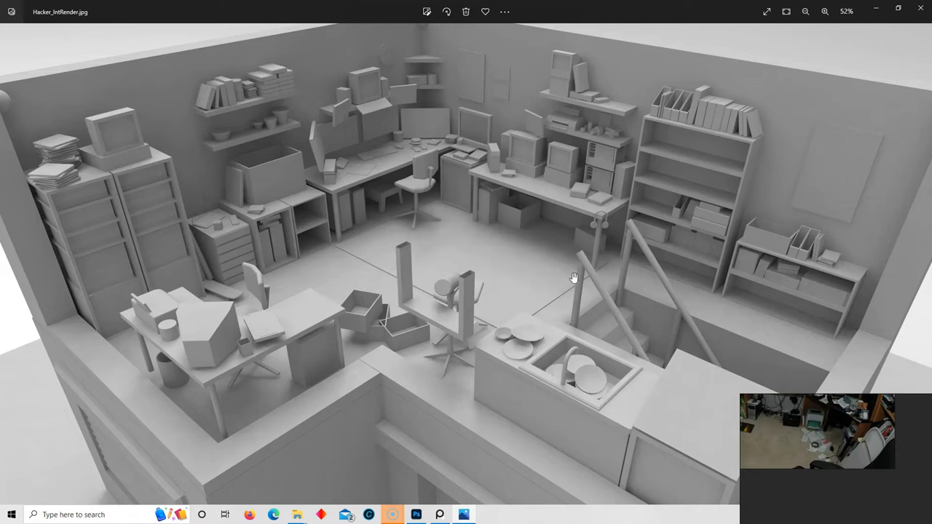
{"action": "left_click_drag", "start_coordinate": [539, 308], "coordinate": [486, 328]}
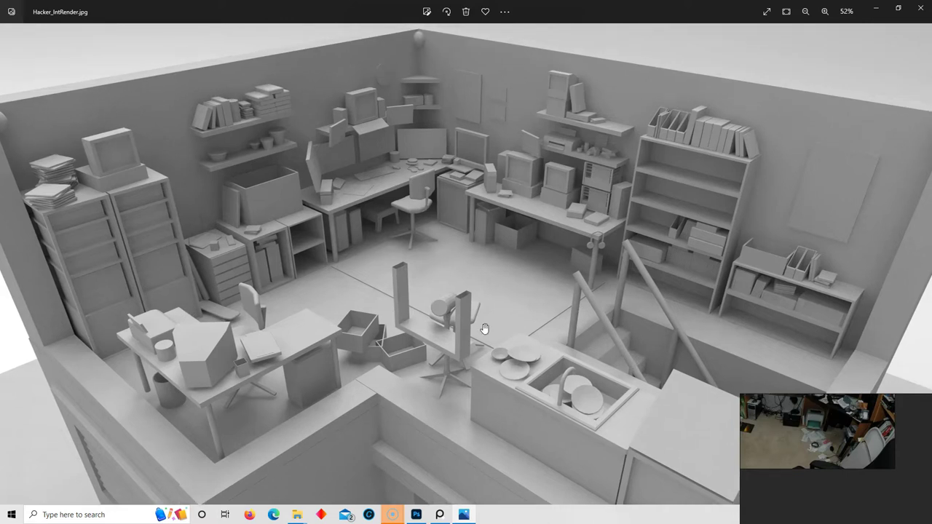
{"action": "scroll", "coordinate": [485, 329], "scroll_direction": "down", "scroll_amount": 3}
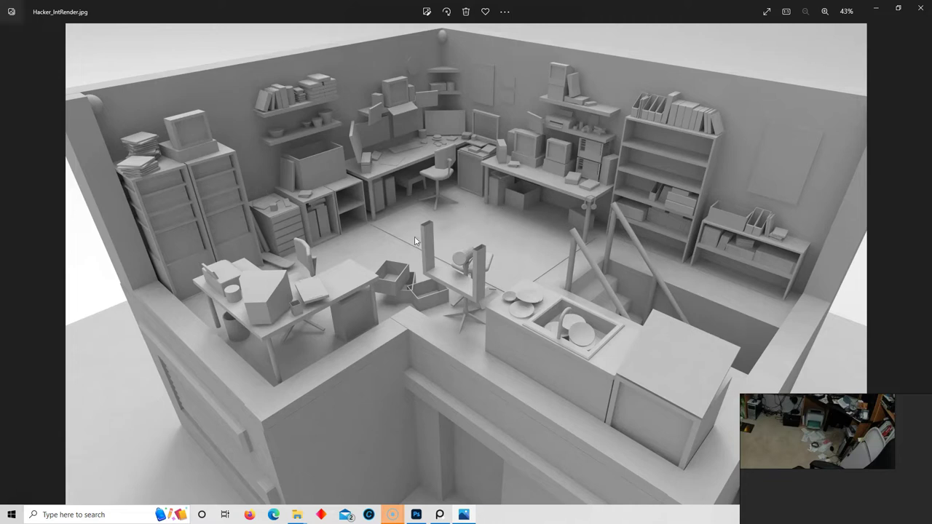
Bring up Hacker_LineRender.8.jpg and inspect its outlined furniture, from the cabinets and desks to the shelving and stairs.
{"action": "key", "text": "Right"}
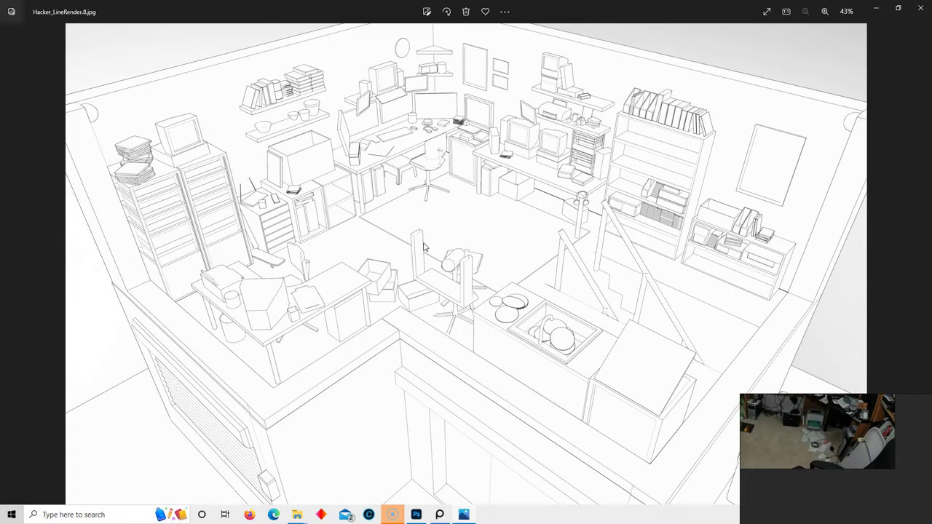
{"action": "scroll", "coordinate": [443, 285], "scroll_direction": "up", "scroll_amount": 2}
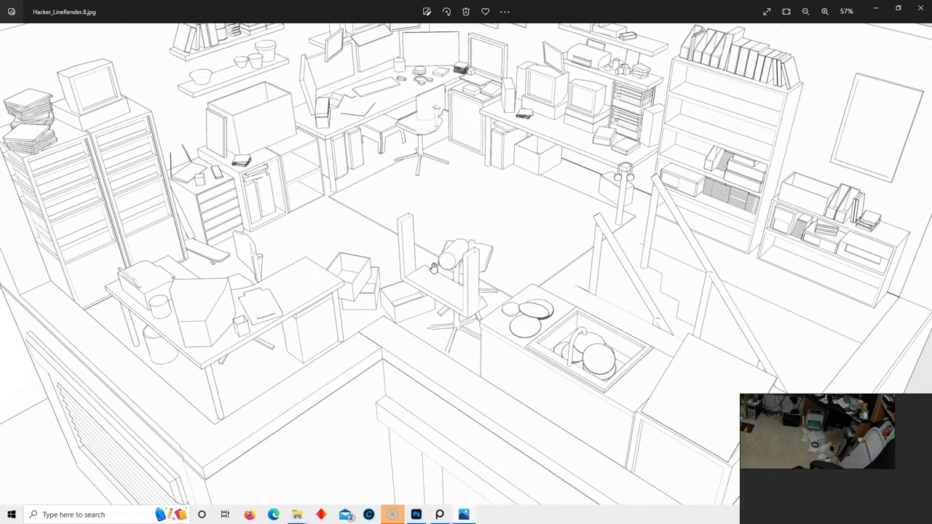
{"action": "scroll", "coordinate": [431, 267], "scroll_direction": "down", "scroll_amount": 1}
{"action": "scroll", "coordinate": [457, 340], "scroll_direction": "up", "scroll_amount": 1}
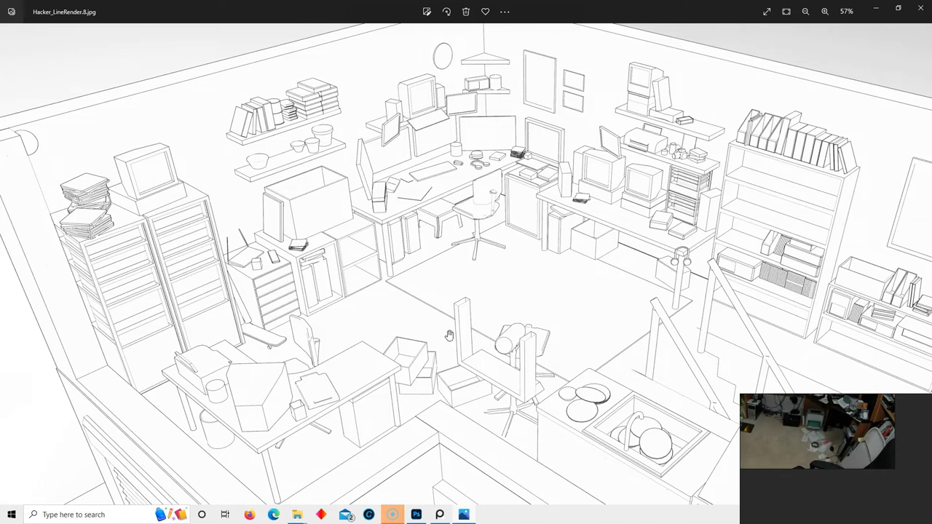
{"action": "left_click_drag", "start_coordinate": [559, 318], "coordinate": [373, 260]}
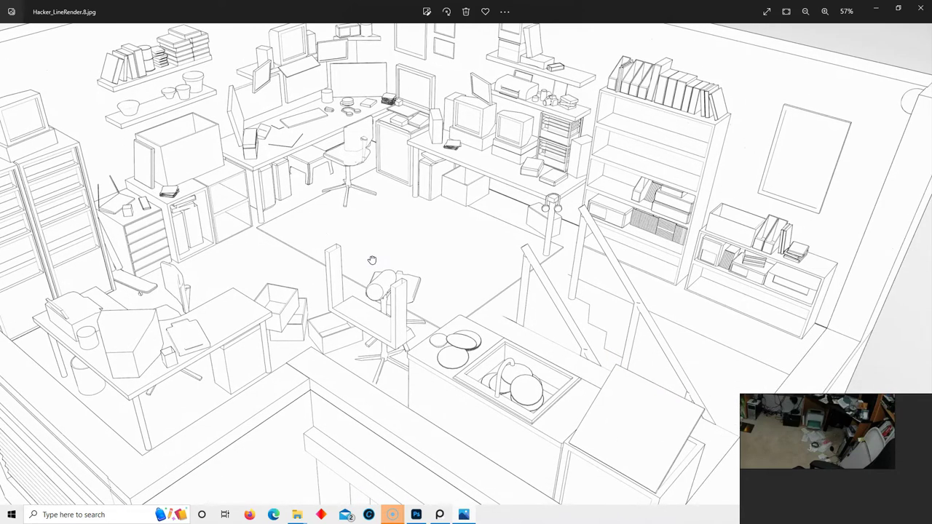
{"action": "scroll", "coordinate": [363, 254], "scroll_direction": "up", "scroll_amount": 1}
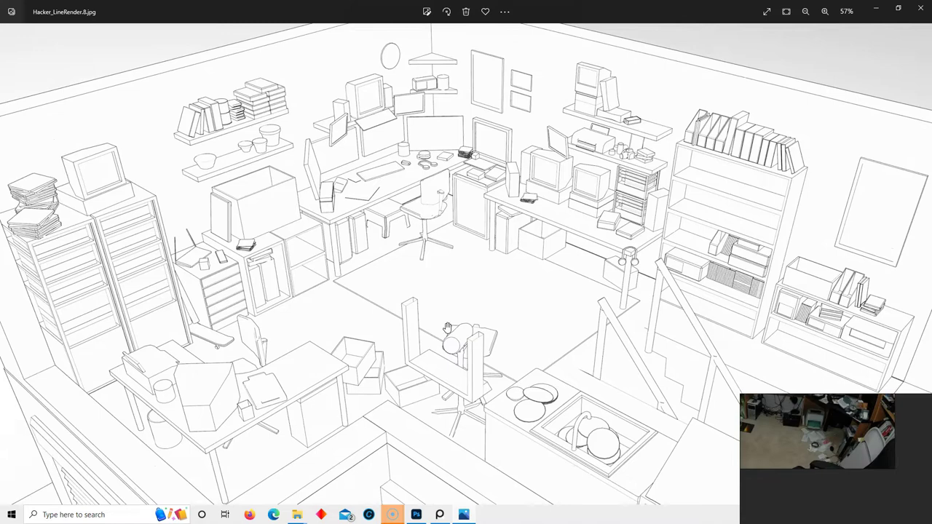
{"action": "scroll", "coordinate": [391, 260], "scroll_direction": "up", "scroll_amount": 3}
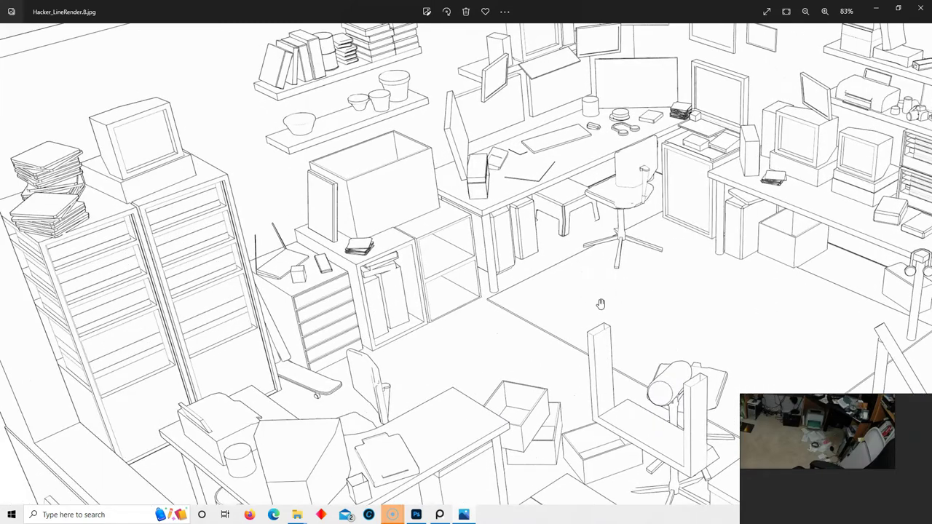
{"action": "scroll", "coordinate": [478, 297], "scroll_direction": "down", "scroll_amount": 2}
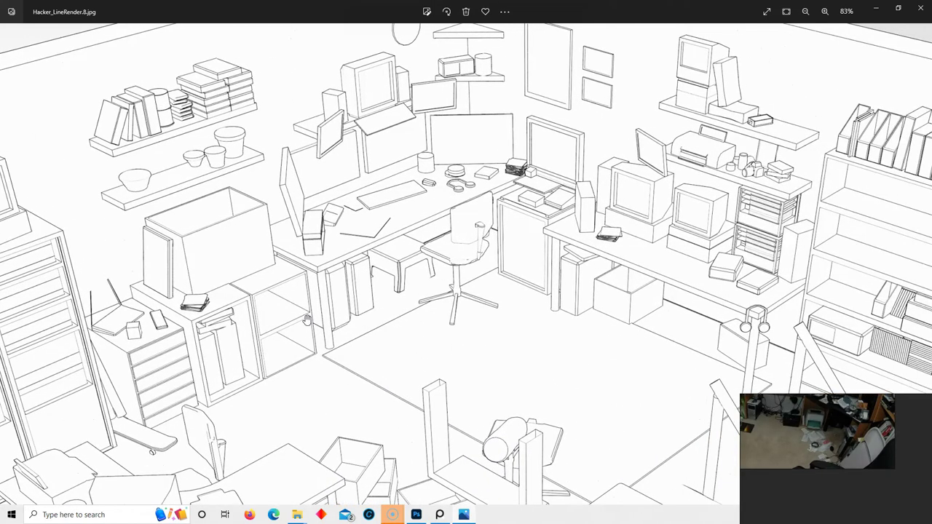
{"action": "scroll", "coordinate": [311, 318], "scroll_direction": "down", "scroll_amount": 1}
{"action": "scroll", "coordinate": [310, 318], "scroll_direction": "down", "scroll_amount": 1}
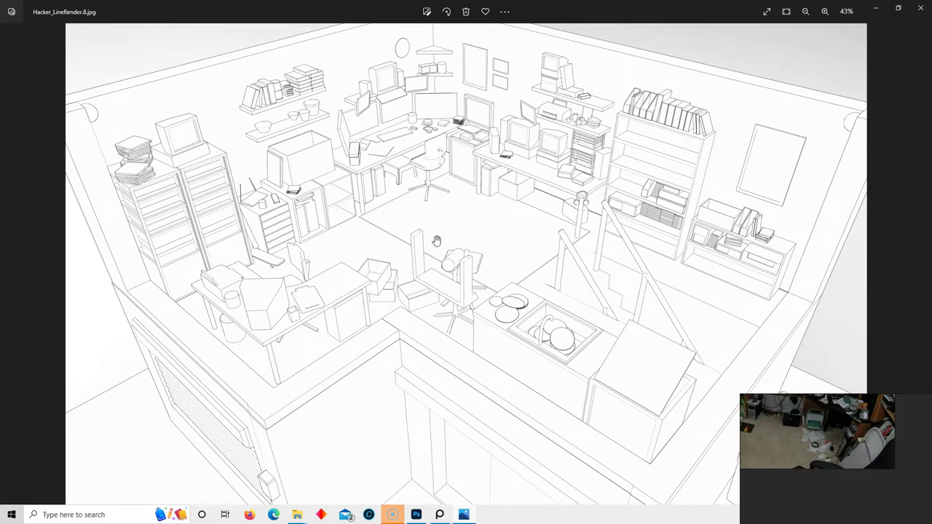
Close the line render and open Hacker_LineSketch.jpg from the hacker room folder.
{"action": "left_click", "coordinate": [917, 9]}
{"action": "key", "text": "Right"}
{"action": "key", "text": "Right"}
{"action": "key", "text": "Right"}
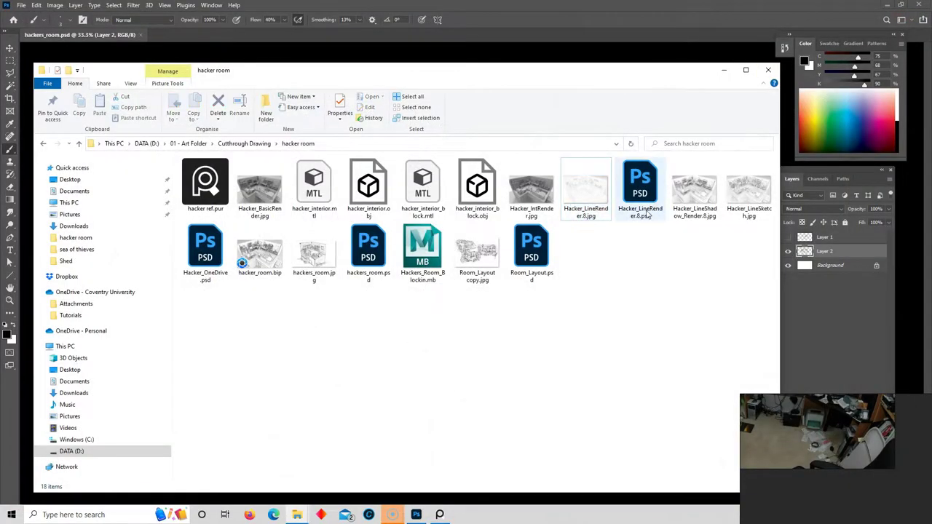
{"action": "key", "text": "Return"}
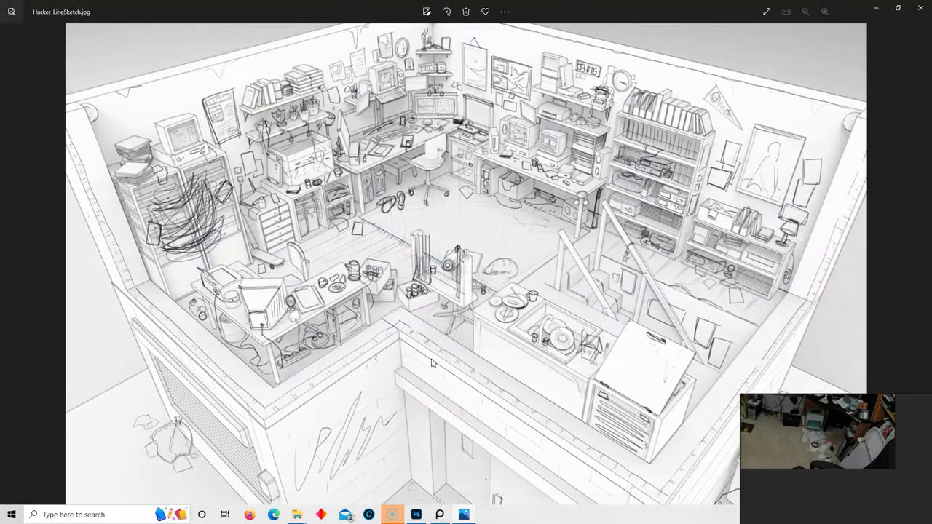
Study the sketched details around the line sketch's cabinets, fish tank, wall shelves and corner computer desk.
{"action": "scroll", "coordinate": [434, 241], "scroll_direction": "up", "scroll_amount": 2}
{"action": "left_click_drag", "start_coordinate": [435, 241], "coordinate": [330, 339]}
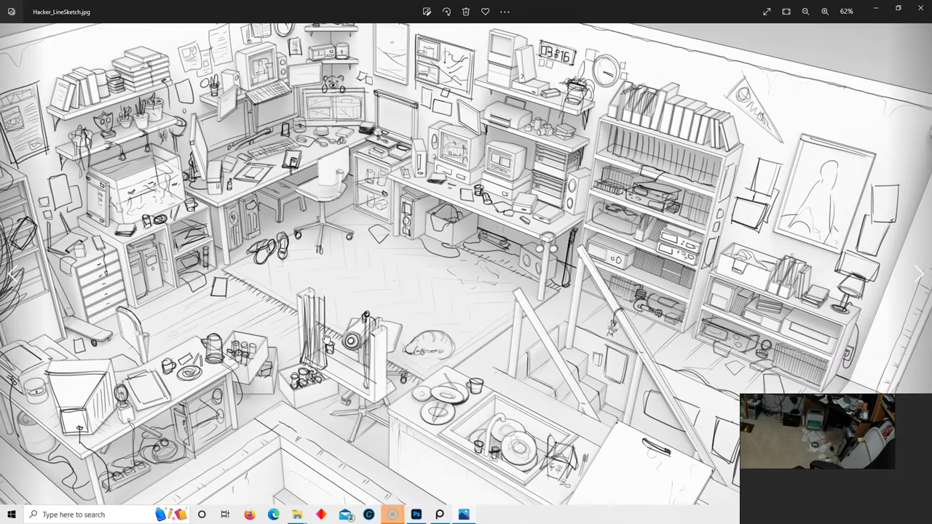
{"action": "left_click_drag", "start_coordinate": [401, 211], "coordinate": [620, 262]}
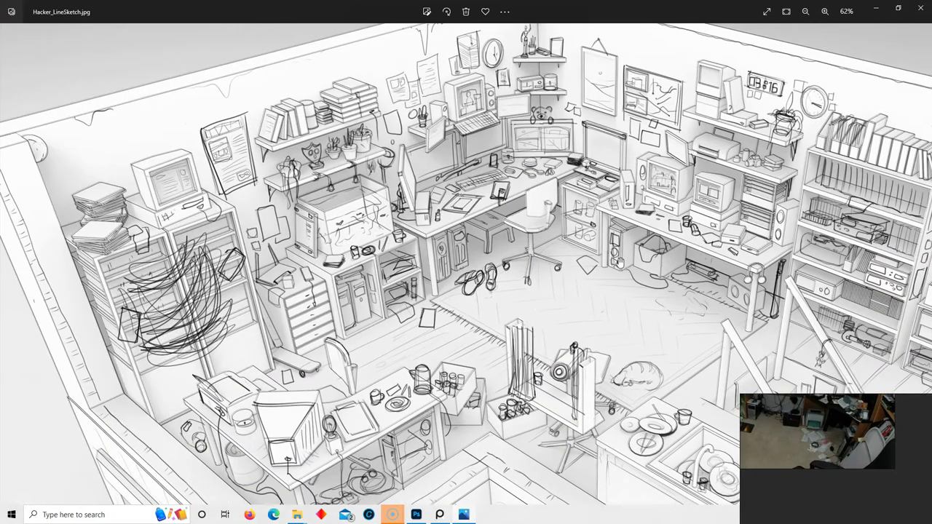
{"action": "scroll", "coordinate": [488, 317], "scroll_direction": "up", "scroll_amount": 3}
{"action": "left_click_drag", "start_coordinate": [443, 312], "coordinate": [494, 296]}
{"action": "scroll", "coordinate": [493, 297], "scroll_direction": "up", "scroll_amount": 1}
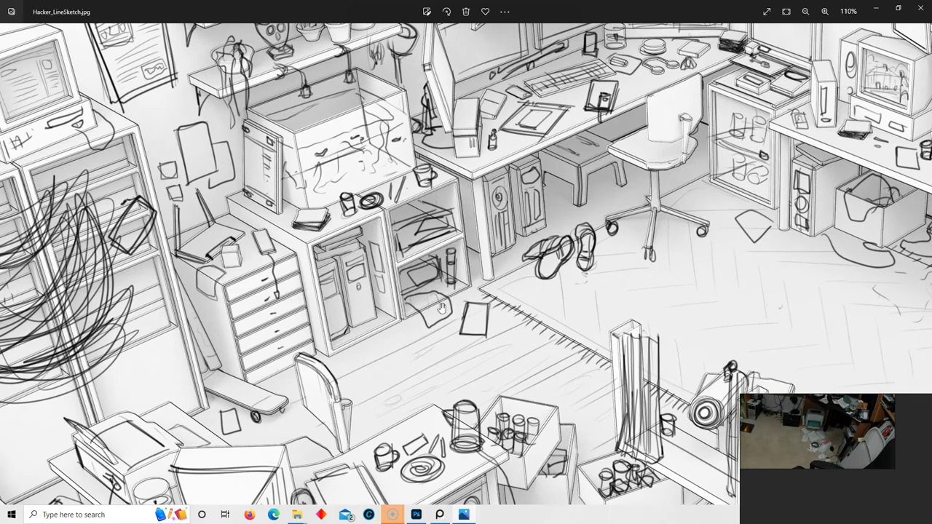
{"action": "left_click_drag", "start_coordinate": [430, 239], "coordinate": [388, 331]}
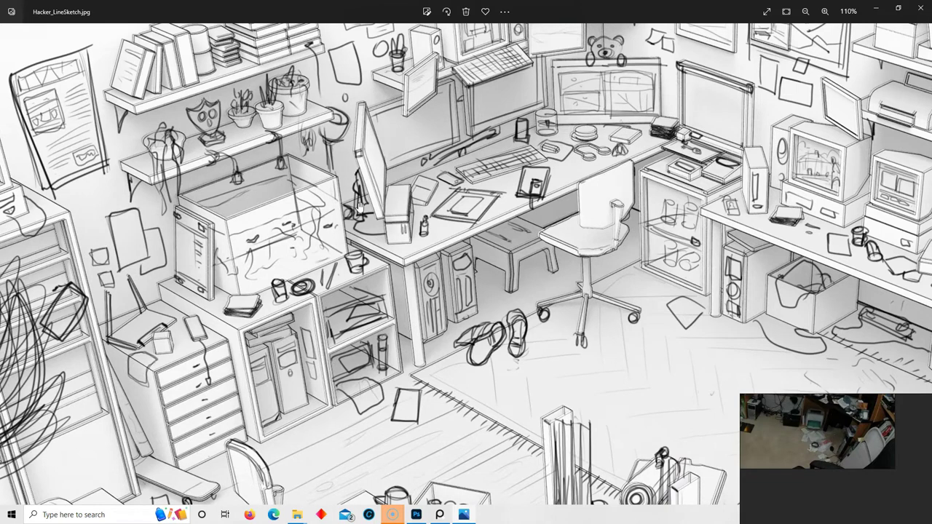
Study the line sketch's remaining areas, including the bookshelves, staircase, sink counter, drawing board and cluttered front desk.
{"action": "left_click_drag", "start_coordinate": [570, 286], "coordinate": [381, 255]}
{"action": "left_click_drag", "start_coordinate": [634, 310], "coordinate": [407, 241]}
{"action": "left_click_drag", "start_coordinate": [539, 313], "coordinate": [341, 289]}
{"action": "scroll", "coordinate": [300, 338], "scroll_direction": "up", "scroll_amount": 1}
{"action": "left_click_drag", "start_coordinate": [300, 338], "coordinate": [259, 173]}
{"action": "scroll", "coordinate": [275, 269], "scroll_direction": "down", "scroll_amount": 2}
{"action": "left_click_drag", "start_coordinate": [274, 269], "coordinate": [403, 182]}
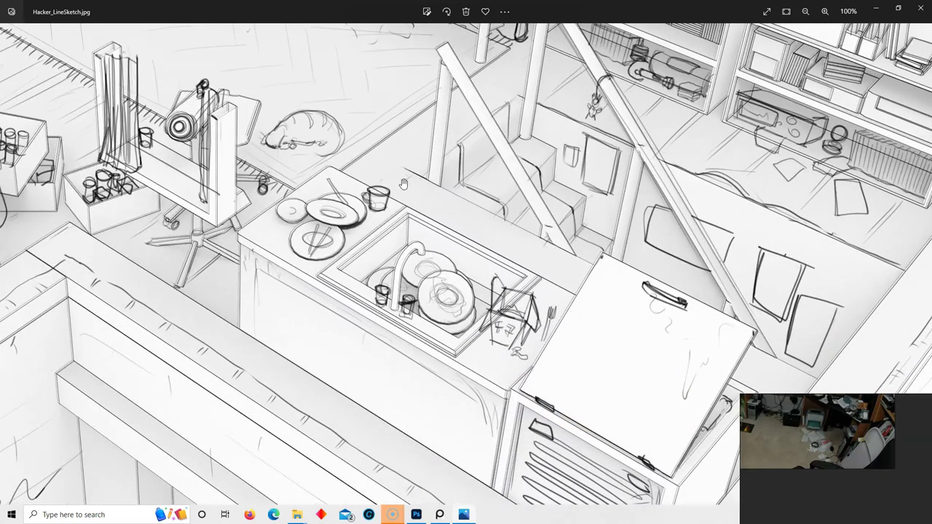
{"action": "left_click_drag", "start_coordinate": [329, 233], "coordinate": [546, 257]}
{"action": "left_click_drag", "start_coordinate": [343, 245], "coordinate": [537, 295]}
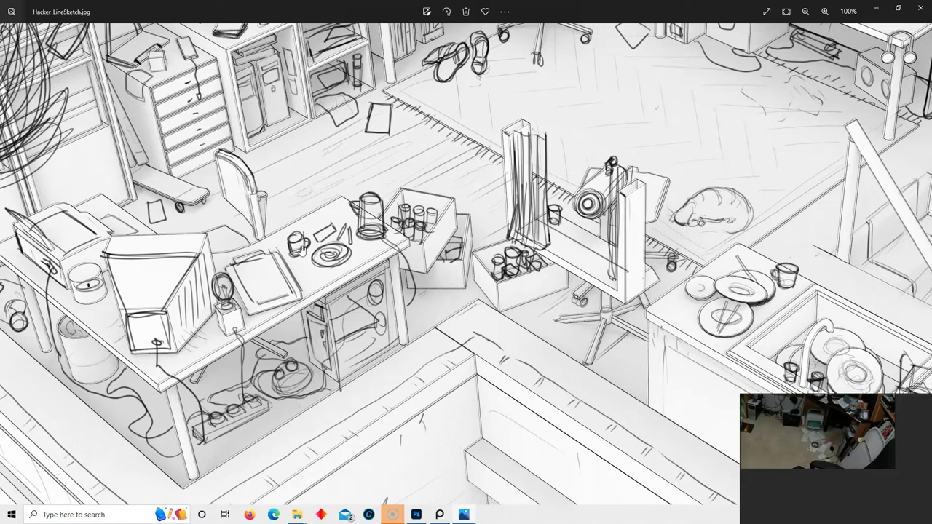
{"action": "left_click_drag", "start_coordinate": [392, 252], "coordinate": [387, 327]}
Close the line sketch and open Hacker_LineRender.8.psd in Photoshop.
{"action": "left_click", "coordinate": [920, 8]}
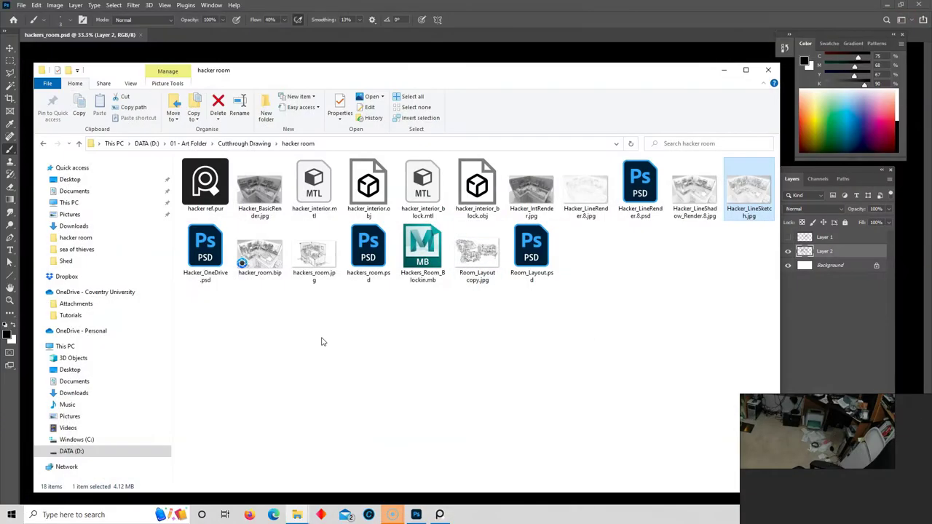
{"action": "left_click", "coordinate": [369, 344]}
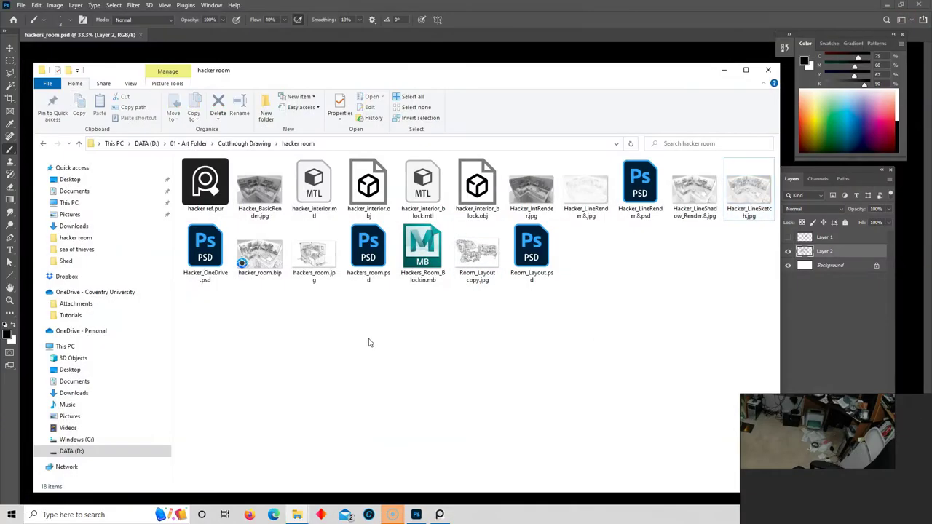
{"action": "left_click", "coordinate": [644, 192]}
{"action": "double_click", "coordinate": [640, 191]}
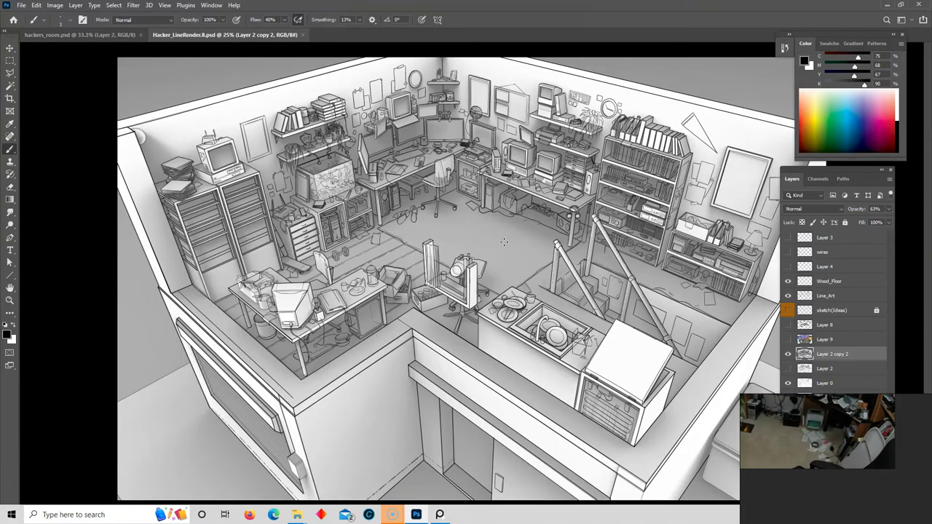
Inspect the finished line art up close at 66.7% zoom, covering the rug area, computer desks, monitors and wall shelves.
{"action": "key", "text": "ctrl+plus"}
{"action": "key", "text": "ctrl+plus"}
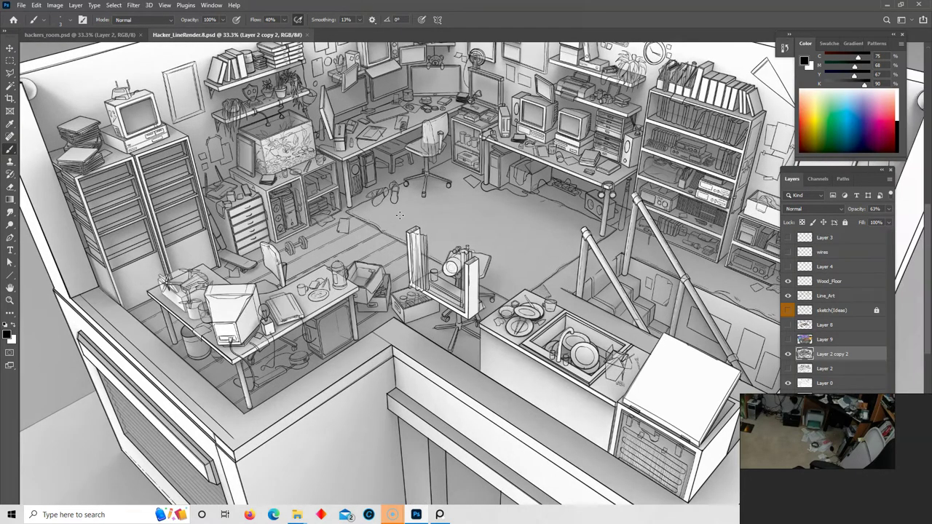
{"action": "key", "text": "ctrl+plus"}
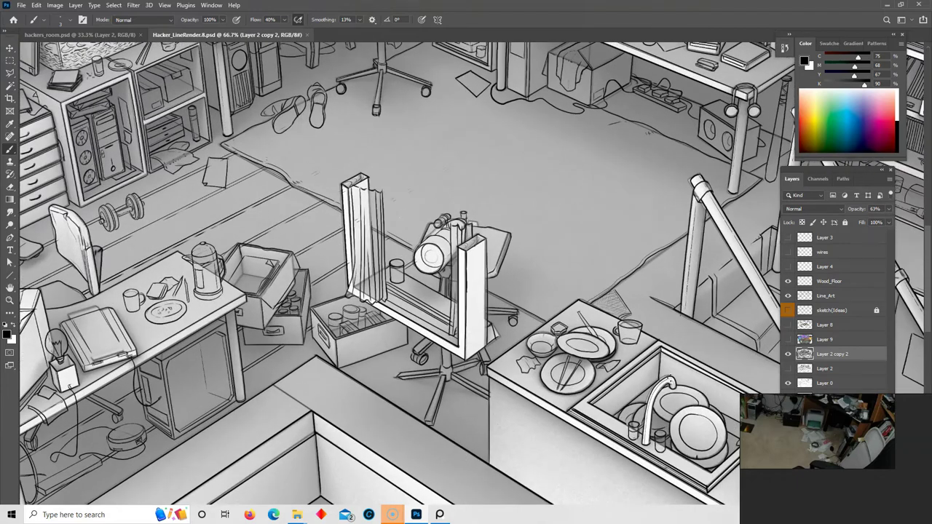
{"action": "scroll", "coordinate": [671, 378], "scroll_direction": "up", "scroll_amount": 8}
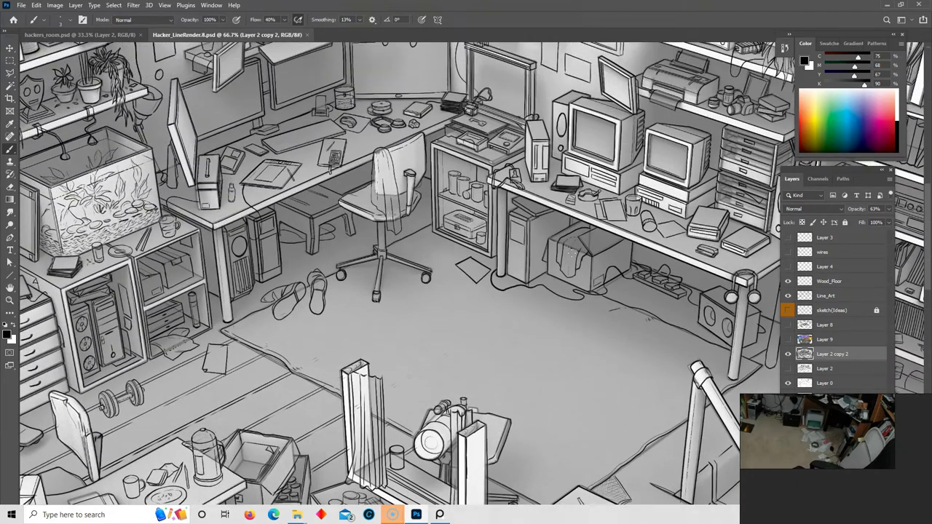
{"action": "scroll", "coordinate": [475, 274], "scroll_direction": "up", "scroll_amount": 3}
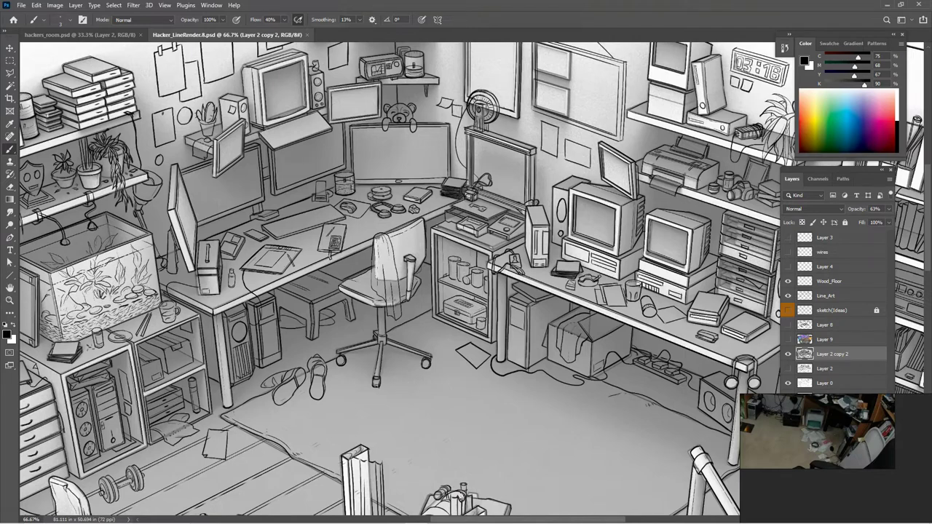
{"action": "mouse_move", "coordinate": [472, 517]}
{"action": "left_mouse_down"}
{"action": "mouse_move", "coordinate": [365, 518]}
{"action": "mouse_move", "coordinate": [481, 514]}
{"action": "left_mouse_up"}
{"action": "scroll", "coordinate": [482, 421], "scroll_direction": "down", "scroll_amount": 5}
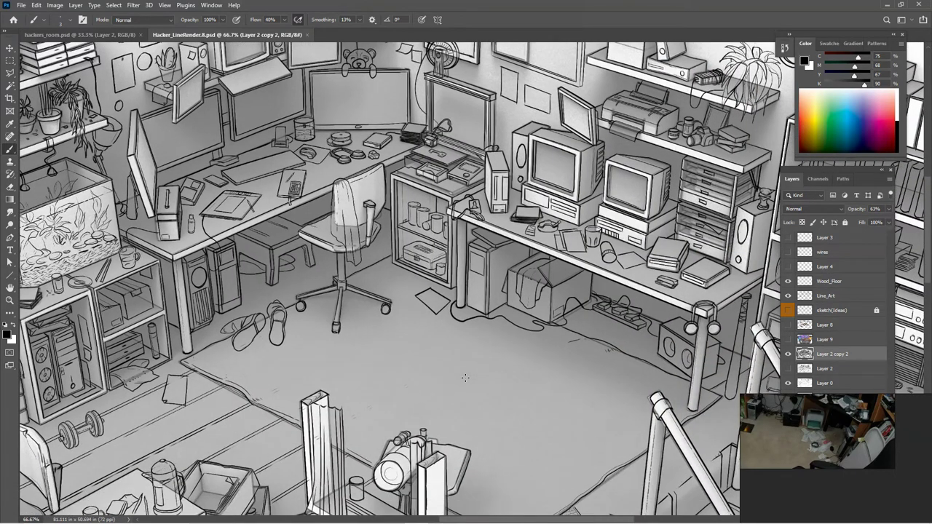
Review the line art's foreground and the whole room, and close Hacker_LineRender.8.psd.
{"action": "scroll", "coordinate": [464, 376], "scroll_direction": "down", "scroll_amount": 3}
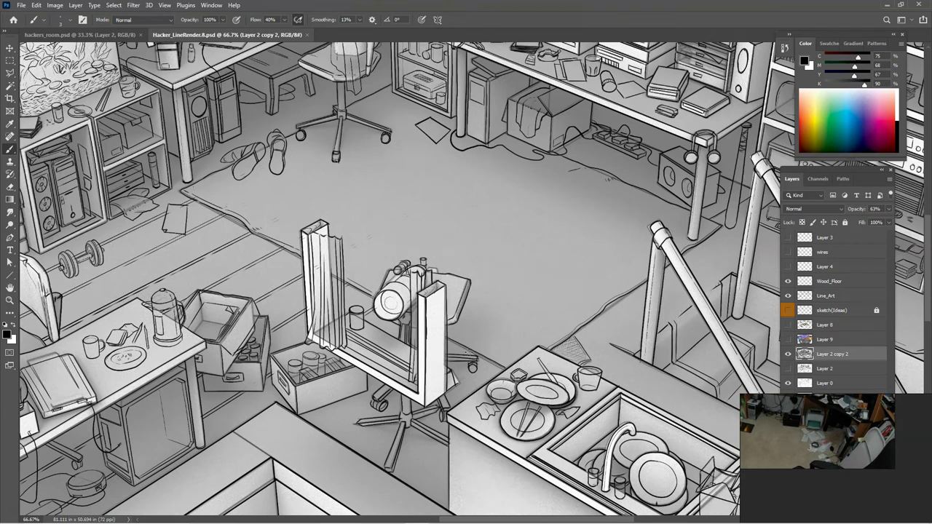
{"action": "scroll", "coordinate": [468, 346], "scroll_direction": "up", "scroll_amount": 7}
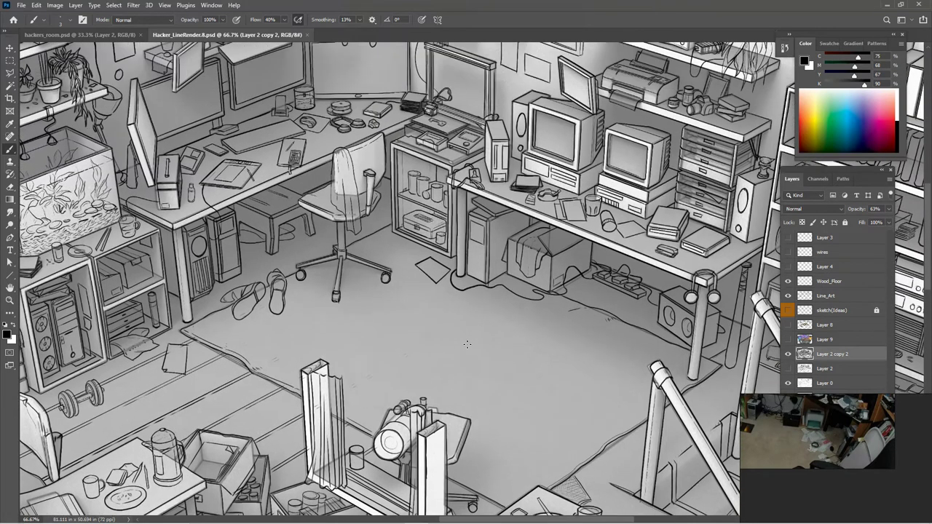
{"action": "scroll", "coordinate": [467, 346], "scroll_direction": "down", "scroll_amount": 2, "text": "alt"}
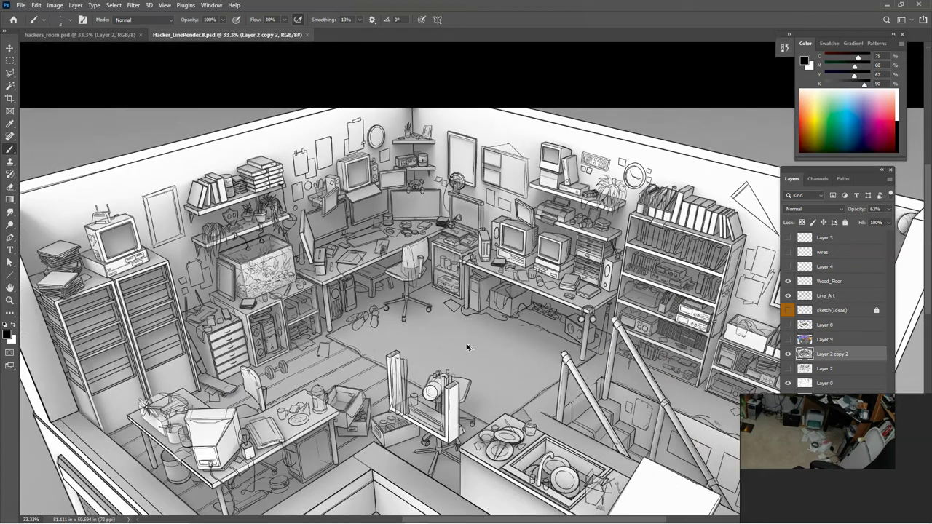
{"action": "scroll", "coordinate": [488, 363], "scroll_direction": "down", "scroll_amount": 2, "text": "alt"}
{"action": "scroll", "coordinate": [485, 354], "scroll_direction": "up", "scroll_amount": 1, "text": "alt"}
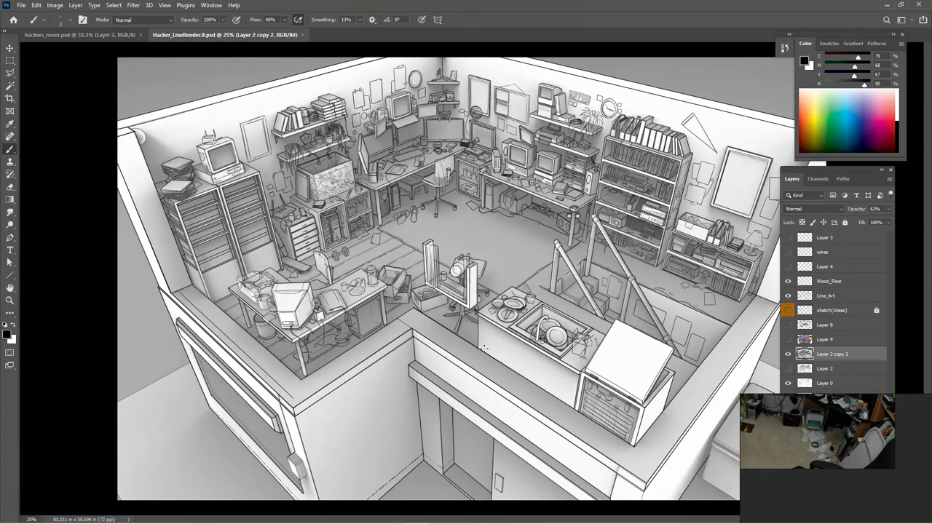
{"action": "left_click", "coordinate": [303, 35]}
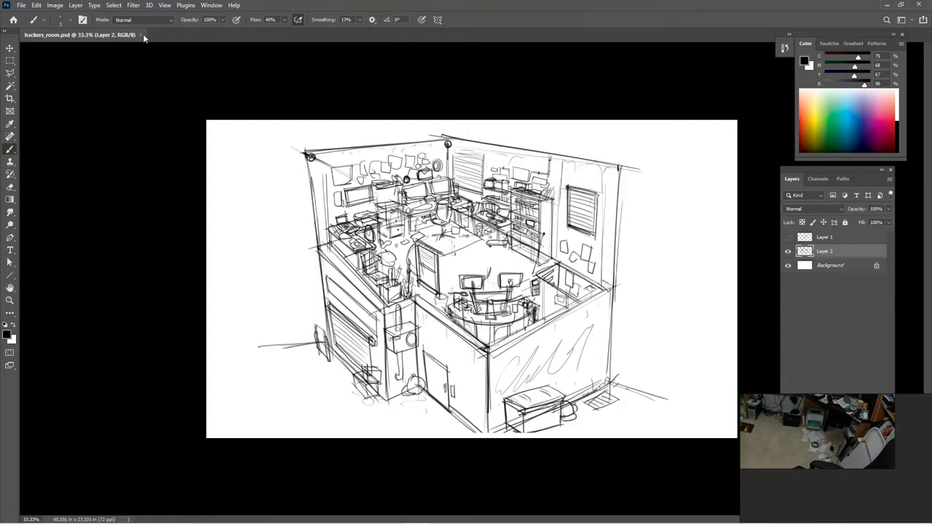
Delete the rough sketch on Layer 2 and make the attic room sketch on Layer 1 visible.
{"action": "left_click_drag", "start_coordinate": [898, 445], "coordinate": [186, 110]}
{"action": "left_click_drag", "start_coordinate": [839, 255], "coordinate": [877, 475]}
{"action": "left_click", "coordinate": [829, 238]}
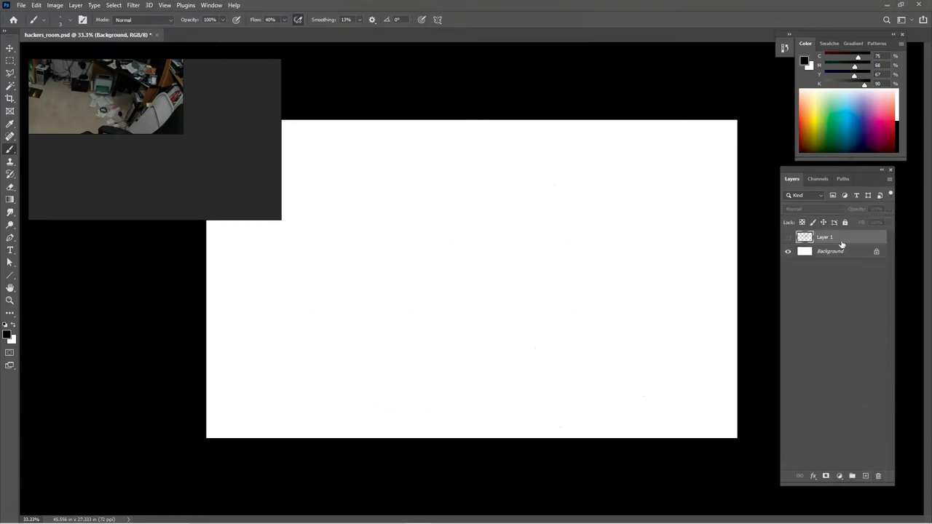
{"action": "left_click", "coordinate": [789, 238]}
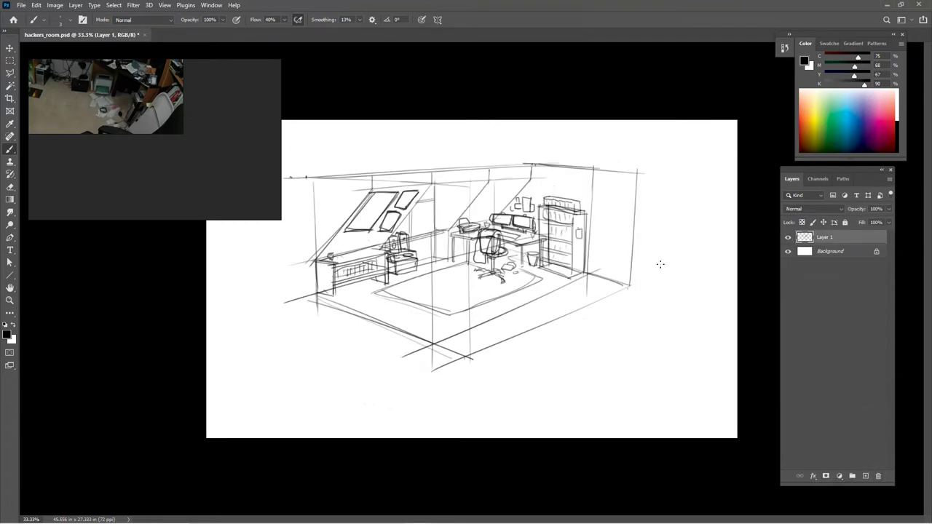
Browse the reference board for bedroom and attic room photos to compare with the attic sketch.
{"action": "middle_click_drag", "start_coordinate": [195, 166], "coordinate": [236, 203]}
{"action": "scroll", "coordinate": [236, 202], "scroll_direction": "down", "scroll_amount": 3}
{"action": "middle_click_drag", "start_coordinate": [258, 108], "coordinate": [234, 169]}
{"action": "scroll", "coordinate": [235, 168], "scroll_direction": "down", "scroll_amount": 4}
{"action": "middle_click_drag", "start_coordinate": [79, 113], "coordinate": [126, 217]}
{"action": "scroll", "coordinate": [161, 173], "scroll_direction": "up", "scroll_amount": 4}
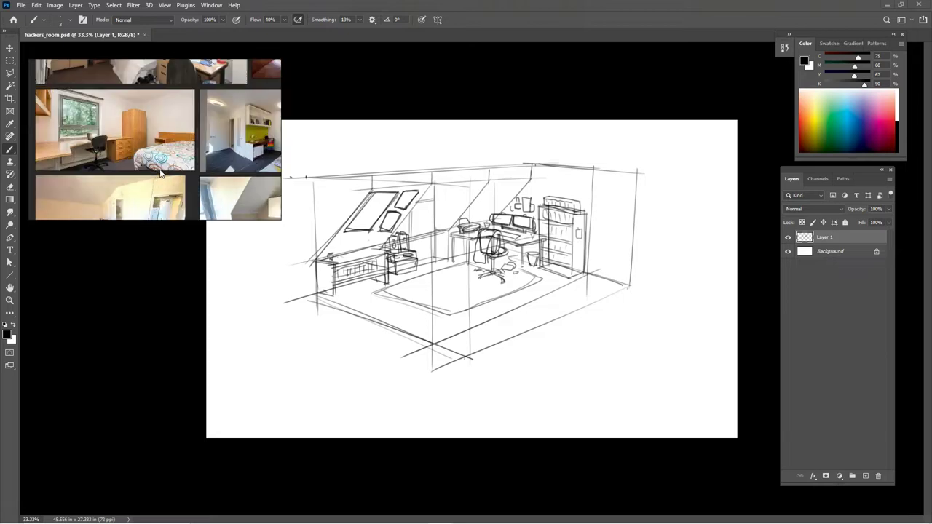
{"action": "middle_click_drag", "start_coordinate": [165, 124], "coordinate": [168, 182]}
{"action": "scroll", "coordinate": [168, 182], "scroll_direction": "up", "scroll_amount": 2}
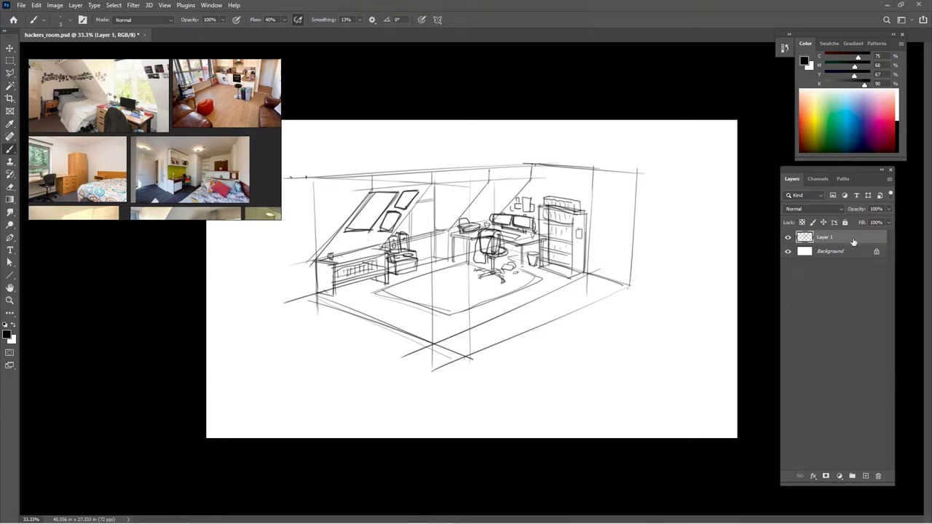
Delete the attic sketch's Layer 1 and add a new empty layer above the Background.
{"action": "mouse_move", "coordinate": [853, 245]}
{"action": "left_mouse_down"}
{"action": "mouse_move", "coordinate": [856, 349]}
{"action": "mouse_move", "coordinate": [878, 475]}
{"action": "left_mouse_up"}
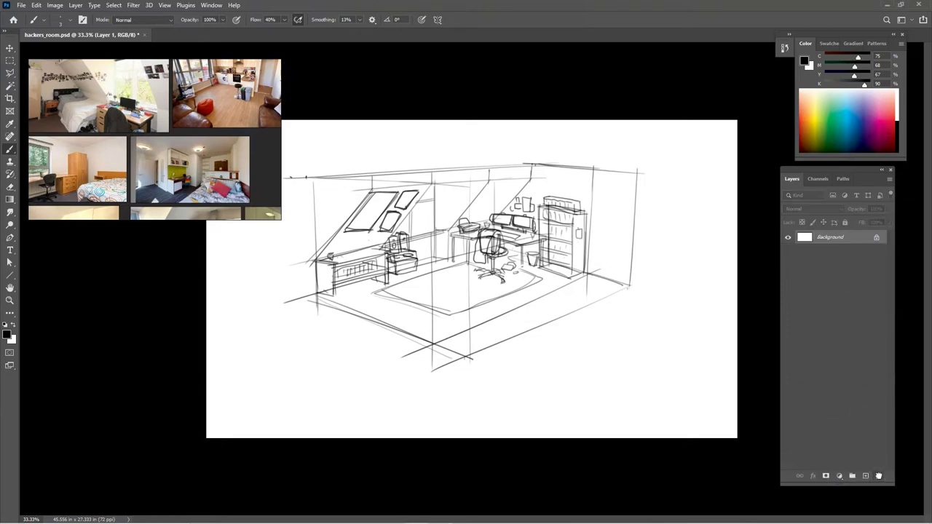
{"action": "left_click", "coordinate": [866, 475]}
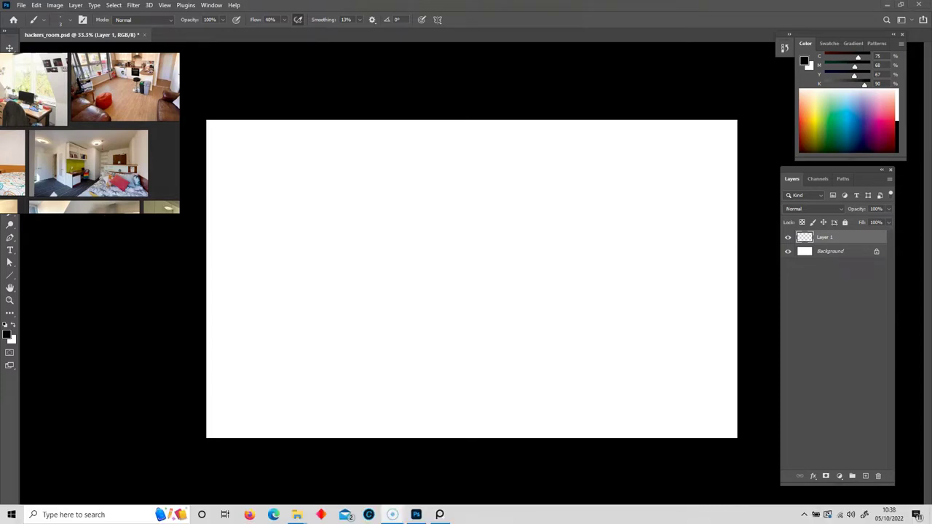
{"action": "key", "text": "XF86AudioLowerVolume"}
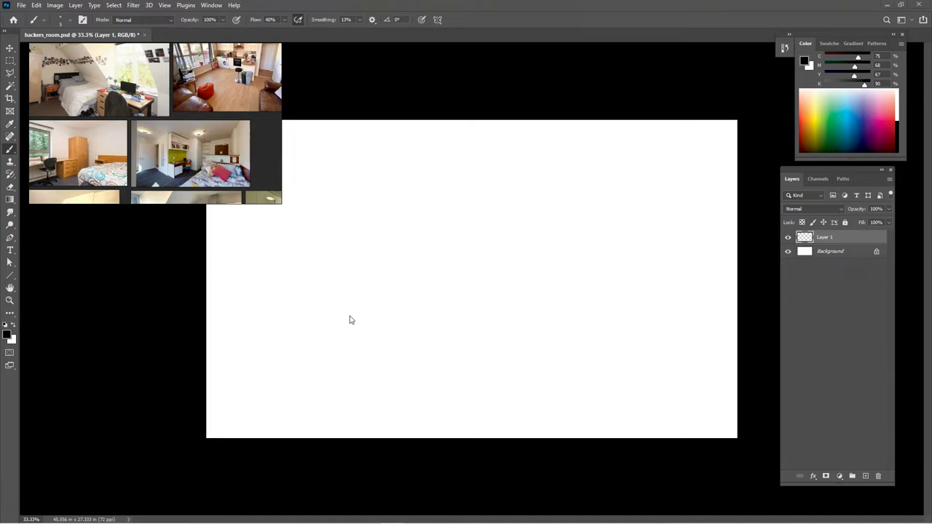
{"action": "mouse_move", "coordinate": [437, 243]}
{"action": "left_mouse_down"}
{"action": "mouse_move", "coordinate": [432, 280]}
{"action": "mouse_move", "coordinate": [375, 224]}
{"action": "mouse_move", "coordinate": [315, 307]}
{"action": "left_mouse_up"}
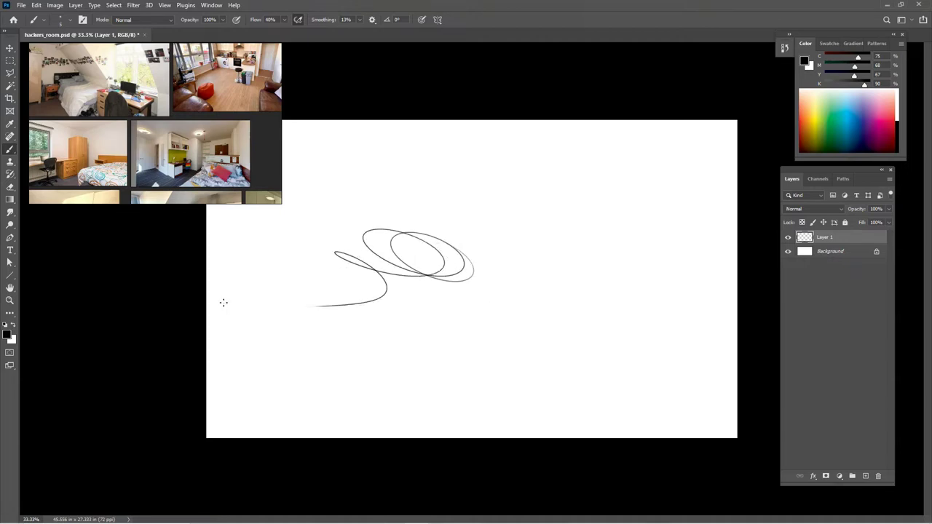
{"action": "key", "text": "ctrl+z"}
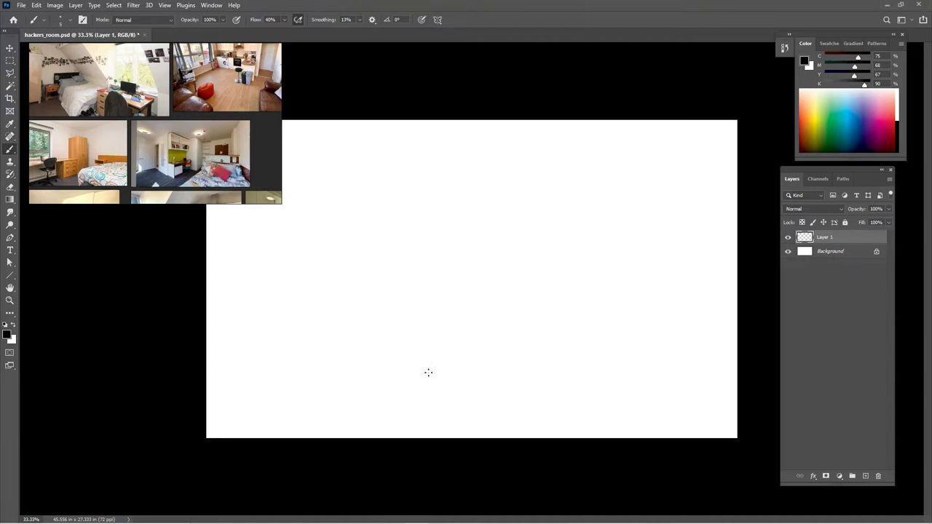
{"action": "mouse_move", "coordinate": [450, 269]}
{"action": "left_mouse_down"}
{"action": "mouse_move", "coordinate": [483, 273]}
{"action": "mouse_move", "coordinate": [364, 246]}
{"action": "mouse_move", "coordinate": [431, 288]}
{"action": "mouse_move", "coordinate": [389, 335]}
{"action": "left_mouse_up"}
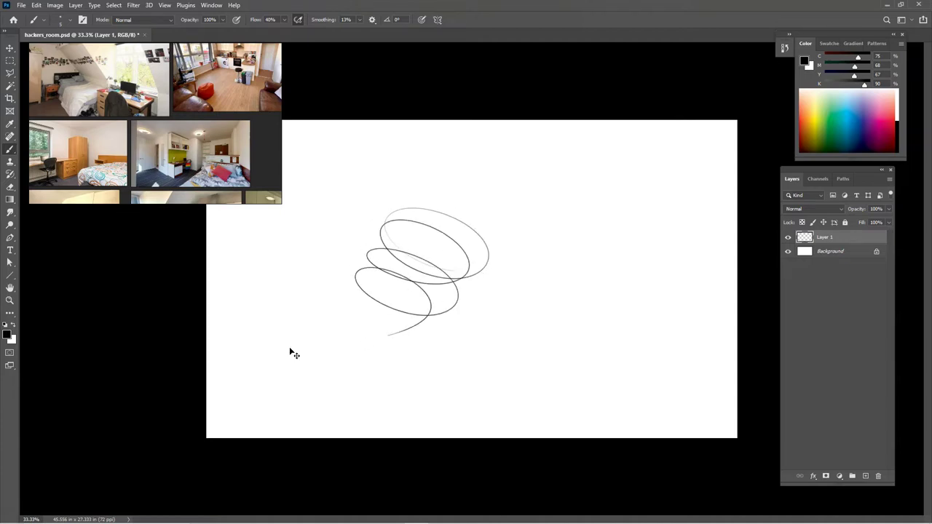
{"action": "key", "text": "ctrl+z"}
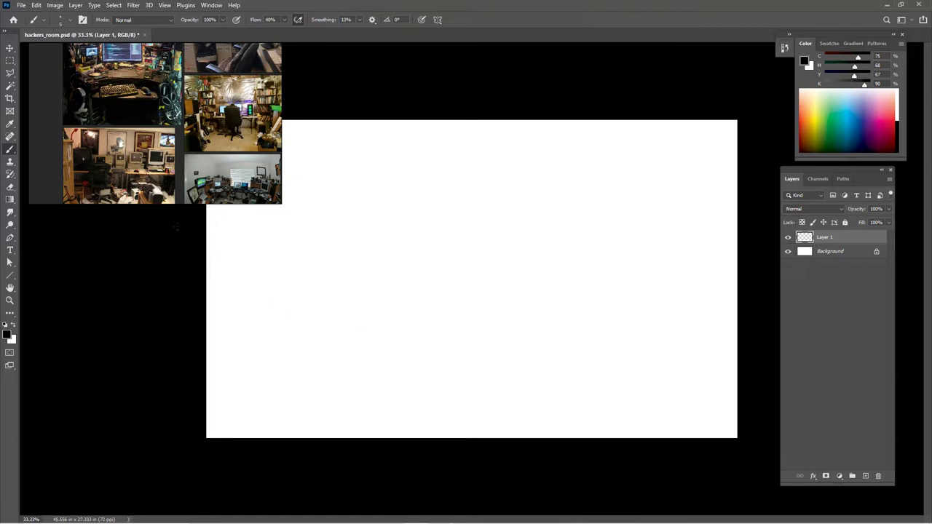
Sketch the first four-sided floor plane in perspective on the left part of the canvas.
{"action": "left_click_drag", "start_coordinate": [244, 318], "coordinate": [351, 356]}
{"action": "left_click_drag", "start_coordinate": [344, 290], "coordinate": [443, 313]}
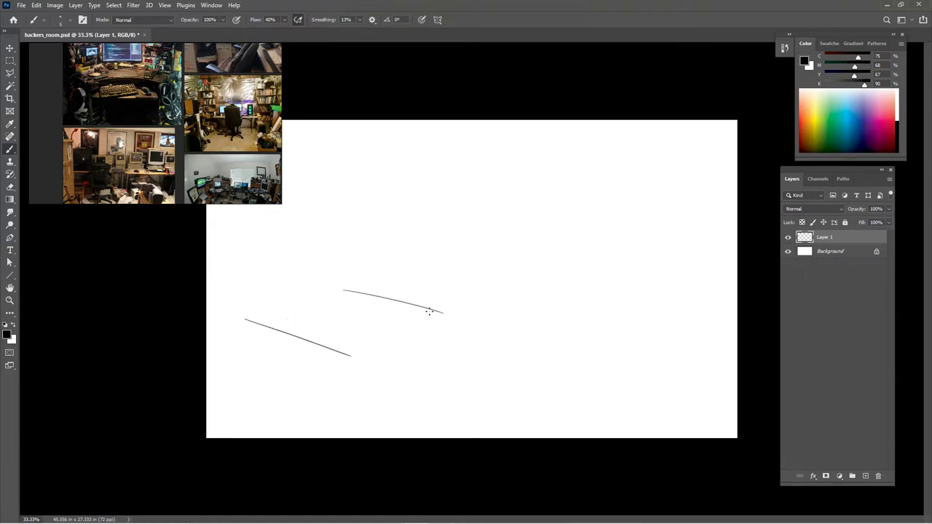
{"action": "left_click_drag", "start_coordinate": [359, 289], "coordinate": [244, 321]}
{"action": "left_click_drag", "start_coordinate": [458, 305], "coordinate": [334, 356]}
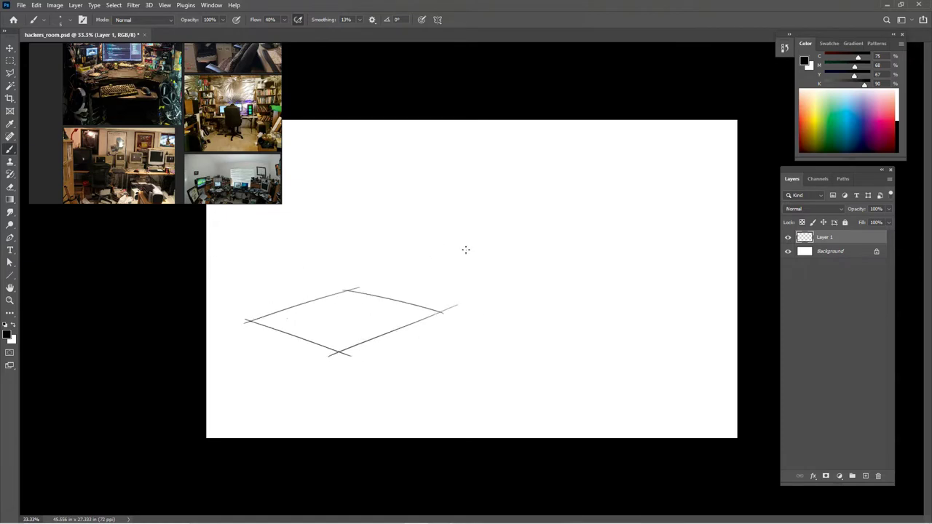
Sketch two more four-sided floor planes in perspective, one above centre and one at the lower right of the canvas.
{"action": "left_click_drag", "start_coordinate": [414, 241], "coordinate": [505, 253]}
{"action": "left_click_drag", "start_coordinate": [502, 216], "coordinate": [622, 227]}
{"action": "left_click_drag", "start_coordinate": [522, 214], "coordinate": [414, 239]}
{"action": "left_click_drag", "start_coordinate": [623, 225], "coordinate": [492, 263]}
{"action": "left_click_drag", "start_coordinate": [477, 343], "coordinate": [570, 391]}
{"action": "left_click_drag", "start_coordinate": [566, 307], "coordinate": [678, 353]}
{"action": "left_click_drag", "start_coordinate": [576, 310], "coordinate": [466, 349]}
{"action": "left_click_drag", "start_coordinate": [684, 348], "coordinate": [535, 400]}
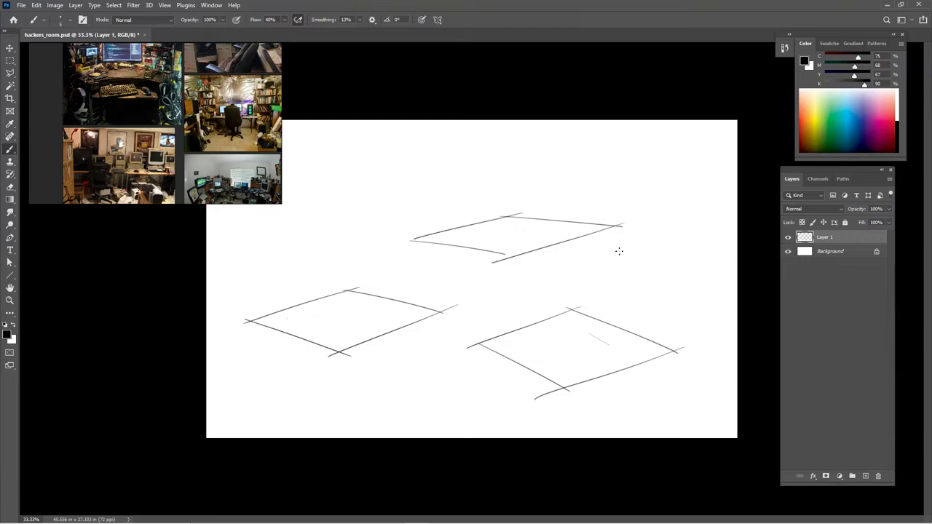
Add a recess outline along the back-left edge of both the left and the upper floor planes.
{"action": "left_click_drag", "start_coordinate": [291, 307], "coordinate": [273, 303]}
{"action": "left_click_drag", "start_coordinate": [348, 289], "coordinate": [273, 301]}
{"action": "mouse_move", "coordinate": [416, 240]}
{"action": "left_mouse_down"}
{"action": "mouse_move", "coordinate": [411, 220]}
{"action": "mouse_move", "coordinate": [432, 218]}
{"action": "mouse_move", "coordinate": [407, 213]}
{"action": "left_mouse_up"}
{"action": "mouse_move", "coordinate": [505, 217]}
{"action": "left_mouse_down"}
{"action": "mouse_move", "coordinate": [452, 206]}
{"action": "mouse_move", "coordinate": [407, 214]}
{"action": "left_mouse_up"}
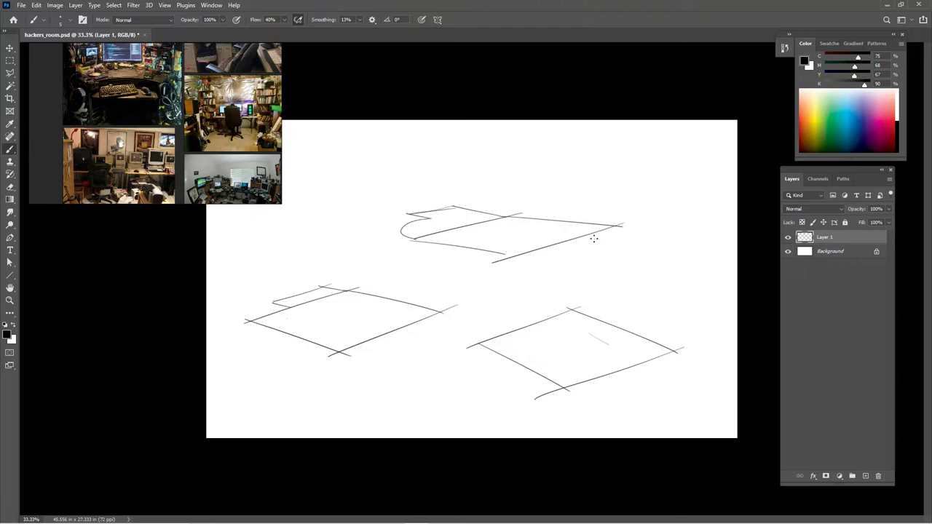
{"action": "mouse_move", "coordinate": [618, 223]}
{"action": "left_mouse_down"}
{"action": "mouse_move", "coordinate": [391, 206]}
{"action": "mouse_move", "coordinate": [429, 211]}
{"action": "mouse_move", "coordinate": [412, 219]}
{"action": "mouse_move", "coordinate": [407, 240]}
{"action": "left_mouse_up"}
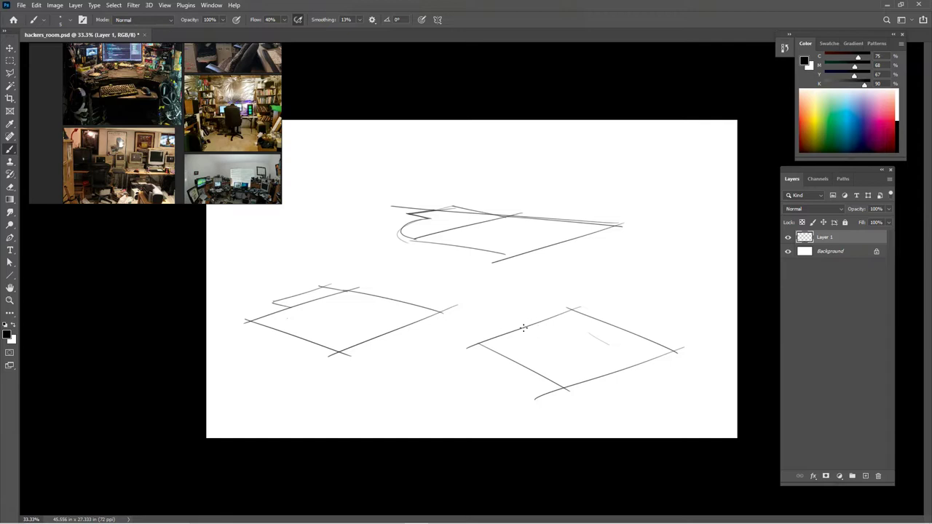
Extend the lower-right floor plane with a recess at its back-left edge and a projection at its front-right edge.
{"action": "left_click_drag", "start_coordinate": [525, 328], "coordinate": [503, 313]}
{"action": "mouse_move", "coordinate": [580, 311]}
{"action": "left_mouse_down"}
{"action": "mouse_move", "coordinate": [547, 302]}
{"action": "mouse_move", "coordinate": [496, 315]}
{"action": "left_mouse_up"}
{"action": "left_click_drag", "start_coordinate": [619, 372], "coordinate": [649, 386]}
{"action": "mouse_move", "coordinate": [672, 353]}
{"action": "left_mouse_down"}
{"action": "mouse_move", "coordinate": [696, 365]}
{"action": "mouse_move", "coordinate": [648, 387]}
{"action": "left_mouse_up"}
Draw vertical wall lines up from the corners of the left floor plane and its recess.
{"action": "left_click_drag", "start_coordinate": [321, 289], "coordinate": [316, 218]}
{"action": "left_click_drag", "start_coordinate": [275, 302], "coordinate": [274, 231]}
{"action": "left_click_drag", "start_coordinate": [247, 320], "coordinate": [245, 242]}
{"action": "left_click_drag", "start_coordinate": [289, 311], "coordinate": [287, 228]}
{"action": "left_click_drag", "start_coordinate": [340, 355], "coordinate": [342, 210]}
{"action": "mouse_move", "coordinate": [440, 313]}
{"action": "left_mouse_down"}
{"action": "mouse_move", "coordinate": [437, 222]}
{"action": "mouse_move", "coordinate": [411, 179]}
{"action": "left_mouse_up"}
Draw vertical wall lines up from the corners of the upper floor plane.
{"action": "mouse_move", "coordinate": [400, 234]}
{"action": "left_mouse_down"}
{"action": "mouse_move", "coordinate": [401, 166]}
{"action": "mouse_move", "coordinate": [410, 161]}
{"action": "left_mouse_up"}
{"action": "left_click_drag", "start_coordinate": [453, 212], "coordinate": [453, 147]}
{"action": "left_click_drag", "start_coordinate": [502, 220], "coordinate": [504, 145]}
{"action": "left_click_drag", "start_coordinate": [615, 230], "coordinate": [618, 147]}
{"action": "left_click_drag", "start_coordinate": [499, 258], "coordinate": [502, 157]}
Draw vertical wall lines up from the lower-right floor plane's corners, including its recess and projection.
{"action": "left_click_drag", "start_coordinate": [476, 343], "coordinate": [474, 264]}
{"action": "left_click_drag", "start_coordinate": [523, 332], "coordinate": [521, 252]}
{"action": "left_click_drag", "start_coordinate": [504, 318], "coordinate": [502, 244]}
{"action": "left_click_drag", "start_coordinate": [548, 306], "coordinate": [548, 242]}
{"action": "left_click_drag", "start_coordinate": [571, 307], "coordinate": [569, 245]}
{"action": "left_click_drag", "start_coordinate": [672, 353], "coordinate": [673, 289]}
{"action": "left_click_drag", "start_coordinate": [698, 370], "coordinate": [699, 296]}
{"action": "left_click_drag", "start_coordinate": [649, 389], "coordinate": [648, 290]}
{"action": "left_click_drag", "start_coordinate": [616, 371], "coordinate": [615, 295]}
{"action": "left_click_drag", "start_coordinate": [564, 392], "coordinate": [562, 286]}
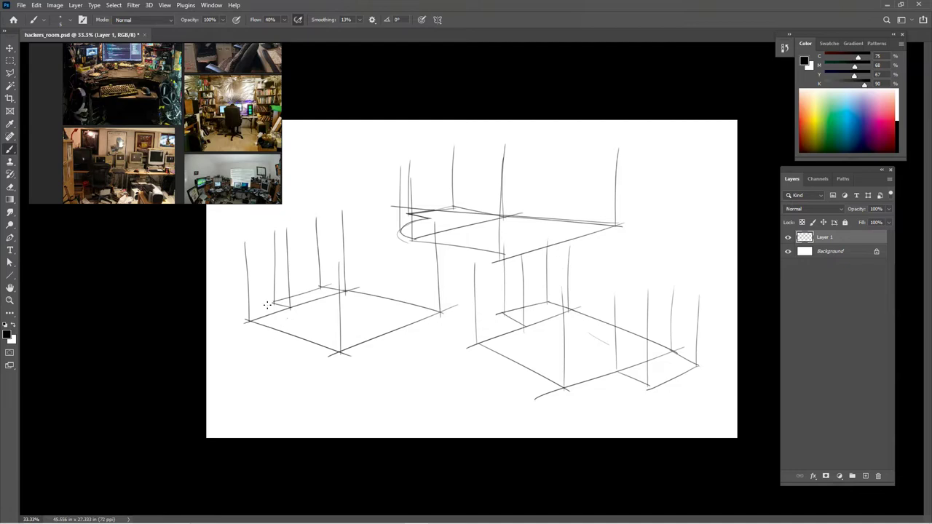
{"action": "mouse_move", "coordinate": [221, 279]}
{"action": "left_mouse_down"}
{"action": "mouse_move", "coordinate": [278, 228]}
{"action": "mouse_move", "coordinate": [228, 334]}
{"action": "mouse_move", "coordinate": [218, 273]}
{"action": "left_mouse_up"}
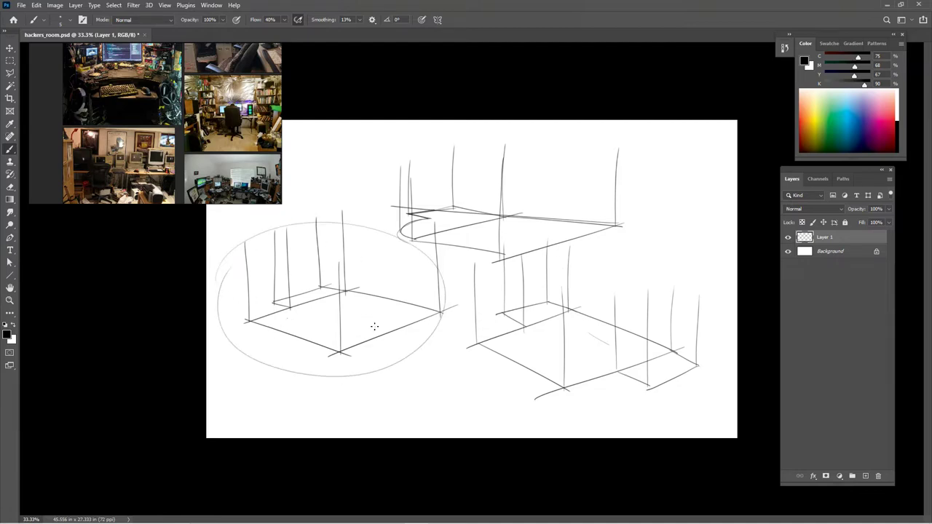
{"action": "key", "text": "ctrl+z"}
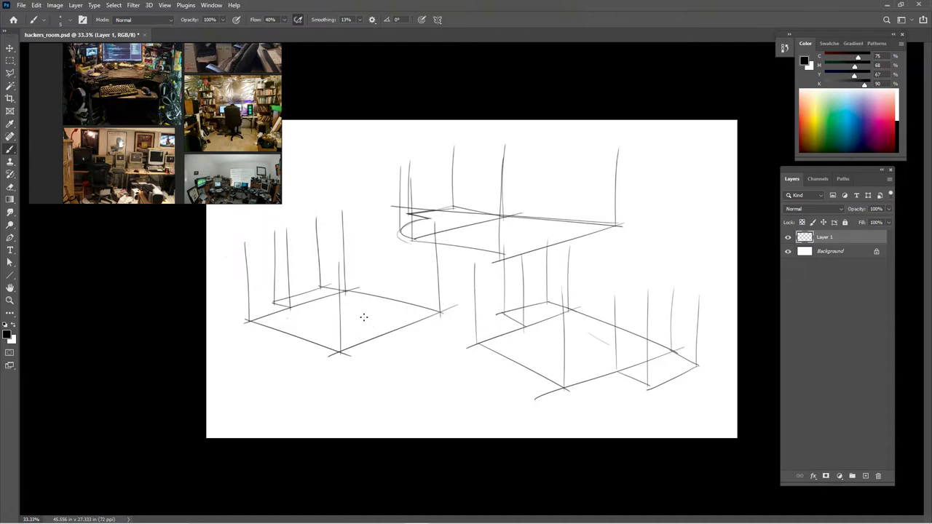
Shrink the reference board and place it beside the canvas, clear of the room sketches.
{"action": "left_click", "coordinate": [9, 72]}
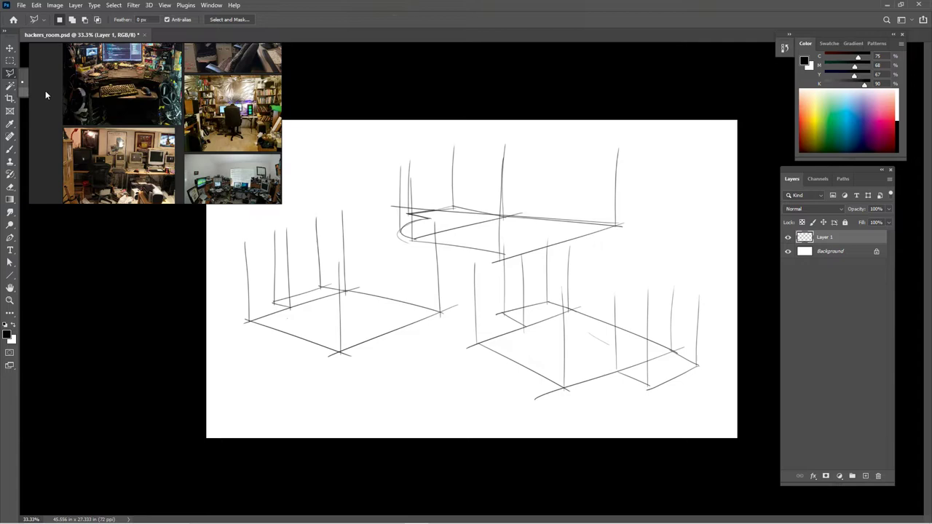
{"action": "left_click_drag", "start_coordinate": [39, 108], "coordinate": [26, 280]}
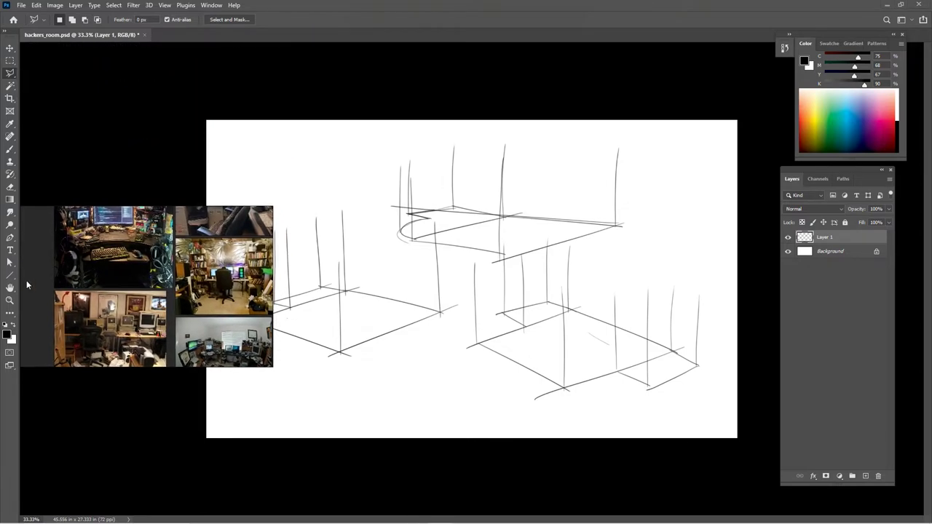
{"action": "left_click_drag", "start_coordinate": [268, 365], "coordinate": [200, 347]}
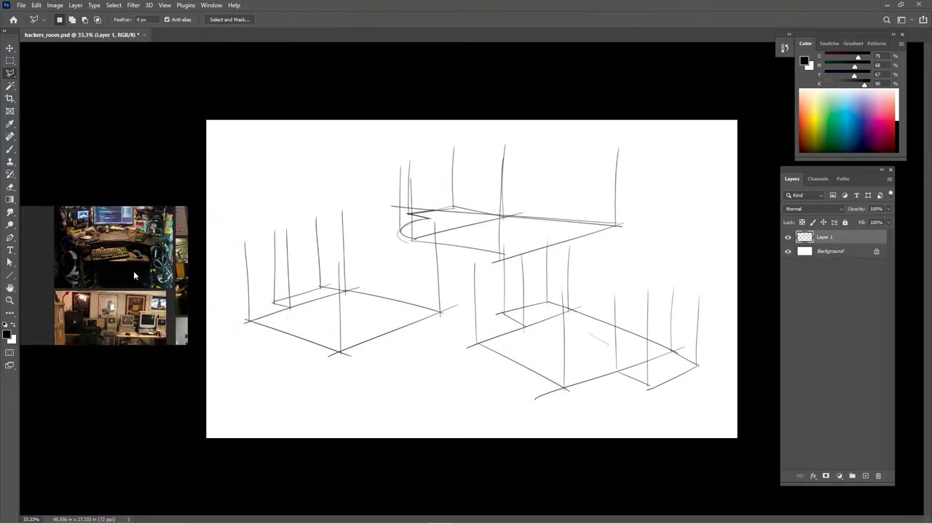
{"action": "scroll", "coordinate": [76, 255], "scroll_direction": "down", "scroll_amount": 2}
{"action": "left_click_drag", "start_coordinate": [76, 255], "coordinate": [91, 139]}
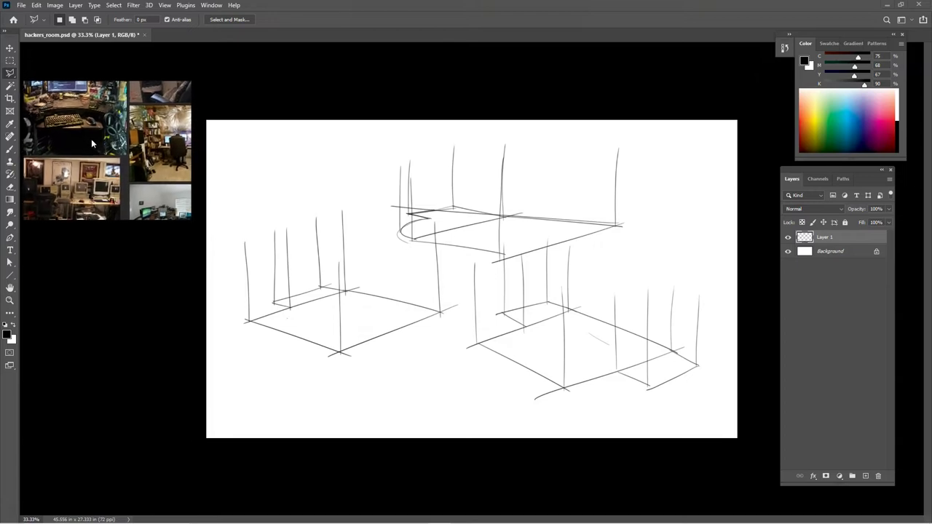
Lasso the upper and lower-right room sketches, delete them, and clear the selection.
{"action": "key", "text": "shift+l"}
{"action": "mouse_move", "coordinate": [236, 192]}
{"action": "left_mouse_down"}
{"action": "mouse_move", "coordinate": [381, 124]}
{"action": "mouse_move", "coordinate": [654, 162]}
{"action": "mouse_move", "coordinate": [705, 392]}
{"action": "mouse_move", "coordinate": [453, 325]}
{"action": "mouse_move", "coordinate": [445, 252]}
{"action": "mouse_move", "coordinate": [358, 205]}
{"action": "mouse_move", "coordinate": [237, 192]}
{"action": "left_mouse_up"}
{"action": "key", "text": "Delete"}
{"action": "key", "text": "ctrl+d"}
Move the remaining room sketch toward the canvas centre and enlarge it with Free Transform.
{"action": "key", "text": "v"}
{"action": "mouse_move", "coordinate": [345, 328]}
{"action": "left_mouse_down"}
{"action": "mouse_move", "coordinate": [486, 313]}
{"action": "mouse_move", "coordinate": [478, 301]}
{"action": "left_mouse_up"}
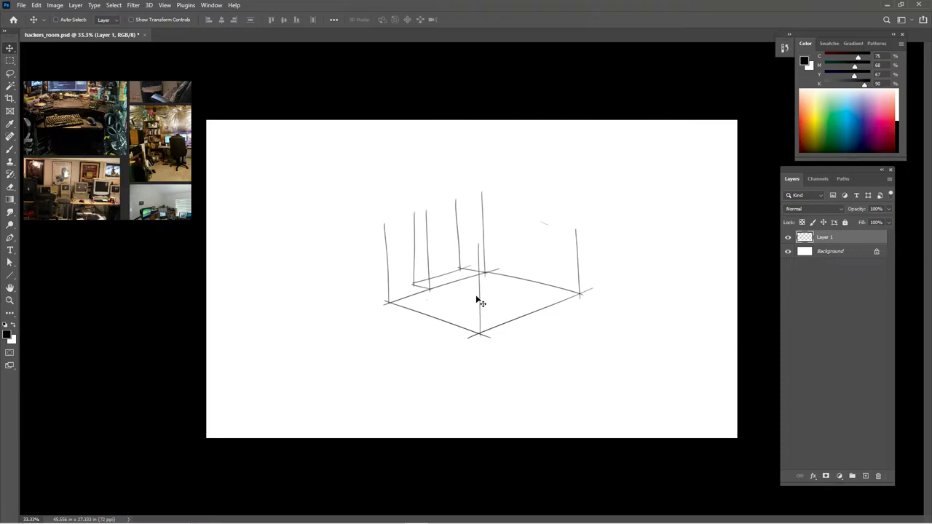
{"action": "key", "text": "ctrl+t"}
{"action": "mouse_move", "coordinate": [390, 342]}
{"action": "left_mouse_down"}
{"action": "mouse_move", "coordinate": [260, 410]}
{"action": "mouse_move", "coordinate": [263, 417]}
{"action": "left_mouse_up"}
{"action": "left_click_drag", "start_coordinate": [424, 299], "coordinate": [466, 266]}
{"action": "key", "text": "Return"}
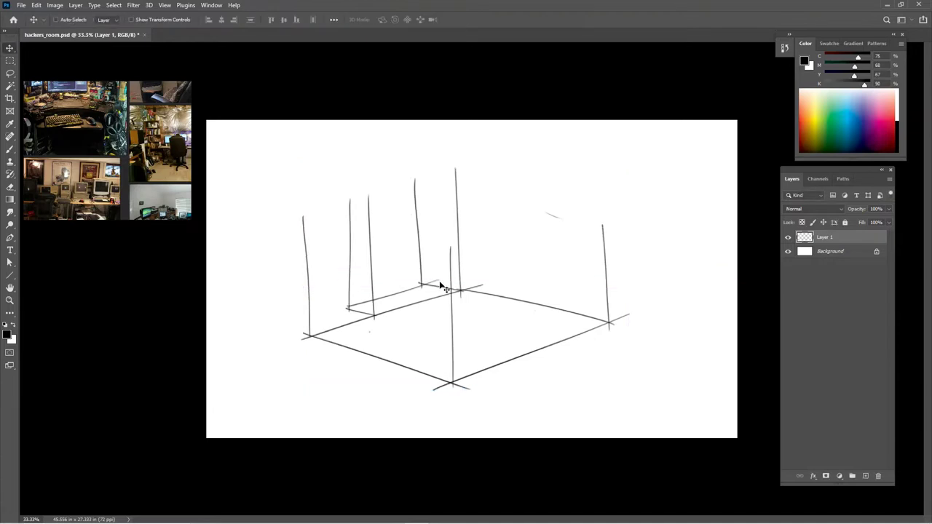
Brush in the top edges of the walls around the room, including the recess and the long back-right wall.
{"action": "left_click", "coordinate": [11, 149]}
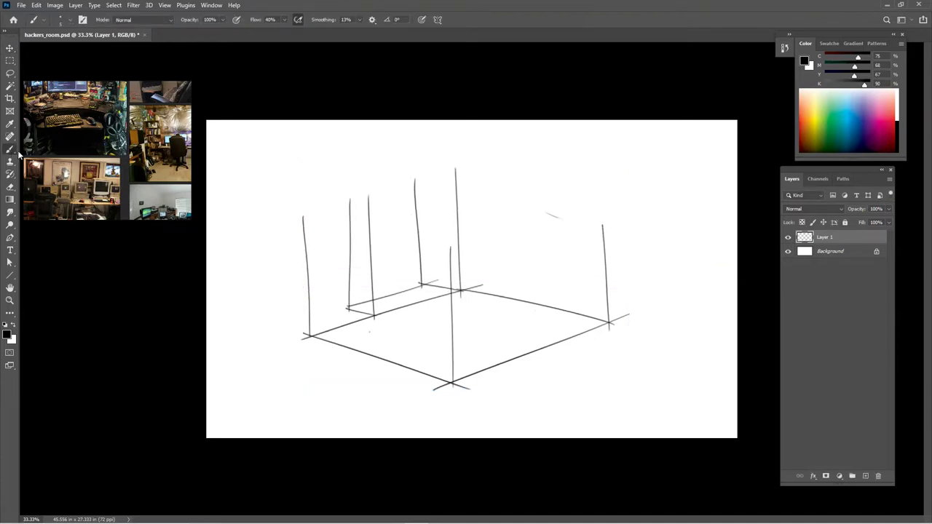
{"action": "mouse_move", "coordinate": [378, 234]}
{"action": "left_mouse_down"}
{"action": "mouse_move", "coordinate": [426, 243]}
{"action": "mouse_move", "coordinate": [292, 225]}
{"action": "left_mouse_up"}
{"action": "left_click_drag", "start_coordinate": [368, 216], "coordinate": [302, 220]}
{"action": "left_click_drag", "start_coordinate": [371, 215], "coordinate": [347, 212]}
{"action": "left_click_drag", "start_coordinate": [415, 202], "coordinate": [346, 212]}
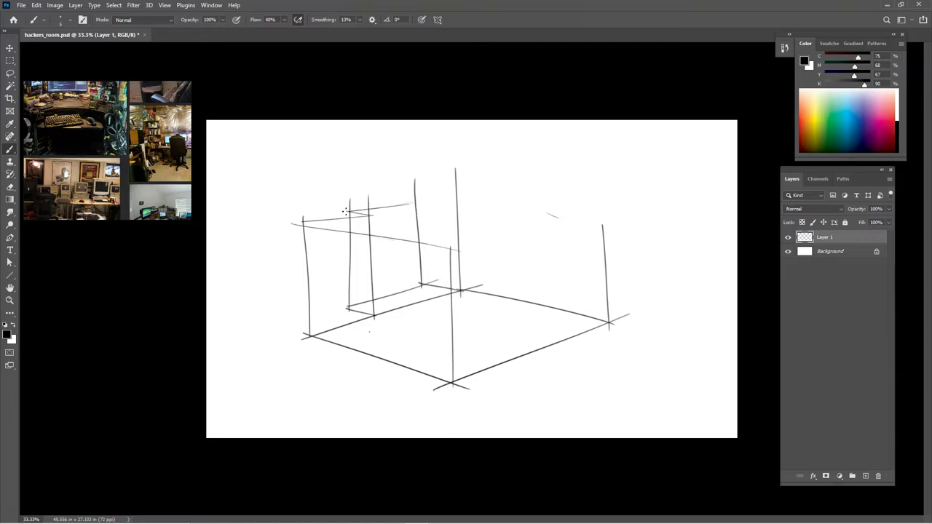
{"action": "left_click_drag", "start_coordinate": [408, 203], "coordinate": [465, 208]}
{"action": "left_click_drag", "start_coordinate": [618, 226], "coordinate": [464, 213]}
{"action": "left_click_drag", "start_coordinate": [410, 204], "coordinate": [601, 220]}
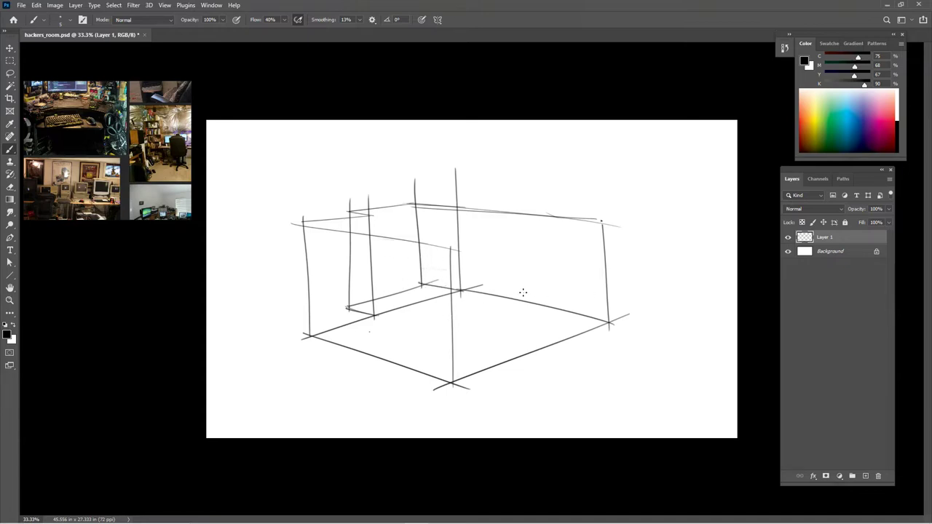
Rough in two rectangular frames, a desk with legs between them, and shelves above it along the back-right wall.
{"action": "mouse_move", "coordinate": [555, 242]}
{"action": "left_mouse_down"}
{"action": "mouse_move", "coordinate": [529, 241]}
{"action": "mouse_move", "coordinate": [533, 277]}
{"action": "mouse_move", "coordinate": [555, 276]}
{"action": "mouse_move", "coordinate": [531, 276]}
{"action": "left_mouse_up"}
{"action": "mouse_move", "coordinate": [483, 234]}
{"action": "left_mouse_down"}
{"action": "mouse_move", "coordinate": [457, 233]}
{"action": "mouse_move", "coordinate": [481, 269]}
{"action": "mouse_move", "coordinate": [457, 262]}
{"action": "left_mouse_up"}
{"action": "mouse_move", "coordinate": [534, 278]}
{"action": "left_mouse_down"}
{"action": "mouse_move", "coordinate": [452, 274]}
{"action": "mouse_move", "coordinate": [510, 282]}
{"action": "left_mouse_up"}
{"action": "mouse_move", "coordinate": [451, 278]}
{"action": "left_mouse_down"}
{"action": "mouse_move", "coordinate": [509, 284]}
{"action": "mouse_move", "coordinate": [505, 308]}
{"action": "mouse_move", "coordinate": [531, 308]}
{"action": "left_mouse_up"}
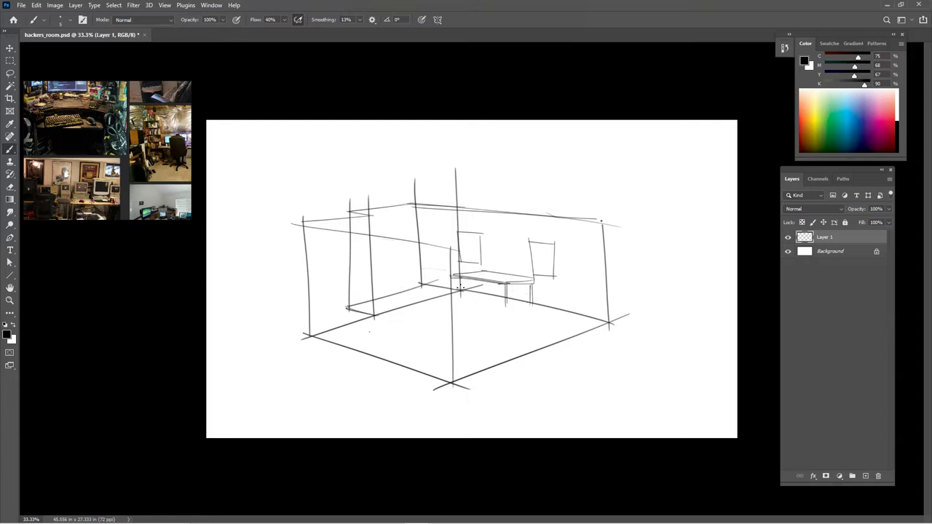
{"action": "left_click_drag", "start_coordinate": [525, 261], "coordinate": [484, 256]}
{"action": "left_click_drag", "start_coordinate": [518, 249], "coordinate": [486, 246]}
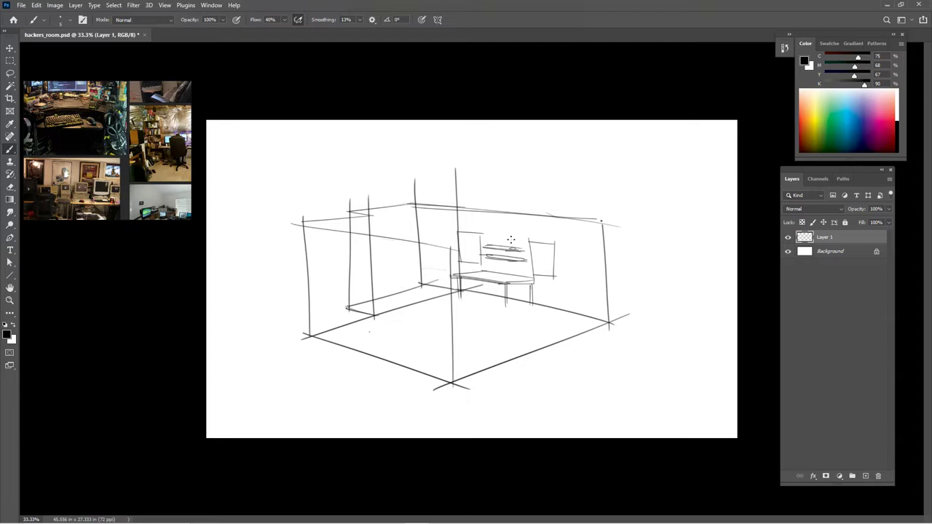
Sketch small objects on the shelves above the back-right desk and two monitors standing below them.
{"action": "left_click_drag", "start_coordinate": [512, 246], "coordinate": [518, 246]}
{"action": "left_click_drag", "start_coordinate": [520, 259], "coordinate": [508, 258]}
{"action": "left_click_drag", "start_coordinate": [516, 256], "coordinate": [523, 259]}
{"action": "left_click_drag", "start_coordinate": [490, 255], "coordinate": [496, 254]}
{"action": "left_click_drag", "start_coordinate": [475, 260], "coordinate": [519, 273]}
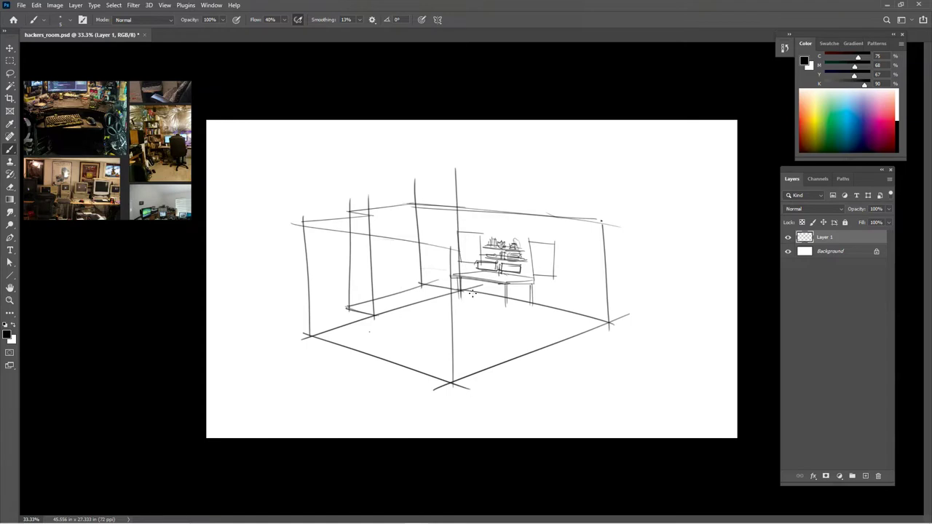
Lasso the desktop lines beneath the monitors, shift them slightly down, and clear the selection.
{"action": "key", "text": "l"}
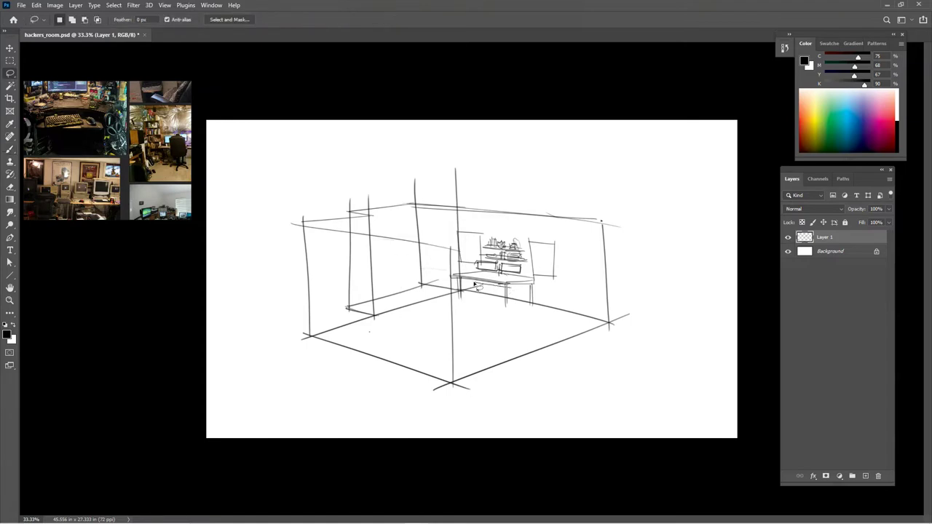
{"action": "mouse_move", "coordinate": [500, 286]}
{"action": "left_mouse_down"}
{"action": "mouse_move", "coordinate": [456, 274]}
{"action": "mouse_move", "coordinate": [493, 284]}
{"action": "mouse_move", "coordinate": [505, 262]}
{"action": "left_mouse_up"}
{"action": "left_click", "coordinate": [9, 48]}
{"action": "left_click", "coordinate": [10, 61]}
{"action": "left_click", "coordinate": [362, 274]}
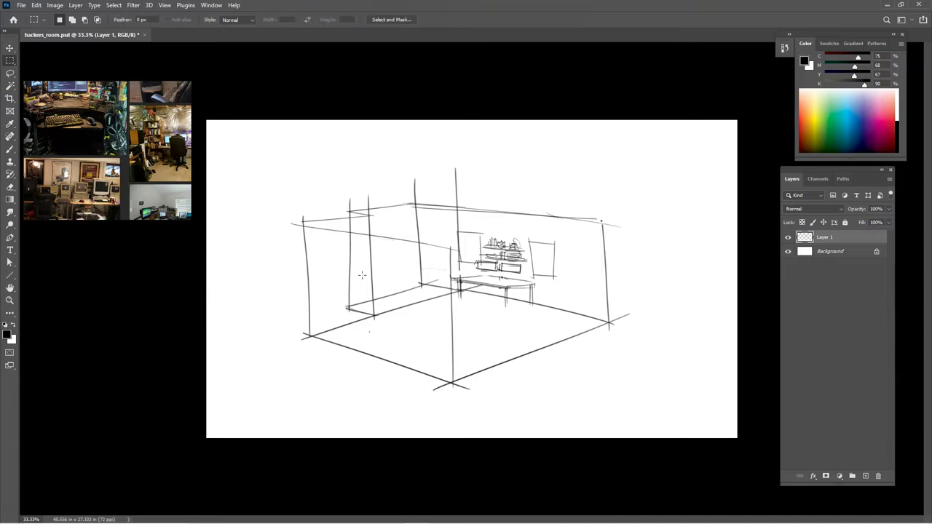
Brush in a keyboard, small equipment and clutter on the back-right desk and round shapes beneath it.
{"action": "left_click", "coordinate": [10, 148]}
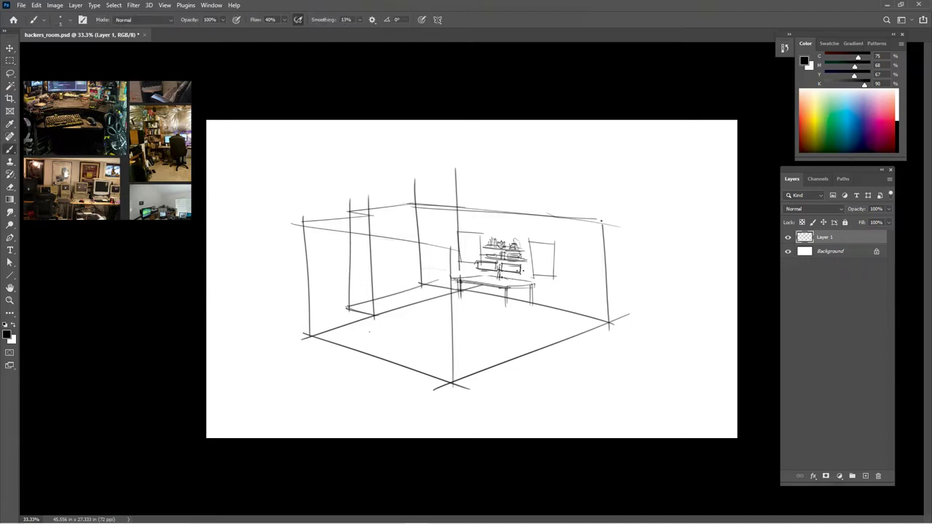
{"action": "mouse_move", "coordinate": [486, 277]}
{"action": "left_mouse_down"}
{"action": "mouse_move", "coordinate": [503, 281]}
{"action": "mouse_move", "coordinate": [470, 281]}
{"action": "left_mouse_up"}
{"action": "left_click_drag", "start_coordinate": [516, 283], "coordinate": [516, 281]}
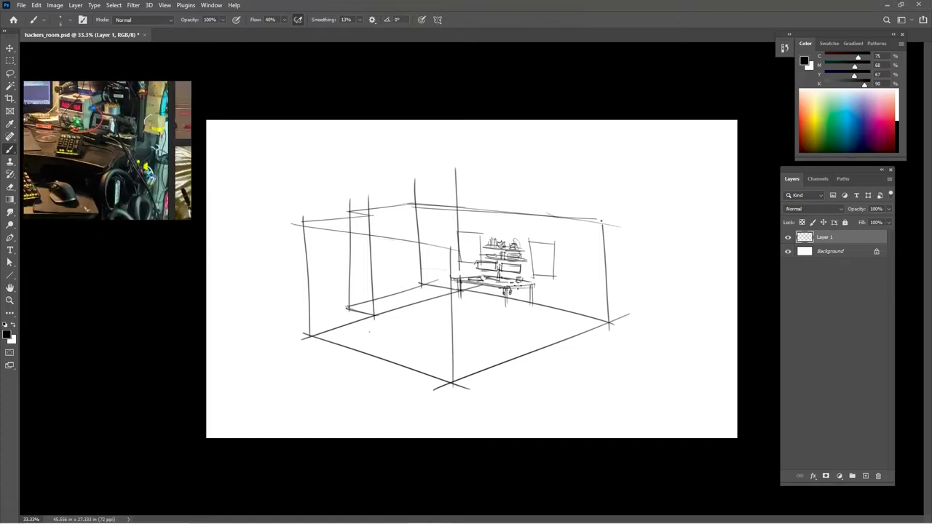
{"action": "mouse_move", "coordinate": [520, 285]}
{"action": "left_mouse_down"}
{"action": "mouse_move", "coordinate": [516, 300]}
{"action": "mouse_move", "coordinate": [525, 301]}
{"action": "mouse_move", "coordinate": [505, 277]}
{"action": "mouse_move", "coordinate": [513, 279]}
{"action": "left_mouse_up"}
Rough in a curved corner desk with legs in the room's right corner.
{"action": "mouse_move", "coordinate": [603, 291]}
{"action": "left_mouse_down"}
{"action": "mouse_move", "coordinate": [564, 285]}
{"action": "mouse_move", "coordinate": [548, 313]}
{"action": "mouse_move", "coordinate": [582, 320]}
{"action": "mouse_move", "coordinate": [605, 308]}
{"action": "mouse_move", "coordinate": [581, 320]}
{"action": "mouse_move", "coordinate": [555, 313]}
{"action": "left_mouse_up"}
{"action": "left_click_drag", "start_coordinate": [605, 294], "coordinate": [580, 336]}
{"action": "left_click_drag", "start_coordinate": [554, 314], "coordinate": [553, 336]}
{"action": "left_click_drag", "start_coordinate": [603, 299], "coordinate": [602, 326]}
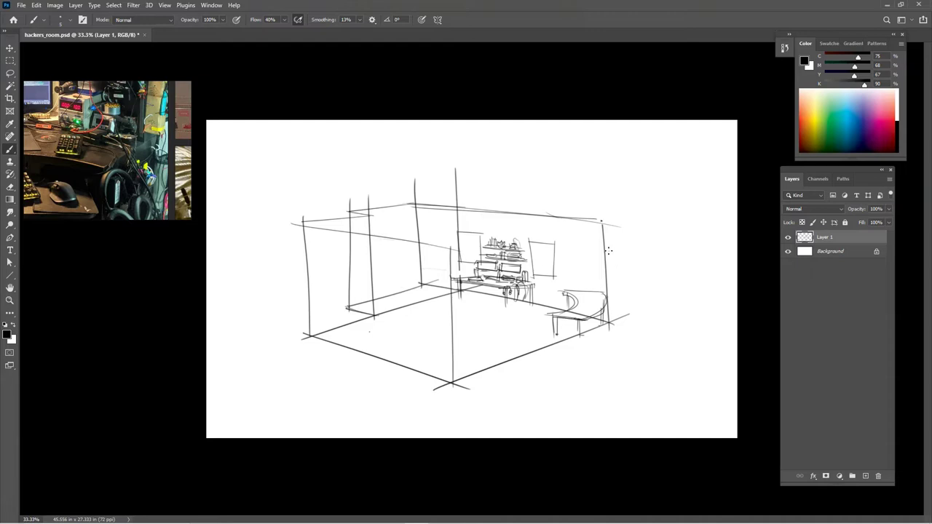
Sketch an old monitor and a printer on the corner desk, labelled "old screen" and "printer" with leader lines.
{"action": "mouse_move", "coordinate": [589, 289]}
{"action": "left_mouse_down"}
{"action": "mouse_move", "coordinate": [603, 293]}
{"action": "mouse_move", "coordinate": [589, 304]}
{"action": "left_mouse_up"}
{"action": "mouse_move", "coordinate": [576, 283]}
{"action": "left_mouse_down"}
{"action": "mouse_move", "coordinate": [587, 281]}
{"action": "mouse_move", "coordinate": [573, 294]}
{"action": "mouse_move", "coordinate": [587, 300]}
{"action": "left_mouse_up"}
{"action": "mouse_move", "coordinate": [569, 295]}
{"action": "left_mouse_down"}
{"action": "mouse_move", "coordinate": [584, 299]}
{"action": "mouse_move", "coordinate": [587, 278]}
{"action": "mouse_move", "coordinate": [592, 300]}
{"action": "left_mouse_up"}
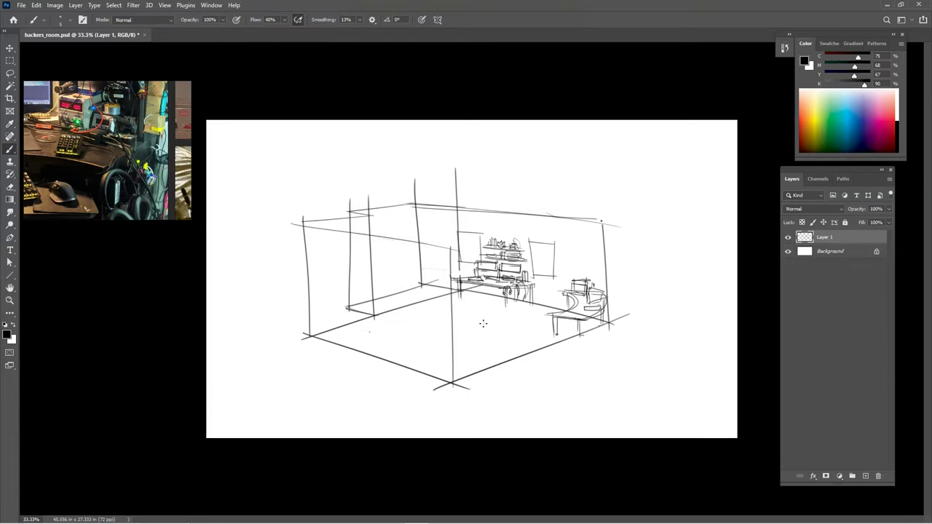
{"action": "scroll", "coordinate": [122, 192], "scroll_direction": "down", "scroll_amount": 3}
{"action": "middle_click_drag", "start_coordinate": [125, 165], "coordinate": [27, 132]}
{"action": "mouse_move", "coordinate": [80, 175]}
{"action": "middle_mouse_down"}
{"action": "mouse_move", "coordinate": [81, 149]}
{"action": "mouse_move", "coordinate": [122, 165]}
{"action": "middle_mouse_up"}
{"action": "scroll", "coordinate": [83, 157], "scroll_direction": "up", "scroll_amount": 5}
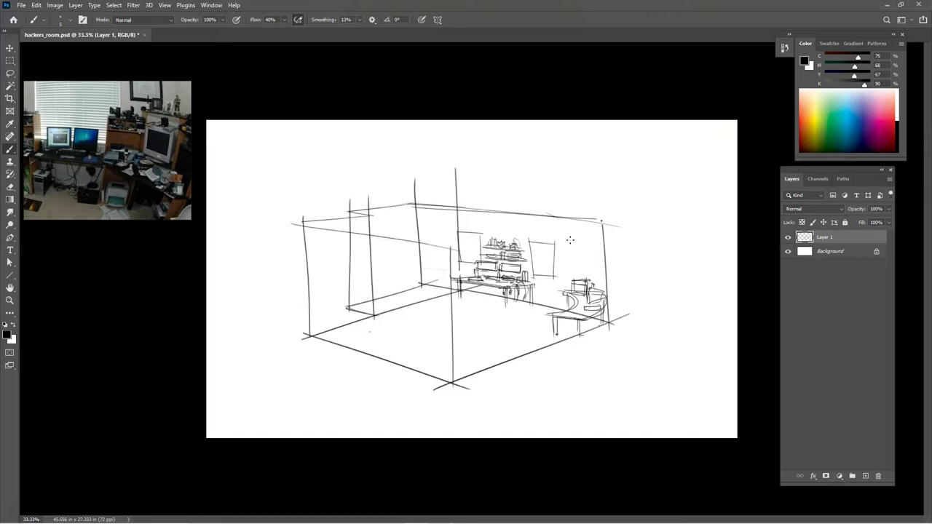
{"action": "mouse_move", "coordinate": [588, 308]}
{"action": "left_mouse_down"}
{"action": "mouse_move", "coordinate": [577, 317]}
{"action": "mouse_move", "coordinate": [588, 320]}
{"action": "mouse_move", "coordinate": [573, 317]}
{"action": "mouse_move", "coordinate": [624, 329]}
{"action": "mouse_move", "coordinate": [628, 309]}
{"action": "mouse_move", "coordinate": [659, 306]}
{"action": "mouse_move", "coordinate": [629, 290]}
{"action": "mouse_move", "coordinate": [667, 290]}
{"action": "left_mouse_up"}
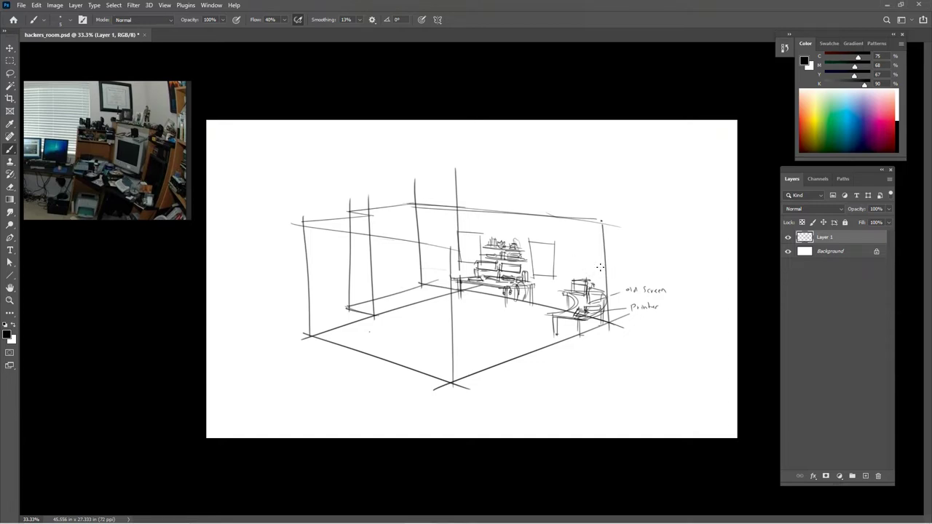
Add a hanging plant in the right corner, boxes under both desks, and a drawer cabinet between them.
{"action": "mouse_move", "coordinate": [605, 268]}
{"action": "left_mouse_down"}
{"action": "mouse_move", "coordinate": [595, 268]}
{"action": "mouse_move", "coordinate": [602, 278]}
{"action": "mouse_move", "coordinate": [608, 268]}
{"action": "mouse_move", "coordinate": [602, 284]}
{"action": "mouse_move", "coordinate": [596, 259]}
{"action": "left_mouse_up"}
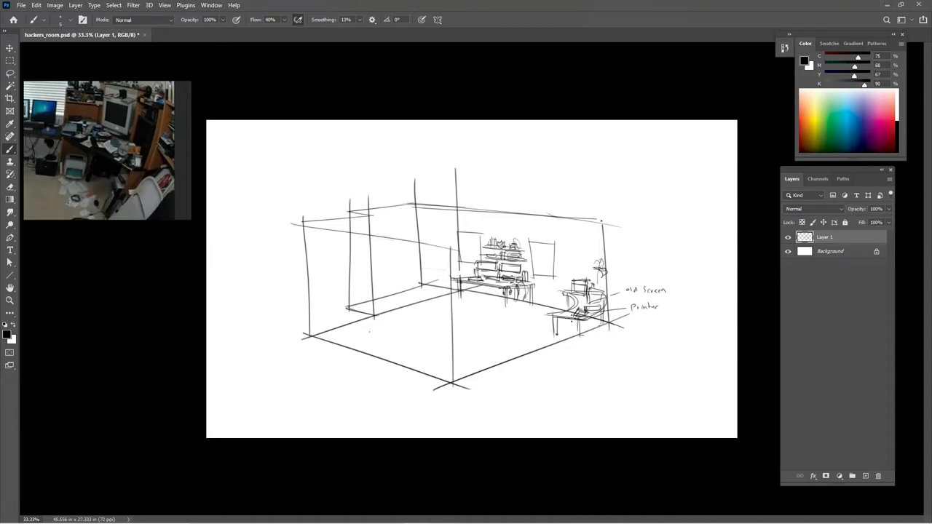
{"action": "mouse_move", "coordinate": [563, 318]}
{"action": "left_mouse_down"}
{"action": "mouse_move", "coordinate": [571, 336]}
{"action": "mouse_move", "coordinate": [561, 340]}
{"action": "left_mouse_up"}
{"action": "left_click_drag", "start_coordinate": [558, 330], "coordinate": [580, 337]}
{"action": "left_click_drag", "start_coordinate": [472, 286], "coordinate": [472, 298]}
{"action": "left_click_drag", "start_coordinate": [542, 290], "coordinate": [561, 293]}
{"action": "mouse_move", "coordinate": [549, 288]}
{"action": "left_mouse_down"}
{"action": "mouse_move", "coordinate": [562, 289]}
{"action": "mouse_move", "coordinate": [548, 309]}
{"action": "mouse_move", "coordinate": [557, 312]}
{"action": "mouse_move", "coordinate": [552, 300]}
{"action": "left_mouse_up"}
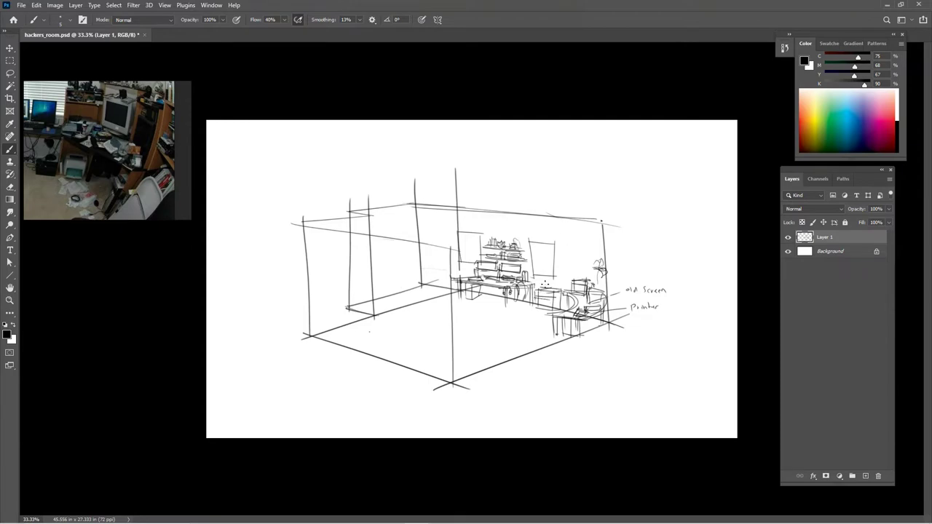
Divide the two window frames on the back-right wall with crossbars and sketch two picture frames beside them.
{"action": "mouse_move", "coordinate": [533, 241]}
{"action": "left_mouse_down"}
{"action": "mouse_move", "coordinate": [533, 266]}
{"action": "mouse_move", "coordinate": [550, 271]}
{"action": "mouse_move", "coordinate": [533, 263]}
{"action": "left_mouse_up"}
{"action": "left_click_drag", "start_coordinate": [480, 251], "coordinate": [460, 254]}
{"action": "left_click_drag", "start_coordinate": [573, 237], "coordinate": [559, 236]}
{"action": "mouse_move", "coordinate": [560, 236]}
{"action": "left_mouse_down"}
{"action": "mouse_move", "coordinate": [559, 257]}
{"action": "mouse_move", "coordinate": [574, 258]}
{"action": "left_mouse_up"}
{"action": "mouse_move", "coordinate": [574, 258]}
{"action": "left_mouse_down"}
{"action": "mouse_move", "coordinate": [561, 258]}
{"action": "mouse_move", "coordinate": [574, 271]}
{"action": "left_mouse_up"}
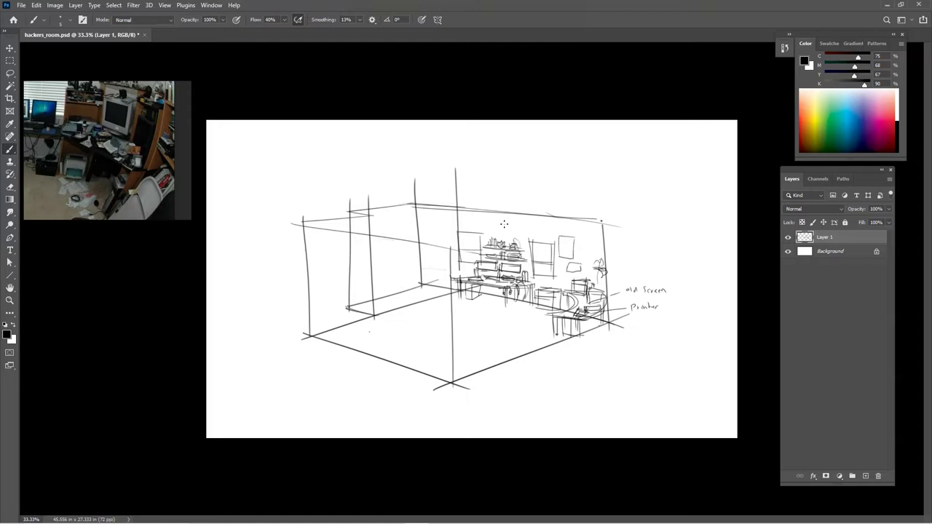
Sketch loose cable-like lines along the top edge of the back-right wall, reaching both corners.
{"action": "mouse_move", "coordinate": [585, 225]}
{"action": "left_mouse_down"}
{"action": "mouse_move", "coordinate": [599, 237]}
{"action": "mouse_move", "coordinate": [460, 210]}
{"action": "mouse_move", "coordinate": [545, 218]}
{"action": "left_mouse_up"}
{"action": "mouse_move", "coordinate": [455, 218]}
{"action": "left_mouse_down"}
{"action": "mouse_move", "coordinate": [424, 206]}
{"action": "mouse_move", "coordinate": [421, 248]}
{"action": "left_mouse_up"}
{"action": "mouse_move", "coordinate": [416, 207]}
{"action": "left_mouse_down"}
{"action": "mouse_move", "coordinate": [419, 224]}
{"action": "mouse_move", "coordinate": [400, 207]}
{"action": "left_mouse_up"}
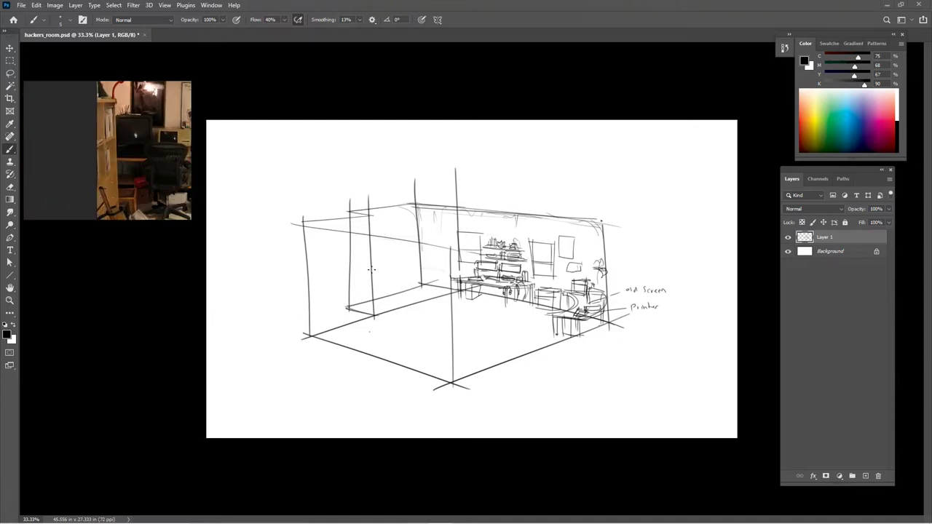
Draw a tall bookcase with shelves and books against the recessed left wall.
{"action": "mouse_move", "coordinate": [434, 239]}
{"action": "left_mouse_down"}
{"action": "mouse_move", "coordinate": [435, 281]}
{"action": "mouse_move", "coordinate": [389, 298]}
{"action": "left_mouse_up"}
{"action": "left_click_drag", "start_coordinate": [384, 236], "coordinate": [385, 300]}
{"action": "left_click_drag", "start_coordinate": [433, 234], "coordinate": [384, 237]}
{"action": "mouse_move", "coordinate": [433, 233]}
{"action": "left_mouse_down"}
{"action": "mouse_move", "coordinate": [390, 240]}
{"action": "mouse_move", "coordinate": [394, 289]}
{"action": "left_mouse_up"}
{"action": "left_click_drag", "start_coordinate": [394, 236], "coordinate": [395, 292]}
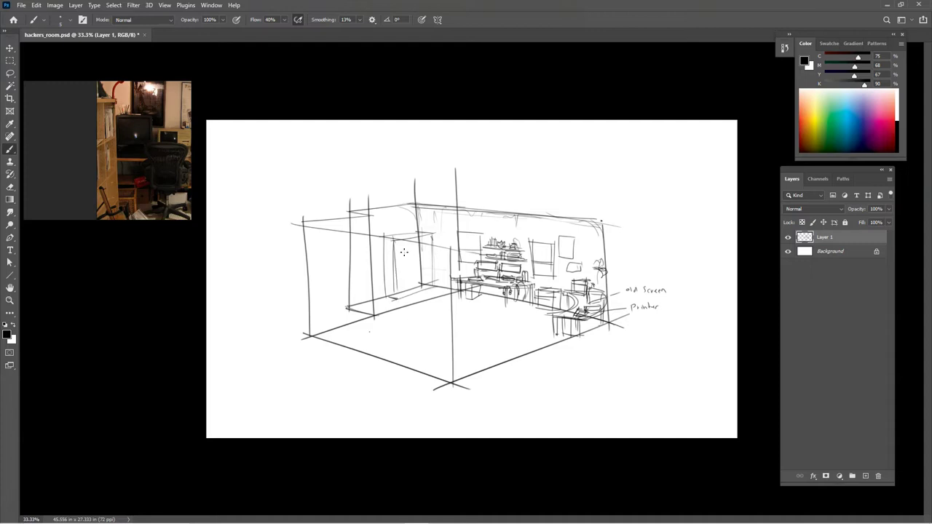
{"action": "mouse_move", "coordinate": [395, 248]}
{"action": "left_mouse_down"}
{"action": "mouse_move", "coordinate": [427, 250]}
{"action": "mouse_move", "coordinate": [395, 266]}
{"action": "mouse_move", "coordinate": [405, 279]}
{"action": "left_mouse_up"}
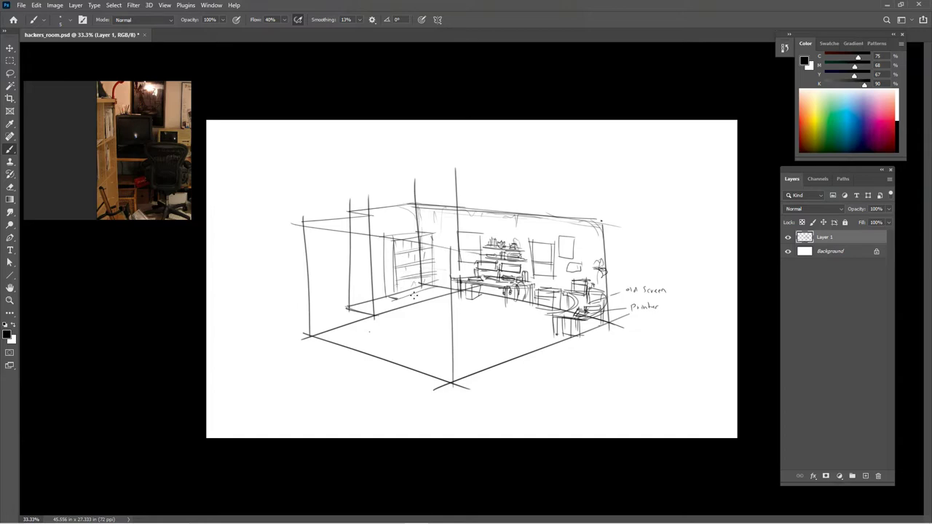
{"action": "left_click_drag", "start_coordinate": [431, 290], "coordinate": [396, 298]}
{"action": "left_click_drag", "start_coordinate": [432, 236], "coordinate": [436, 288]}
Sketch a low side table with books beside the bookcase, a round wall clock, and a small wall box.
{"action": "middle_click_drag", "start_coordinate": [133, 144], "coordinate": [91, 139]}
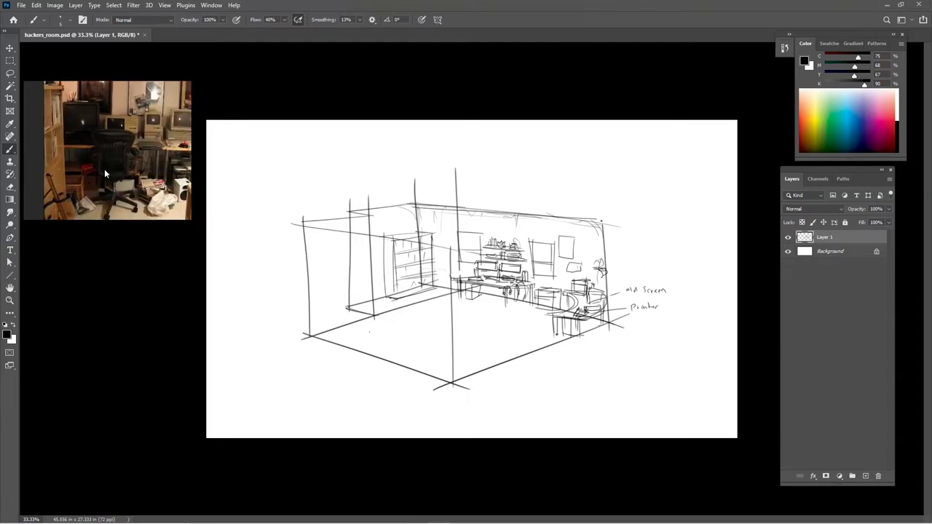
{"action": "mouse_move", "coordinate": [388, 283]}
{"action": "left_mouse_down"}
{"action": "mouse_move", "coordinate": [351, 285]}
{"action": "mouse_move", "coordinate": [365, 313]}
{"action": "mouse_move", "coordinate": [390, 312]}
{"action": "mouse_move", "coordinate": [348, 308]}
{"action": "mouse_move", "coordinate": [365, 319]}
{"action": "mouse_move", "coordinate": [374, 285]}
{"action": "mouse_move", "coordinate": [363, 300]}
{"action": "left_mouse_up"}
{"action": "left_click_drag", "start_coordinate": [393, 295], "coordinate": [363, 299]}
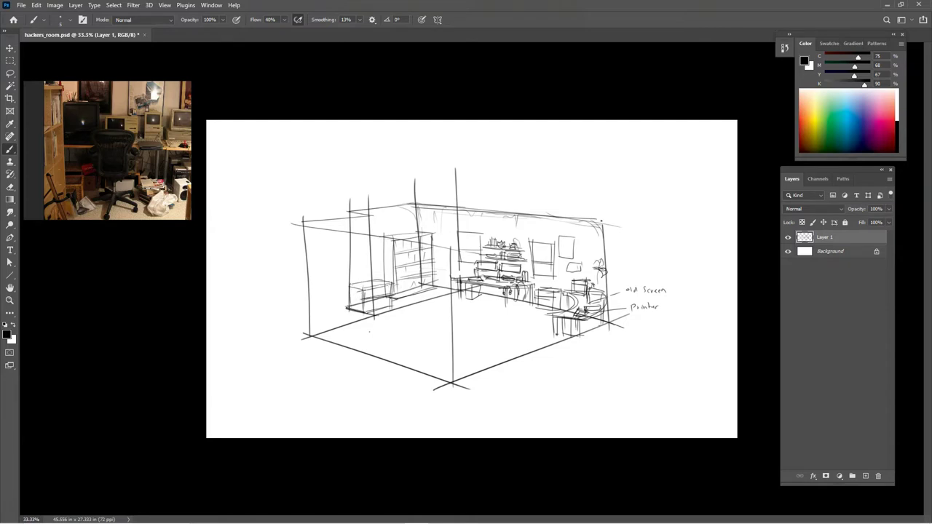
{"action": "mouse_move", "coordinate": [376, 261]}
{"action": "left_mouse_down"}
{"action": "mouse_move", "coordinate": [378, 285]}
{"action": "mouse_move", "coordinate": [388, 287]}
{"action": "mouse_move", "coordinate": [364, 286]}
{"action": "left_mouse_up"}
{"action": "mouse_move", "coordinate": [373, 240]}
{"action": "left_mouse_down"}
{"action": "mouse_move", "coordinate": [363, 247]}
{"action": "mouse_move", "coordinate": [372, 241]}
{"action": "left_mouse_up"}
{"action": "mouse_move", "coordinate": [443, 234]}
{"action": "left_mouse_down"}
{"action": "mouse_move", "coordinate": [453, 234]}
{"action": "mouse_move", "coordinate": [442, 241]}
{"action": "mouse_move", "coordinate": [450, 245]}
{"action": "left_mouse_up"}
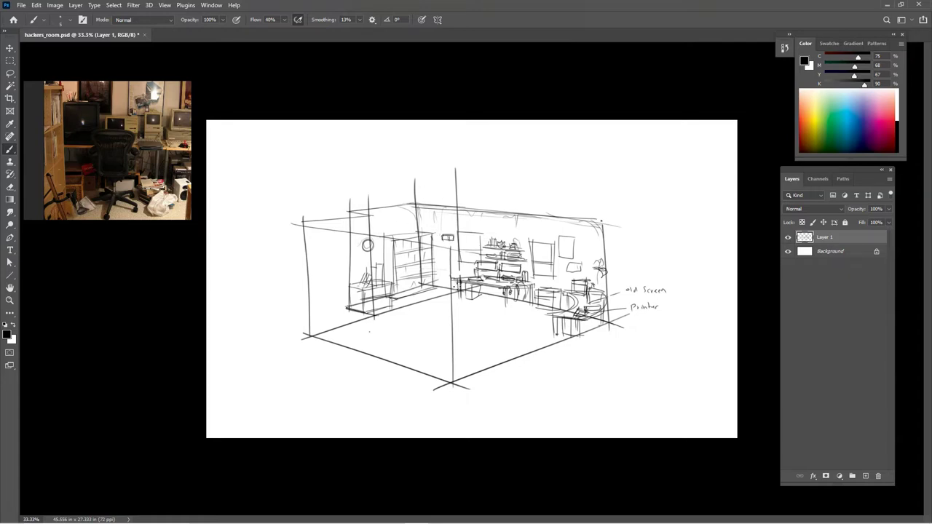
Darken the outlines of the two windows and the round wall clock.
{"action": "mouse_move", "coordinate": [531, 242]}
{"action": "left_mouse_down"}
{"action": "mouse_move", "coordinate": [531, 277]}
{"action": "mouse_move", "coordinate": [551, 271]}
{"action": "mouse_move", "coordinate": [534, 275]}
{"action": "mouse_move", "coordinate": [531, 242]}
{"action": "mouse_move", "coordinate": [456, 232]}
{"action": "mouse_move", "coordinate": [459, 262]}
{"action": "left_mouse_up"}
{"action": "mouse_move", "coordinate": [480, 231]}
{"action": "left_mouse_down"}
{"action": "mouse_move", "coordinate": [479, 262]}
{"action": "mouse_move", "coordinate": [459, 259]}
{"action": "left_mouse_up"}
{"action": "left_click_drag", "start_coordinate": [552, 246], "coordinate": [551, 279]}
{"action": "mouse_move", "coordinate": [363, 240]}
{"action": "left_mouse_down"}
{"action": "mouse_move", "coordinate": [370, 250]}
{"action": "mouse_move", "coordinate": [363, 244]}
{"action": "left_mouse_up"}
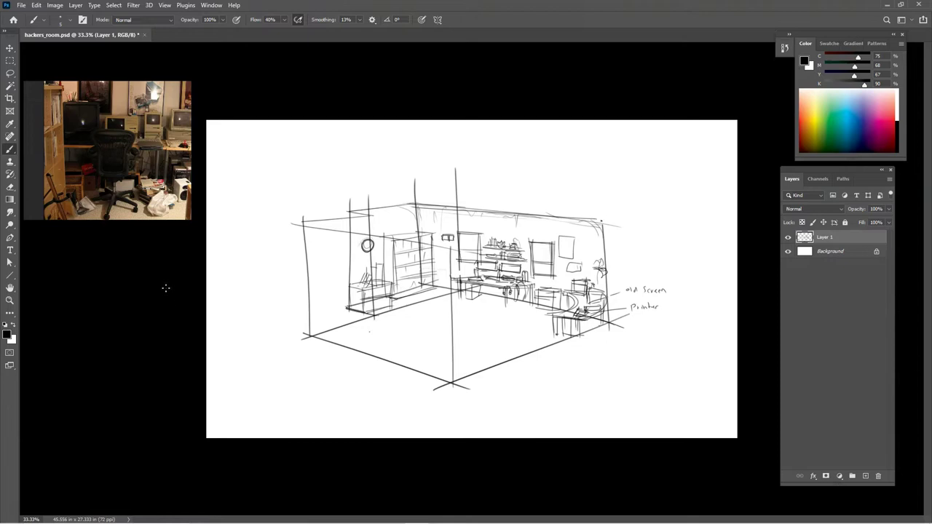
Add an angular wall object and books above the bookcase, a lamp on the side table, and an ornament on the drawer cabinet.
{"action": "scroll", "coordinate": [152, 216], "scroll_direction": "down", "scroll_amount": 3}
{"action": "scroll", "coordinate": [157, 208], "scroll_direction": "up", "scroll_amount": 2}
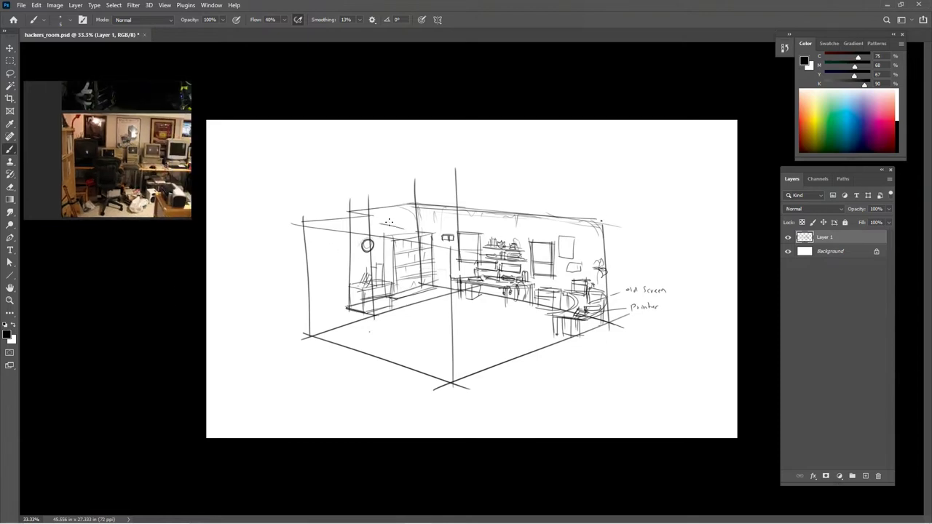
{"action": "left_click_drag", "start_coordinate": [380, 216], "coordinate": [403, 228]}
{"action": "scroll", "coordinate": [102, 176], "scroll_direction": "up", "scroll_amount": 2}
{"action": "middle_click_drag", "start_coordinate": [101, 176], "coordinate": [209, 227]}
{"action": "middle_click_drag", "start_coordinate": [137, 177], "coordinate": [93, 151]}
{"action": "scroll", "coordinate": [93, 151], "scroll_direction": "up", "scroll_amount": 1}
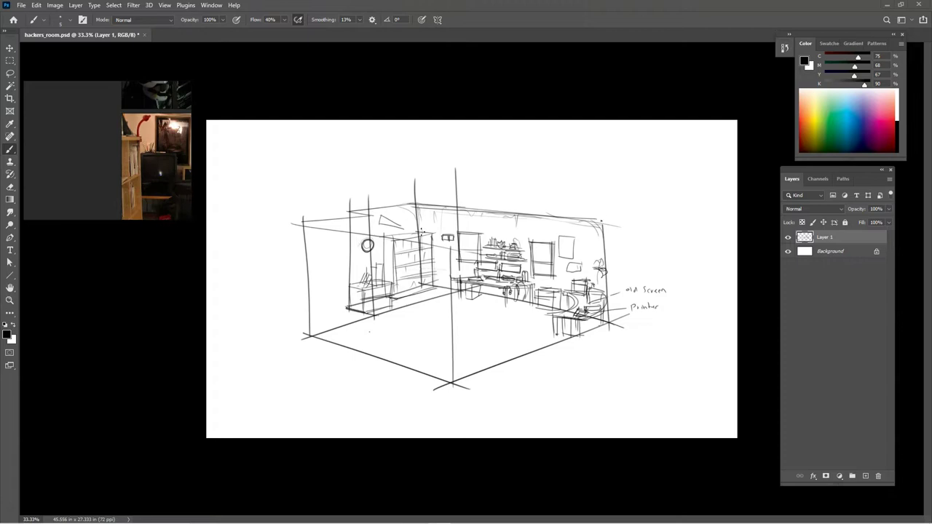
{"action": "left_click_drag", "start_coordinate": [420, 230], "coordinate": [422, 226]}
{"action": "left_click_drag", "start_coordinate": [549, 282], "coordinate": [554, 290]}
{"action": "left_click_drag", "start_coordinate": [354, 276], "coordinate": [354, 288]}
{"action": "mouse_move", "coordinate": [412, 222]}
{"action": "left_mouse_down"}
{"action": "mouse_move", "coordinate": [413, 244]}
{"action": "mouse_move", "coordinate": [392, 228]}
{"action": "left_mouse_up"}
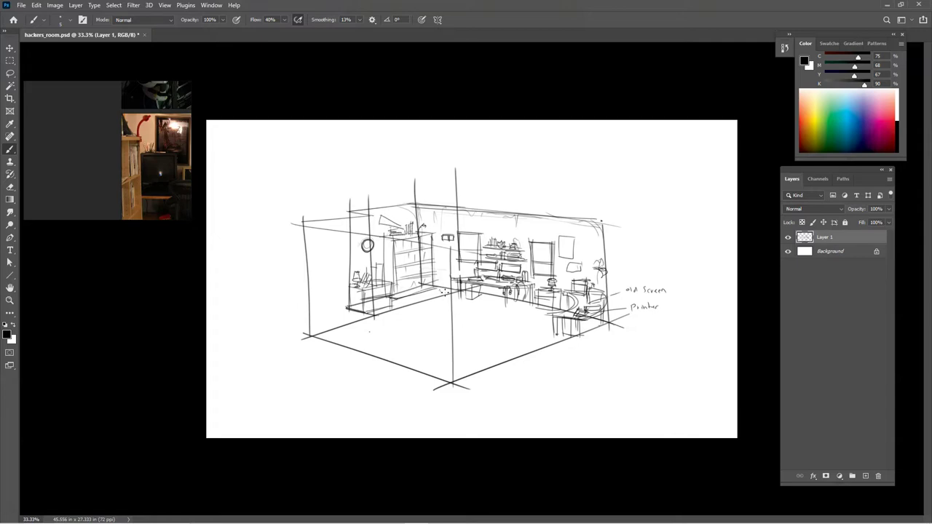
Sketch filled boxes and clutter on the floor in front of the bookcase and in the back corner.
{"action": "mouse_move", "coordinate": [449, 290]}
{"action": "left_mouse_down"}
{"action": "mouse_move", "coordinate": [436, 294]}
{"action": "mouse_move", "coordinate": [435, 284]}
{"action": "mouse_move", "coordinate": [449, 283]}
{"action": "mouse_move", "coordinate": [442, 285]}
{"action": "left_mouse_up"}
{"action": "mouse_move", "coordinate": [399, 313]}
{"action": "left_mouse_down"}
{"action": "mouse_move", "coordinate": [414, 305]}
{"action": "mouse_move", "coordinate": [395, 300]}
{"action": "mouse_move", "coordinate": [397, 313]}
{"action": "mouse_move", "coordinate": [401, 300]}
{"action": "left_mouse_up"}
{"action": "scroll", "coordinate": [110, 165], "scroll_direction": "down", "scroll_amount": 3}
{"action": "middle_click_drag", "start_coordinate": [110, 166], "coordinate": [38, 179]}
{"action": "mouse_move", "coordinate": [113, 124]}
{"action": "middle_mouse_down"}
{"action": "mouse_move", "coordinate": [130, 174]}
{"action": "mouse_move", "coordinate": [38, 109]}
{"action": "mouse_move", "coordinate": [99, 172]}
{"action": "mouse_move", "coordinate": [123, 167]}
{"action": "middle_mouse_up"}
{"action": "scroll", "coordinate": [129, 171], "scroll_direction": "up", "scroll_amount": 3}
{"action": "left_click_drag", "start_coordinate": [402, 306], "coordinate": [446, 287]}
{"action": "middle_click_drag", "start_coordinate": [158, 154], "coordinate": [134, 160]}
{"action": "scroll", "coordinate": [138, 168], "scroll_direction": "up", "scroll_amount": 2}
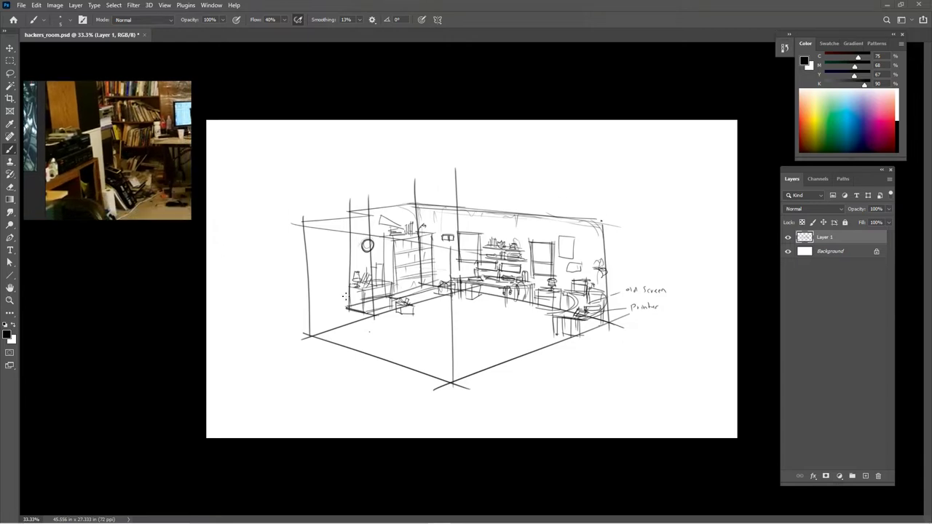
Rough in a small table and a long counter along the front-left floor edge, plus chairs at the back-right desks.
{"action": "mouse_move", "coordinate": [338, 309]}
{"action": "left_mouse_down"}
{"action": "mouse_move", "coordinate": [338, 342]}
{"action": "mouse_move", "coordinate": [318, 338]}
{"action": "mouse_move", "coordinate": [348, 305]}
{"action": "mouse_move", "coordinate": [353, 344]}
{"action": "left_mouse_up"}
{"action": "mouse_move", "coordinate": [338, 312]}
{"action": "left_mouse_down"}
{"action": "mouse_move", "coordinate": [338, 335]}
{"action": "mouse_move", "coordinate": [355, 338]}
{"action": "mouse_move", "coordinate": [322, 342]}
{"action": "mouse_move", "coordinate": [330, 341]}
{"action": "left_mouse_up"}
{"action": "mouse_move", "coordinate": [328, 346]}
{"action": "left_mouse_down"}
{"action": "mouse_move", "coordinate": [344, 339]}
{"action": "mouse_move", "coordinate": [357, 356]}
{"action": "mouse_move", "coordinate": [456, 380]}
{"action": "left_mouse_up"}
{"action": "mouse_move", "coordinate": [360, 320]}
{"action": "left_mouse_down"}
{"action": "mouse_move", "coordinate": [450, 351]}
{"action": "mouse_move", "coordinate": [472, 340]}
{"action": "mouse_move", "coordinate": [388, 316]}
{"action": "mouse_move", "coordinate": [478, 340]}
{"action": "mouse_move", "coordinate": [402, 330]}
{"action": "mouse_move", "coordinate": [469, 370]}
{"action": "left_mouse_up"}
{"action": "mouse_move", "coordinate": [474, 340]}
{"action": "left_mouse_down"}
{"action": "mouse_move", "coordinate": [472, 367]}
{"action": "mouse_move", "coordinate": [445, 381]}
{"action": "left_mouse_up"}
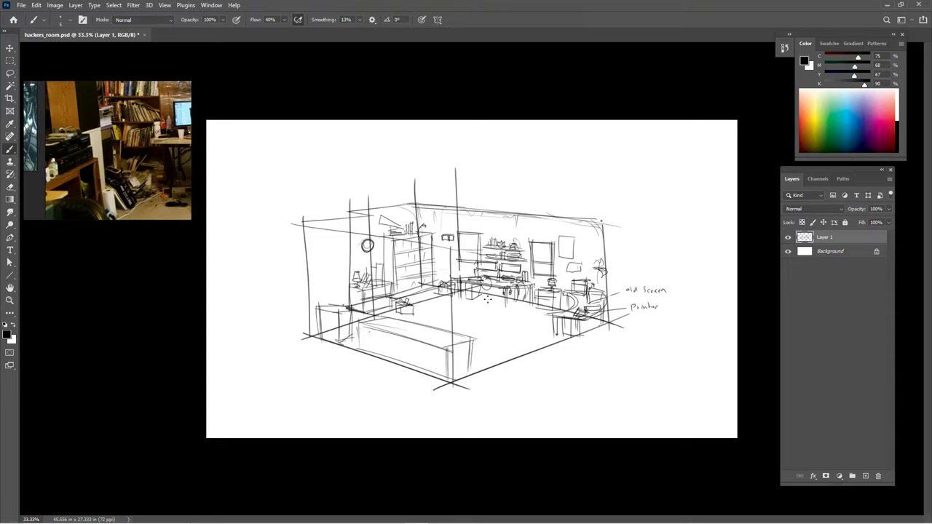
{"action": "mouse_move", "coordinate": [481, 291]}
{"action": "left_mouse_down"}
{"action": "mouse_move", "coordinate": [498, 295]}
{"action": "mouse_move", "coordinate": [485, 305]}
{"action": "mouse_move", "coordinate": [494, 311]}
{"action": "mouse_move", "coordinate": [489, 299]}
{"action": "mouse_move", "coordinate": [495, 306]}
{"action": "mouse_move", "coordinate": [481, 305]}
{"action": "left_mouse_up"}
{"action": "mouse_move", "coordinate": [550, 295]}
{"action": "left_mouse_down"}
{"action": "mouse_move", "coordinate": [548, 311]}
{"action": "mouse_move", "coordinate": [558, 312]}
{"action": "mouse_move", "coordinate": [552, 331]}
{"action": "left_mouse_up"}
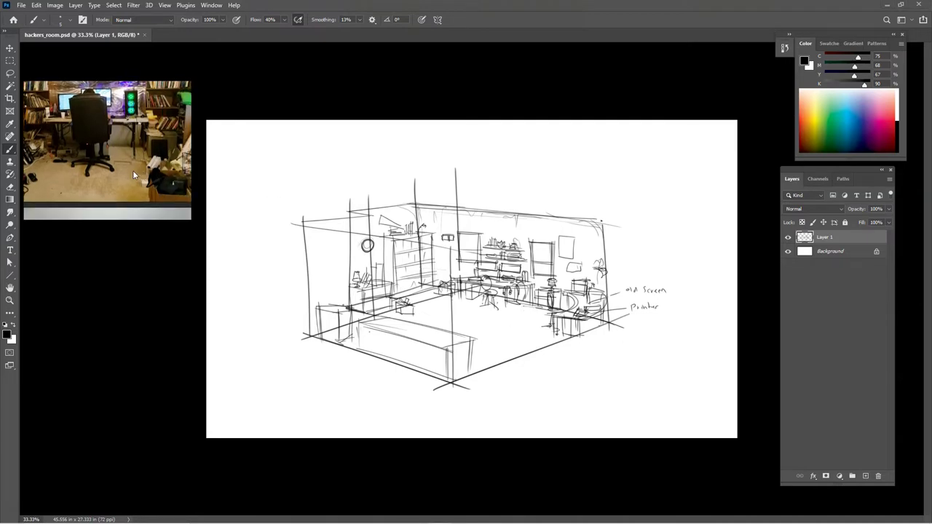
Detail the long counter with objects and a darker end edge, and add a filled box and leaning rolls beside it.
{"action": "mouse_move", "coordinate": [412, 326]}
{"action": "left_mouse_down"}
{"action": "mouse_move", "coordinate": [398, 331]}
{"action": "mouse_move", "coordinate": [440, 333]}
{"action": "mouse_move", "coordinate": [378, 325]}
{"action": "mouse_move", "coordinate": [420, 322]}
{"action": "mouse_move", "coordinate": [405, 332]}
{"action": "mouse_move", "coordinate": [421, 335]}
{"action": "mouse_move", "coordinate": [422, 325]}
{"action": "mouse_move", "coordinate": [414, 327]}
{"action": "mouse_move", "coordinate": [442, 339]}
{"action": "left_mouse_up"}
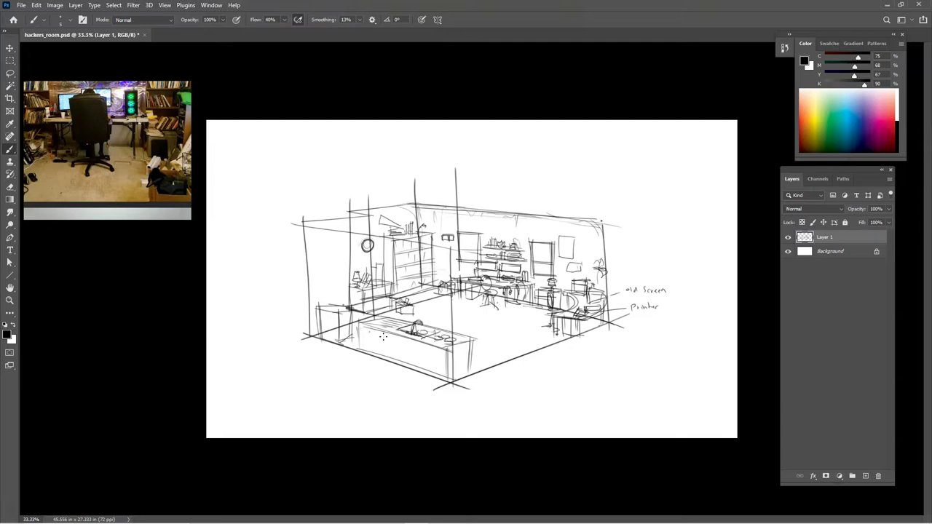
{"action": "left_click_drag", "start_coordinate": [360, 320], "coordinate": [362, 353]}
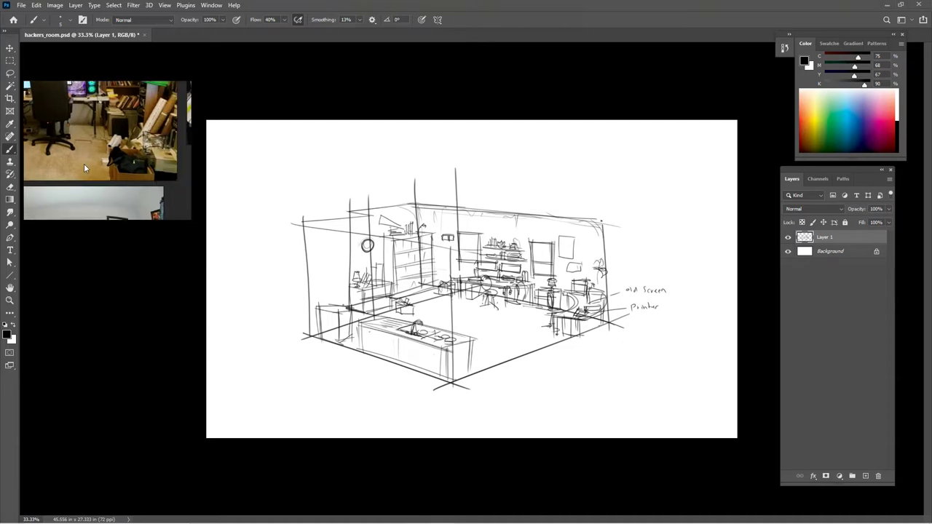
{"action": "mouse_move", "coordinate": [482, 349]}
{"action": "left_mouse_down"}
{"action": "mouse_move", "coordinate": [472, 350]}
{"action": "mouse_move", "coordinate": [493, 358]}
{"action": "mouse_move", "coordinate": [477, 360]}
{"action": "mouse_move", "coordinate": [478, 369]}
{"action": "mouse_move", "coordinate": [485, 351]}
{"action": "mouse_move", "coordinate": [495, 352]}
{"action": "mouse_move", "coordinate": [494, 362]}
{"action": "left_mouse_up"}
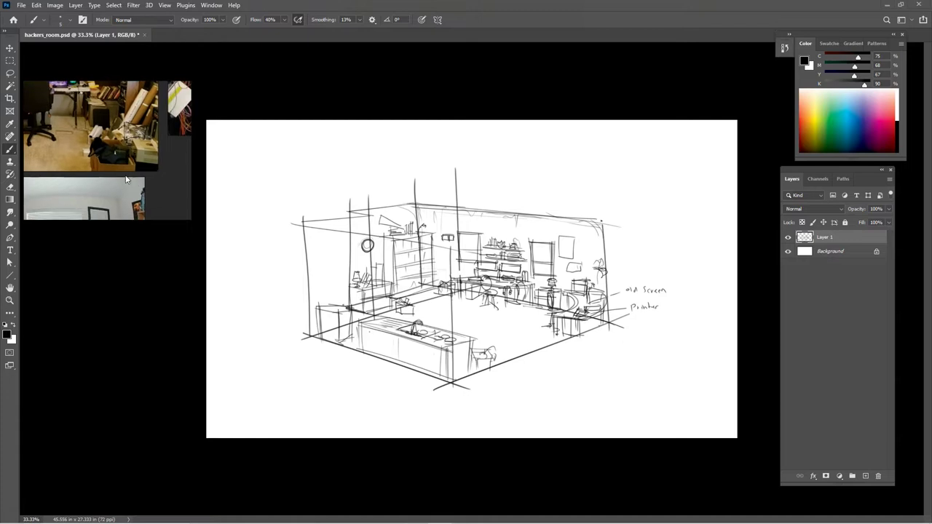
{"action": "mouse_move", "coordinate": [343, 321]}
{"action": "left_mouse_down"}
{"action": "mouse_move", "coordinate": [349, 348]}
{"action": "mouse_move", "coordinate": [356, 339]}
{"action": "left_mouse_up"}
Examine the cable rack and cluttered computer desk photos on the reference board for furnishing ideas.
{"action": "middle_click_drag", "start_coordinate": [148, 129], "coordinate": [125, 160]}
{"action": "mouse_move", "coordinate": [81, 134]}
{"action": "middle_mouse_down"}
{"action": "mouse_move", "coordinate": [132, 174]}
{"action": "mouse_move", "coordinate": [176, 166]}
{"action": "mouse_move", "coordinate": [30, 144]}
{"action": "middle_mouse_up"}
{"action": "middle_click_drag", "start_coordinate": [109, 119], "coordinate": [66, 177]}
{"action": "middle_click_drag", "start_coordinate": [149, 138], "coordinate": [158, 212]}
{"action": "scroll", "coordinate": [120, 207], "scroll_direction": "down", "scroll_amount": 3}
{"action": "middle_click_drag", "start_coordinate": [142, 180], "coordinate": [125, 177]}
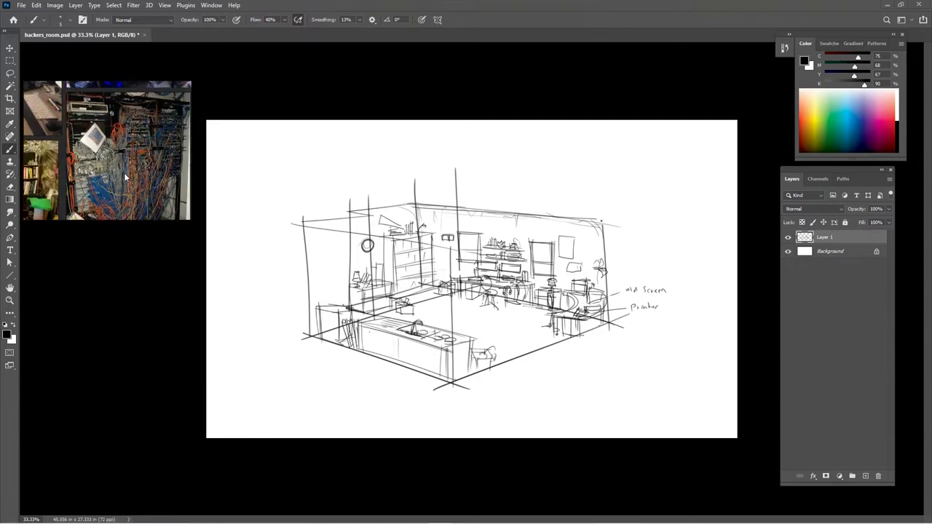
{"action": "scroll", "coordinate": [124, 173], "scroll_direction": "down", "scroll_amount": 3}
{"action": "scroll", "coordinate": [102, 212], "scroll_direction": "up", "scroll_amount": 3}
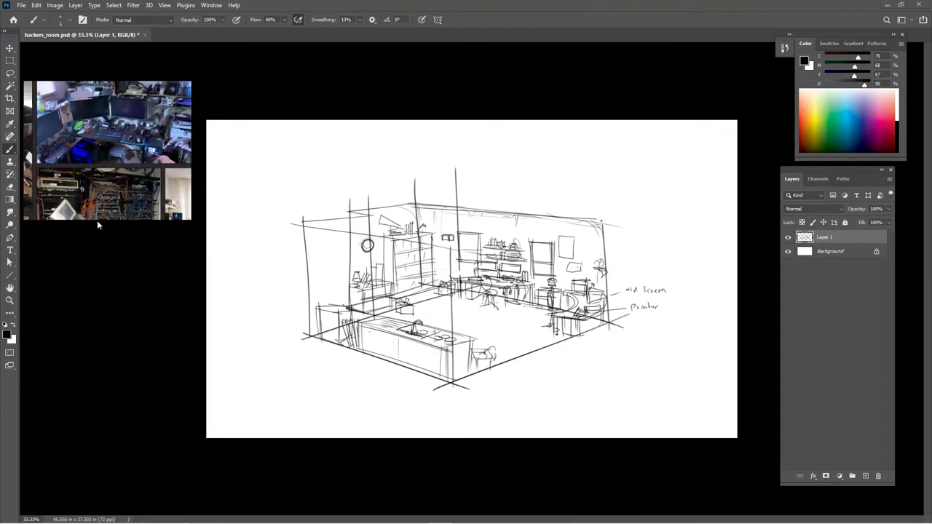
{"action": "scroll", "coordinate": [114, 169], "scroll_direction": "up", "scroll_amount": 3}
{"action": "middle_click_drag", "start_coordinate": [113, 168], "coordinate": [131, 194]}
{"action": "scroll", "coordinate": [141, 146], "scroll_direction": "down", "scroll_amount": 2}
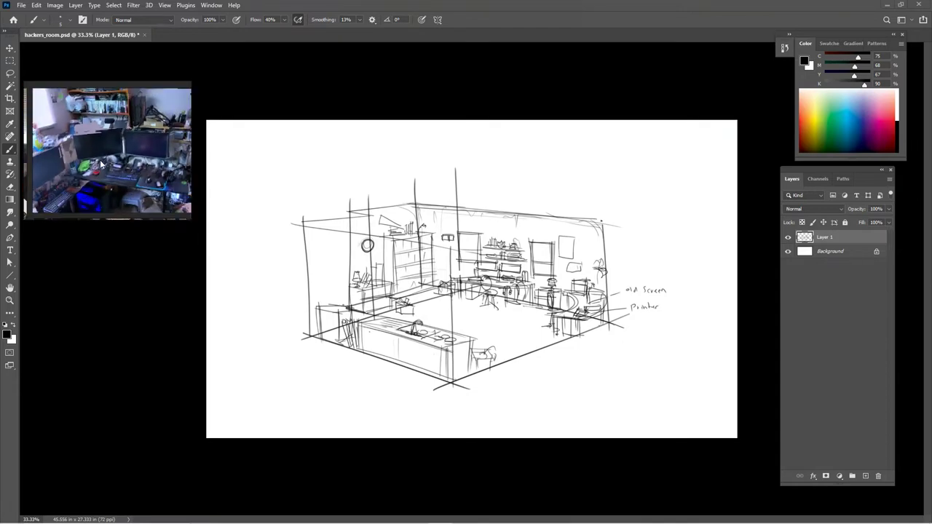
{"action": "middle_click_drag", "start_coordinate": [131, 154], "coordinate": [76, 156]}
{"action": "middle_click_drag", "start_coordinate": [142, 172], "coordinate": [121, 165]}
{"action": "scroll", "coordinate": [121, 165], "scroll_direction": "up", "scroll_amount": 1}
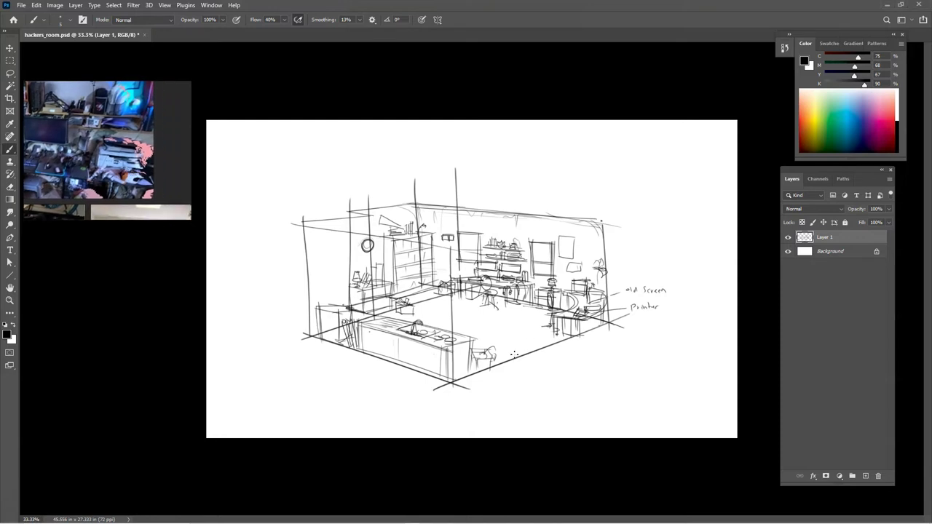
Sketch a tall shelving unit with items on its lower shelf along the front-right floor edge, and clutter beside it.
{"action": "left_click_drag", "start_coordinate": [512, 359], "coordinate": [512, 306]}
{"action": "mouse_move", "coordinate": [536, 356]}
{"action": "left_mouse_down"}
{"action": "mouse_move", "coordinate": [533, 293]}
{"action": "mouse_move", "coordinate": [510, 360]}
{"action": "left_mouse_up"}
{"action": "left_click_drag", "start_coordinate": [534, 296], "coordinate": [534, 332]}
{"action": "mouse_move", "coordinate": [503, 306]}
{"action": "left_mouse_down"}
{"action": "mouse_move", "coordinate": [507, 357]}
{"action": "mouse_move", "coordinate": [531, 337]}
{"action": "mouse_move", "coordinate": [515, 351]}
{"action": "mouse_move", "coordinate": [526, 347]}
{"action": "mouse_move", "coordinate": [531, 364]}
{"action": "mouse_move", "coordinate": [529, 340]}
{"action": "left_mouse_up"}
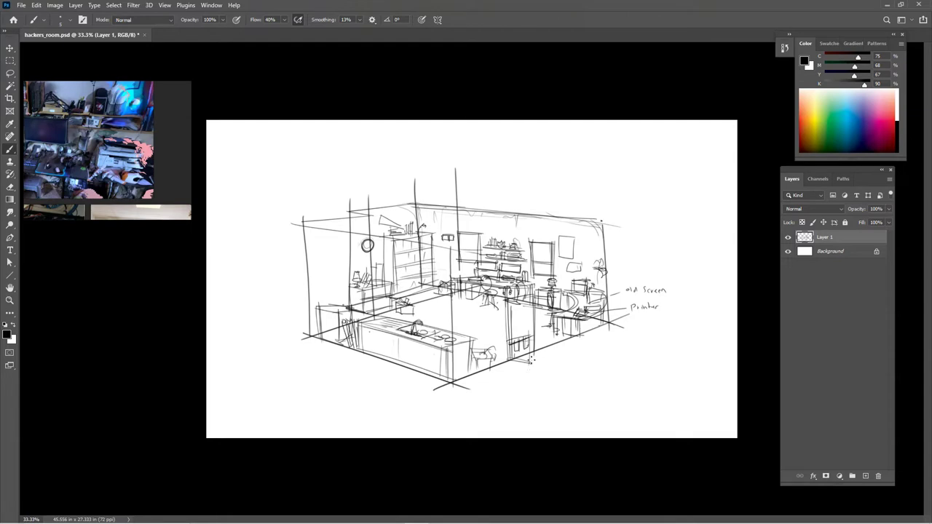
{"action": "left_click_drag", "start_coordinate": [530, 312], "coordinate": [531, 349]}
{"action": "left_click_drag", "start_coordinate": [553, 330], "coordinate": [539, 333]}
Draw an oval rug and light floor lines mid-room, and rectangular posters on the front-left wall.
{"action": "mouse_move", "coordinate": [423, 319]}
{"action": "left_mouse_down"}
{"action": "mouse_move", "coordinate": [519, 328]}
{"action": "mouse_move", "coordinate": [441, 337]}
{"action": "mouse_move", "coordinate": [429, 313]}
{"action": "mouse_move", "coordinate": [440, 335]}
{"action": "left_mouse_up"}
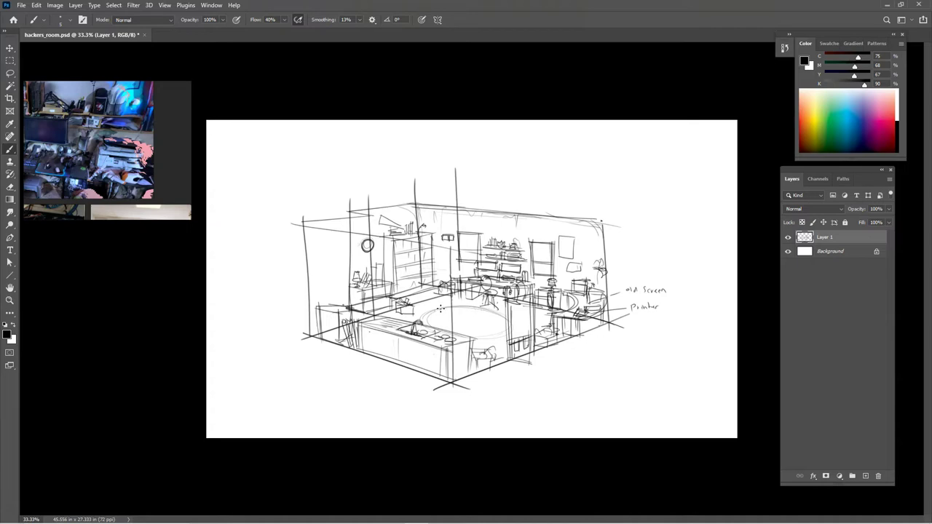
{"action": "mouse_move", "coordinate": [414, 298]}
{"action": "left_mouse_down"}
{"action": "mouse_move", "coordinate": [432, 295]}
{"action": "mouse_move", "coordinate": [450, 306]}
{"action": "left_mouse_up"}
{"action": "mouse_move", "coordinate": [312, 237]}
{"action": "left_mouse_down"}
{"action": "mouse_move", "coordinate": [315, 286]}
{"action": "mouse_move", "coordinate": [330, 279]}
{"action": "mouse_move", "coordinate": [317, 278]}
{"action": "left_mouse_up"}
{"action": "mouse_move", "coordinate": [326, 242]}
{"action": "left_mouse_down"}
{"action": "mouse_move", "coordinate": [314, 246]}
{"action": "mouse_move", "coordinate": [341, 265]}
{"action": "mouse_move", "coordinate": [357, 260]}
{"action": "mouse_move", "coordinate": [341, 238]}
{"action": "mouse_move", "coordinate": [332, 299]}
{"action": "left_mouse_up"}
{"action": "left_click_drag", "start_coordinate": [329, 270], "coordinate": [327, 288]}
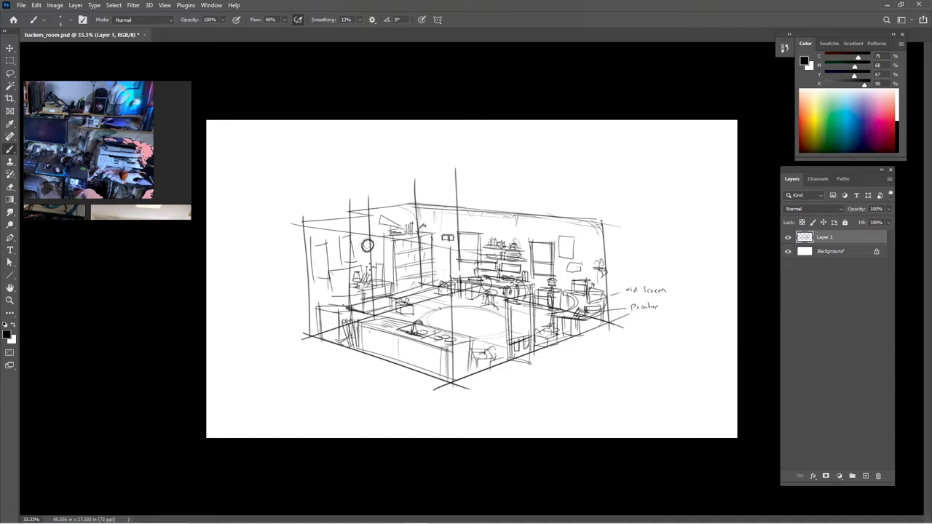
{"action": "left_click_drag", "start_coordinate": [373, 311], "coordinate": [370, 258]}
{"action": "left_click_drag", "start_coordinate": [307, 228], "coordinate": [457, 249]}
{"action": "mouse_move", "coordinate": [354, 260]}
{"action": "left_mouse_down"}
{"action": "mouse_move", "coordinate": [353, 236]}
{"action": "mouse_move", "coordinate": [338, 239]}
{"action": "mouse_move", "coordinate": [338, 256]}
{"action": "left_mouse_up"}
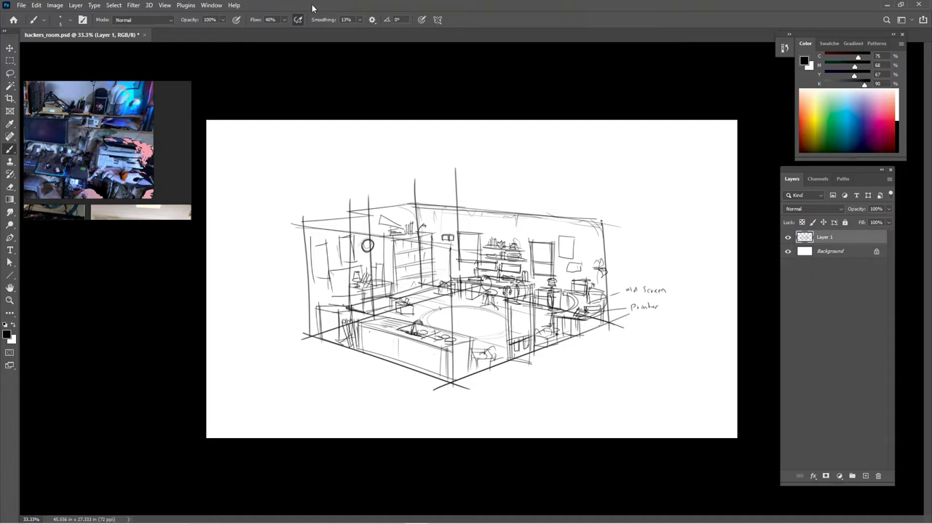
Switch to Maya's empty scene and look for the application preferences.
{"action": "mouse_move", "coordinate": [226, 522]}
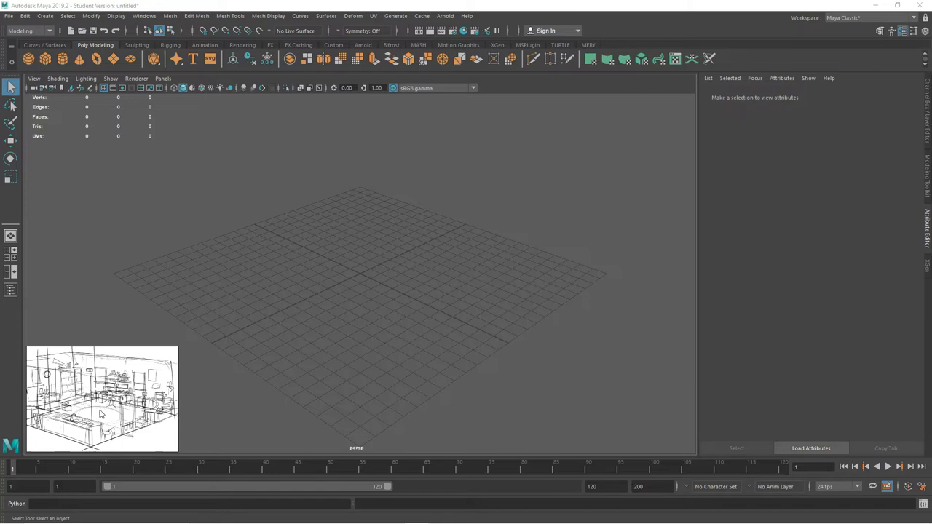
{"action": "left_click", "coordinate": [278, 6]}
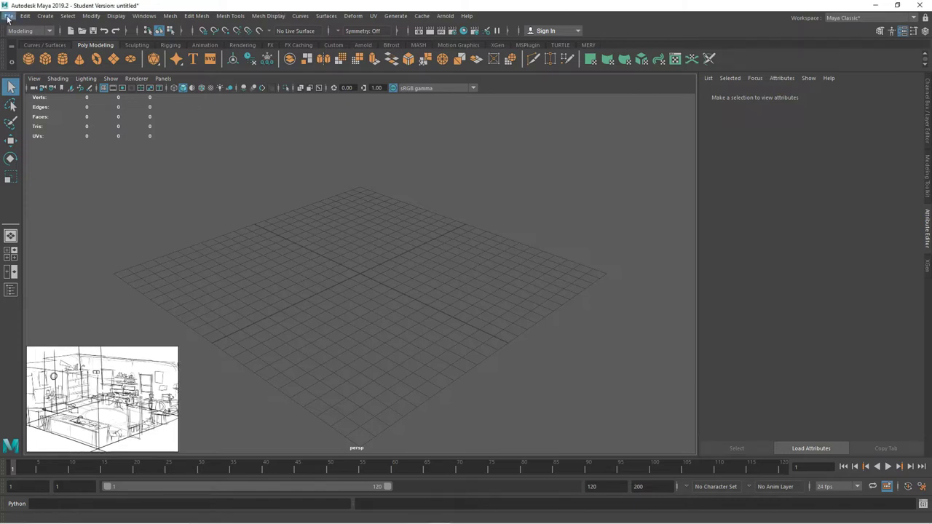
{"action": "left_click", "coordinate": [90, 16]}
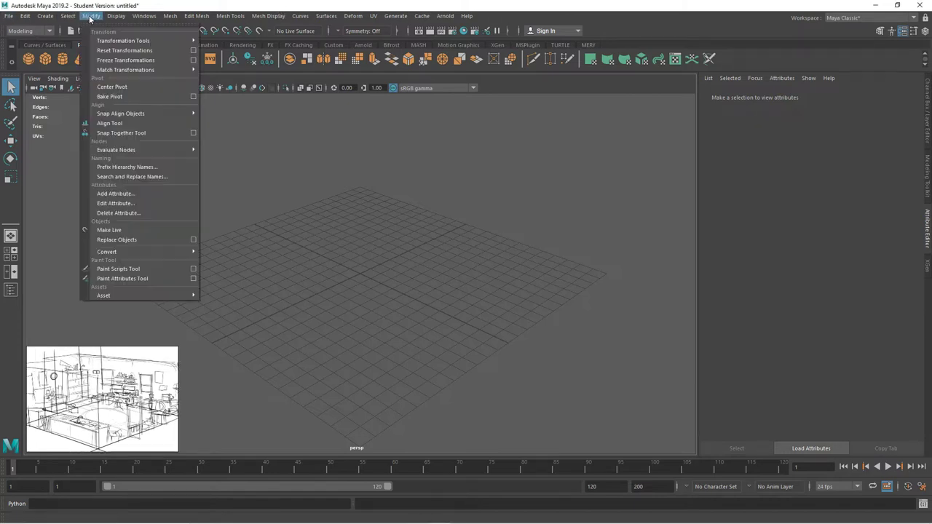
{"action": "left_click", "coordinate": [144, 16]}
{"action": "left_click", "coordinate": [111, 16]}
{"action": "mouse_move", "coordinate": [68, 16]}
{"action": "mouse_move", "coordinate": [116, 16]}
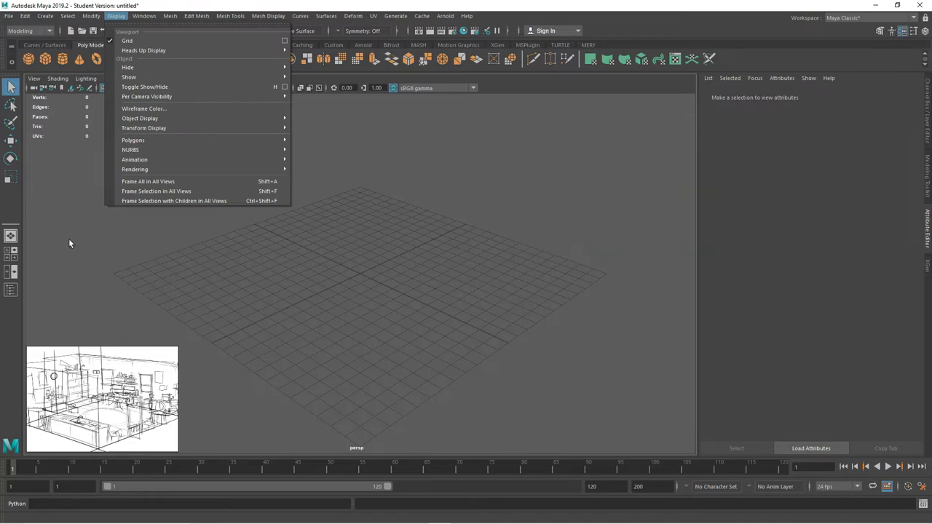
{"action": "left_click", "coordinate": [509, 150]}
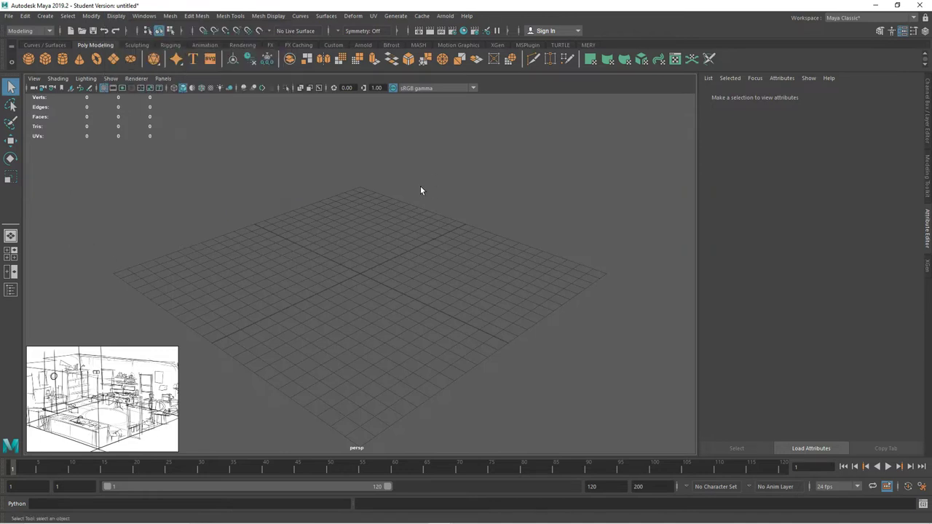
{"action": "left_click", "coordinate": [230, 16]}
{"action": "mouse_move", "coordinate": [200, 16]}
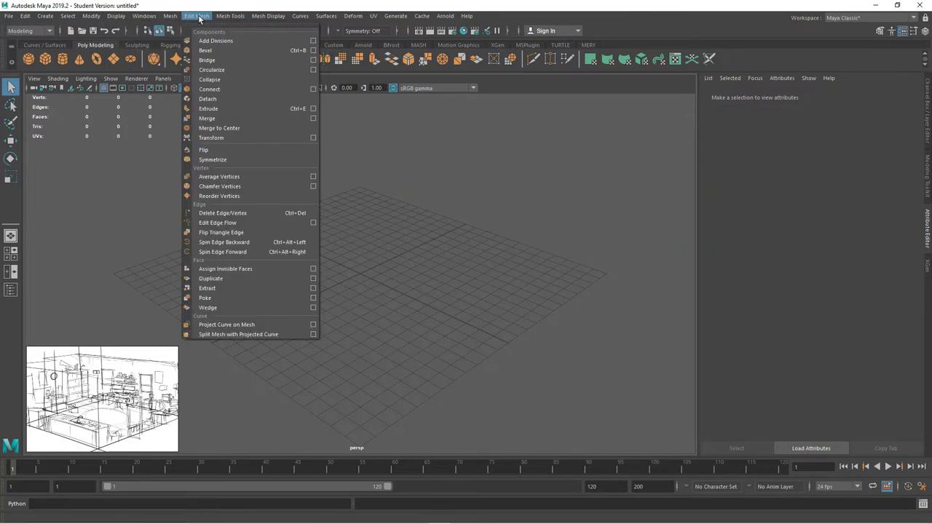
{"action": "left_click", "coordinate": [147, 231]}
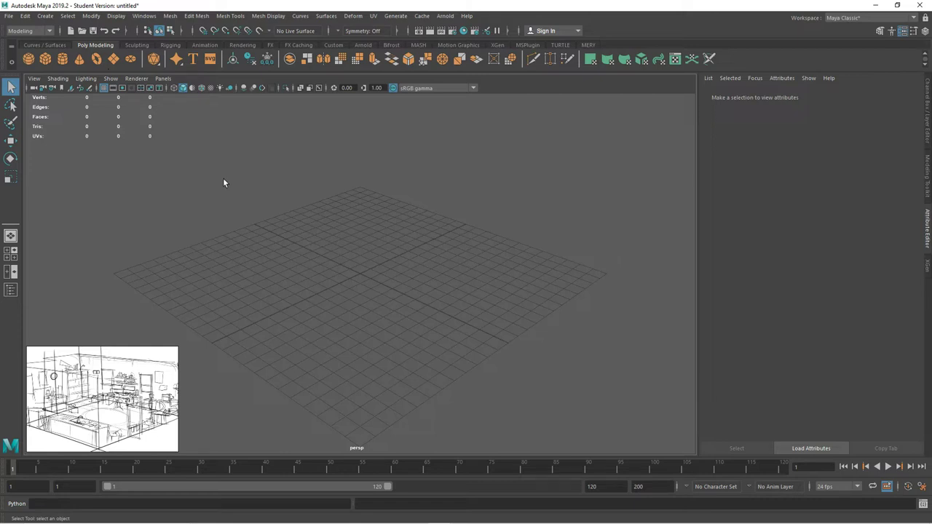
Set the scene's linear working unit to foot in the preferences and save the change.
{"action": "left_click", "coordinate": [143, 18]}
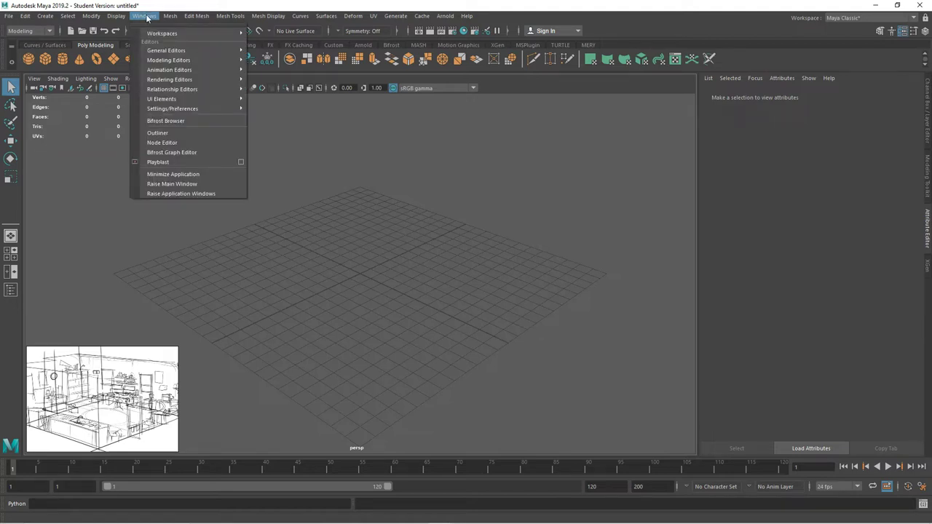
{"action": "mouse_move", "coordinate": [193, 109]}
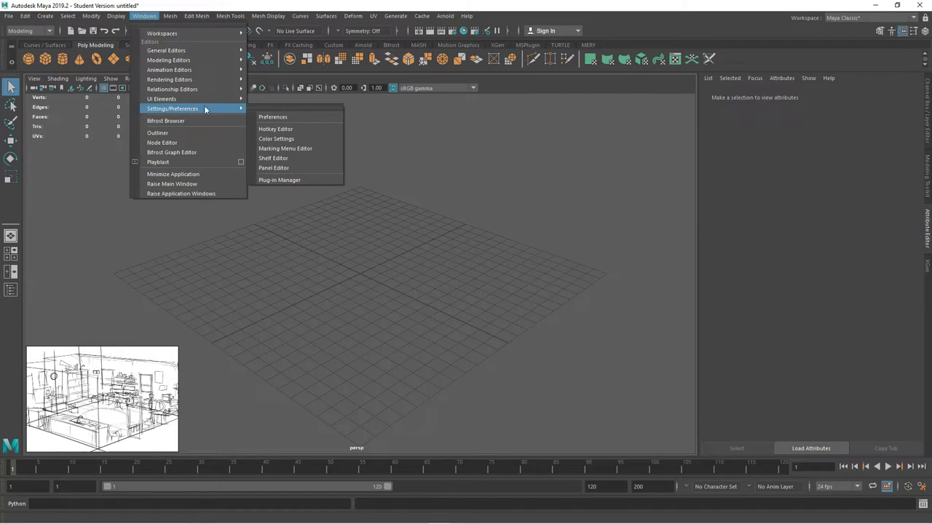
{"action": "left_click", "coordinate": [291, 118]}
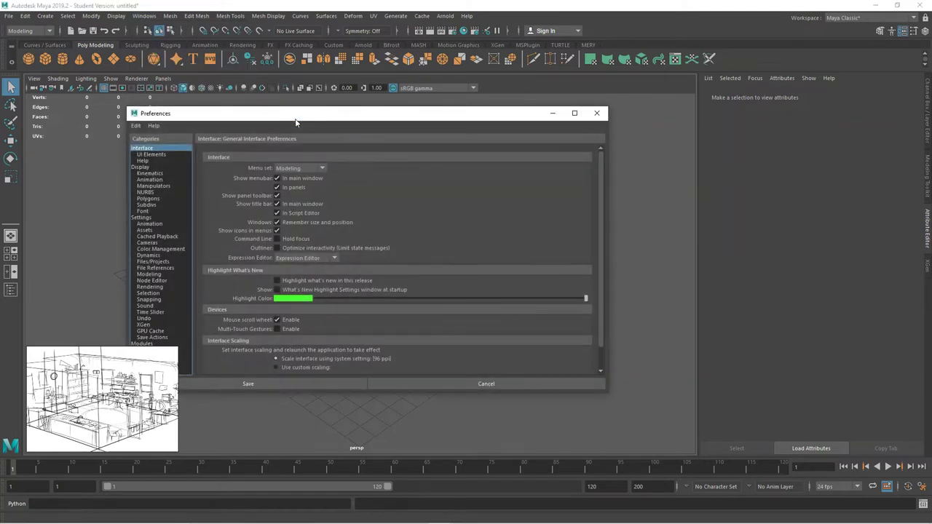
{"action": "left_click", "coordinate": [142, 219]}
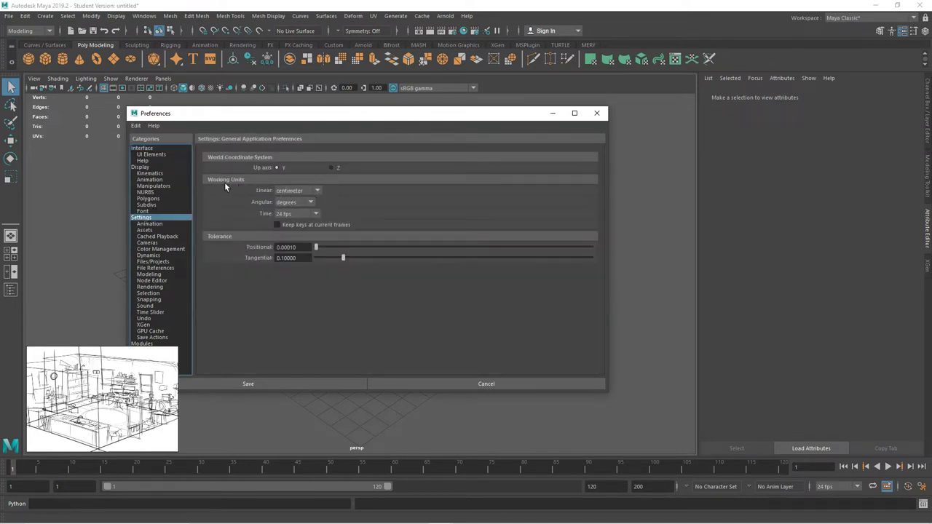
{"action": "left_click", "coordinate": [298, 191]}
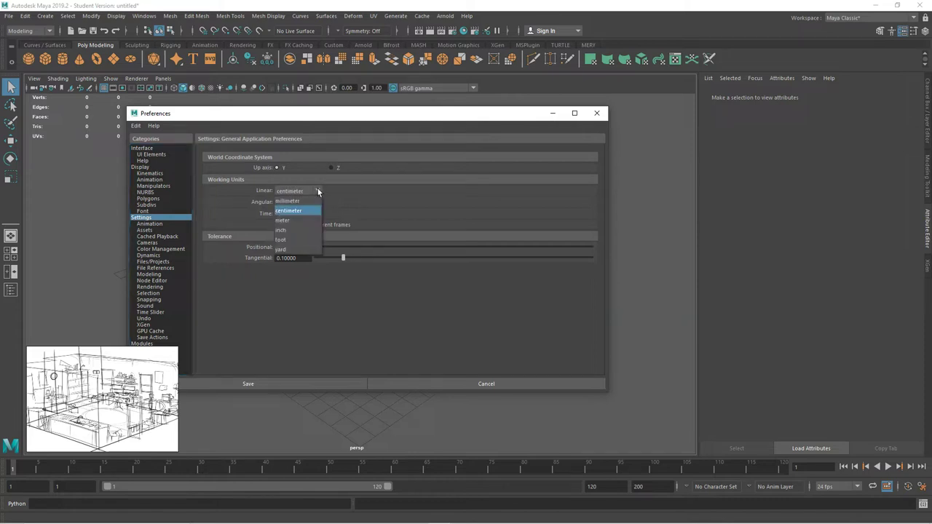
{"action": "left_click", "coordinate": [288, 241]}
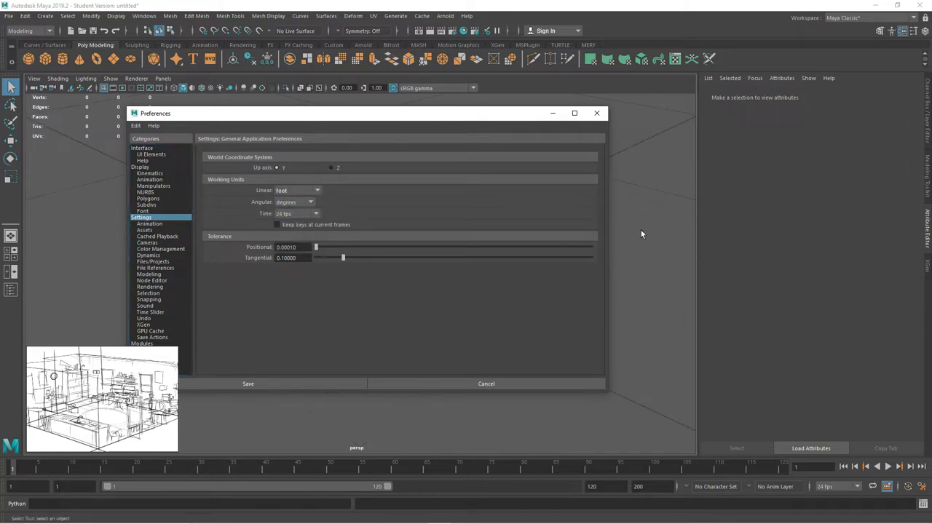
{"action": "left_click", "coordinate": [254, 384]}
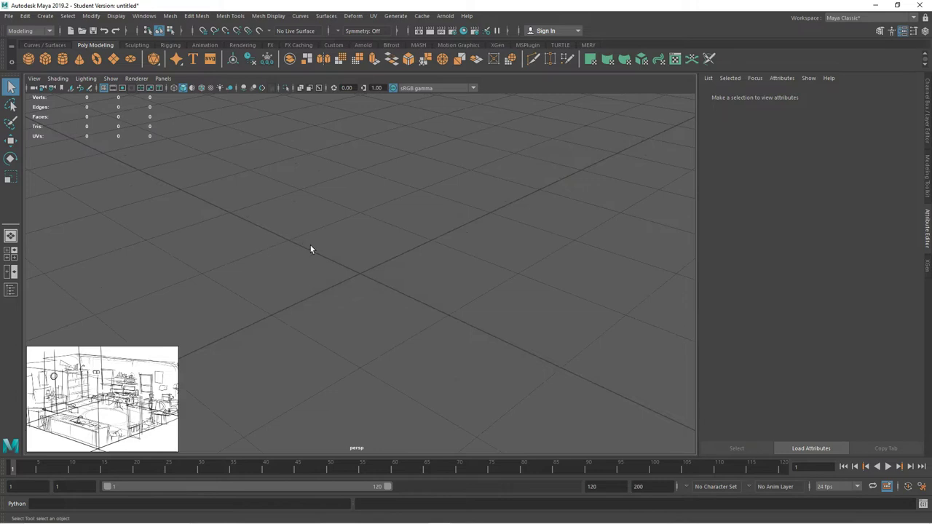
Examine the ground grid in the perspective view from several distances and angles.
{"action": "right_click_drag", "start_coordinate": [394, 243], "coordinate": [328, 288], "text": "alt"}
{"action": "scroll", "coordinate": [328, 284], "scroll_direction": "up", "scroll_amount": 2}
{"action": "scroll", "coordinate": [341, 282], "scroll_direction": "down", "scroll_amount": 7}
{"action": "scroll", "coordinate": [346, 351], "scroll_direction": "up", "scroll_amount": 8}
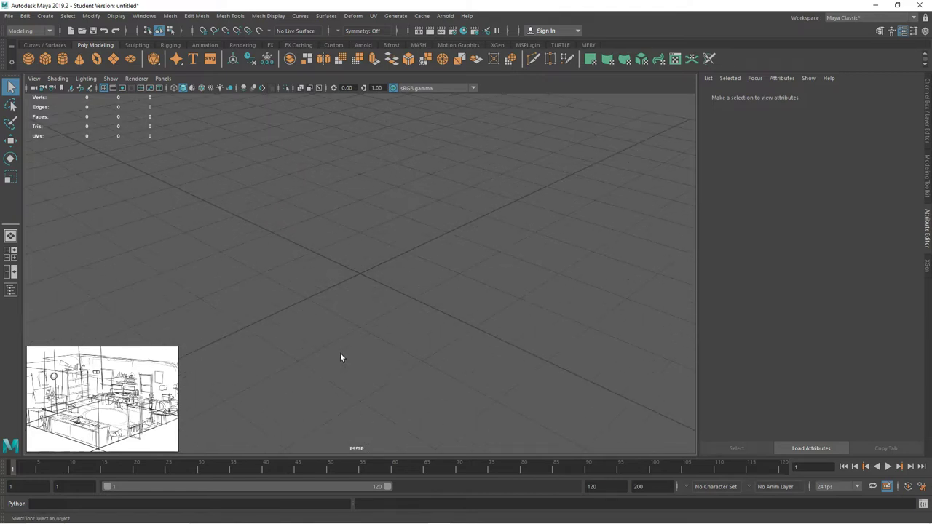
{"action": "scroll", "coordinate": [344, 354], "scroll_direction": "down", "scroll_amount": 8}
{"action": "scroll", "coordinate": [346, 349], "scroll_direction": "up", "scroll_amount": 6}
{"action": "scroll", "coordinate": [352, 341], "scroll_direction": "down", "scroll_amount": 5}
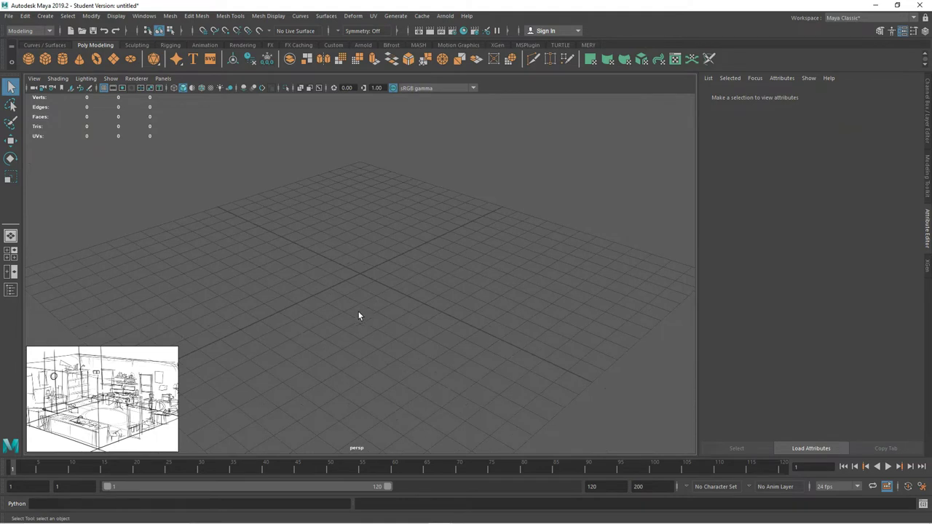
{"action": "right_click_drag", "start_coordinate": [358, 312], "coordinate": [380, 271], "text": "alt"}
{"action": "middle_click_drag", "start_coordinate": [371, 279], "coordinate": [372, 278], "text": "alt"}
{"action": "middle_click_drag", "start_coordinate": [369, 316], "coordinate": [370, 271], "text": "alt"}
{"action": "left_click_drag", "start_coordinate": [411, 240], "coordinate": [222, 254], "text": "alt"}
{"action": "right_click_drag", "start_coordinate": [223, 255], "coordinate": [370, 228], "text": "alt"}
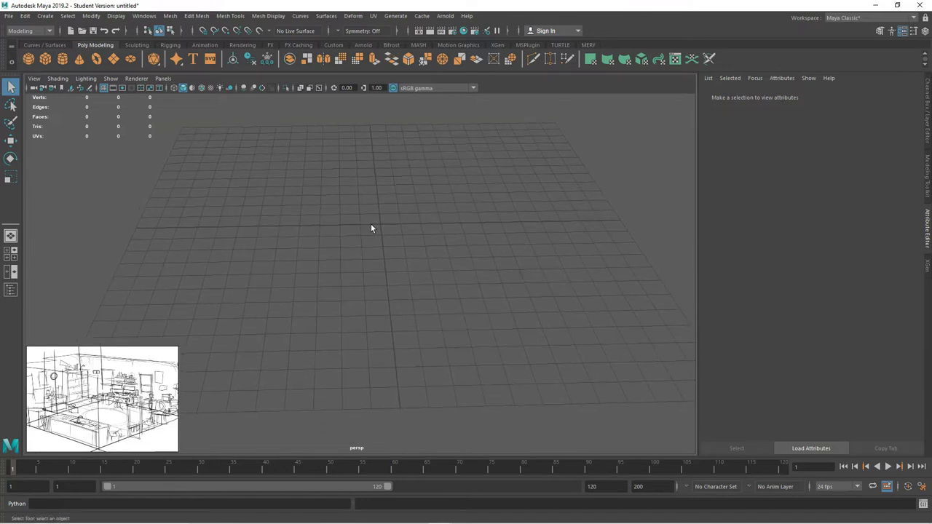
{"action": "left_click_drag", "start_coordinate": [406, 241], "coordinate": [386, 275], "text": "alt"}
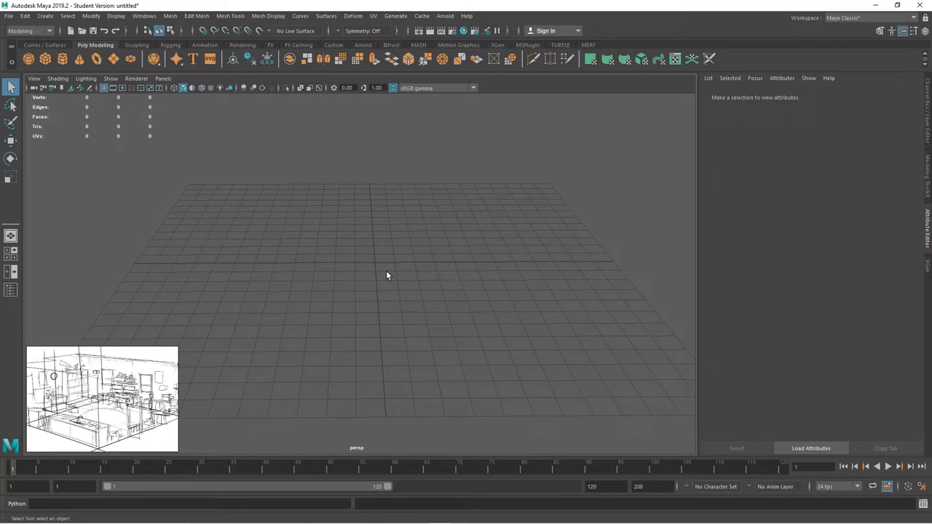
{"action": "mouse_move", "coordinate": [387, 273]}
{"action": "left_mouse_down", "text": "alt"}
{"action": "mouse_move", "coordinate": [387, 256]}
{"action": "mouse_move", "coordinate": [379, 277]}
{"action": "mouse_move", "coordinate": [393, 267]}
{"action": "left_mouse_up", "text": "alt"}
{"action": "right_click_drag", "start_coordinate": [394, 263], "coordinate": [404, 267], "text": "alt"}
{"action": "middle_click_drag", "start_coordinate": [404, 267], "coordinate": [397, 266], "text": "alt"}
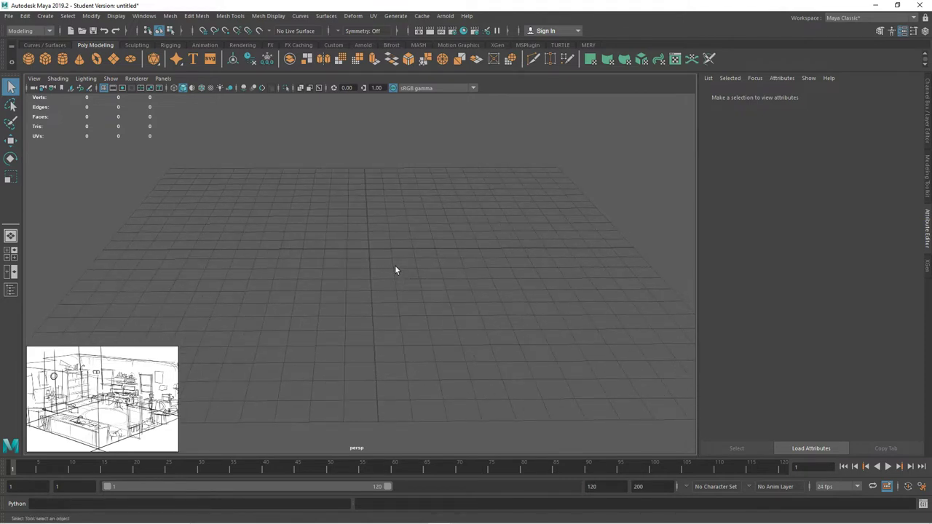
Create a polygon cube at the grid origin and show it in the four-view layout.
{"action": "key", "text": "space"}
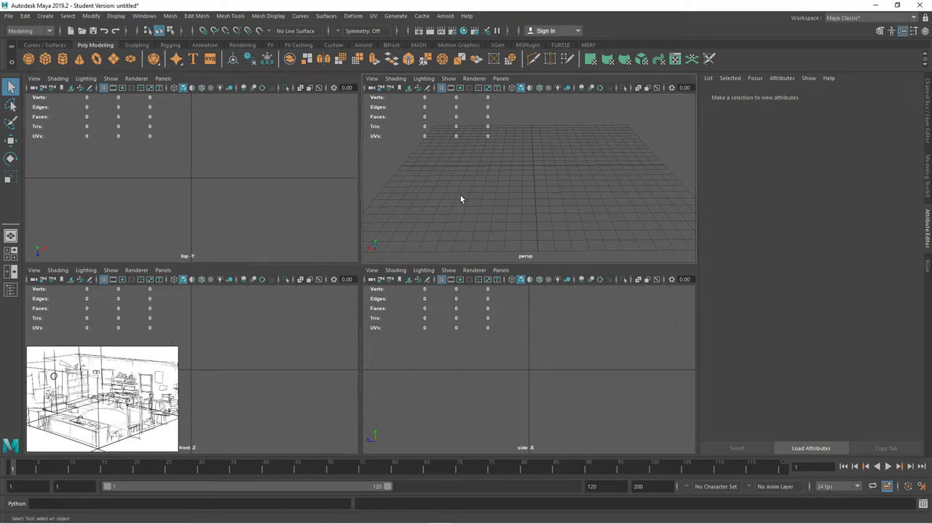
{"action": "key", "text": "space"}
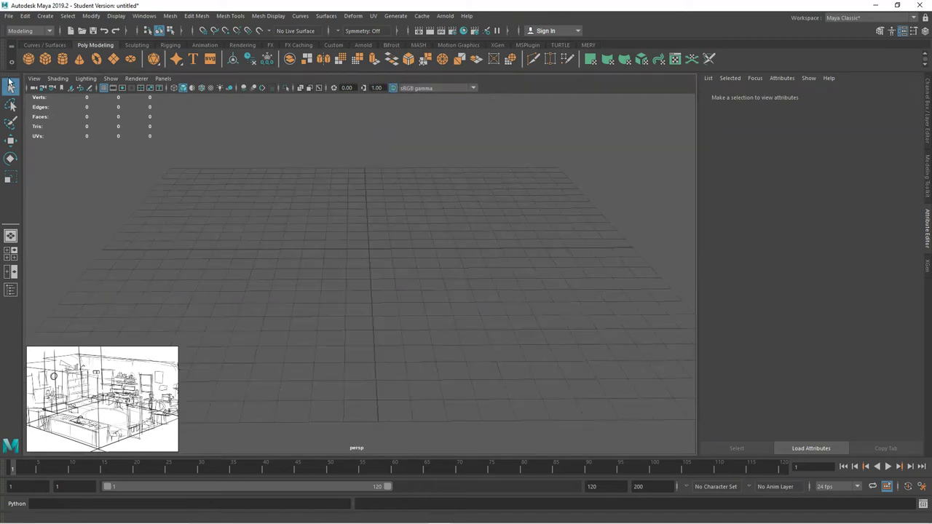
{"action": "left_click", "coordinate": [45, 58]}
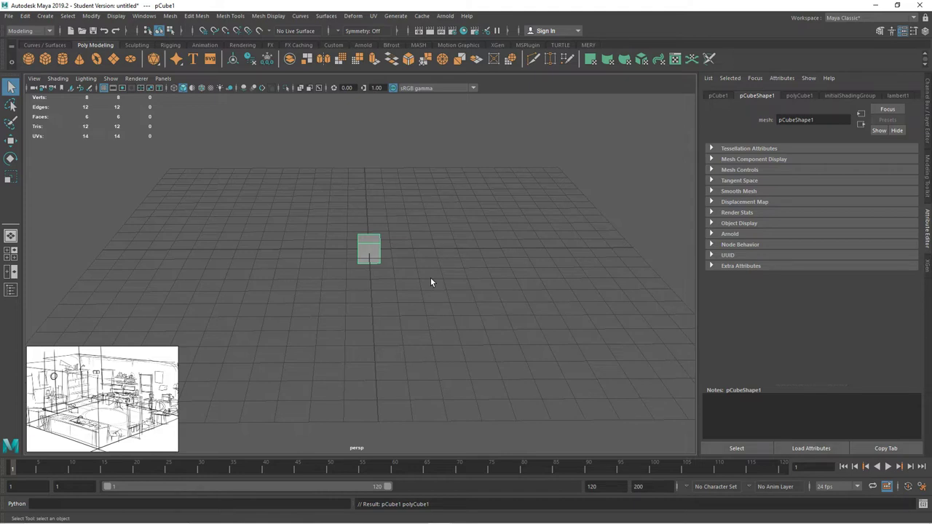
{"action": "key", "text": "space"}
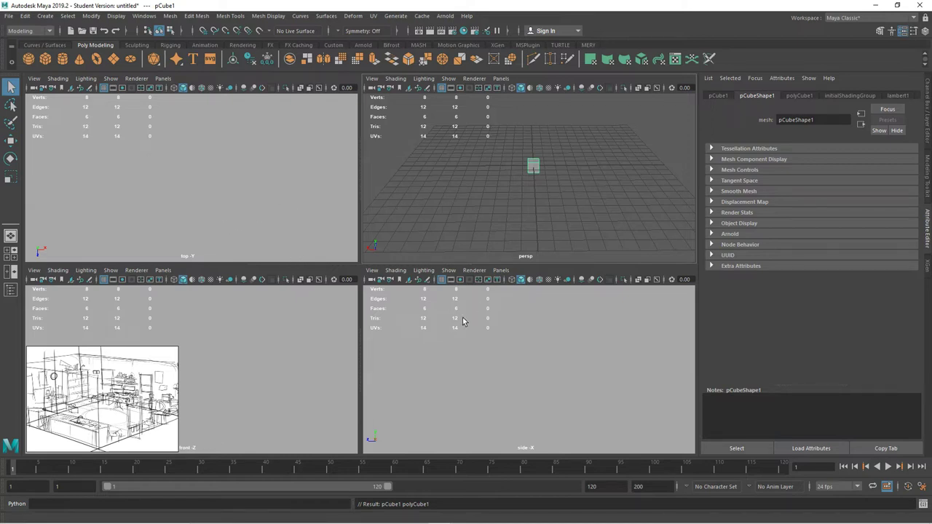
{"action": "middle_click", "coordinate": [480, 348]}
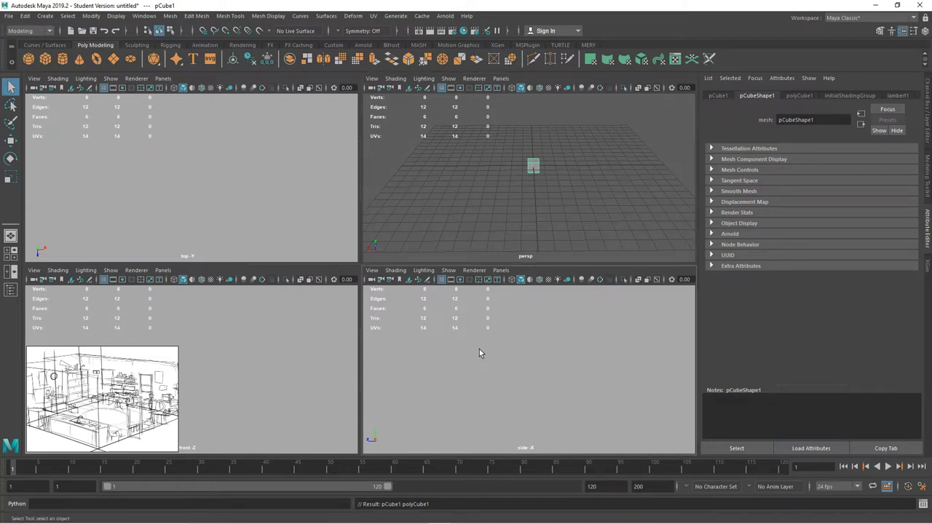
{"action": "middle_click", "coordinate": [328, 340]}
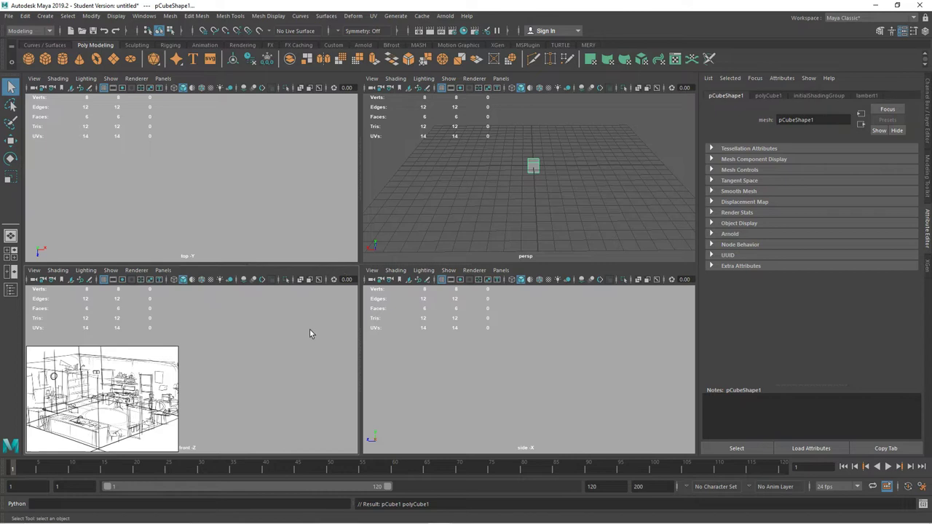
{"action": "middle_click", "coordinate": [286, 152]}
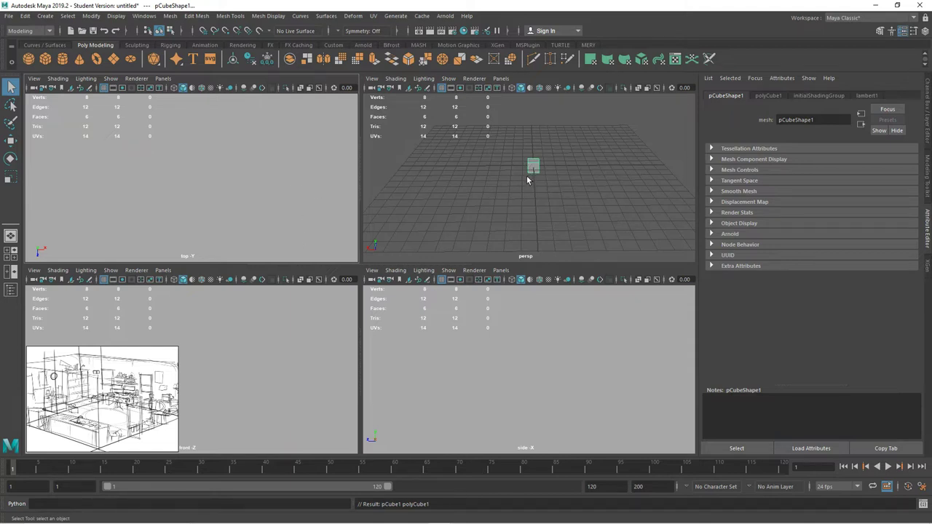
Switch the cube to face selection and try its front and top faces, leaving the front face selected.
{"action": "scroll", "coordinate": [529, 171], "scroll_direction": "up", "scroll_amount": 6}
{"action": "scroll", "coordinate": [541, 170], "scroll_direction": "down", "scroll_amount": 3}
{"action": "right_click", "coordinate": [543, 140]}
{"action": "right_click_drag", "start_coordinate": [544, 141], "coordinate": [545, 166]}
{"action": "left_click", "coordinate": [543, 146]}
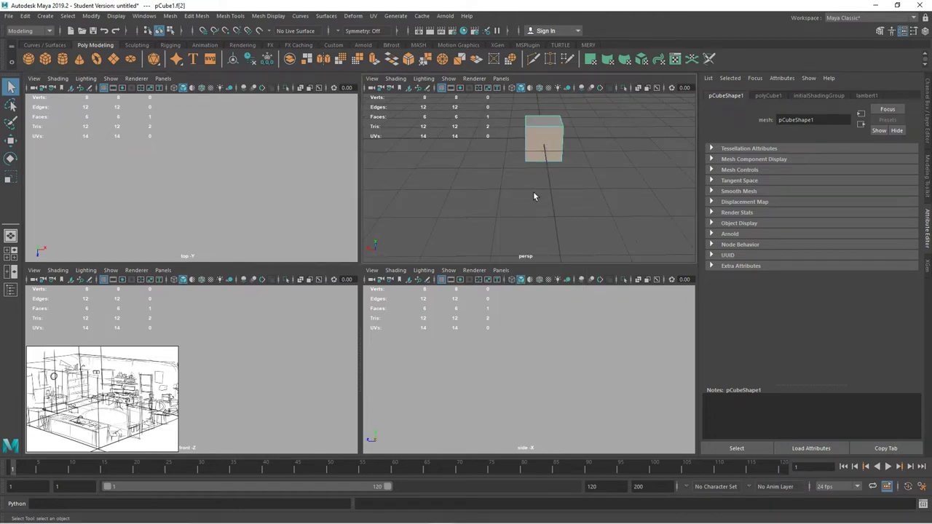
{"action": "left_click", "coordinate": [210, 183]}
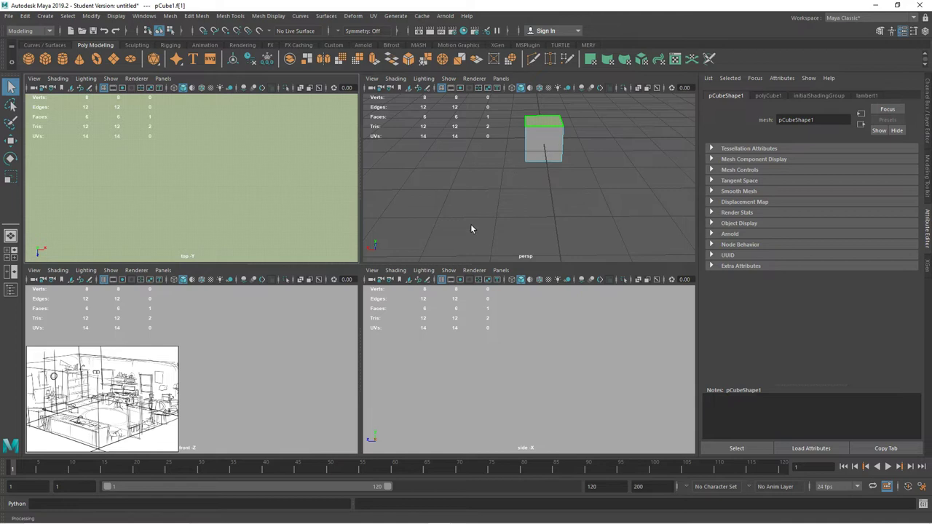
{"action": "left_click", "coordinate": [539, 146]}
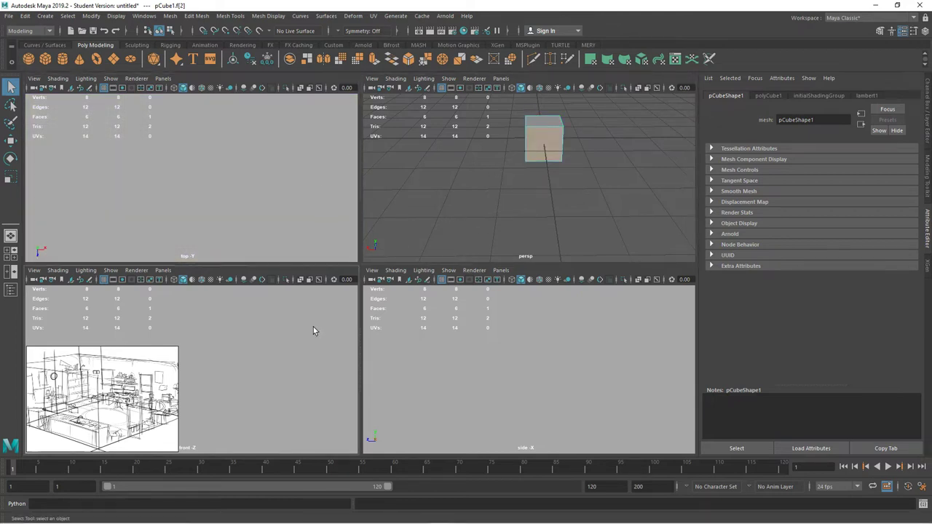
Frame the whole cube in the front view and in the top view.
{"action": "key", "text": "space"}
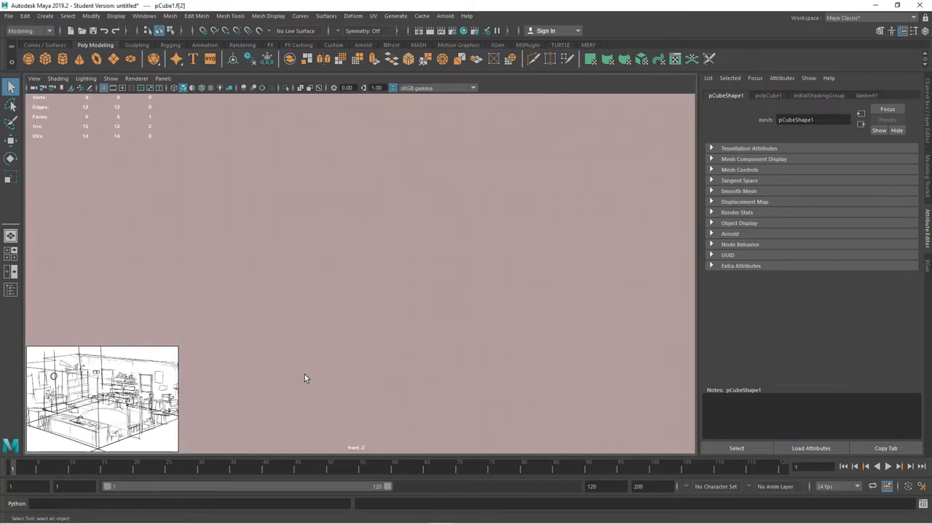
{"action": "scroll", "coordinate": [379, 298], "scroll_direction": "down", "scroll_amount": 5}
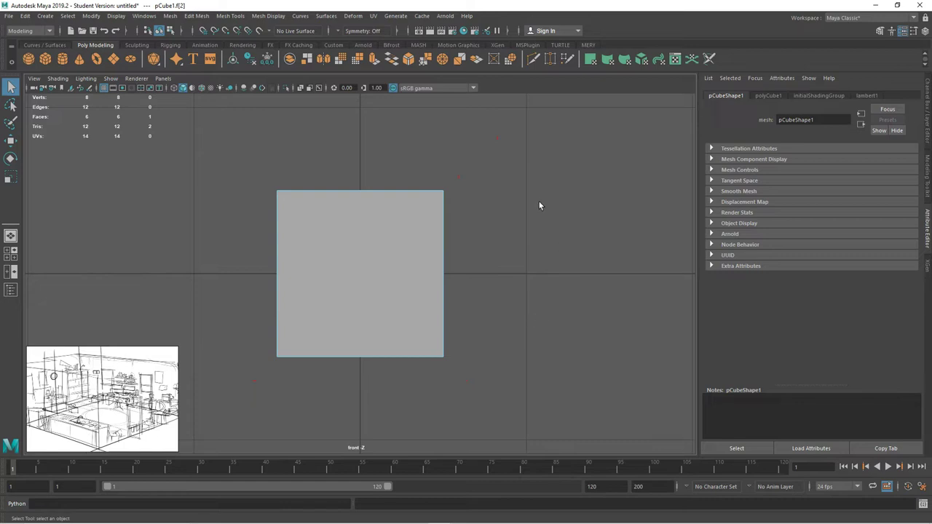
{"action": "key", "text": "space"}
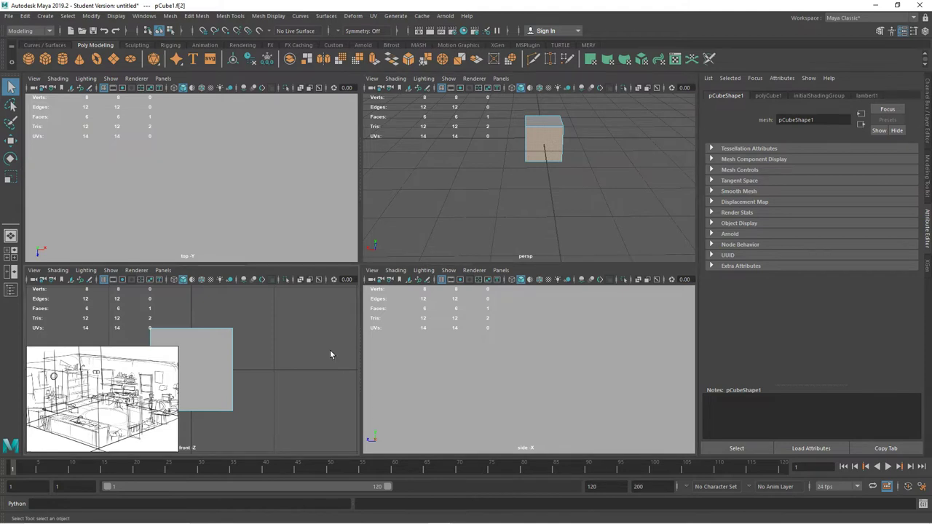
{"action": "key", "text": "space"}
{"action": "scroll", "coordinate": [442, 275], "scroll_direction": "down", "scroll_amount": 5}
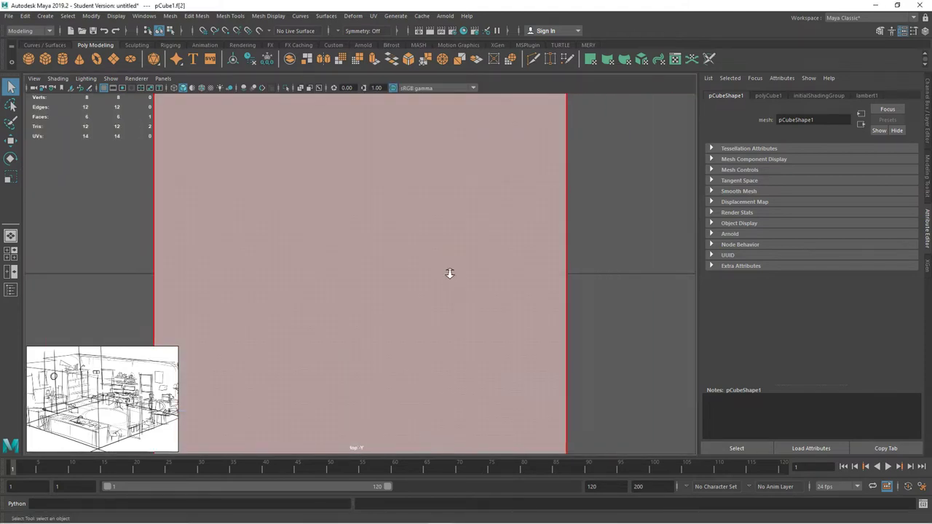
{"action": "left_click", "coordinate": [540, 266]}
{"action": "key", "text": "space"}
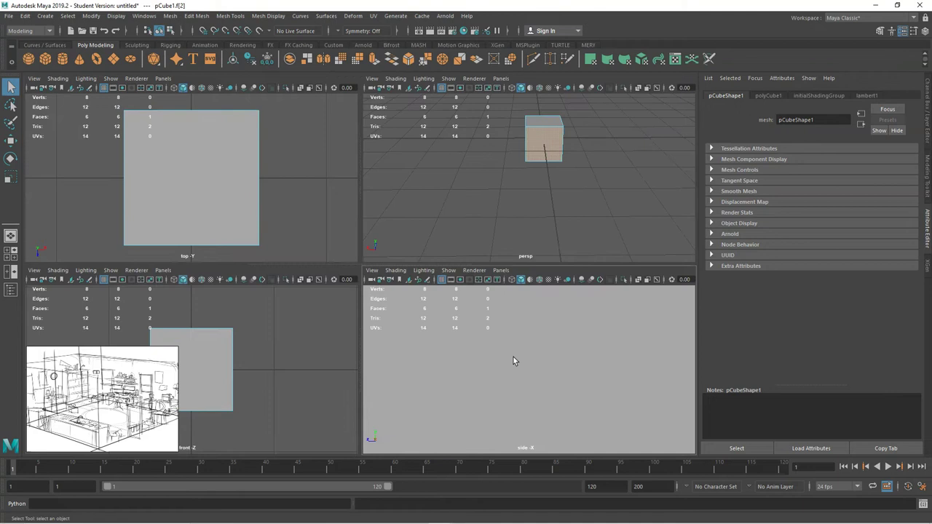
Frame the whole cube in the side view and return to the four-view layout.
{"action": "key", "text": "space"}
{"action": "scroll", "coordinate": [447, 316], "scroll_direction": "down", "scroll_amount": 2}
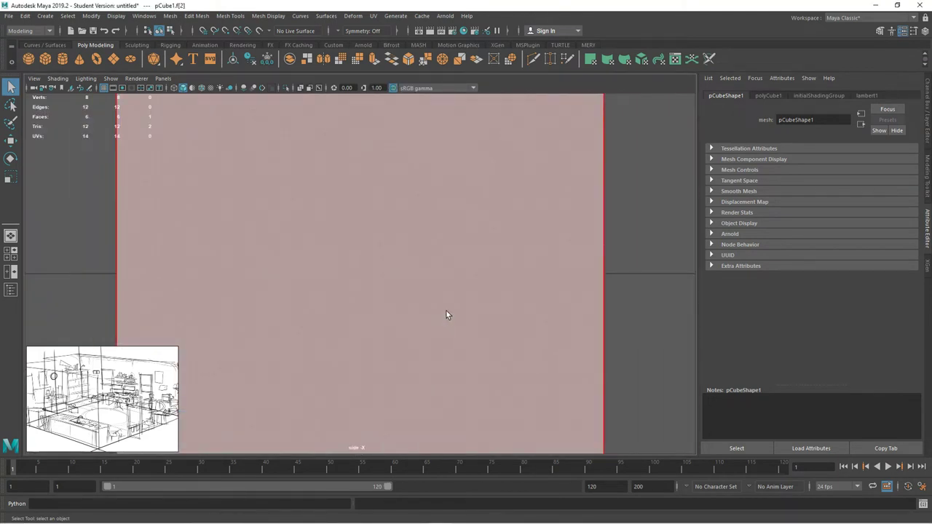
{"action": "scroll", "coordinate": [447, 315], "scroll_direction": "down", "scroll_amount": 5}
{"action": "scroll", "coordinate": [444, 304], "scroll_direction": "up", "scroll_amount": 2}
{"action": "scroll", "coordinate": [443, 304], "scroll_direction": "down", "scroll_amount": 1}
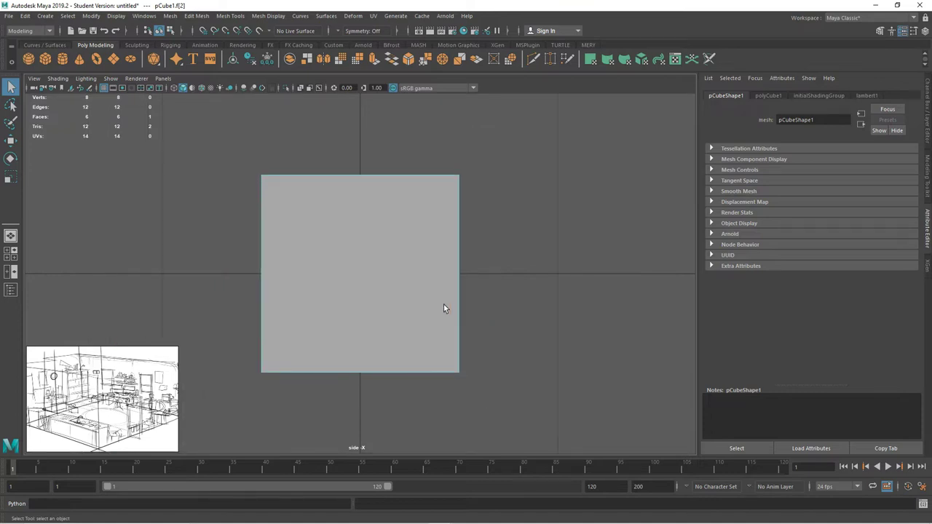
{"action": "right_click_drag", "start_coordinate": [539, 277], "coordinate": [577, 258], "text": "alt"}
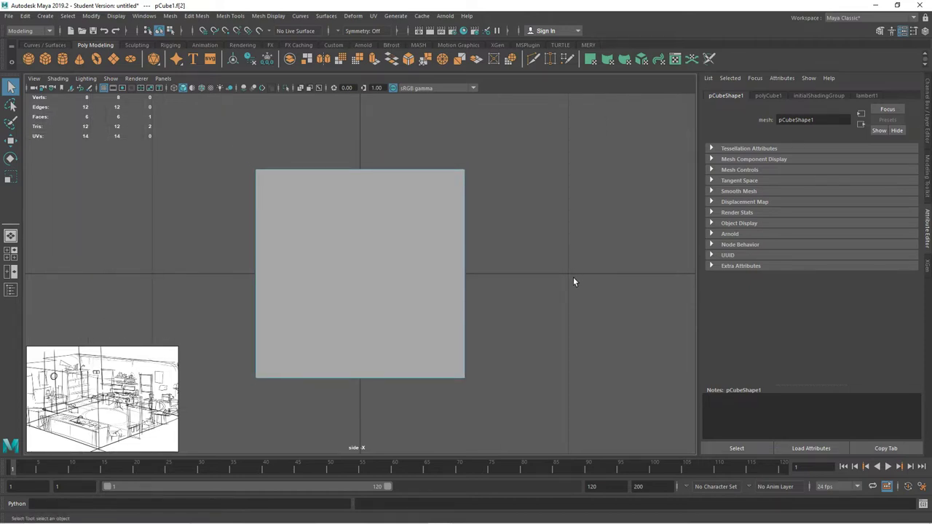
{"action": "key", "text": "space"}
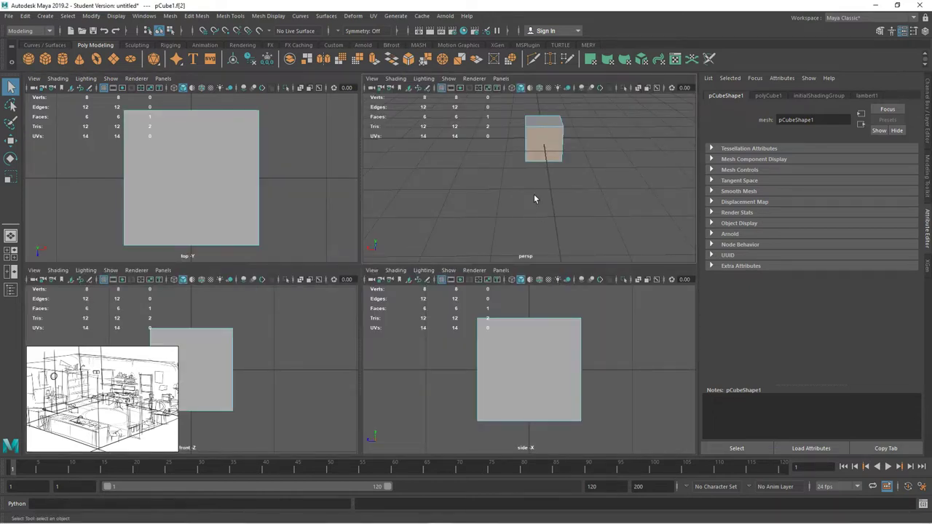
Shrink the floating reference sketch and move it clear of the cube in the front view.
{"action": "scroll", "coordinate": [325, 327], "scroll_direction": "down", "scroll_amount": 1}
{"action": "key", "text": "F8"}
{"action": "left_click", "coordinate": [546, 143]}
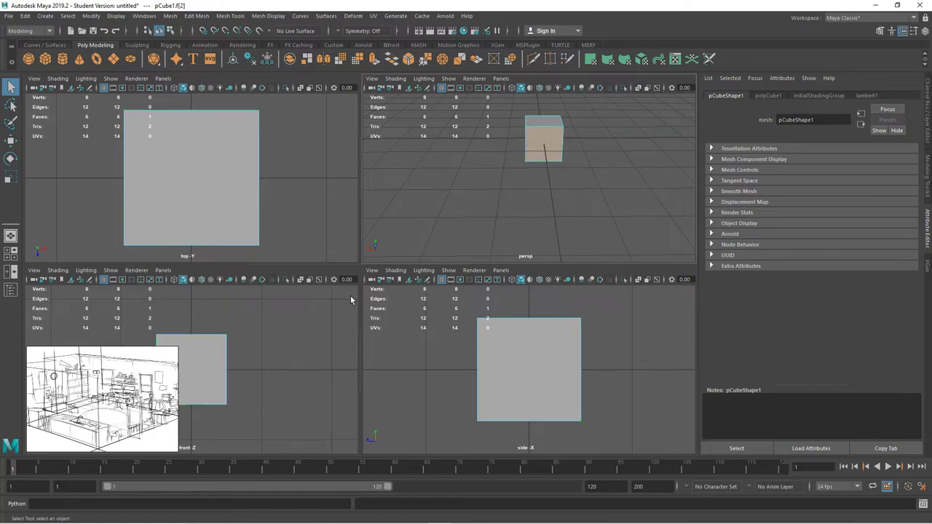
{"action": "scroll", "coordinate": [269, 368], "scroll_direction": "down", "scroll_amount": 1}
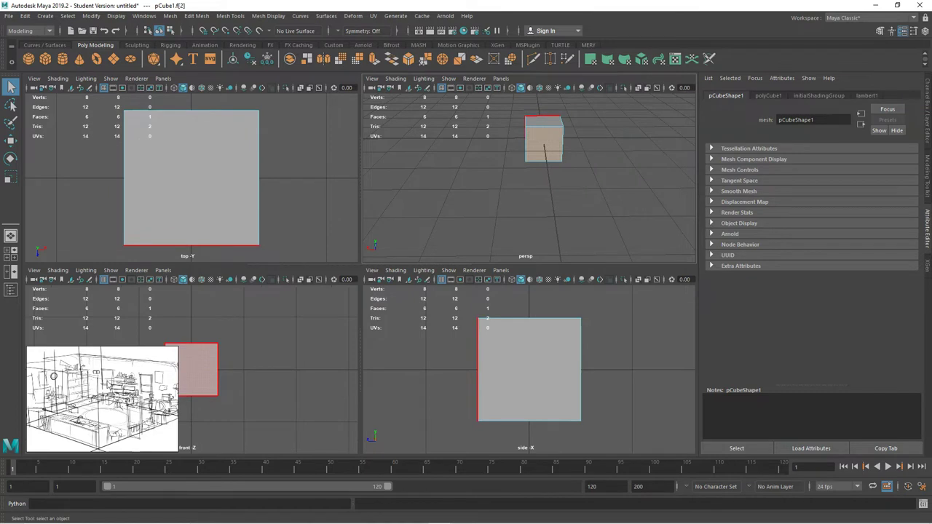
{"action": "right_click_drag", "start_coordinate": [107, 381], "coordinate": [40, 423]}
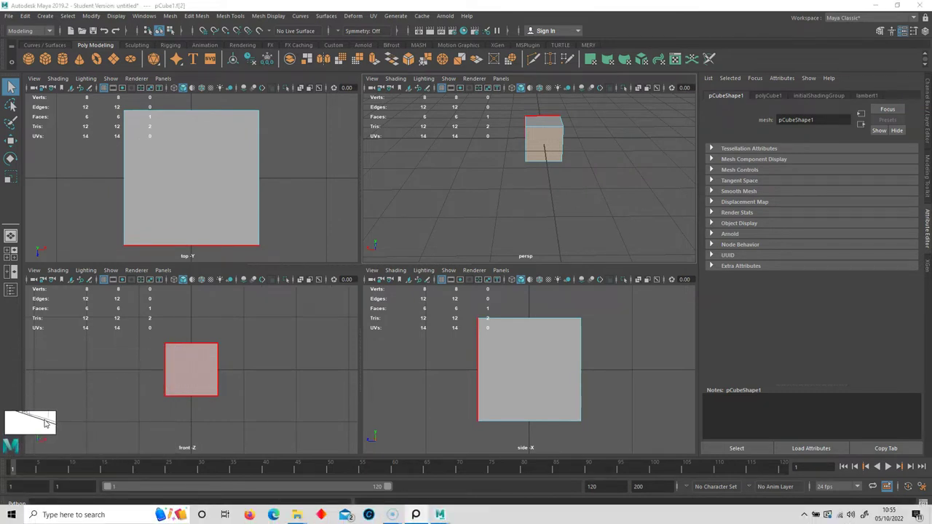
Examine the grid above the cube in the front view from farther out.
{"action": "scroll", "coordinate": [233, 352], "scroll_direction": "down", "scroll_amount": 2}
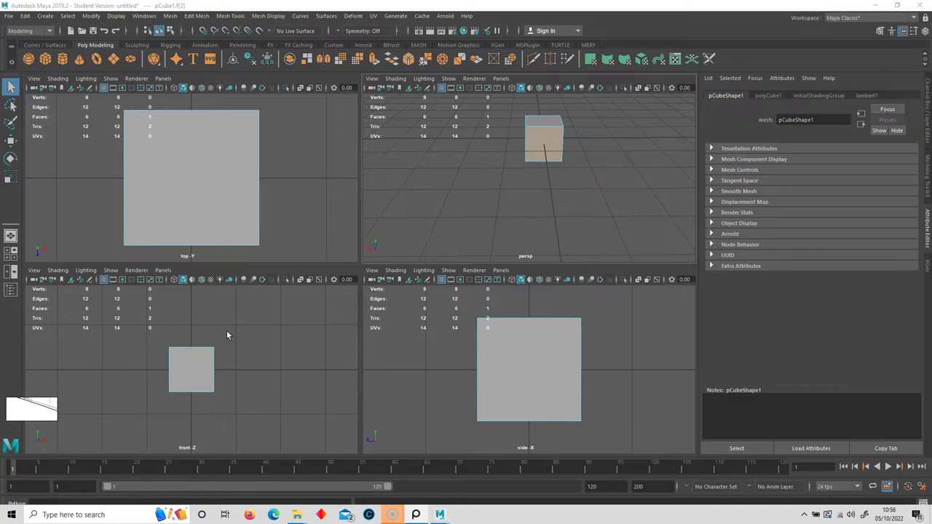
{"action": "scroll", "coordinate": [170, 354], "scroll_direction": "down", "scroll_amount": 1}
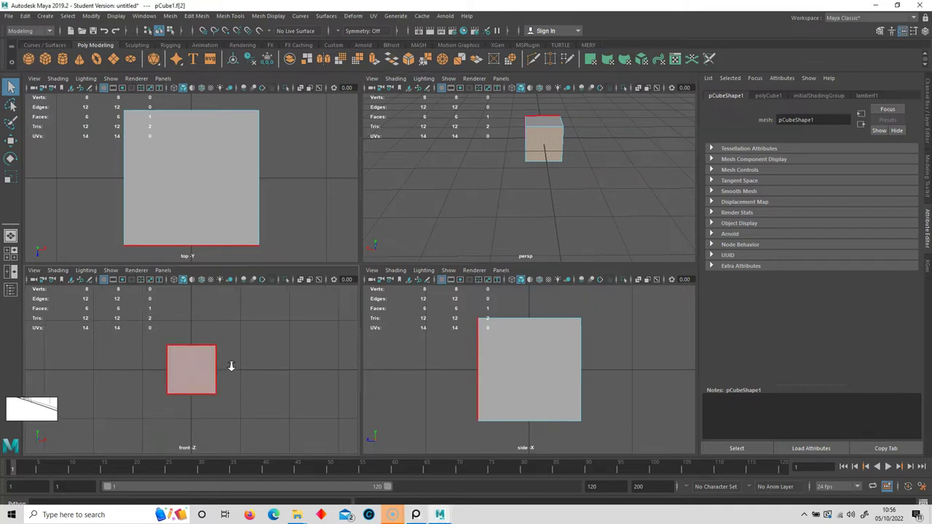
{"action": "middle_click_drag", "start_coordinate": [164, 357], "coordinate": [262, 416], "text": "alt"}
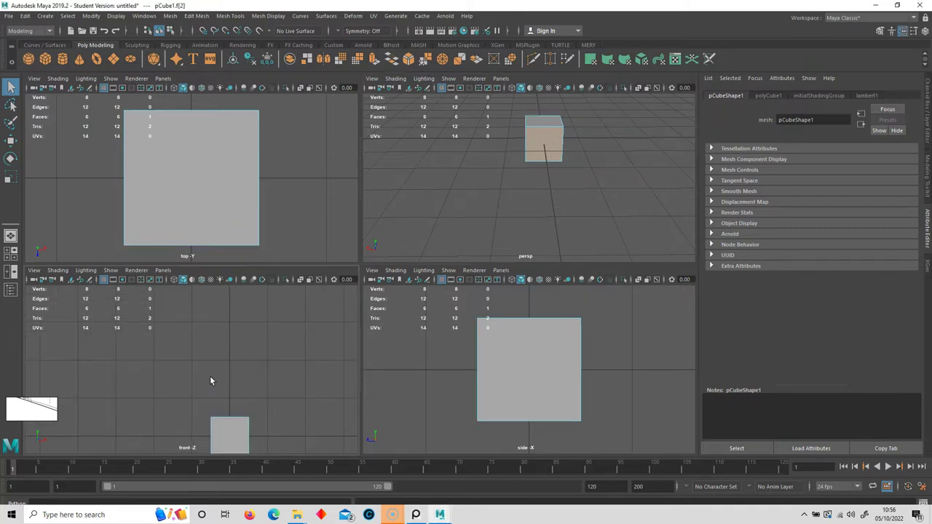
{"action": "middle_click_drag", "start_coordinate": [212, 318], "coordinate": [253, 412], "text": "alt"}
{"action": "scroll", "coordinate": [254, 354], "scroll_direction": "down", "scroll_amount": 2}
{"action": "mouse_move", "coordinate": [245, 381]}
{"action": "middle_mouse_down", "text": "alt"}
{"action": "mouse_move", "coordinate": [241, 345]}
{"action": "mouse_move", "coordinate": [243, 384]}
{"action": "middle_mouse_up", "text": "alt"}
{"action": "scroll", "coordinate": [245, 357], "scroll_direction": "down", "scroll_amount": 2}
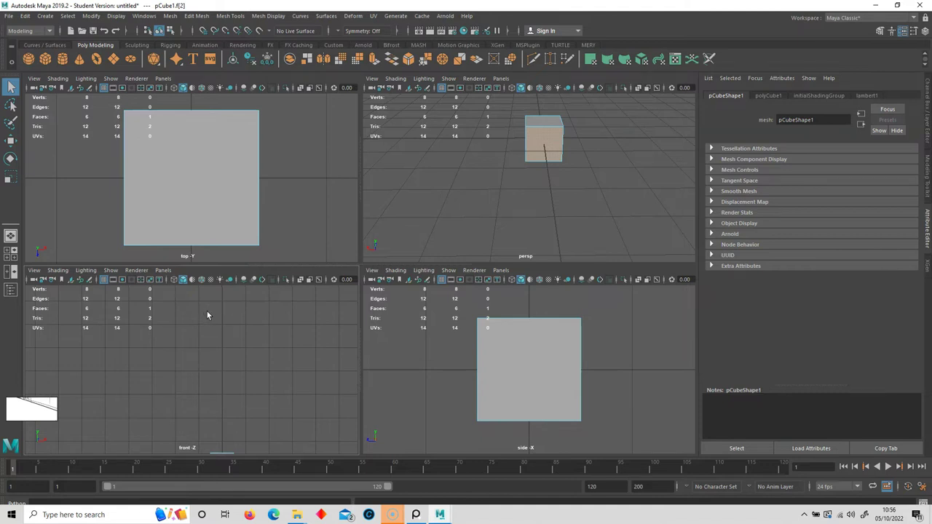
Return the cube to object mode and show it at an angle in the full-size perspective view.
{"action": "right_click_drag", "start_coordinate": [543, 135], "coordinate": [569, 126]}
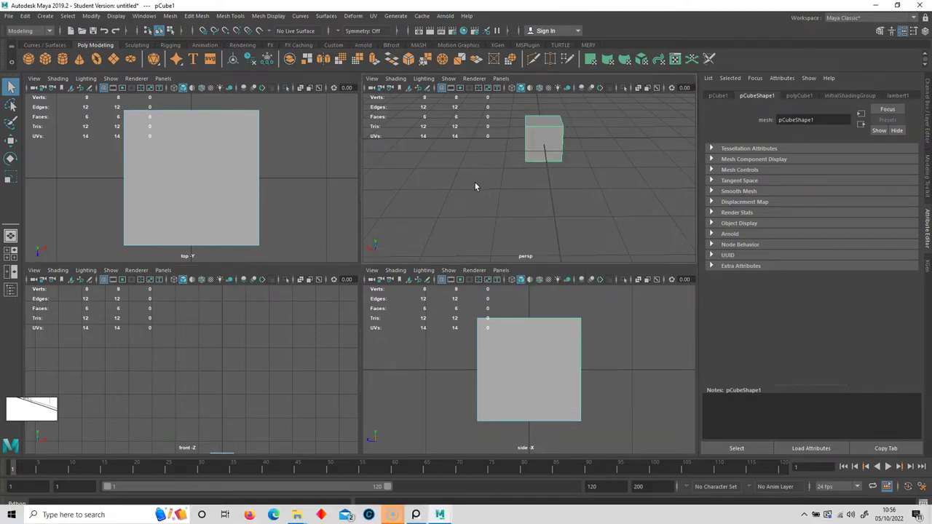
{"action": "key", "text": "space"}
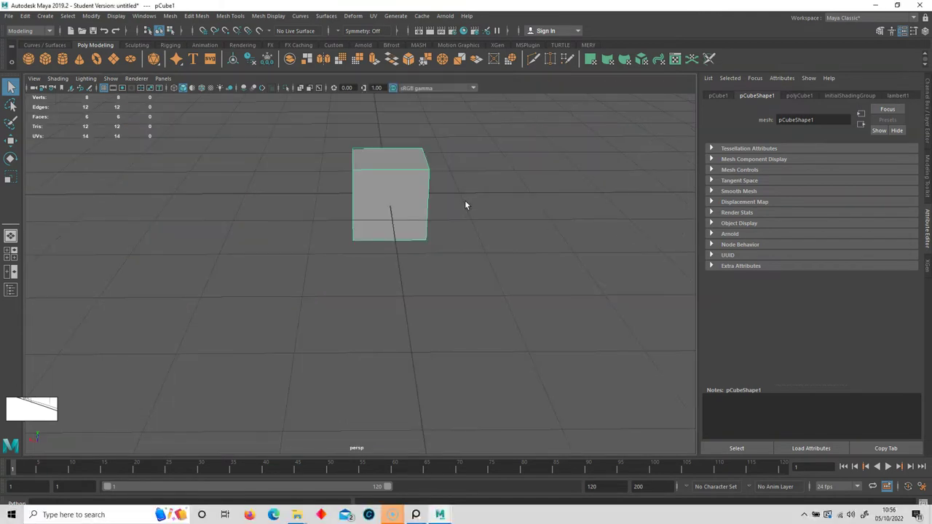
{"action": "left_click_drag", "start_coordinate": [449, 212], "coordinate": [426, 266], "text": "alt"}
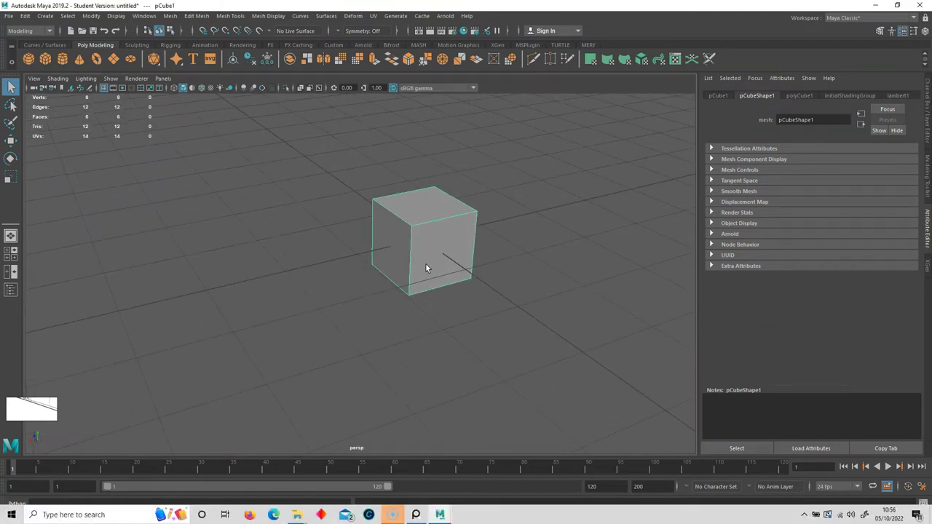
Switch the cube to edge selection and try selecting individual edges of its top face.
{"action": "right_click", "coordinate": [424, 238]}
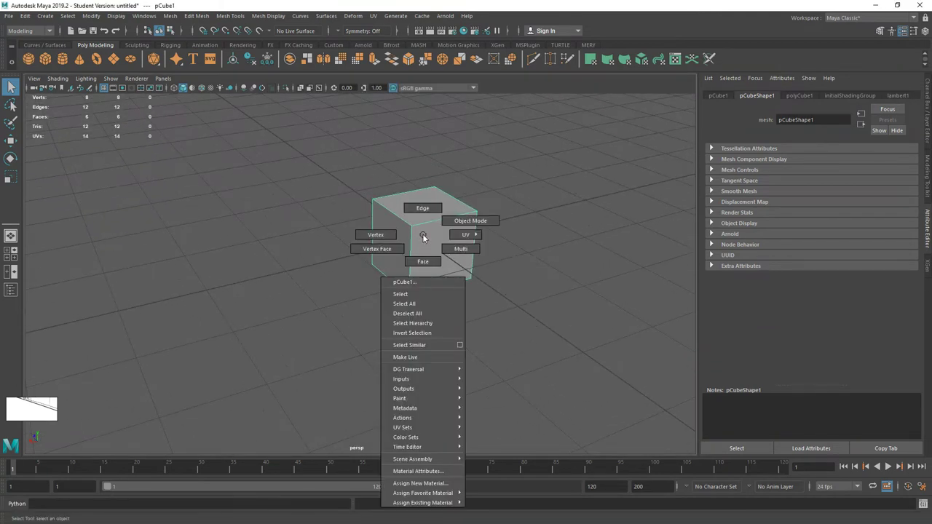
{"action": "right_click", "coordinate": [424, 238]}
{"action": "right_click_drag", "start_coordinate": [421, 209], "coordinate": [428, 210]}
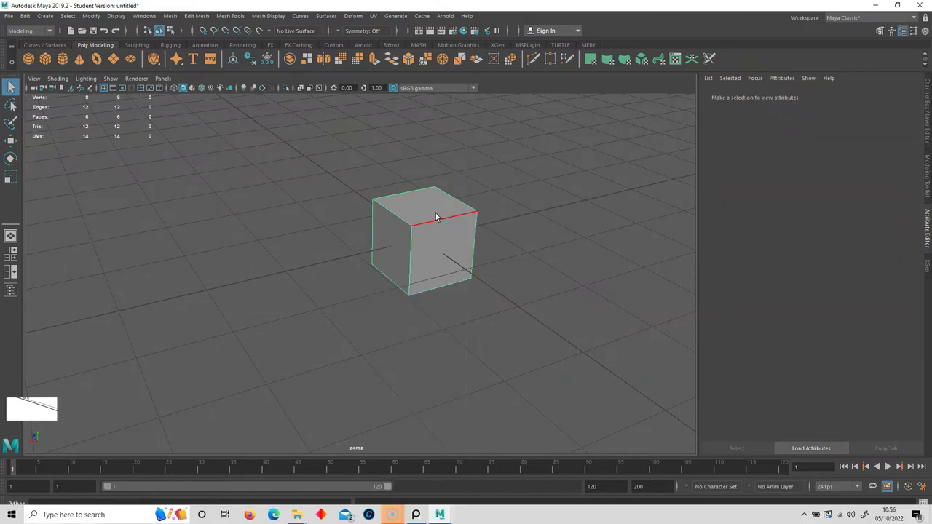
{"action": "left_click", "coordinate": [439, 219]}
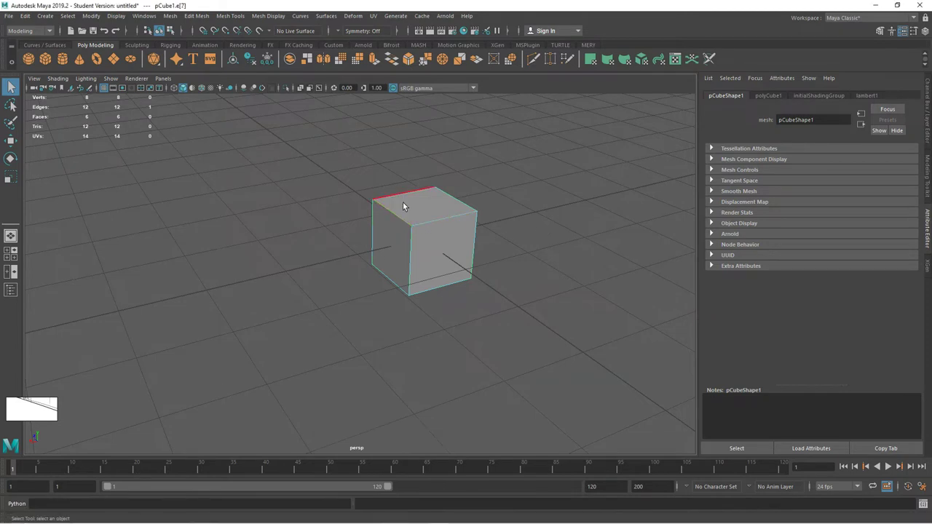
{"action": "left_click", "coordinate": [446, 196]}
Switch the cube to vertex selection and try selecting individual corners of its top face.
{"action": "right_click", "coordinate": [448, 213]}
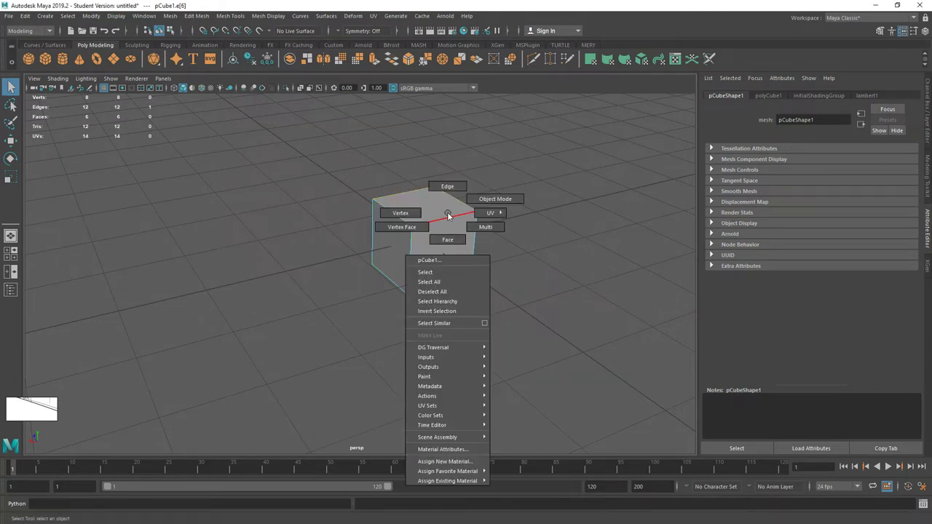
{"action": "left_click", "coordinate": [401, 213]}
{"action": "left_click", "coordinate": [411, 230]}
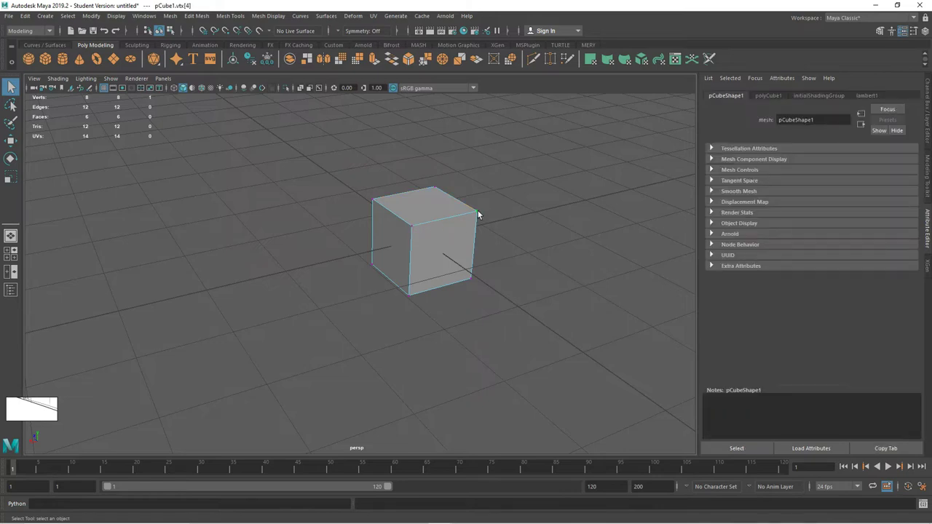
{"action": "left_click", "coordinate": [435, 191]}
Switch the cube to face selection and select its two visible side faces one at a time.
{"action": "right_click", "coordinate": [442, 210]}
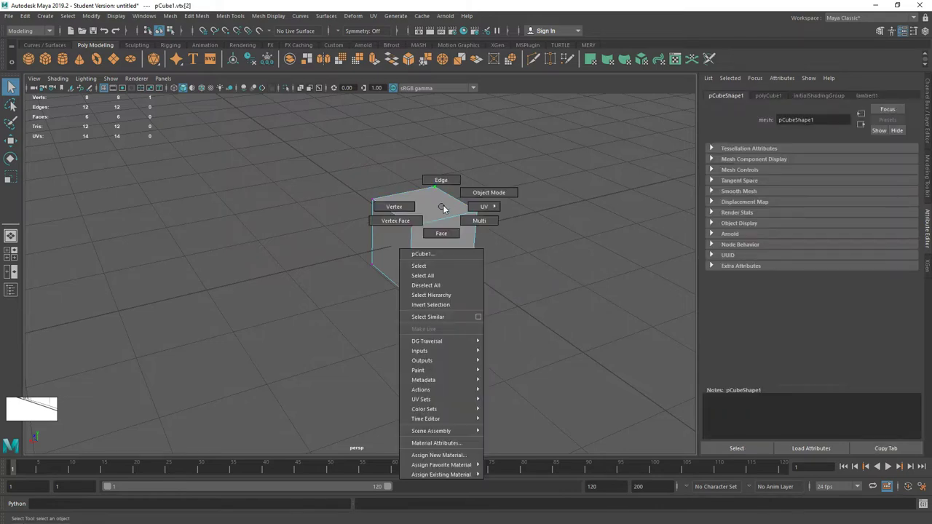
{"action": "right_click_drag", "start_coordinate": [443, 206], "coordinate": [441, 235]}
{"action": "left_click", "coordinate": [441, 236]}
{"action": "left_click", "coordinate": [388, 245]}
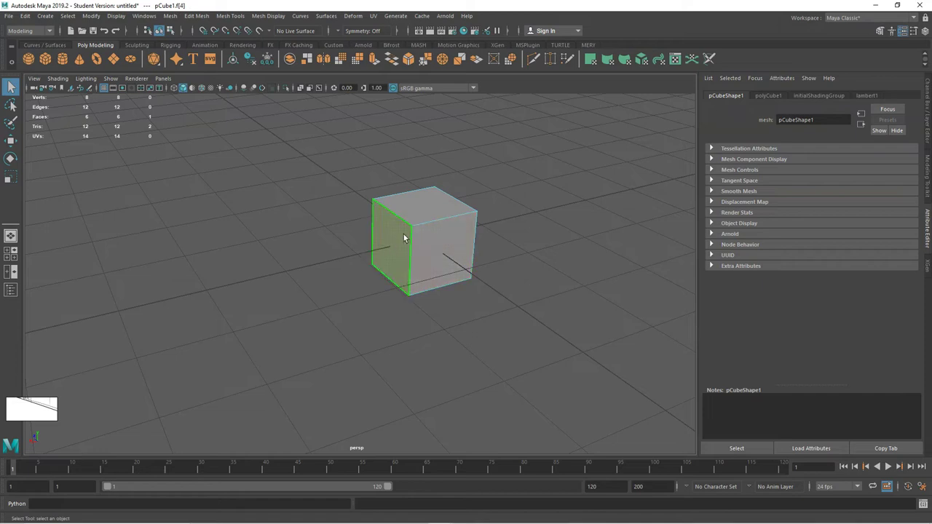
{"action": "left_click", "coordinate": [442, 243]}
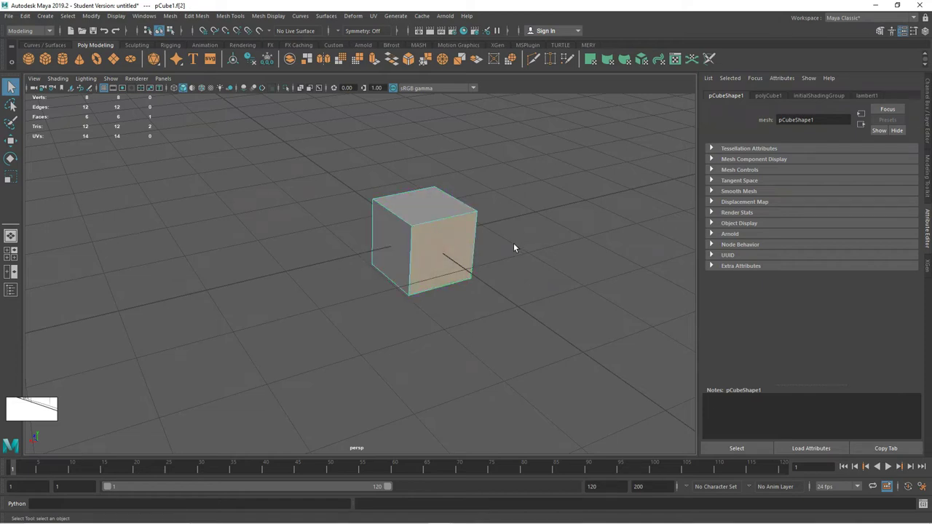
Practise selecting the cube's top and two visible side faces together, and clear the selection.
{"action": "right_click", "coordinate": [481, 244], "text": "shift"}
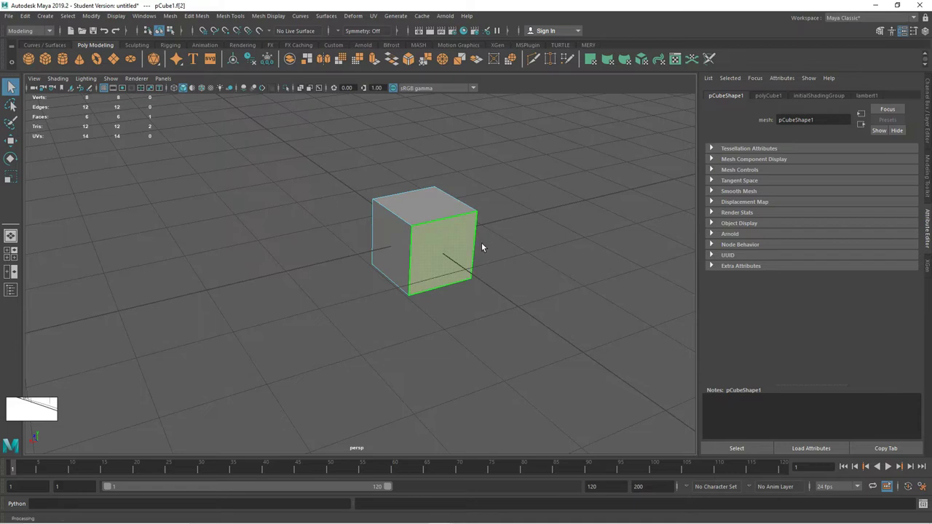
{"action": "left_click", "coordinate": [403, 241], "text": "shift"}
{"action": "left_click", "coordinate": [421, 207], "text": "shift"}
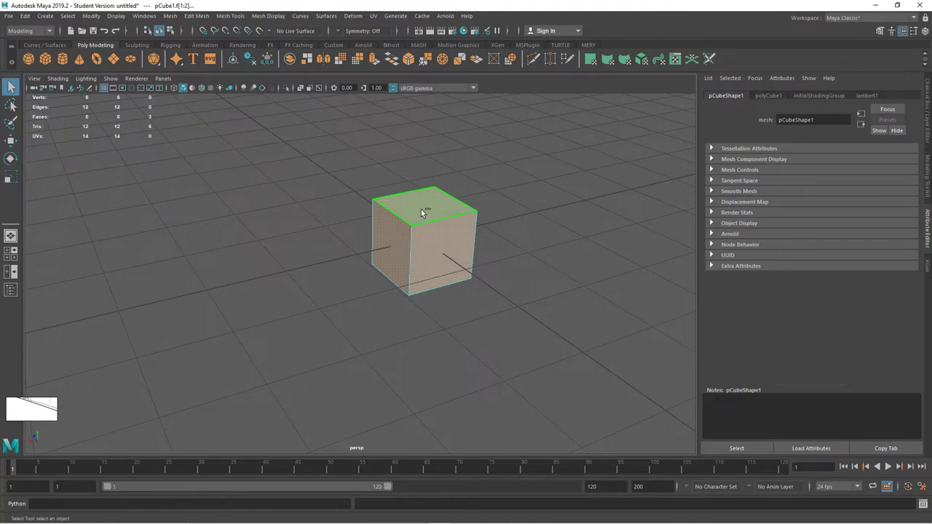
{"action": "left_click", "coordinate": [400, 252]}
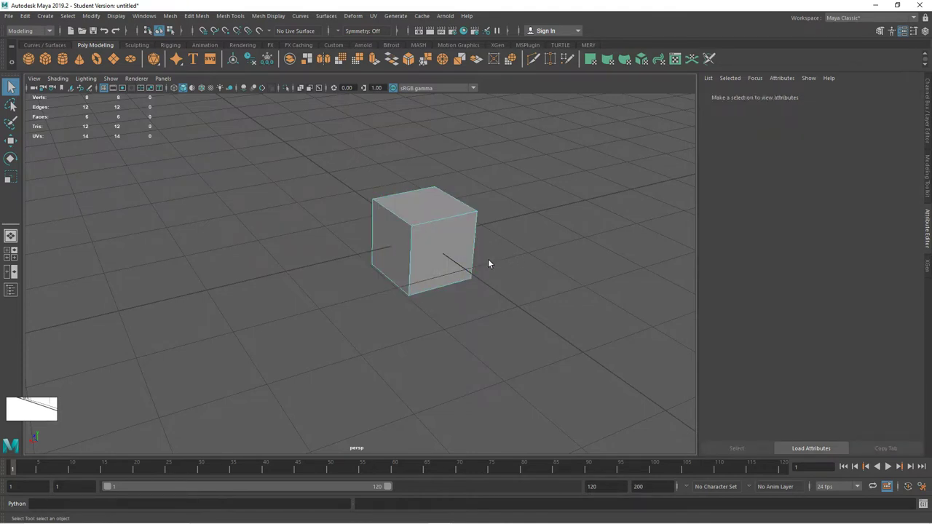
{"action": "left_click", "coordinate": [432, 202]}
{"action": "left_click", "coordinate": [444, 236], "text": "shift"}
{"action": "left_click", "coordinate": [401, 239], "text": "shift"}
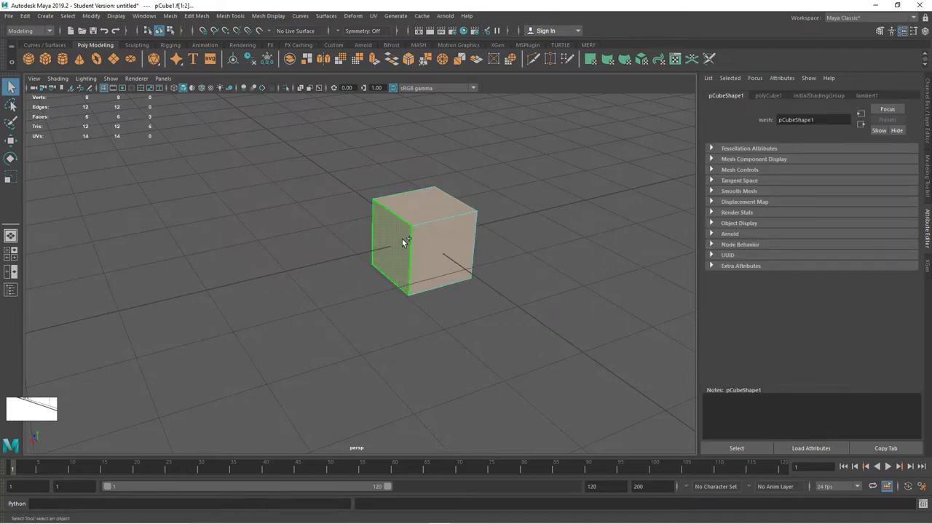
{"action": "left_click", "coordinate": [498, 237]}
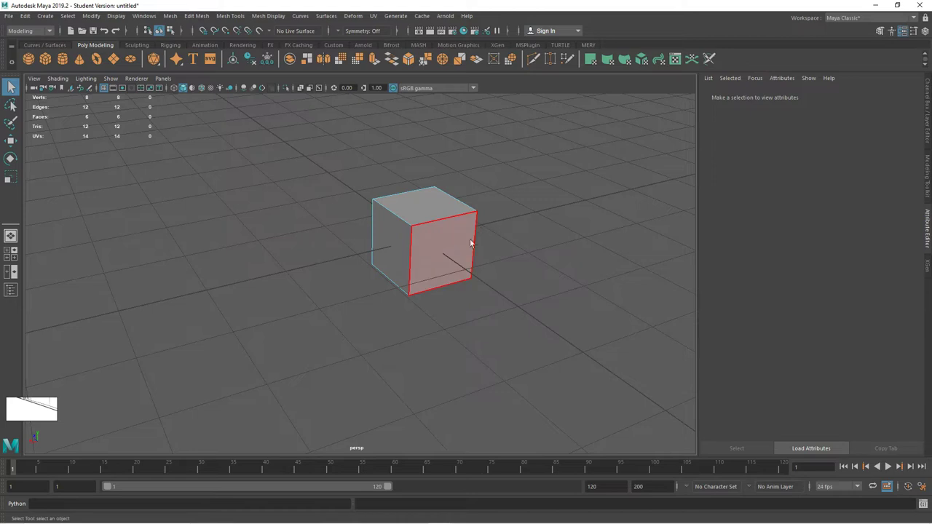
Return the cube to object mode and delete it from the scene.
{"action": "right_click_drag", "start_coordinate": [479, 231], "coordinate": [513, 256], "text": "alt"}
{"action": "mouse_move", "coordinate": [513, 257]}
{"action": "left_mouse_down", "text": "alt"}
{"action": "mouse_move", "coordinate": [419, 258]}
{"action": "mouse_move", "coordinate": [503, 252]}
{"action": "mouse_move", "coordinate": [495, 257]}
{"action": "left_mouse_up", "text": "alt"}
{"action": "right_click", "coordinate": [411, 218]}
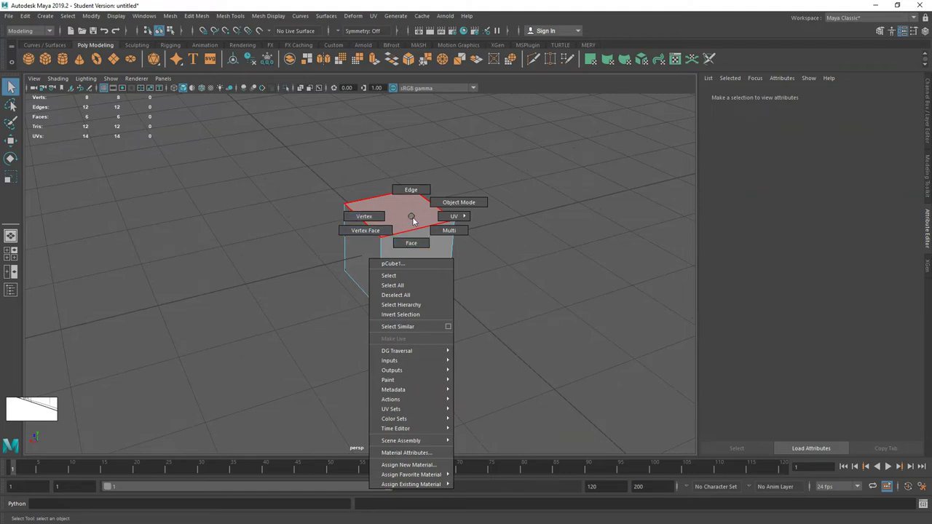
{"action": "left_click", "coordinate": [448, 204]}
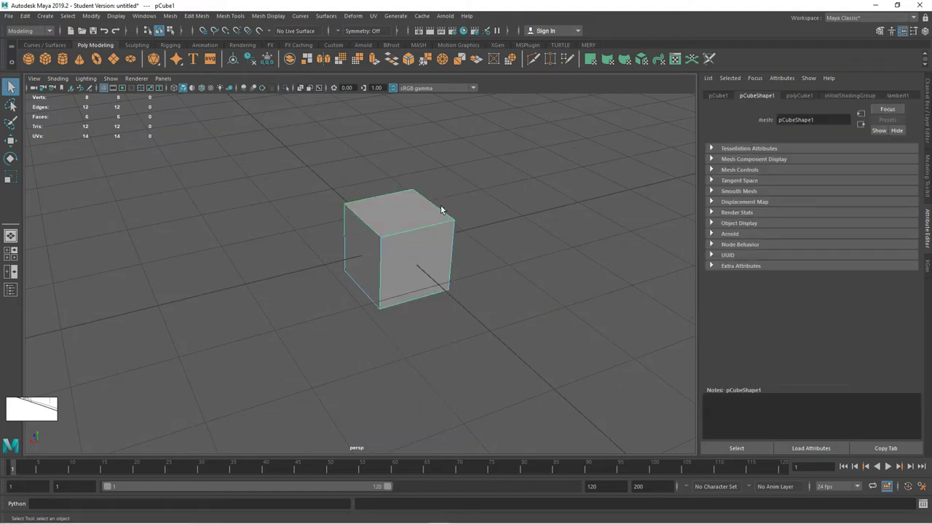
{"action": "key", "text": "Delete"}
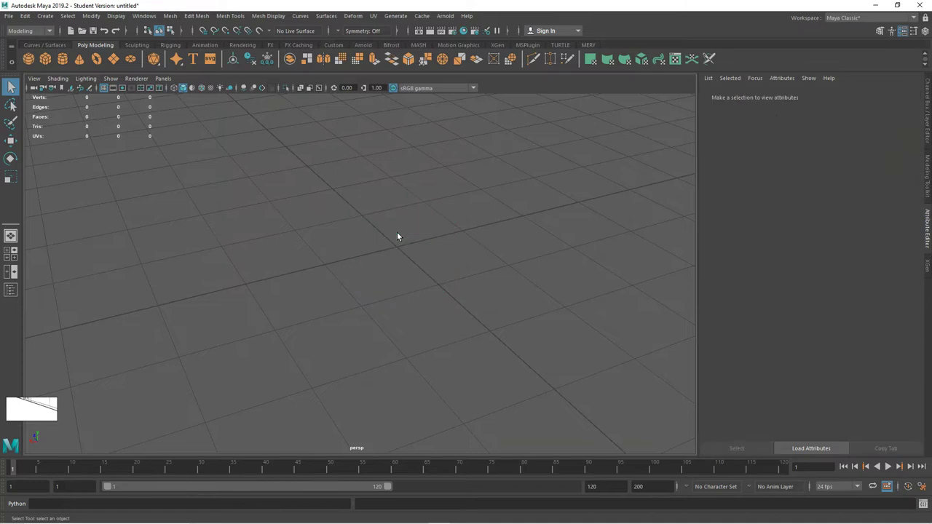
Create a new polygon cube at the grid origin and view it at an angle in perspective.
{"action": "left_click_drag", "start_coordinate": [383, 245], "coordinate": [360, 248], "text": "alt"}
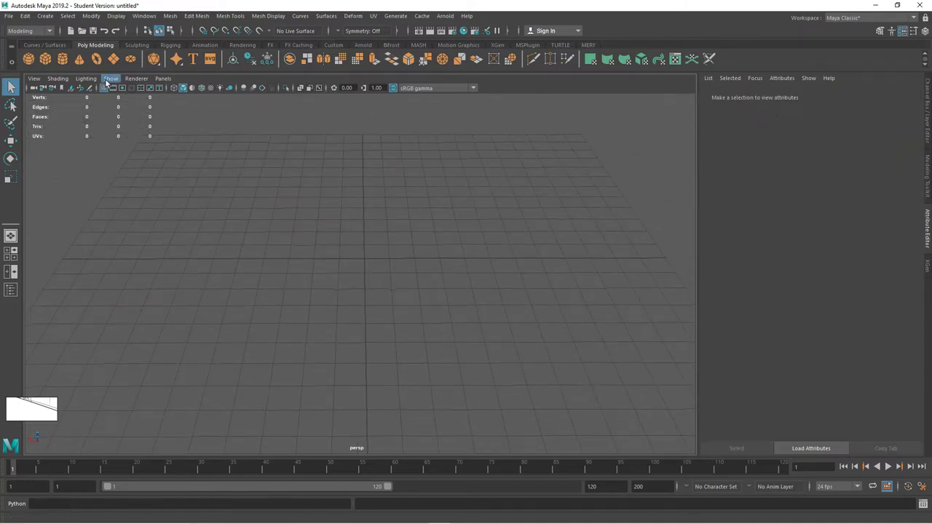
{"action": "left_click", "coordinate": [46, 58]}
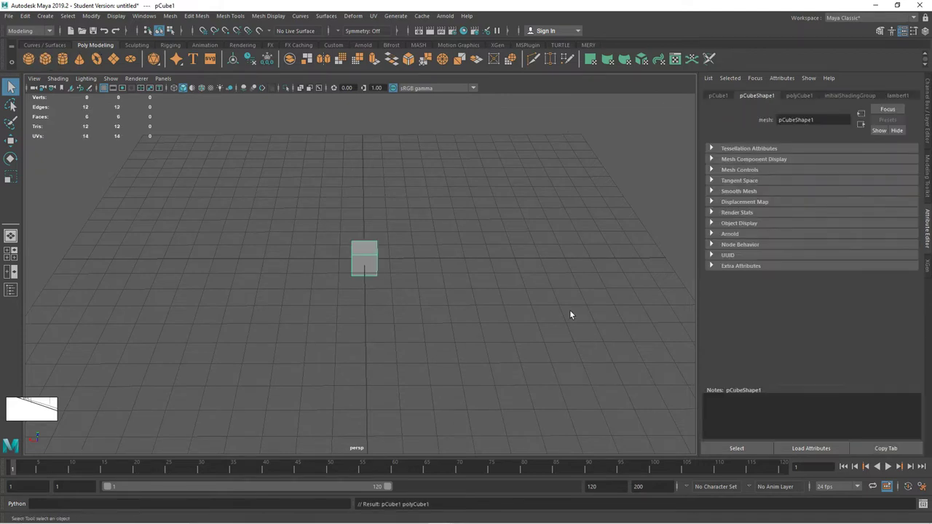
{"action": "middle_click_drag", "start_coordinate": [388, 289], "coordinate": [399, 271], "text": "alt"}
{"action": "right_click_drag", "start_coordinate": [399, 271], "coordinate": [516, 311], "text": "alt"}
{"action": "middle_click_drag", "start_coordinate": [516, 310], "coordinate": [432, 293], "text": "alt"}
{"action": "mouse_move", "coordinate": [432, 297]}
{"action": "left_mouse_down", "text": "alt"}
{"action": "mouse_move", "coordinate": [381, 270]}
{"action": "mouse_move", "coordinate": [387, 258]}
{"action": "mouse_move", "coordinate": [439, 262]}
{"action": "mouse_move", "coordinate": [392, 258]}
{"action": "mouse_move", "coordinate": [400, 274]}
{"action": "mouse_move", "coordinate": [437, 287]}
{"action": "left_mouse_up", "text": "alt"}
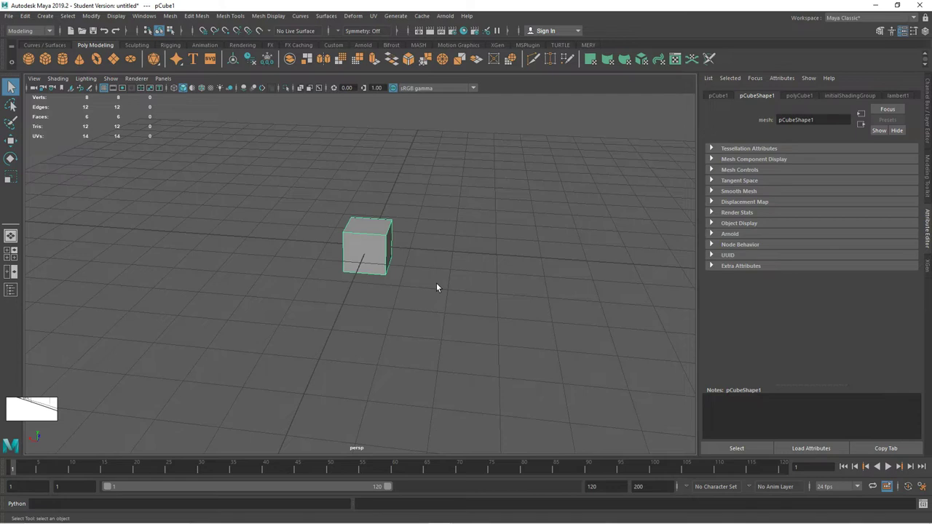
Select the new cube and display its translate, rotate and scale channels.
{"action": "left_click", "coordinate": [384, 246]}
{"action": "left_click", "coordinate": [930, 175]}
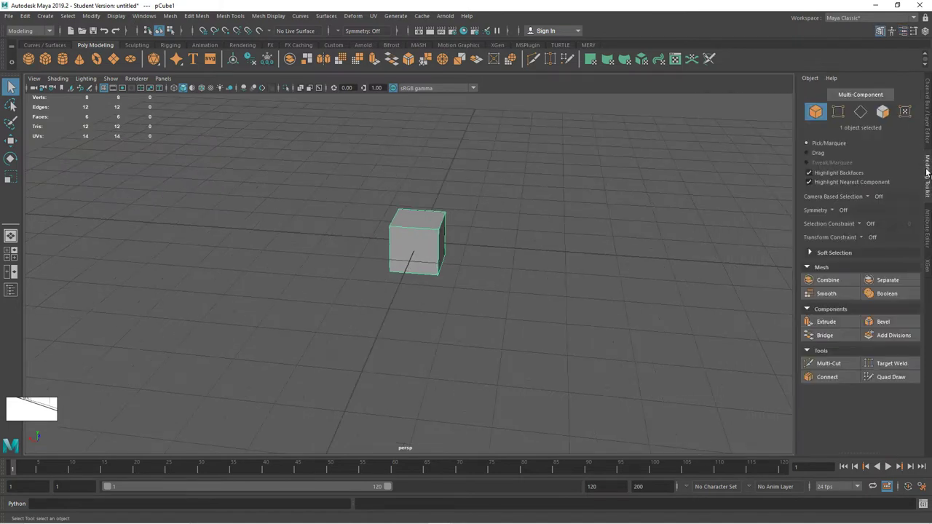
{"action": "left_click", "coordinate": [930, 143]}
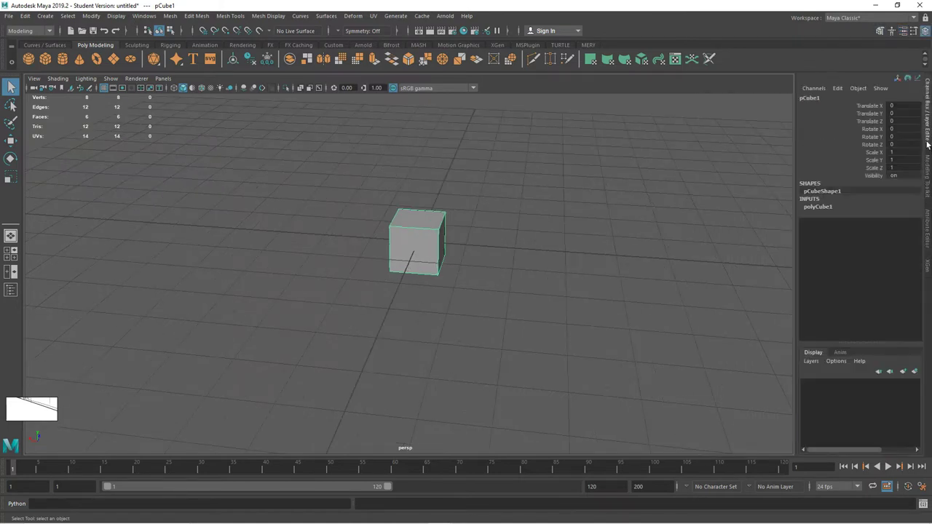
Keep the Maya Classic workspace and set the cube's height to 8 in its polyCube1 history attributes.
{"action": "left_click", "coordinate": [929, 228]}
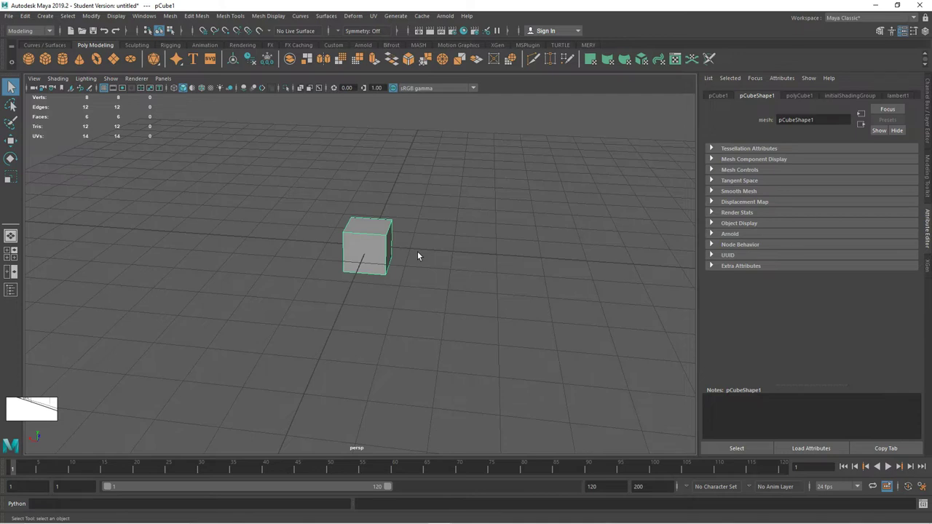
{"action": "left_click", "coordinate": [851, 19]}
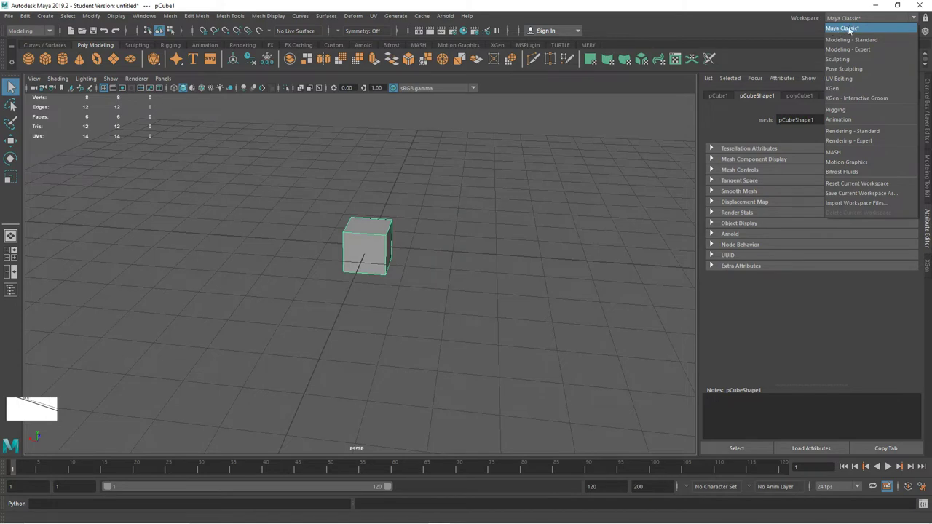
{"action": "left_click", "coordinate": [848, 29]}
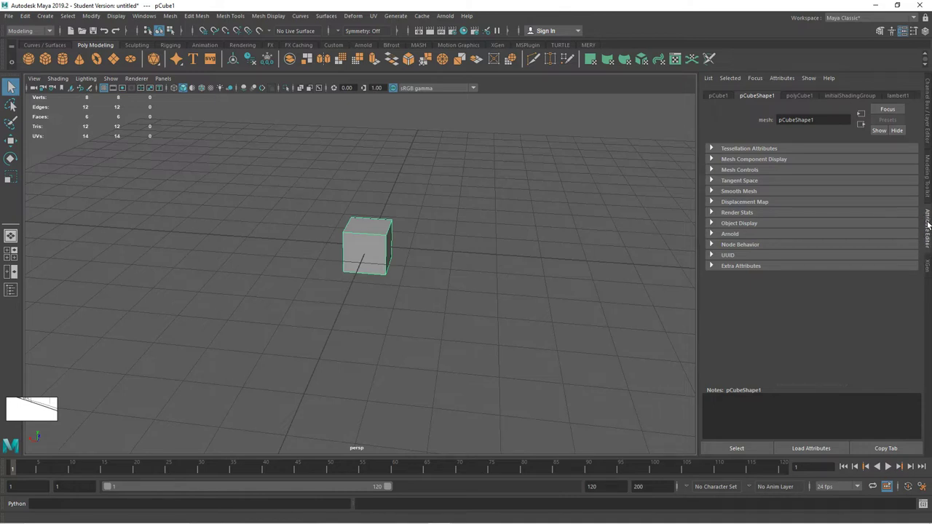
{"action": "left_click", "coordinate": [800, 95]}
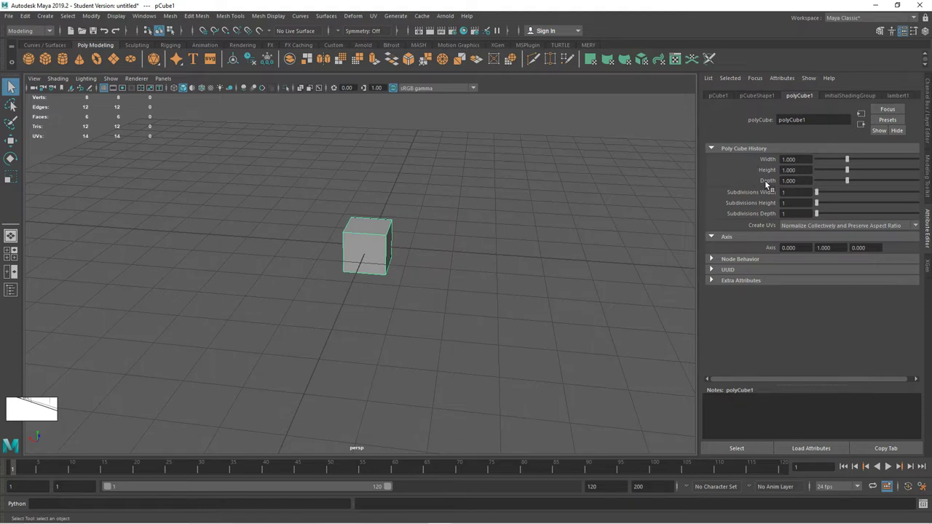
{"action": "left_click_drag", "start_coordinate": [802, 170], "coordinate": [734, 170]}
{"action": "type", "text": "8"}
{"action": "key", "text": "Return"}
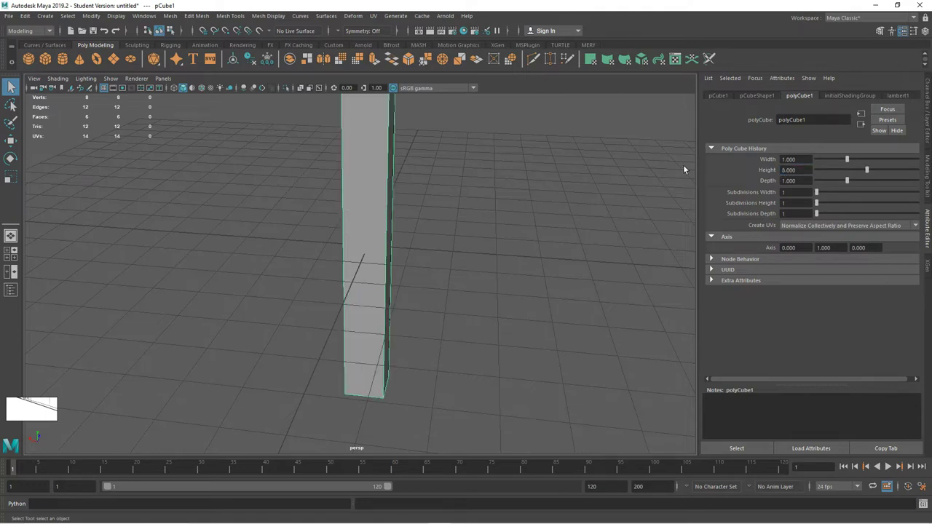
Move the tall column straight up in the front view until its base rests on the grid's horizontal axis.
{"action": "left_click_drag", "start_coordinate": [459, 268], "coordinate": [456, 252], "text": "alt"}
{"action": "mouse_move", "coordinate": [456, 252]}
{"action": "right_mouse_down", "text": "alt"}
{"action": "mouse_move", "coordinate": [332, 227]}
{"action": "mouse_move", "coordinate": [460, 250]}
{"action": "right_mouse_up", "text": "alt"}
{"action": "left_click_drag", "start_coordinate": [460, 254], "coordinate": [449, 272], "text": "alt"}
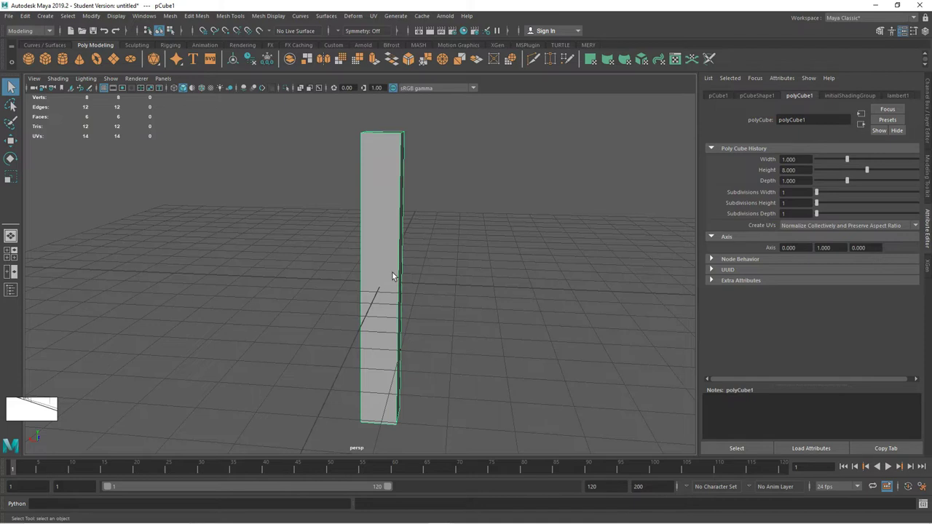
{"action": "left_click_drag", "start_coordinate": [437, 283], "coordinate": [462, 274], "text": "alt"}
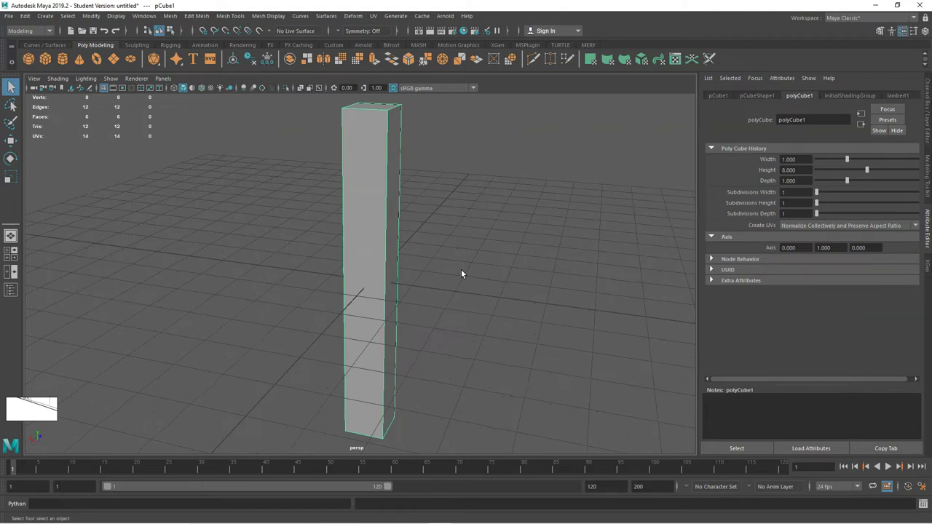
{"action": "left_click", "coordinate": [10, 140]}
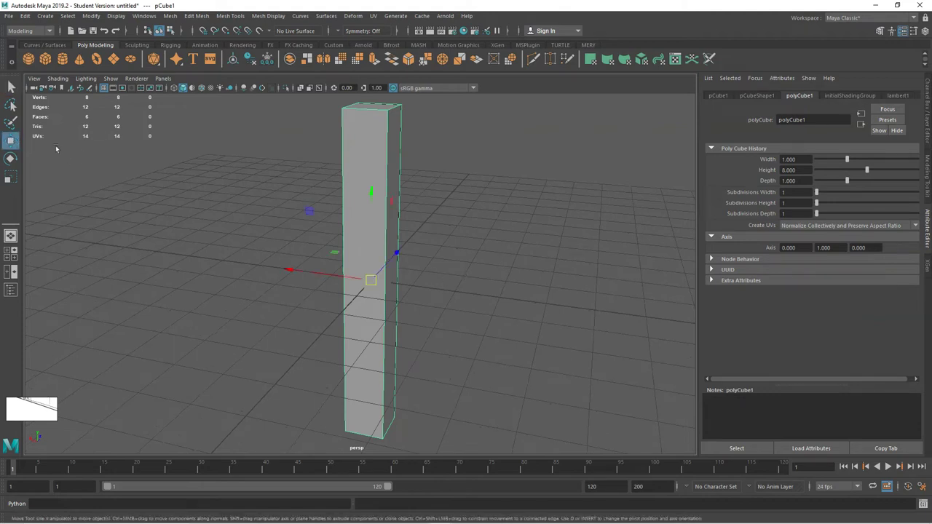
{"action": "key", "text": "space"}
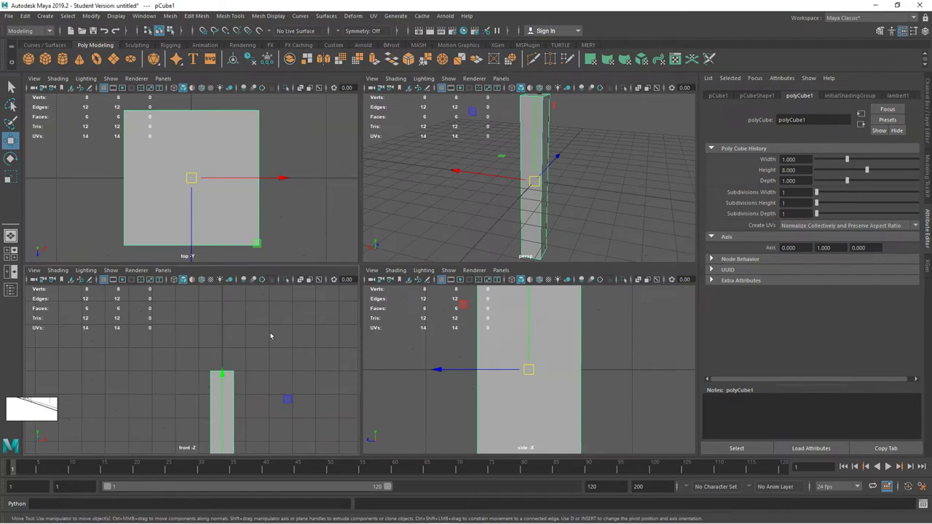
{"action": "key", "text": "space"}
{"action": "middle_click_drag", "start_coordinate": [262, 329], "coordinate": [352, 284], "text": "alt"}
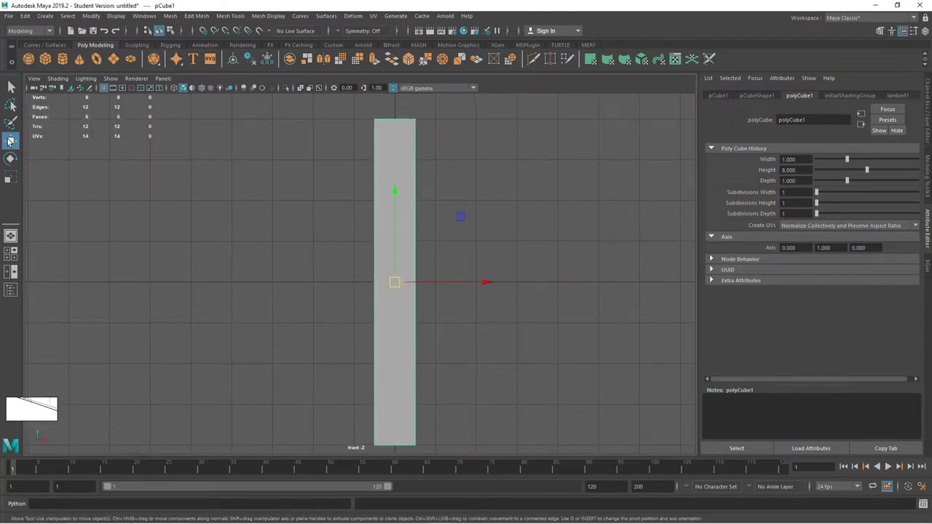
{"action": "left_click_drag", "start_coordinate": [396, 206], "coordinate": [389, 108]}
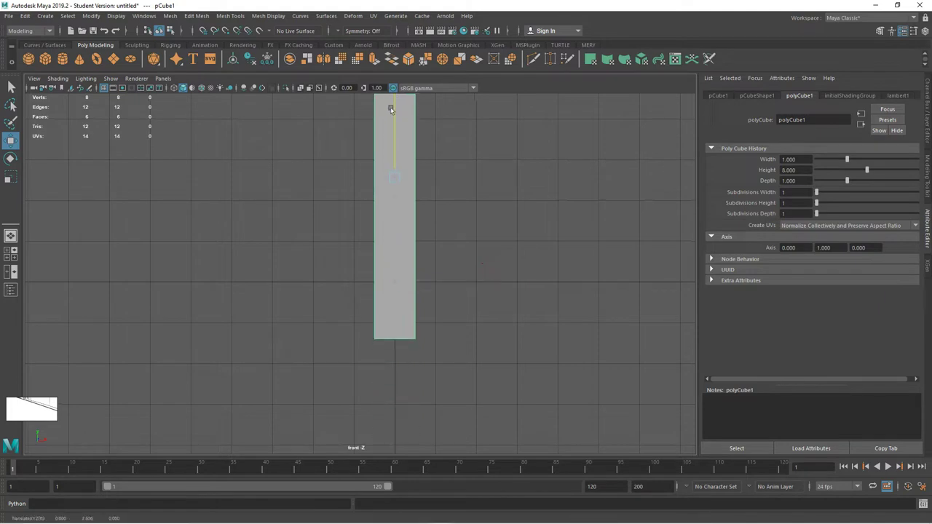
{"action": "left_click_drag", "start_coordinate": [396, 150], "coordinate": [396, 97]}
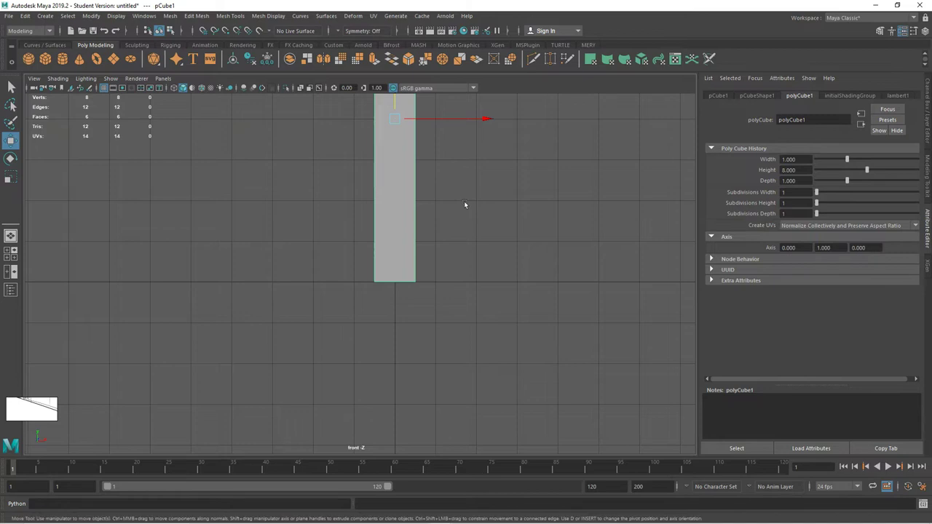
Return to the perspective view, enter pivot editing for the column, and show the Modeling Toolkit.
{"action": "key", "text": "space"}
{"action": "key", "text": "space"}
{"action": "right_click_drag", "start_coordinate": [399, 209], "coordinate": [429, 211], "text": "alt"}
{"action": "middle_click_drag", "start_coordinate": [430, 211], "coordinate": [458, 337], "text": "alt"}
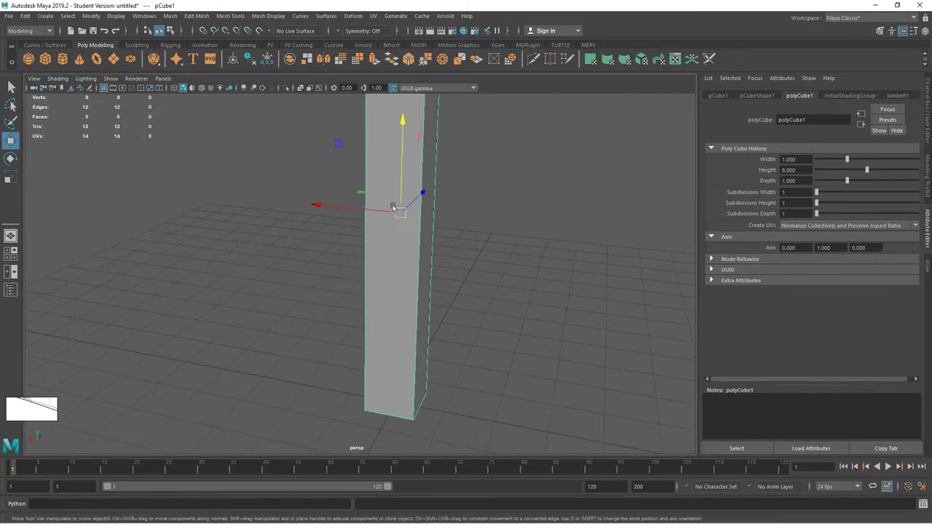
{"action": "middle_click_drag", "start_coordinate": [462, 284], "coordinate": [432, 266], "text": "alt"}
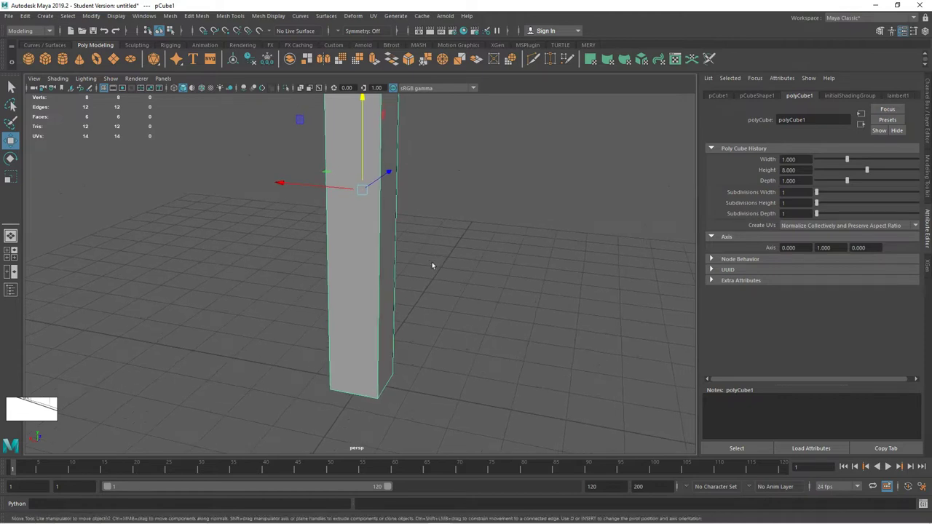
{"action": "key", "text": "d"}
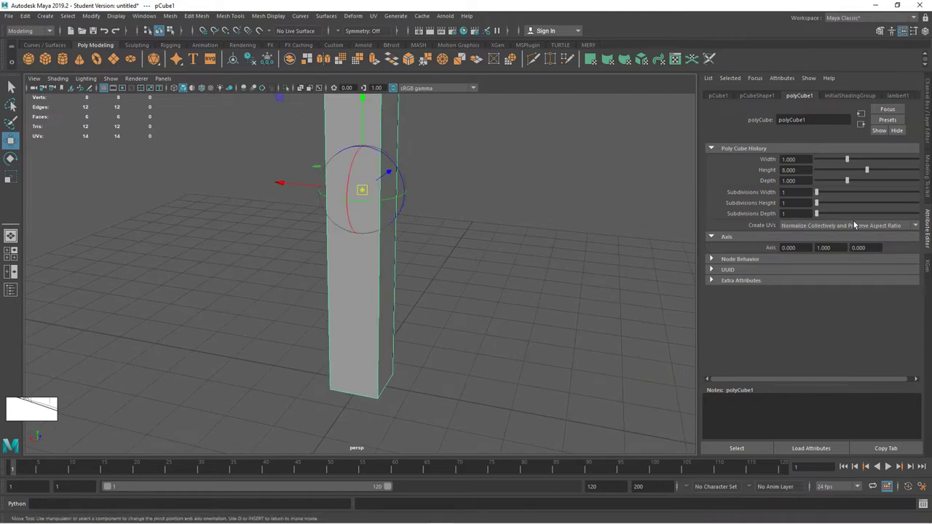
{"action": "left_click", "coordinate": [928, 175]}
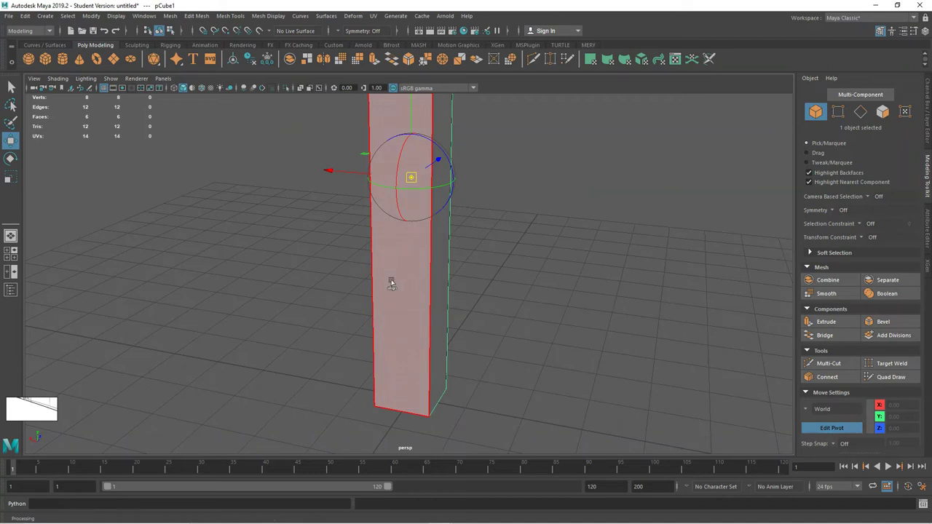
Try placing the column's pivot on its nearest bottom corner with curve snapping, and undo the placement.
{"action": "left_click", "coordinate": [214, 31]}
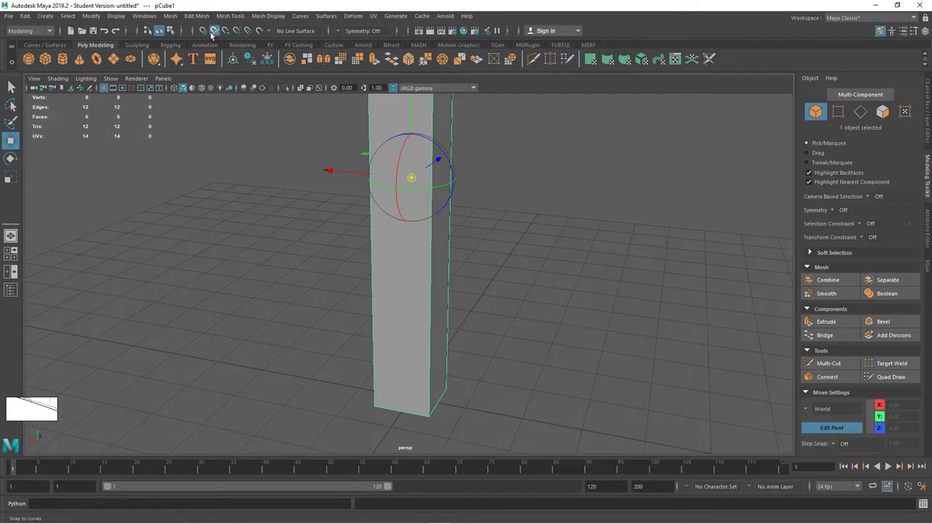
{"action": "left_click_drag", "start_coordinate": [400, 423], "coordinate": [429, 421]}
{"action": "key", "text": "d"}
{"action": "key", "text": "d"}
{"action": "key", "text": "d"}
{"action": "key", "text": "d"}
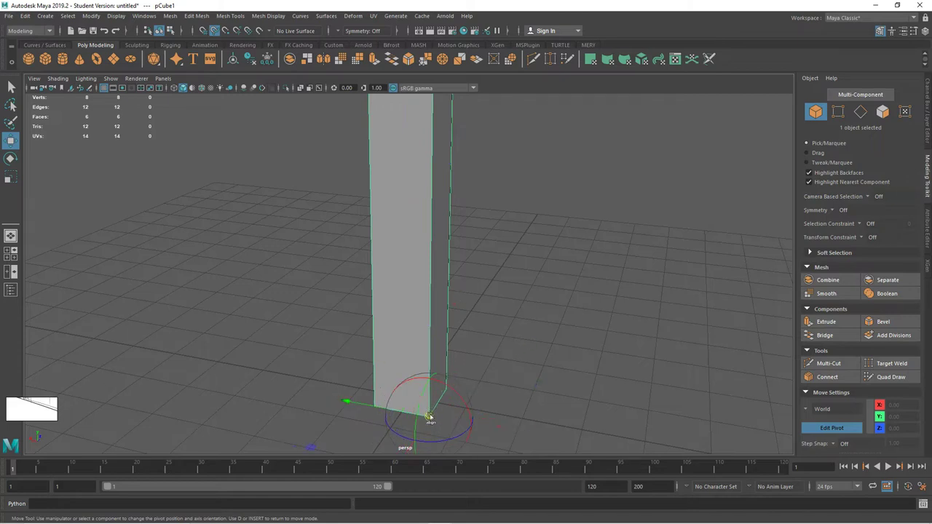
{"action": "key", "text": "d"}
{"action": "key", "text": "d"}
{"action": "left_click", "coordinate": [430, 423], "text": "ctrl"}
{"action": "key", "text": "ctrl+z"}
Try placing the pivot on the column's bottom front edge, and undo the attempts.
{"action": "left_click_drag", "start_coordinate": [501, 377], "coordinate": [480, 352], "text": "alt"}
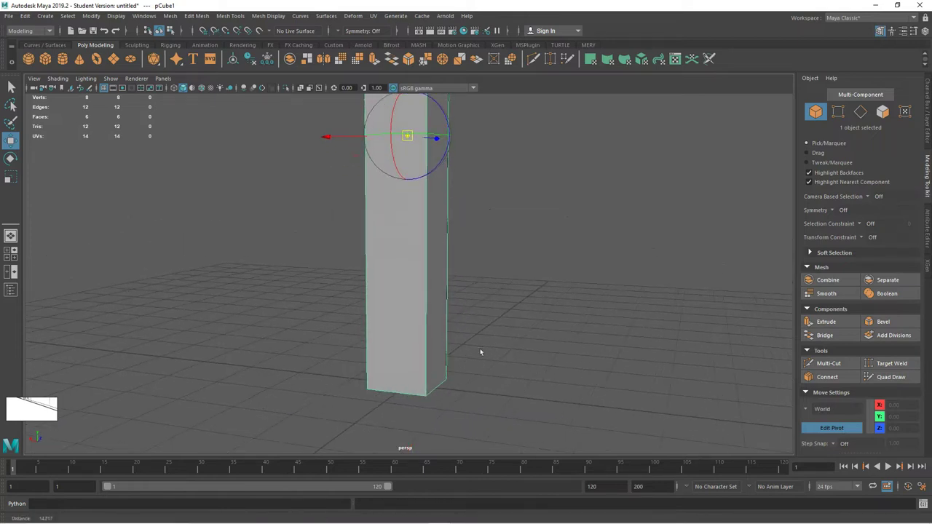
{"action": "middle_click_drag", "start_coordinate": [481, 352], "coordinate": [462, 331], "text": "alt"}
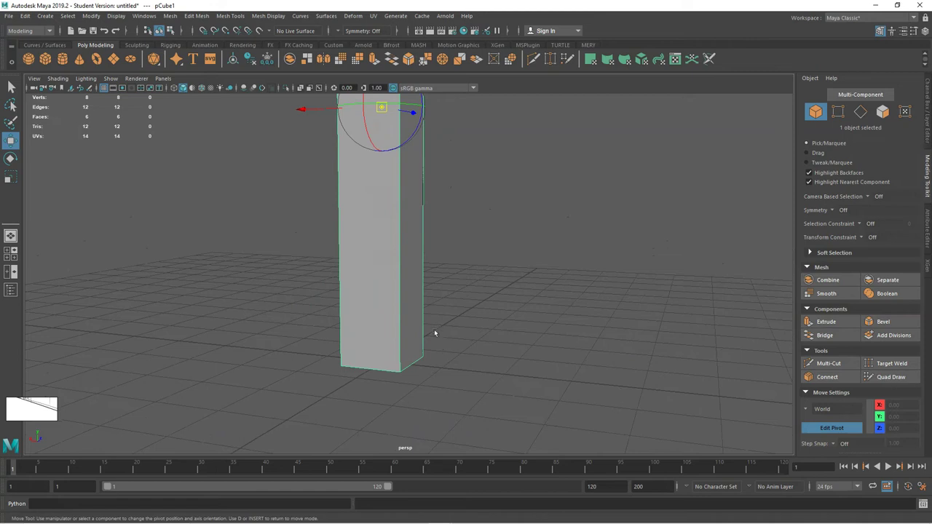
{"action": "left_click", "coordinate": [400, 372]}
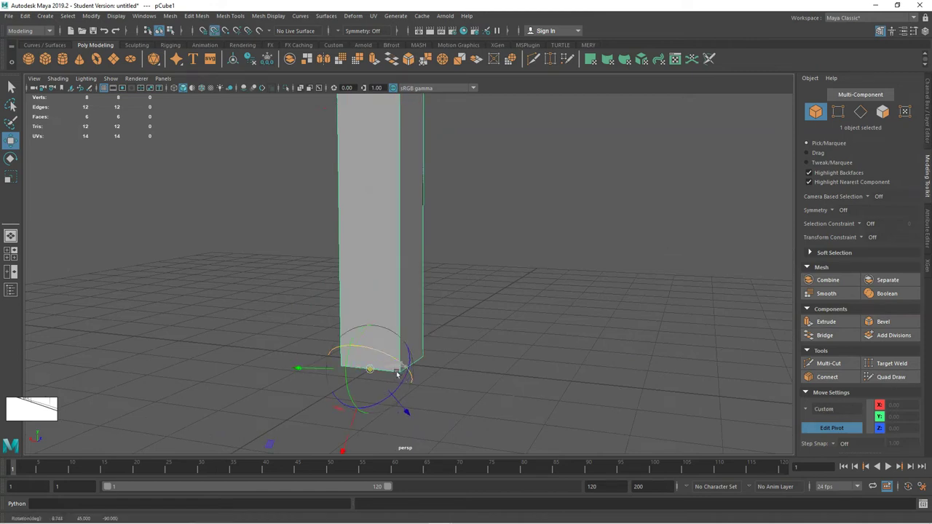
{"action": "left_click", "coordinate": [402, 375]}
{"action": "key", "text": "ctrl+z"}
{"action": "key", "text": "ctrl+z"}
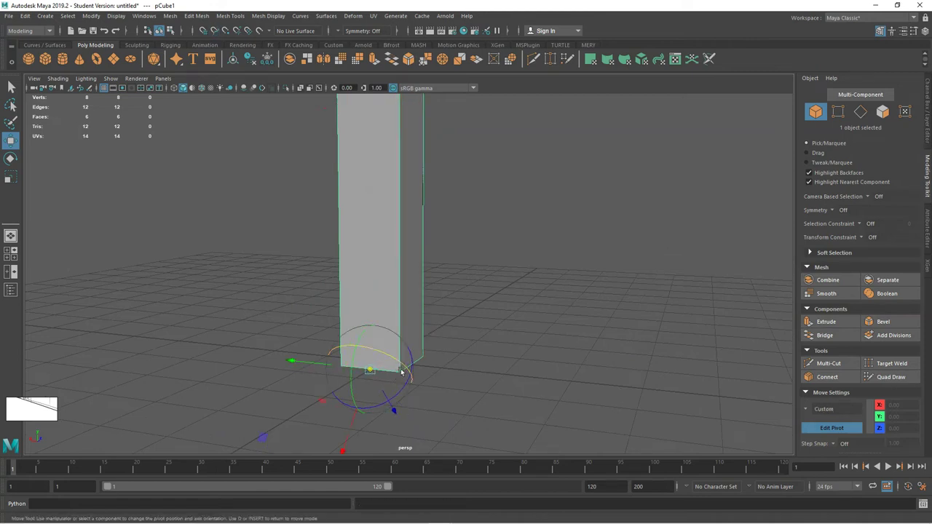
Snap the pivot to the column's nearest bottom corner vertex and leave pivot editing.
{"action": "key", "text": "v"}
{"action": "left_click", "coordinate": [399, 373]}
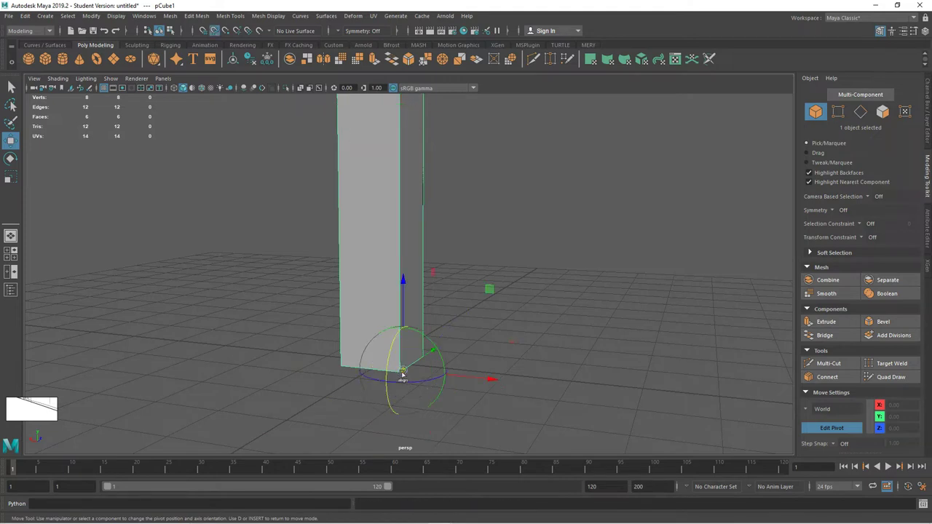
{"action": "left_click_drag", "start_coordinate": [403, 379], "coordinate": [401, 378]}
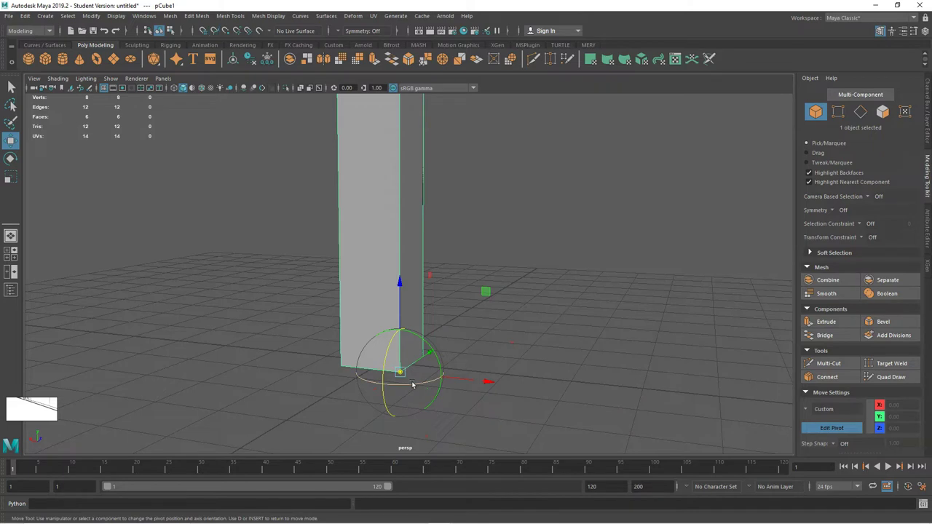
{"action": "key", "text": "d"}
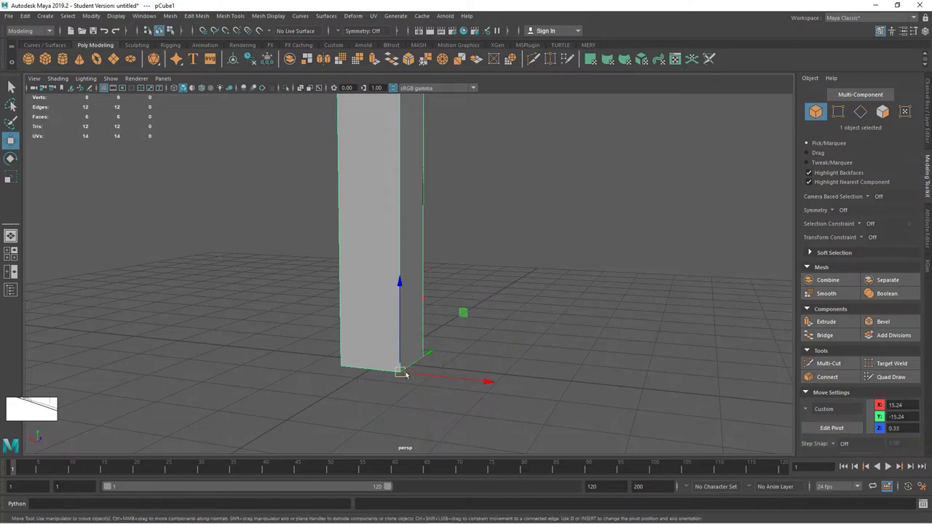
Move the column along its vertical axis with grid snapping so the corner pivot sits on the grid plane.
{"action": "key", "text": "x"}
{"action": "left_click_drag", "start_coordinate": [403, 340], "coordinate": [385, 370]}
{"action": "left_click_drag", "start_coordinate": [400, 304], "coordinate": [394, 359]}
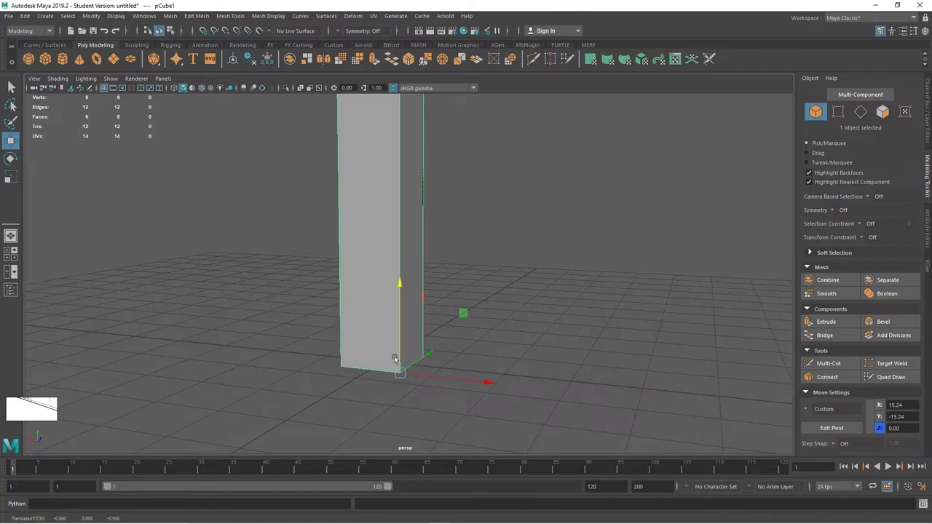
Pull the column's narrow side face outward along X to widen the block, return to object mode, and undo the widening.
{"action": "right_click_drag", "start_coordinate": [413, 249], "coordinate": [416, 273]}
{"action": "left_click", "coordinate": [399, 153]}
{"action": "left_click_drag", "start_coordinate": [440, 111], "coordinate": [506, 114]}
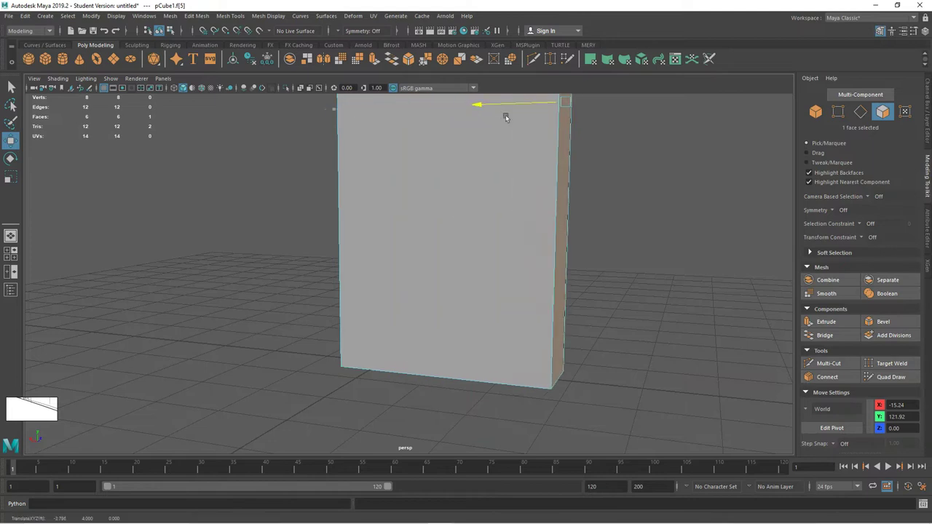
{"action": "left_click", "coordinate": [283, 248]}
{"action": "left_click", "coordinate": [412, 218]}
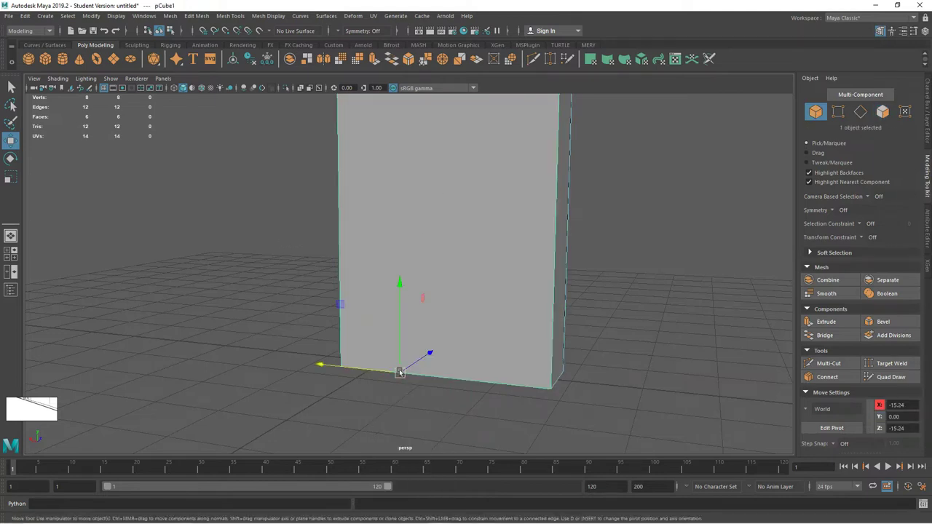
{"action": "key", "text": "ctrl+z"}
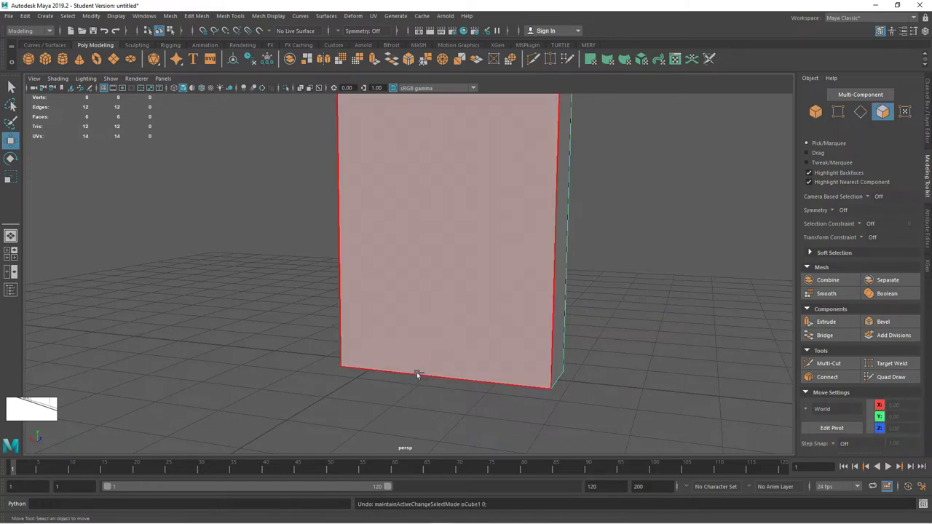
{"action": "key", "text": "ctrl+z"}
{"action": "scroll", "coordinate": [435, 360], "scroll_direction": "down", "scroll_amount": 2}
{"action": "middle_click_drag", "start_coordinate": [377, 338], "coordinate": [388, 387], "text": "alt"}
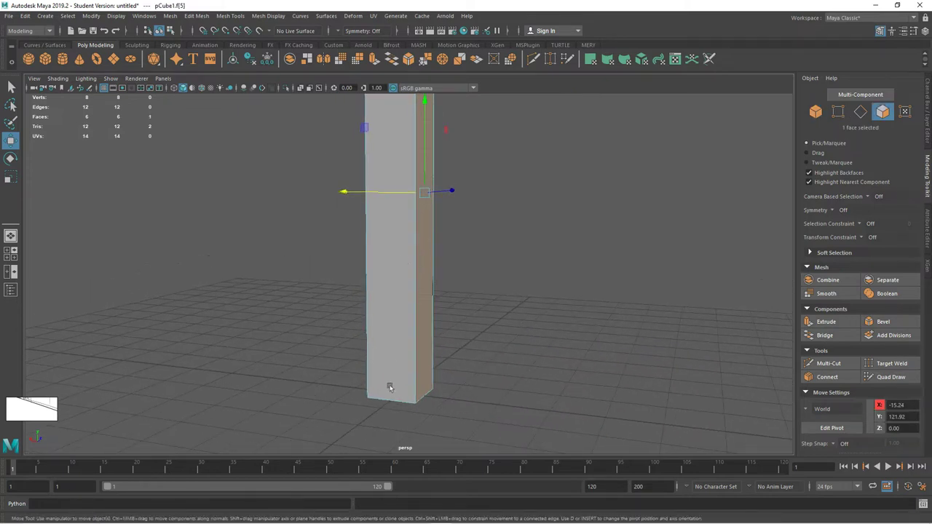
Return the column to object mode and center its pivot.
{"action": "scroll", "coordinate": [387, 303], "scroll_direction": "down", "scroll_amount": 2}
{"action": "right_click_drag", "start_coordinate": [402, 184], "coordinate": [412, 179]}
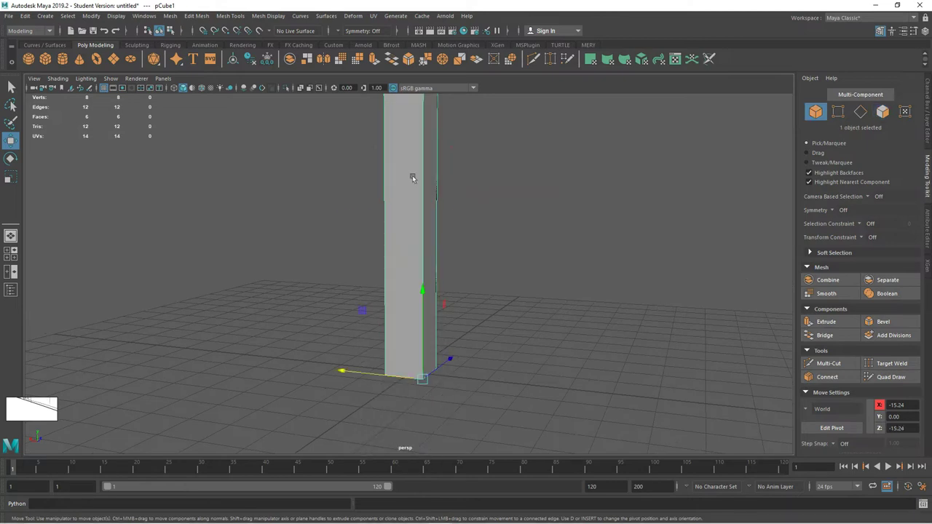
{"action": "left_click", "coordinate": [91, 16]}
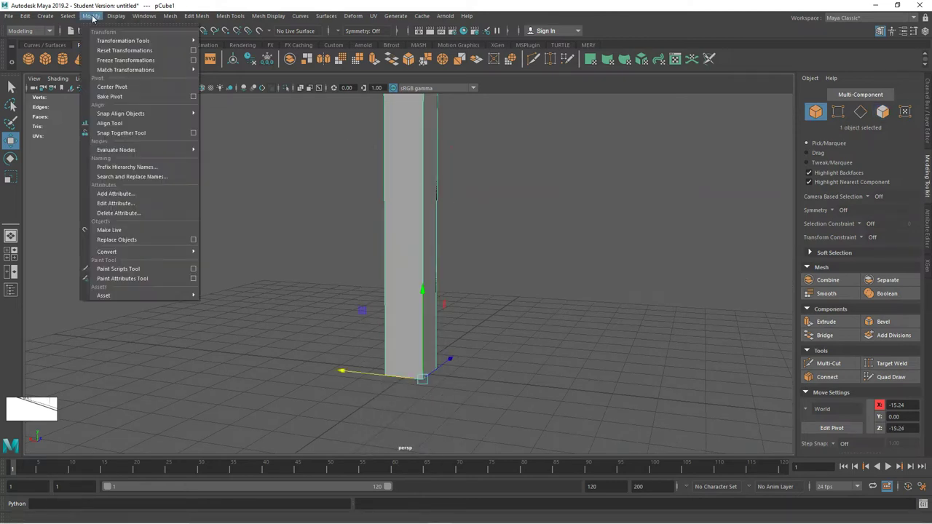
{"action": "left_click", "coordinate": [124, 89]}
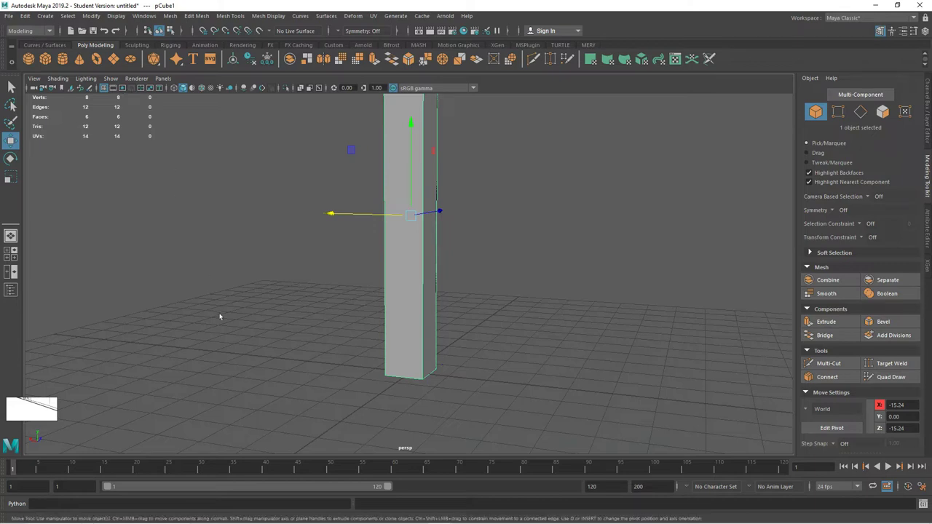
Delete the column from the scene and view the empty grid in perspective.
{"action": "right_click_drag", "start_coordinate": [311, 249], "coordinate": [372, 220]}
{"action": "left_click", "coordinate": [369, 260]}
{"action": "left_click", "coordinate": [419, 240]}
{"action": "key", "text": "Delete"}
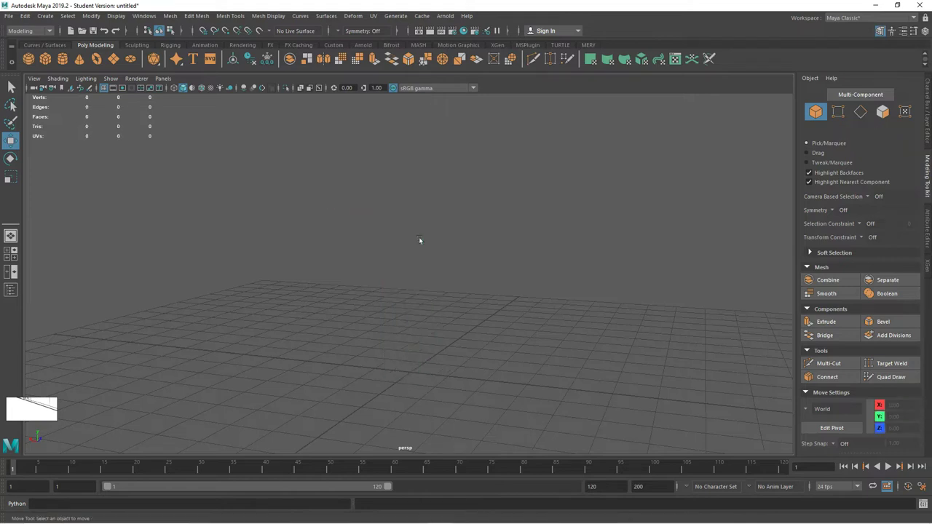
{"action": "left_click_drag", "start_coordinate": [416, 240], "coordinate": [350, 252], "text": "alt"}
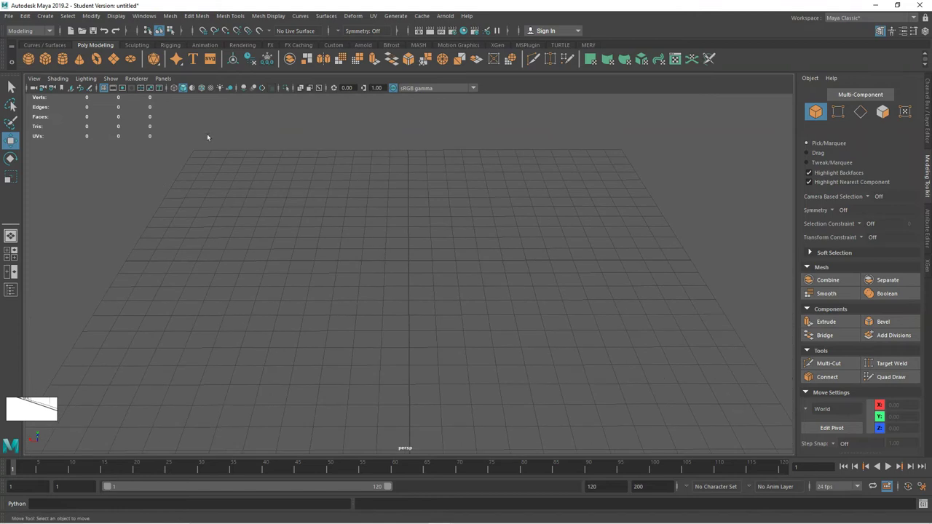
Create a polygon cube at the origin and set its height to 8.
{"action": "left_click", "coordinate": [45, 60]}
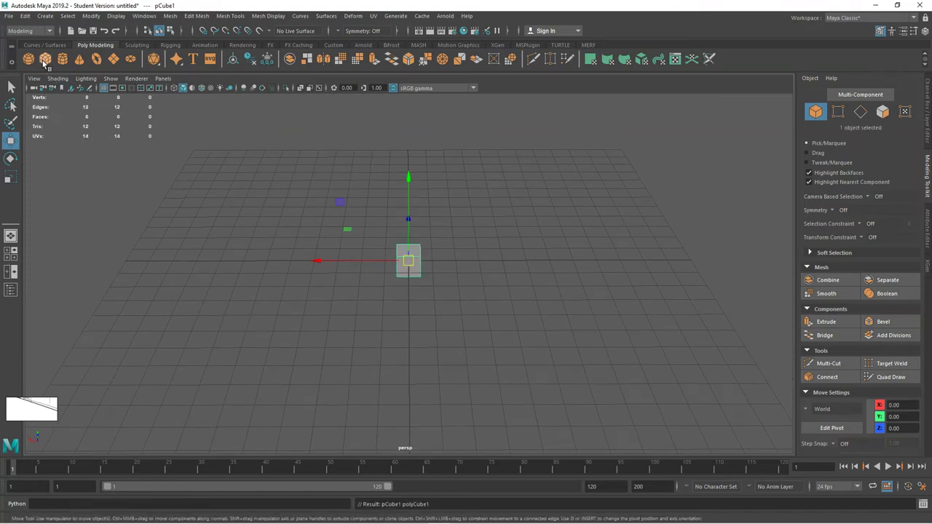
{"action": "left_click", "coordinate": [927, 229]}
{"action": "left_click", "coordinate": [800, 171]}
{"action": "type", "text": "8"}
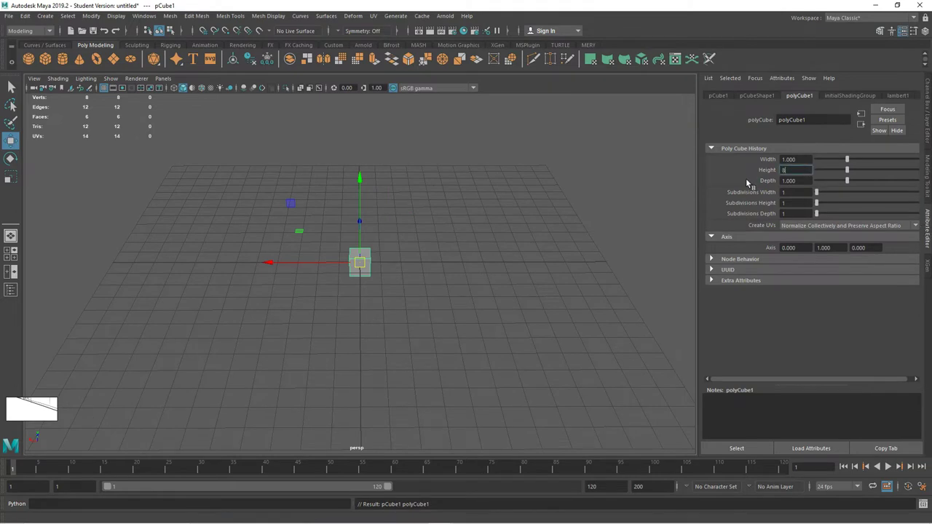
{"action": "key", "text": "Return"}
{"action": "left_click", "coordinate": [437, 228]}
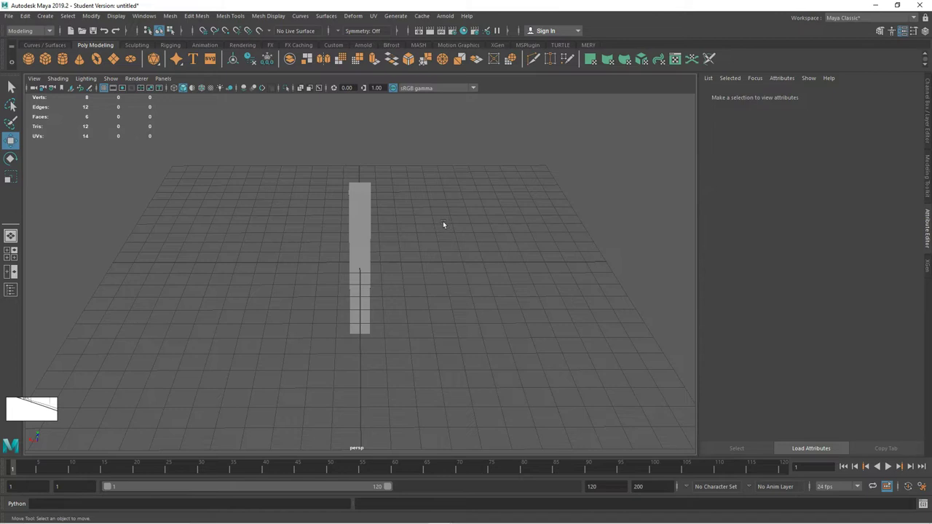
Raise the column along its vertical axis until its base rests on the grid.
{"action": "left_click_drag", "start_coordinate": [443, 221], "coordinate": [436, 222], "text": "alt"}
{"action": "left_click", "coordinate": [365, 211]}
{"action": "key", "text": "f"}
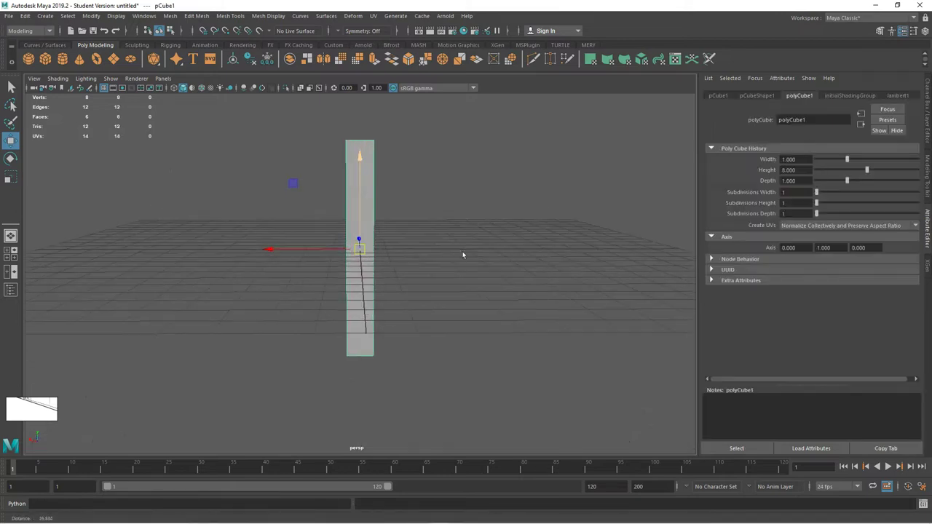
{"action": "left_click_drag", "start_coordinate": [378, 226], "coordinate": [374, 102]}
{"action": "left_click_drag", "start_coordinate": [428, 217], "coordinate": [408, 298], "text": "alt"}
{"action": "right_click_drag", "start_coordinate": [408, 298], "coordinate": [399, 291], "text": "alt"}
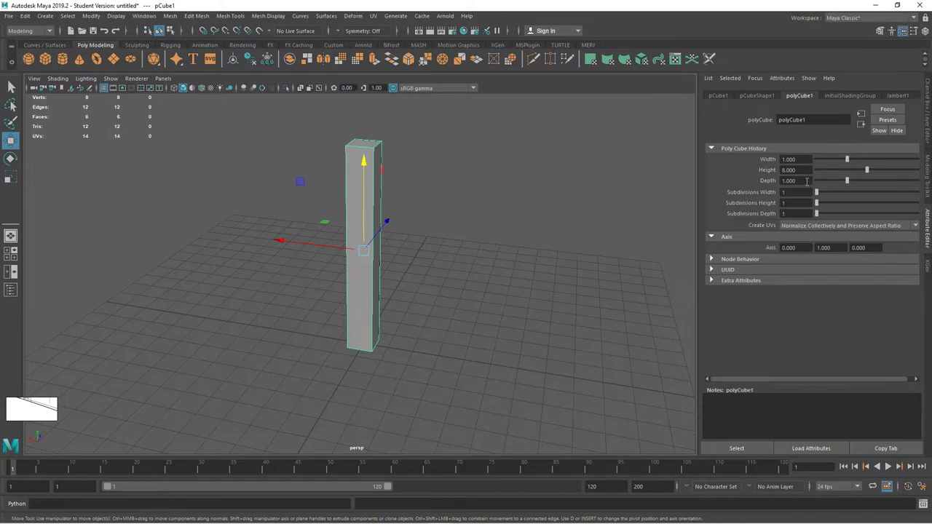
Set the column's depth to 18 to stretch it into a long wall.
{"action": "left_click", "coordinate": [806, 181]}
{"action": "key", "text": "Return"}
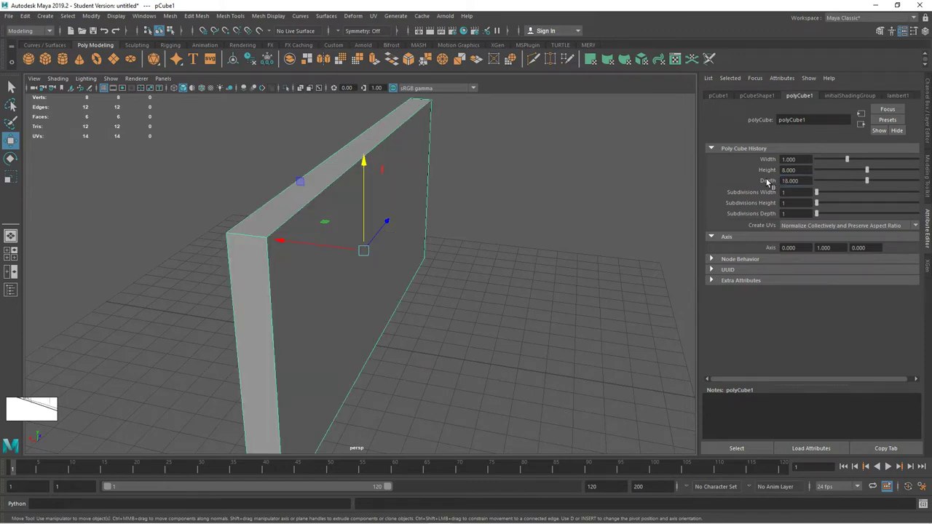
{"action": "left_click_drag", "start_coordinate": [553, 217], "coordinate": [447, 212], "text": "alt"}
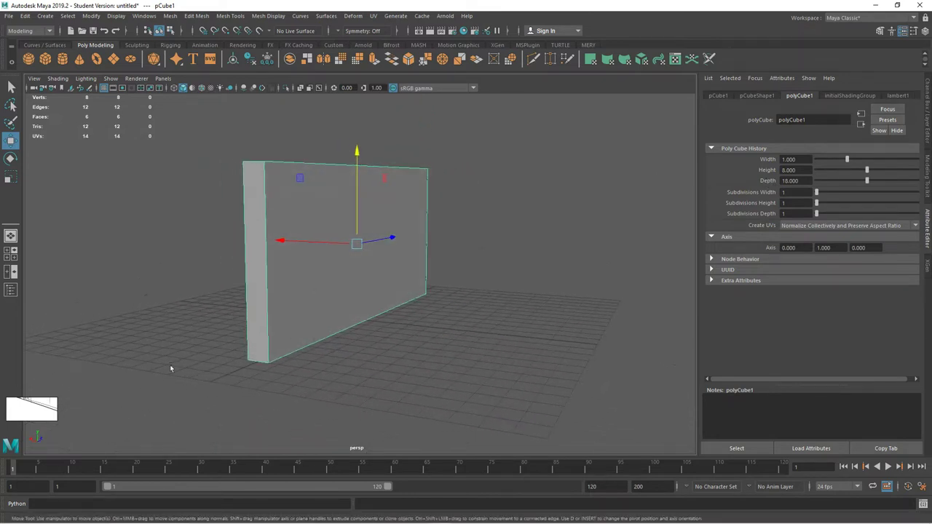
Enlarge the floating room sketch and frame the drawing inside it as a reference beside the model.
{"action": "left_click", "coordinate": [95, 412]}
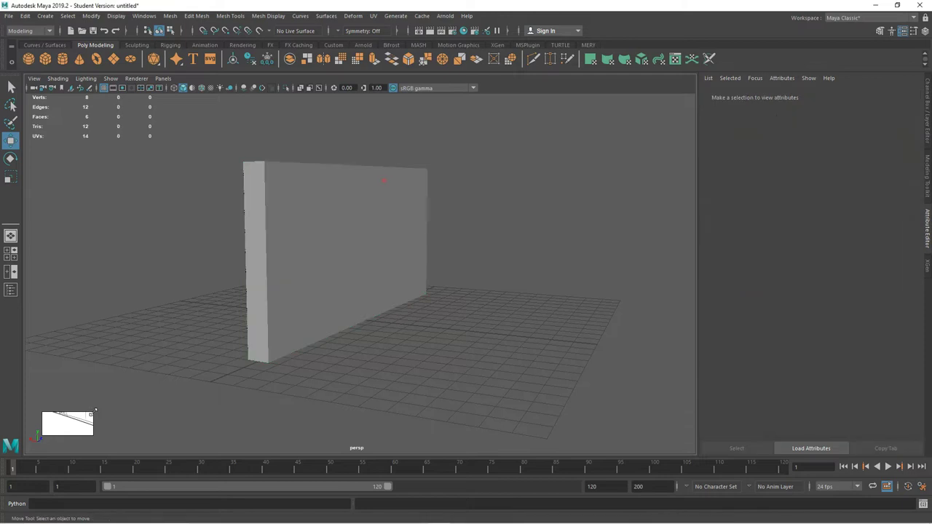
{"action": "mouse_move", "coordinate": [93, 417]}
{"action": "left_mouse_down"}
{"action": "mouse_move", "coordinate": [192, 256]}
{"action": "mouse_move", "coordinate": [209, 296]}
{"action": "left_mouse_up"}
{"action": "middle_click_drag", "start_coordinate": [125, 366], "coordinate": [139, 362]}
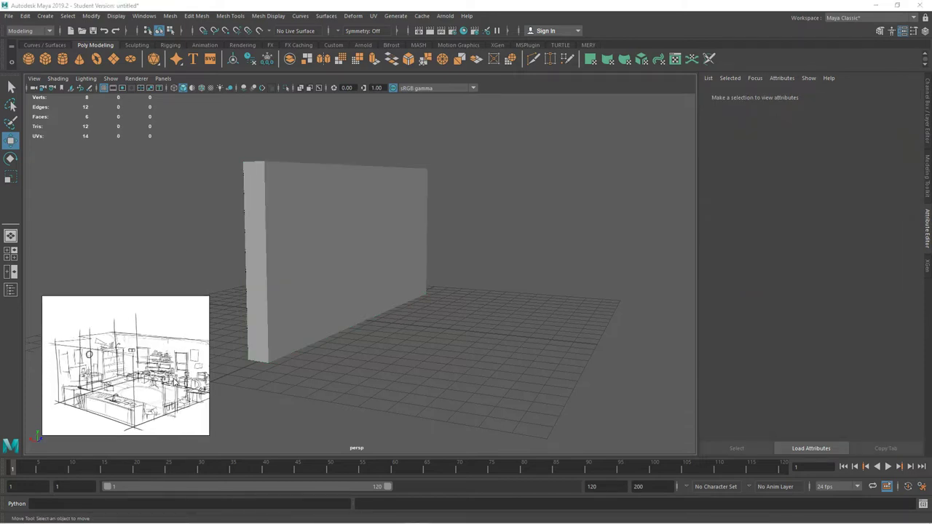
Turn the wall to run along X by setting its depth to 1 and its width to 18.
{"action": "left_click", "coordinate": [332, 287]}
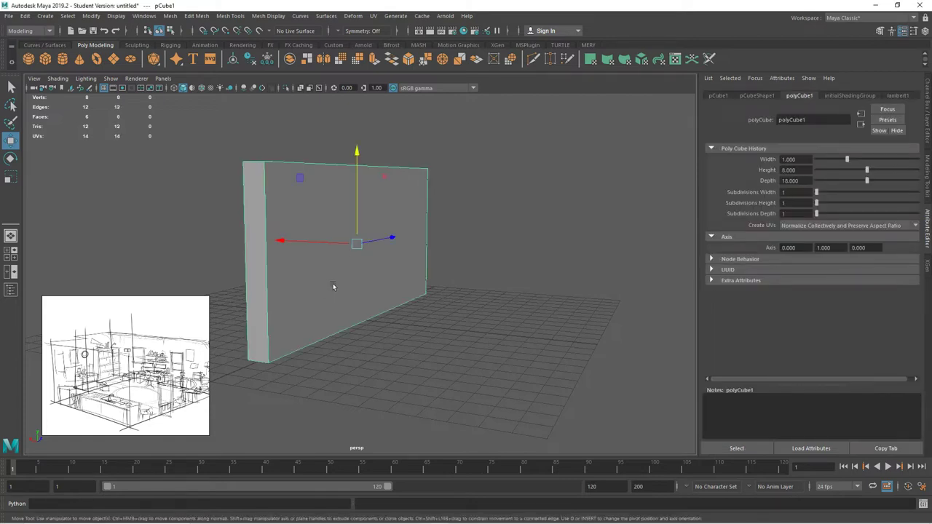
{"action": "double_click", "coordinate": [801, 180]}
{"action": "type", "text": "1"}
{"action": "key", "text": "Return"}
{"action": "double_click", "coordinate": [801, 160]}
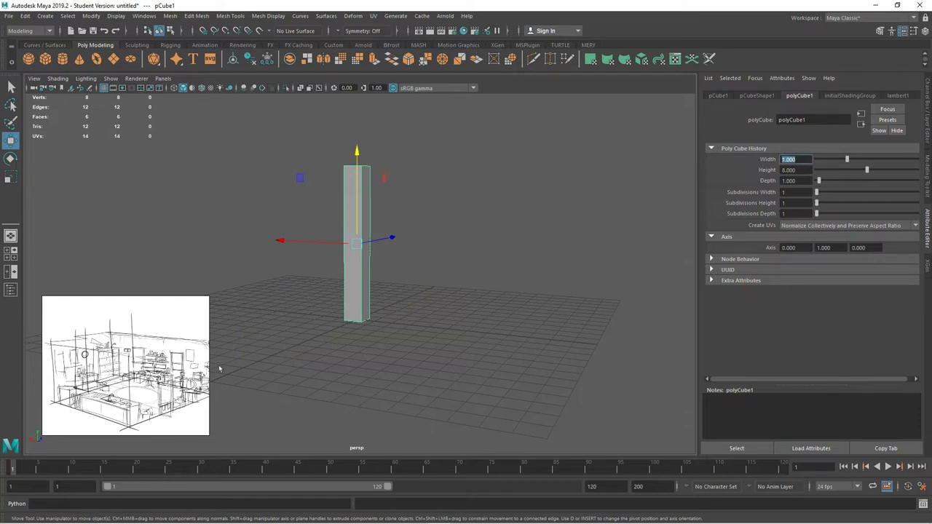
{"action": "type", "text": "18"}
{"action": "key", "text": "Return"}
{"action": "left_click_drag", "start_coordinate": [386, 303], "coordinate": [404, 319], "text": "alt"}
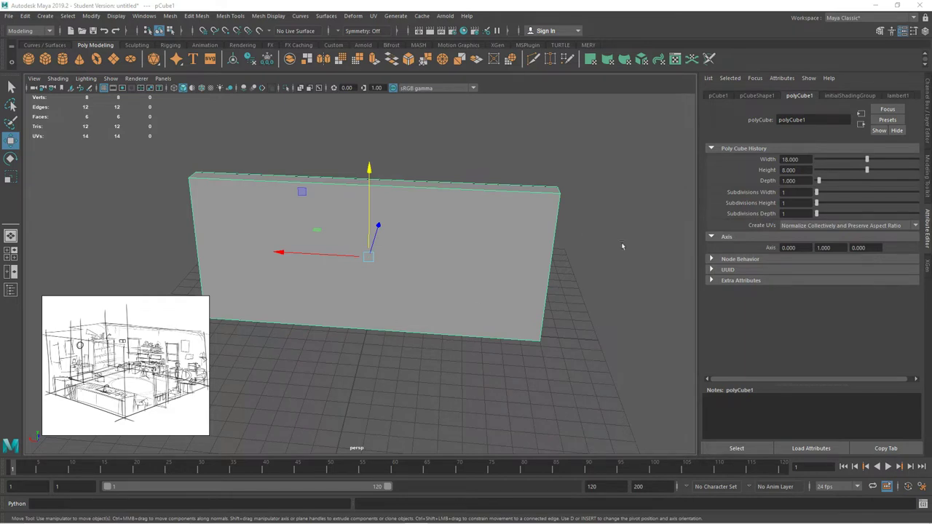
Set the wall's width to 20.
{"action": "left_click", "coordinate": [802, 159]}
{"action": "type", "text": "2"}
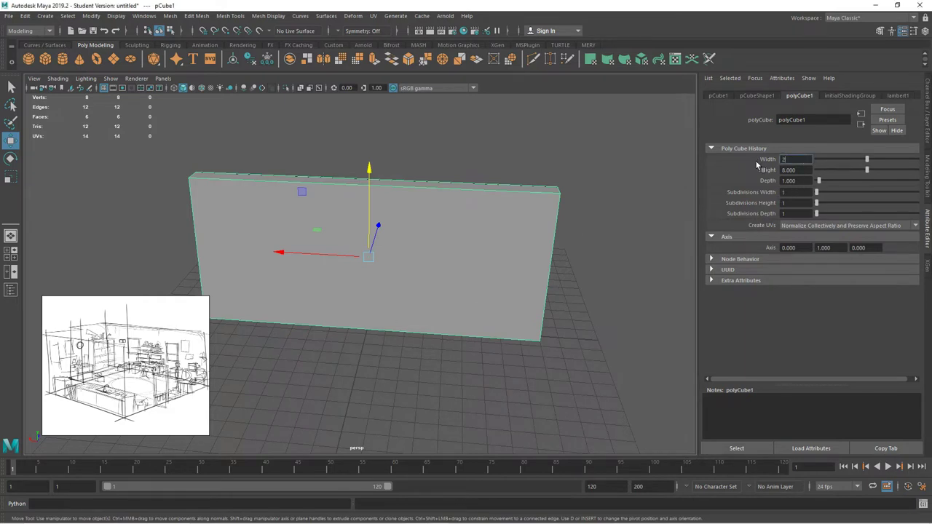
{"action": "type", "text": "0"}
{"action": "key", "text": "Return"}
Move the wall back along Z to the far edge of the grid.
{"action": "left_click_drag", "start_coordinate": [367, 290], "coordinate": [310, 299], "text": "alt"}
{"action": "left_click_drag", "start_coordinate": [371, 246], "coordinate": [469, 203]}
{"action": "left_click_drag", "start_coordinate": [389, 329], "coordinate": [442, 328], "text": "alt"}
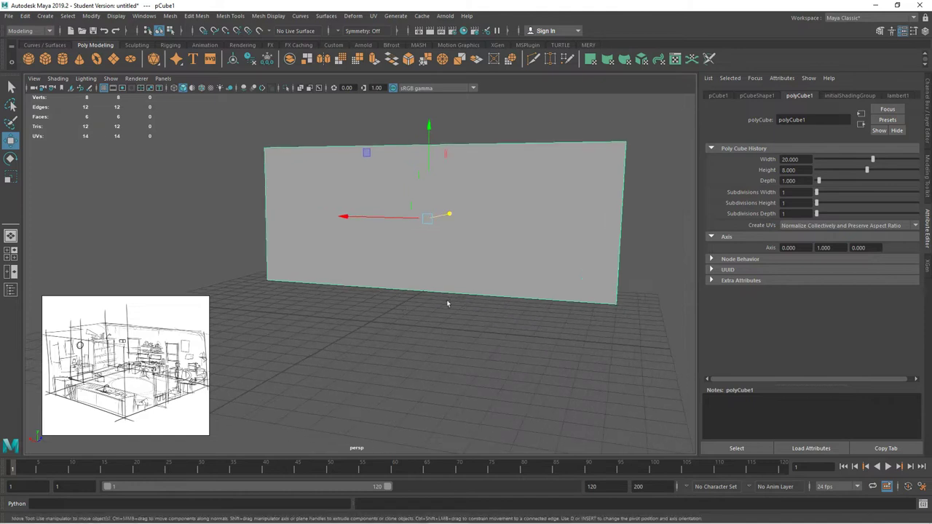
Try to adjust the vertices at one end of the wall, undo it, and return the wall to object mode.
{"action": "right_click_drag", "start_coordinate": [535, 224], "coordinate": [495, 225]}
{"action": "left_click_drag", "start_coordinate": [641, 141], "coordinate": [590, 341]}
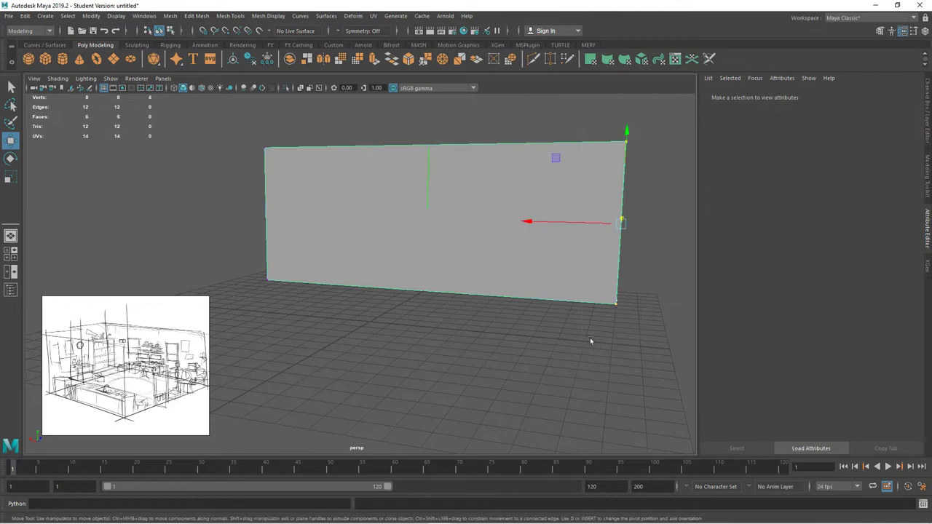
{"action": "mouse_move", "coordinate": [603, 223]}
{"action": "left_mouse_down"}
{"action": "mouse_move", "coordinate": [656, 222]}
{"action": "mouse_move", "coordinate": [597, 221]}
{"action": "mouse_move", "coordinate": [621, 220]}
{"action": "mouse_move", "coordinate": [605, 218]}
{"action": "left_mouse_up"}
{"action": "key", "text": "ctrl+z"}
{"action": "key", "text": "ctrl+z"}
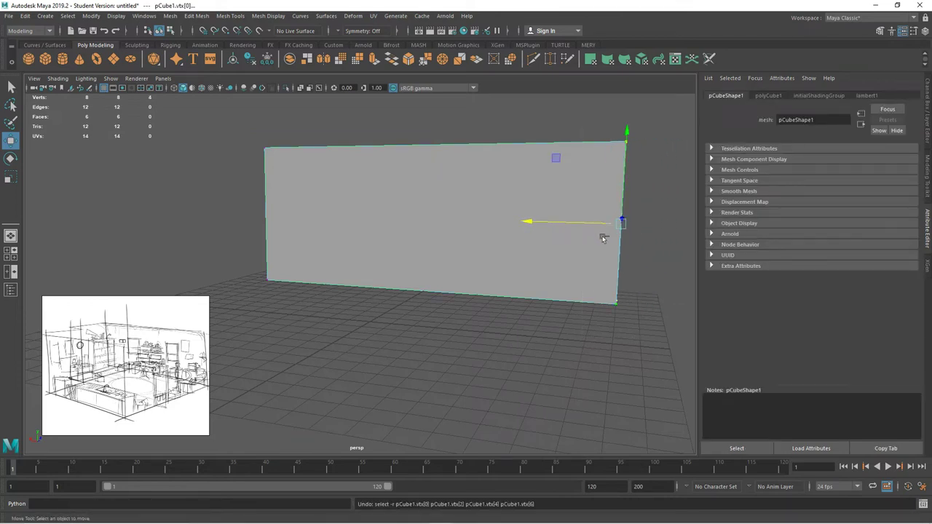
{"action": "left_click_drag", "start_coordinate": [572, 298], "coordinate": [575, 336], "text": "alt"}
{"action": "right_click_drag", "start_coordinate": [591, 247], "coordinate": [613, 229]}
{"action": "left_click_drag", "start_coordinate": [613, 229], "coordinate": [243, 234], "text": "alt"}
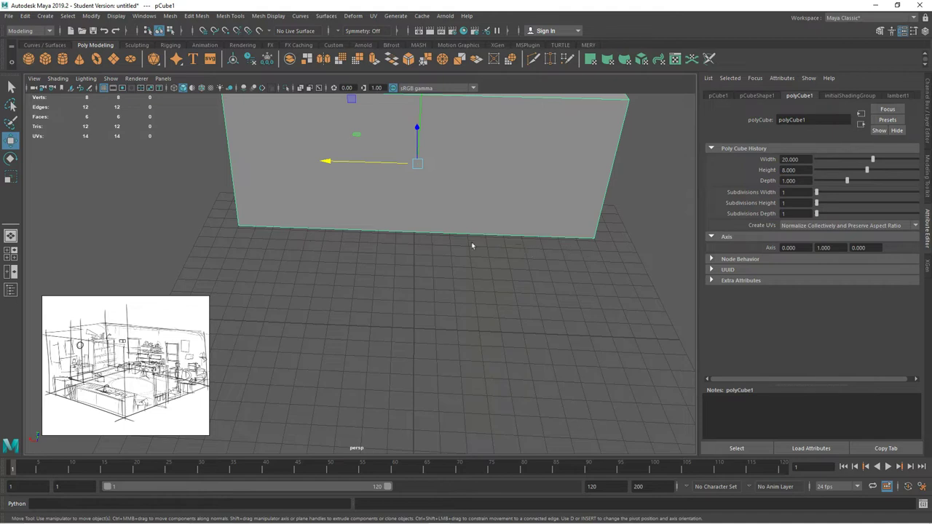
{"action": "left_click", "coordinate": [622, 254]}
{"action": "key", "text": "ctrl+z"}
{"action": "left_click_drag", "start_coordinate": [570, 260], "coordinate": [273, 310], "text": "alt"}
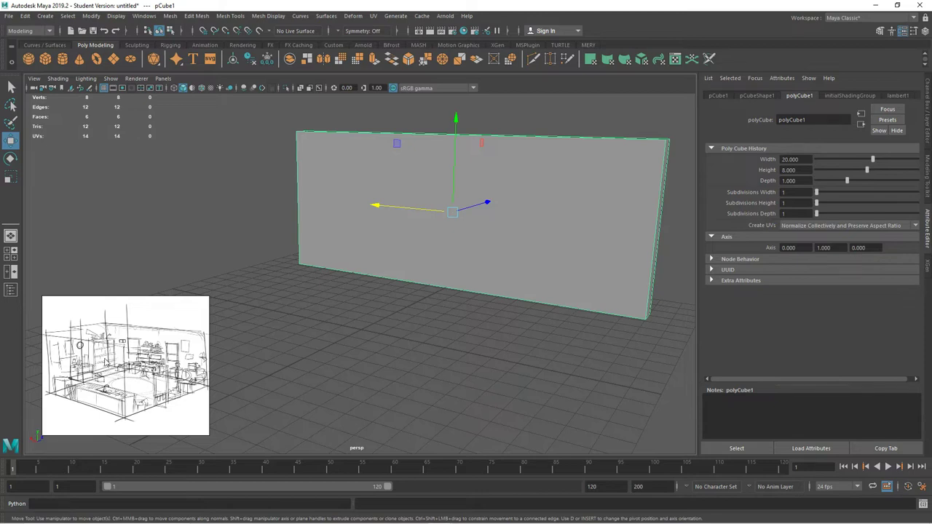
{"action": "right_click_drag", "start_coordinate": [329, 329], "coordinate": [299, 328], "text": "alt"}
{"action": "middle_click_drag", "start_coordinate": [300, 328], "coordinate": [318, 323], "text": "alt"}
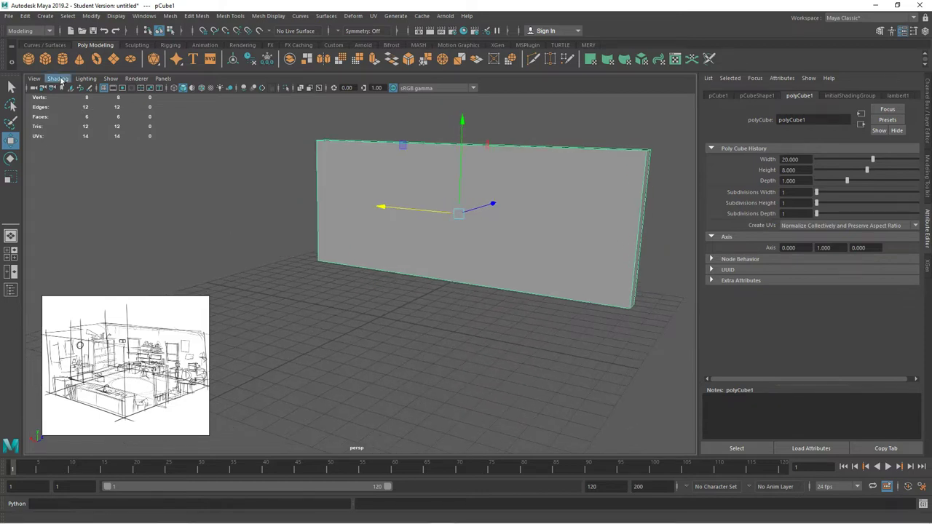
Create a second polygon cube at the origin and set its depth to 5.
{"action": "left_click", "coordinate": [45, 60]}
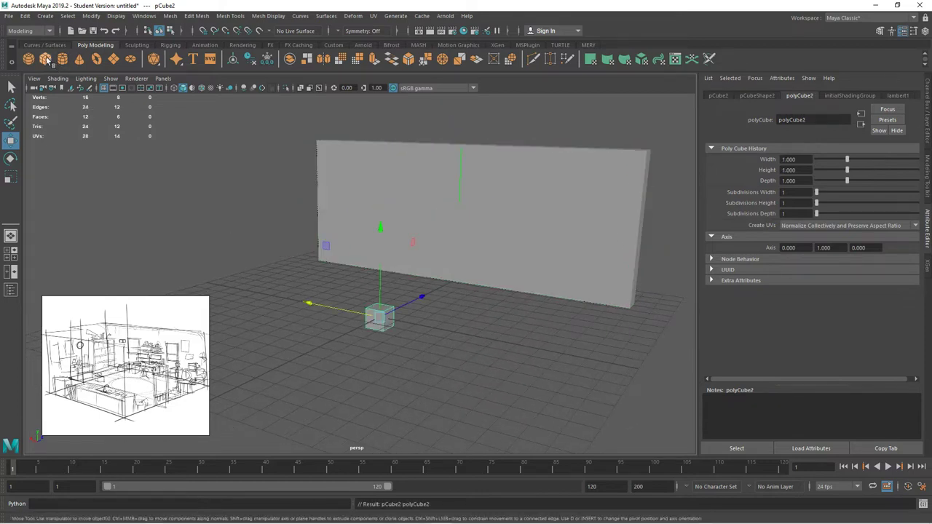
{"action": "left_click_drag", "start_coordinate": [383, 358], "coordinate": [359, 348], "text": "alt"}
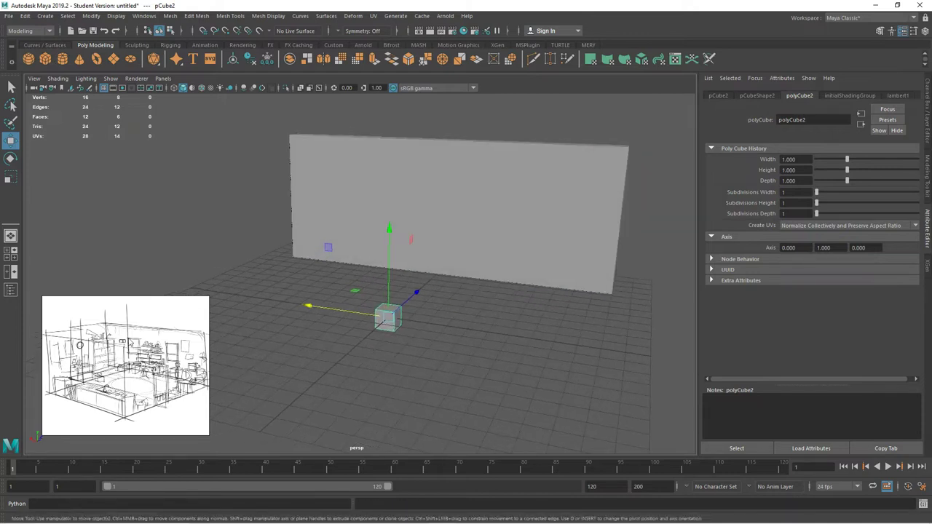
{"action": "left_click", "coordinate": [802, 181]}
{"action": "type", "text": "5"}
{"action": "key", "text": "Return"}
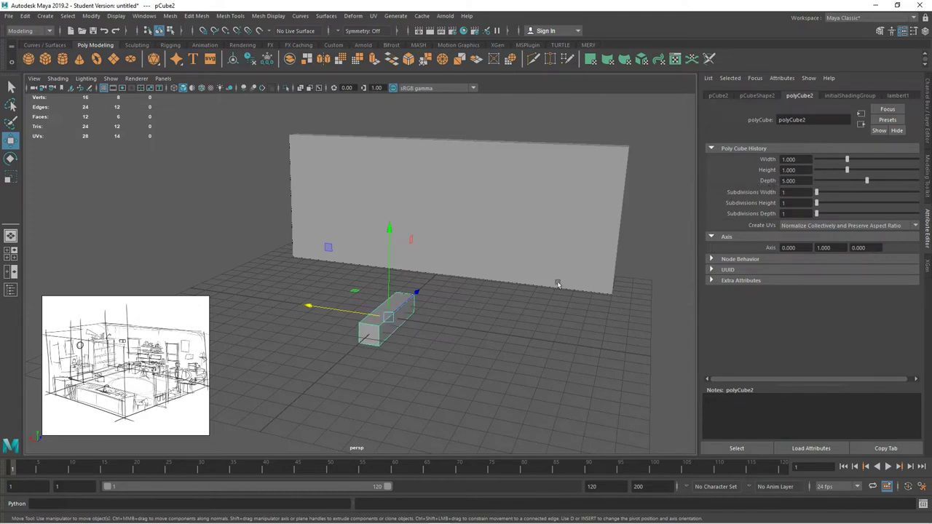
Set the second cube's depth and height to 8.
{"action": "left_click", "coordinate": [796, 181]}
{"action": "type", "text": "8"}
{"action": "key", "text": "Return"}
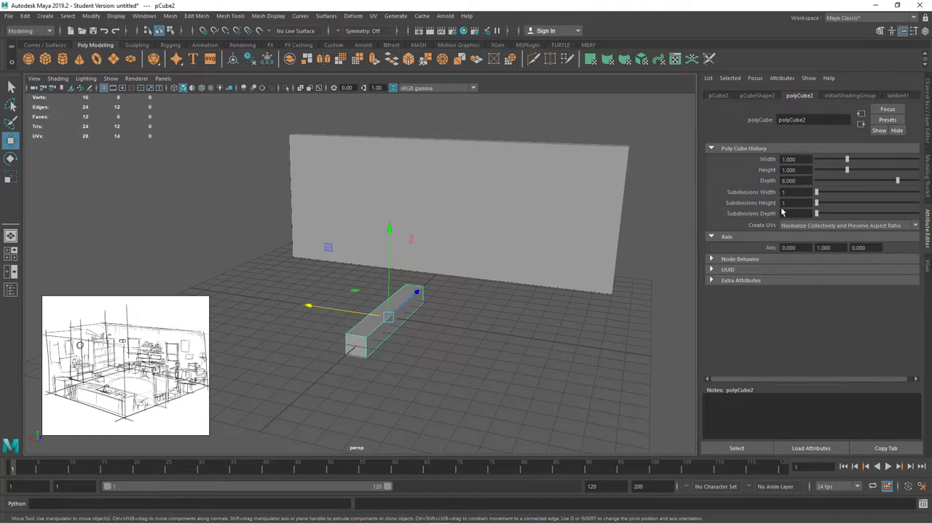
{"action": "left_click", "coordinate": [798, 169]}
{"action": "type", "text": "8"}
{"action": "key", "text": "Return"}
Raise the second block onto the grid and move it back along Z until it meets the long wall.
{"action": "left_click_drag", "start_coordinate": [399, 241], "coordinate": [400, 152]}
{"action": "left_click_drag", "start_coordinate": [455, 232], "coordinate": [386, 235], "text": "alt"}
{"action": "left_click_drag", "start_coordinate": [397, 236], "coordinate": [467, 224]}
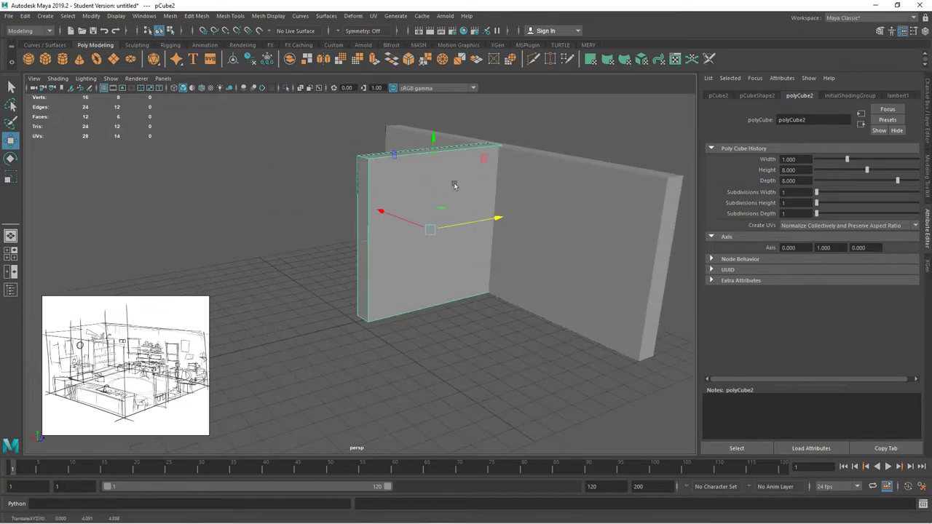
{"action": "left_click_drag", "start_coordinate": [432, 165], "coordinate": [431, 166]}
{"action": "left_click_drag", "start_coordinate": [496, 240], "coordinate": [551, 243], "text": "alt"}
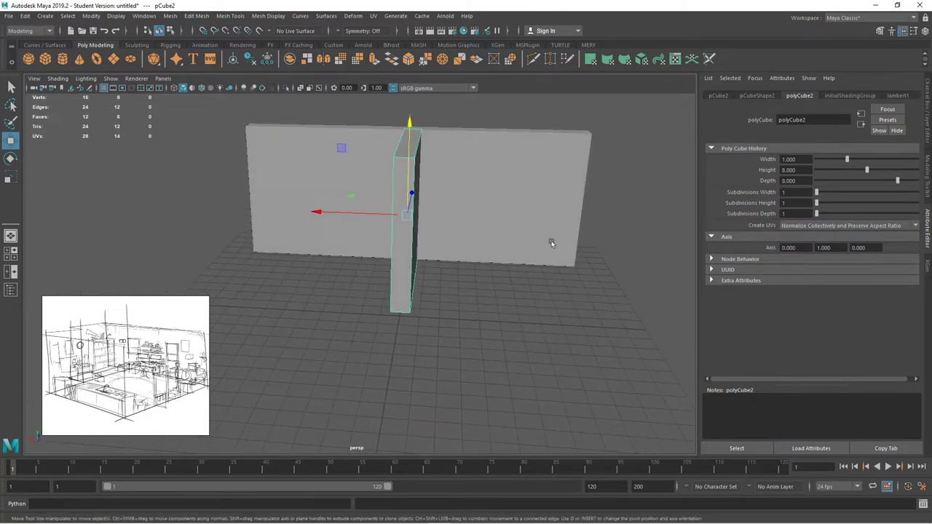
Move the short wall along X to the end of the long wall so the two form a corner.
{"action": "left_click", "coordinate": [16, 143]}
{"action": "left_click_drag", "start_coordinate": [334, 214], "coordinate": [164, 209]}
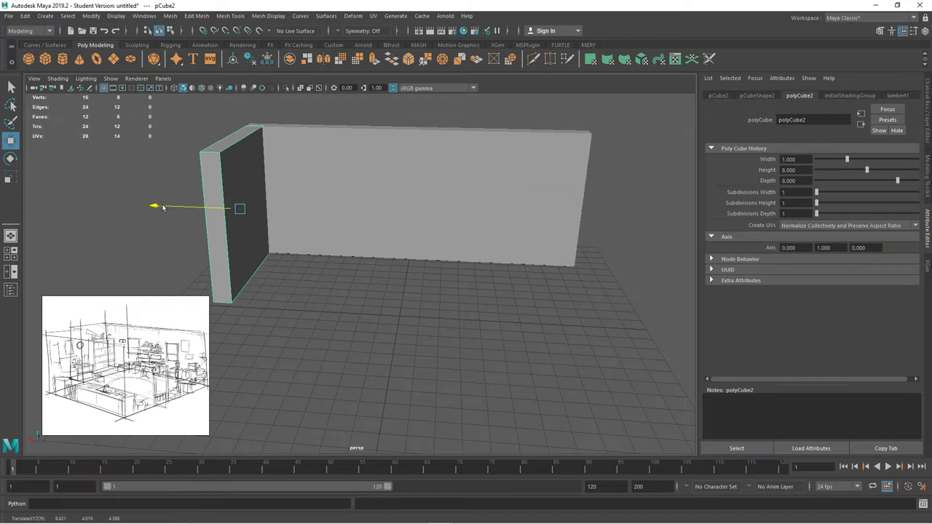
Examine from several angles how the short wall meets the long wall and compare the corner with the reference sketch.
{"action": "left_click", "coordinate": [302, 280]}
{"action": "left_click_drag", "start_coordinate": [302, 281], "coordinate": [386, 321], "text": "alt"}
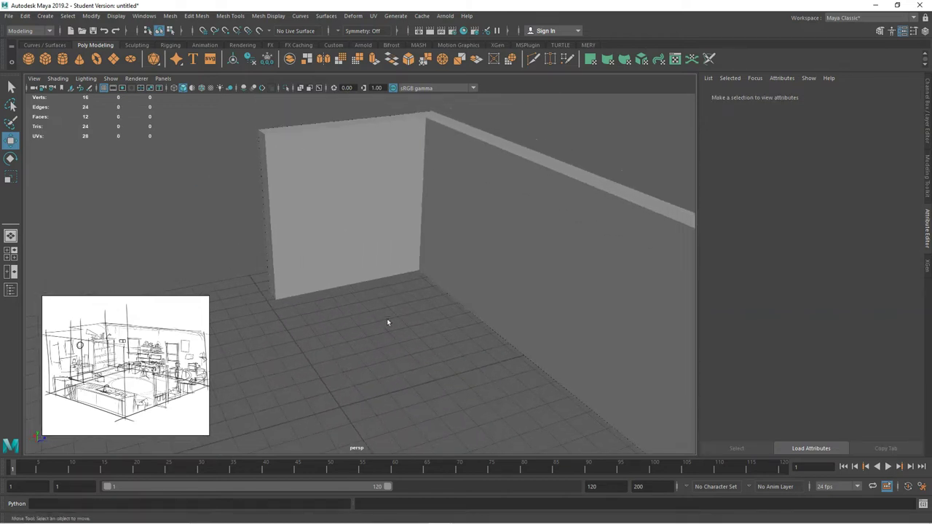
{"action": "left_click", "coordinate": [369, 270]}
{"action": "left_click_drag", "start_coordinate": [370, 270], "coordinate": [236, 252], "text": "alt"}
{"action": "left_click", "coordinate": [346, 259]}
{"action": "left_click_drag", "start_coordinate": [346, 259], "coordinate": [409, 214], "text": "alt"}
{"action": "left_click", "coordinate": [326, 283]}
{"action": "left_click", "coordinate": [385, 308]}
{"action": "left_click_drag", "start_coordinate": [384, 308], "coordinate": [412, 316], "text": "alt"}
{"action": "right_click_drag", "start_coordinate": [412, 316], "coordinate": [292, 288], "text": "alt"}
{"action": "left_click_drag", "start_coordinate": [292, 290], "coordinate": [364, 308], "text": "alt"}
{"action": "left_click", "coordinate": [322, 254]}
{"action": "left_click_drag", "start_coordinate": [323, 254], "coordinate": [412, 335], "text": "alt"}
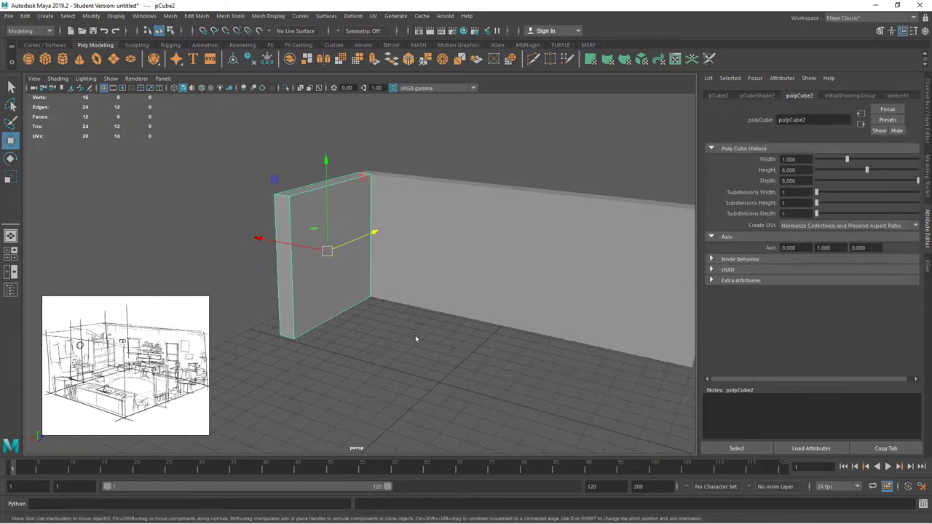
{"action": "middle_click_drag", "start_coordinate": [415, 335], "coordinate": [349, 308], "text": "alt"}
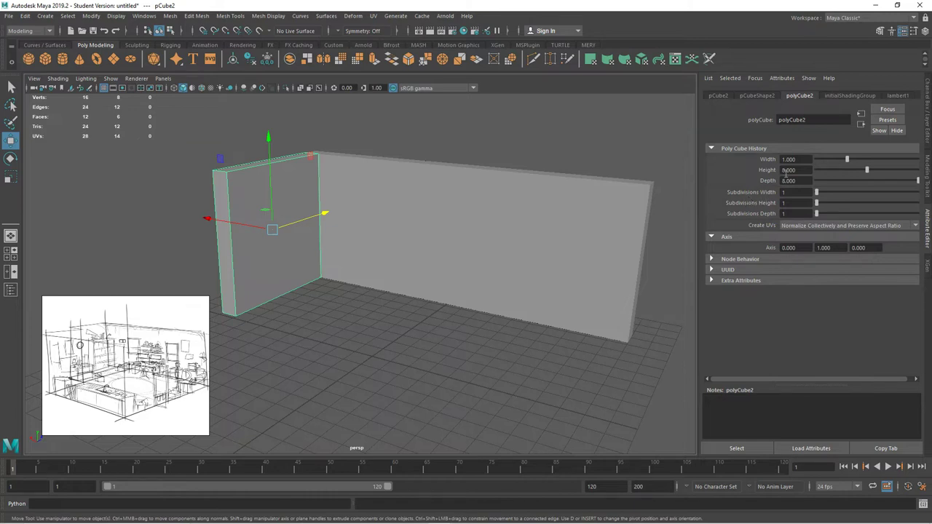
{"action": "middle_click_drag", "start_coordinate": [355, 326], "coordinate": [384, 301], "text": "alt"}
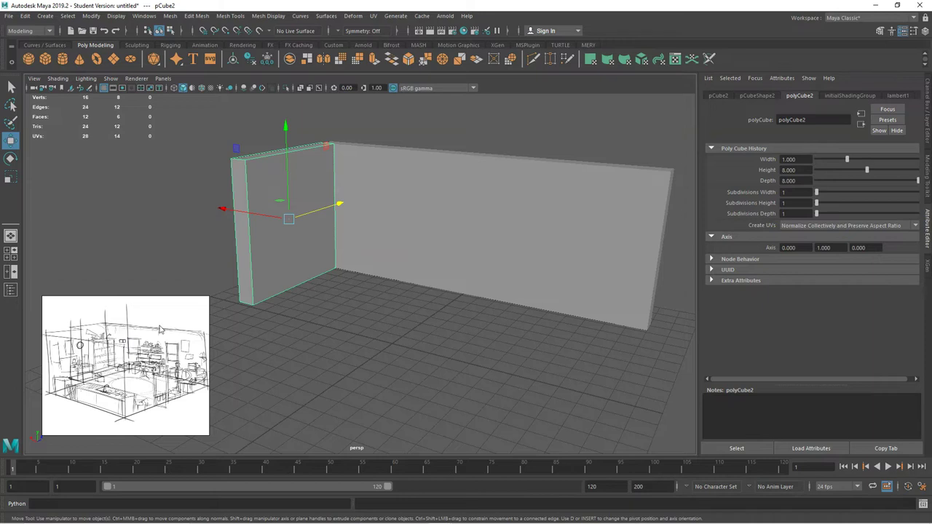
Duplicate the short wall in object mode.
{"action": "right_click", "coordinate": [272, 197]}
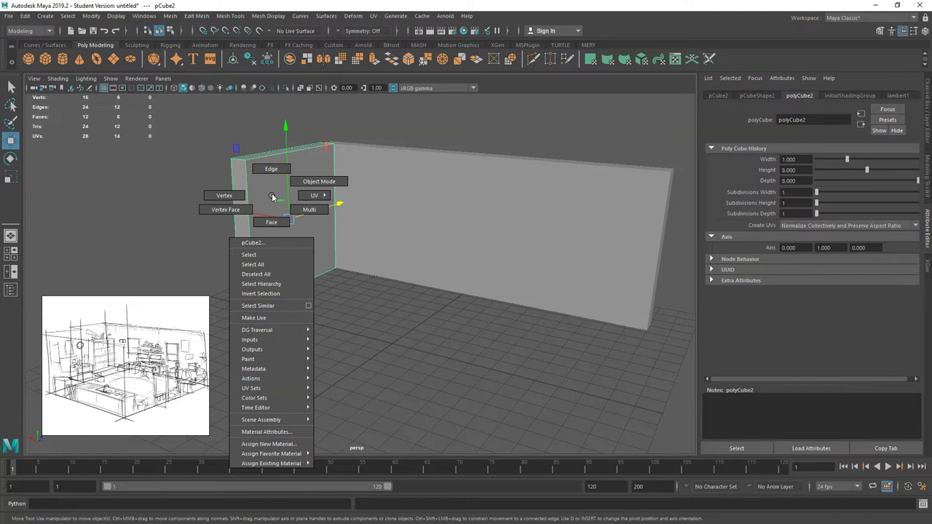
{"action": "left_click", "coordinate": [313, 182]}
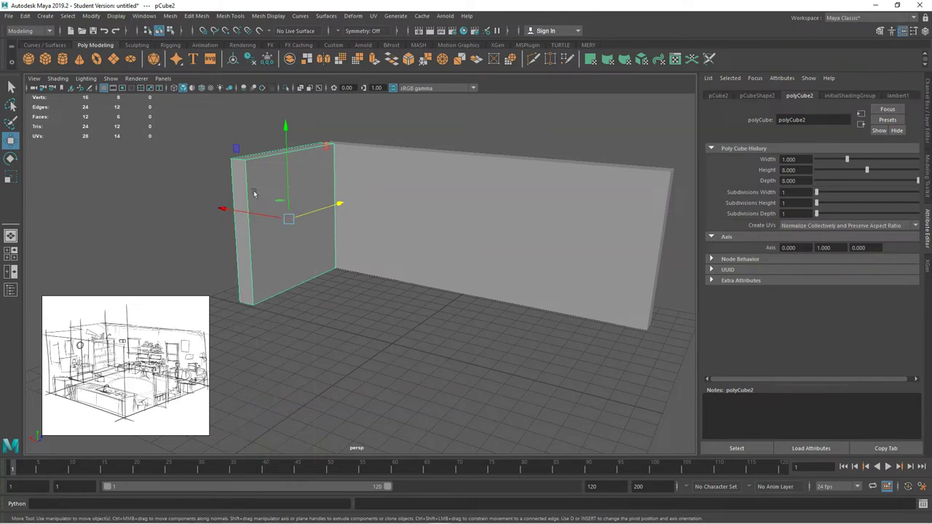
{"action": "key", "text": "ctrl+d"}
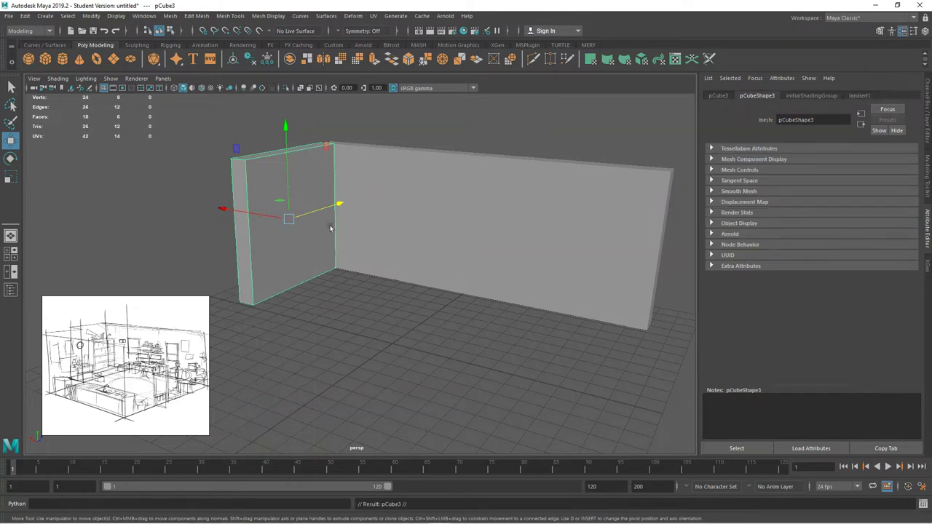
Try rotating the duplicated wall about its vertical axis, and undo the rotation.
{"action": "left_click", "coordinate": [10, 159]}
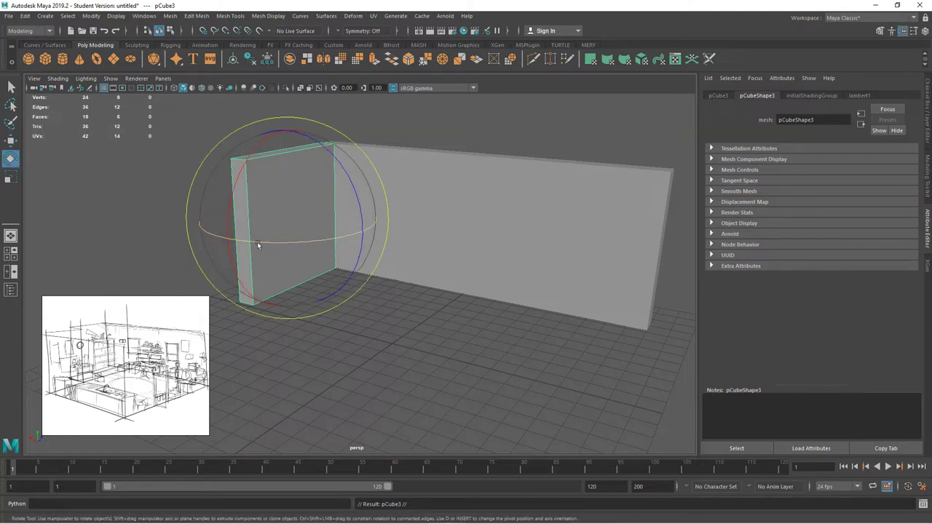
{"action": "left_click_drag", "start_coordinate": [267, 240], "coordinate": [298, 234]}
{"action": "key", "text": "ctrl+z"}
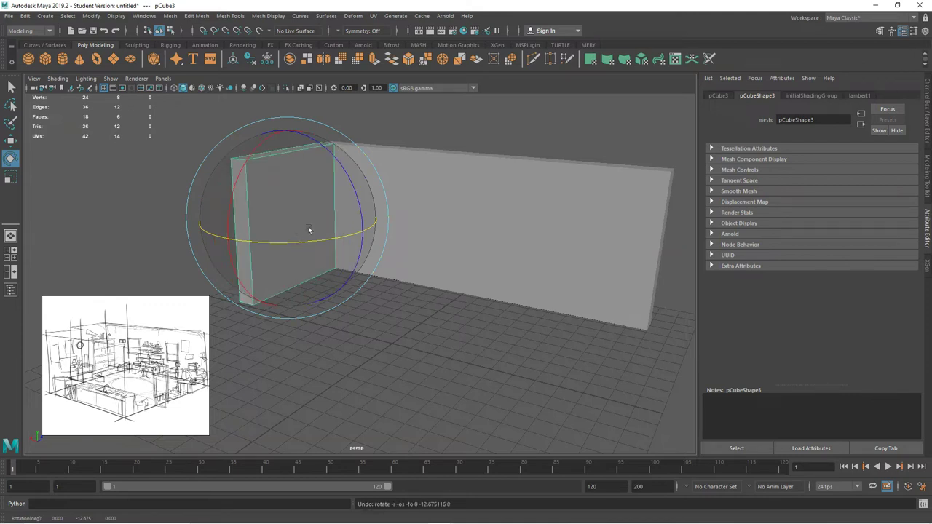
Rotate the duplicated short wall perpendicular to the original and move it against the original's free end.
{"action": "left_click_drag", "start_coordinate": [318, 239], "coordinate": [279, 245]}
{"action": "left_click_drag", "start_coordinate": [332, 308], "coordinate": [313, 284], "text": "alt"}
{"action": "left_click", "coordinate": [11, 142]}
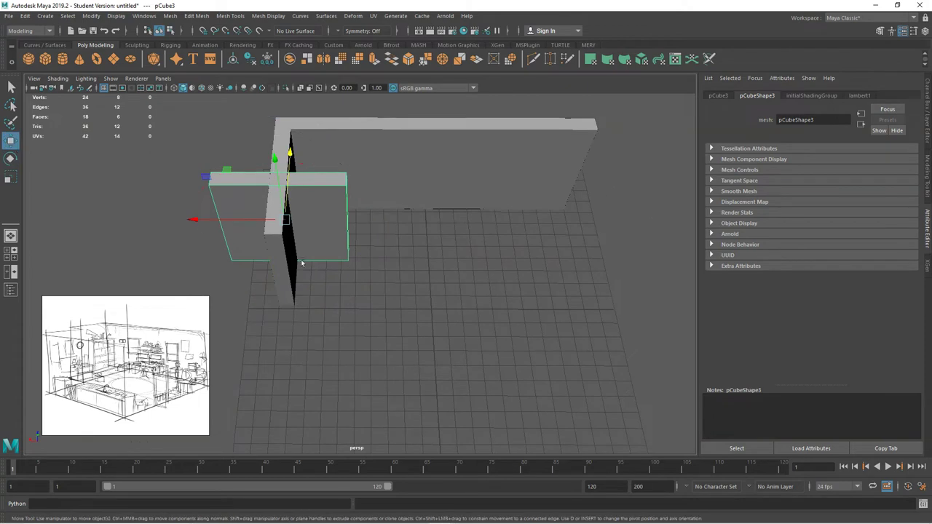
{"action": "left_click_drag", "start_coordinate": [287, 176], "coordinate": [274, 230]}
{"action": "left_click_drag", "start_coordinate": [247, 282], "coordinate": [304, 282]}
{"action": "left_click_drag", "start_coordinate": [318, 321], "coordinate": [326, 289], "text": "alt"}
{"action": "left_click_drag", "start_coordinate": [418, 257], "coordinate": [345, 237], "text": "alt"}
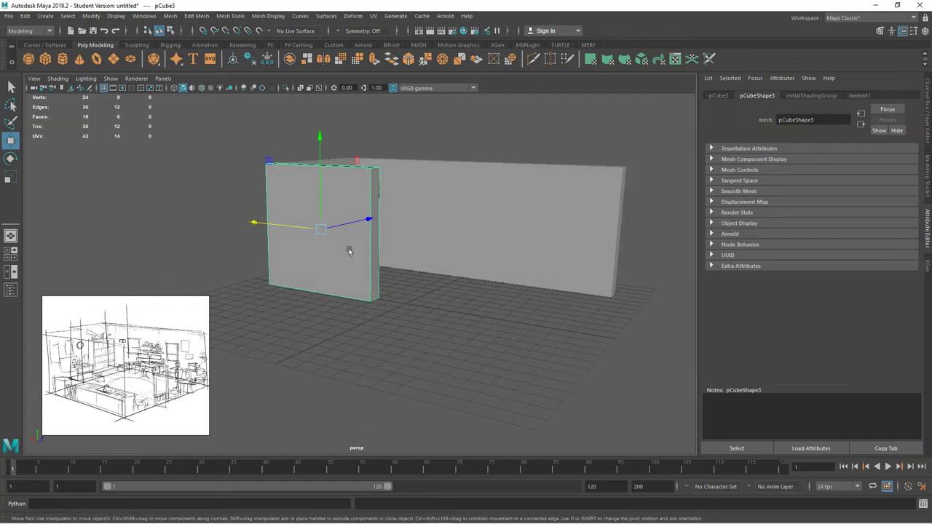
Shorten the rotated wall into a narrow return by moving its end face inward along its length.
{"action": "right_click", "coordinate": [374, 208]}
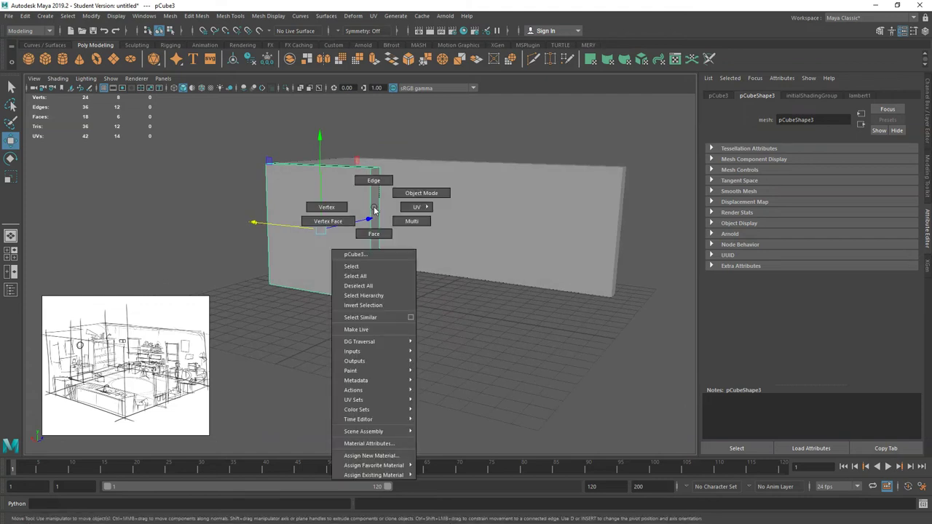
{"action": "left_click", "coordinate": [374, 234]}
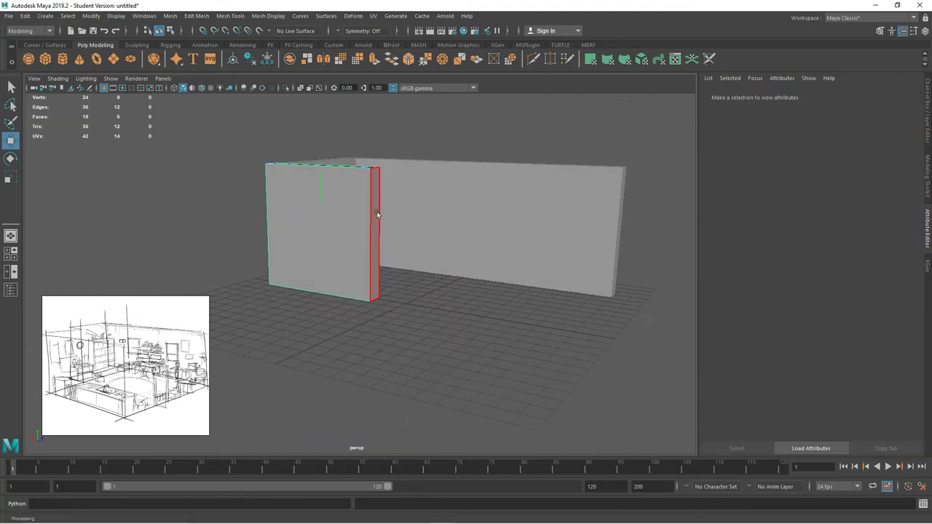
{"action": "left_click", "coordinate": [376, 210]}
{"action": "left_click_drag", "start_coordinate": [339, 226], "coordinate": [284, 223]}
{"action": "left_click_drag", "start_coordinate": [393, 257], "coordinate": [367, 264], "text": "alt"}
{"action": "scroll", "coordinate": [367, 263], "scroll_direction": "down", "scroll_amount": 2}
{"action": "right_click_drag", "start_coordinate": [366, 265], "coordinate": [372, 270], "text": "alt"}
Try lowering the top face of the narrow return wall, and undo the change.
{"action": "left_click", "coordinate": [310, 182]}
{"action": "left_click_drag", "start_coordinate": [310, 145], "coordinate": [311, 209]}
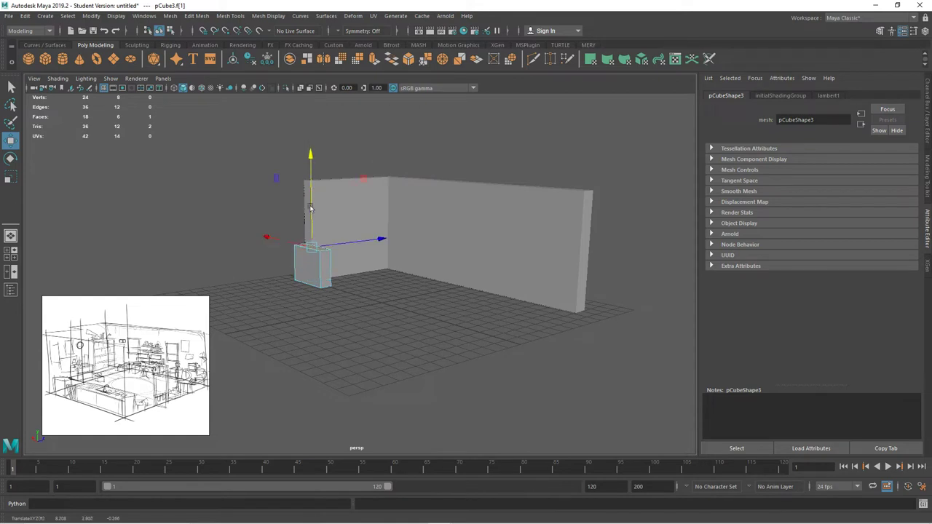
{"action": "key", "text": "ctrl+z"}
Duplicate the original short wall in object mode and move the copy to the outer end of the narrow return, forming a stepped side.
{"action": "left_click", "coordinate": [366, 295]}
{"action": "right_click_drag", "start_coordinate": [318, 231], "coordinate": [364, 217]}
{"action": "left_click_drag", "start_coordinate": [362, 277], "coordinate": [426, 294], "text": "alt"}
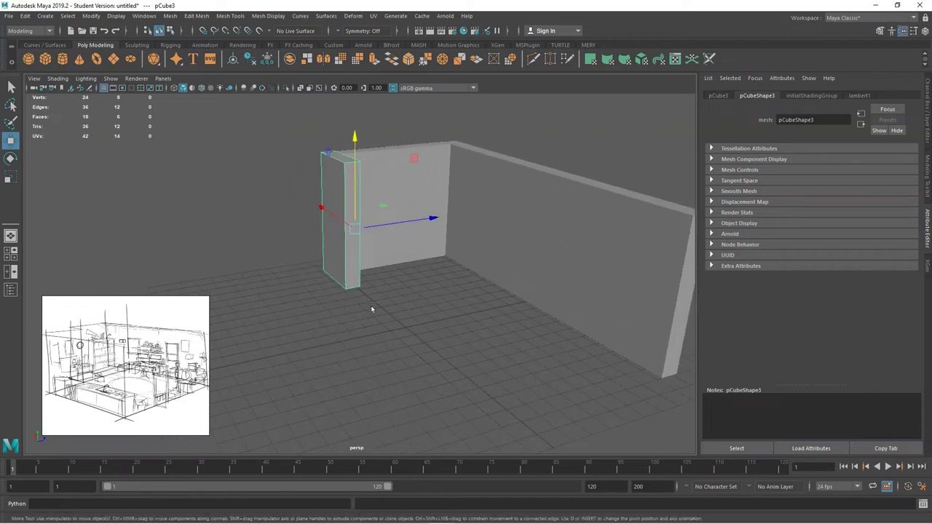
{"action": "left_click", "coordinate": [369, 191]}
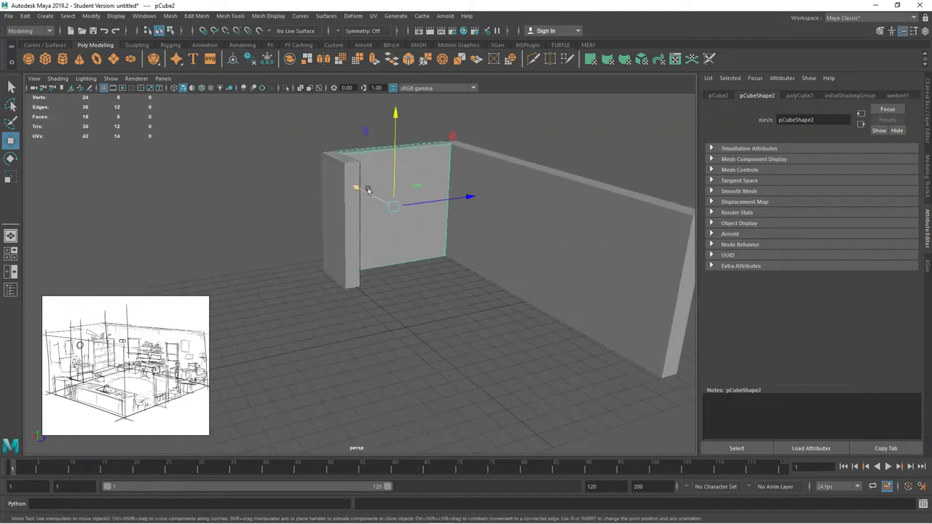
{"action": "key", "text": "ctrl+d"}
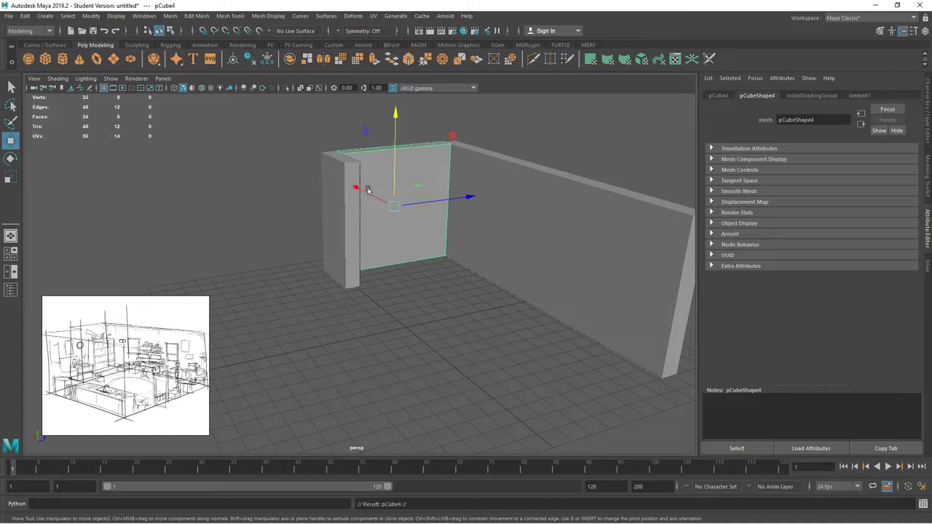
{"action": "left_click_drag", "start_coordinate": [341, 232], "coordinate": [423, 277], "text": "alt"}
{"action": "left_click_drag", "start_coordinate": [296, 190], "coordinate": [332, 200]}
{"action": "left_click_drag", "start_coordinate": [383, 173], "coordinate": [338, 235]}
{"action": "left_click_drag", "start_coordinate": [276, 263], "coordinate": [272, 268]}
{"action": "right_click_drag", "start_coordinate": [346, 183], "coordinate": [382, 168]}
{"action": "left_click", "coordinate": [388, 264]}
Turn on wireframe on shaded in the perspective view so the wall edges show.
{"action": "left_click_drag", "start_coordinate": [388, 264], "coordinate": [335, 269], "text": "alt"}
{"action": "middle_click_drag", "start_coordinate": [334, 269], "coordinate": [333, 268], "text": "alt"}
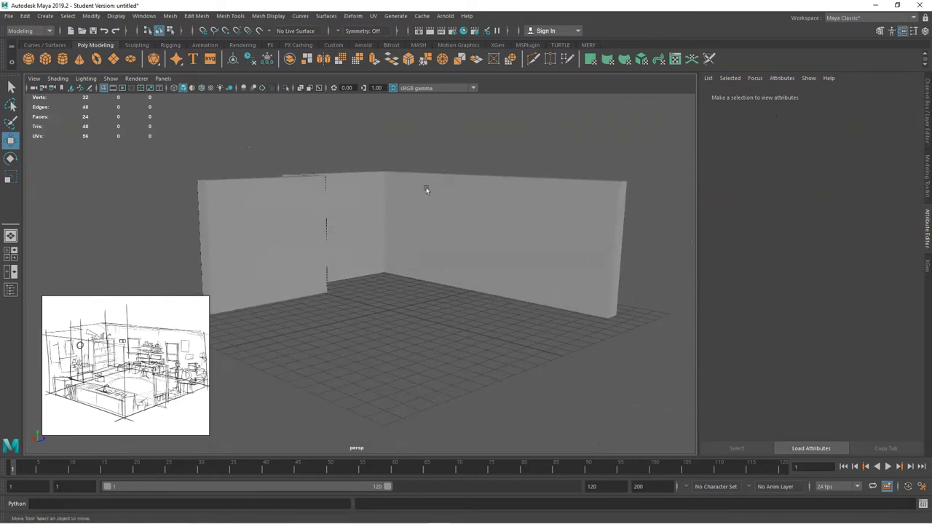
{"action": "right_click_drag", "start_coordinate": [355, 245], "coordinate": [411, 266], "text": "alt"}
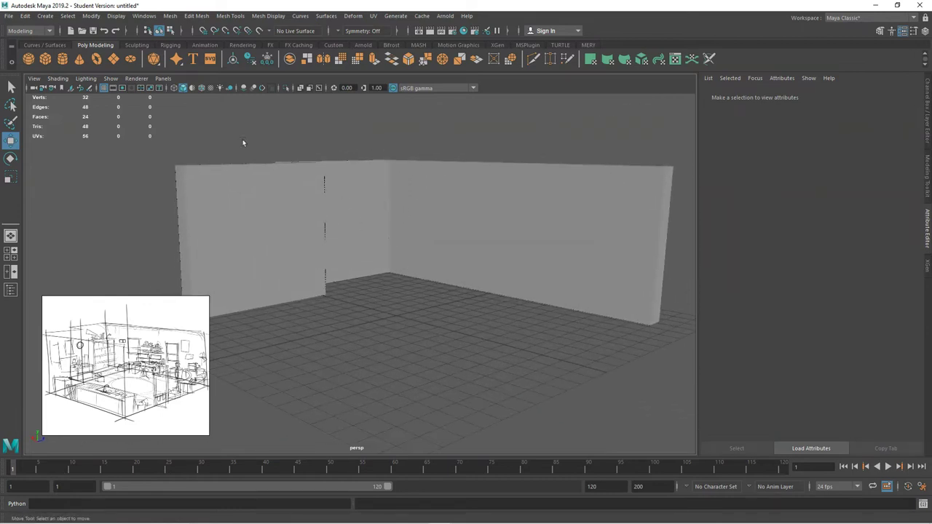
{"action": "left_click", "coordinate": [201, 88]}
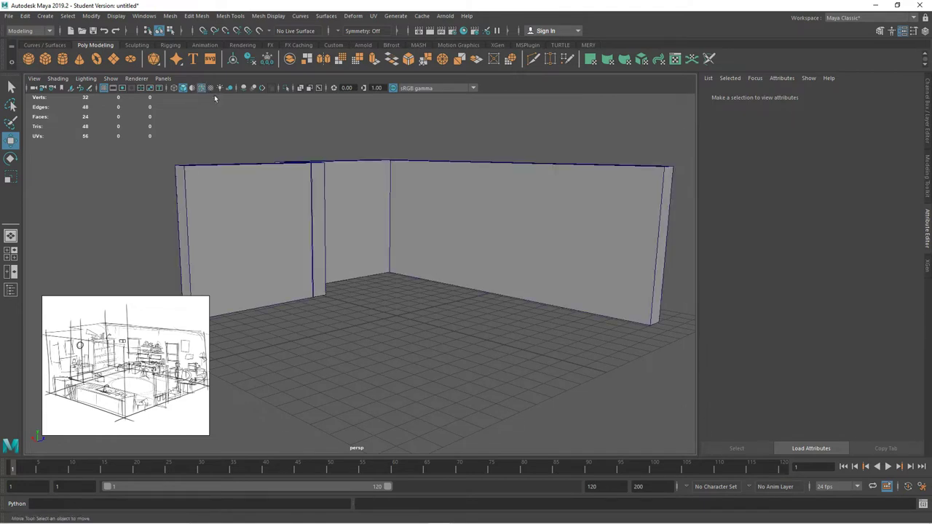
{"action": "left_click_drag", "start_coordinate": [387, 273], "coordinate": [249, 290], "text": "alt"}
Duplicate the long wall and move the copy across the grid to the opposite side of the room.
{"action": "left_click", "coordinate": [481, 218]}
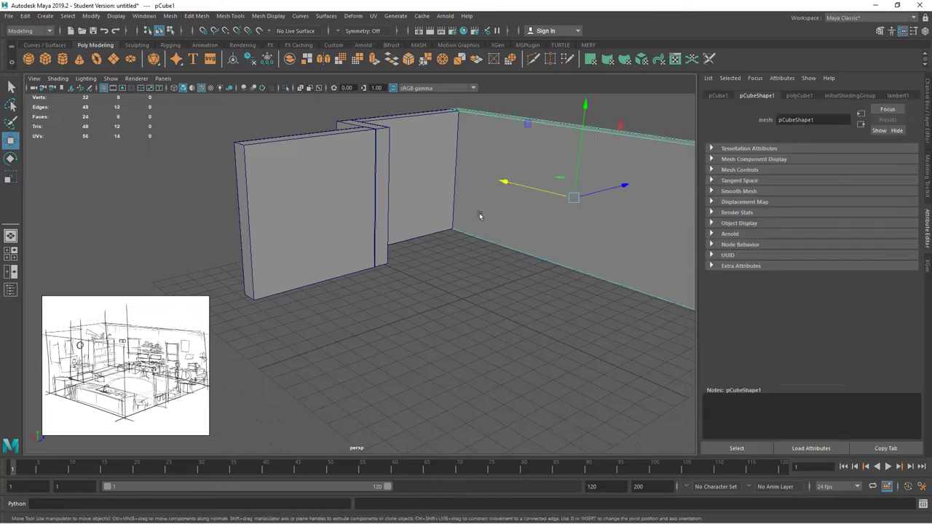
{"action": "left_click_drag", "start_coordinate": [479, 213], "coordinate": [354, 280], "text": "alt"}
{"action": "left_click_drag", "start_coordinate": [488, 206], "coordinate": [343, 227], "text": "shift"}
{"action": "left_click_drag", "start_coordinate": [388, 284], "coordinate": [472, 271], "text": "alt"}
Select only the overhanging end face of the copied long wall and move it inward to the outside of the stepped side wall.
{"action": "right_click_drag", "start_coordinate": [321, 194], "coordinate": [322, 222]}
{"action": "left_click_drag", "start_coordinate": [322, 222], "coordinate": [374, 247], "text": "alt"}
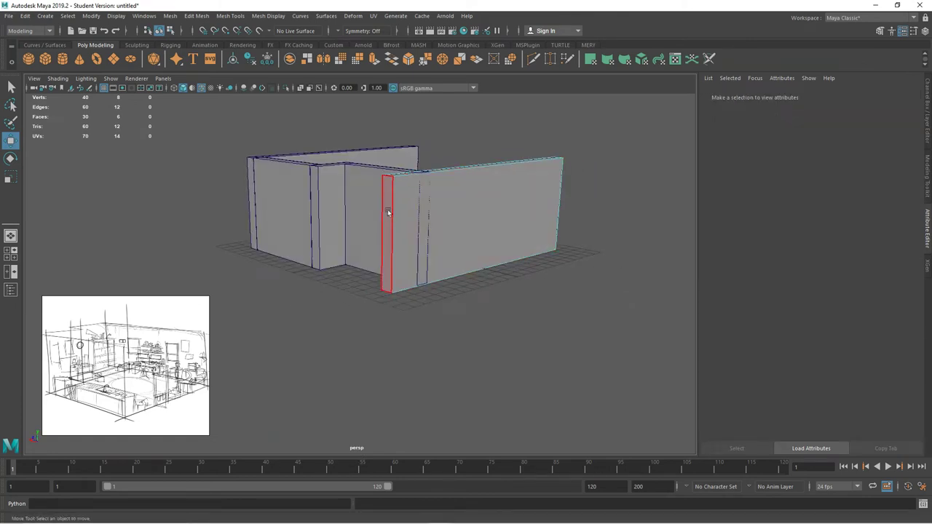
{"action": "left_click", "coordinate": [388, 209]}
{"action": "left_click_drag", "start_coordinate": [387, 209], "coordinate": [374, 239], "text": "alt"}
{"action": "left_click_drag", "start_coordinate": [363, 281], "coordinate": [241, 183]}
{"action": "key", "text": "ctrl+z"}
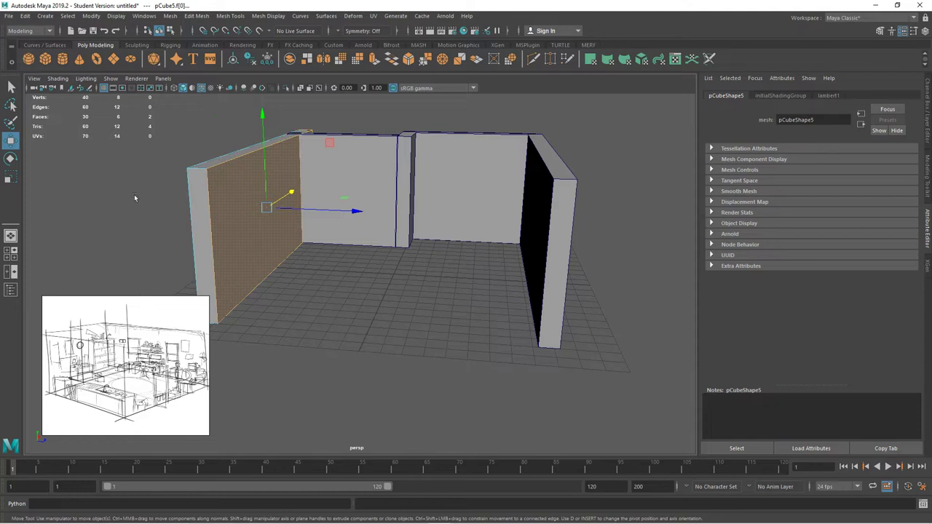
{"action": "left_click", "coordinate": [245, 198], "text": "ctrl"}
{"action": "left_click_drag", "start_coordinate": [294, 293], "coordinate": [454, 292], "text": "alt"}
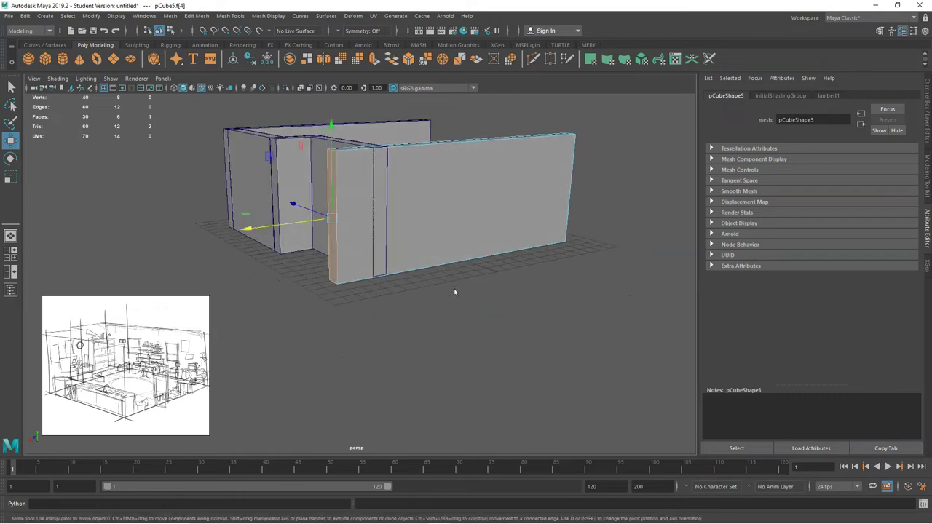
{"action": "left_click", "coordinate": [419, 231]}
{"action": "left_click_drag", "start_coordinate": [431, 218], "coordinate": [441, 230], "text": "alt"}
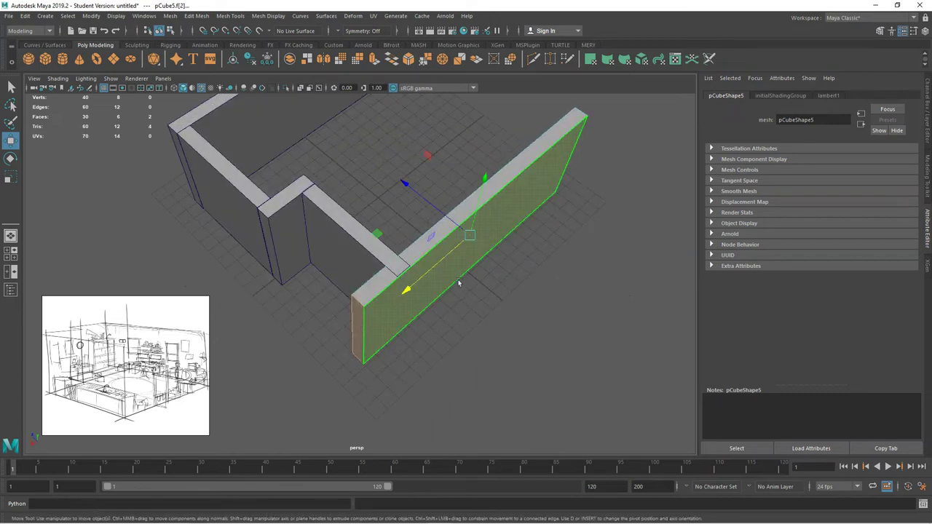
{"action": "left_click", "coordinate": [442, 234], "text": "shift"}
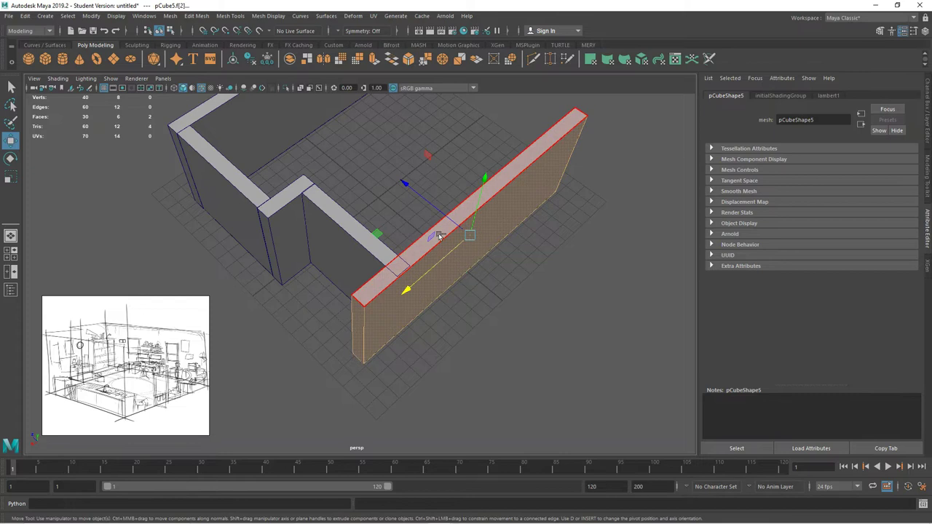
{"action": "left_click", "coordinate": [515, 225], "text": "shift"}
{"action": "left_click_drag", "start_coordinate": [514, 240], "coordinate": [510, 219], "text": "alt"}
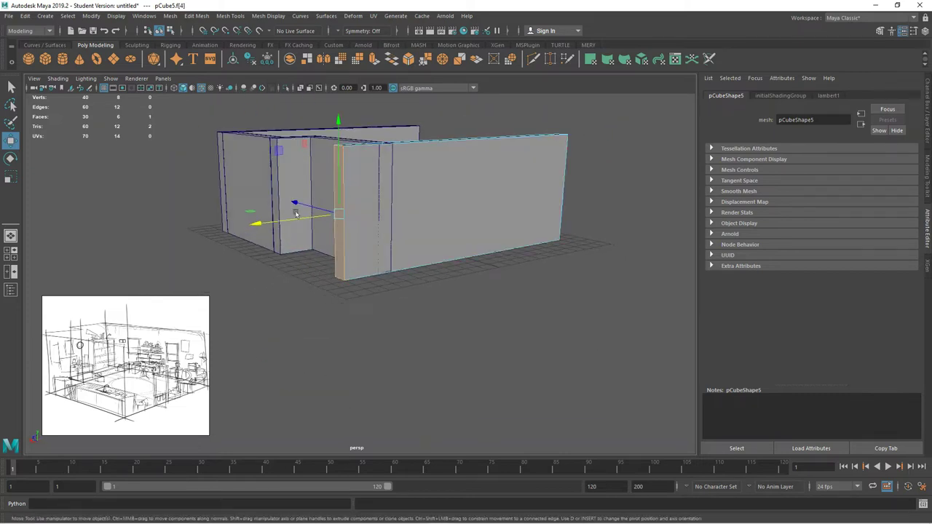
{"action": "left_click_drag", "start_coordinate": [296, 216], "coordinate": [347, 213]}
{"action": "left_click", "coordinate": [444, 287]}
Duplicate the copied long wall in object mode and rotate the new wall about its vertical axis until it is perpendicular.
{"action": "left_click_drag", "start_coordinate": [443, 287], "coordinate": [335, 284], "text": "alt"}
{"action": "middle_click_drag", "start_coordinate": [394, 281], "coordinate": [319, 292], "text": "alt"}
{"action": "right_click_drag", "start_coordinate": [326, 235], "coordinate": [358, 225]}
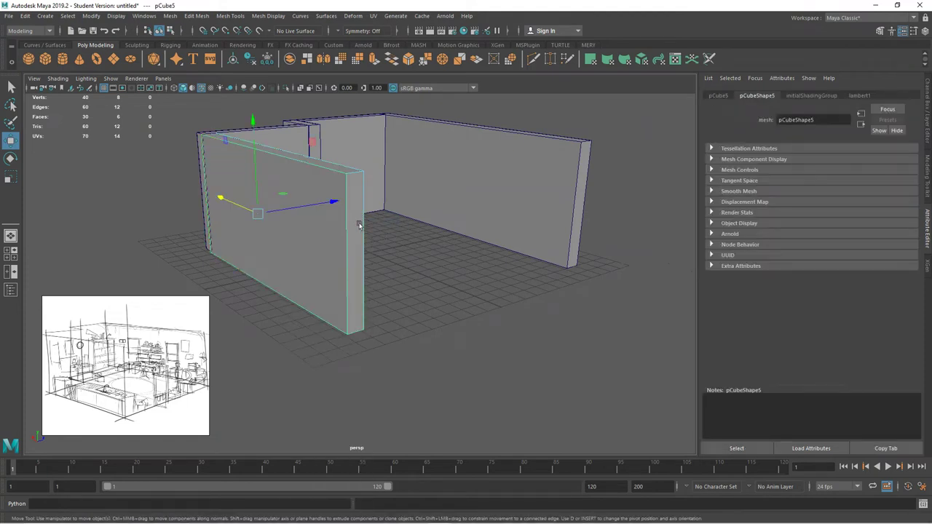
{"action": "left_click_drag", "start_coordinate": [320, 164], "coordinate": [394, 254], "text": "alt"}
{"action": "key", "text": "ctrl+d"}
{"action": "left_click", "coordinate": [11, 158]}
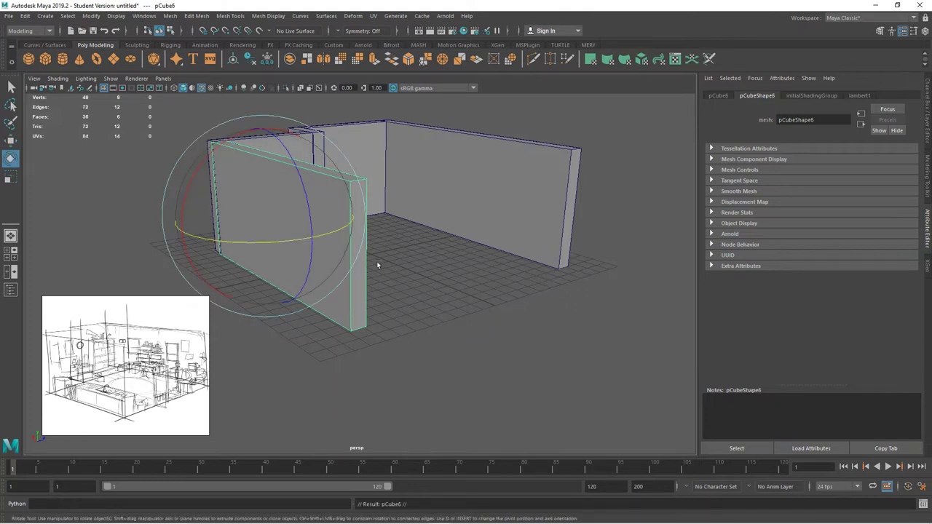
{"action": "left_click_drag", "start_coordinate": [337, 233], "coordinate": [367, 311]}
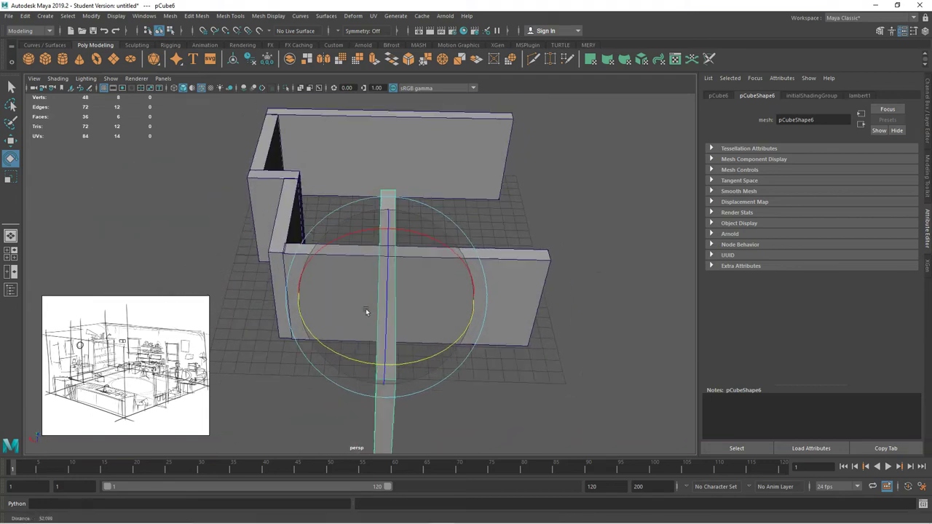
{"action": "right_click_drag", "start_coordinate": [366, 312], "coordinate": [268, 284], "text": "alt"}
Move the rotated wall to the open side so it closes the room between the two long walls.
{"action": "key", "text": "w"}
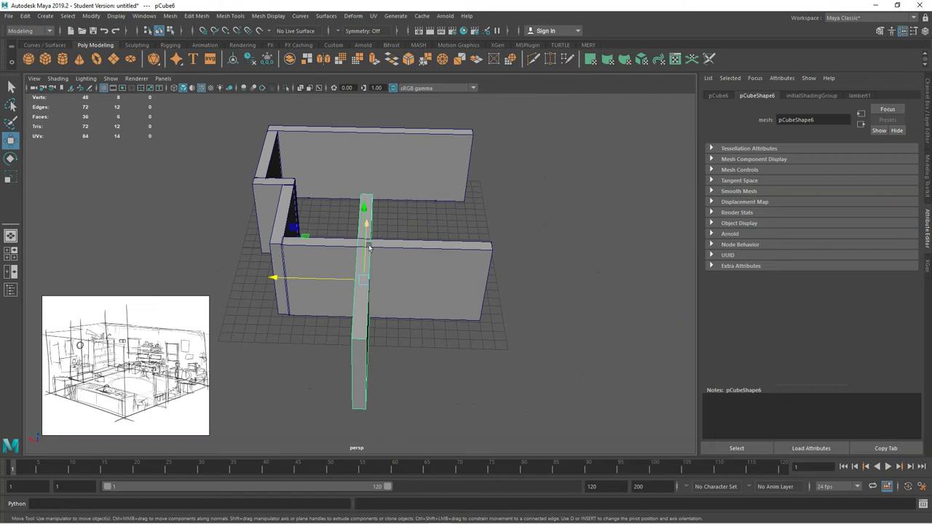
{"action": "left_click_drag", "start_coordinate": [369, 264], "coordinate": [357, 267], "text": "alt"}
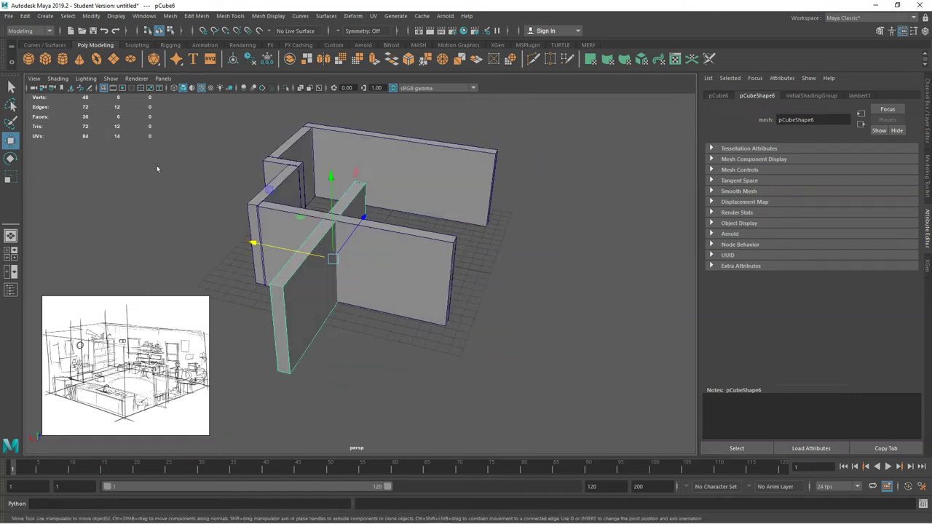
{"action": "left_click_drag", "start_coordinate": [364, 216], "coordinate": [435, 202]}
{"action": "left_click", "coordinate": [512, 266]}
Examine the closed room from several angles, checking how the front walls meet at the corner.
{"action": "left_click_drag", "start_coordinate": [513, 267], "coordinate": [381, 286], "text": "alt"}
{"action": "right_click_drag", "start_coordinate": [381, 286], "coordinate": [420, 269], "text": "alt"}
{"action": "left_click_drag", "start_coordinate": [420, 270], "coordinate": [407, 304], "text": "alt"}
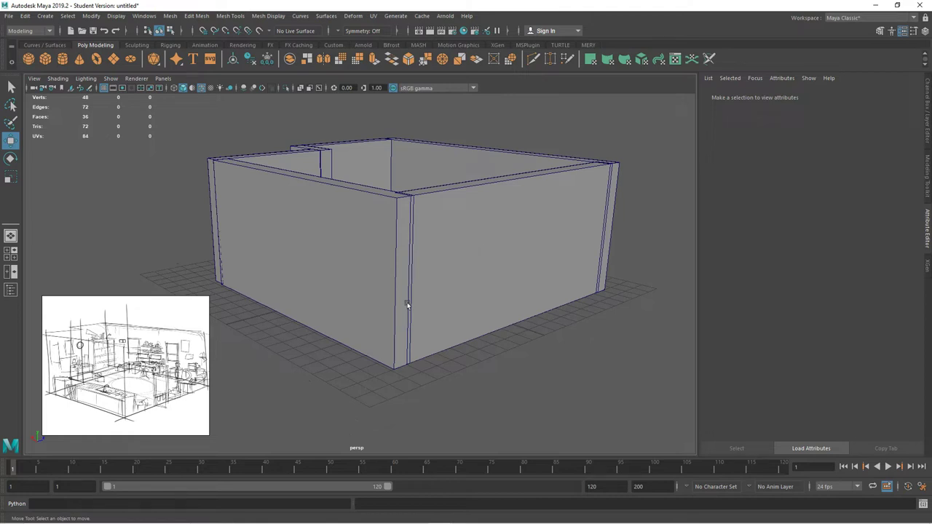
{"action": "left_click_drag", "start_coordinate": [404, 286], "coordinate": [412, 241], "text": "alt"}
{"action": "right_click_drag", "start_coordinate": [412, 241], "coordinate": [401, 310], "text": "alt"}
{"action": "left_click_drag", "start_coordinate": [401, 310], "coordinate": [430, 305], "text": "alt"}
{"action": "right_click_drag", "start_coordinate": [453, 302], "coordinate": [395, 298], "text": "alt"}
{"action": "mouse_move", "coordinate": [396, 300]}
{"action": "left_mouse_down", "text": "alt"}
{"action": "mouse_move", "coordinate": [441, 256]}
{"action": "mouse_move", "coordinate": [427, 308]}
{"action": "mouse_move", "coordinate": [418, 301]}
{"action": "mouse_move", "coordinate": [433, 284]}
{"action": "mouse_move", "coordinate": [400, 294]}
{"action": "left_mouse_up", "text": "alt"}
Compare the front walls and the narrow return with the zoomed reference sketch, picking out each wall in the room.
{"action": "scroll", "coordinate": [115, 392], "scroll_direction": "up", "scroll_amount": 3}
{"action": "mouse_move", "coordinate": [146, 414]}
{"action": "middle_mouse_down"}
{"action": "mouse_move", "coordinate": [125, 374]}
{"action": "mouse_move", "coordinate": [96, 370]}
{"action": "middle_mouse_up"}
{"action": "scroll", "coordinate": [127, 376], "scroll_direction": "down", "scroll_amount": 1}
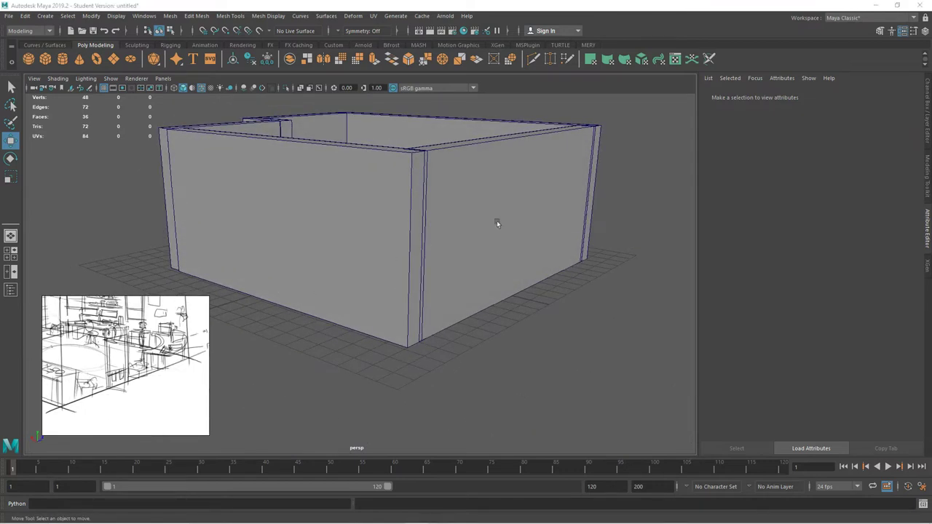
{"action": "left_click_drag", "start_coordinate": [410, 212], "coordinate": [419, 242], "text": "alt"}
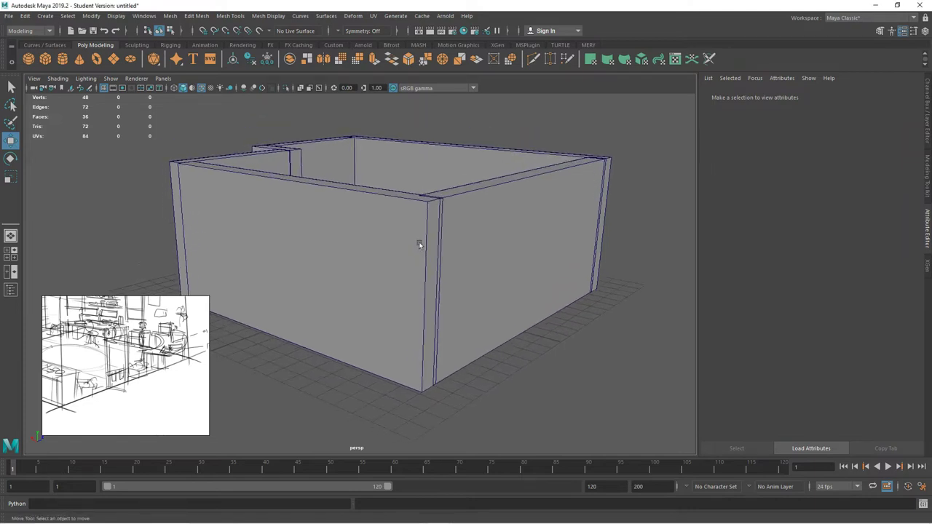
{"action": "left_click", "coordinate": [390, 212]}
{"action": "scroll", "coordinate": [135, 370], "scroll_direction": "down", "scroll_amount": 2}
{"action": "mouse_move", "coordinate": [135, 352]}
{"action": "middle_mouse_down"}
{"action": "mouse_move", "coordinate": [167, 355]}
{"action": "mouse_move", "coordinate": [158, 354]}
{"action": "middle_mouse_up"}
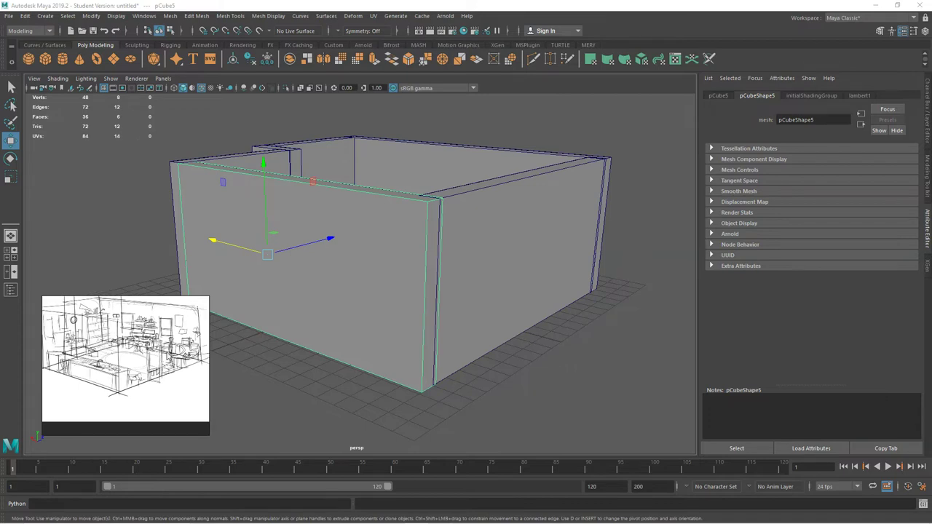
{"action": "left_click", "coordinate": [471, 249]}
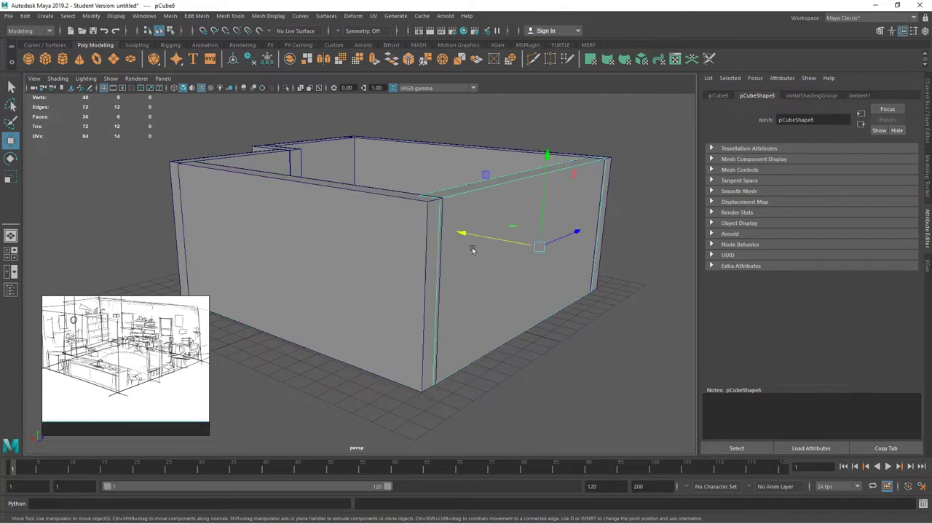
{"action": "left_click", "coordinate": [342, 252]}
{"action": "left_click", "coordinate": [288, 164]}
{"action": "left_click", "coordinate": [291, 163]}
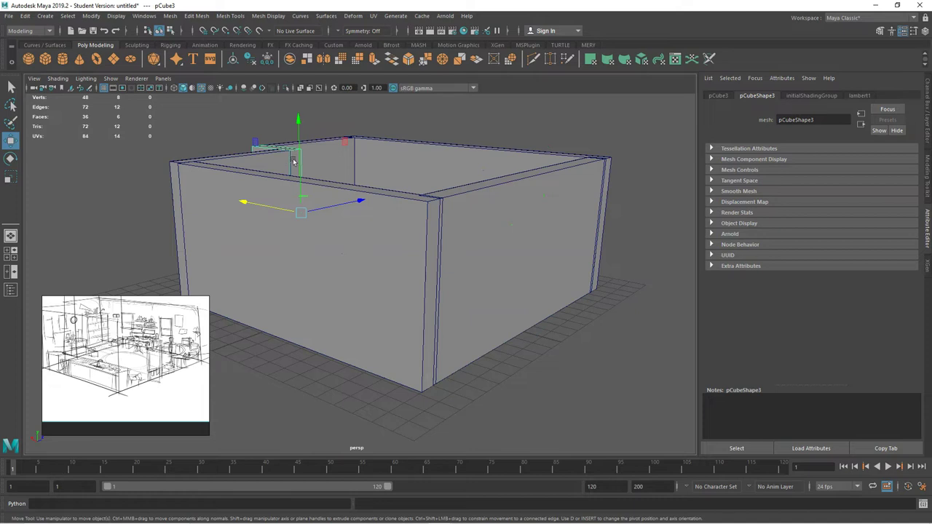
Combine the two front walls that meet at the near corner into one mesh.
{"action": "left_click", "coordinate": [376, 247]}
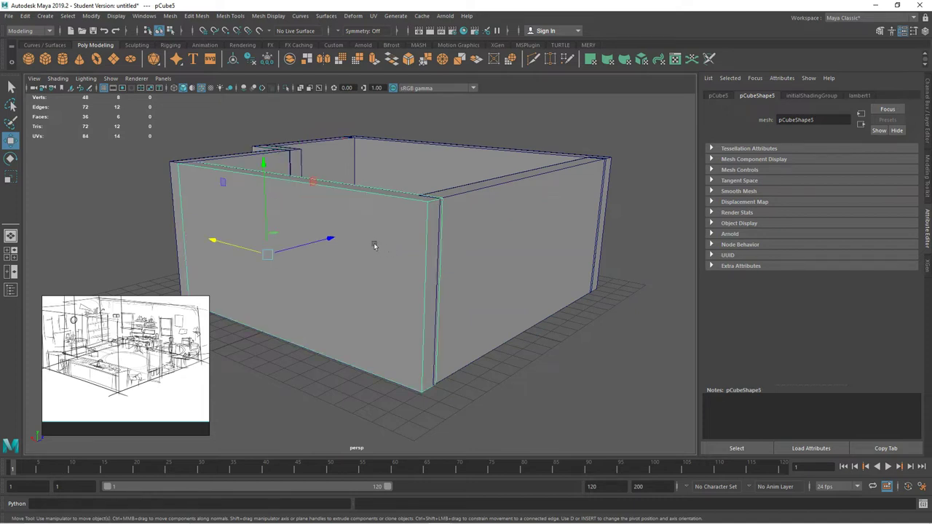
{"action": "left_click", "coordinate": [502, 235]}
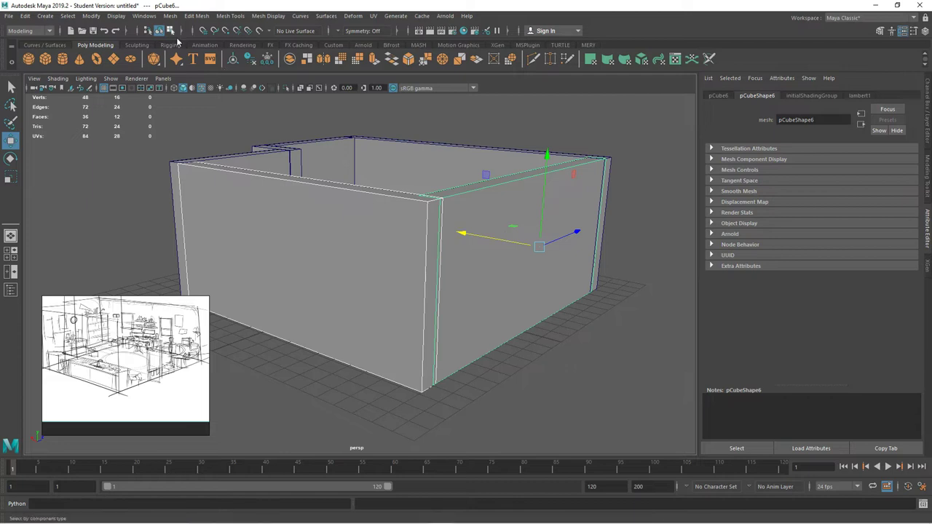
{"action": "left_click", "coordinate": [169, 18]}
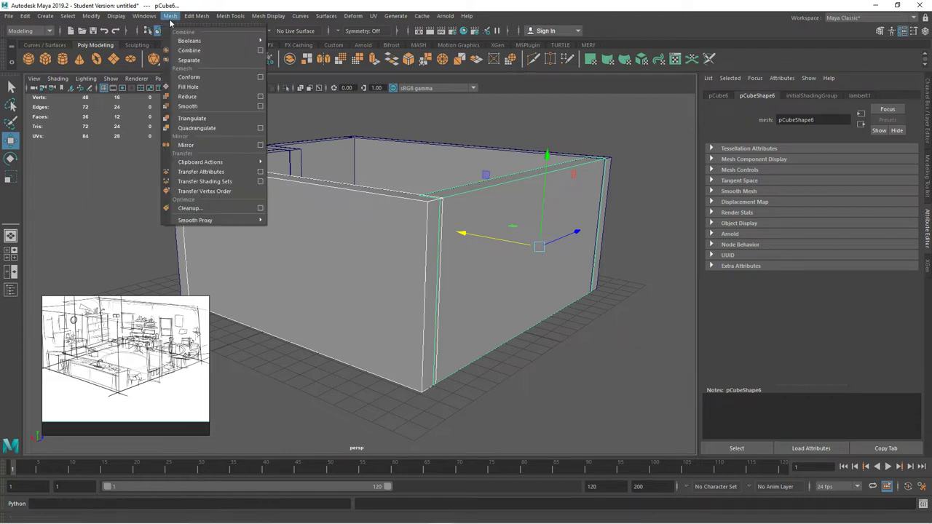
{"action": "left_click", "coordinate": [191, 51]}
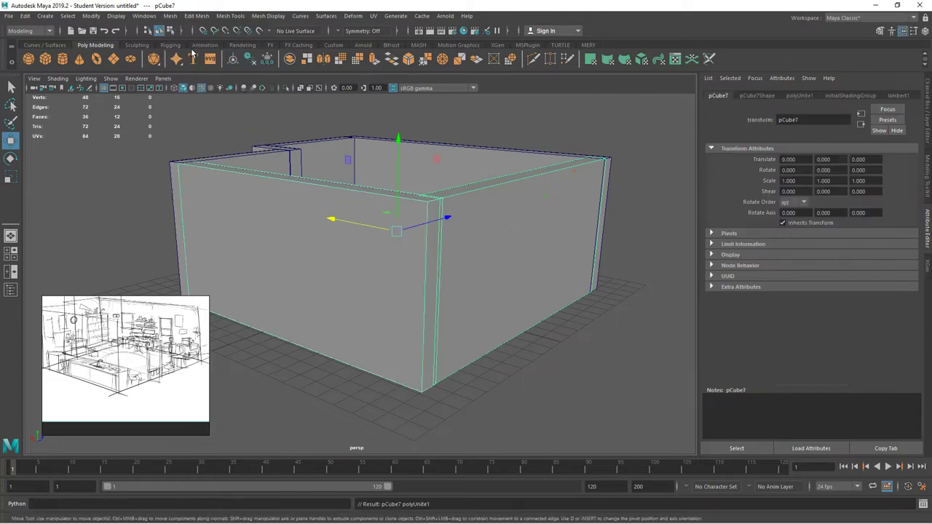
Lower the top vertices of the combined front walls until only a low curb remains, leaving the mesh in object mode.
{"action": "right_click", "coordinate": [295, 199]}
{"action": "right_click_drag", "start_coordinate": [295, 199], "coordinate": [253, 199]}
{"action": "left_click_drag", "start_coordinate": [312, 222], "coordinate": [309, 226], "text": "alt"}
{"action": "left_click_drag", "start_coordinate": [134, 132], "coordinate": [653, 187]}
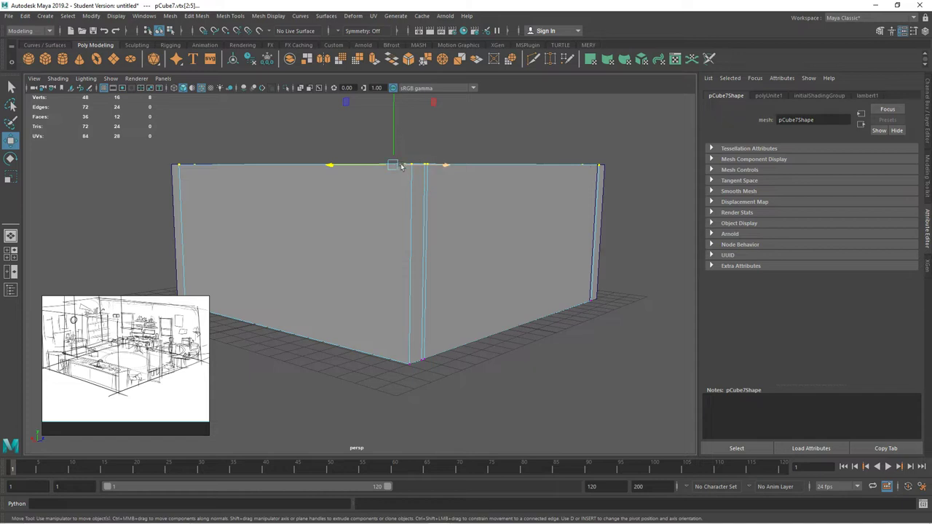
{"action": "right_click_drag", "start_coordinate": [249, 182], "coordinate": [269, 209]}
{"action": "left_click_drag", "start_coordinate": [127, 150], "coordinate": [662, 191]}
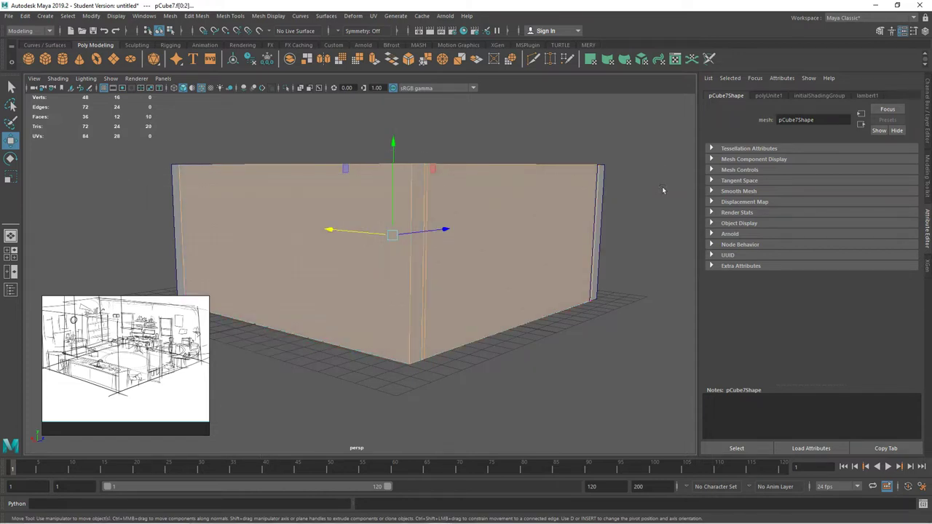
{"action": "mouse_move", "coordinate": [383, 269]}
{"action": "left_mouse_down", "text": "alt"}
{"action": "mouse_move", "coordinate": [383, 279]}
{"action": "mouse_move", "coordinate": [381, 259]}
{"action": "left_mouse_up", "text": "alt"}
{"action": "right_click_drag", "start_coordinate": [432, 182], "coordinate": [395, 182]}
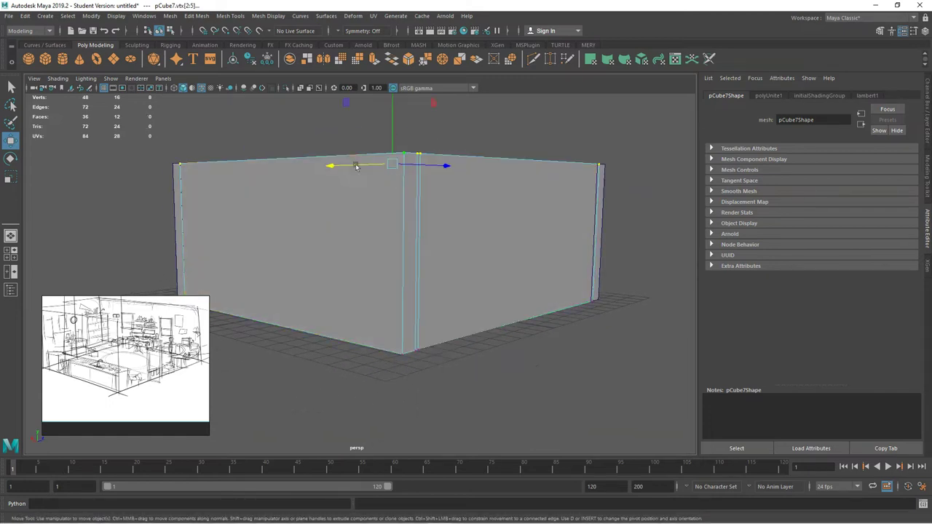
{"action": "left_click_drag", "start_coordinate": [134, 151], "coordinate": [636, 184]}
{"action": "left_click_drag", "start_coordinate": [438, 184], "coordinate": [473, 285], "text": "alt"}
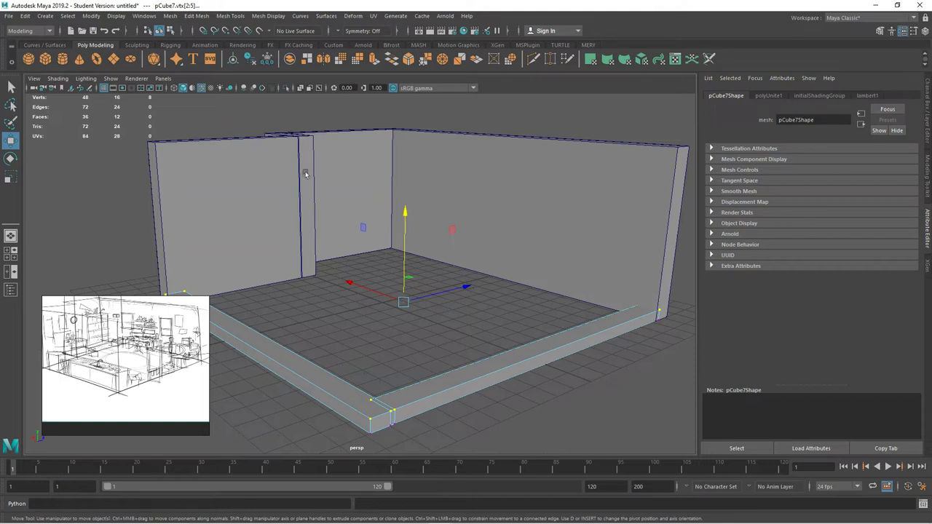
{"action": "left_click_drag", "start_coordinate": [339, 203], "coordinate": [354, 223], "text": "alt"}
{"action": "scroll", "coordinate": [354, 223], "scroll_direction": "down", "scroll_amount": 1}
{"action": "middle_click_drag", "start_coordinate": [351, 218], "coordinate": [347, 211], "text": "alt"}
{"action": "left_click_drag", "start_coordinate": [347, 210], "coordinate": [408, 220], "text": "alt"}
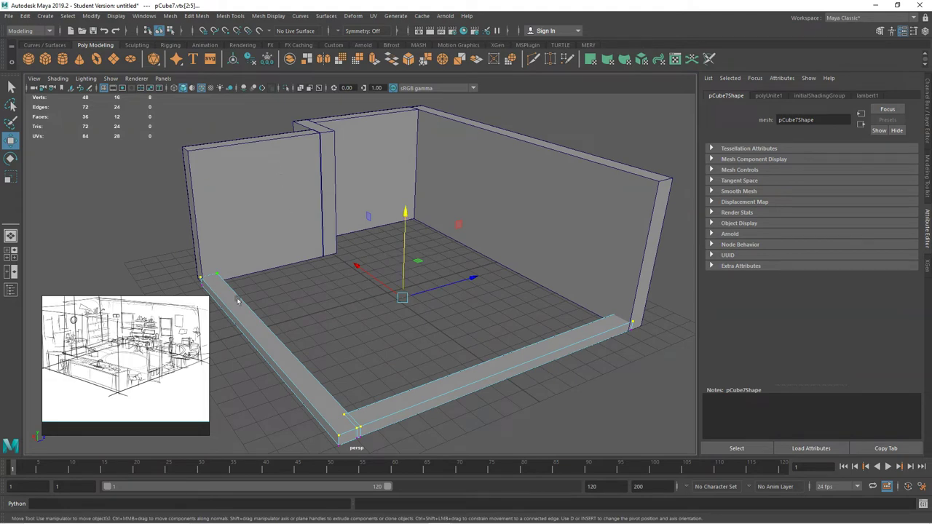
{"action": "right_click", "coordinate": [269, 248]}
{"action": "right_click", "coordinate": [270, 249]}
{"action": "left_click", "coordinate": [316, 233]}
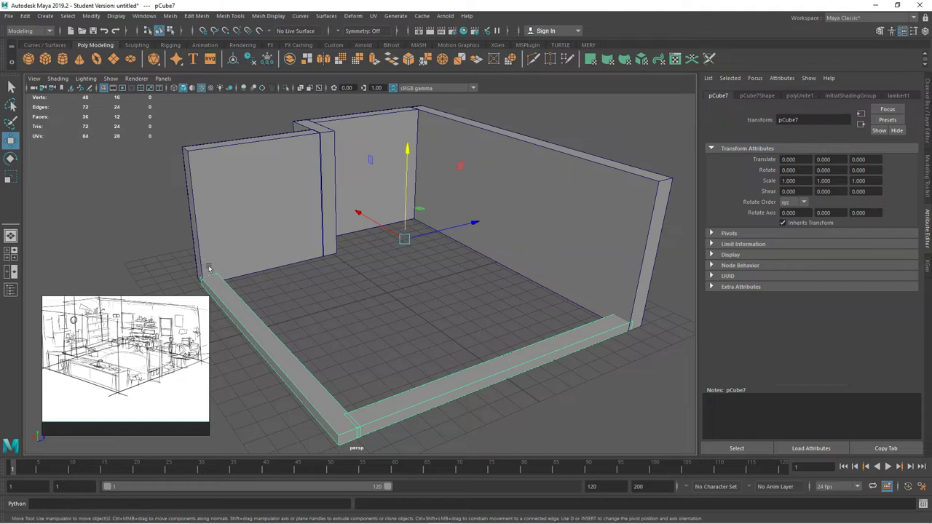
Cut an edge loop with Multi-Cut across the low front wall, close to its end beside the tall stepped wall.
{"action": "middle_click_drag", "start_coordinate": [285, 300], "coordinate": [295, 300], "text": "alt"}
{"action": "right_click_drag", "start_coordinate": [260, 292], "coordinate": [298, 238]}
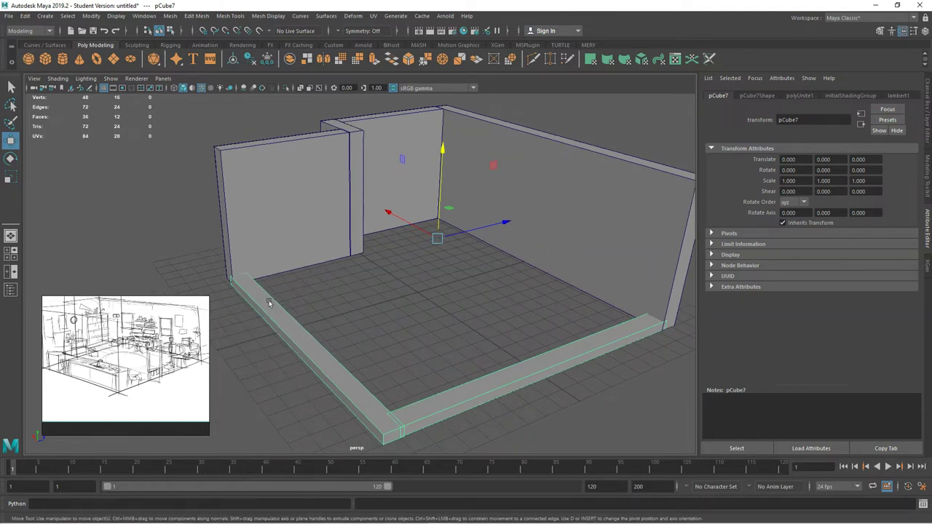
{"action": "left_click", "coordinate": [927, 177]}
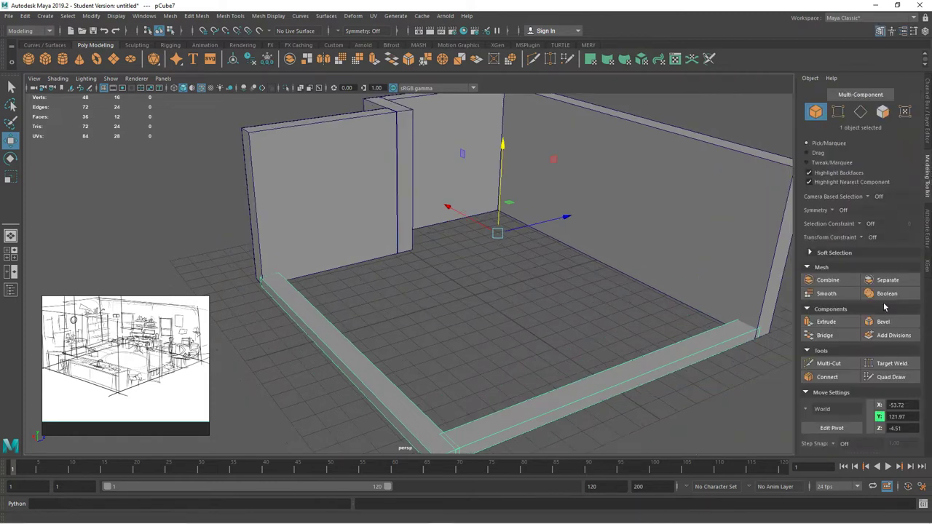
{"action": "left_click", "coordinate": [826, 366]}
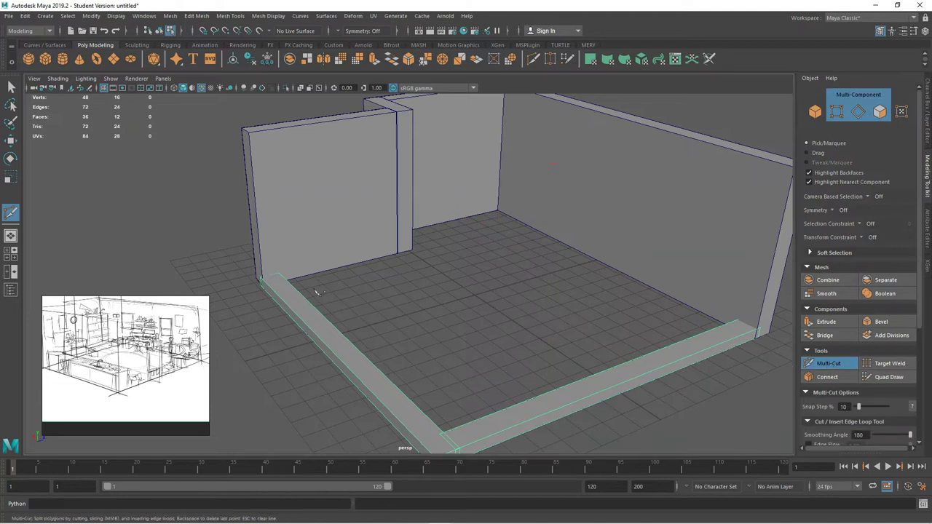
{"action": "left_click", "coordinate": [260, 277]}
{"action": "left_click_drag", "start_coordinate": [358, 291], "coordinate": [462, 303], "text": "alt"}
{"action": "middle_click_drag", "start_coordinate": [343, 317], "coordinate": [370, 283], "text": "alt"}
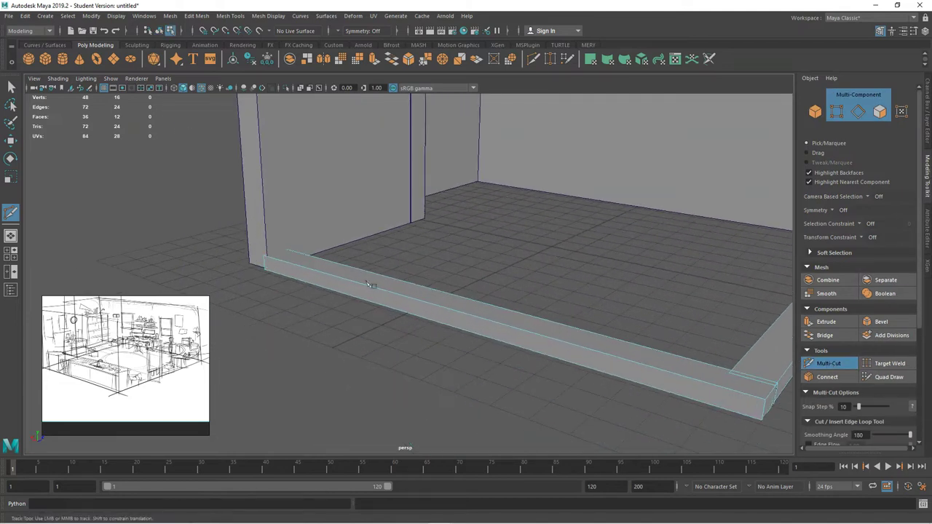
{"action": "left_click", "coordinate": [264, 261]}
{"action": "key", "text": "Escape"}
{"action": "left_click", "coordinate": [503, 320]}
{"action": "key", "text": "BackSpace"}
{"action": "left_click", "coordinate": [299, 267], "text": "ctrl"}
{"action": "left_click", "coordinate": [10, 142]}
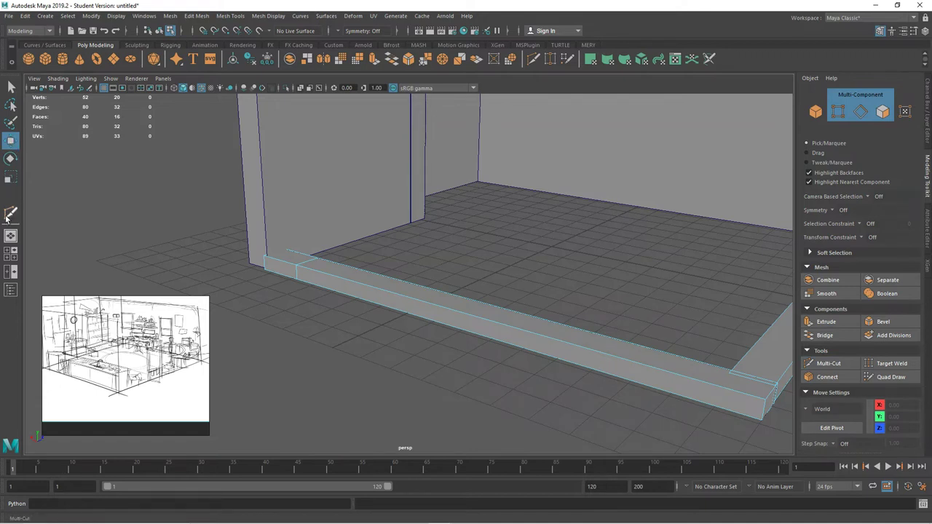
Extrude the top face of that short end segment upward into a small post, and return to object mode.
{"action": "left_click_drag", "start_coordinate": [197, 235], "coordinate": [325, 279], "text": "alt"}
{"action": "right_click_drag", "start_coordinate": [319, 247], "coordinate": [319, 279]}
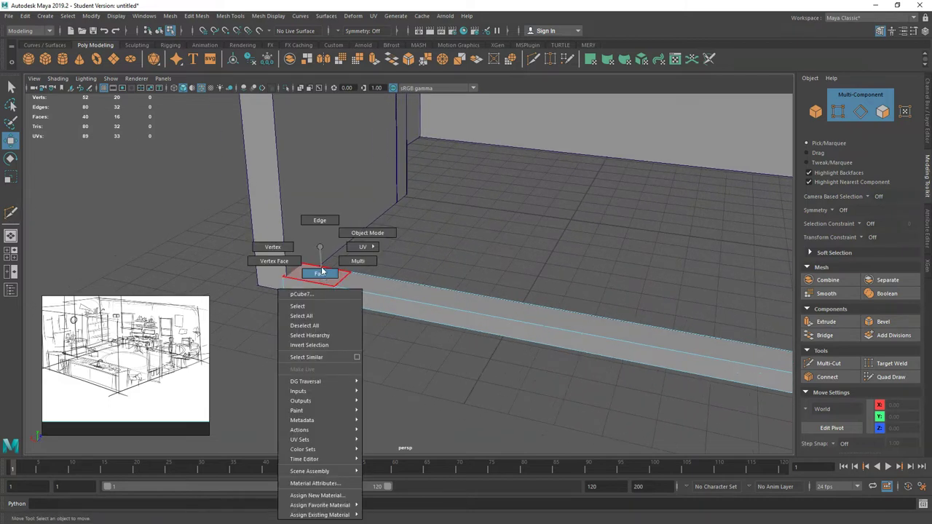
{"action": "left_click", "coordinate": [321, 274]}
{"action": "left_click", "coordinate": [327, 282]}
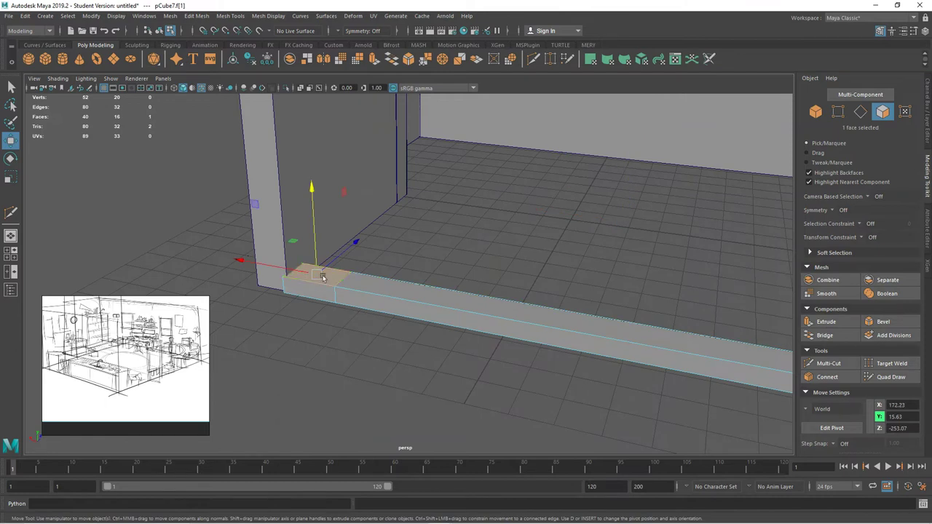
{"action": "left_click", "coordinate": [830, 322]}
{"action": "left_click_drag", "start_coordinate": [313, 225], "coordinate": [309, 161]}
{"action": "right_click_drag", "start_coordinate": [323, 239], "coordinate": [362, 225]}
{"action": "key", "text": "q"}
{"action": "left_click", "coordinate": [398, 247]}
{"action": "left_click_drag", "start_coordinate": [399, 248], "coordinate": [370, 256], "text": "alt"}
{"action": "left_click", "coordinate": [308, 234]}
{"action": "scroll", "coordinate": [308, 234], "scroll_direction": "down", "scroll_amount": 3}
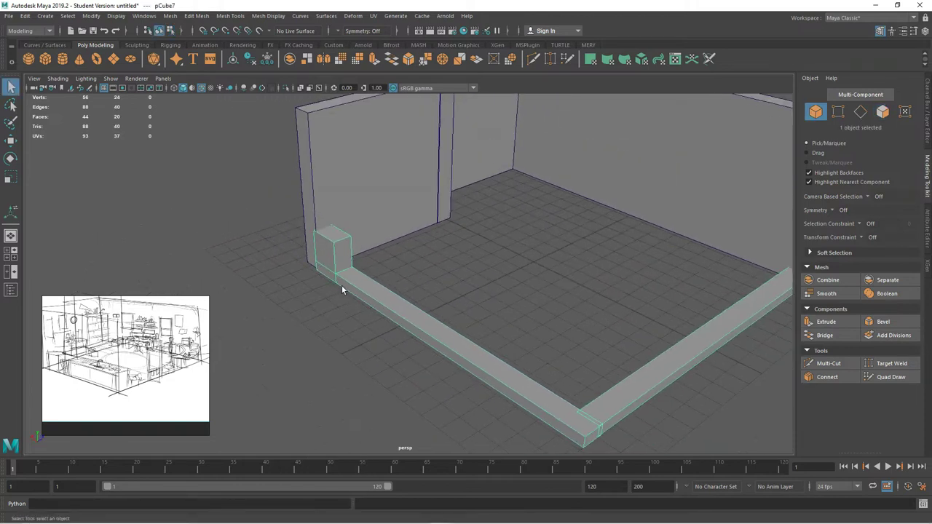
Nudge the low front wall mesh along Z to -1.02 and deselect it.
{"action": "left_click_drag", "start_coordinate": [342, 286], "coordinate": [406, 326], "text": "alt"}
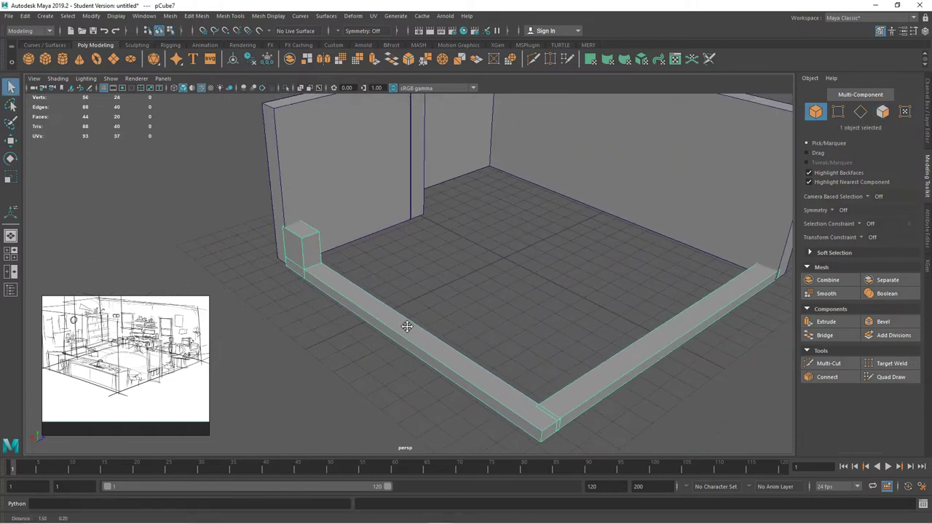
{"action": "left_click", "coordinate": [11, 141]}
{"action": "left_click_drag", "start_coordinate": [551, 191], "coordinate": [554, 190]}
{"action": "right_click_drag", "start_coordinate": [295, 227], "coordinate": [347, 218]}
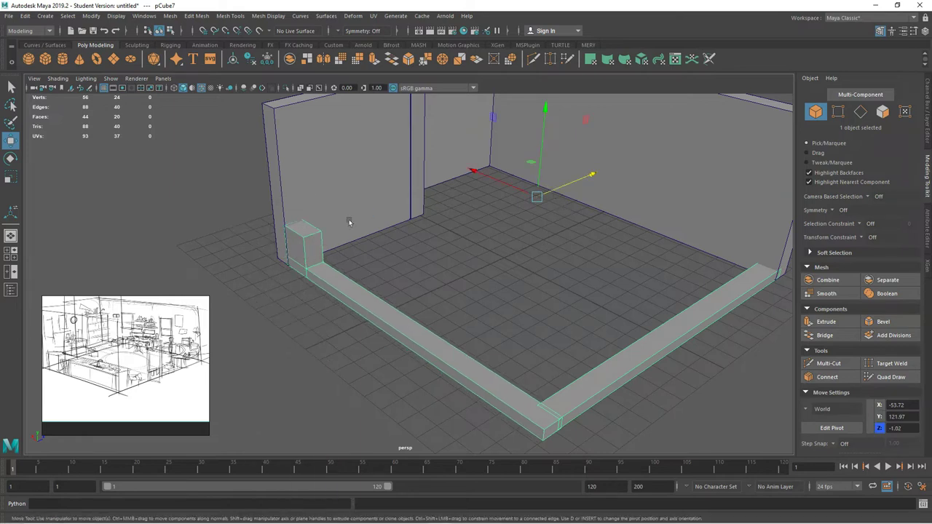
{"action": "left_click", "coordinate": [381, 252]}
{"action": "right_click_drag", "start_coordinate": [424, 302], "coordinate": [413, 293], "text": "alt"}
{"action": "left_click_drag", "start_coordinate": [412, 293], "coordinate": [418, 269], "text": "alt"}
{"action": "mouse_move", "coordinate": [418, 270]}
{"action": "right_mouse_down", "text": "alt"}
{"action": "mouse_move", "coordinate": [375, 263]}
{"action": "mouse_move", "coordinate": [433, 275]}
{"action": "right_mouse_up", "text": "alt"}
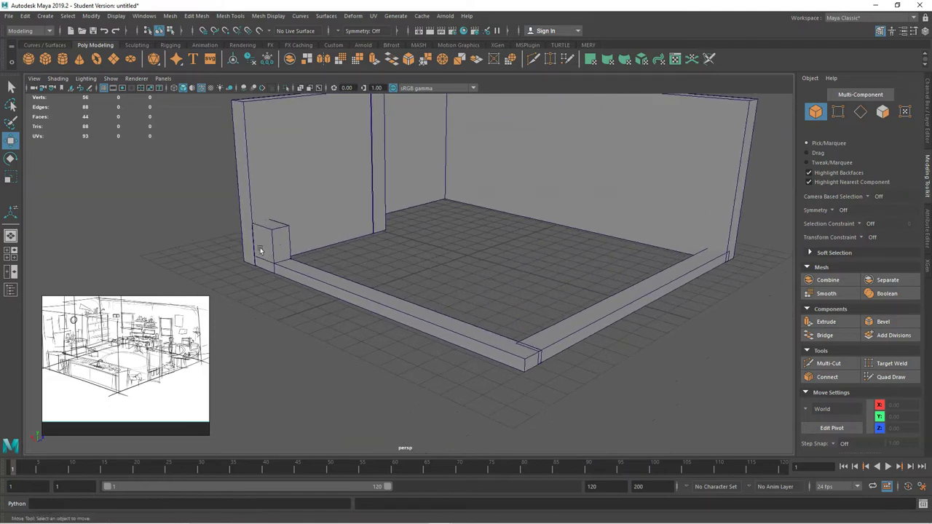
{"action": "left_click_drag", "start_coordinate": [358, 254], "coordinate": [441, 292], "text": "alt"}
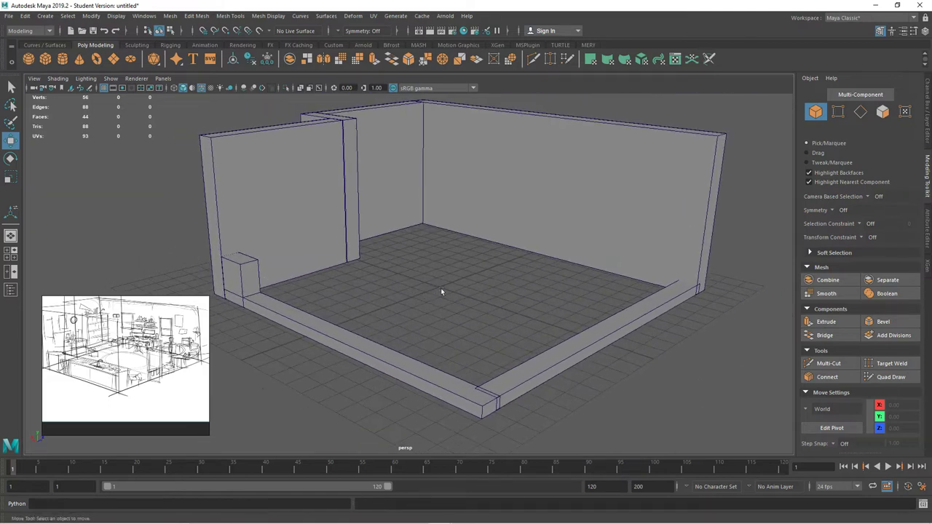
{"action": "left_click_drag", "start_coordinate": [406, 342], "coordinate": [459, 329], "text": "alt"}
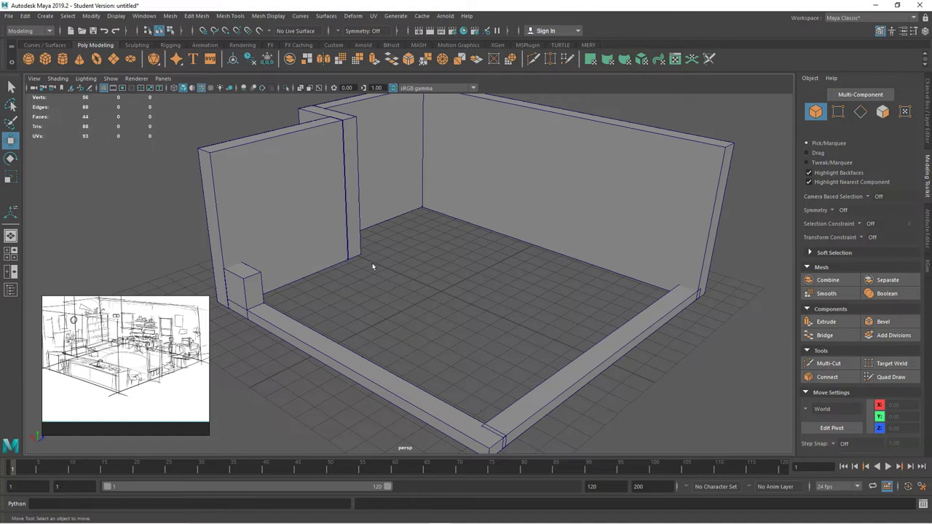
{"action": "left_click", "coordinate": [115, 62]}
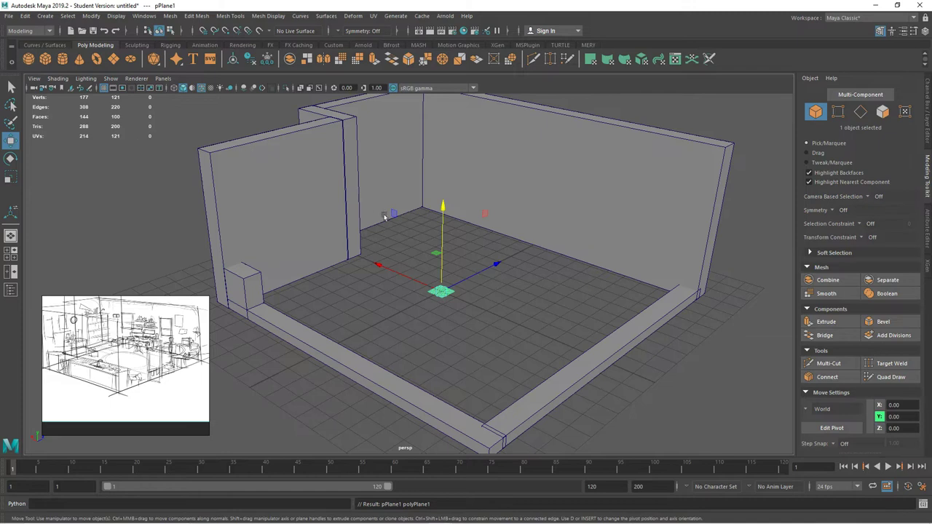
{"action": "key", "text": "r"}
{"action": "left_click_drag", "start_coordinate": [442, 300], "coordinate": [677, 279]}
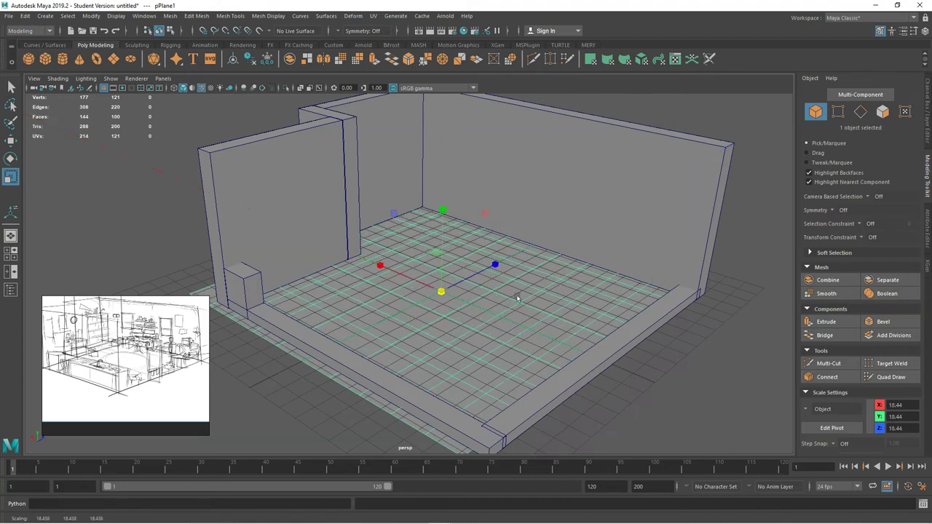
{"action": "key", "text": "Delete"}
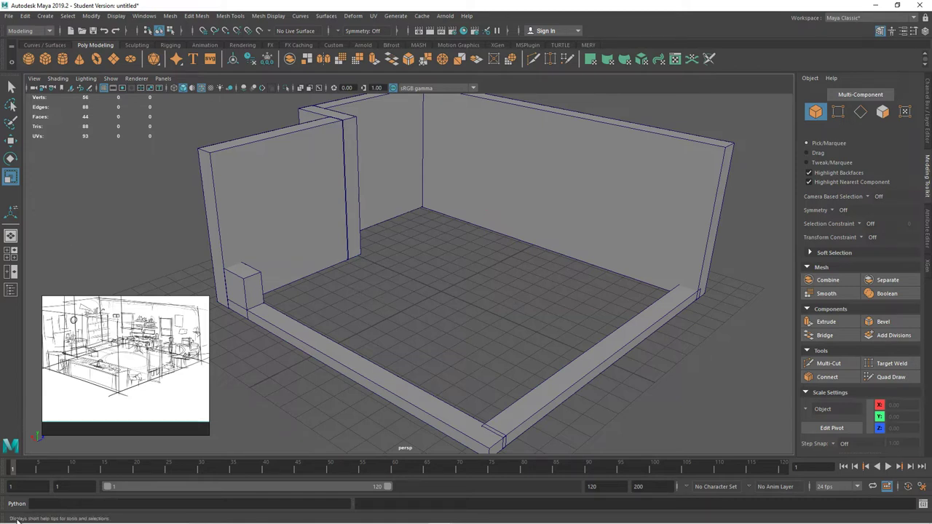
Create a polygon plane as the floor, scale it uniformly to about 18.97, and set its width and height subdivisions to 1.
{"action": "left_click", "coordinate": [114, 61]}
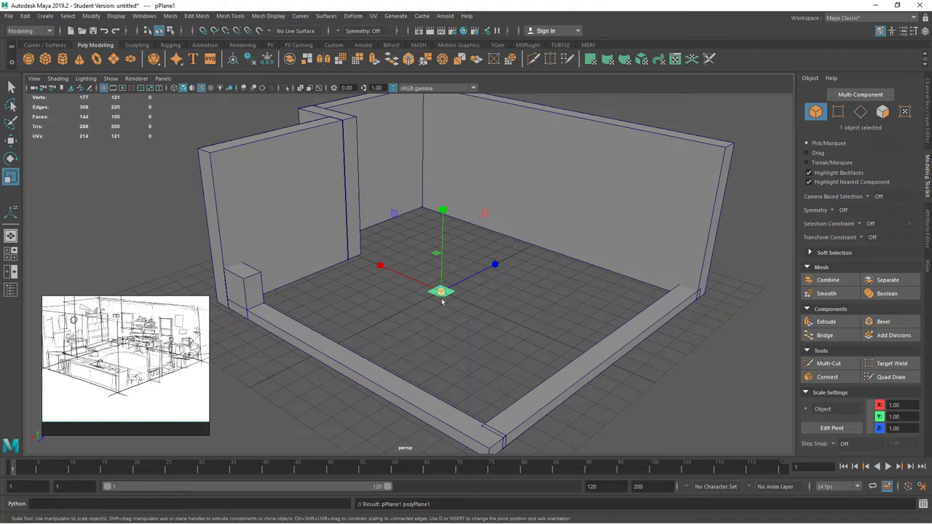
{"action": "left_click_drag", "start_coordinate": [441, 292], "coordinate": [686, 271]}
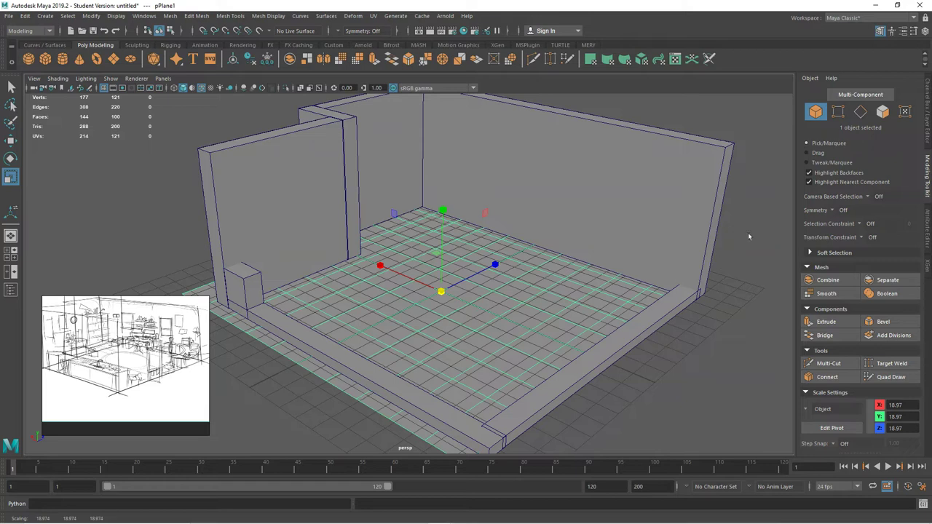
{"action": "left_click", "coordinate": [928, 228]}
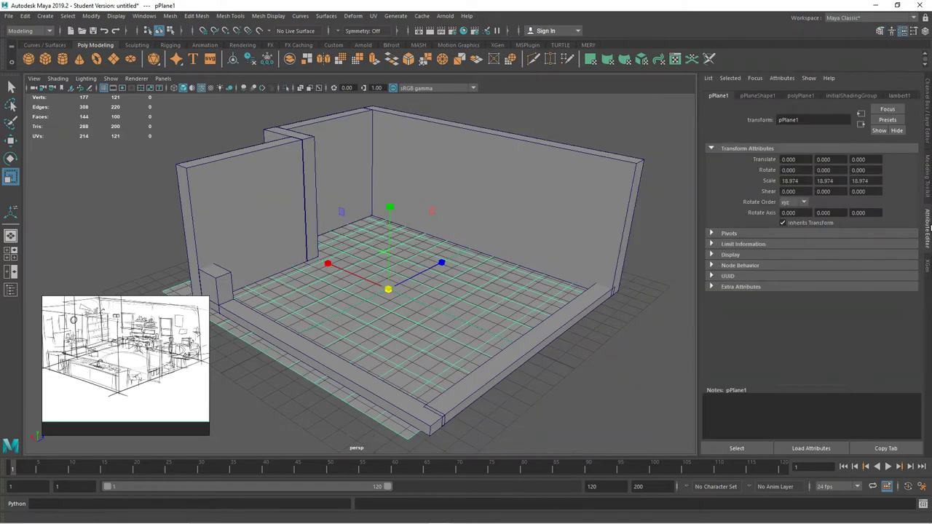
{"action": "left_click", "coordinate": [797, 96]}
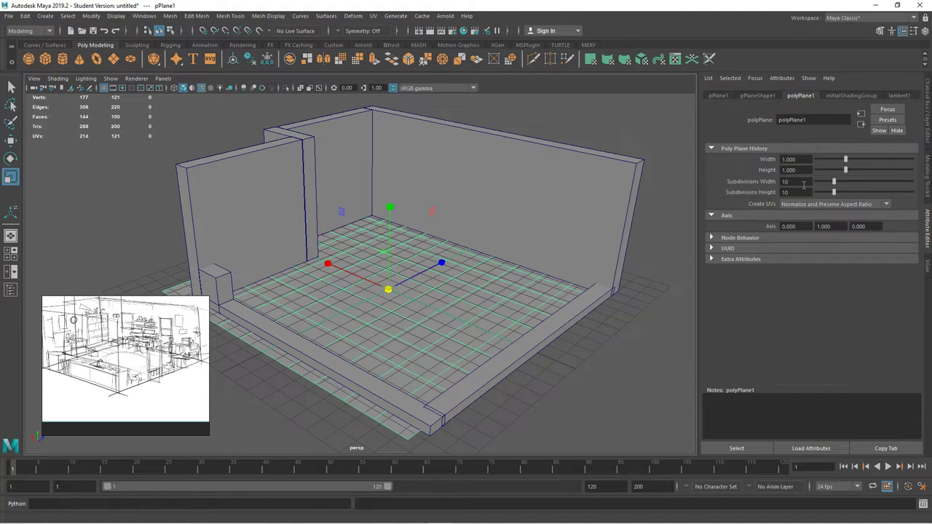
{"action": "left_click_drag", "start_coordinate": [837, 184], "coordinate": [819, 192]}
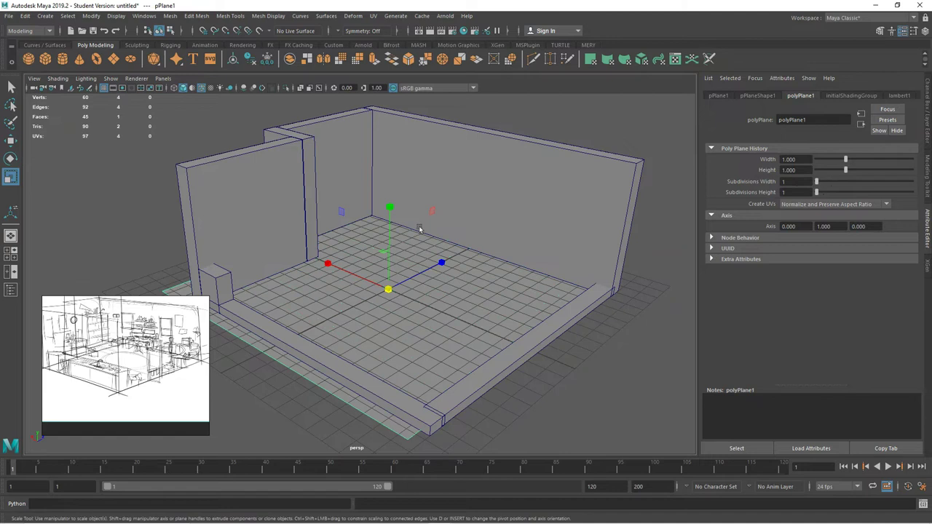
Move the floor edge that sticks out past the low wall with the post inward to that wall's outer face.
{"action": "left_click_drag", "start_coordinate": [371, 265], "coordinate": [344, 261], "text": "alt"}
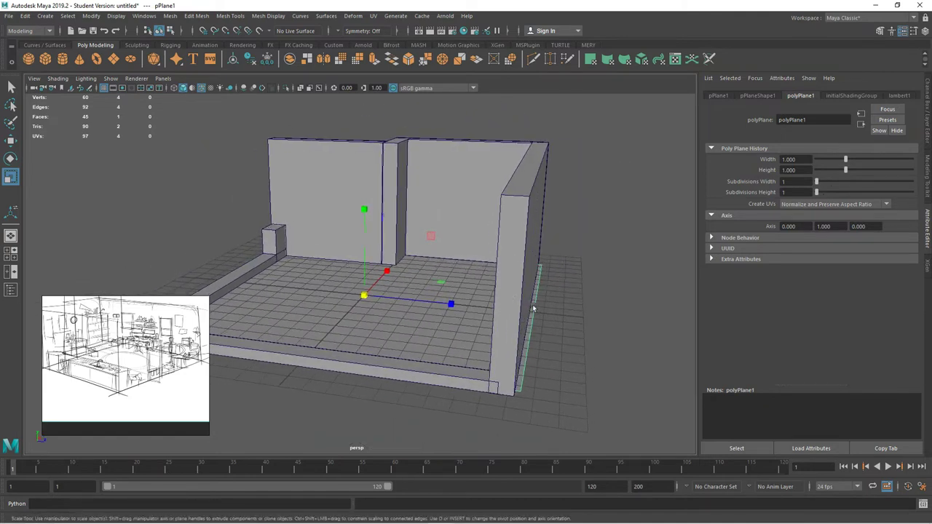
{"action": "left_click_drag", "start_coordinate": [431, 311], "coordinate": [467, 285], "text": "alt"}
{"action": "right_click_drag", "start_coordinate": [295, 251], "coordinate": [291, 218]}
{"action": "left_click", "coordinate": [271, 299]}
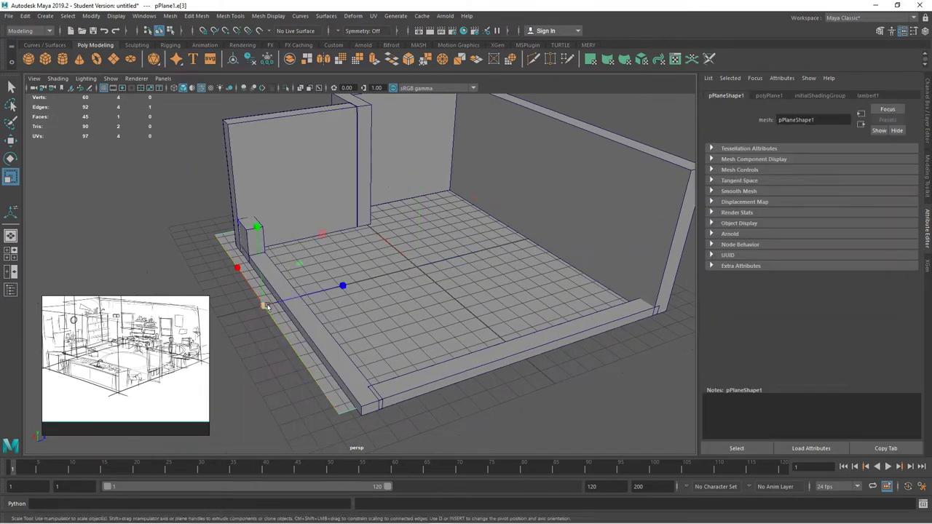
{"action": "left_click", "coordinate": [10, 143]}
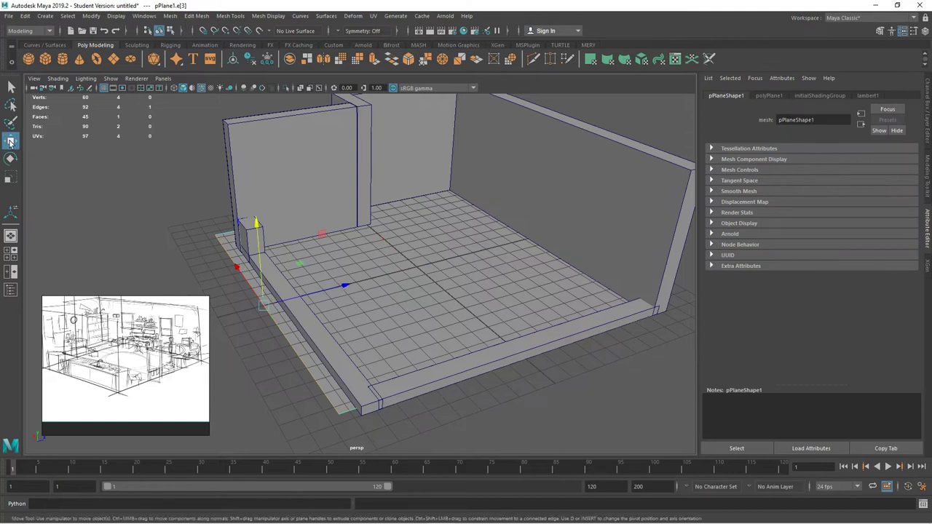
{"action": "left_click_drag", "start_coordinate": [334, 287], "coordinate": [350, 284]}
Move the opposite floor edge along Z to the outer base of the long tall wall.
{"action": "left_click_drag", "start_coordinate": [470, 408], "coordinate": [535, 417], "text": "alt"}
{"action": "left_click", "coordinate": [444, 409]}
{"action": "left_click_drag", "start_coordinate": [438, 405], "coordinate": [534, 368], "text": "alt"}
{"action": "left_click", "coordinate": [537, 355]}
{"action": "left_click", "coordinate": [583, 334]}
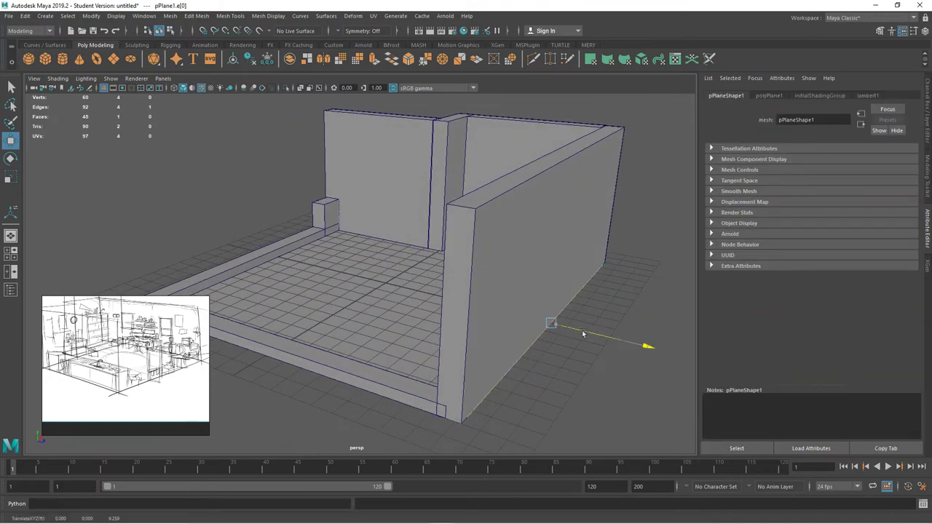
Move the floor edge beyond the stepped walls along X to line up with the outer corner of the recessed wall.
{"action": "left_click_drag", "start_coordinate": [580, 330], "coordinate": [603, 328], "text": "alt"}
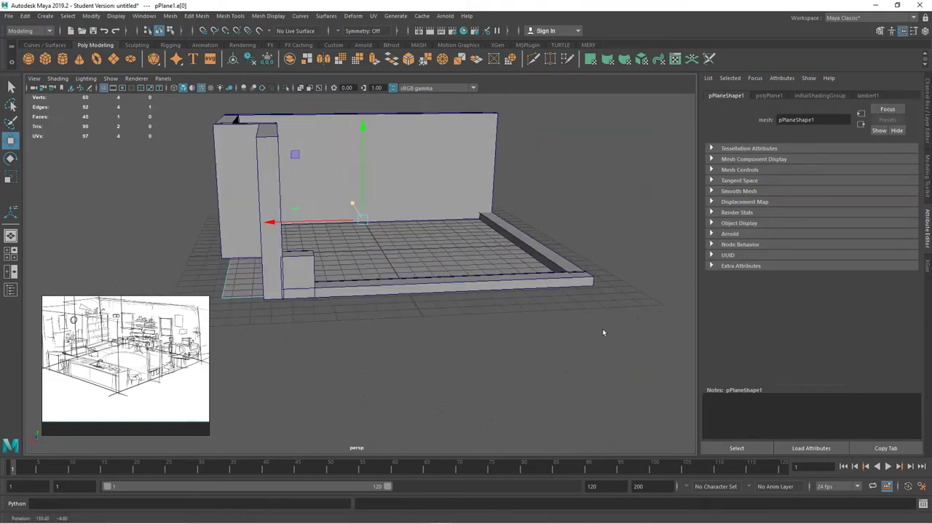
{"action": "left_click", "coordinate": [230, 281]}
{"action": "left_click_drag", "start_coordinate": [291, 286], "coordinate": [299, 329], "text": "alt"}
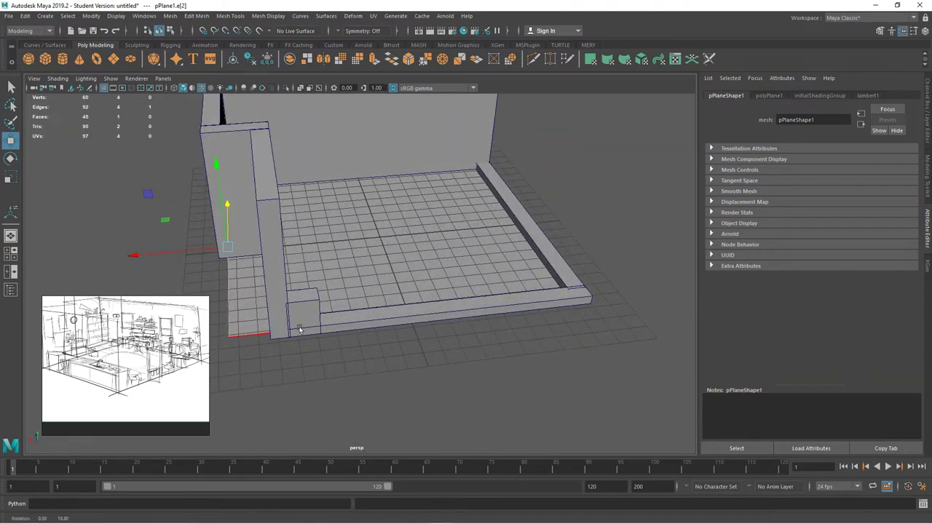
{"action": "left_click_drag", "start_coordinate": [217, 268], "coordinate": [307, 319], "text": "alt"}
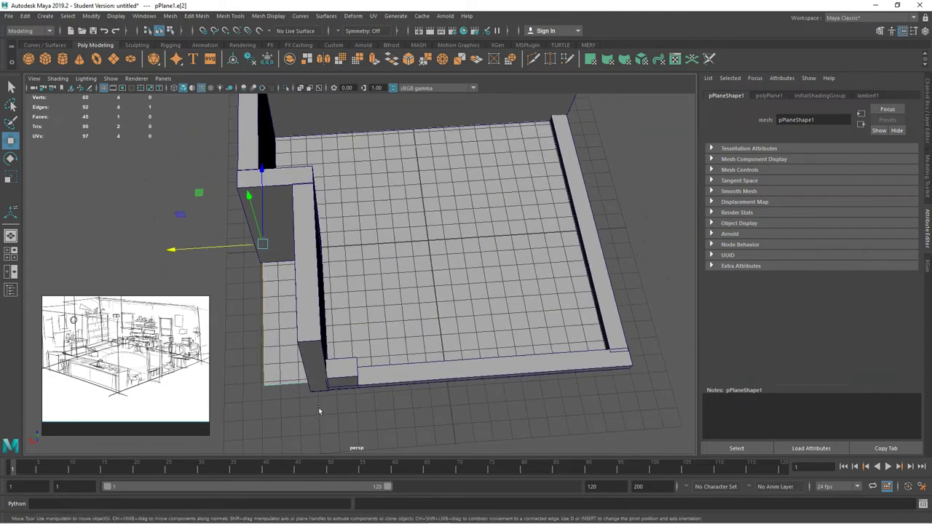
{"action": "left_click_drag", "start_coordinate": [318, 407], "coordinate": [337, 389], "text": "alt"}
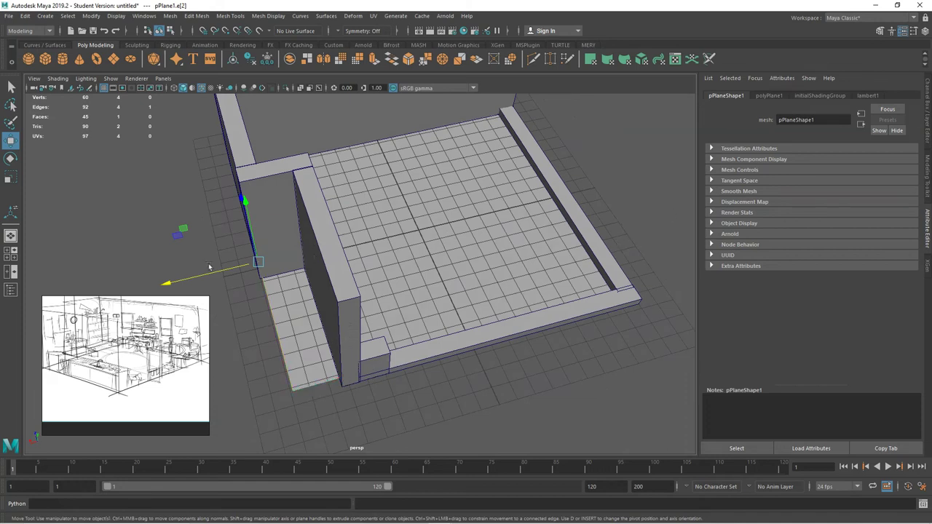
Return the floor plane to object mode and deselect it.
{"action": "left_click_drag", "start_coordinate": [299, 315], "coordinate": [384, 301], "text": "alt"}
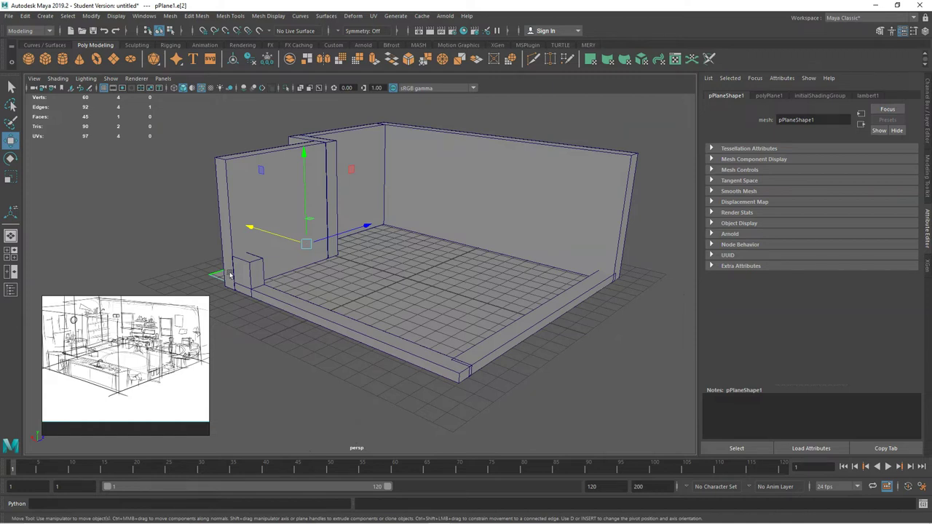
{"action": "middle_click_drag", "start_coordinate": [433, 248], "coordinate": [427, 272], "text": "alt"}
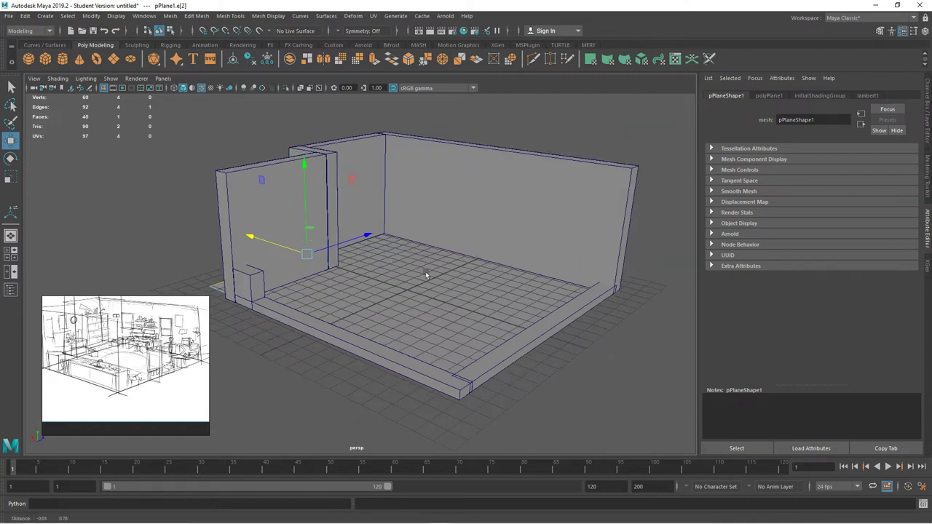
{"action": "scroll", "coordinate": [432, 288], "scroll_direction": "up", "scroll_amount": 2}
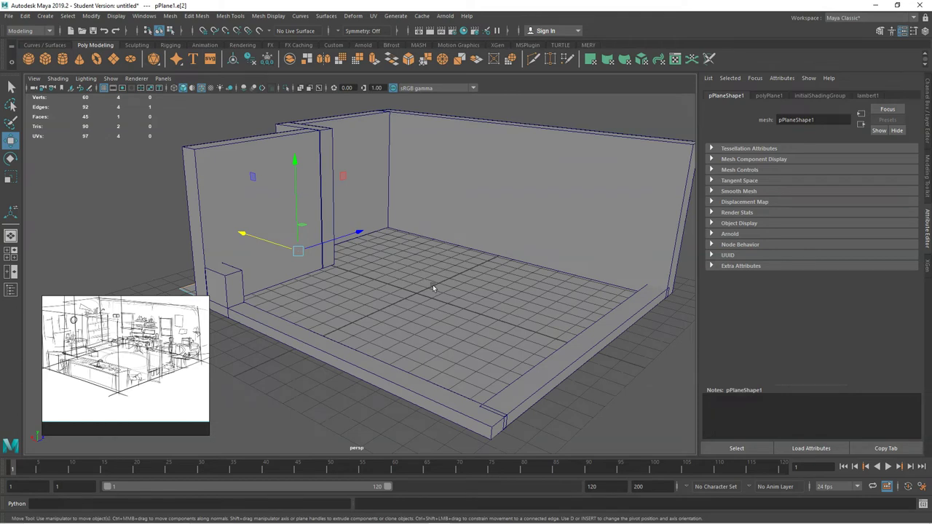
{"action": "left_click_drag", "start_coordinate": [401, 295], "coordinate": [361, 286], "text": "alt"}
{"action": "middle_click_drag", "start_coordinate": [361, 286], "coordinate": [378, 293], "text": "alt"}
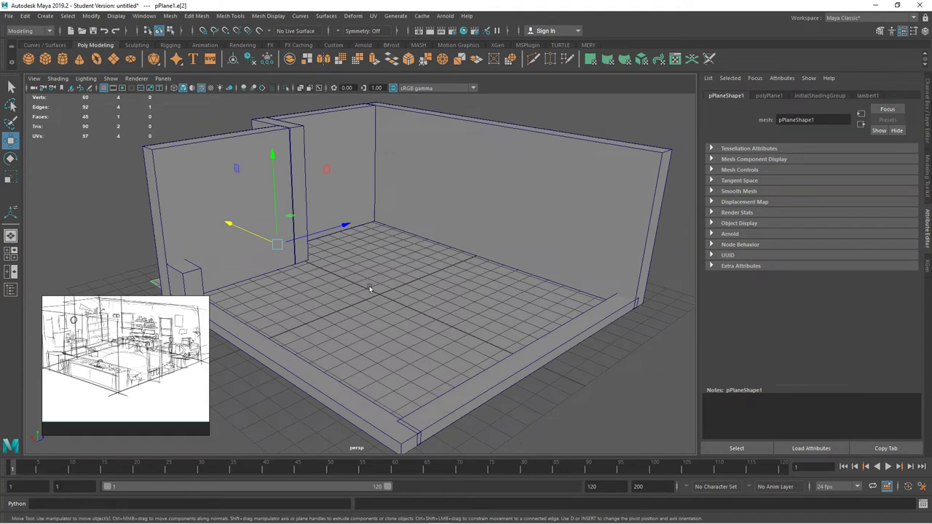
{"action": "right_click_drag", "start_coordinate": [344, 179], "coordinate": [391, 162]}
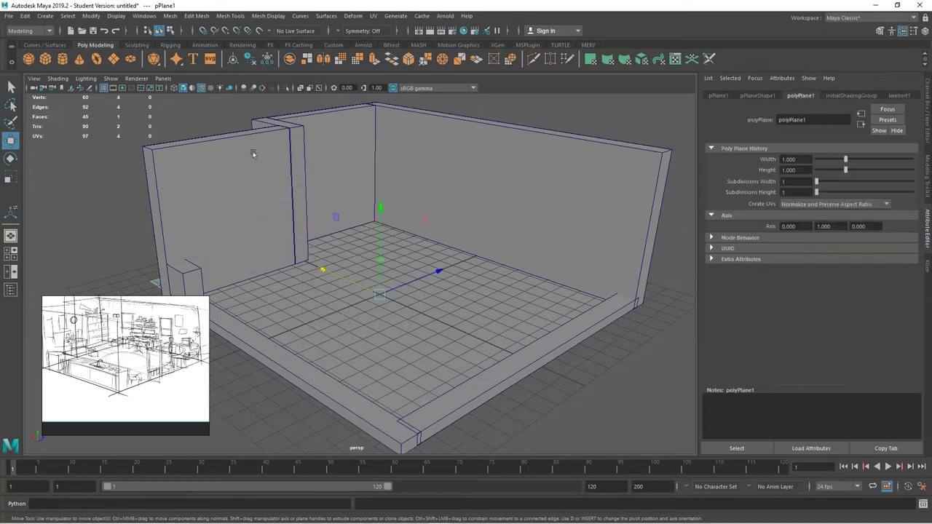
{"action": "left_click", "coordinate": [220, 132]}
{"action": "left_click_drag", "start_coordinate": [299, 212], "coordinate": [313, 198], "text": "alt"}
{"action": "scroll", "coordinate": [442, 279], "scroll_direction": "up", "scroll_amount": 2}
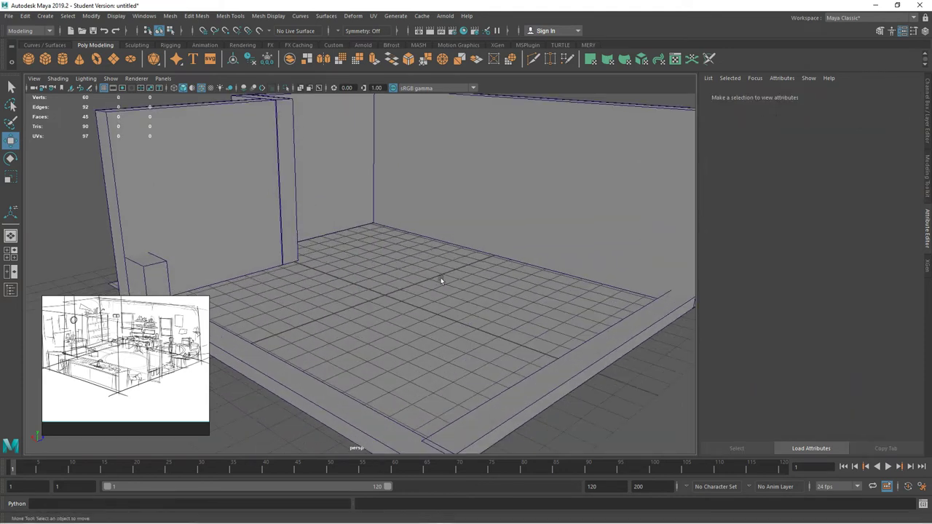
{"action": "middle_click_drag", "start_coordinate": [442, 279], "coordinate": [428, 286], "text": "alt"}
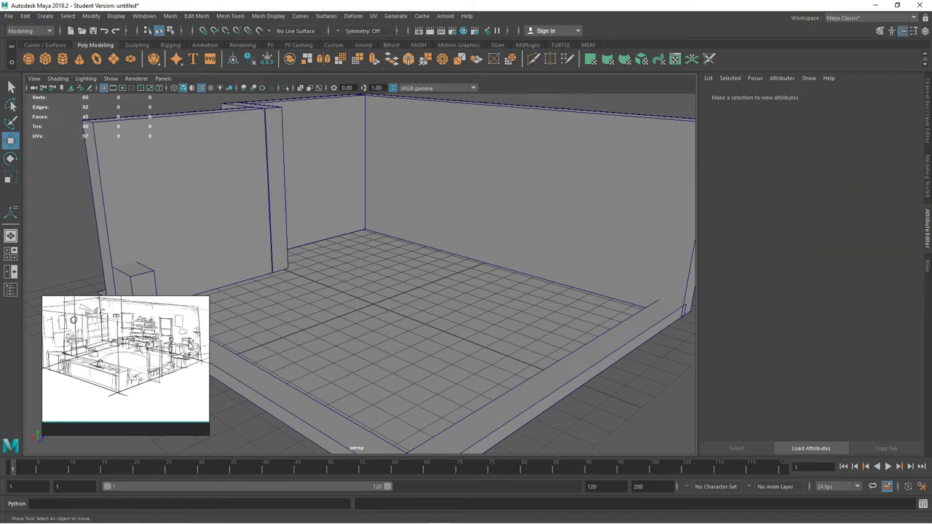
Examine the reference sketch up close, checking the back wall, the desk area and the shelves and windows around them.
{"action": "scroll", "coordinate": [98, 361], "scroll_direction": "up", "scroll_amount": 2}
{"action": "middle_click_drag", "start_coordinate": [169, 332], "coordinate": [118, 378]}
{"action": "mouse_move", "coordinate": [154, 388]}
{"action": "left_mouse_down"}
{"action": "mouse_move", "coordinate": [134, 373]}
{"action": "mouse_move", "coordinate": [149, 383]}
{"action": "left_mouse_up"}
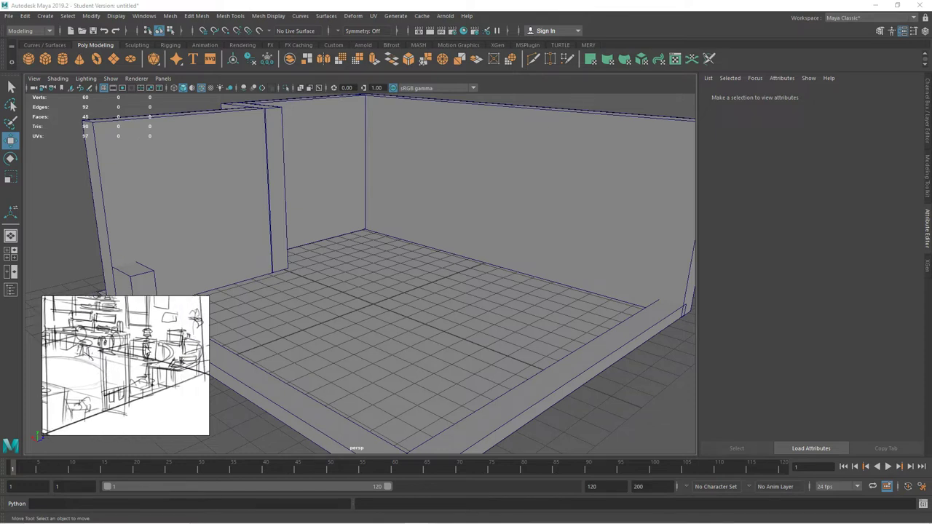
{"action": "mouse_move", "coordinate": [129, 349]}
{"action": "left_mouse_down"}
{"action": "mouse_move", "coordinate": [210, 413]}
{"action": "mouse_move", "coordinate": [135, 386]}
{"action": "left_mouse_up"}
{"action": "left_click_drag", "start_coordinate": [141, 354], "coordinate": [100, 333]}
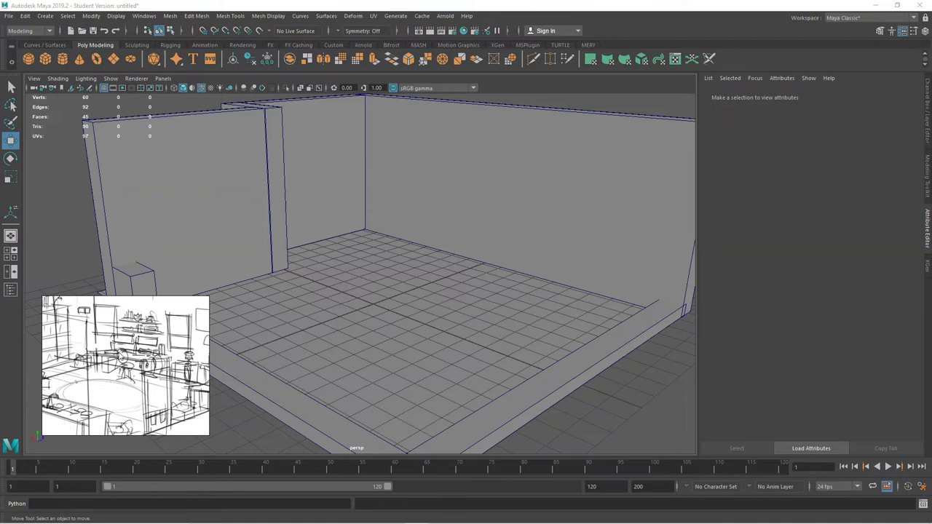
{"action": "mouse_move", "coordinate": [147, 397]}
{"action": "left_mouse_down"}
{"action": "mouse_move", "coordinate": [189, 359]}
{"action": "mouse_move", "coordinate": [198, 392]}
{"action": "left_mouse_up"}
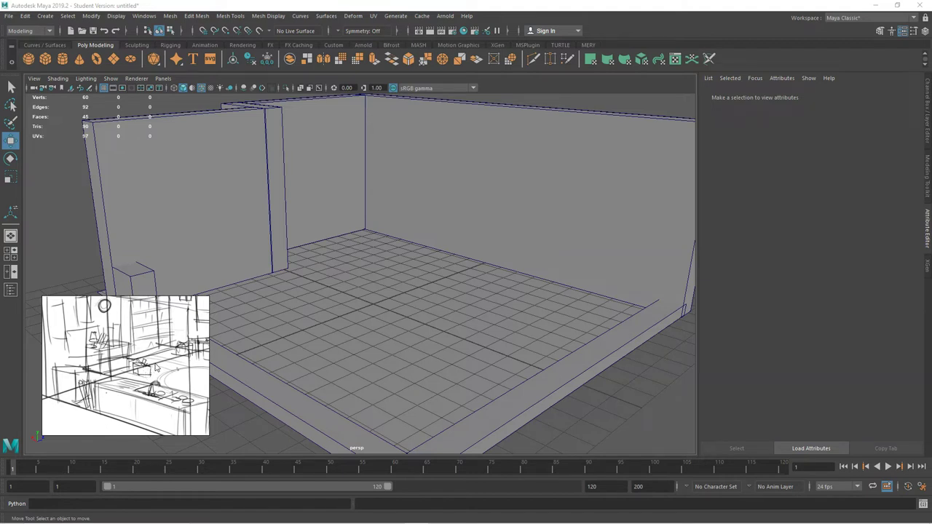
{"action": "mouse_move", "coordinate": [161, 370]}
{"action": "left_mouse_down"}
{"action": "mouse_move", "coordinate": [91, 370]}
{"action": "mouse_move", "coordinate": [135, 374]}
{"action": "left_mouse_up"}
{"action": "scroll", "coordinate": [125, 366], "scroll_direction": "up", "scroll_amount": 1}
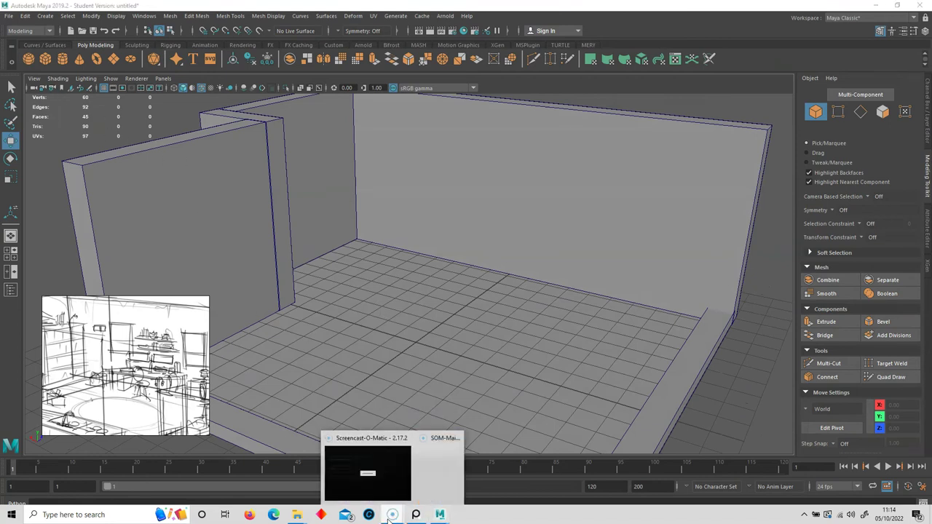
Create a polygon cube, raise it to Y 135.20, and scale it to about 1.81 × 2.71 × 1.66 as a window block.
{"action": "left_click", "coordinate": [46, 59]}
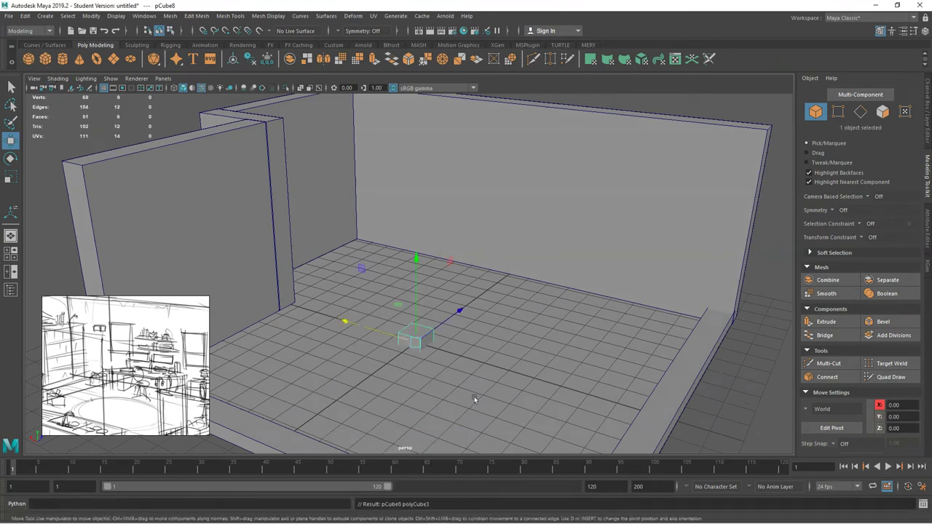
{"action": "left_click_drag", "start_coordinate": [410, 290], "coordinate": [409, 201]}
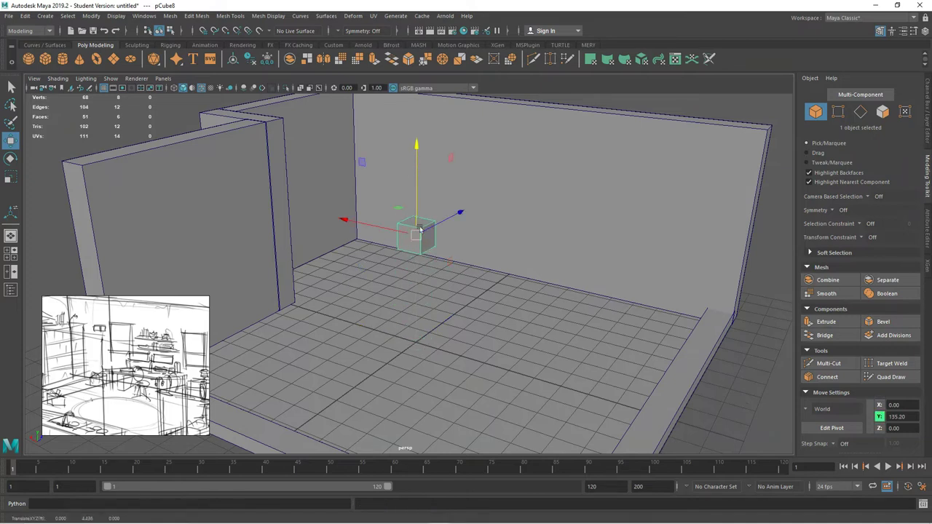
{"action": "left_click", "coordinate": [10, 177]}
{"action": "left_click_drag", "start_coordinate": [416, 202], "coordinate": [416, 153]}
{"action": "left_click_drag", "start_coordinate": [347, 220], "coordinate": [306, 210]}
{"action": "left_click_drag", "start_coordinate": [306, 210], "coordinate": [387, 280], "text": "alt"}
Move the window block along Z to 264.21 into the long tall wall and shift it along X toward the recessed wall.
{"action": "key", "text": "w"}
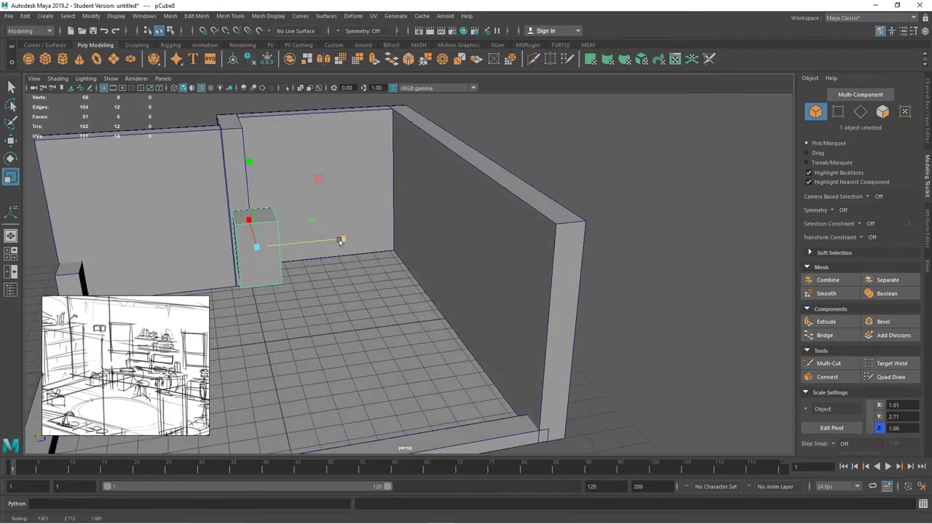
{"action": "left_click_drag", "start_coordinate": [285, 247], "coordinate": [455, 248]}
{"action": "left_click_drag", "start_coordinate": [454, 248], "coordinate": [448, 265], "text": "alt"}
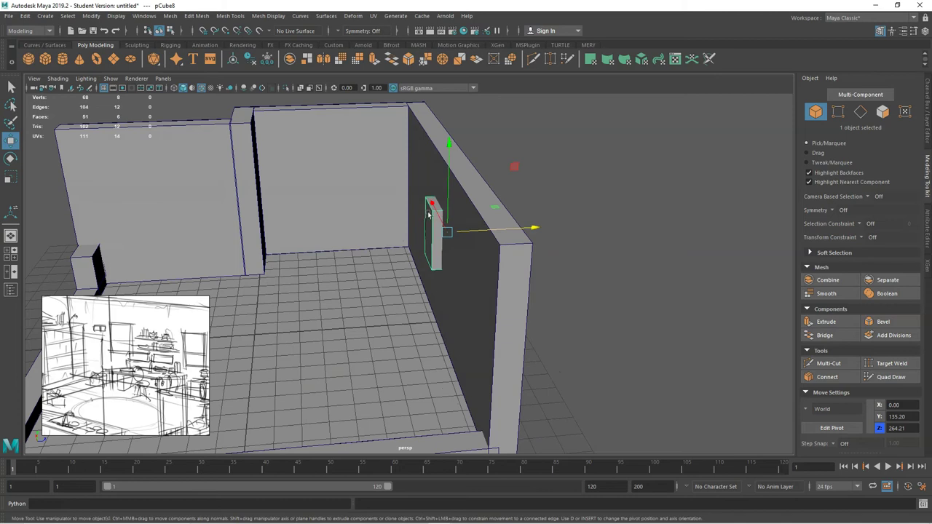
{"action": "left_click_drag", "start_coordinate": [437, 241], "coordinate": [535, 233], "text": "alt"}
{"action": "left_click_drag", "start_coordinate": [444, 204], "coordinate": [412, 207]}
Scale the window block uniformly to about 2.10 × 3.15 × 1.93 and place it at X 90.16, Y 147.70.
{"action": "key", "text": "r"}
{"action": "left_click_drag", "start_coordinate": [412, 206], "coordinate": [432, 242], "text": "alt"}
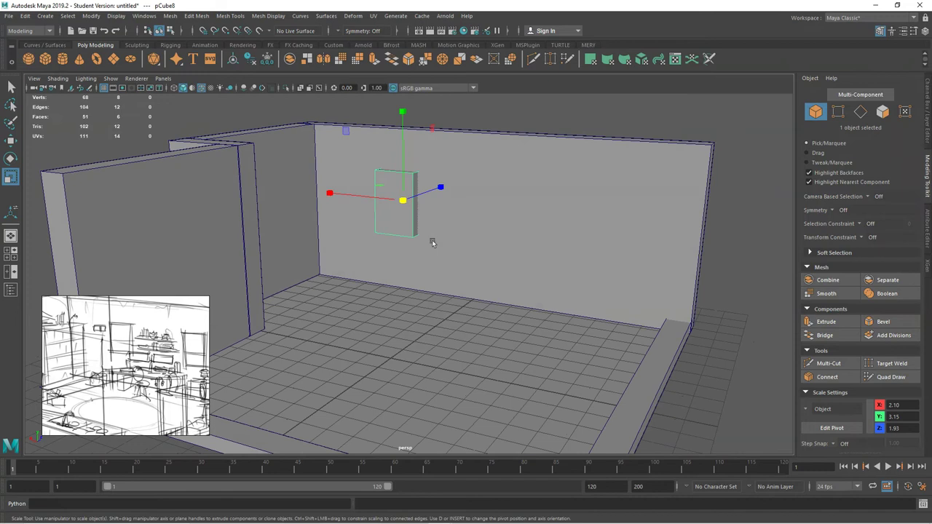
{"action": "left_click_drag", "start_coordinate": [404, 202], "coordinate": [451, 203]}
{"action": "key", "text": "w"}
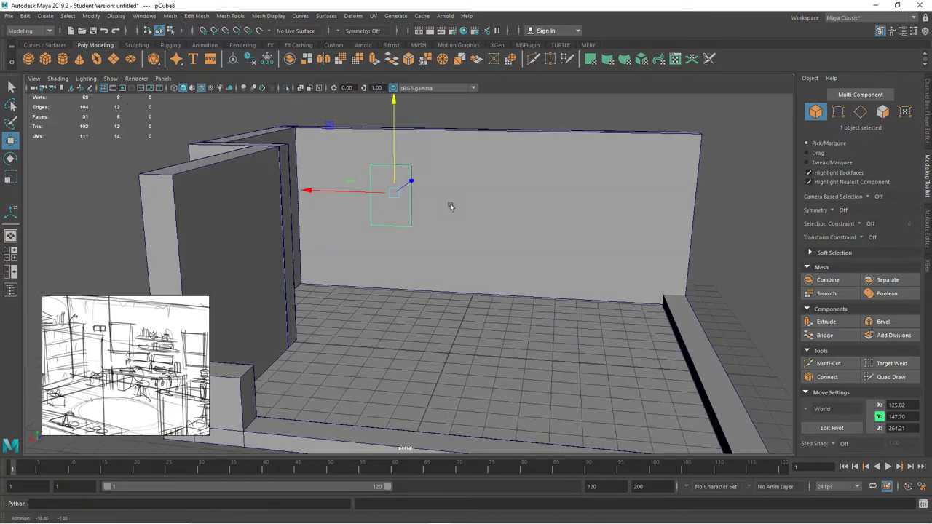
{"action": "left_click_drag", "start_coordinate": [370, 193], "coordinate": [391, 197]}
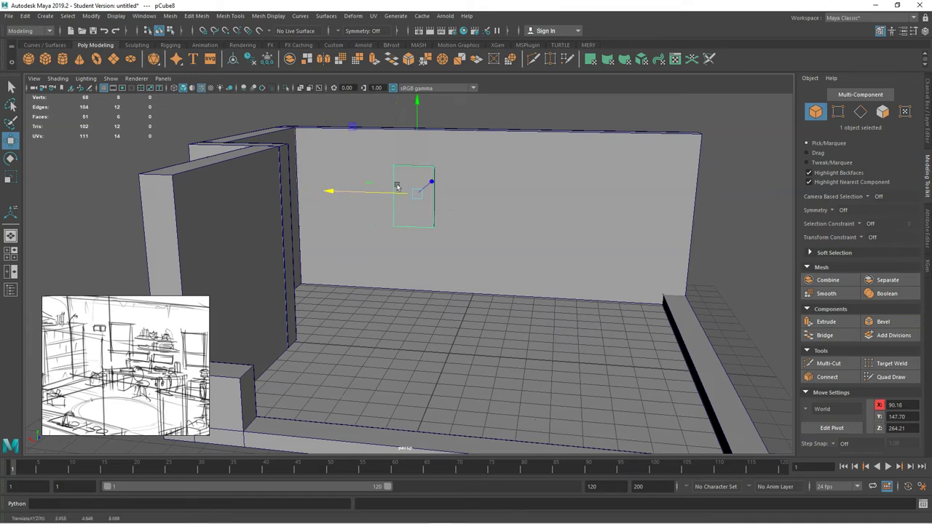
Duplicate the window block and move the copy along X to about -122.73 on the same wall.
{"action": "key", "text": "ctrl+d"}
{"action": "left_click_drag", "start_coordinate": [375, 196], "coordinate": [463, 289]}
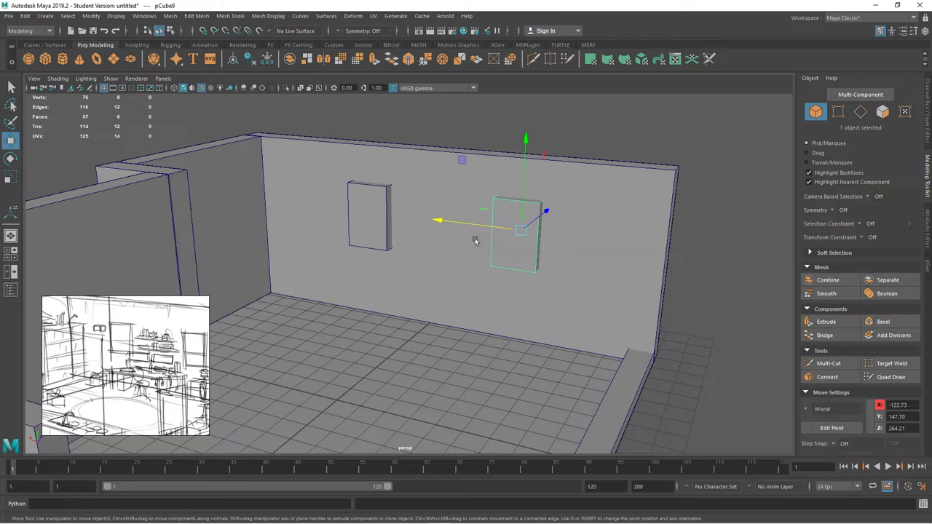
Select the long tall wall together with the original window block.
{"action": "left_click", "coordinate": [440, 185]}
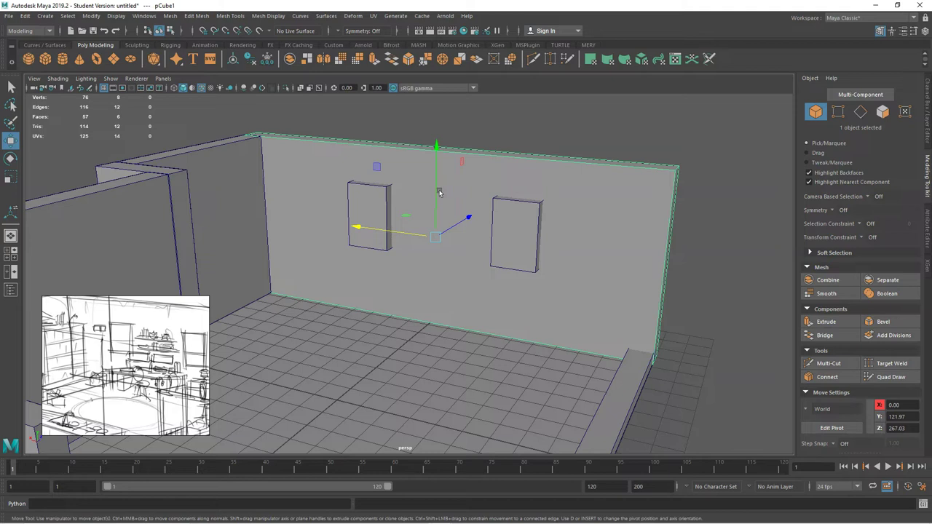
{"action": "left_click", "coordinate": [374, 204], "text": "shift"}
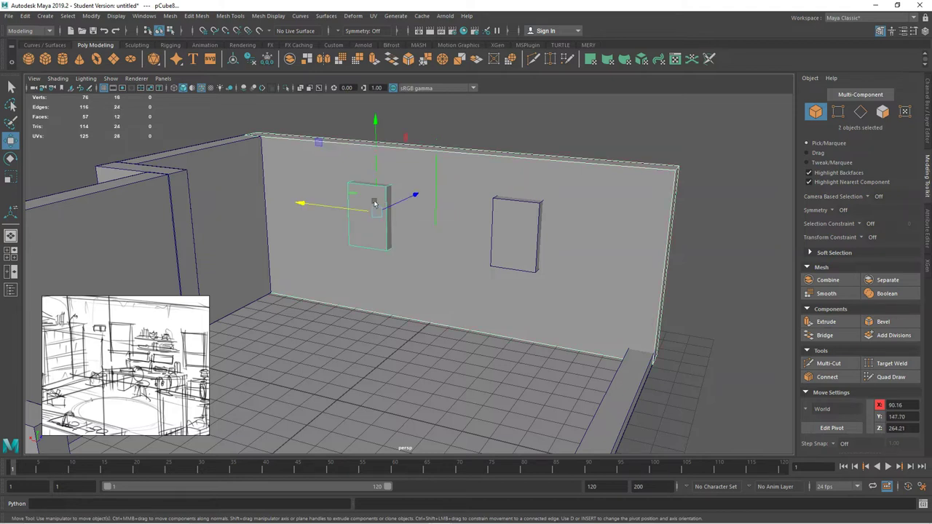
Cut the two window openings by subtracting both window blocks from the long wall with a Boolean difference.
{"action": "left_click", "coordinate": [518, 219], "text": "shift"}
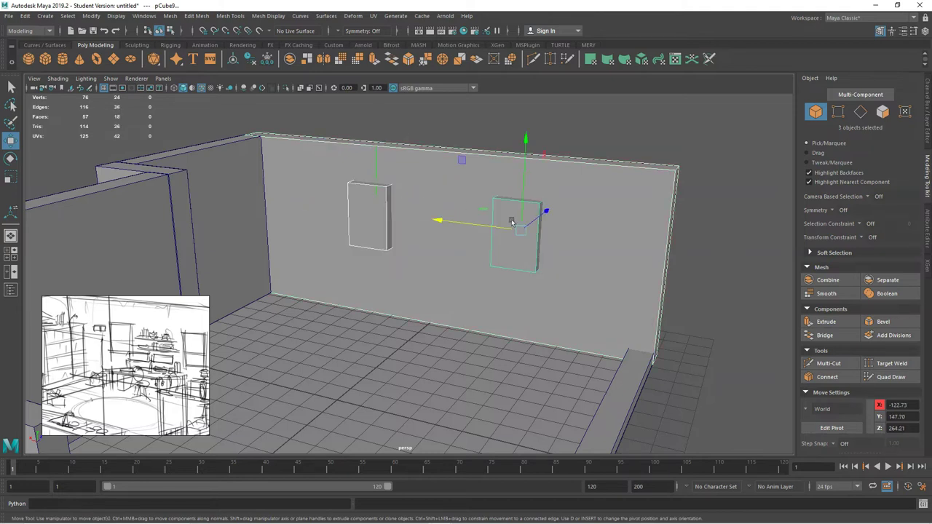
{"action": "mouse_move", "coordinate": [512, 222]}
{"action": "right_mouse_down"}
{"action": "mouse_move", "coordinate": [503, 225]}
{"action": "mouse_move", "coordinate": [543, 211]}
{"action": "mouse_move", "coordinate": [526, 214]}
{"action": "right_mouse_up"}
{"action": "left_click", "coordinate": [437, 129]}
{"action": "left_click", "coordinate": [434, 157]}
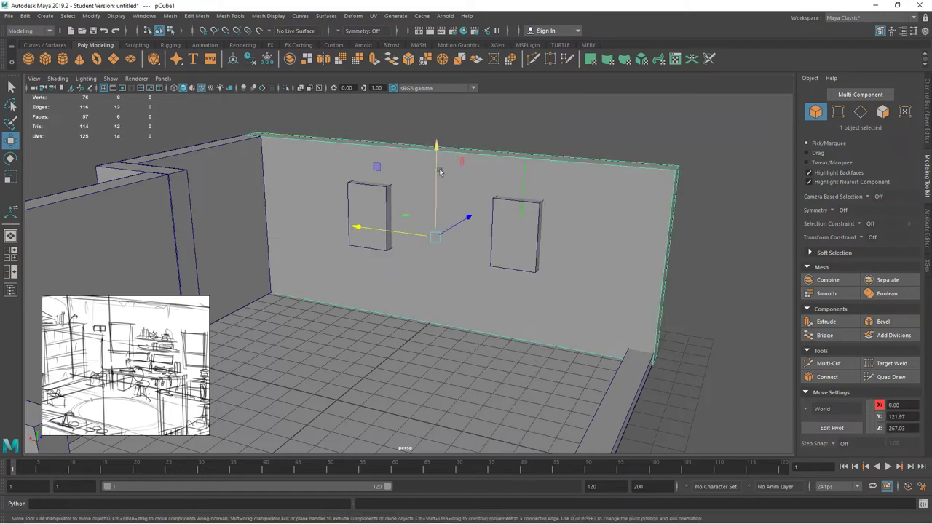
{"action": "left_click", "coordinate": [372, 199], "text": "shift"}
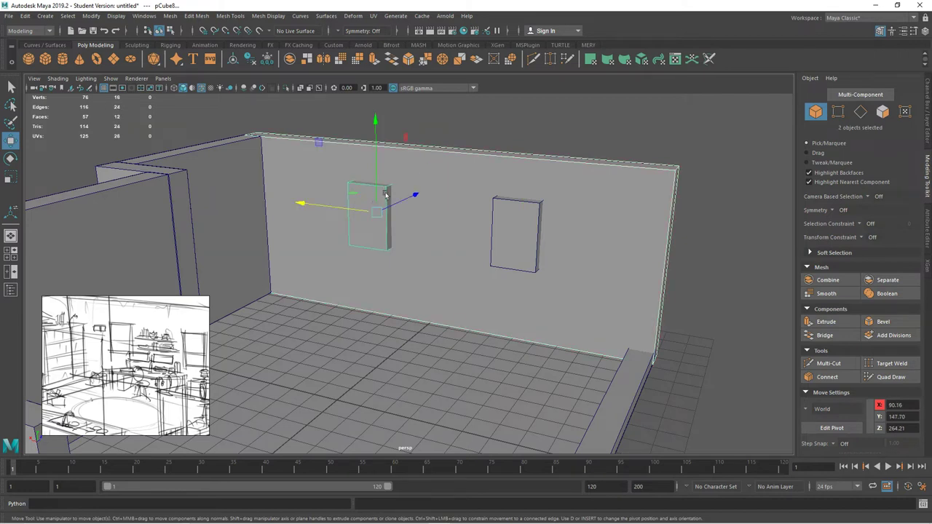
{"action": "left_click", "coordinate": [517, 231], "text": "shift"}
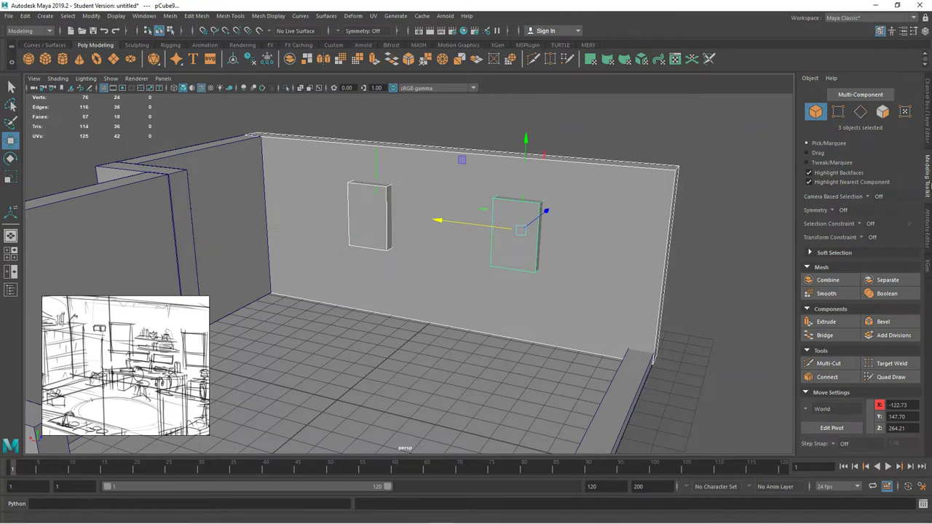
{"action": "left_click", "coordinate": [883, 297]}
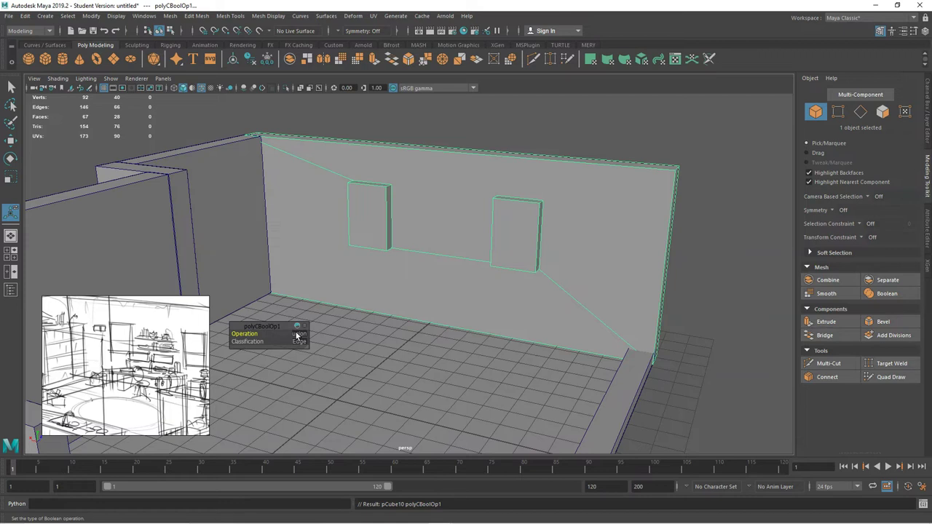
{"action": "left_click", "coordinate": [299, 335]}
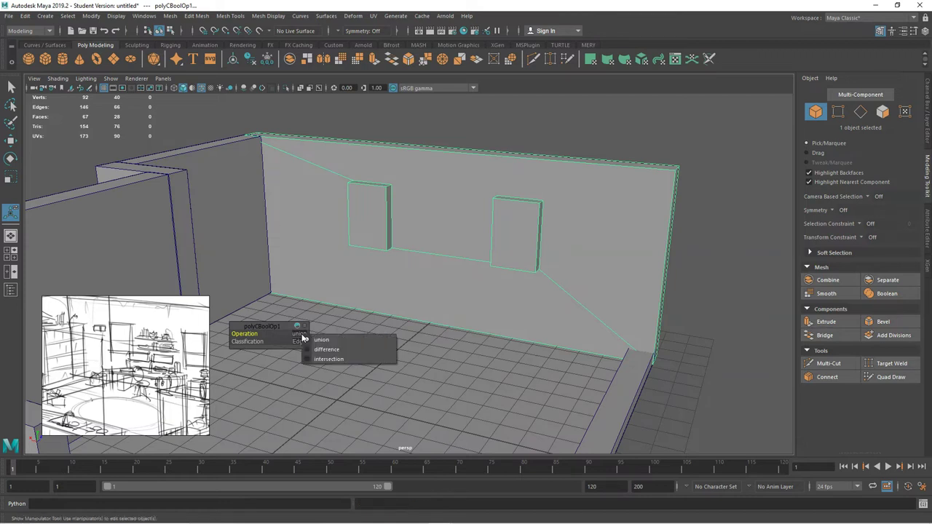
{"action": "left_click", "coordinate": [321, 349]}
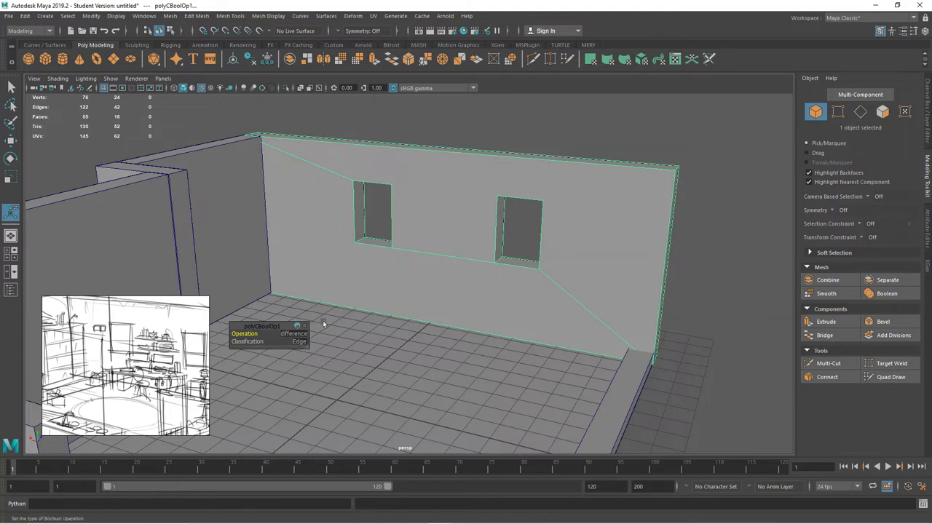
Examine the edges around the window cutouts and the overall room layout from several angles.
{"action": "mouse_move", "coordinate": [390, 249]}
{"action": "left_mouse_down", "text": "alt"}
{"action": "mouse_move", "coordinate": [310, 245]}
{"action": "mouse_move", "coordinate": [385, 243]}
{"action": "left_mouse_up", "text": "alt"}
{"action": "right_click_drag", "start_coordinate": [352, 202], "coordinate": [421, 211]}
{"action": "left_click", "coordinate": [335, 175]}
{"action": "left_click_drag", "start_coordinate": [422, 211], "coordinate": [345, 233], "text": "alt"}
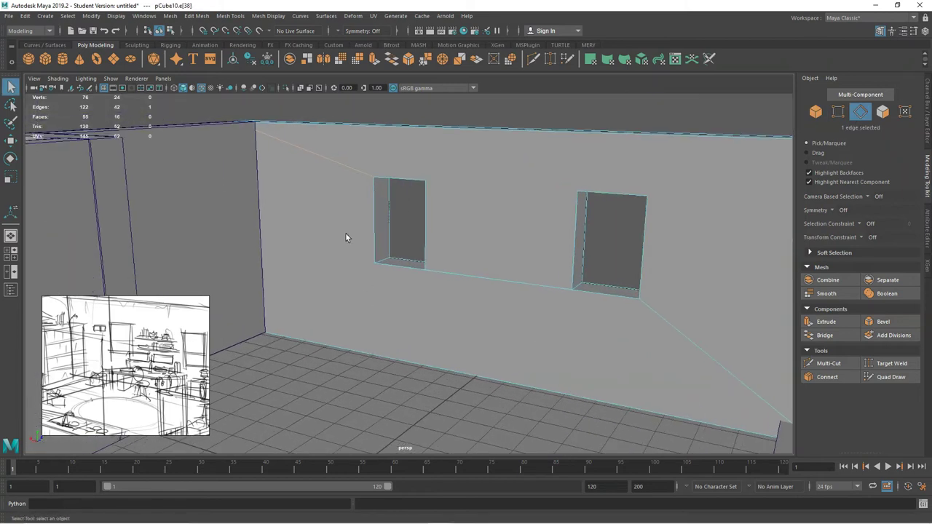
{"action": "left_click", "coordinate": [509, 286]}
{"action": "middle_click_drag", "start_coordinate": [509, 287], "coordinate": [465, 335], "text": "alt"}
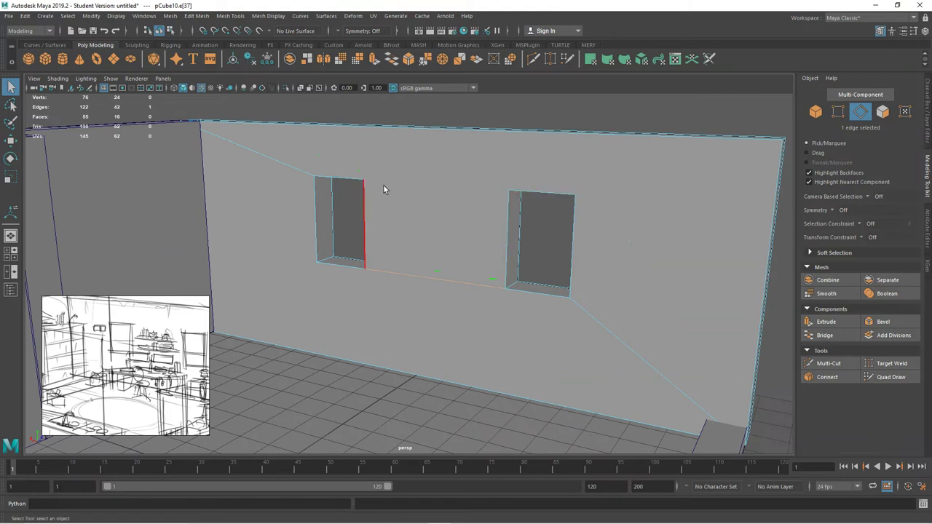
{"action": "left_click_drag", "start_coordinate": [575, 196], "coordinate": [534, 231], "text": "alt"}
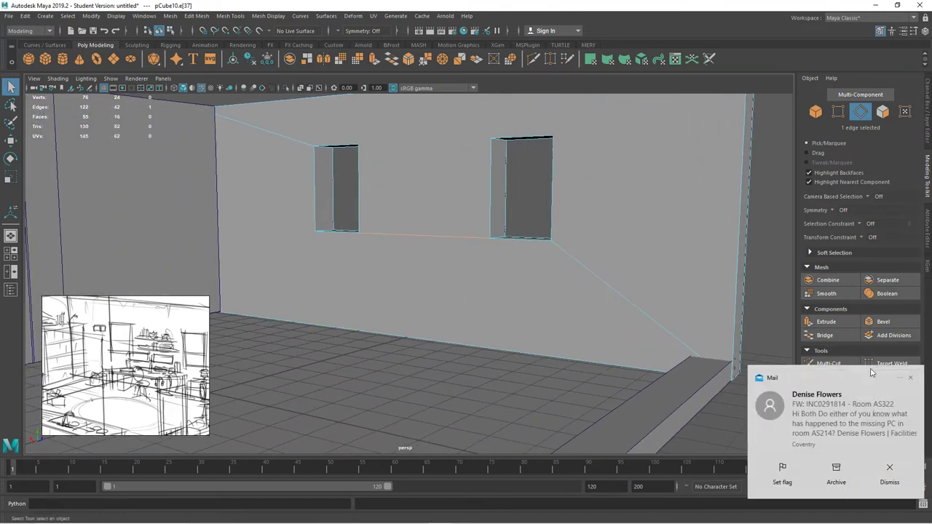
{"action": "left_click", "coordinate": [907, 380]}
{"action": "left_click_drag", "start_coordinate": [462, 260], "coordinate": [452, 263], "text": "alt"}
{"action": "right_click_drag", "start_coordinate": [453, 284], "coordinate": [401, 249], "text": "alt"}
{"action": "middle_click_drag", "start_coordinate": [402, 250], "coordinate": [518, 202], "text": "alt"}
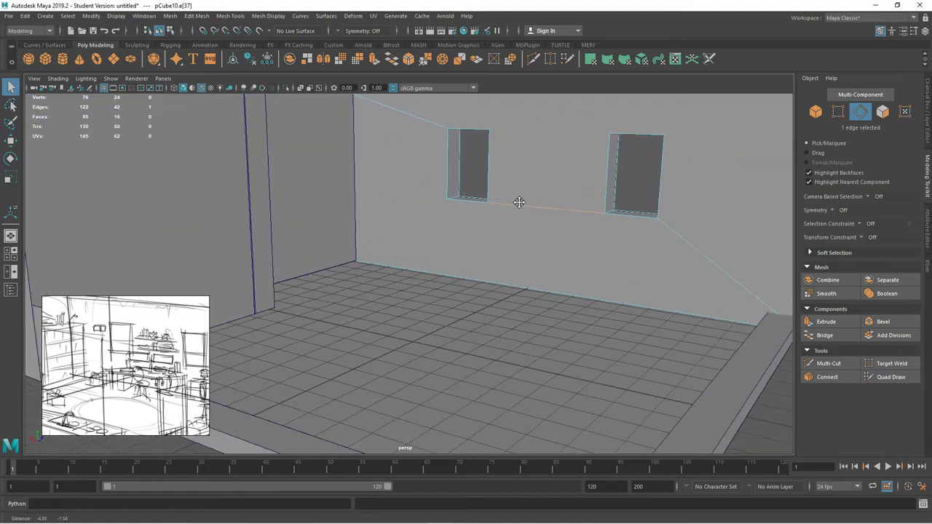
{"action": "right_click_drag", "start_coordinate": [518, 202], "coordinate": [414, 214], "text": "alt"}
{"action": "middle_click_drag", "start_coordinate": [413, 214], "coordinate": [440, 222], "text": "alt"}
{"action": "left_click_drag", "start_coordinate": [468, 238], "coordinate": [464, 213], "text": "alt"}
{"action": "middle_click_drag", "start_coordinate": [343, 251], "coordinate": [352, 251], "text": "alt"}
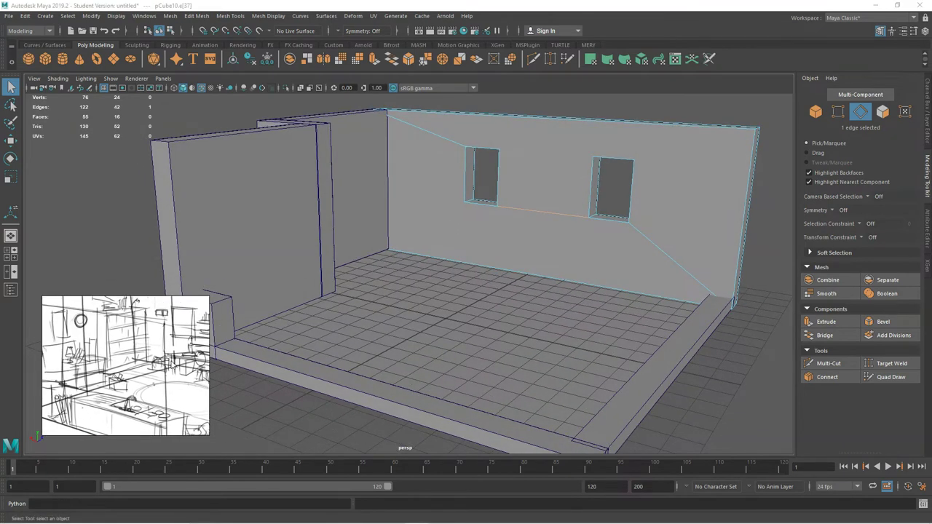
Create a polygon cube and place it on the floor in the far corner, at about X 262, Z 200.
{"action": "left_click_drag", "start_coordinate": [321, 255], "coordinate": [366, 247], "text": "alt"}
{"action": "right_click_drag", "start_coordinate": [366, 247], "coordinate": [478, 285], "text": "alt"}
{"action": "middle_click_drag", "start_coordinate": [415, 246], "coordinate": [459, 332], "text": "alt"}
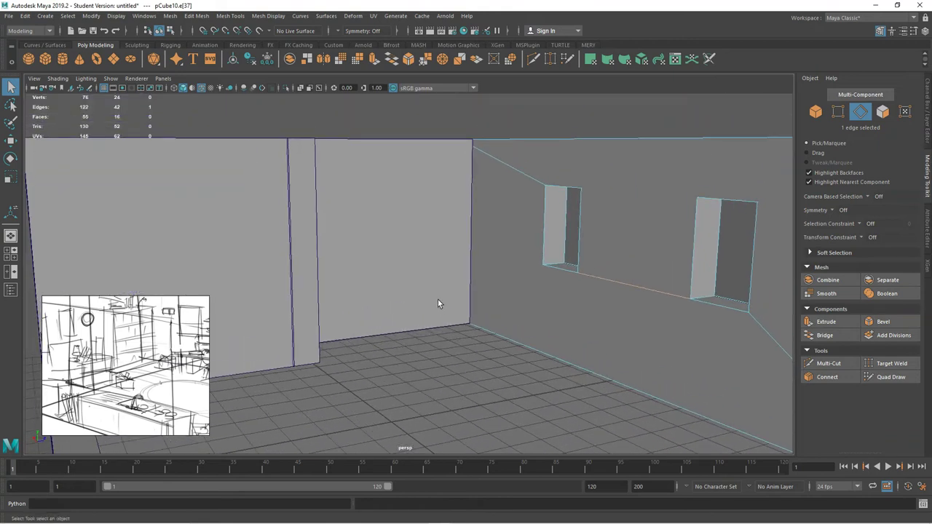
{"action": "left_click", "coordinate": [48, 57]}
{"action": "key", "text": "w"}
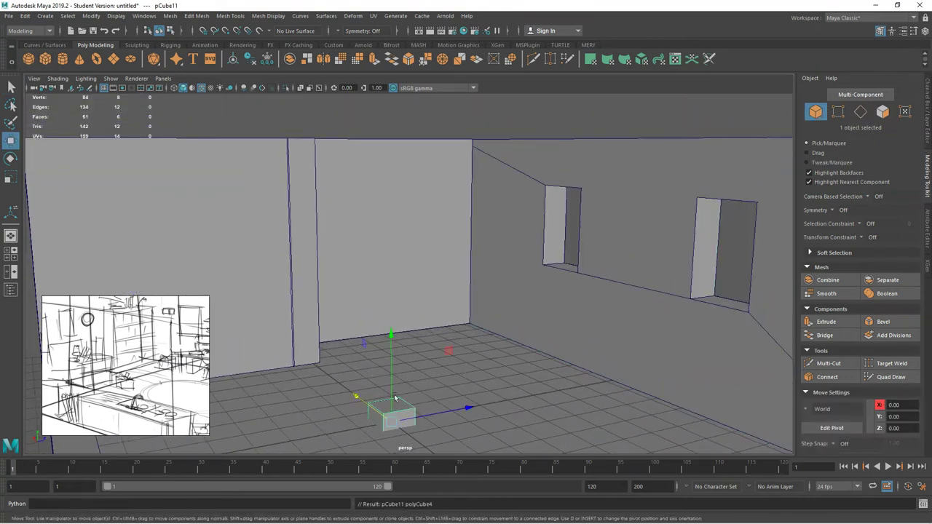
{"action": "left_click_drag", "start_coordinate": [392, 382], "coordinate": [473, 332]}
Reshape the corner cube into a long, low block by moving its faces, stretching it along the back wall.
{"action": "right_click_drag", "start_coordinate": [473, 333], "coordinate": [766, 333], "text": "alt"}
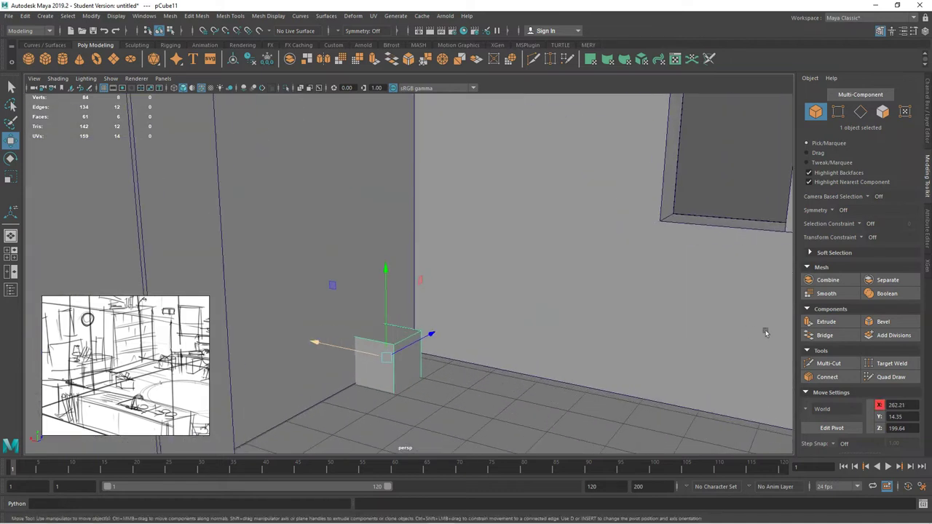
{"action": "middle_click_drag", "start_coordinate": [503, 329], "coordinate": [491, 255], "text": "alt"}
{"action": "right_click_drag", "start_coordinate": [408, 255], "coordinate": [409, 274]}
{"action": "left_click", "coordinate": [401, 297]}
{"action": "left_click_drag", "start_coordinate": [363, 298], "coordinate": [372, 350]}
{"action": "left_click", "coordinate": [526, 295]}
{"action": "left_click_drag", "start_coordinate": [568, 309], "coordinate": [381, 308]}
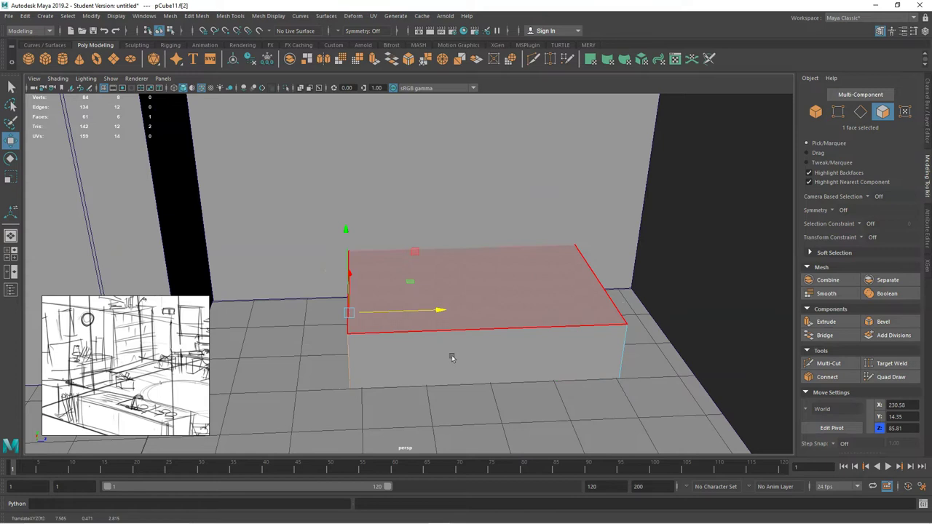
Raise the block's top face to form a tall cabinet that stops short of the wall's height.
{"action": "left_click", "coordinate": [464, 287]}
{"action": "left_click_drag", "start_coordinate": [466, 284], "coordinate": [444, 142]}
{"action": "left_click_drag", "start_coordinate": [395, 292], "coordinate": [367, 355], "text": "alt"}
{"action": "left_click_drag", "start_coordinate": [482, 178], "coordinate": [486, 79]}
{"action": "left_click_drag", "start_coordinate": [313, 255], "coordinate": [436, 282], "text": "alt"}
{"action": "left_click_drag", "start_coordinate": [468, 242], "coordinate": [480, 233]}
{"action": "left_click_drag", "start_coordinate": [407, 236], "coordinate": [435, 180]}
{"action": "left_click", "coordinate": [449, 210]}
{"action": "left_click_drag", "start_coordinate": [468, 277], "coordinate": [429, 282], "text": "alt"}
{"action": "left_click", "coordinate": [395, 270]}
Move the tall cabinet into the room corner at about X 261, Z 237, adjusting its shape to fit.
{"action": "right_click_drag", "start_coordinate": [448, 241], "coordinate": [481, 222]}
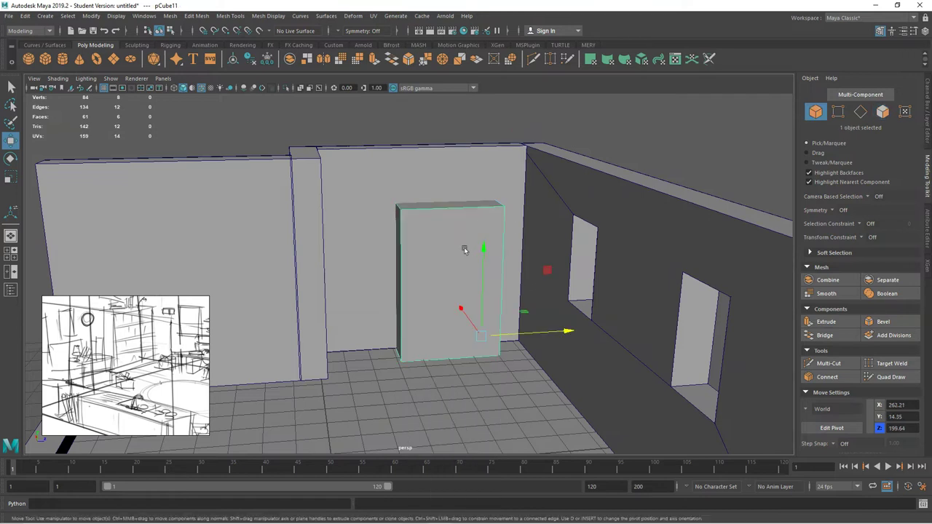
{"action": "left_click_drag", "start_coordinate": [505, 339], "coordinate": [535, 323]}
{"action": "left_click_drag", "start_coordinate": [385, 288], "coordinate": [447, 303]}
{"action": "right_click_drag", "start_coordinate": [405, 163], "coordinate": [397, 135]}
{"action": "left_click", "coordinate": [371, 197]}
{"action": "left_click_drag", "start_coordinate": [372, 197], "coordinate": [400, 202]}
{"action": "right_click_drag", "start_coordinate": [442, 178], "coordinate": [453, 179]}
{"action": "left_click_drag", "start_coordinate": [409, 250], "coordinate": [355, 247]}
{"action": "left_click_drag", "start_coordinate": [435, 253], "coordinate": [444, 281], "text": "alt"}
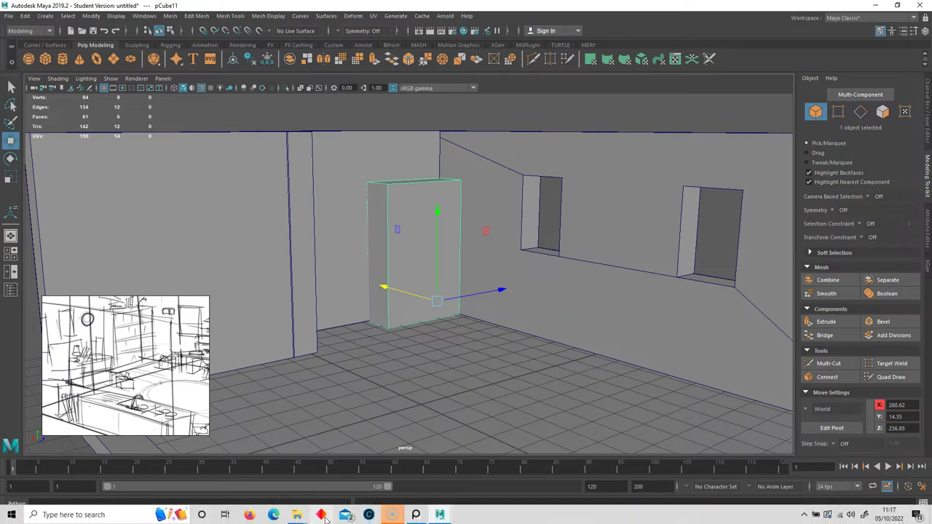
Switch to File Explorer and import Human_Scale.obj from the Cutthrough Drawing > Shed folder into the Maya scene.
{"action": "mouse_move", "coordinate": [296, 516]}
{"action": "left_click", "coordinate": [244, 469]}
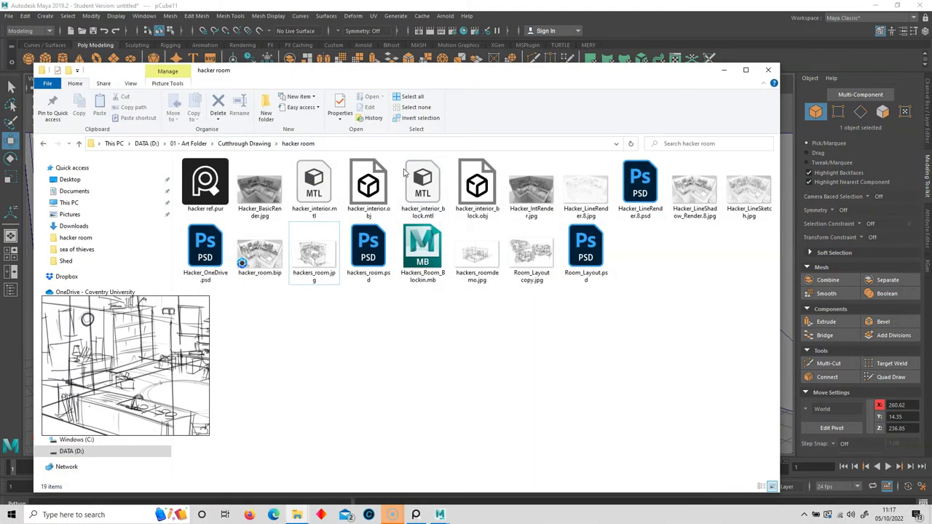
{"action": "left_click", "coordinate": [244, 143]}
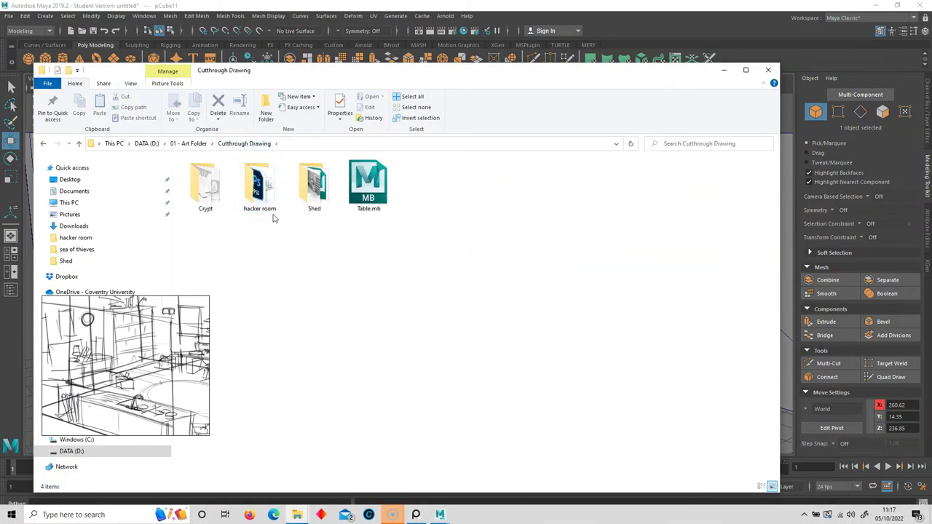
{"action": "double_click", "coordinate": [311, 185]}
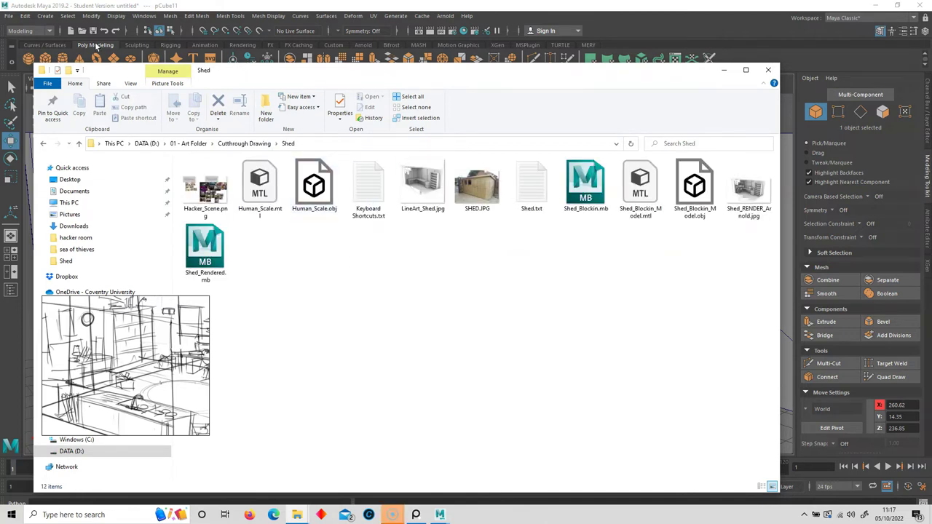
{"action": "left_click_drag", "start_coordinate": [32, 65], "coordinate": [394, 143]}
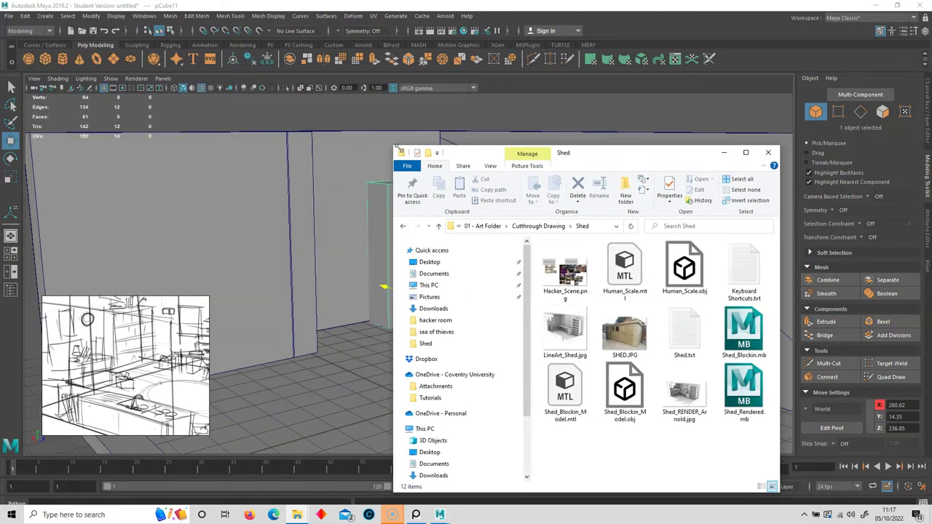
{"action": "left_click_drag", "start_coordinate": [626, 157], "coordinate": [673, 120]}
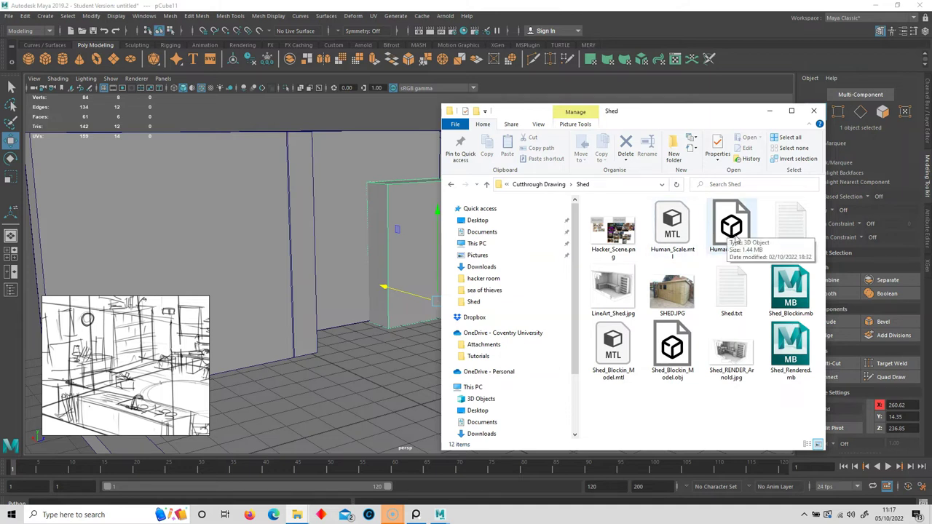
{"action": "left_click_drag", "start_coordinate": [731, 232], "coordinate": [357, 362]}
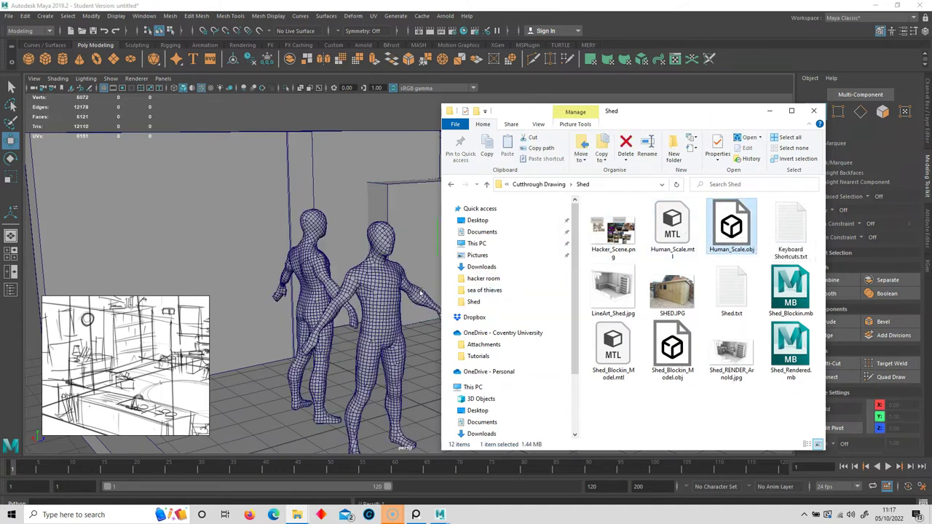
{"action": "left_click", "coordinate": [769, 114]}
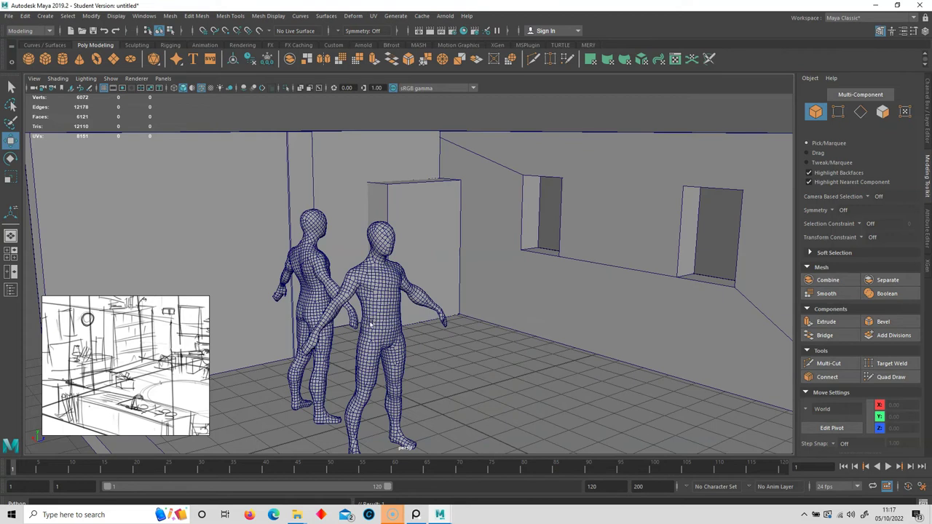
Move the nearer human figure in front of the corner cabinet to compare their sizes.
{"action": "left_click", "coordinate": [371, 324]}
{"action": "left_click_drag", "start_coordinate": [454, 327], "coordinate": [439, 349], "text": "alt"}
{"action": "middle_click_drag", "start_coordinate": [439, 350], "coordinate": [444, 321], "text": "alt"}
{"action": "left_click_drag", "start_coordinate": [436, 370], "coordinate": [441, 266]}
{"action": "left_click_drag", "start_coordinate": [470, 294], "coordinate": [482, 292], "text": "alt"}
{"action": "right_click_drag", "start_coordinate": [481, 293], "coordinate": [605, 296], "text": "alt"}
{"action": "middle_click_drag", "start_coordinate": [463, 296], "coordinate": [487, 325], "text": "alt"}
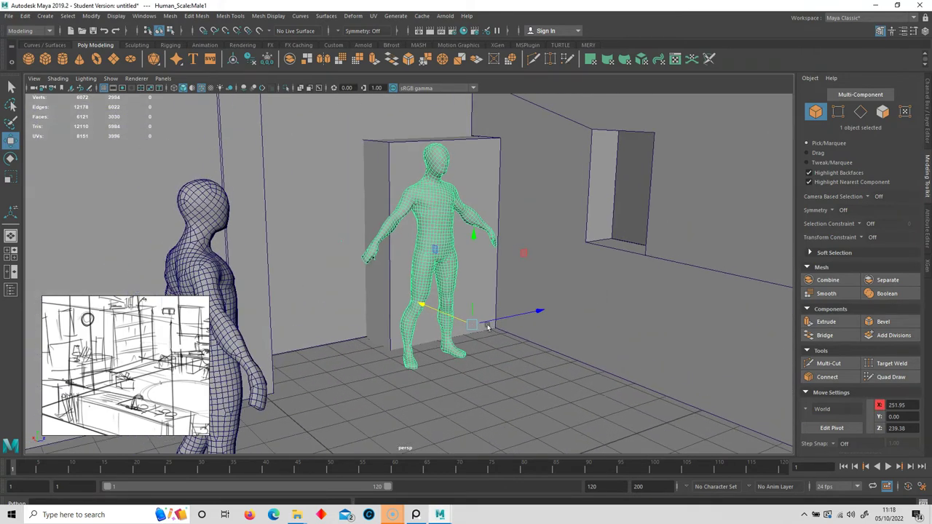
{"action": "left_click_drag", "start_coordinate": [487, 325], "coordinate": [433, 318], "text": "alt"}
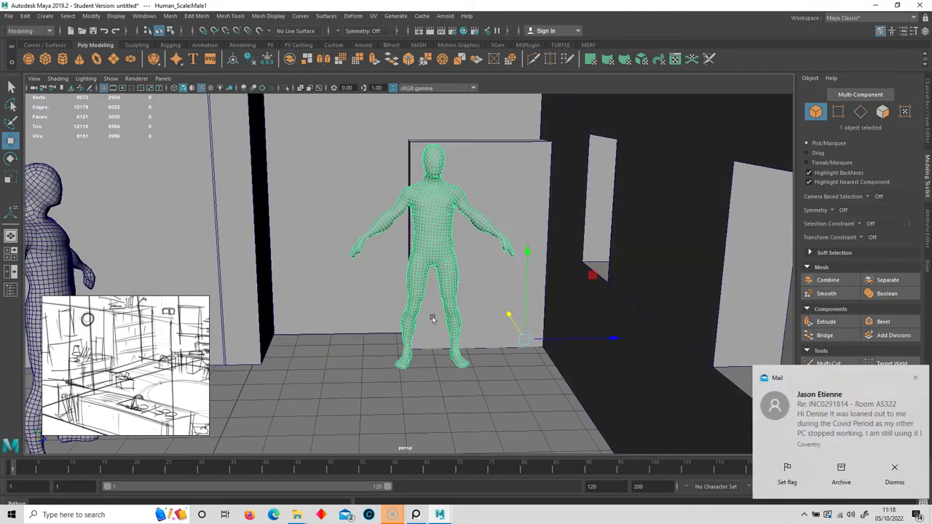
{"action": "left_click", "coordinate": [910, 378]}
{"action": "left_click_drag", "start_coordinate": [551, 338], "coordinate": [583, 338]}
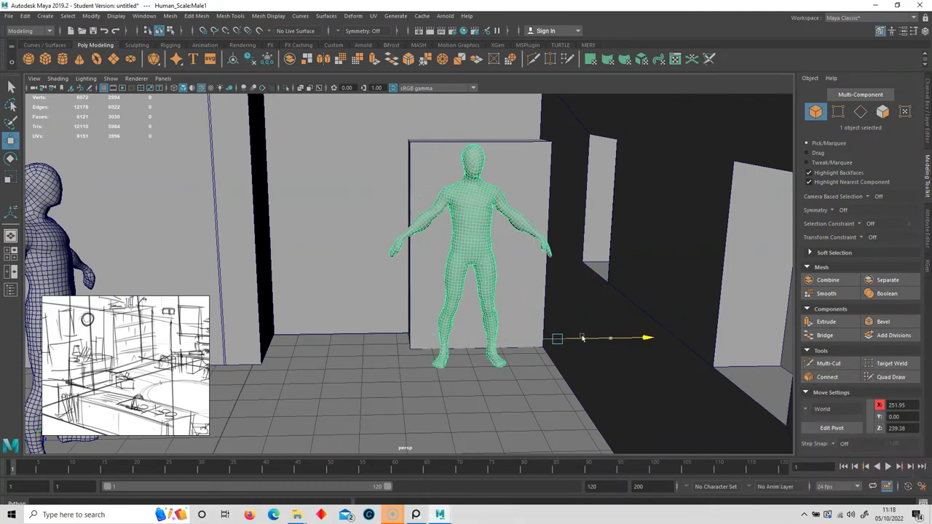
Raise the cabinet's top face so that it stands clearly taller than the human figure.
{"action": "left_click_drag", "start_coordinate": [491, 336], "coordinate": [431, 234], "text": "alt"}
{"action": "left_click", "coordinate": [431, 234]}
{"action": "right_click", "coordinate": [420, 221]}
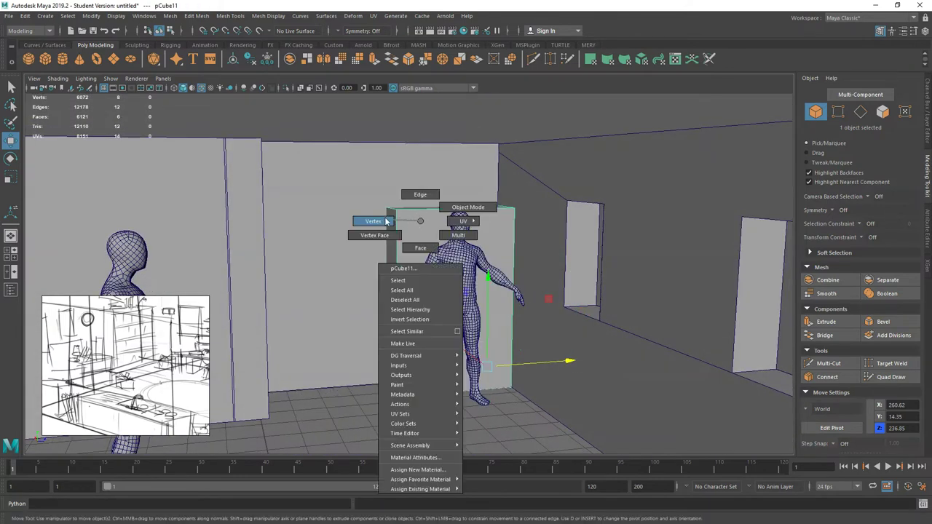
{"action": "right_click_drag", "start_coordinate": [387, 221], "coordinate": [416, 252]}
{"action": "left_click_drag", "start_coordinate": [416, 253], "coordinate": [424, 214], "text": "alt"}
{"action": "left_click", "coordinate": [429, 192]}
{"action": "left_click_drag", "start_coordinate": [442, 172], "coordinate": [439, 145]}
Widen the cabinet slightly by pulling its exposed side face outward along Z, and return to object mode.
{"action": "left_click_drag", "start_coordinate": [458, 273], "coordinate": [403, 255], "text": "alt"}
{"action": "left_click", "coordinate": [385, 256]}
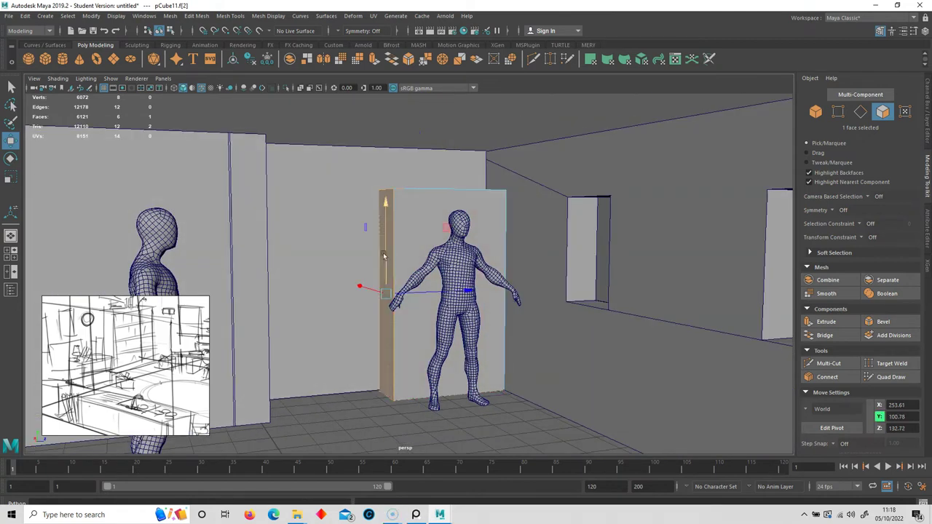
{"action": "left_click_drag", "start_coordinate": [404, 292], "coordinate": [386, 293]}
{"action": "left_click_drag", "start_coordinate": [409, 252], "coordinate": [437, 280], "text": "alt"}
{"action": "right_click_drag", "start_coordinate": [430, 251], "coordinate": [477, 232]}
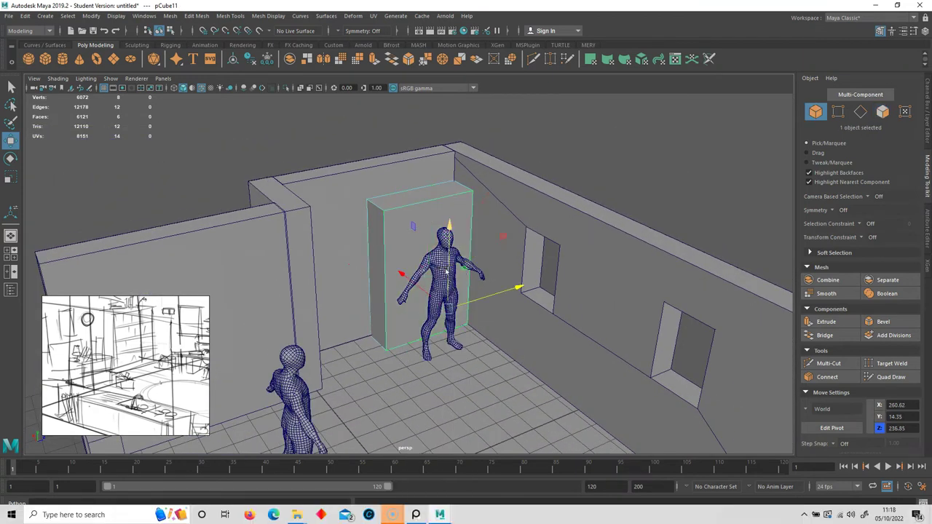
Move the human figure along Z, clear of the cabinet's front.
{"action": "left_click", "coordinate": [440, 269]}
{"action": "left_click_drag", "start_coordinate": [518, 300], "coordinate": [643, 253]}
{"action": "scroll", "coordinate": [369, 401], "scroll_direction": "down", "scroll_amount": 3}
Select the cabinet's front face in face mode and try to connect it with 6 segments.
{"action": "middle_click_drag", "start_coordinate": [369, 401], "coordinate": [357, 332], "text": "alt"}
{"action": "left_click_drag", "start_coordinate": [357, 332], "coordinate": [363, 313], "text": "alt"}
{"action": "right_click_drag", "start_coordinate": [363, 313], "coordinate": [458, 309], "text": "alt"}
{"action": "left_click_drag", "start_coordinate": [457, 310], "coordinate": [422, 225], "text": "alt"}
{"action": "right_click_drag", "start_coordinate": [424, 219], "coordinate": [423, 246]}
{"action": "left_click", "coordinate": [416, 234]}
{"action": "left_click", "coordinate": [422, 207]}
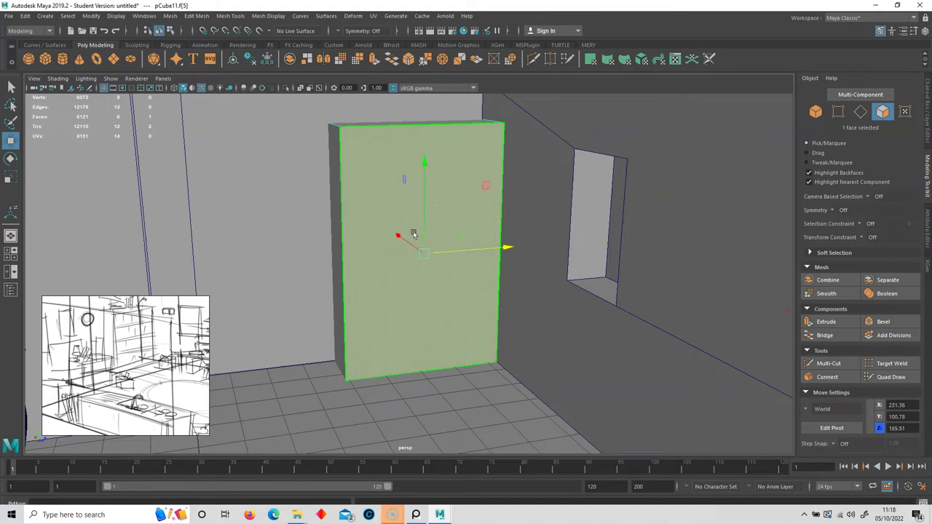
{"action": "mouse_move", "coordinate": [397, 510]}
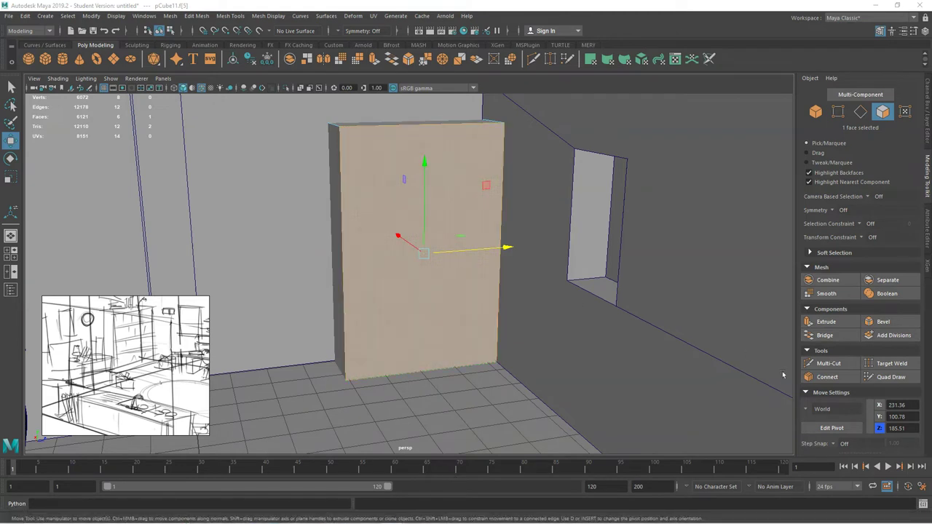
{"action": "left_click", "coordinate": [828, 377]}
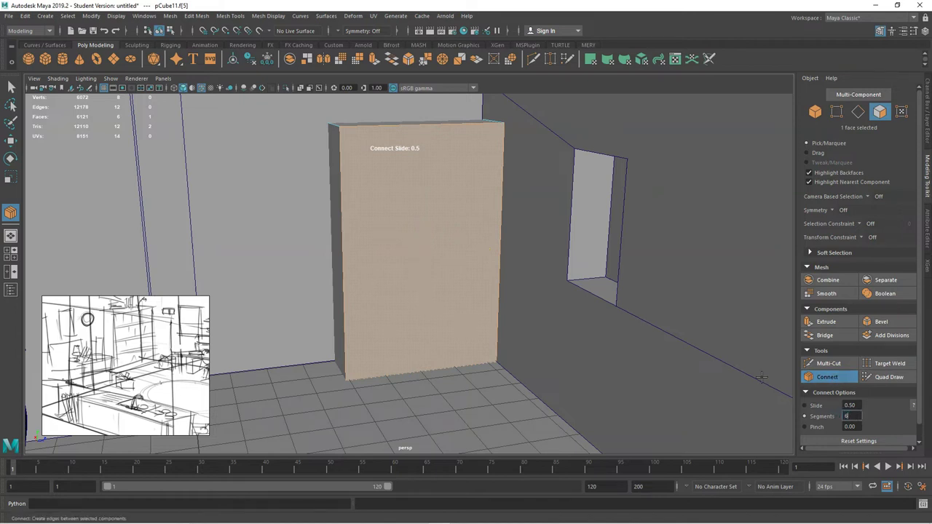
Try dividing the cabinet with the Connect tool on its vertical edge, using 6 segments, and remove the added edges.
{"action": "right_click", "coordinate": [356, 206]}
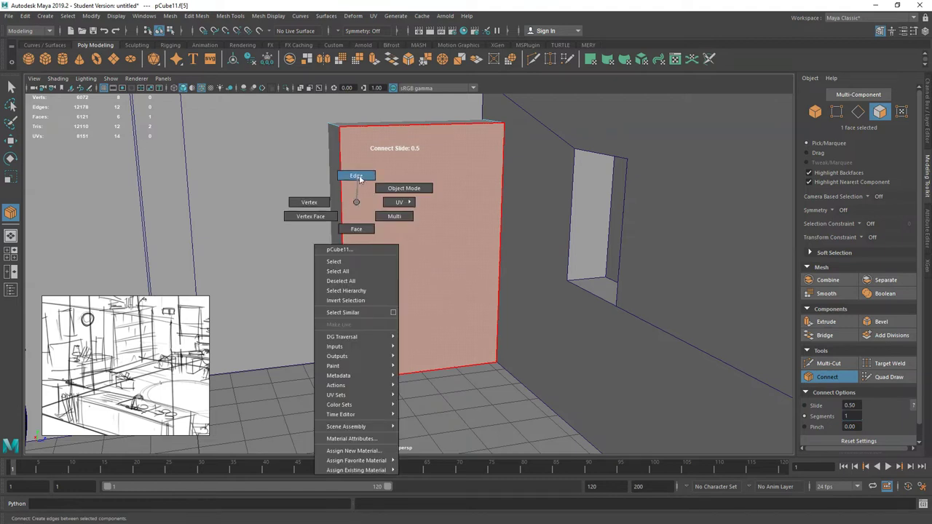
{"action": "left_click", "coordinate": [359, 177]}
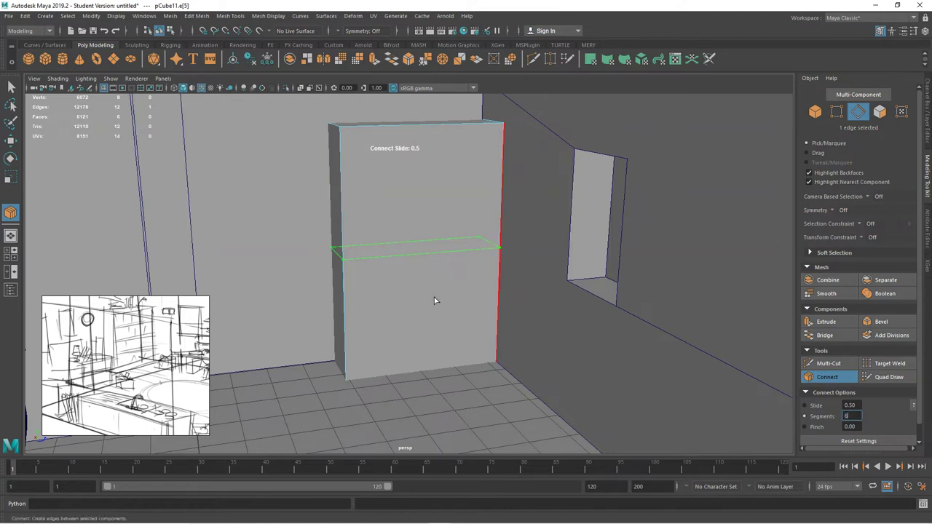
{"action": "type", "text": "6"}
{"action": "key", "text": "Return"}
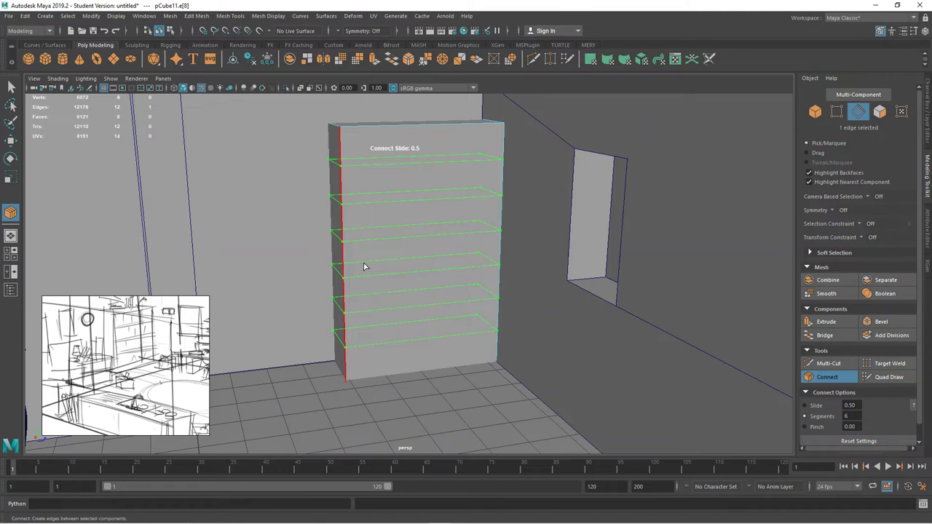
{"action": "key", "text": "w"}
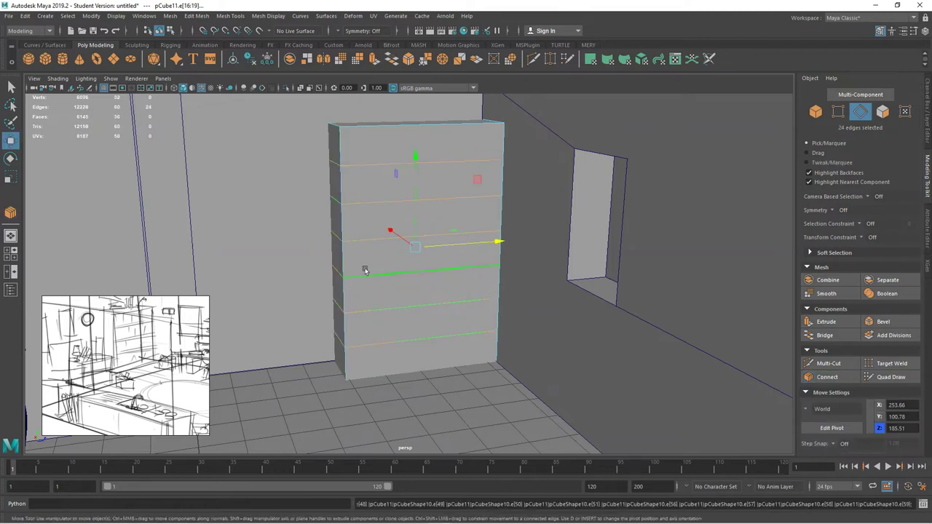
{"action": "key", "text": "ctrl+Delete"}
Divide the cabinet's height by connecting its front vertical edge with 4 segments.
{"action": "right_click_drag", "start_coordinate": [382, 182], "coordinate": [419, 181]}
{"action": "left_click", "coordinate": [363, 213]}
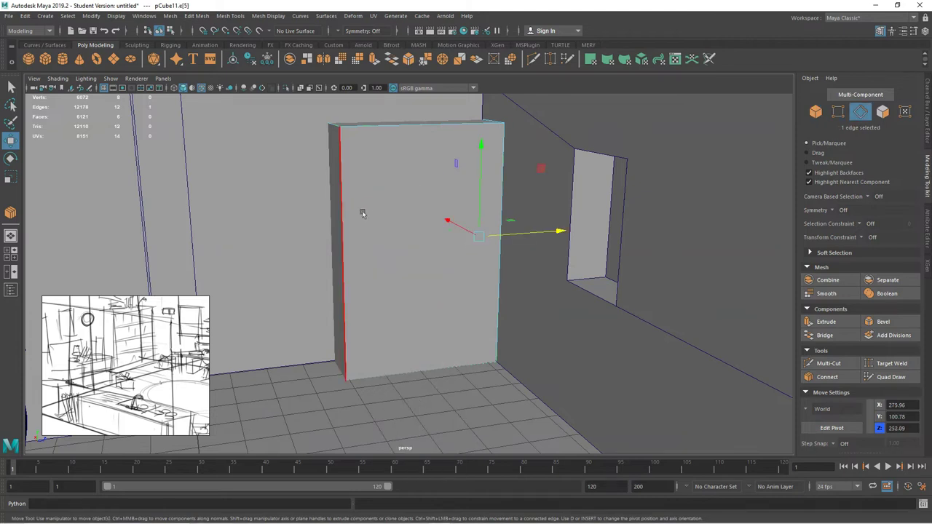
{"action": "left_click", "coordinate": [345, 220]}
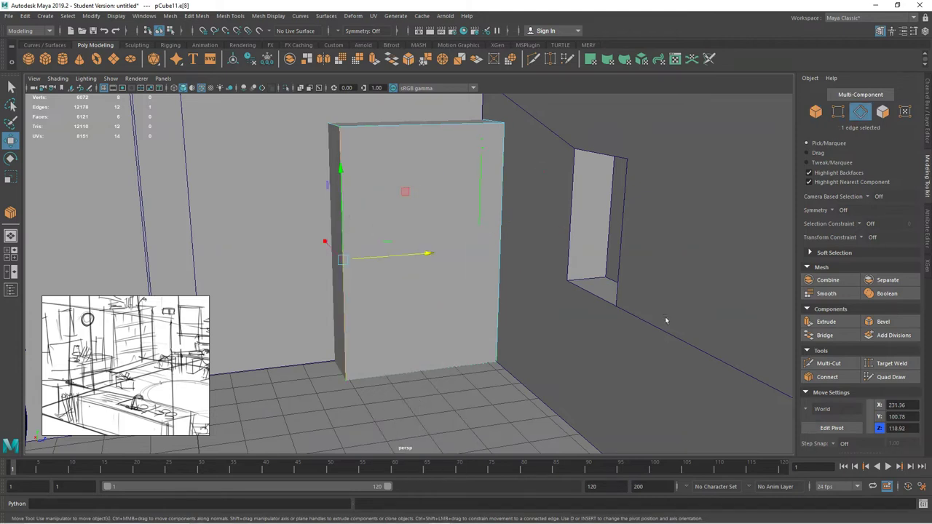
{"action": "left_click", "coordinate": [819, 377]}
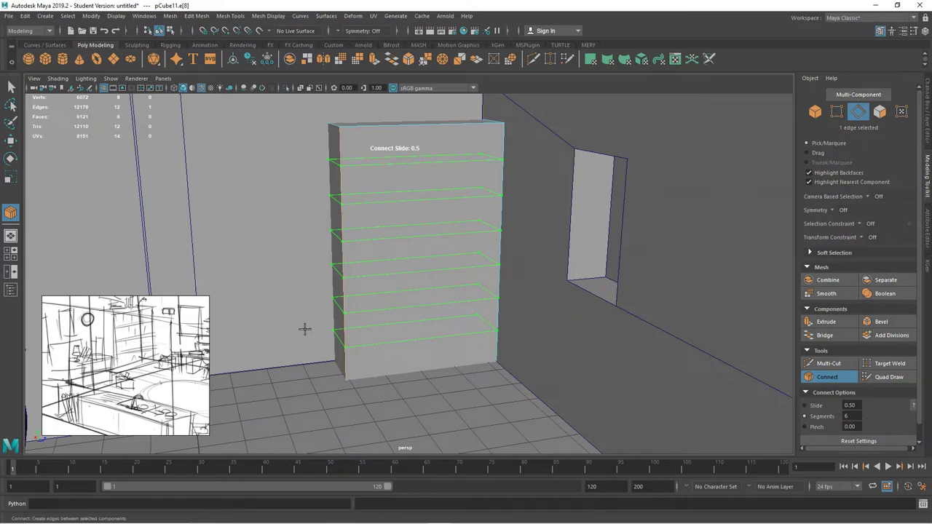
{"action": "type", "text": "4"}
{"action": "key", "text": "Return"}
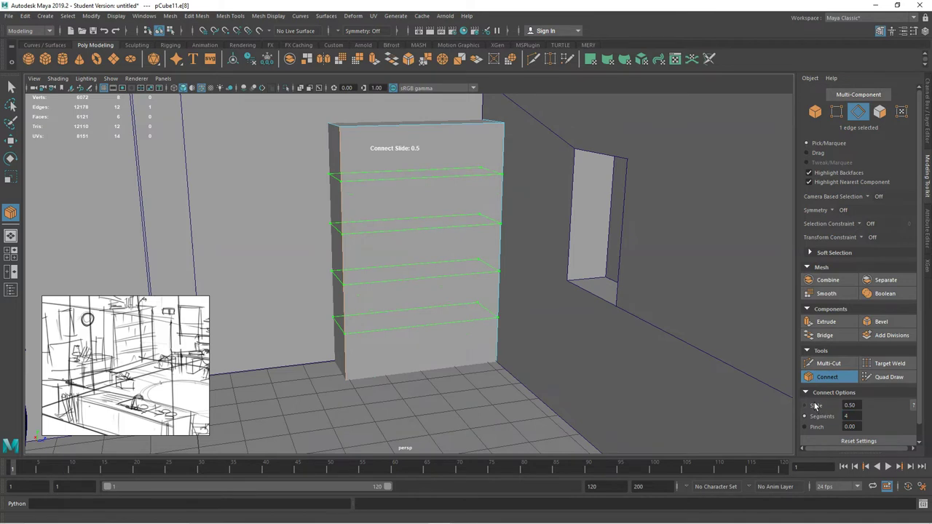
{"action": "key", "text": "w"}
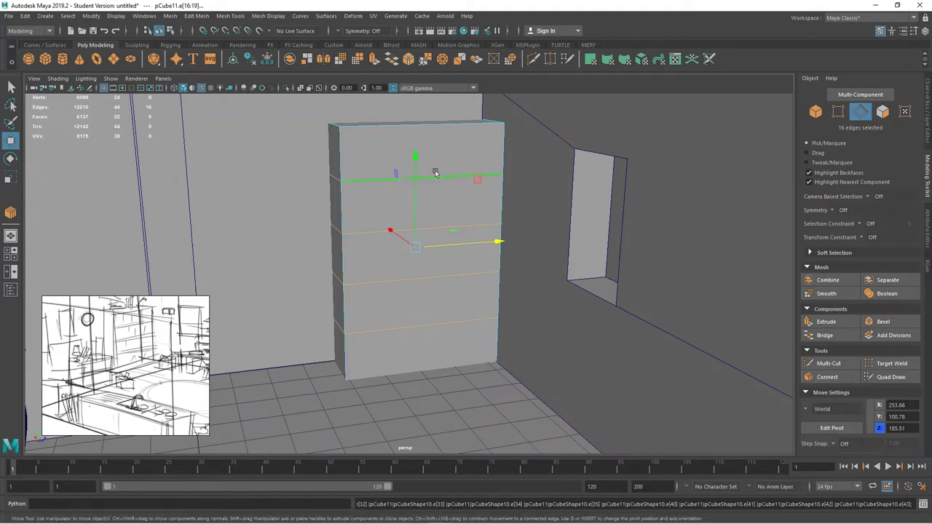
Switch to face mode and select all five front faces of the divided cabinet.
{"action": "right_click_drag", "start_coordinate": [394, 160], "coordinate": [394, 184]}
{"action": "left_click", "coordinate": [394, 164]}
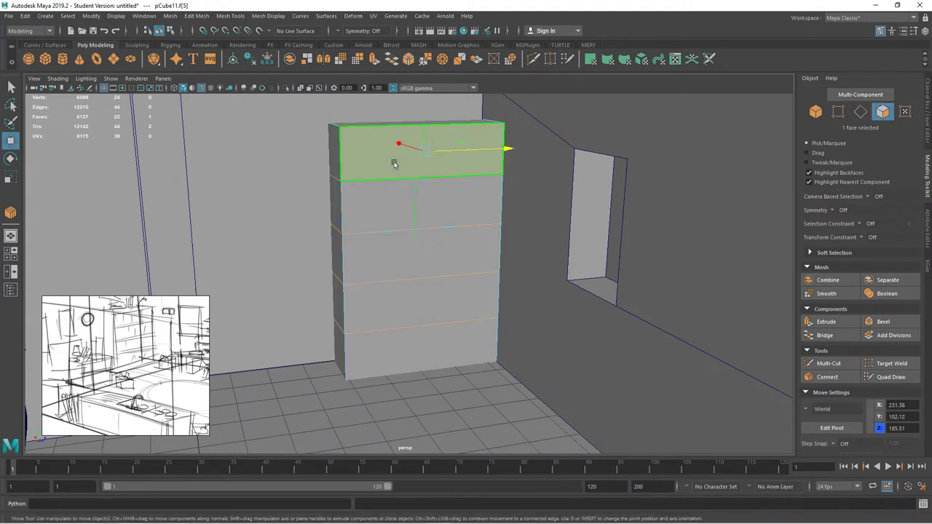
{"action": "left_click", "coordinate": [402, 201], "text": "shift"}
{"action": "left_click", "coordinate": [408, 255], "text": "shift"}
{"action": "left_click", "coordinate": [415, 298], "text": "shift"}
{"action": "left_click", "coordinate": [406, 345], "text": "shift"}
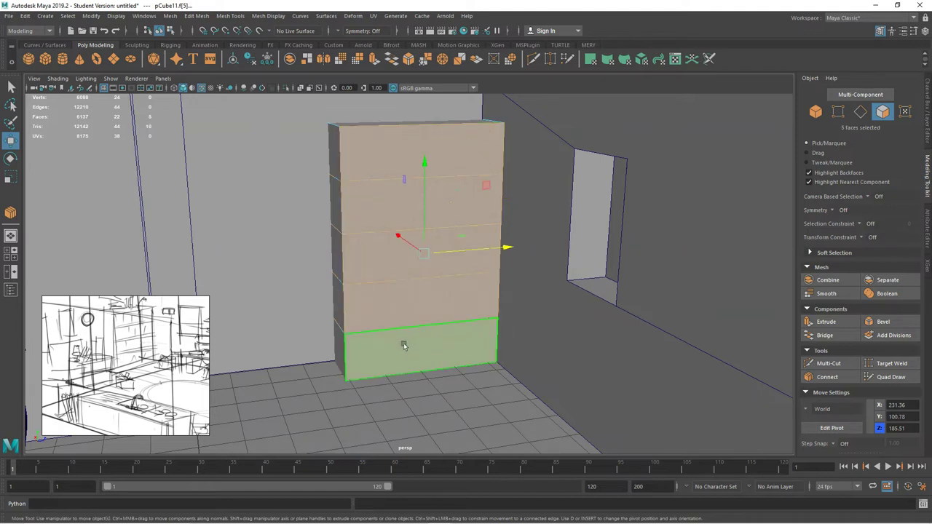
{"action": "left_click", "coordinate": [403, 345]}
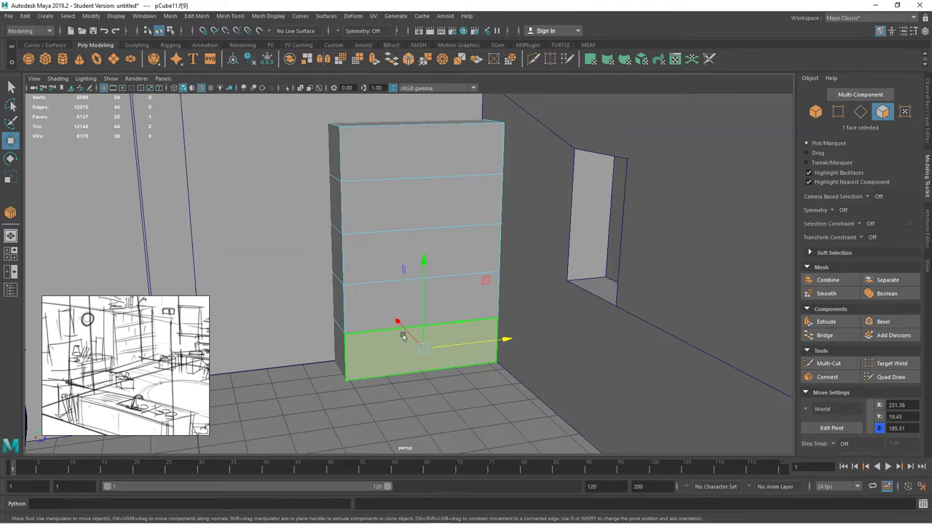
{"action": "mouse_move", "coordinate": [424, 314]}
{"action": "left_mouse_down", "text": "shift"}
{"action": "mouse_move", "coordinate": [420, 163]}
{"action": "mouse_move", "coordinate": [420, 177]}
{"action": "left_mouse_up", "text": "shift"}
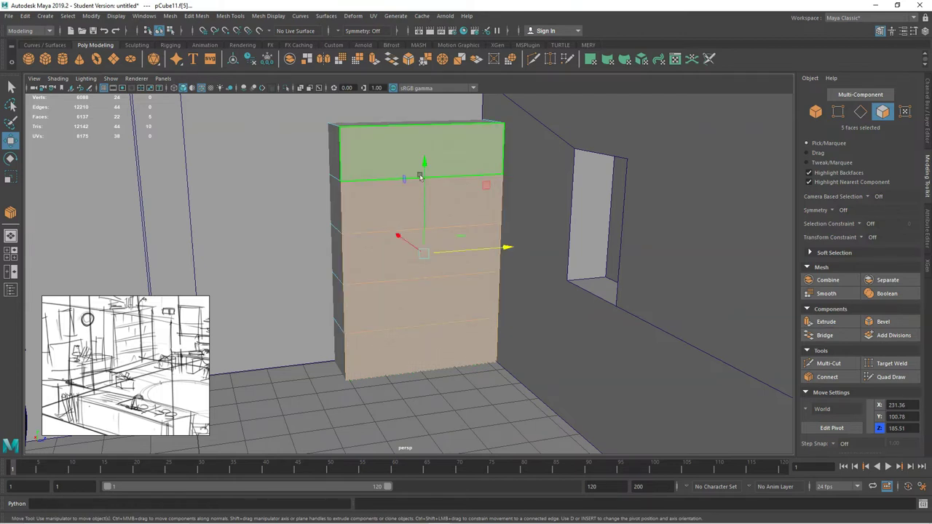
{"action": "left_click", "coordinate": [399, 172]}
{"action": "mouse_move", "coordinate": [398, 172]}
{"action": "left_mouse_down", "text": "shift"}
{"action": "mouse_move", "coordinate": [418, 246]}
{"action": "mouse_move", "coordinate": [415, 350]}
{"action": "left_mouse_up", "text": "shift"}
{"action": "left_click", "coordinate": [406, 151]}
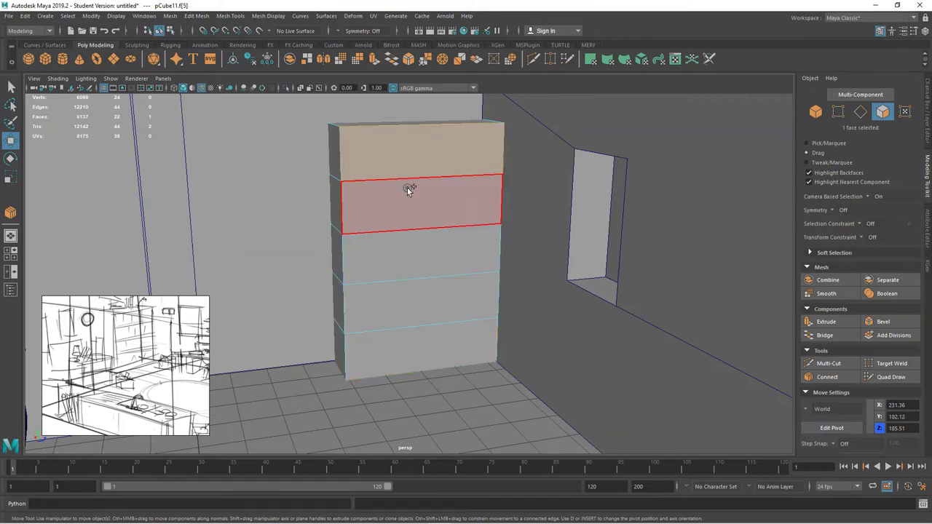
{"action": "left_click_drag", "start_coordinate": [426, 226], "coordinate": [439, 343], "text": "shift"}
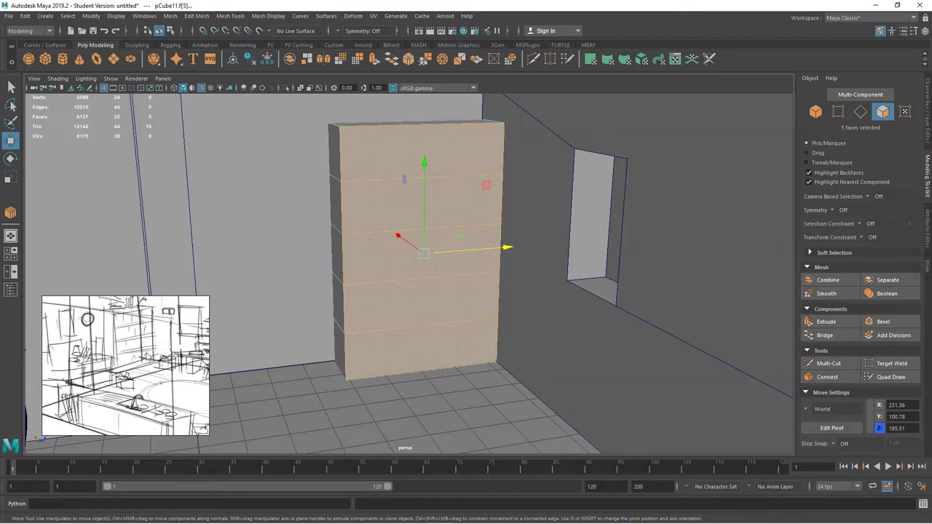
Extrude the five front faces individually, with Keep Faces Together off and an offset of about 2.6.
{"action": "left_click", "coordinate": [829, 325]}
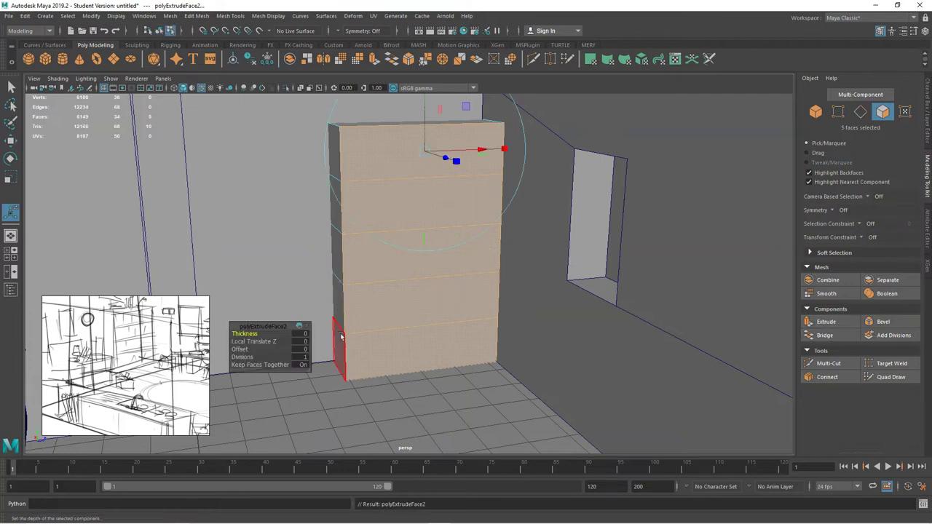
{"action": "left_click", "coordinate": [239, 349]}
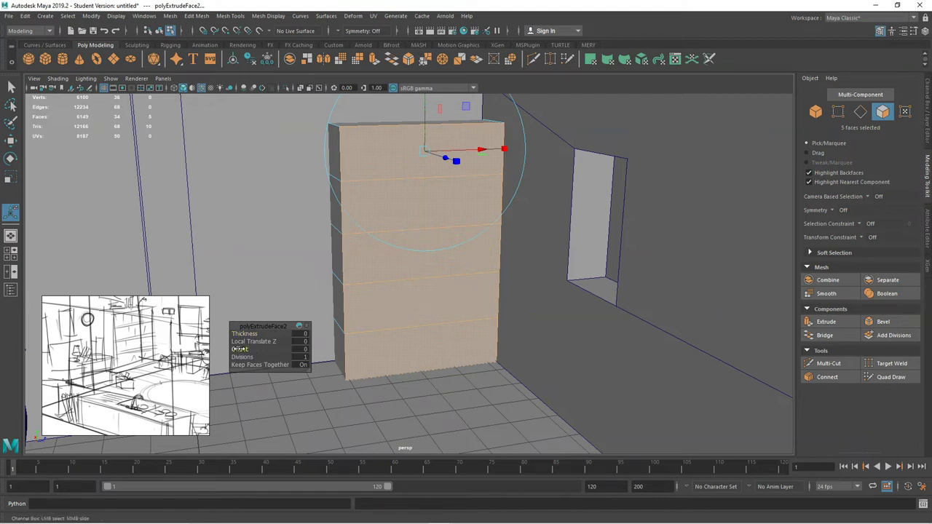
{"action": "left_click_drag", "start_coordinate": [264, 347], "coordinate": [287, 329]}
{"action": "left_click", "coordinate": [302, 366]}
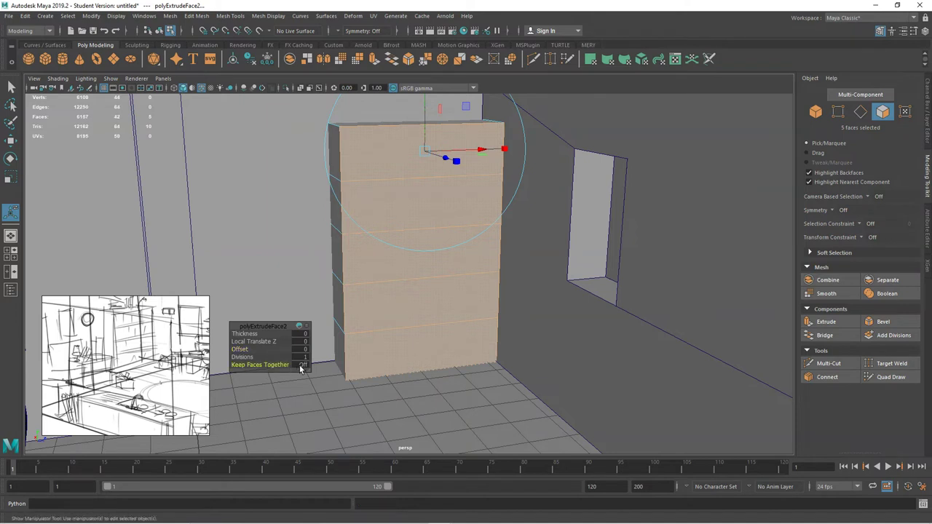
{"action": "mouse_move", "coordinate": [243, 349]}
{"action": "left_mouse_down"}
{"action": "mouse_move", "coordinate": [251, 350]}
{"action": "mouse_move", "coordinate": [245, 342]}
{"action": "left_mouse_up"}
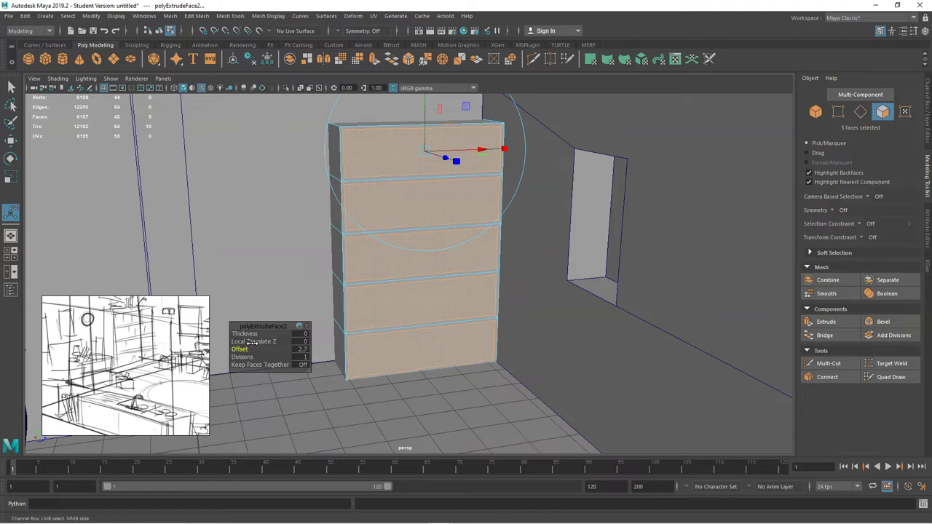
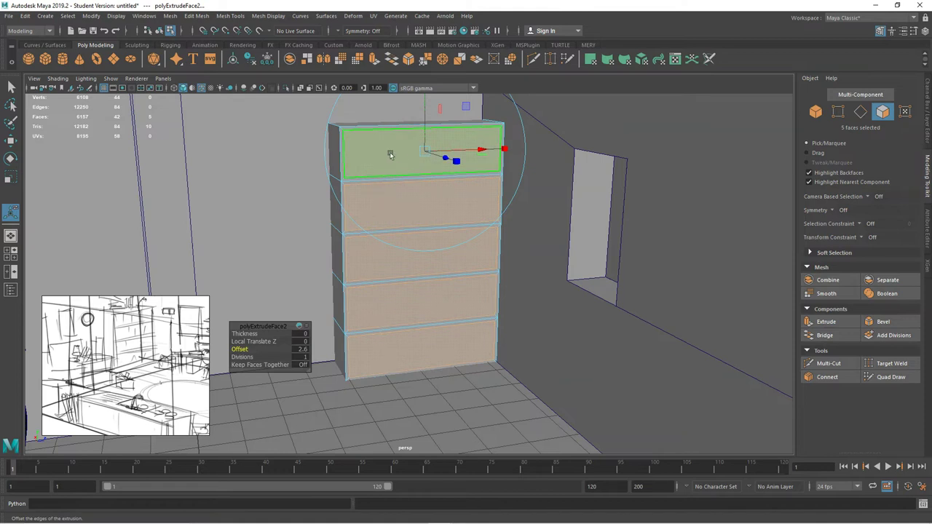
Extrude the inset faces inward to a thickness of about -36.9 to hollow out the shelves, and return to object mode.
{"action": "left_click", "coordinate": [823, 325]}
{"action": "left_click_drag", "start_coordinate": [397, 300], "coordinate": [478, 183], "text": "alt"}
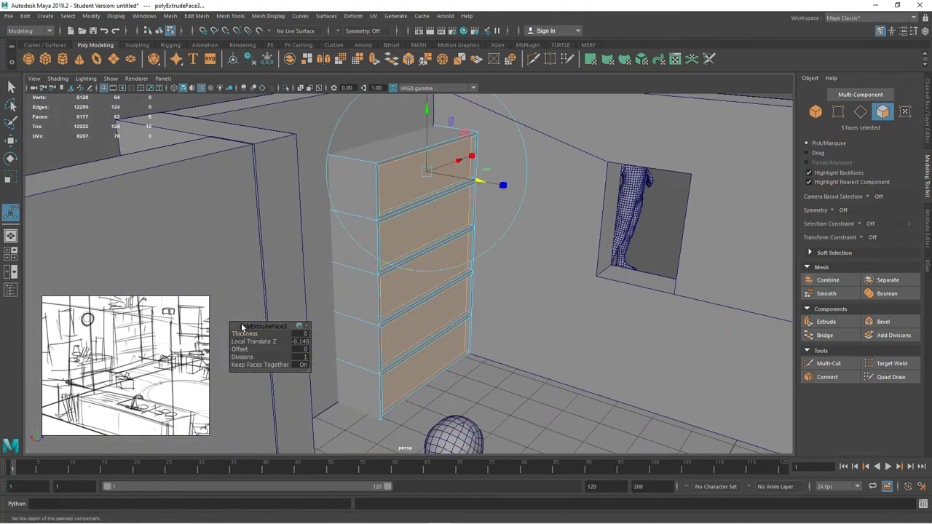
{"action": "left_click_drag", "start_coordinate": [247, 333], "coordinate": [63, 330]}
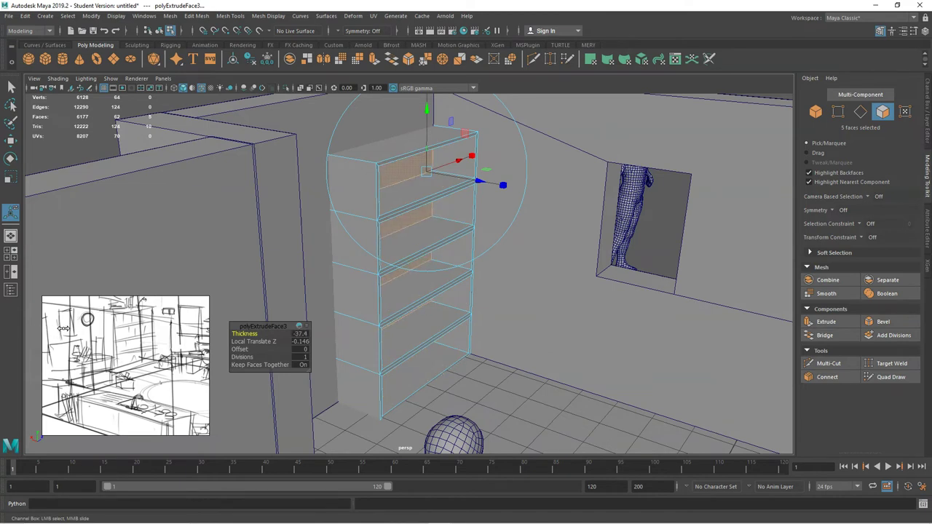
{"action": "left_click_drag", "start_coordinate": [238, 377], "coordinate": [283, 306], "text": "alt"}
{"action": "right_click", "coordinate": [424, 230]}
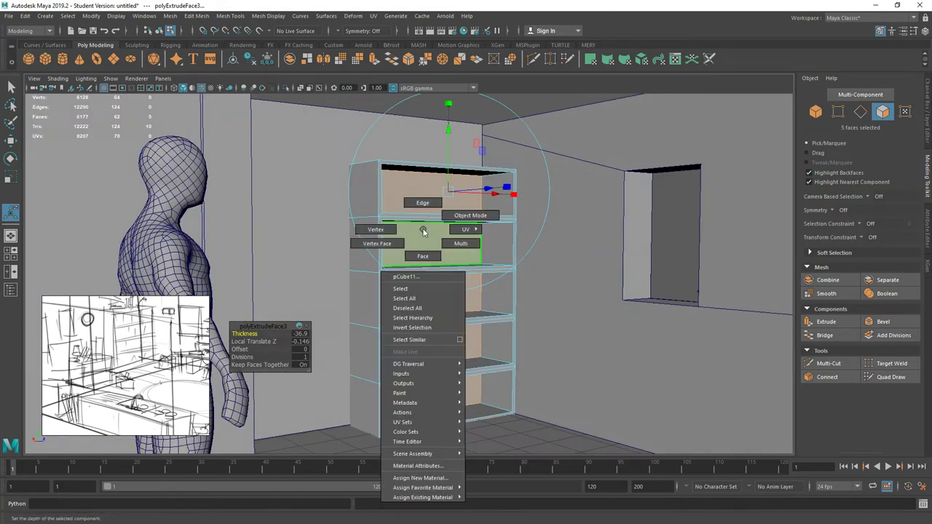
{"action": "left_click", "coordinate": [470, 215]}
Create a polygon cube and move it beside the window wall, at about Y 65 and Z 224.
{"action": "right_click_drag", "start_coordinate": [421, 294], "coordinate": [395, 166], "text": "alt"}
{"action": "left_click", "coordinate": [395, 166]}
{"action": "left_click_drag", "start_coordinate": [443, 312], "coordinate": [470, 347], "text": "alt"}
{"action": "right_click_drag", "start_coordinate": [469, 347], "coordinate": [412, 336], "text": "alt"}
{"action": "middle_click_drag", "start_coordinate": [413, 336], "coordinate": [358, 304], "text": "alt"}
{"action": "middle_click_drag", "start_coordinate": [174, 382], "coordinate": [109, 376]}
{"action": "left_click_drag", "start_coordinate": [452, 337], "coordinate": [409, 317], "text": "alt"}
{"action": "left_click", "coordinate": [46, 59]}
{"action": "key", "text": "w"}
{"action": "left_click_drag", "start_coordinate": [426, 370], "coordinate": [491, 258]}
{"action": "right_click_drag", "start_coordinate": [491, 258], "coordinate": [504, 306], "text": "alt"}
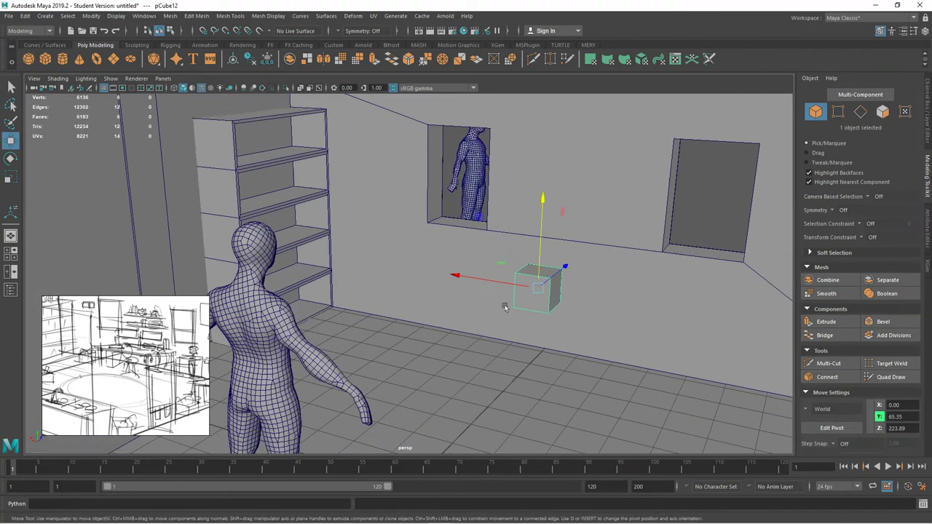
Scale the cube into a thin tabletop, 6.29 in X and 0.14 in Y, deepen it along Z, and adjust its position by the wall.
{"action": "middle_click_drag", "start_coordinate": [504, 306], "coordinate": [383, 294], "text": "alt"}
{"action": "key", "text": "r"}
{"action": "mouse_move", "coordinate": [382, 266]}
{"action": "left_mouse_down"}
{"action": "mouse_move", "coordinate": [332, 269]}
{"action": "mouse_move", "coordinate": [408, 273]}
{"action": "mouse_move", "coordinate": [386, 266]}
{"action": "left_mouse_up"}
{"action": "left_click_drag", "start_coordinate": [458, 198], "coordinate": [532, 293]}
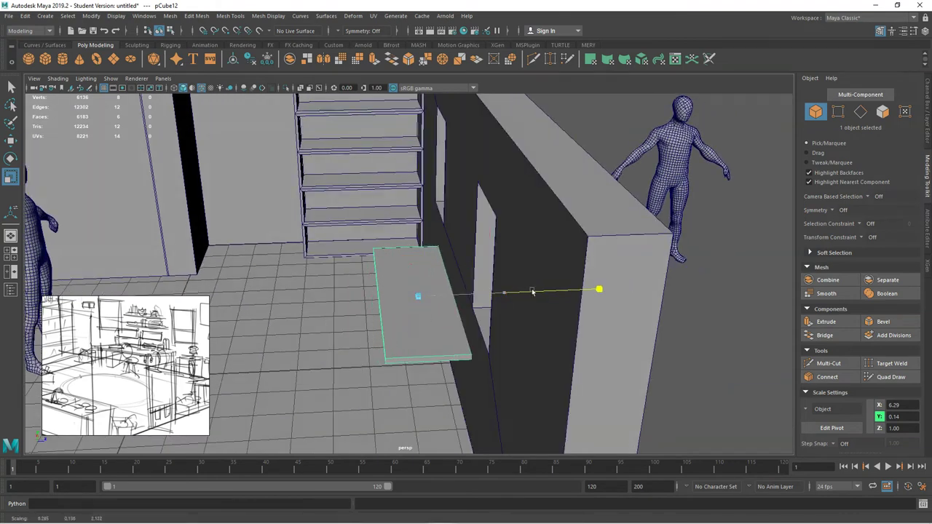
{"action": "key", "text": "w"}
{"action": "left_click_drag", "start_coordinate": [461, 295], "coordinate": [460, 317]}
Move the human figure inside the room along Z toward the tabletop to compare their heights.
{"action": "scroll", "coordinate": [461, 316], "scroll_direction": "down", "scroll_amount": 3}
{"action": "left_click", "coordinate": [161, 264]}
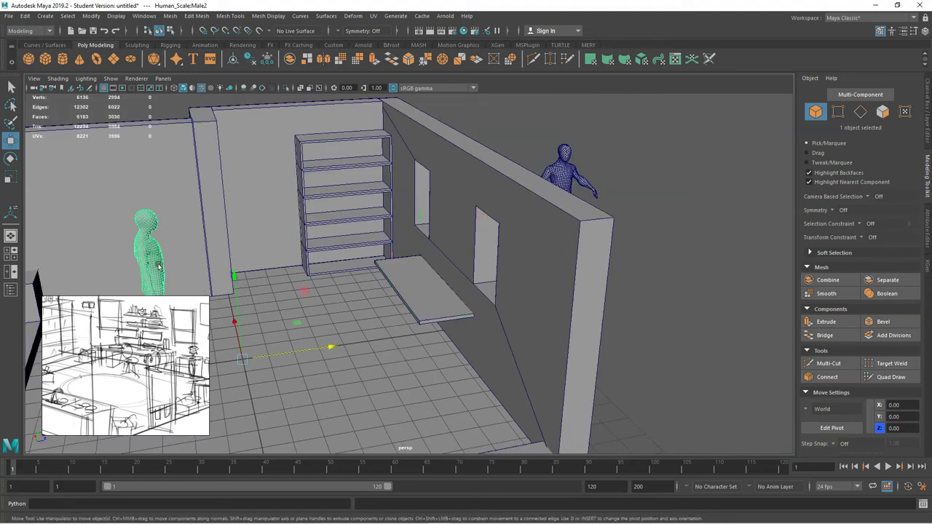
{"action": "middle_click_drag", "start_coordinate": [288, 357], "coordinate": [328, 340], "text": "alt"}
{"action": "left_click_drag", "start_coordinate": [328, 339], "coordinate": [447, 328]}
{"action": "right_click_drag", "start_coordinate": [448, 328], "coordinate": [520, 332], "text": "alt"}
Raise the tabletop slightly to suit the human figure's height.
{"action": "mouse_move", "coordinate": [416, 345]}
{"action": "left_mouse_down", "text": "alt"}
{"action": "mouse_move", "coordinate": [391, 319]}
{"action": "mouse_move", "coordinate": [401, 335]}
{"action": "mouse_move", "coordinate": [417, 337]}
{"action": "left_mouse_up", "text": "alt"}
{"action": "left_click", "coordinate": [418, 266]}
{"action": "left_click_drag", "start_coordinate": [441, 220], "coordinate": [441, 213]}
Move the human figure back along Z, away from the tabletop.
{"action": "left_click_drag", "start_coordinate": [379, 240], "coordinate": [477, 273], "text": "alt"}
{"action": "left_click", "coordinate": [422, 228]}
{"action": "left_click_drag", "start_coordinate": [501, 356], "coordinate": [478, 323], "text": "alt"}
{"action": "left_click_drag", "start_coordinate": [539, 326], "coordinate": [217, 342]}
Deepen the tabletop by pulling its front long face out into the room, and return to object mode.
{"action": "left_click_drag", "start_coordinate": [306, 284], "coordinate": [468, 303], "text": "alt"}
{"action": "left_click", "coordinate": [477, 243]}
{"action": "left_click_drag", "start_coordinate": [579, 285], "coordinate": [483, 266], "text": "alt"}
{"action": "left_click_drag", "start_coordinate": [375, 290], "coordinate": [445, 293], "text": "alt"}
{"action": "right_click_drag", "start_coordinate": [445, 293], "coordinate": [507, 311], "text": "alt"}
{"action": "left_click_drag", "start_coordinate": [507, 310], "coordinate": [447, 293], "text": "alt"}
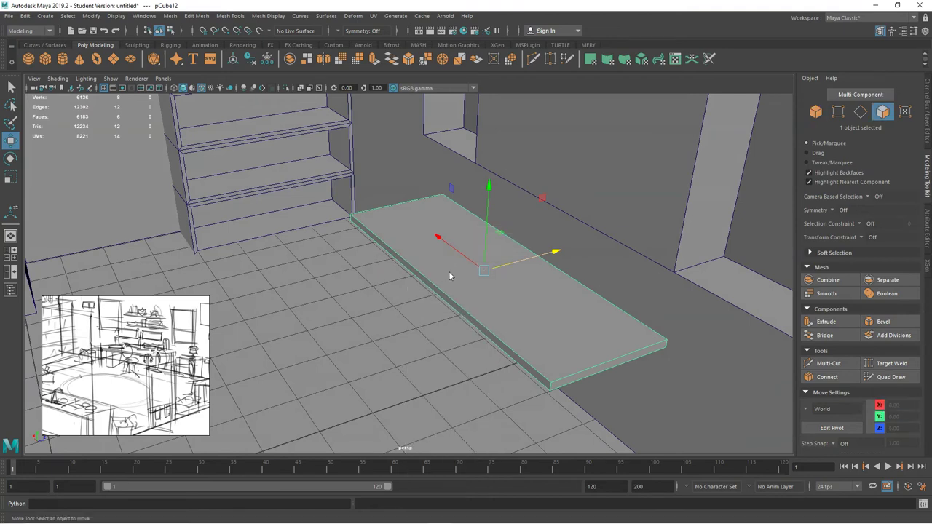
{"action": "left_click", "coordinate": [444, 273]}
{"action": "right_click", "coordinate": [450, 252]}
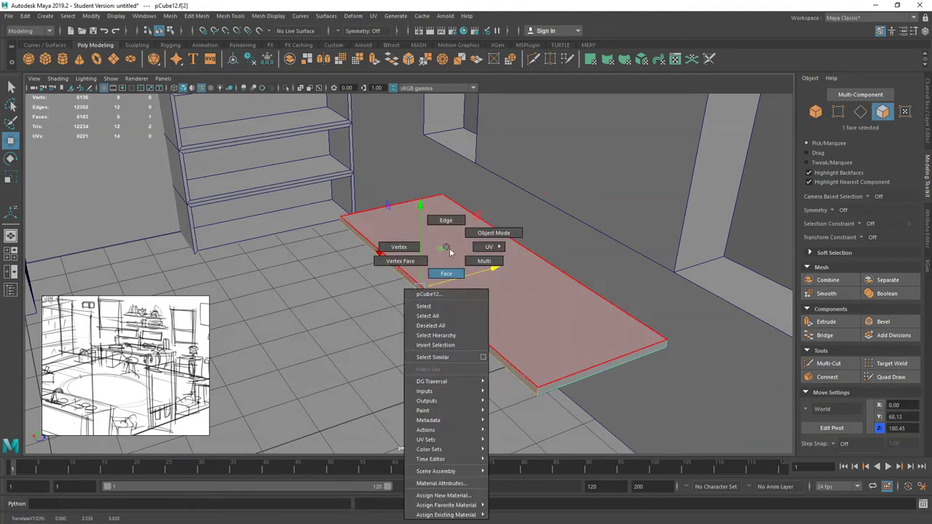
{"action": "right_click_drag", "start_coordinate": [449, 252], "coordinate": [494, 233]}
{"action": "left_click", "coordinate": [364, 284]}
Create a polygon cylinder and scale it down to 0.21 in X and Z and 0.67 in Y.
{"action": "right_click_drag", "start_coordinate": [364, 284], "coordinate": [306, 299], "text": "alt"}
{"action": "left_click_drag", "start_coordinate": [343, 316], "coordinate": [443, 296], "text": "alt"}
{"action": "right_click_drag", "start_coordinate": [443, 295], "coordinate": [437, 312], "text": "alt"}
{"action": "left_click_drag", "start_coordinate": [437, 313], "coordinate": [429, 302], "text": "alt"}
{"action": "right_click_drag", "start_coordinate": [429, 302], "coordinate": [457, 318], "text": "alt"}
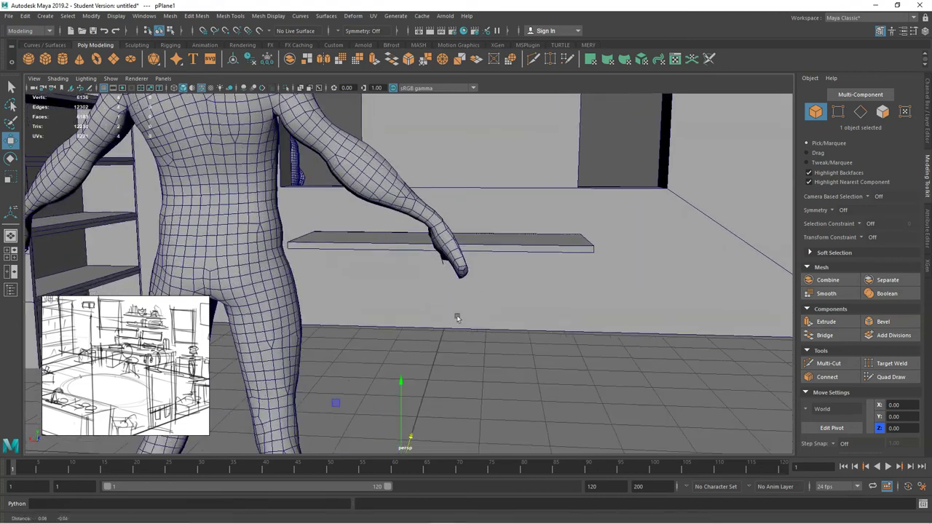
{"action": "middle_click_drag", "start_coordinate": [458, 318], "coordinate": [418, 291], "text": "alt"}
{"action": "left_click", "coordinate": [64, 60]}
{"action": "right_click_drag", "start_coordinate": [487, 309], "coordinate": [386, 327], "text": "alt"}
{"action": "left_click_drag", "start_coordinate": [386, 327], "coordinate": [416, 260], "text": "alt"}
{"action": "key", "text": "r"}
{"action": "left_click_drag", "start_coordinate": [409, 297], "coordinate": [370, 135]}
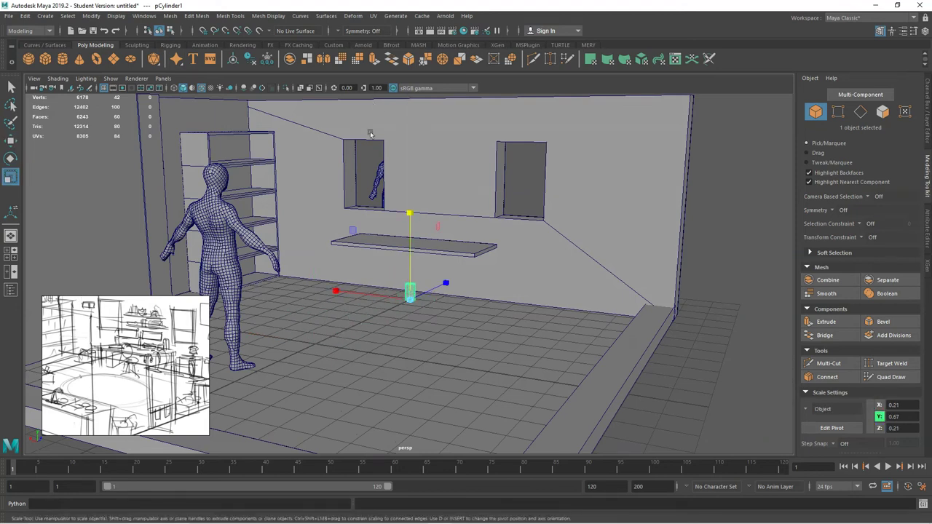
Stretch the cylinder vertically into a slim table leg and position it near the tabletop at X 86.29 and Z 208.27.
{"action": "left_click_drag", "start_coordinate": [409, 266], "coordinate": [396, 148]}
{"action": "mouse_move", "coordinate": [416, 300]}
{"action": "left_mouse_down"}
{"action": "mouse_move", "coordinate": [466, 271]}
{"action": "mouse_move", "coordinate": [418, 280]}
{"action": "mouse_move", "coordinate": [443, 286]}
{"action": "mouse_move", "coordinate": [408, 296]}
{"action": "left_mouse_up"}
{"action": "scroll", "coordinate": [386, 278], "scroll_direction": "up", "scroll_amount": 5}
{"action": "middle_click_drag", "start_coordinate": [391, 290], "coordinate": [398, 308], "text": "alt"}
{"action": "left_click_drag", "start_coordinate": [398, 309], "coordinate": [392, 334], "text": "alt"}
{"action": "key", "text": "ctrl+z"}
{"action": "mouse_move", "coordinate": [424, 282]}
{"action": "left_mouse_down"}
{"action": "mouse_move", "coordinate": [423, 229]}
{"action": "mouse_move", "coordinate": [422, 270]}
{"action": "left_mouse_up"}
{"action": "left_click_drag", "start_coordinate": [423, 365], "coordinate": [364, 373]}
{"action": "left_click_drag", "start_coordinate": [424, 299], "coordinate": [425, 218]}
Select the bottom ring of vertices on the table leg and raise it to floor level at about Y 0.60.
{"action": "left_click_drag", "start_coordinate": [416, 382], "coordinate": [379, 344], "text": "alt"}
{"action": "key", "text": "w"}
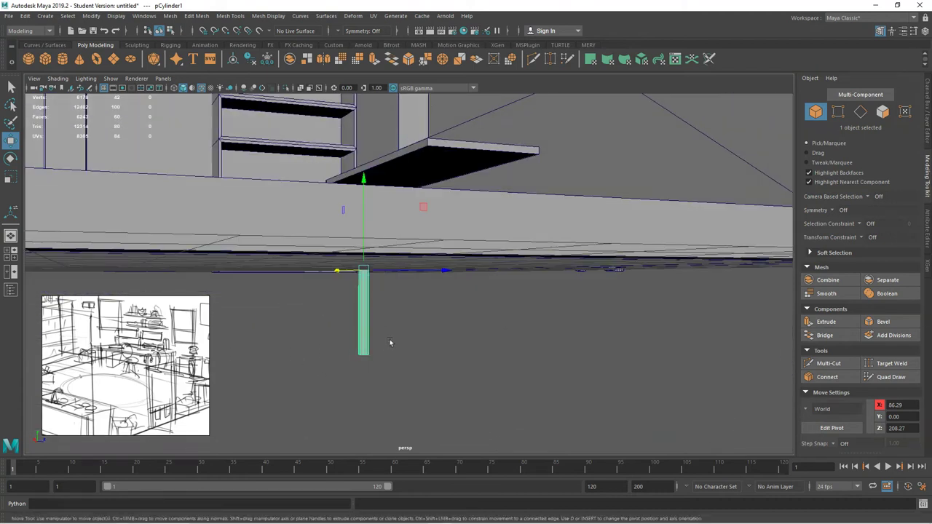
{"action": "right_click_drag", "start_coordinate": [364, 313], "coordinate": [329, 257]}
{"action": "left_click_drag", "start_coordinate": [318, 394], "coordinate": [429, 341]}
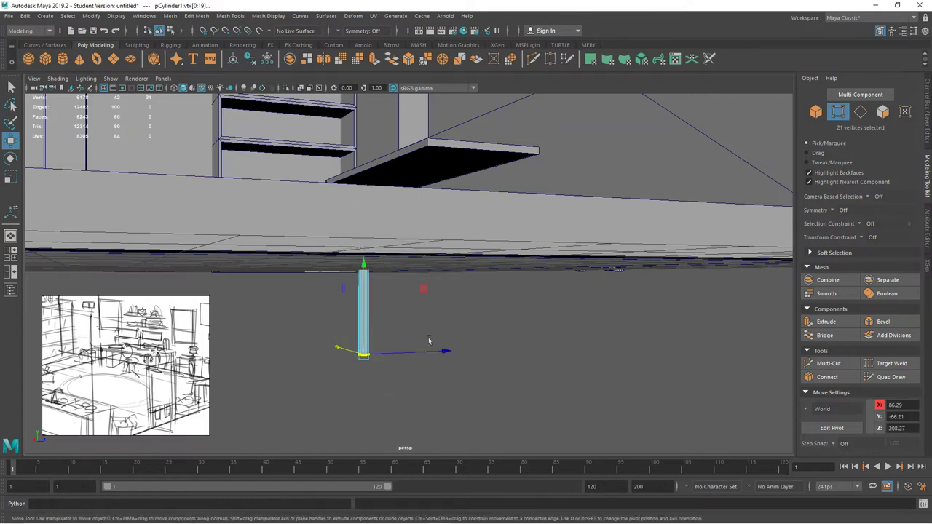
{"action": "left_click_drag", "start_coordinate": [366, 274], "coordinate": [363, 191]}
{"action": "left_click_drag", "start_coordinate": [341, 287], "coordinate": [298, 277], "text": "alt"}
{"action": "right_click_drag", "start_coordinate": [298, 278], "coordinate": [328, 290], "text": "alt"}
{"action": "middle_click_drag", "start_coordinate": [328, 289], "coordinate": [374, 302], "text": "alt"}
Adjust the leg's top vertices to meet the underside of the tabletop, and return to object mode.
{"action": "left_click_drag", "start_coordinate": [406, 214], "coordinate": [419, 201]}
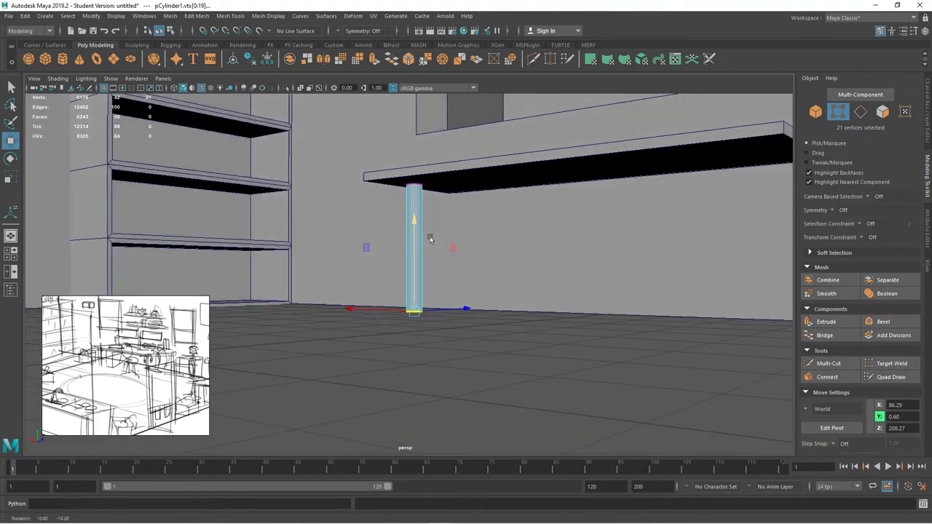
{"action": "right_click", "coordinate": [420, 200]}
{"action": "left_click", "coordinate": [373, 198]}
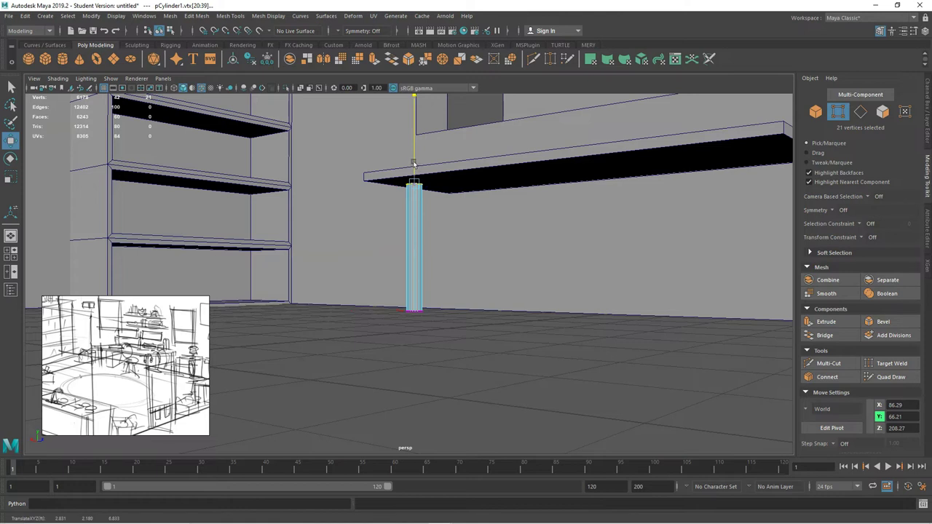
{"action": "right_click", "coordinate": [412, 188]}
{"action": "left_click", "coordinate": [442, 189]}
Move the leg back toward the window wall to Z 242.17, beneath the rear edge of the tabletop.
{"action": "left_click_drag", "start_coordinate": [458, 276], "coordinate": [405, 285], "text": "alt"}
{"action": "left_click_drag", "start_coordinate": [458, 312], "coordinate": [533, 298]}
{"action": "left_click_drag", "start_coordinate": [533, 298], "coordinate": [512, 300], "text": "alt"}
{"action": "right_click_drag", "start_coordinate": [513, 300], "coordinate": [583, 301], "text": "alt"}
{"action": "middle_click_drag", "start_coordinate": [583, 301], "coordinate": [496, 306], "text": "alt"}
{"action": "left_click_drag", "start_coordinate": [495, 306], "coordinate": [410, 308], "text": "alt"}
{"action": "right_click_drag", "start_coordinate": [410, 308], "coordinate": [342, 299], "text": "alt"}
{"action": "left_click_drag", "start_coordinate": [341, 297], "coordinate": [488, 326], "text": "alt"}
{"action": "middle_click_drag", "start_coordinate": [471, 307], "coordinate": [461, 307], "text": "alt"}
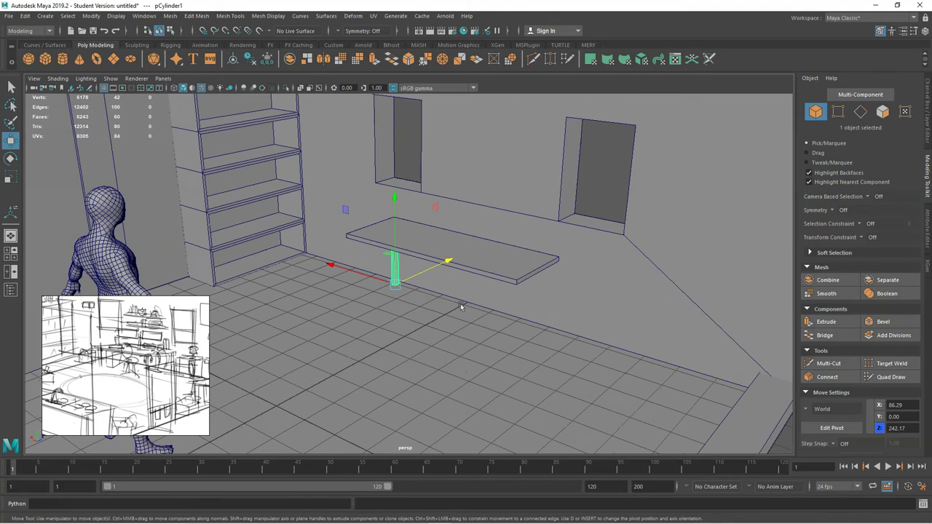
Isolate the leg and pull its top ring of vertices up to about Y 96.11.
{"action": "key", "text": "ctrl+1"}
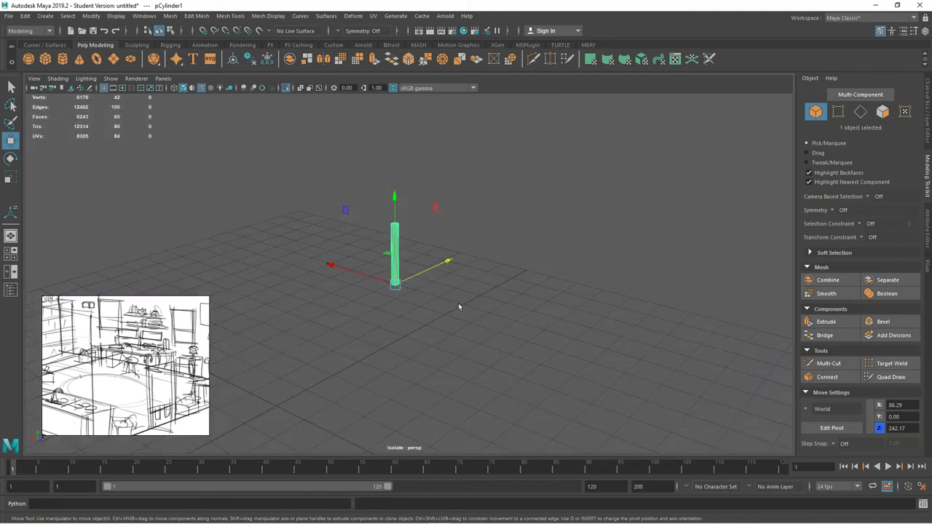
{"action": "right_click_drag", "start_coordinate": [379, 296], "coordinate": [753, 295], "text": "alt"}
{"action": "middle_click_drag", "start_coordinate": [361, 190], "coordinate": [404, 238], "text": "alt"}
{"action": "left_click_drag", "start_coordinate": [393, 207], "coordinate": [421, 238], "text": "alt"}
{"action": "right_click_drag", "start_coordinate": [396, 190], "coordinate": [359, 193]}
{"action": "left_click_drag", "start_coordinate": [387, 172], "coordinate": [405, 189]}
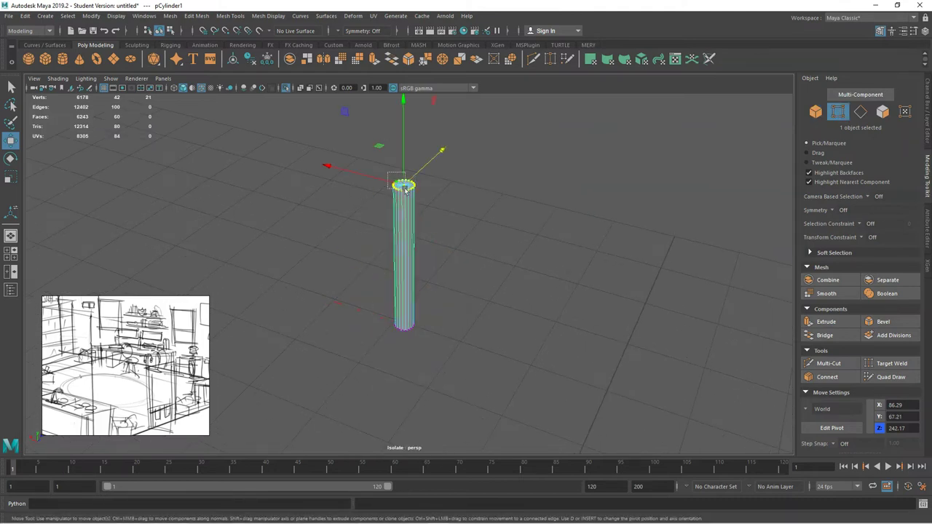
{"action": "left_click_drag", "start_coordinate": [405, 149], "coordinate": [405, 72]}
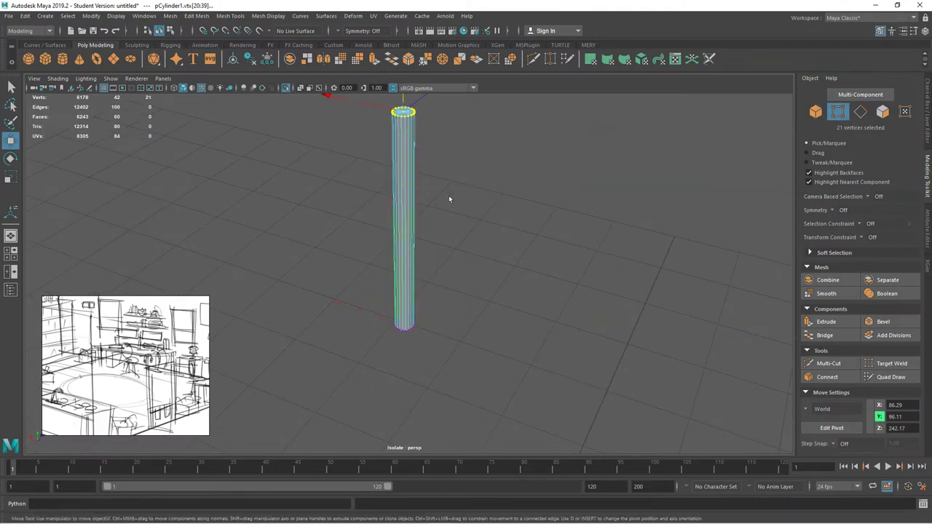
Show the whole scene, set the leg's top vertices under the tabletop at about Y 67.59, and return to object mode.
{"action": "key", "text": "ctrl+1"}
{"action": "left_click_drag", "start_coordinate": [414, 266], "coordinate": [406, 170], "text": "alt"}
{"action": "left_click_drag", "start_coordinate": [407, 231], "coordinate": [405, 178], "text": "alt"}
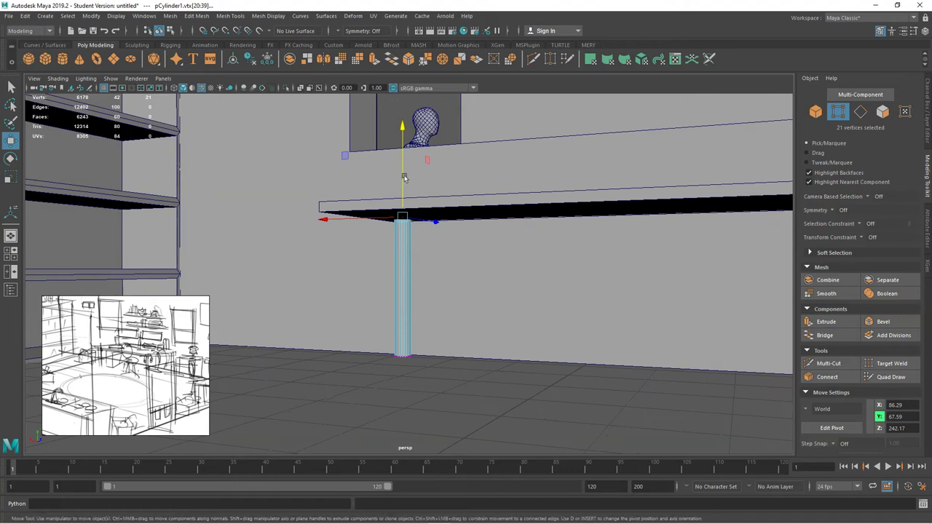
{"action": "right_click_drag", "start_coordinate": [406, 245], "coordinate": [418, 234]}
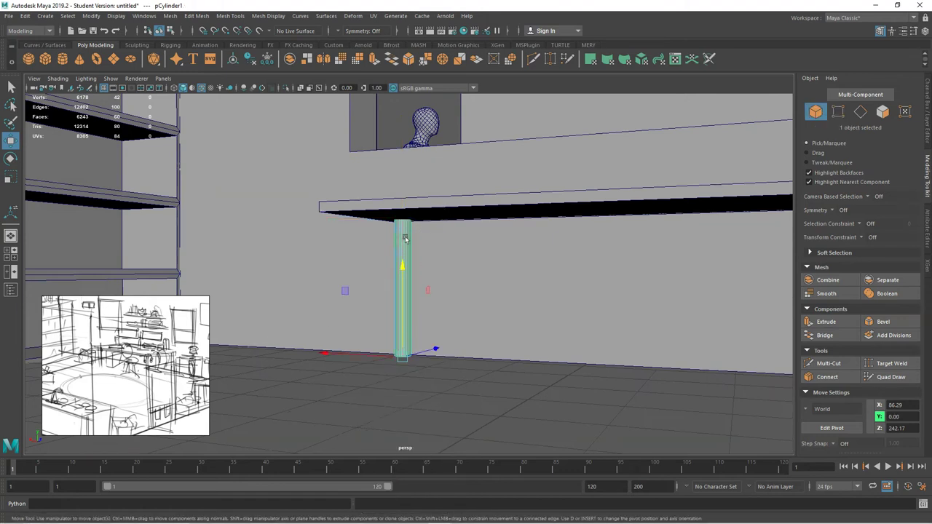
Isolate the table leg to view it alone, and bring the whole scene back.
{"action": "key", "text": "ctrl+1"}
{"action": "scroll", "coordinate": [402, 244], "scroll_direction": "up", "scroll_amount": 3}
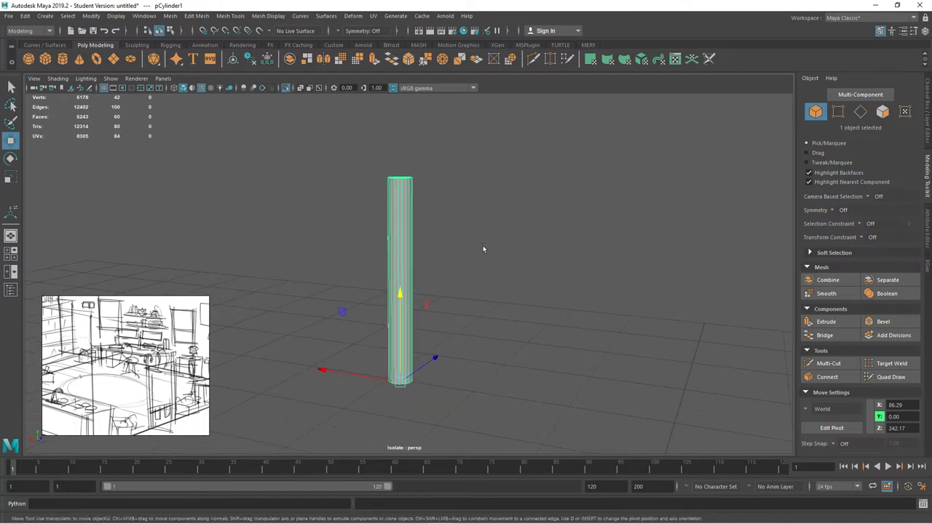
{"action": "key", "text": "ctrl+1"}
{"action": "scroll", "coordinate": [437, 249], "scroll_direction": "up", "scroll_amount": 3}
Select two adjacent side faces of the leg, isolate them, and show the full scene again.
{"action": "mouse_move", "coordinate": [410, 228]}
{"action": "right_mouse_down"}
{"action": "mouse_move", "coordinate": [412, 247]}
{"action": "mouse_move", "coordinate": [402, 240]}
{"action": "right_mouse_up"}
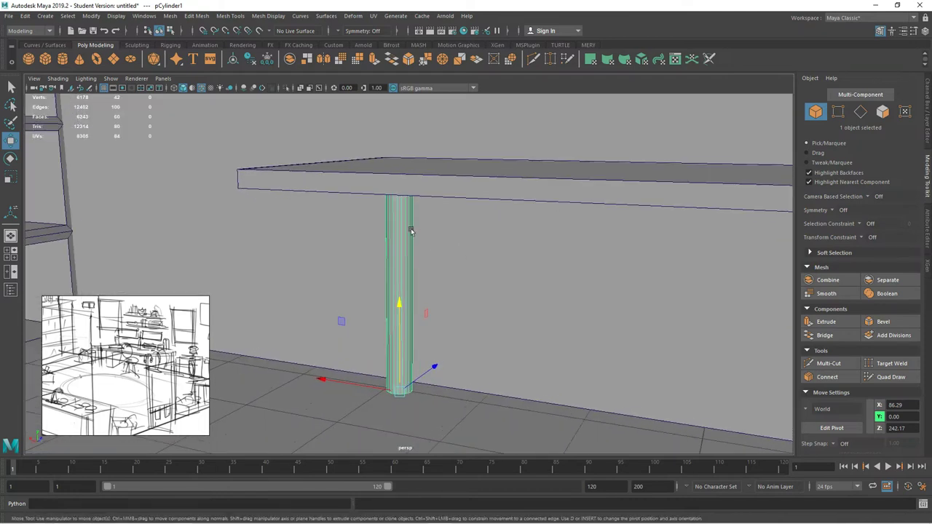
{"action": "left_click", "coordinate": [402, 240]}
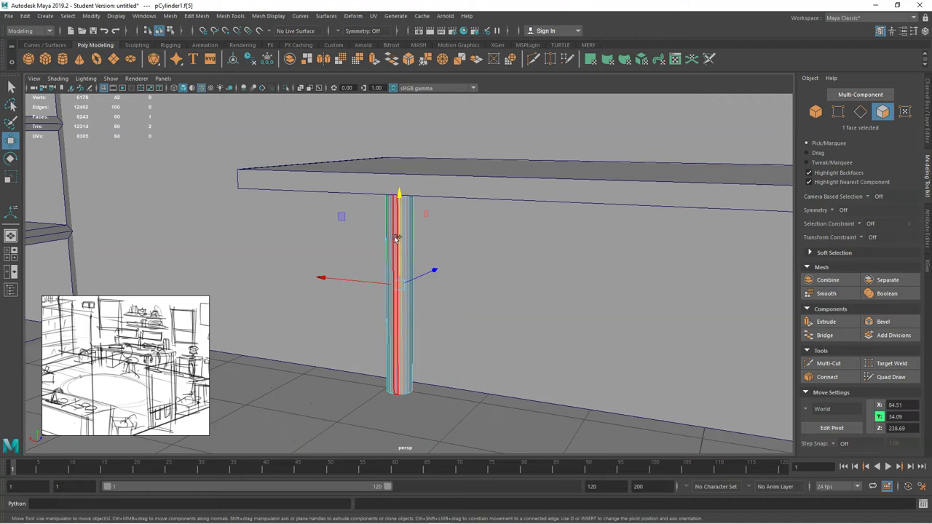
{"action": "left_click", "coordinate": [396, 238], "text": "shift"}
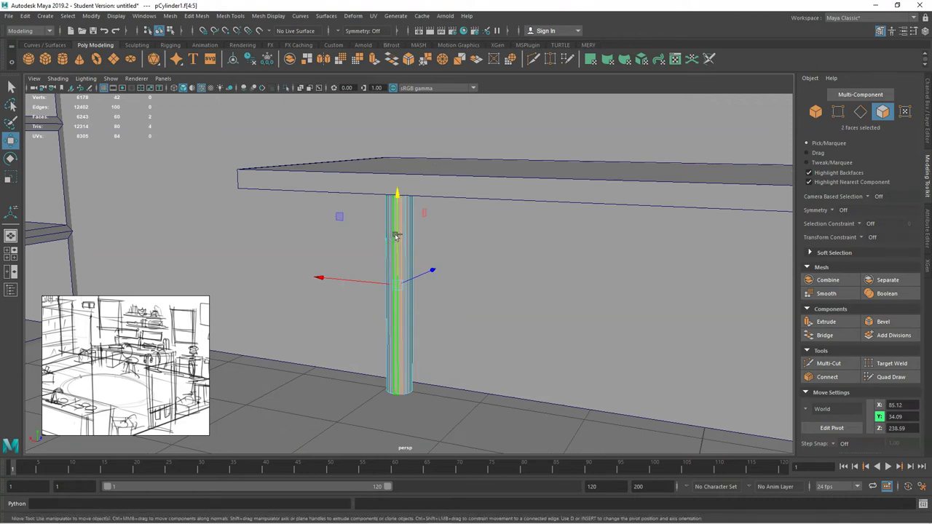
{"action": "key", "text": "ctrl+1"}
{"action": "left_click_drag", "start_coordinate": [437, 247], "coordinate": [456, 254], "text": "alt"}
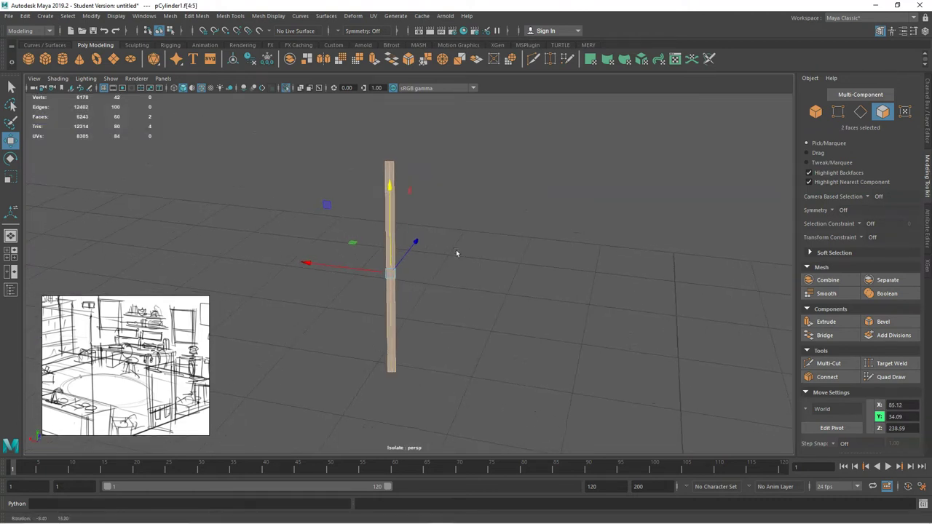
{"action": "key", "text": "ctrl+1"}
Return the leg to object mode, undo the partial isolation, and toggle isolation back to the whole scene.
{"action": "right_click", "coordinate": [396, 260]}
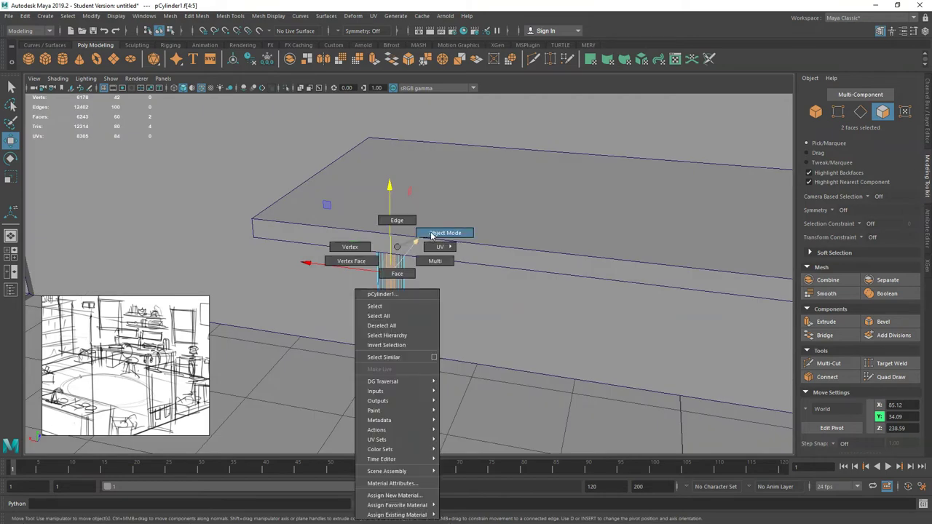
{"action": "left_click", "coordinate": [443, 233]}
{"action": "key", "text": "ctrl+1"}
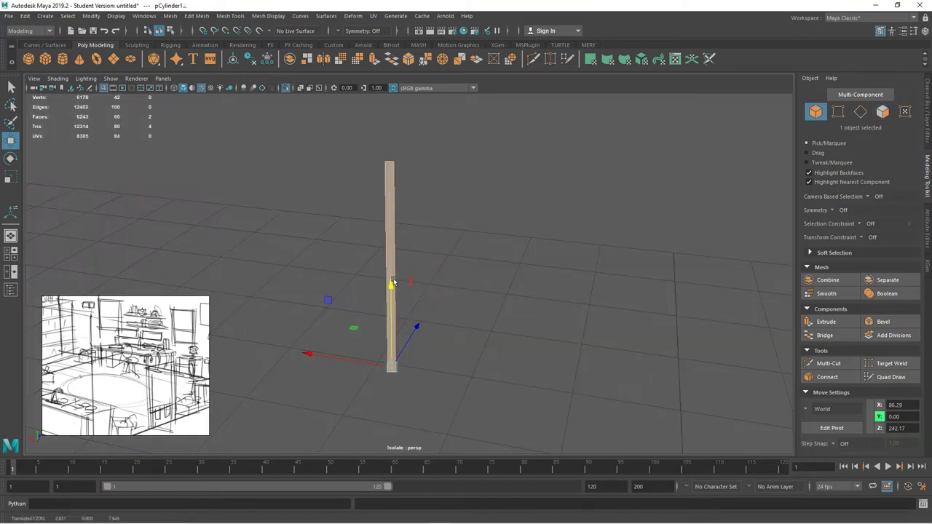
{"action": "key", "text": "ctrl+z"}
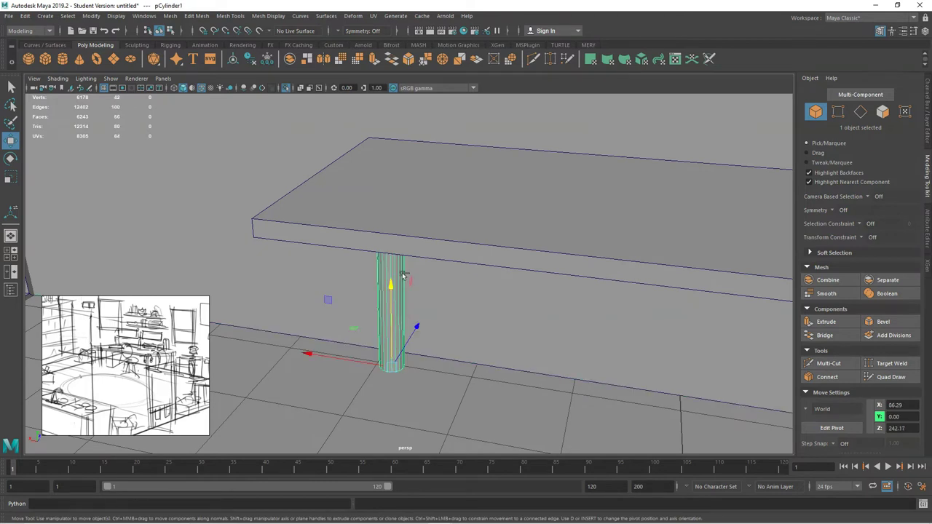
{"action": "key", "text": "ctrl+1"}
{"action": "key", "text": "ctrl+1"}
Duplicate the rear leg and move the copy forward to Z 186.72 under the tabletop's front edge.
{"action": "left_click_drag", "start_coordinate": [442, 268], "coordinate": [371, 263], "text": "alt"}
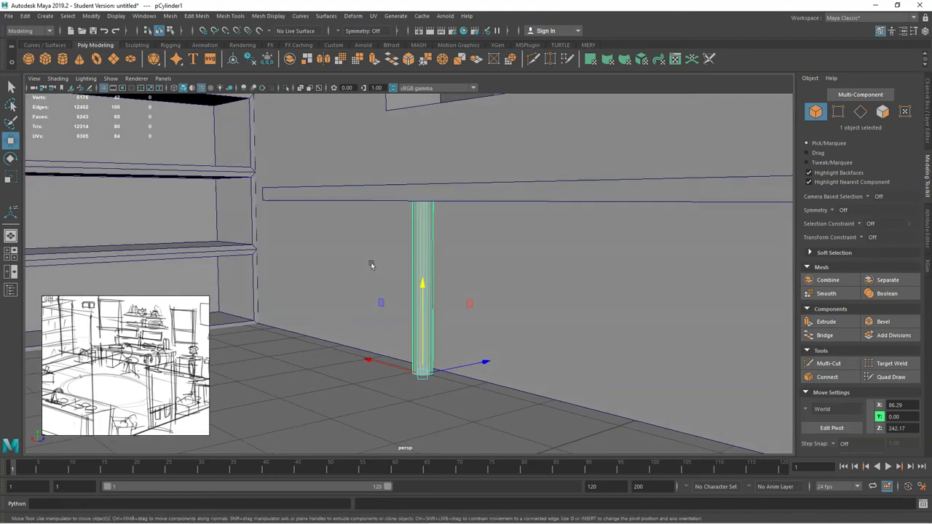
{"action": "left_click_drag", "start_coordinate": [461, 366], "coordinate": [360, 316]}
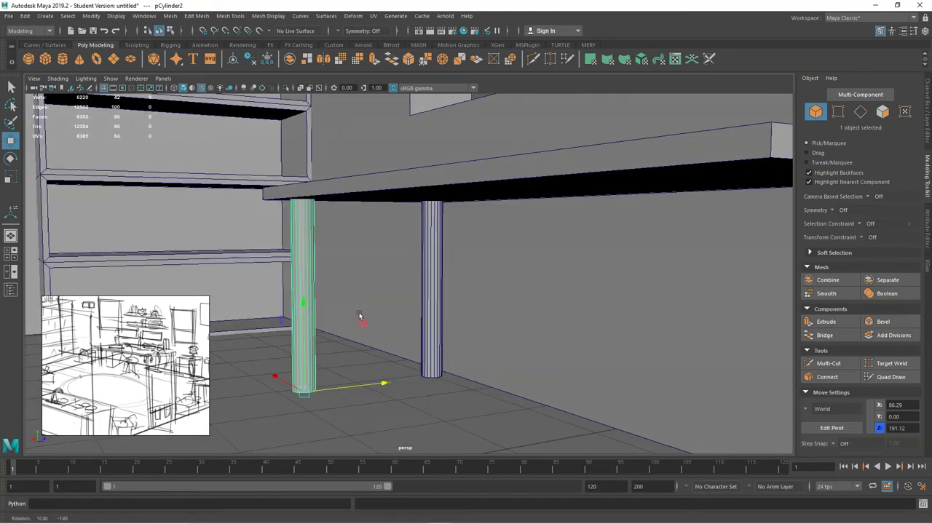
{"action": "left_click_drag", "start_coordinate": [354, 387], "coordinate": [331, 391]}
{"action": "left_click_drag", "start_coordinate": [331, 391], "coordinate": [447, 360], "text": "alt"}
{"action": "right_click_drag", "start_coordinate": [447, 360], "coordinate": [404, 331], "text": "alt"}
{"action": "left_click_drag", "start_coordinate": [420, 328], "coordinate": [396, 318], "text": "alt"}
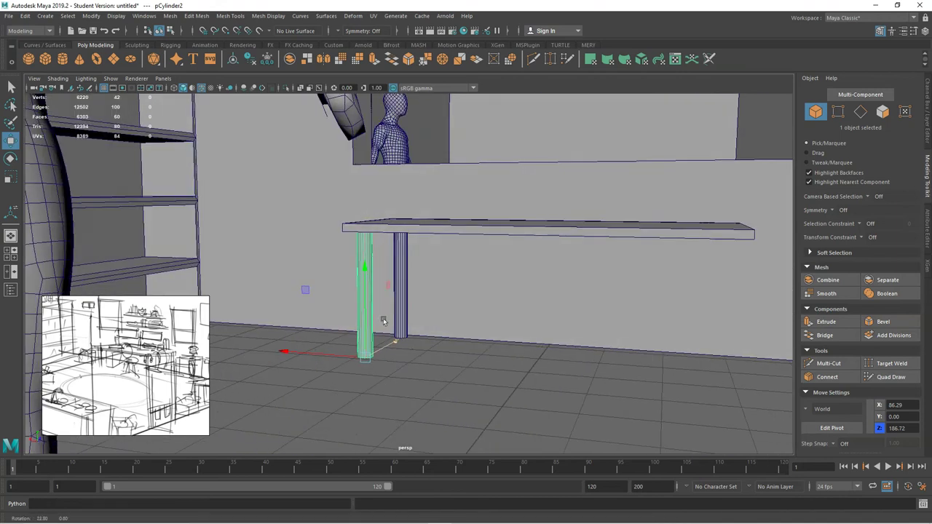
Select both legs, duplicate them, and move the copies along X to the opposite end of the tabletop.
{"action": "left_click", "coordinate": [397, 259], "text": "shift"}
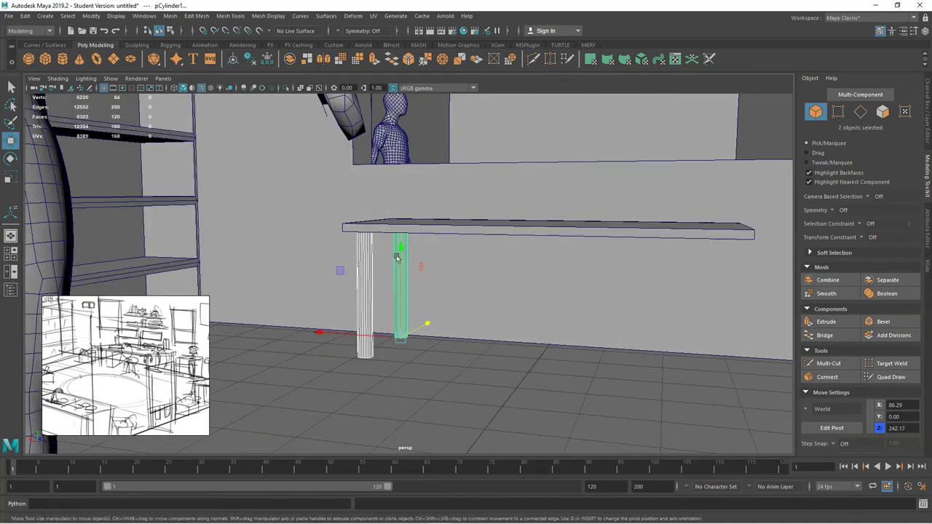
{"action": "left_click_drag", "start_coordinate": [374, 339], "coordinate": [617, 327]}
{"action": "left_click_drag", "start_coordinate": [556, 316], "coordinate": [476, 289], "text": "alt"}
{"action": "left_click_drag", "start_coordinate": [514, 325], "coordinate": [512, 223]}
{"action": "right_click_drag", "start_coordinate": [513, 223], "coordinate": [545, 219]}
Lower the tabletop's upper face slightly to thin the slab, and return to object mode.
{"action": "left_click", "coordinate": [463, 231]}
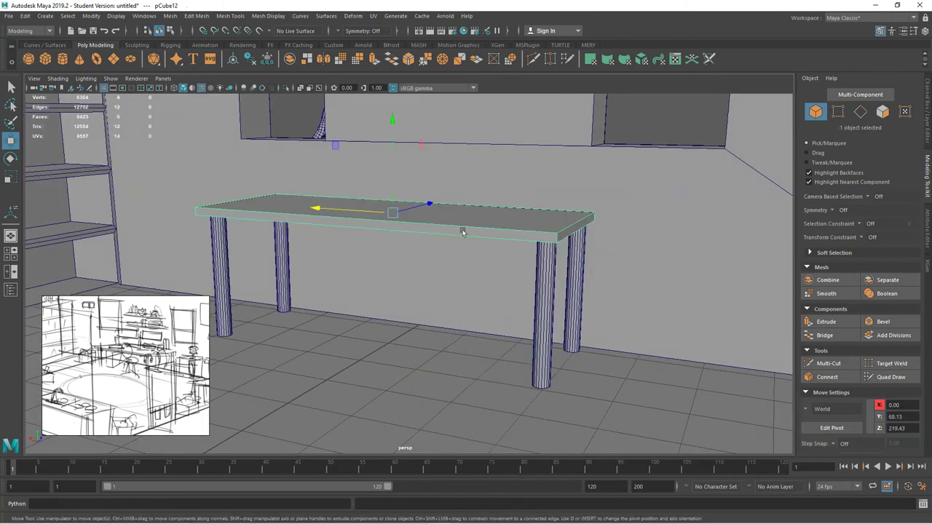
{"action": "left_click_drag", "start_coordinate": [384, 274], "coordinate": [404, 248], "text": "alt"}
{"action": "right_click_drag", "start_coordinate": [404, 247], "coordinate": [451, 321], "text": "alt"}
{"action": "right_click_drag", "start_coordinate": [433, 206], "coordinate": [431, 218]}
{"action": "left_click", "coordinate": [433, 191]}
{"action": "left_click_drag", "start_coordinate": [381, 169], "coordinate": [381, 175]}
{"action": "right_click_drag", "start_coordinate": [428, 180], "coordinate": [456, 172]}
{"action": "left_click", "coordinate": [439, 223]}
Create a polygon cube and move it back from the room's centre toward the desk.
{"action": "left_click_drag", "start_coordinate": [439, 223], "coordinate": [372, 281], "text": "alt"}
{"action": "right_click_drag", "start_coordinate": [372, 281], "coordinate": [364, 281], "text": "alt"}
{"action": "mouse_move", "coordinate": [364, 282]}
{"action": "left_mouse_down", "text": "alt"}
{"action": "mouse_move", "coordinate": [386, 284]}
{"action": "mouse_move", "coordinate": [371, 283]}
{"action": "left_mouse_up", "text": "alt"}
{"action": "scroll", "coordinate": [372, 282], "scroll_direction": "up", "scroll_amount": 2}
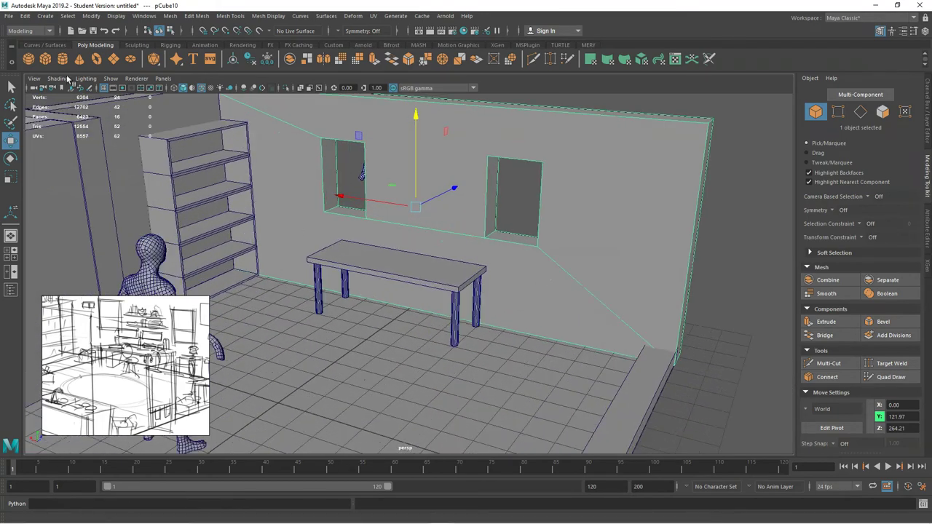
{"action": "left_click", "coordinate": [46, 62]}
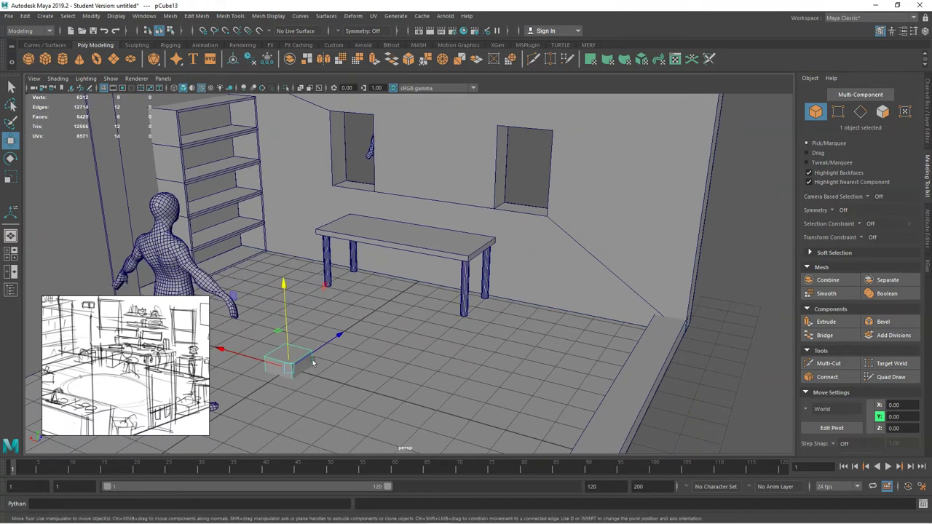
{"action": "left_click_drag", "start_coordinate": [306, 338], "coordinate": [426, 212]}
{"action": "scroll", "coordinate": [377, 226], "scroll_direction": "up", "scroll_amount": 1}
Move the cube's faces to shape a thin upright monitor panel above the desk at Y 94.35, and return to object mode.
{"action": "right_click_drag", "start_coordinate": [426, 213], "coordinate": [430, 248]}
{"action": "left_click", "coordinate": [432, 217]}
{"action": "left_click_drag", "start_coordinate": [432, 216], "coordinate": [439, 161]}
{"action": "left_click", "coordinate": [411, 227]}
{"action": "left_click", "coordinate": [440, 195]}
{"action": "left_click_drag", "start_coordinate": [467, 230], "coordinate": [446, 207], "text": "alt"}
{"action": "left_click", "coordinate": [428, 208]}
{"action": "right_click_drag", "start_coordinate": [438, 190], "coordinate": [483, 172]}
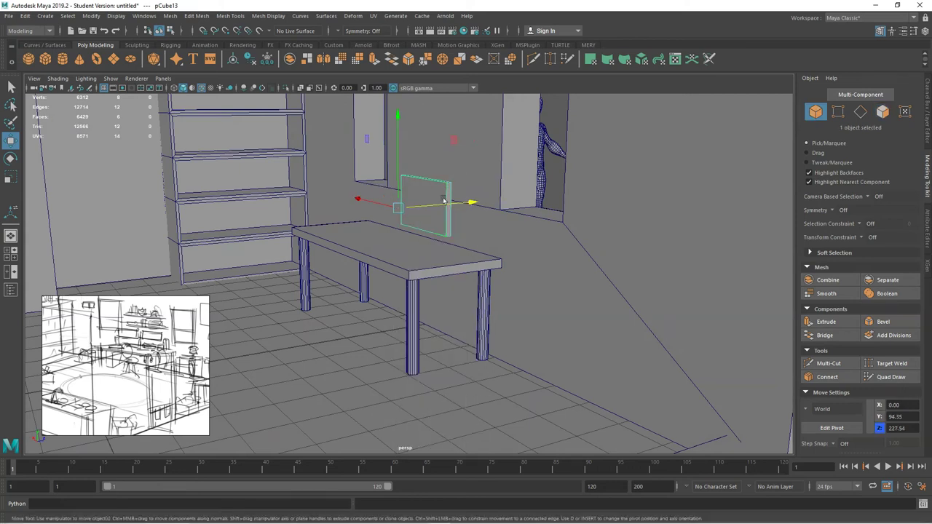
Duplicate the monitor panel and place the copy beside the first above the desk at X 36.88, Z 235.24.
{"action": "left_click_drag", "start_coordinate": [466, 202], "coordinate": [486, 231], "text": "alt"}
{"action": "left_click_drag", "start_coordinate": [402, 210], "coordinate": [311, 209]}
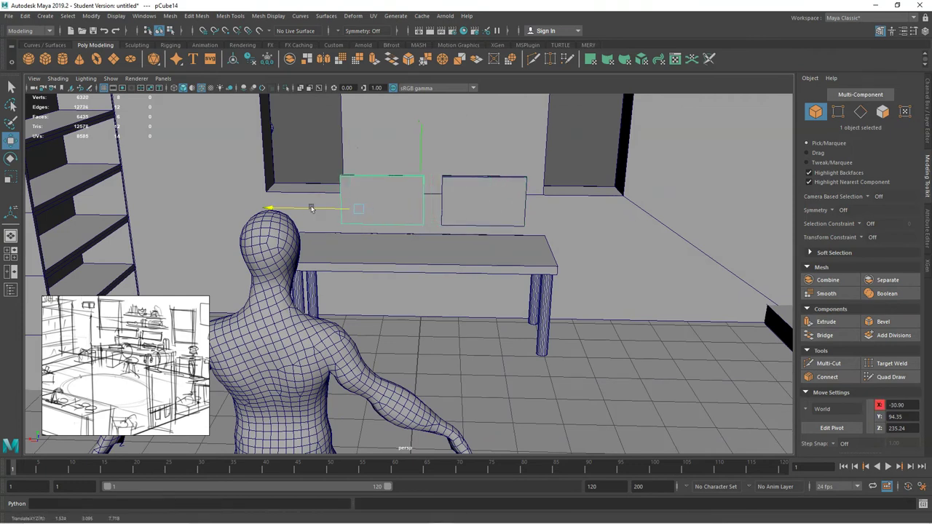
{"action": "left_click_drag", "start_coordinate": [364, 295], "coordinate": [329, 295], "text": "alt"}
{"action": "scroll", "coordinate": [371, 295], "scroll_direction": "down", "scroll_amount": 3}
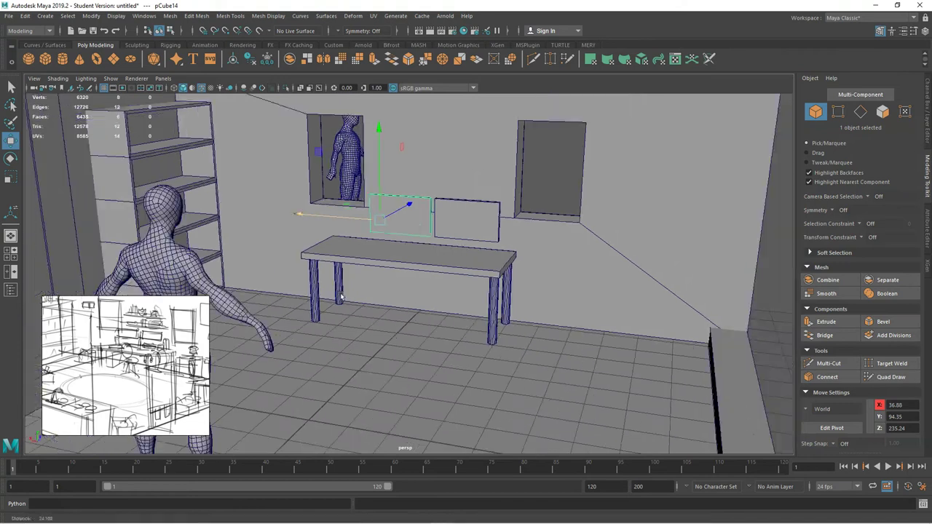
Create a polygon cylinder in the middle of the room and raise it to Y 44.94.
{"action": "middle_click_drag", "start_coordinate": [381, 296], "coordinate": [447, 296], "text": "alt"}
{"action": "left_click", "coordinate": [64, 63]}
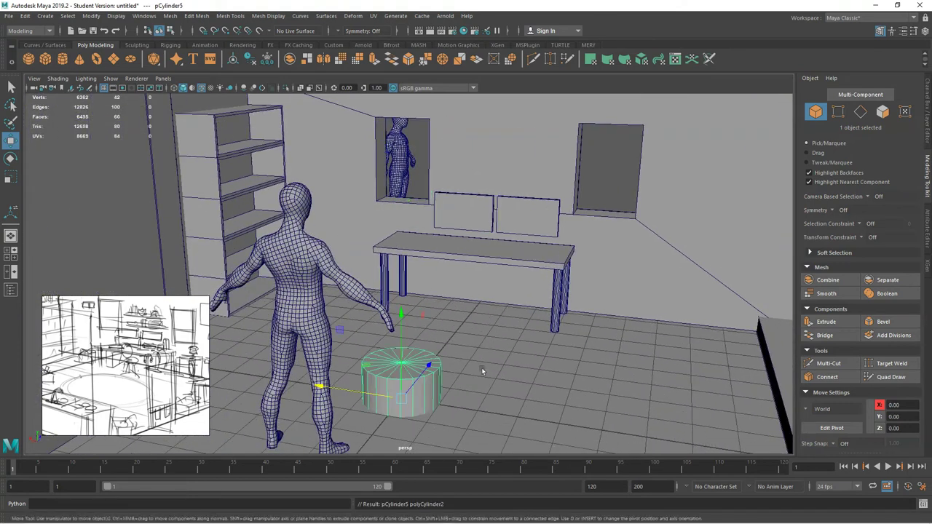
{"action": "left_click_drag", "start_coordinate": [481, 367], "coordinate": [451, 357], "text": "alt"}
{"action": "left_click_drag", "start_coordinate": [386, 312], "coordinate": [389, 252]}
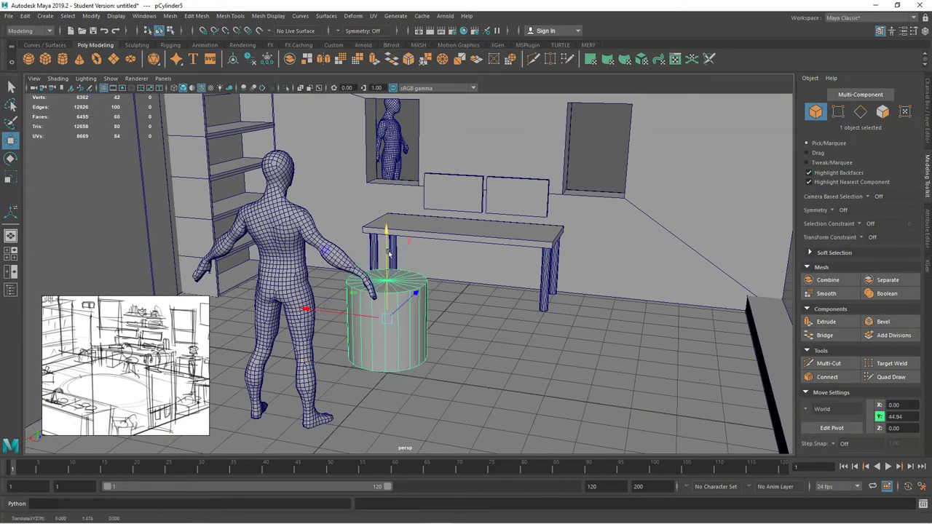
Isolate the new cylinder, select its bottom ring of vertices, and scale it inward to taper the base.
{"action": "key", "text": "ctrl+1"}
{"action": "left_click_drag", "start_coordinate": [452, 300], "coordinate": [447, 316], "text": "alt"}
{"action": "right_click_drag", "start_coordinate": [447, 316], "coordinate": [495, 370], "text": "alt"}
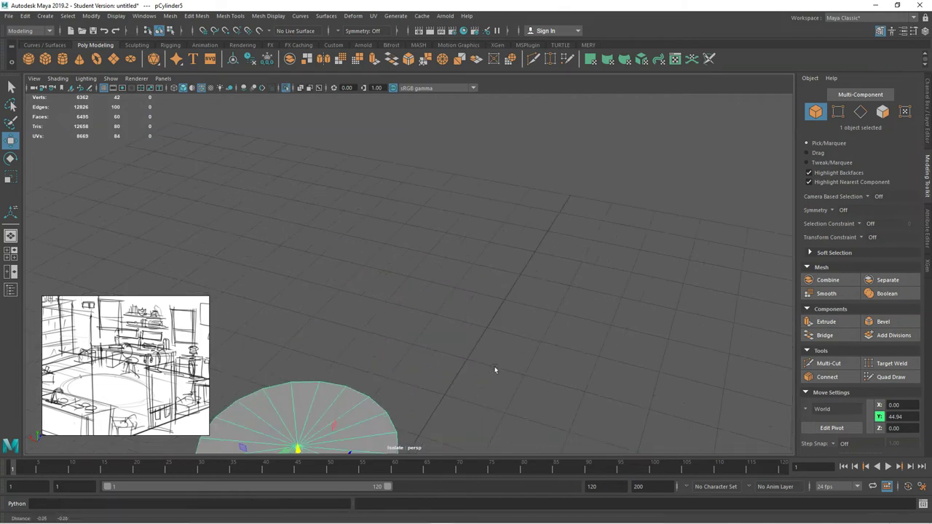
{"action": "middle_click_drag", "start_coordinate": [408, 429], "coordinate": [462, 347], "text": "alt"}
{"action": "right_click_drag", "start_coordinate": [462, 347], "coordinate": [409, 246], "text": "alt"}
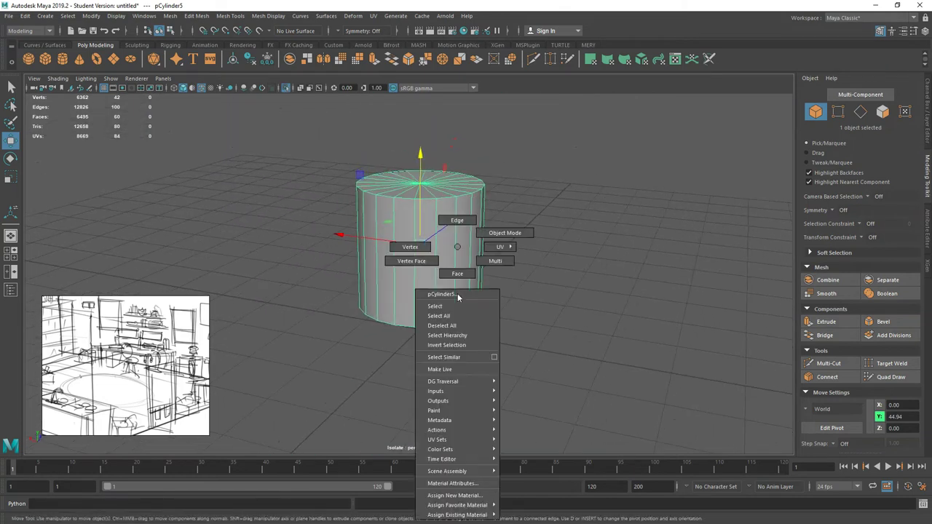
{"action": "middle_click_drag", "start_coordinate": [390, 329], "coordinate": [434, 292], "text": "alt"}
{"action": "left_click_drag", "start_coordinate": [419, 341], "coordinate": [390, 306], "text": "alt"}
{"action": "left_click_drag", "start_coordinate": [267, 298], "coordinate": [638, 201]}
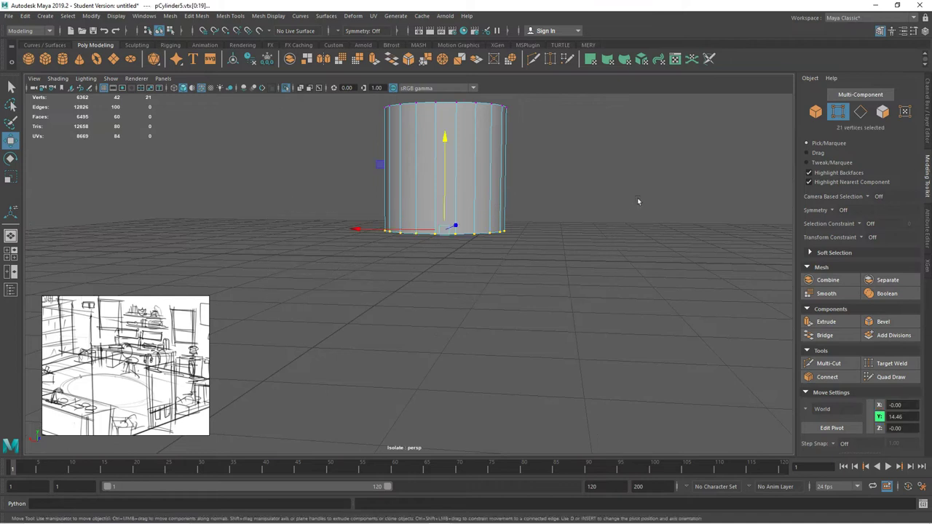
{"action": "left_click", "coordinate": [12, 176]}
{"action": "left_click_drag", "start_coordinate": [444, 263], "coordinate": [377, 283], "text": "alt"}
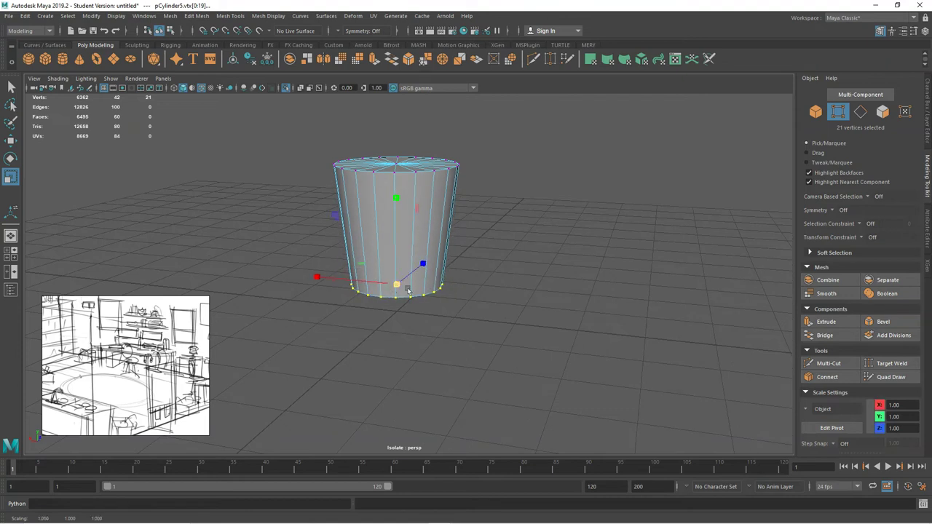
Select all the faces of the cylinder's top cap and inset them by extruding with an offset of 3.56.
{"action": "left_click_drag", "start_coordinate": [450, 242], "coordinate": [467, 296], "text": "alt"}
{"action": "right_click_drag", "start_coordinate": [468, 296], "coordinate": [486, 386], "text": "alt"}
{"action": "middle_click_drag", "start_coordinate": [486, 386], "coordinate": [510, 305], "text": "alt"}
{"action": "right_click_drag", "start_coordinate": [429, 242], "coordinate": [430, 266]}
{"action": "left_click", "coordinate": [429, 267]}
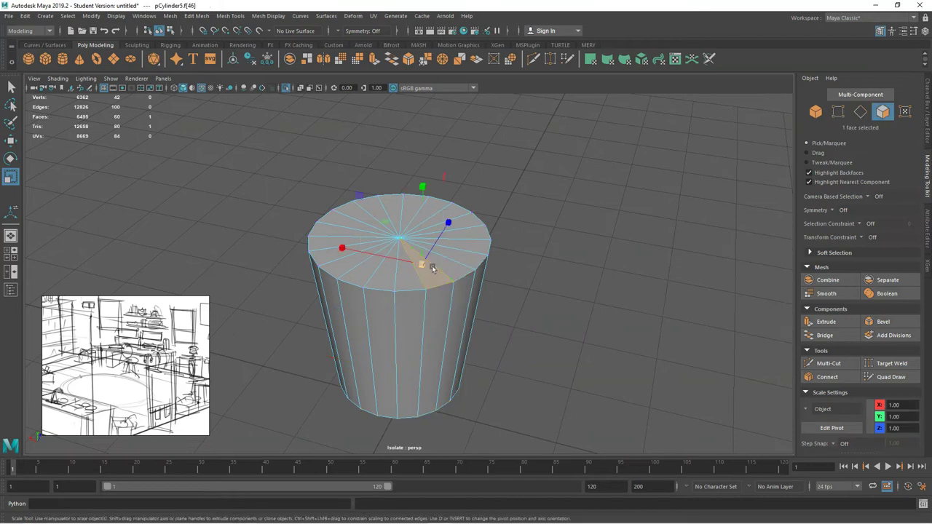
{"action": "left_click", "coordinate": [420, 280]}
{"action": "left_click", "coordinate": [407, 277], "text": "shift"}
{"action": "left_click", "coordinate": [388, 277], "text": "shift"}
{"action": "left_click", "coordinate": [370, 271], "text": "shift"}
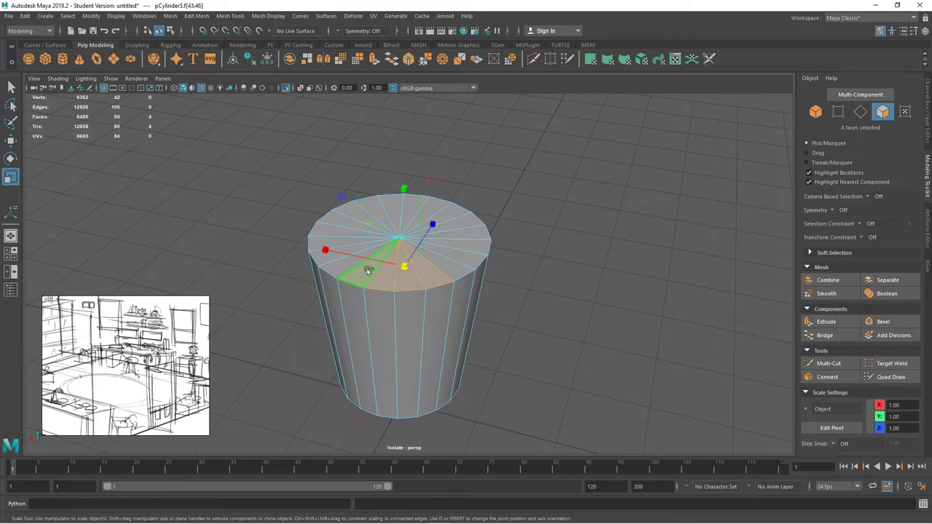
{"action": "mouse_move", "coordinate": [384, 226]}
{"action": "left_mouse_down", "text": "shift"}
{"action": "mouse_move", "coordinate": [417, 239]}
{"action": "mouse_move", "coordinate": [415, 249]}
{"action": "left_mouse_up", "text": "shift"}
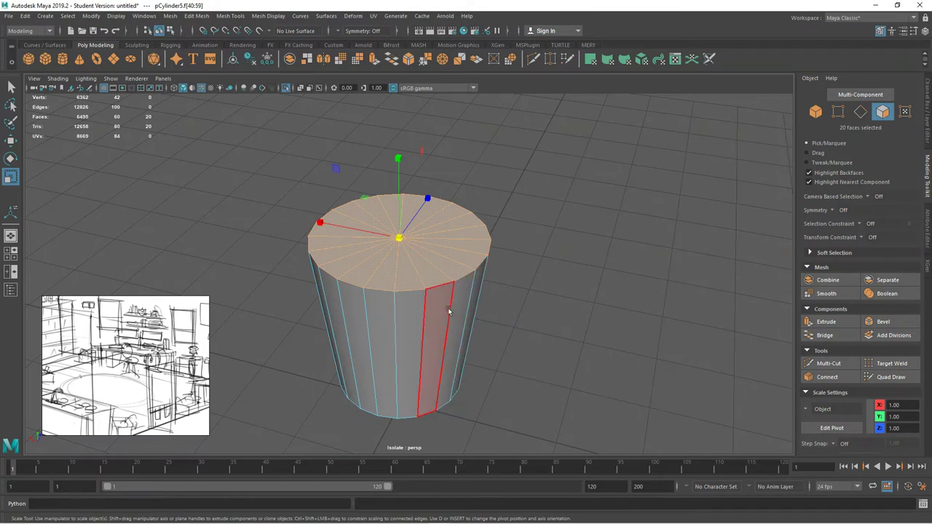
{"action": "key", "text": "ctrl+e"}
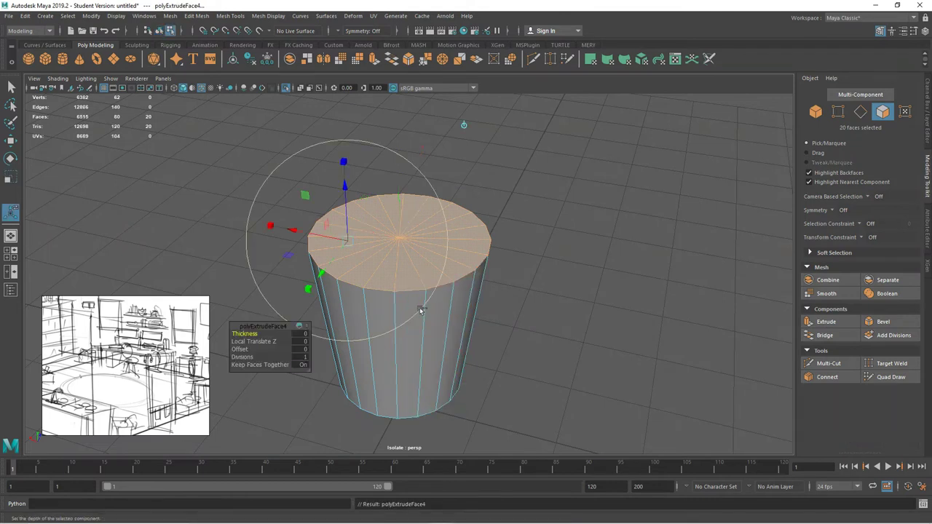
{"action": "left_click_drag", "start_coordinate": [428, 266], "coordinate": [435, 260], "text": "alt"}
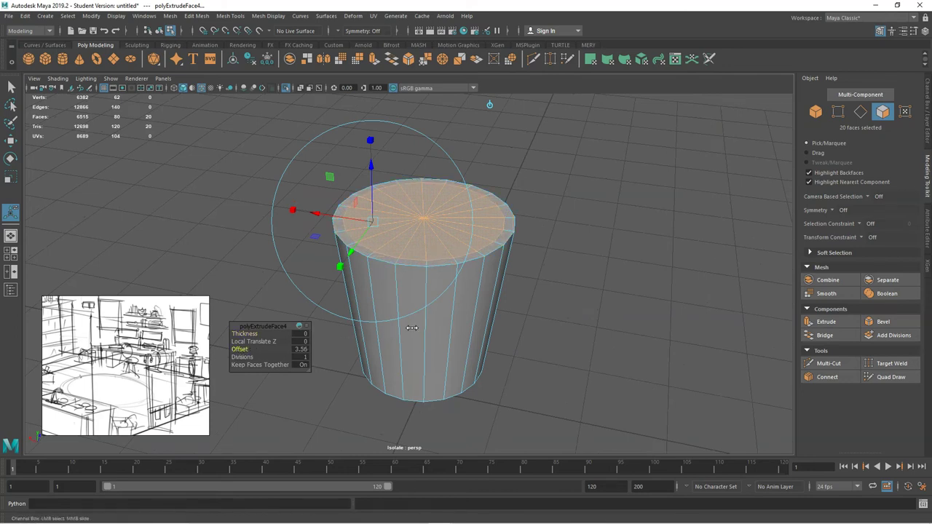
Extrude the inset top faces down to near the base and scale them inward to hollow the cylinder into a tapered bin.
{"action": "key", "text": "ctrl+e"}
{"action": "left_click_drag", "start_coordinate": [378, 178], "coordinate": [381, 319]}
{"action": "left_click_drag", "start_coordinate": [539, 408], "coordinate": [535, 352], "text": "alt"}
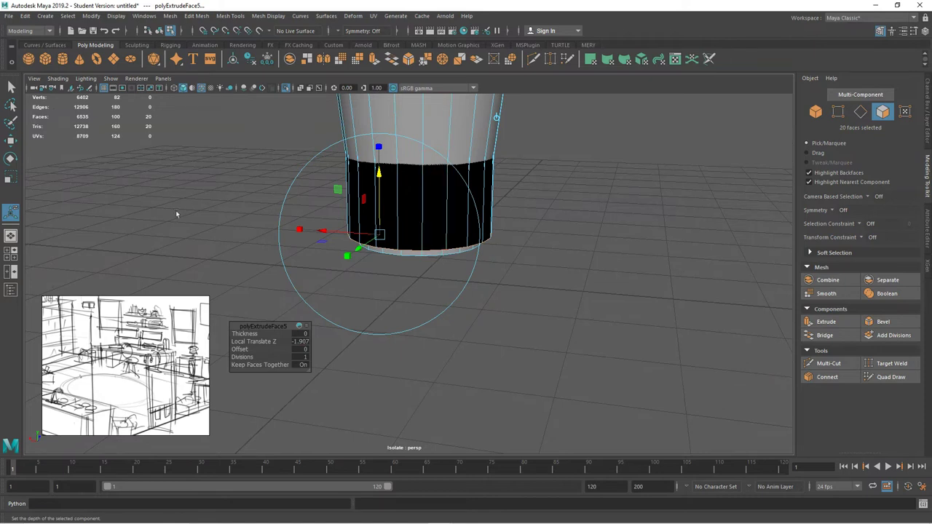
{"action": "key", "text": "r"}
{"action": "left_click_drag", "start_coordinate": [420, 233], "coordinate": [493, 262]}
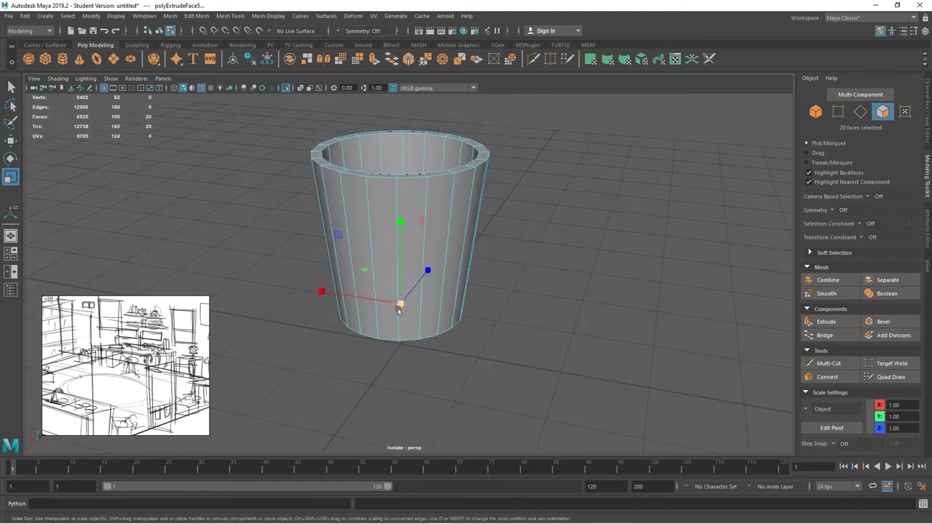
Return the bin to object mode and end its isolation to bring back the whole room.
{"action": "left_click_drag", "start_coordinate": [482, 233], "coordinate": [495, 311], "text": "alt"}
{"action": "right_click_drag", "start_coordinate": [446, 240], "coordinate": [528, 206]}
{"action": "left_click", "coordinate": [547, 229]}
{"action": "left_click", "coordinate": [482, 224]}
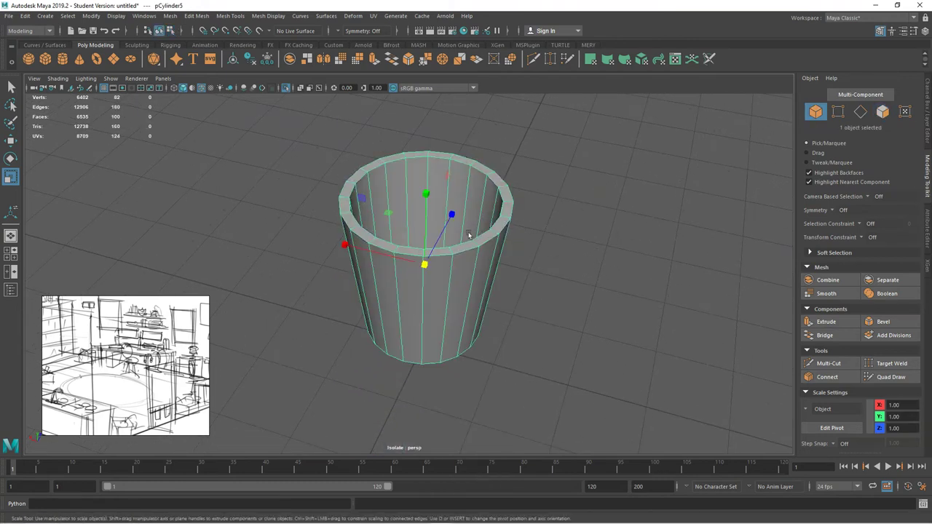
{"action": "key", "text": "ctrl+1"}
Place the bin on the floor under one end of the desk at X -73.63, Y 11.47, Z 233.71.
{"action": "left_click_drag", "start_coordinate": [464, 239], "coordinate": [464, 240], "text": "alt"}
{"action": "right_click", "coordinate": [342, 189]}
{"action": "left_click_drag", "start_coordinate": [342, 189], "coordinate": [258, 204]}
{"action": "key", "text": "w"}
{"action": "left_click_drag", "start_coordinate": [360, 222], "coordinate": [306, 218], "text": "alt"}
{"action": "left_click_drag", "start_coordinate": [316, 165], "coordinate": [574, 126]}
{"action": "middle_click_drag", "start_coordinate": [588, 185], "coordinate": [468, 297], "text": "alt"}
{"action": "left_click_drag", "start_coordinate": [443, 154], "coordinate": [434, 213]}
{"action": "left_click_drag", "start_coordinate": [464, 240], "coordinate": [531, 224]}
{"action": "left_click_drag", "start_coordinate": [497, 244], "coordinate": [596, 211], "text": "alt"}
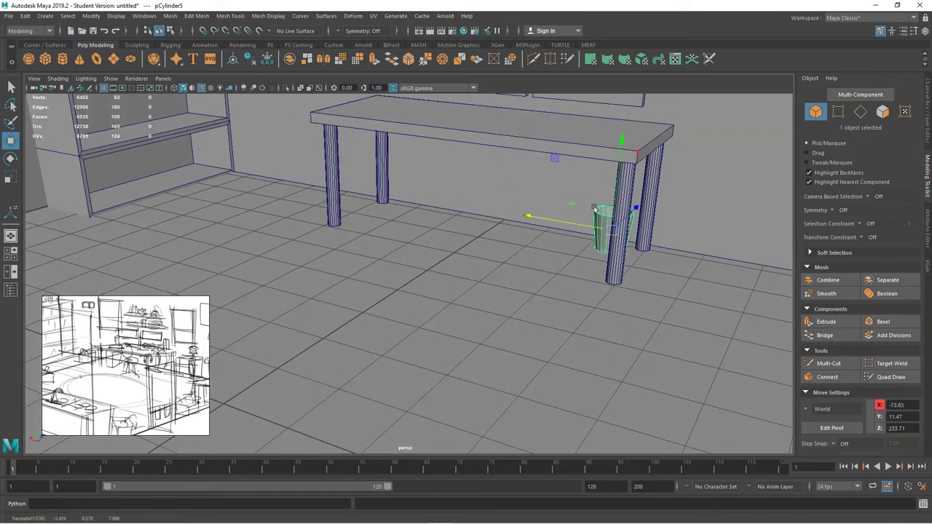
Create a polygon cube in the middle of the room, raise it to Y 15.37, and move one side face out to X -33.28.
{"action": "right_click_drag", "start_coordinate": [537, 266], "coordinate": [510, 266], "text": "alt"}
{"action": "middle_click_drag", "start_coordinate": [509, 267], "coordinate": [574, 241], "text": "alt"}
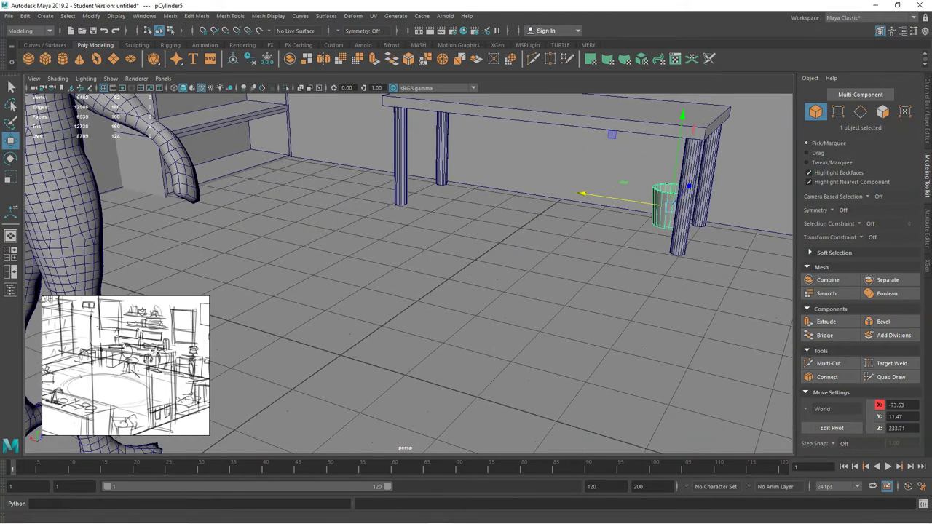
{"action": "left_click", "coordinate": [46, 61]}
{"action": "left_click_drag", "start_coordinate": [387, 232], "coordinate": [412, 272], "text": "alt"}
{"action": "left_click_drag", "start_coordinate": [355, 289], "coordinate": [355, 259]}
{"action": "right_click_drag", "start_coordinate": [383, 255], "coordinate": [387, 272]}
{"action": "left_click", "coordinate": [376, 315]}
{"action": "left_click_drag", "start_coordinate": [363, 310], "coordinate": [393, 317]}
{"action": "left_click_drag", "start_coordinate": [374, 313], "coordinate": [354, 312], "text": "alt"}
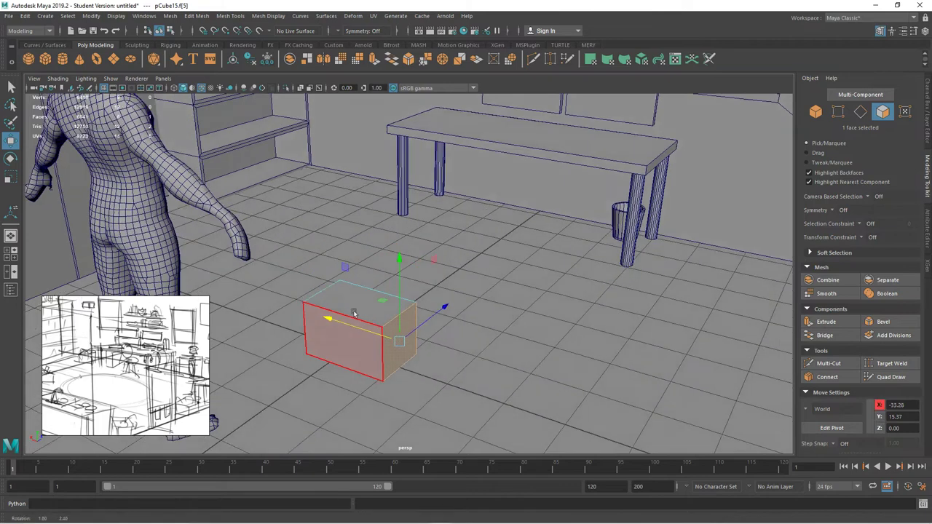
Inset the top face of the elongated cube by extruding it with an offset of 1.4.
{"action": "right_click_drag", "start_coordinate": [354, 313], "coordinate": [439, 332], "text": "alt"}
{"action": "middle_click_drag", "start_coordinate": [439, 333], "coordinate": [478, 231], "text": "alt"}
{"action": "right_click_drag", "start_coordinate": [397, 180], "coordinate": [397, 203]}
{"action": "left_click", "coordinate": [392, 168]}
{"action": "left_click_drag", "start_coordinate": [392, 191], "coordinate": [398, 252], "text": "alt"}
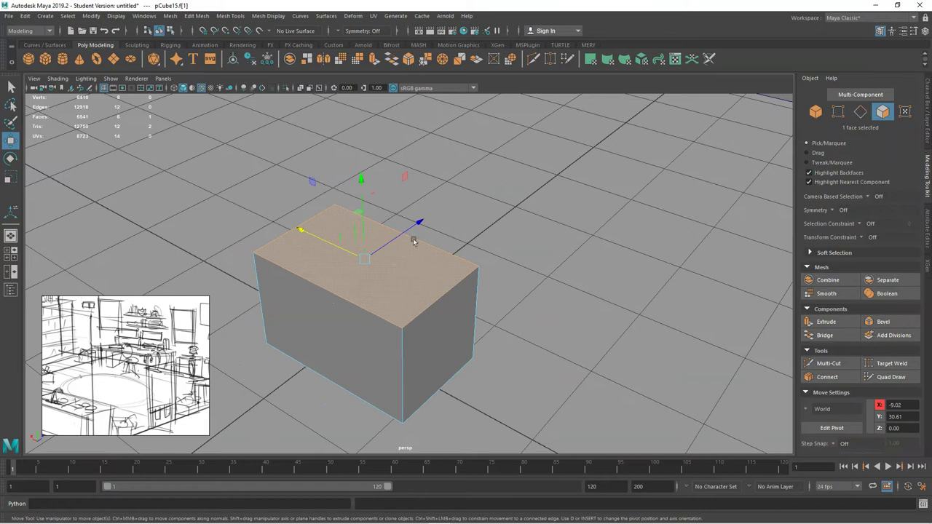
{"action": "scroll", "coordinate": [413, 241], "scroll_direction": "down", "scroll_amount": 3}
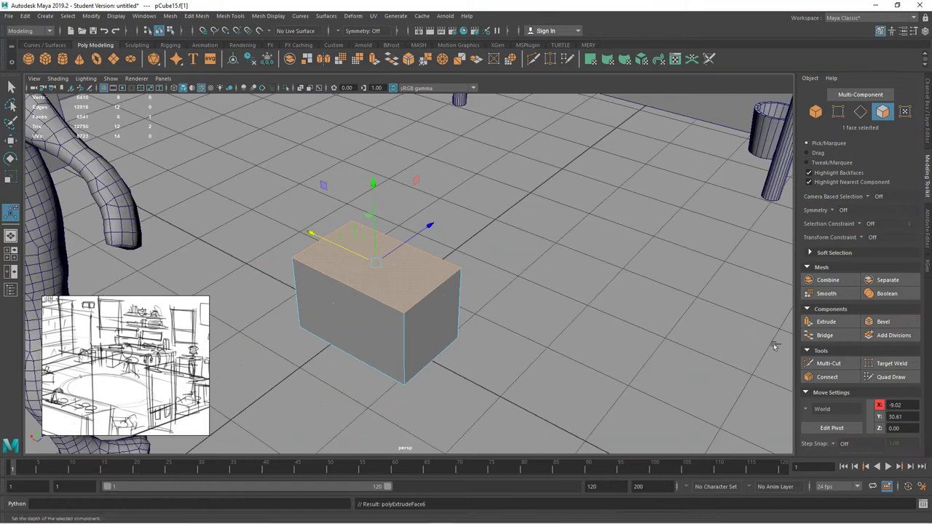
{"action": "left_click", "coordinate": [827, 323]}
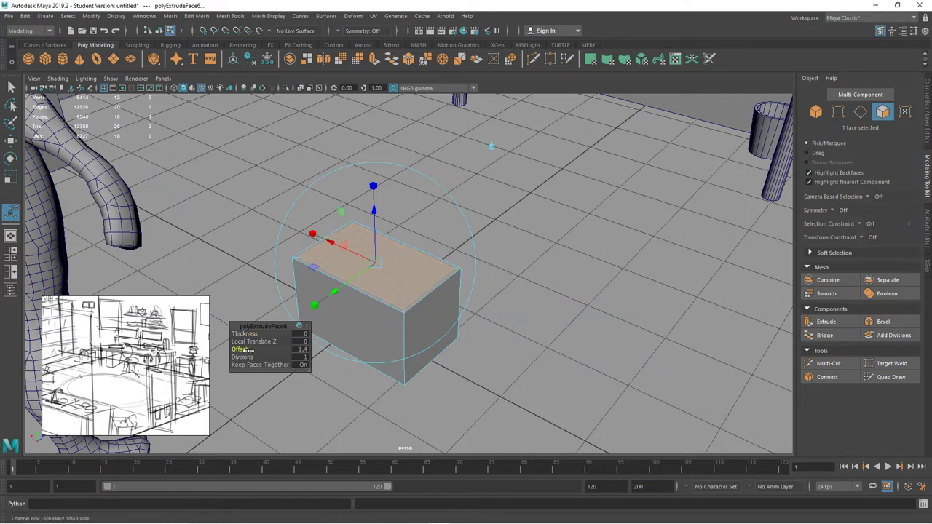
Extrude the inset face down by about 0.843 to hollow out the box, and return to object mode.
{"action": "left_click", "coordinate": [821, 324]}
{"action": "left_click_drag", "start_coordinate": [376, 212], "coordinate": [376, 308]}
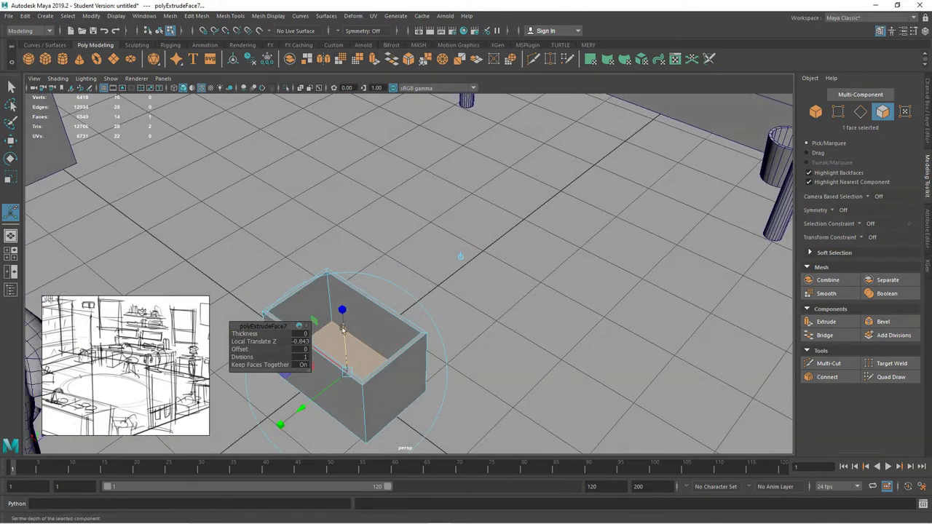
{"action": "right_click_drag", "start_coordinate": [370, 252], "coordinate": [410, 241]}
{"action": "left_click_drag", "start_coordinate": [396, 305], "coordinate": [410, 289], "text": "alt"}
{"action": "left_click", "coordinate": [409, 290]}
Insert an edge loop around the outside of the box just below its upper rim with Multi-Cut.
{"action": "right_click_drag", "start_coordinate": [410, 290], "coordinate": [477, 308], "text": "alt"}
{"action": "middle_click_drag", "start_coordinate": [476, 308], "coordinate": [439, 296], "text": "alt"}
{"action": "right_click_drag", "start_coordinate": [439, 295], "coordinate": [458, 302], "text": "alt"}
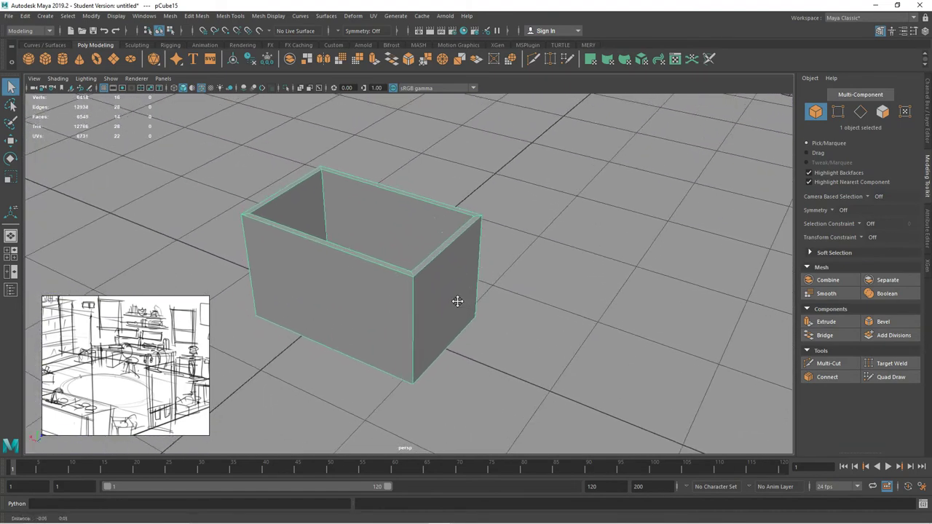
{"action": "middle_click_drag", "start_coordinate": [458, 302], "coordinate": [464, 302], "text": "alt"}
{"action": "left_click_drag", "start_coordinate": [463, 301], "coordinate": [466, 298], "text": "alt"}
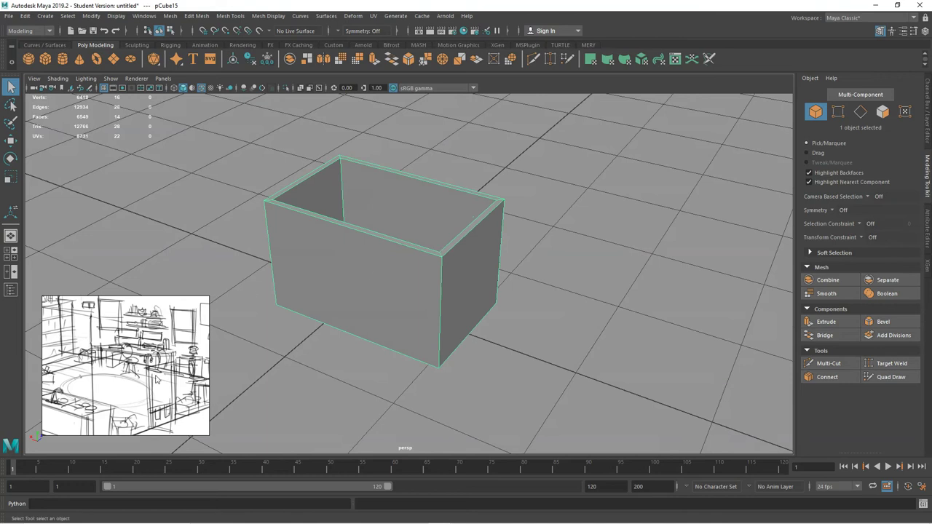
{"action": "left_click", "coordinate": [828, 363]}
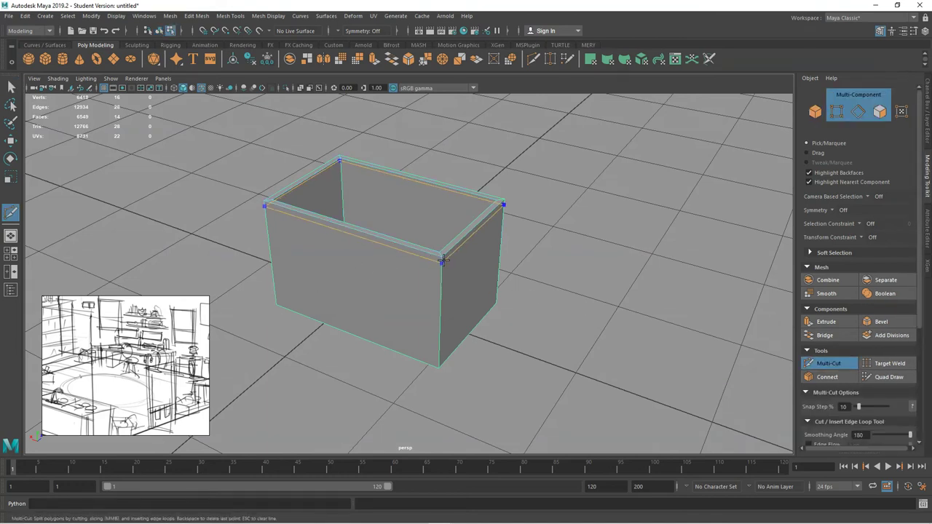
{"action": "left_click", "coordinate": [444, 257], "text": "ctrl"}
Extrude the thin rim face on the box's short end outward and lower it into a sloping flap, with local Z translation 0.336.
{"action": "left_click", "coordinate": [13, 142]}
{"action": "right_click_drag", "start_coordinate": [443, 244], "coordinate": [460, 250]}
{"action": "left_click", "coordinate": [461, 243]}
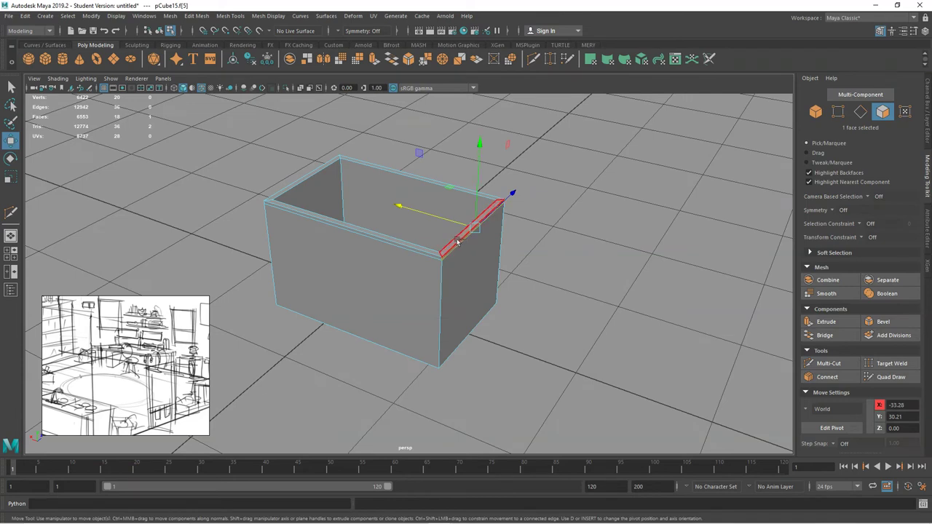
{"action": "left_click", "coordinate": [826, 321]}
{"action": "left_click_drag", "start_coordinate": [531, 246], "coordinate": [600, 266]}
{"action": "left_click_drag", "start_coordinate": [543, 197], "coordinate": [528, 234]}
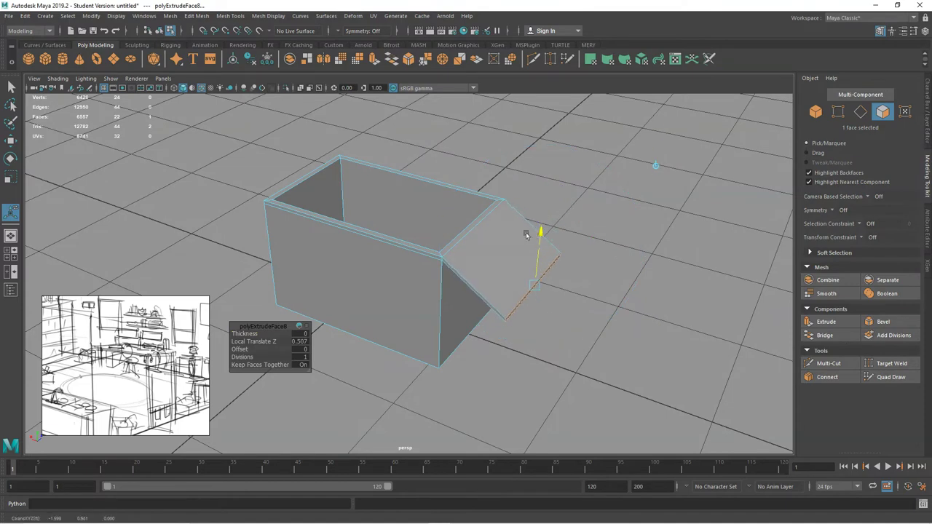
{"action": "left_click_drag", "start_coordinate": [592, 301], "coordinate": [558, 290]}
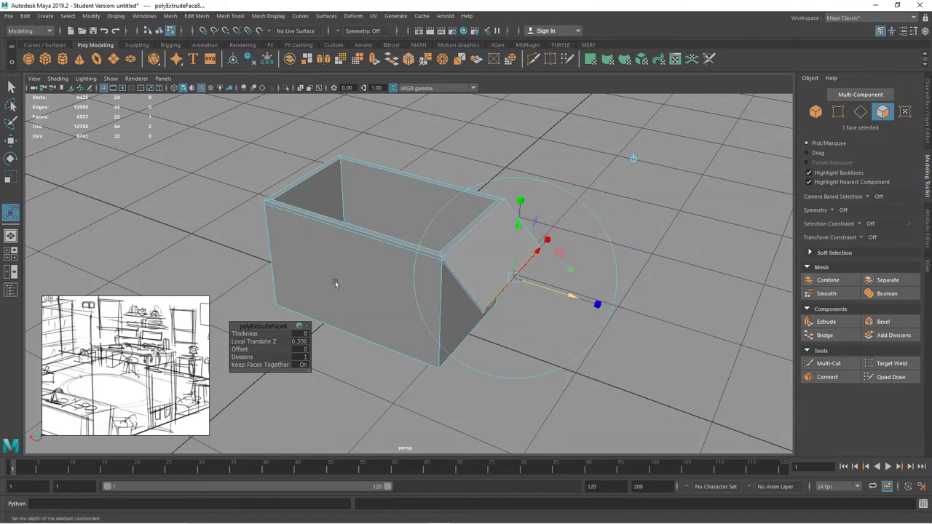
Extrude the rim face on the opposite short end outward by about 0.494 and raise its outer edge into an upward flap.
{"action": "left_click_drag", "start_coordinate": [336, 282], "coordinate": [406, 285], "text": "alt"}
{"action": "right_click_drag", "start_coordinate": [406, 285], "coordinate": [393, 315], "text": "alt"}
{"action": "middle_click_drag", "start_coordinate": [394, 315], "coordinate": [376, 312], "text": "alt"}
{"action": "left_click_drag", "start_coordinate": [376, 312], "coordinate": [360, 296], "text": "alt"}
{"action": "middle_click_drag", "start_coordinate": [360, 296], "coordinate": [360, 321], "text": "alt"}
{"action": "mouse_move", "coordinate": [360, 320]}
{"action": "right_mouse_down", "text": "alt"}
{"action": "mouse_move", "coordinate": [339, 320]}
{"action": "mouse_move", "coordinate": [354, 321]}
{"action": "right_mouse_up", "text": "alt"}
{"action": "left_click", "coordinate": [479, 176]}
{"action": "left_click", "coordinate": [486, 200]}
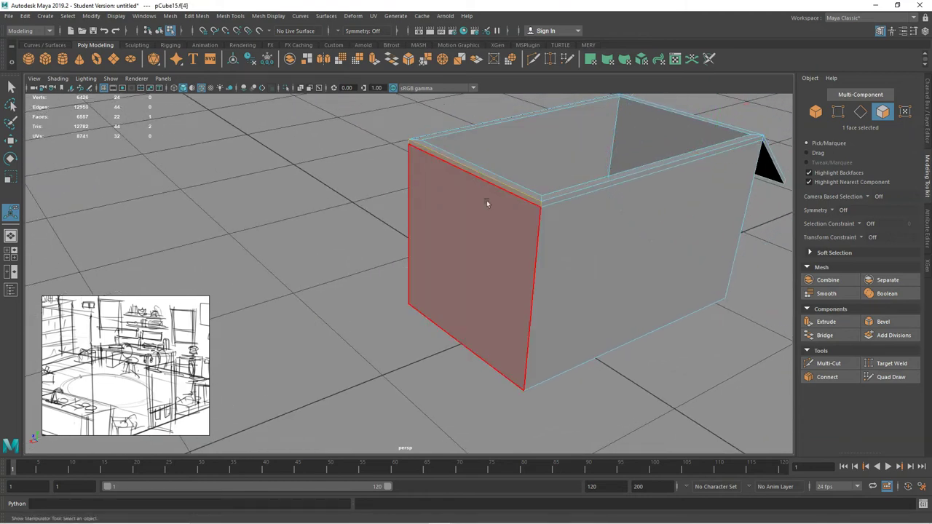
{"action": "key", "text": "ctrl+e"}
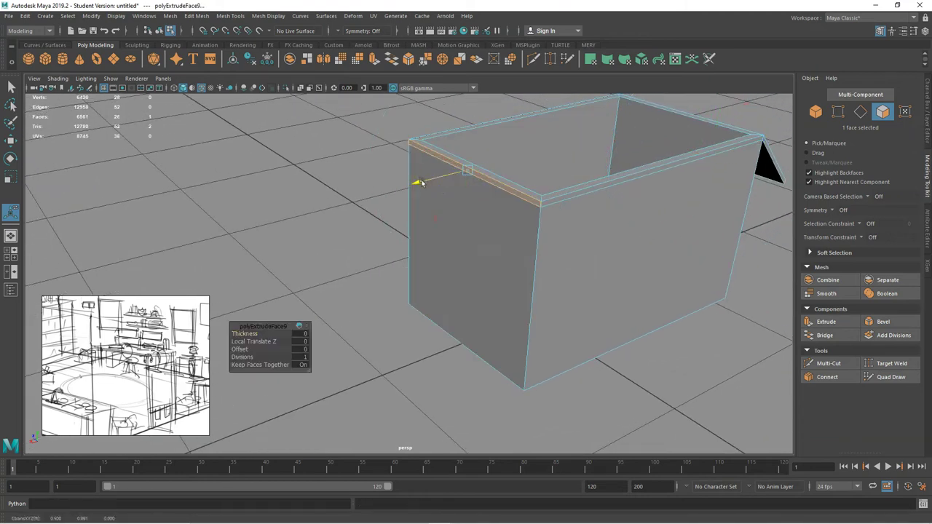
{"action": "left_click_drag", "start_coordinate": [416, 183], "coordinate": [330, 204]}
{"action": "left_click_drag", "start_coordinate": [380, 246], "coordinate": [381, 179]}
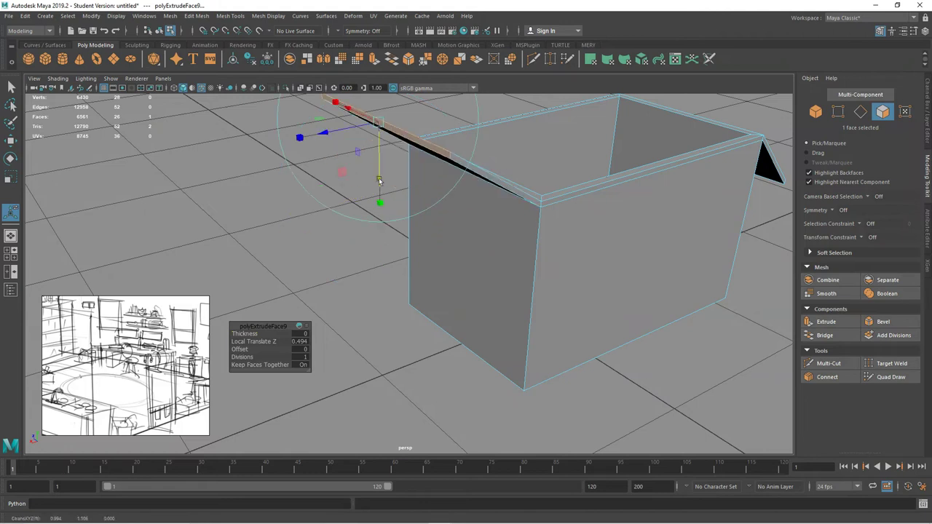
Shorten the upward-tilted flap to a local Z translation of 0.418.
{"action": "left_click_drag", "start_coordinate": [532, 244], "coordinate": [420, 254], "text": "alt"}
{"action": "right_click_drag", "start_coordinate": [421, 255], "coordinate": [333, 318], "text": "alt"}
{"action": "middle_click_drag", "start_coordinate": [334, 318], "coordinate": [443, 333], "text": "alt"}
{"action": "left_click_drag", "start_coordinate": [443, 333], "coordinate": [413, 325], "text": "alt"}
{"action": "mouse_move", "coordinate": [157, 199]}
{"action": "left_mouse_down"}
{"action": "mouse_move", "coordinate": [278, 231]}
{"action": "mouse_move", "coordinate": [245, 208]}
{"action": "mouse_move", "coordinate": [204, 201]}
{"action": "mouse_move", "coordinate": [182, 227]}
{"action": "mouse_move", "coordinate": [153, 201]}
{"action": "left_mouse_up"}
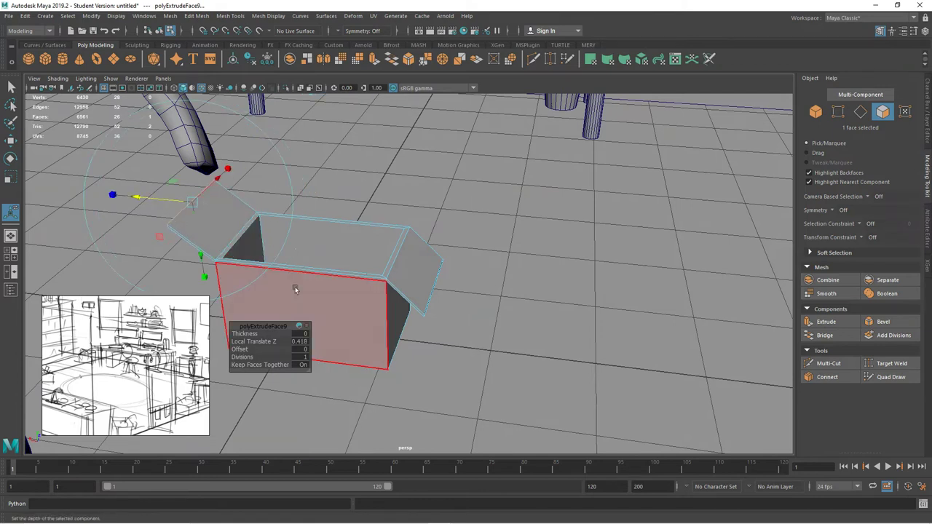
Extrude the rim face along one long side of the box into a downward-sloping flap with local Z translation 0.27.
{"action": "left_click", "coordinate": [306, 275]}
{"action": "left_click_drag", "start_coordinate": [306, 275], "coordinate": [358, 327], "text": "alt"}
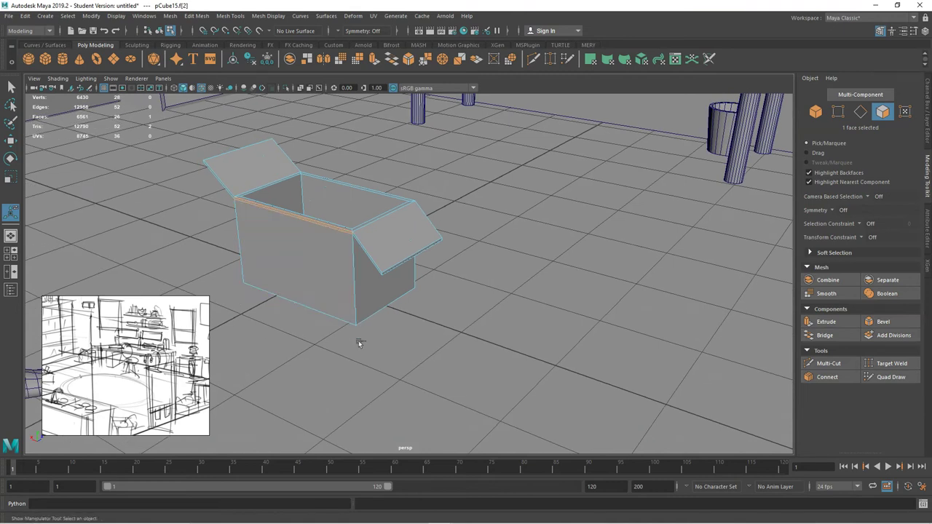
{"action": "key", "text": "ctrl+e"}
{"action": "left_click_drag", "start_coordinate": [264, 232], "coordinate": [204, 252]}
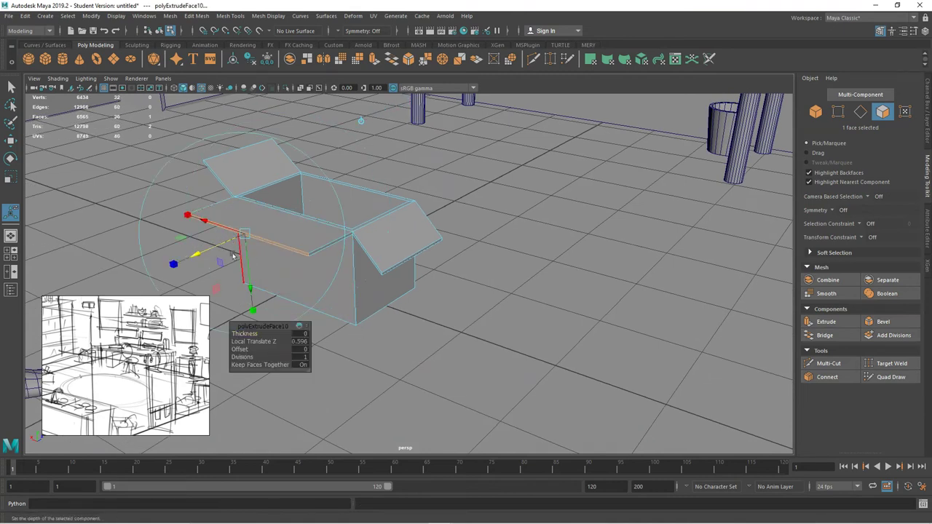
{"action": "left_click_drag", "start_coordinate": [249, 279], "coordinate": [146, 211]}
{"action": "middle_click_drag", "start_coordinate": [146, 212], "coordinate": [237, 249], "text": "alt"}
{"action": "left_click_drag", "start_coordinate": [172, 220], "coordinate": [203, 218]}
{"action": "left_click_drag", "start_coordinate": [250, 270], "coordinate": [291, 206]}
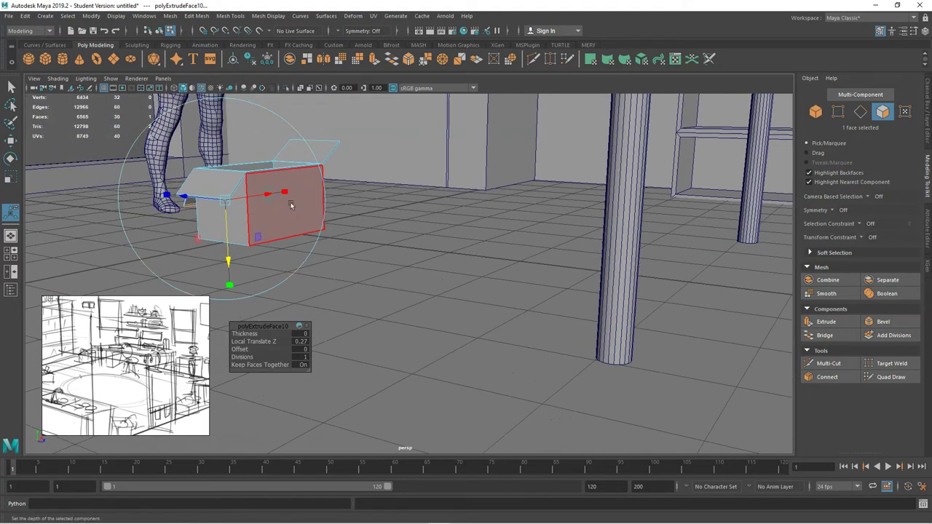
Extrude the rim face on the remaining long side outward and adjust its height and length to form the fourth flap.
{"action": "left_click", "coordinate": [269, 173]}
{"action": "right_click_drag", "start_coordinate": [274, 194], "coordinate": [354, 275], "text": "alt"}
{"action": "middle_click_drag", "start_coordinate": [354, 275], "coordinate": [516, 387], "text": "alt"}
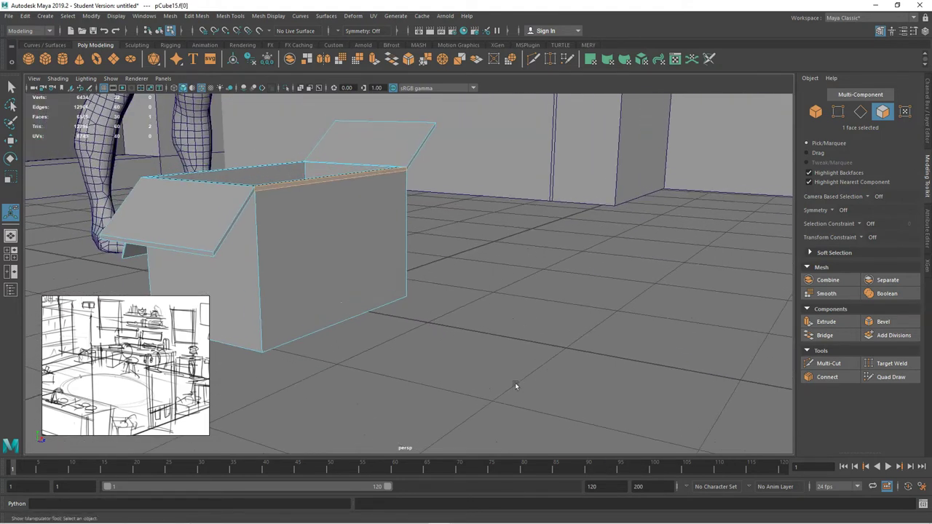
{"action": "key", "text": "ctrl+e"}
{"action": "left_click_drag", "start_coordinate": [381, 183], "coordinate": [426, 189]}
{"action": "left_click_drag", "start_coordinate": [395, 133], "coordinate": [373, 257]}
{"action": "left_click_drag", "start_coordinate": [446, 302], "coordinate": [417, 298]}
{"action": "left_click_drag", "start_coordinate": [365, 235], "coordinate": [358, 212]}
Leave face editing on the four-flap box and return to object mode.
{"action": "right_click_drag", "start_coordinate": [343, 184], "coordinate": [386, 167]}
{"action": "key", "text": "q"}
{"action": "left_click", "coordinate": [431, 227]}
{"action": "left_click_drag", "start_coordinate": [410, 233], "coordinate": [453, 277], "text": "alt"}
{"action": "right_click_drag", "start_coordinate": [452, 277], "coordinate": [327, 279], "text": "alt"}
{"action": "left_click_drag", "start_coordinate": [328, 278], "coordinate": [403, 281], "text": "alt"}
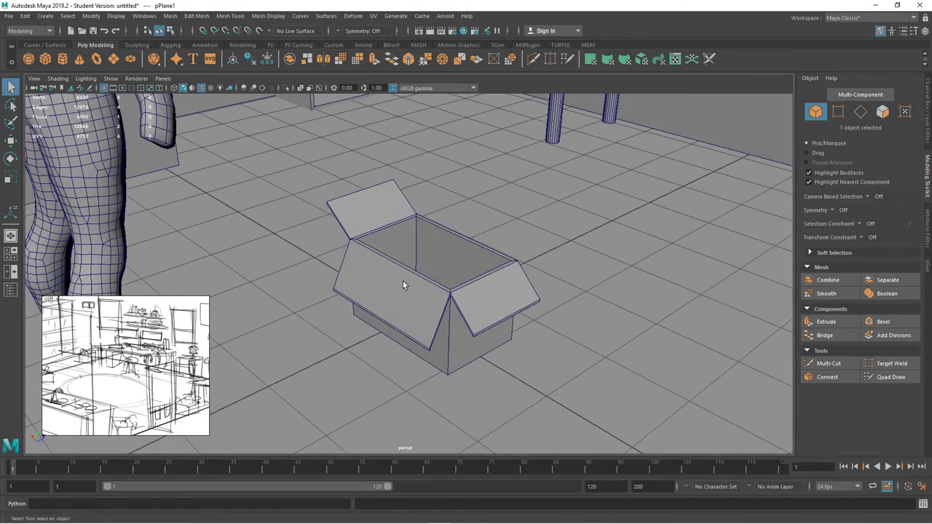
Scale the open box uniformly to 0.79 and lower it onto the floor at Y 12.11.
{"action": "right_click_drag", "start_coordinate": [403, 281], "coordinate": [369, 300], "text": "alt"}
{"action": "left_click_drag", "start_coordinate": [369, 305], "coordinate": [381, 233], "text": "alt"}
{"action": "left_click", "coordinate": [419, 222]}
{"action": "key", "text": "r"}
{"action": "key", "text": "w"}
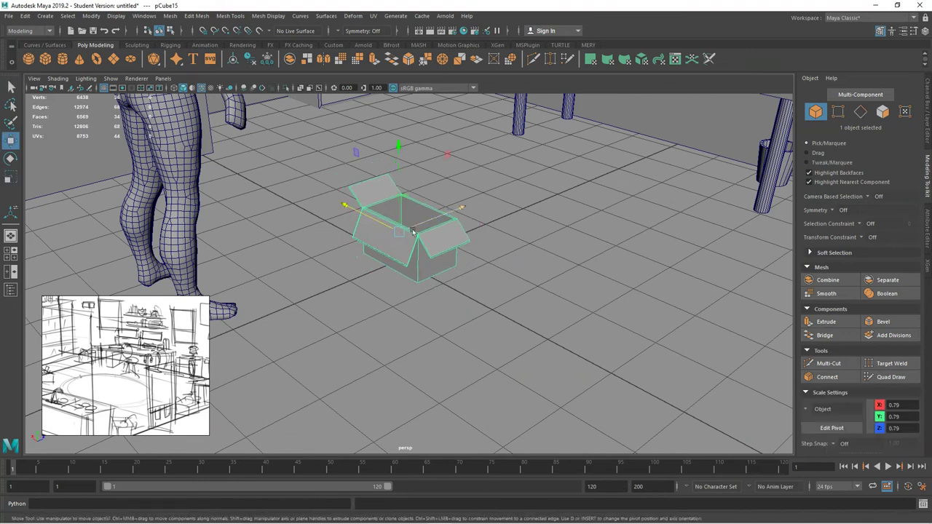
{"action": "left_click_drag", "start_coordinate": [400, 162], "coordinate": [398, 169]}
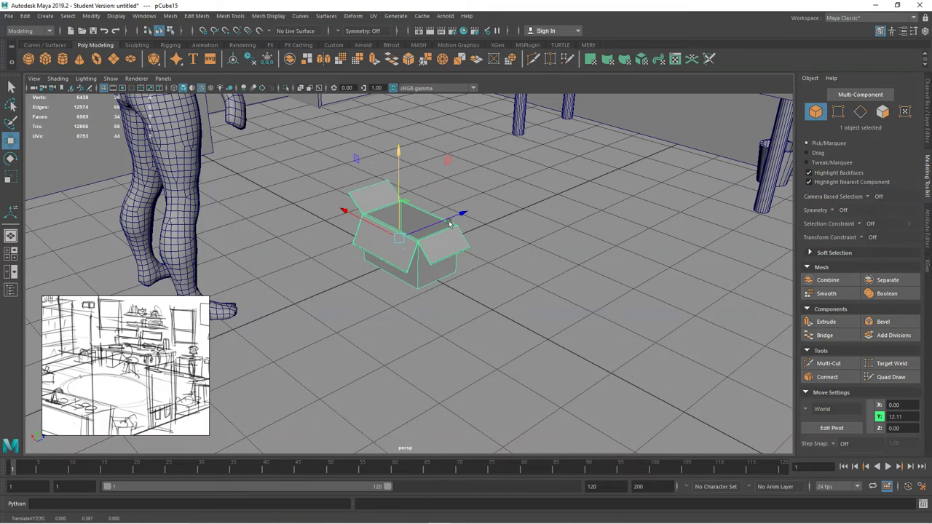
Move the open box beside the desk's far leg at X 136.30, Z 212.61, and rotate it slightly about the vertical axis.
{"action": "right_click_drag", "start_coordinate": [449, 223], "coordinate": [370, 275], "text": "alt"}
{"action": "middle_click_drag", "start_coordinate": [371, 276], "coordinate": [375, 290], "text": "alt"}
{"action": "left_click_drag", "start_coordinate": [374, 290], "coordinate": [376, 290], "text": "alt"}
{"action": "left_click_drag", "start_coordinate": [428, 252], "coordinate": [478, 131]}
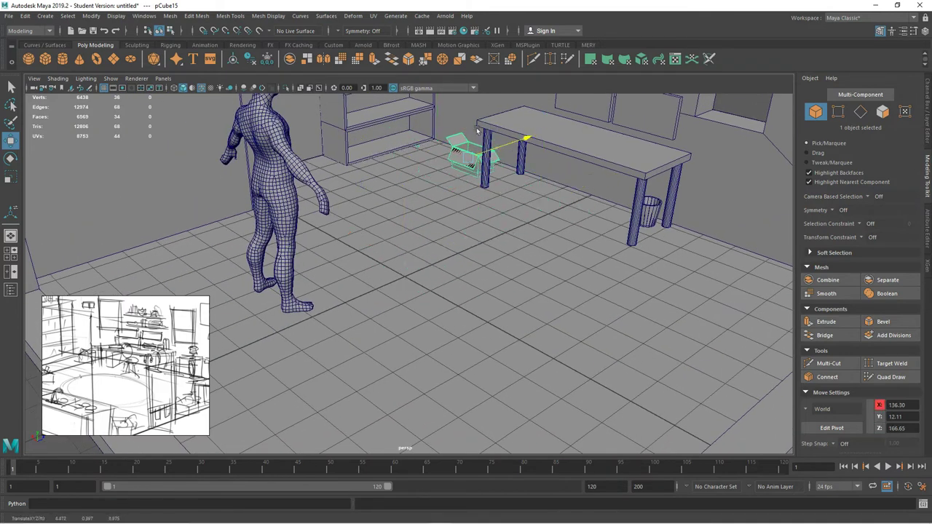
{"action": "left_click", "coordinate": [11, 159]}
{"action": "left_click_drag", "start_coordinate": [474, 191], "coordinate": [443, 193]}
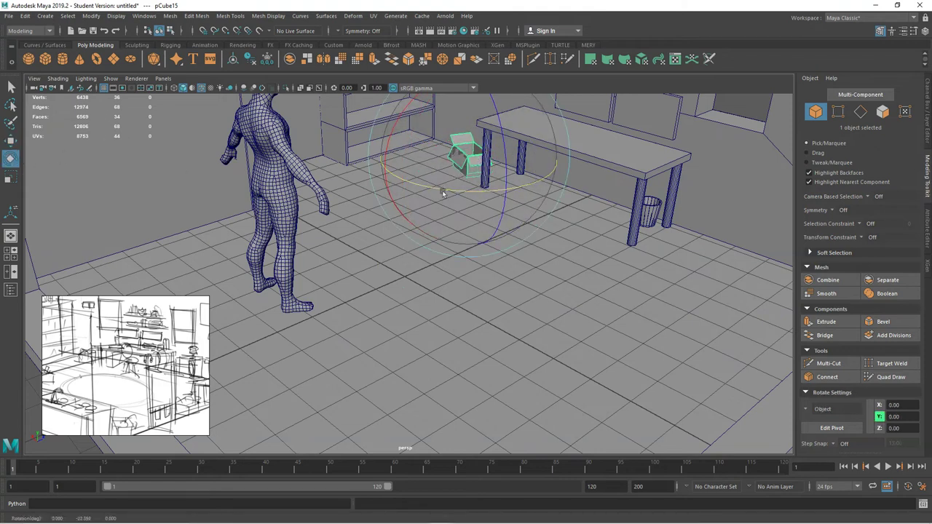
{"action": "key", "text": "w"}
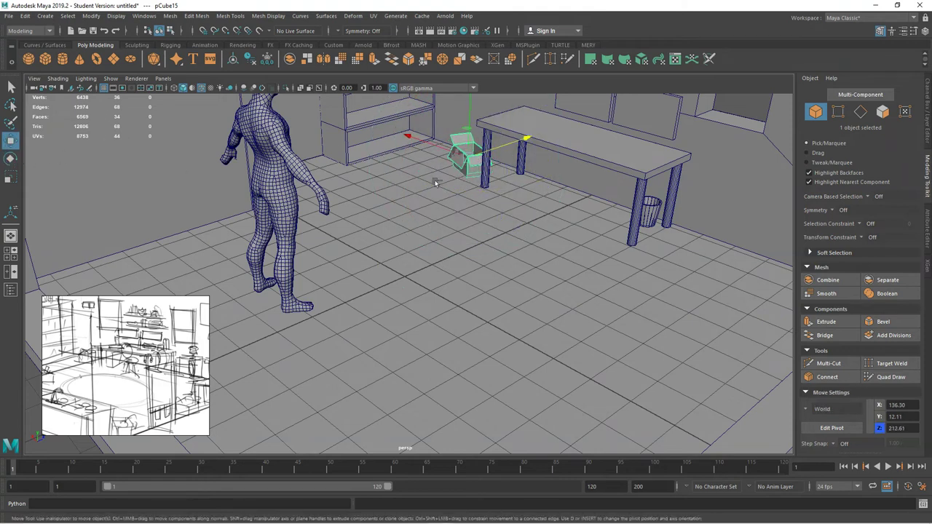
Duplicate the open cardboard box, place the copy by the side wall at X 149.66, Z -104.96, and rotate it about the vertical axis.
{"action": "left_click_drag", "start_coordinate": [492, 151], "coordinate": [231, 189]}
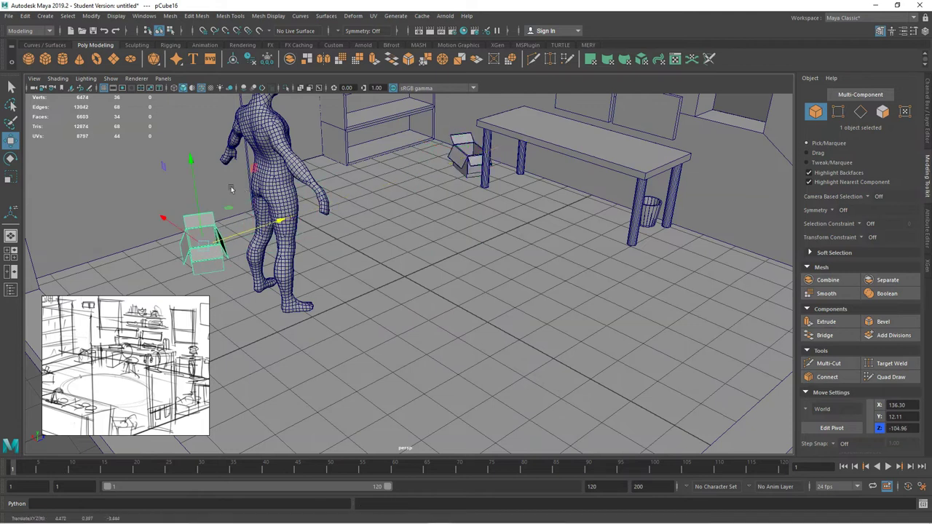
{"action": "left_click_drag", "start_coordinate": [177, 228], "coordinate": [170, 223]}
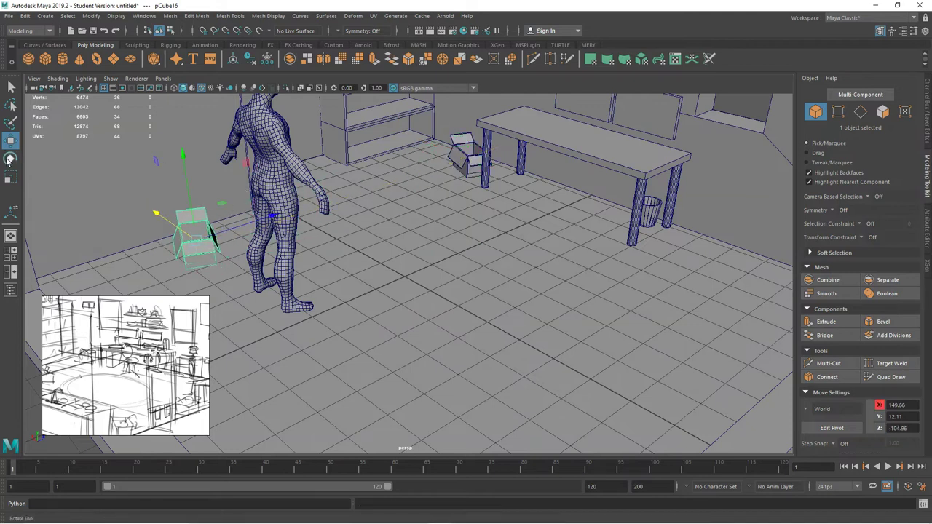
{"action": "left_click", "coordinate": [10, 159]}
{"action": "left_click_drag", "start_coordinate": [233, 275], "coordinate": [282, 240]}
{"action": "right_click_drag", "start_coordinate": [271, 226], "coordinate": [447, 266], "text": "alt"}
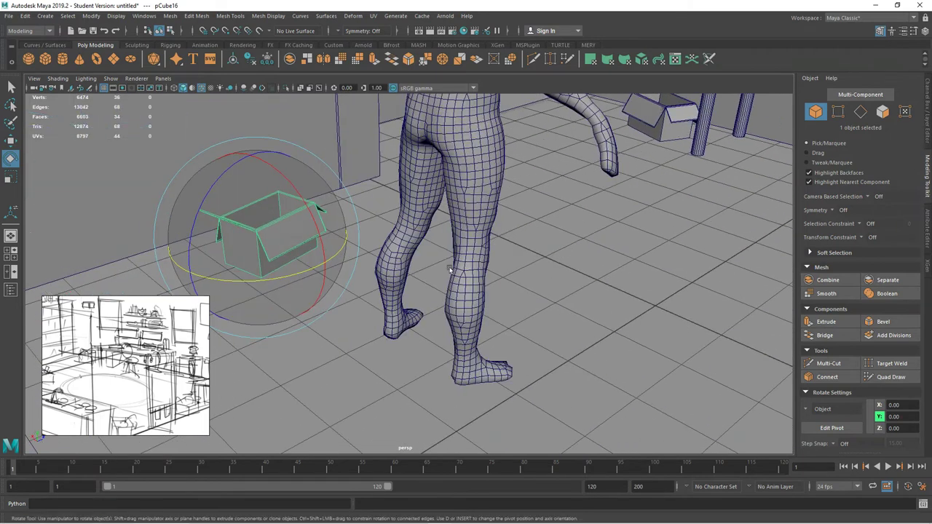
Fold the raised flap of the duplicated box downward by moving its four outer vertices, and return to object mode.
{"action": "right_click", "coordinate": [228, 227]}
{"action": "right_click_drag", "start_coordinate": [195, 224], "coordinate": [191, 225]}
{"action": "left_click_drag", "start_coordinate": [195, 225], "coordinate": [189, 225], "text": "alt"}
{"action": "right_click_drag", "start_coordinate": [189, 225], "coordinate": [316, 225], "text": "alt"}
{"action": "middle_click_drag", "start_coordinate": [316, 225], "coordinate": [345, 306], "text": "alt"}
{"action": "left_click_drag", "start_coordinate": [345, 306], "coordinate": [323, 303], "text": "alt"}
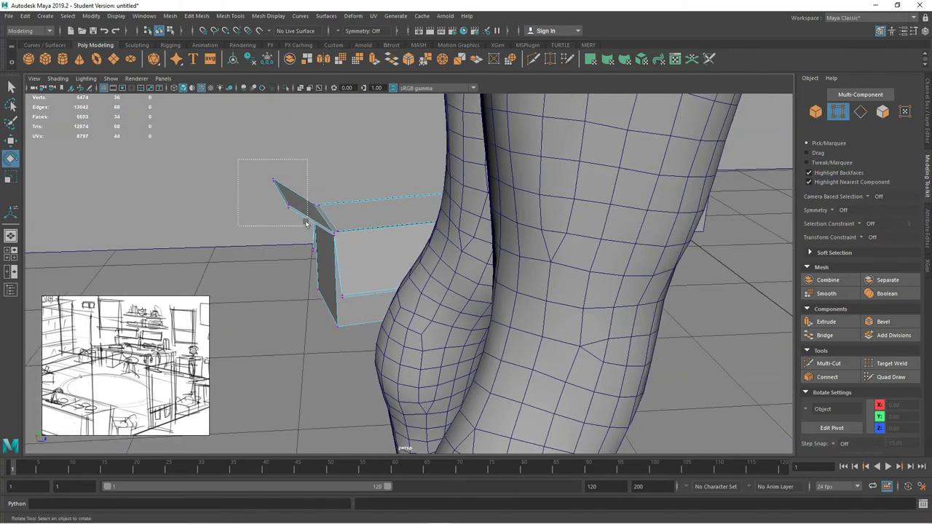
{"action": "left_click_drag", "start_coordinate": [306, 224], "coordinate": [308, 232]}
{"action": "key", "text": "w"}
{"action": "left_click_drag", "start_coordinate": [287, 155], "coordinate": [321, 258]}
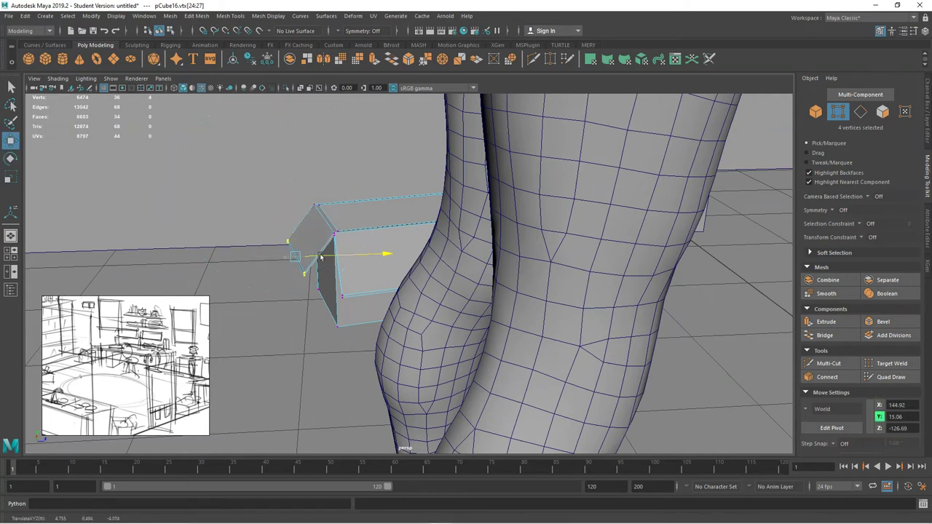
{"action": "right_click_drag", "start_coordinate": [333, 221], "coordinate": [370, 201]}
{"action": "left_click", "coordinate": [314, 180]}
Examine the room layout from several angles and compare it with the right half of the reference sketch.
{"action": "right_click_drag", "start_coordinate": [315, 180], "coordinate": [240, 200], "text": "alt"}
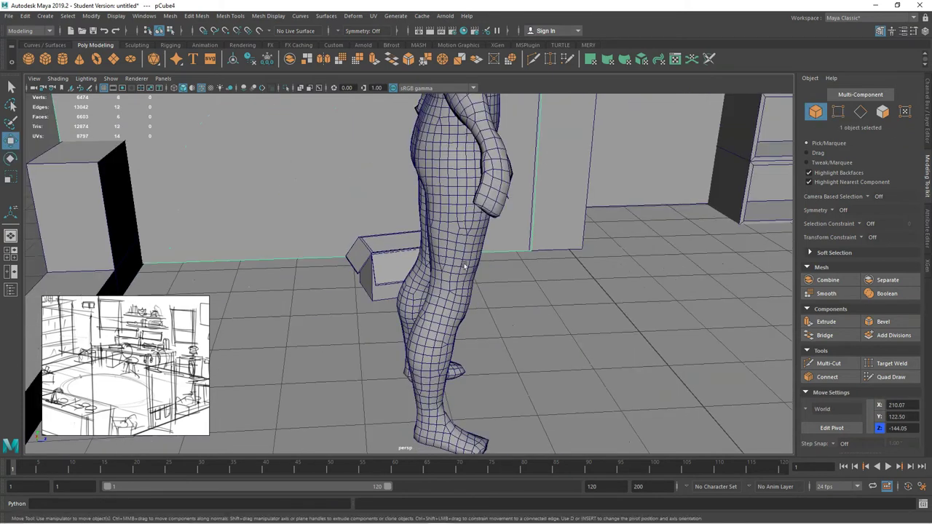
{"action": "left_click_drag", "start_coordinate": [241, 201], "coordinate": [335, 242], "text": "alt"}
{"action": "middle_click_drag", "start_coordinate": [364, 271], "coordinate": [310, 249], "text": "alt"}
{"action": "left_click_drag", "start_coordinate": [310, 250], "coordinate": [379, 259], "text": "alt"}
{"action": "right_click_drag", "start_coordinate": [437, 266], "coordinate": [410, 273], "text": "alt"}
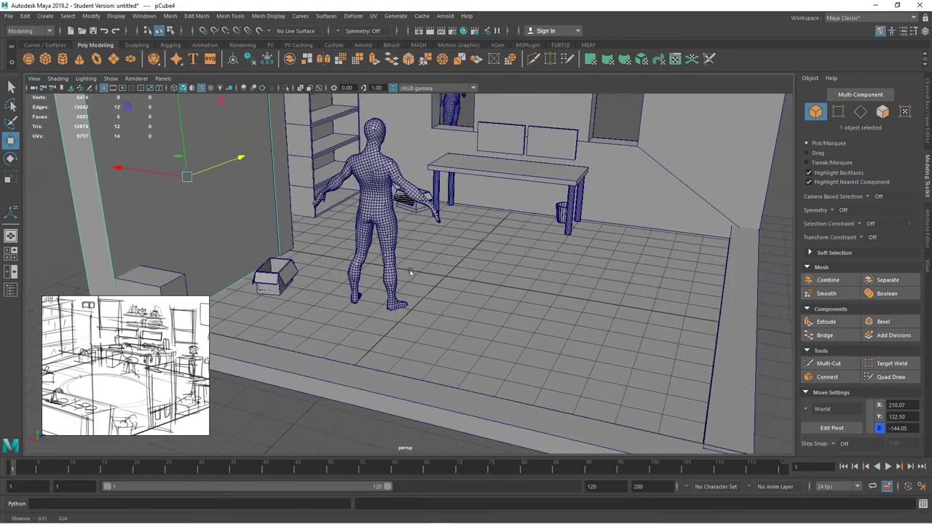
{"action": "middle_click_drag", "start_coordinate": [410, 272], "coordinate": [359, 283], "text": "alt"}
{"action": "left_click_drag", "start_coordinate": [358, 283], "coordinate": [354, 279], "text": "alt"}
{"action": "right_click_drag", "start_coordinate": [354, 279], "coordinate": [510, 313], "text": "alt"}
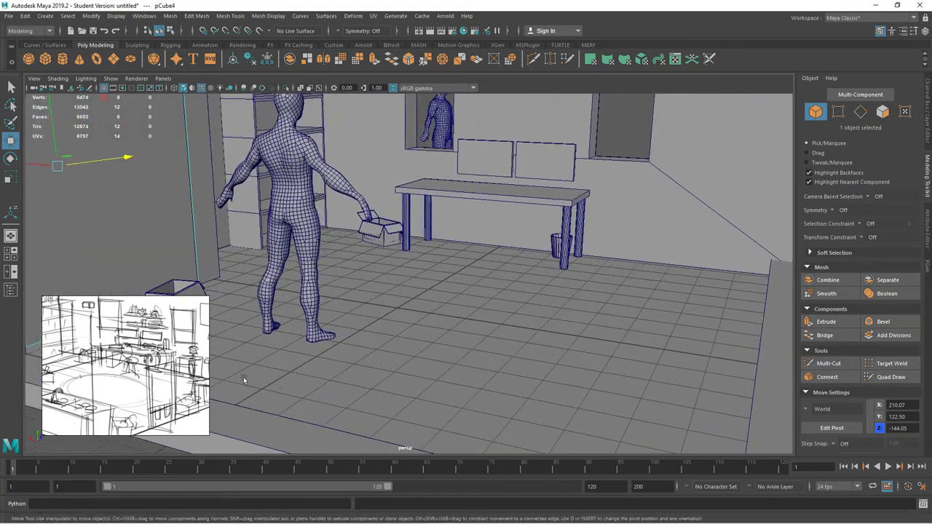
{"action": "middle_click_drag", "start_coordinate": [148, 374], "coordinate": [91, 370]}
{"action": "scroll", "coordinate": [141, 367], "scroll_direction": "up", "scroll_amount": 2}
{"action": "left_click_drag", "start_coordinate": [490, 292], "coordinate": [481, 314], "text": "alt"}
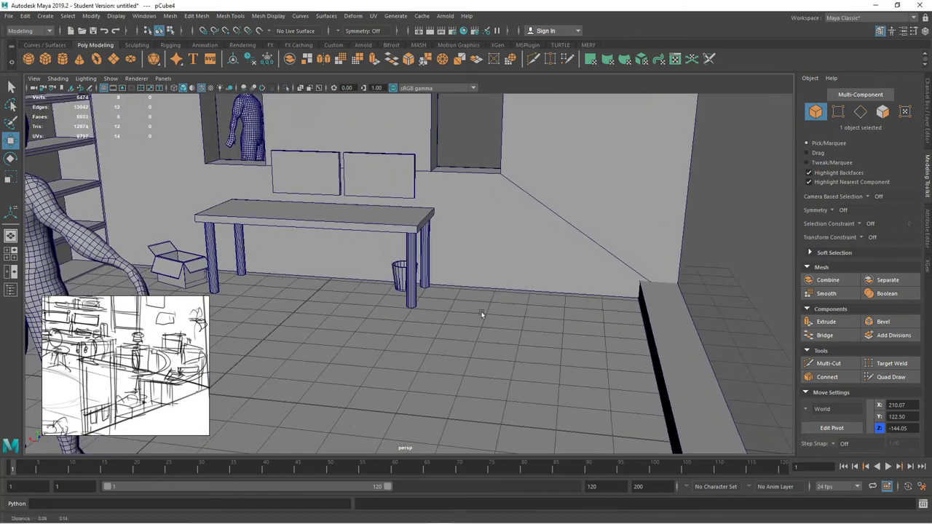
Create a polygon cube and place it against the back wall beside the waste bin and the desk's near legs.
{"action": "left_click", "coordinate": [46, 59]}
{"action": "middle_click_drag", "start_coordinate": [268, 368], "coordinate": [296, 332], "text": "alt"}
{"action": "left_click_drag", "start_coordinate": [269, 323], "coordinate": [489, 225]}
{"action": "right_click_drag", "start_coordinate": [489, 225], "coordinate": [689, 308], "text": "alt"}
{"action": "middle_click_drag", "start_coordinate": [543, 247], "coordinate": [458, 252], "text": "alt"}
Move the cube's side, top and depth faces to shape it into an upright cabinet slightly lower than the desk.
{"action": "right_click_drag", "start_coordinate": [477, 242], "coordinate": [506, 217]}
{"action": "left_click", "coordinate": [455, 231]}
{"action": "right_click_drag", "start_coordinate": [458, 234], "coordinate": [454, 261]}
{"action": "left_click", "coordinate": [468, 242]}
{"action": "left_click_drag", "start_coordinate": [455, 238], "coordinate": [462, 240]}
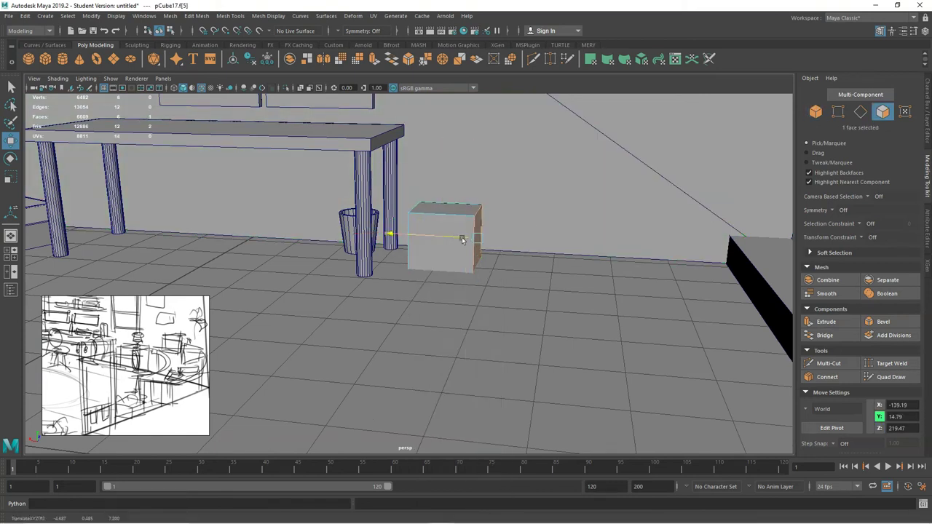
{"action": "left_click", "coordinate": [455, 209]}
{"action": "left_click_drag", "start_coordinate": [447, 178], "coordinate": [439, 148]}
{"action": "left_click_drag", "start_coordinate": [422, 243], "coordinate": [480, 294], "text": "alt"}
{"action": "middle_click_drag", "start_coordinate": [481, 293], "coordinate": [299, 280], "text": "alt"}
{"action": "left_click", "coordinate": [479, 254]}
{"action": "left_click_drag", "start_coordinate": [496, 261], "coordinate": [479, 260]}
Scale the cabinet in object mode and position it on the floor next to the desk at X -116.75, Y 16.18, Z 230.46.
{"action": "right_click_drag", "start_coordinate": [500, 235], "coordinate": [521, 219]}
{"action": "mouse_move", "coordinate": [541, 273]}
{"action": "left_mouse_down"}
{"action": "mouse_move", "coordinate": [571, 268]}
{"action": "mouse_move", "coordinate": [558, 267]}
{"action": "left_mouse_up"}
{"action": "left_click_drag", "start_coordinate": [408, 269], "coordinate": [583, 274], "text": "alt"}
{"action": "middle_click_drag", "start_coordinate": [292, 287], "coordinate": [521, 279], "text": "alt"}
{"action": "left_click_drag", "start_coordinate": [395, 289], "coordinate": [378, 289]}
{"action": "right_click_drag", "start_coordinate": [423, 234], "coordinate": [435, 236]}
{"action": "key", "text": "r"}
{"action": "left_click_drag", "start_coordinate": [419, 290], "coordinate": [435, 279]}
{"action": "key", "text": "w"}
{"action": "left_click_drag", "start_coordinate": [419, 246], "coordinate": [419, 235]}
{"action": "middle_click_drag", "start_coordinate": [449, 298], "coordinate": [474, 296], "text": "alt"}
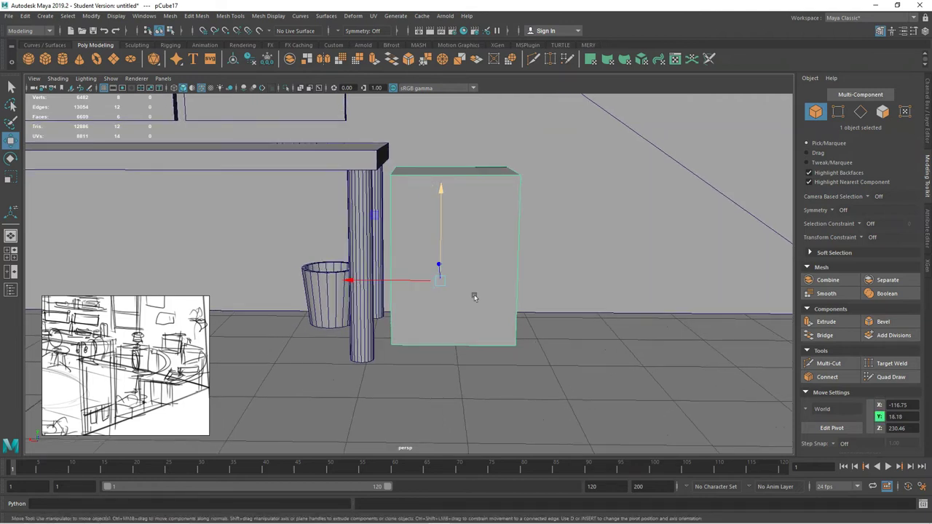
Insert a horizontal edge loop around the middle of the cabinet with Multi-Cut.
{"action": "left_click", "coordinate": [828, 363]}
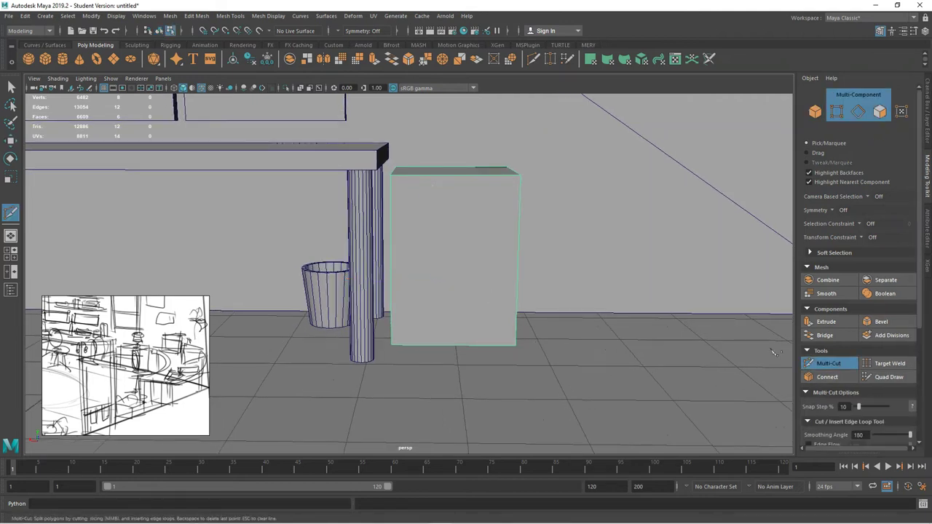
{"action": "left_click", "coordinate": [496, 262], "text": "ctrl"}
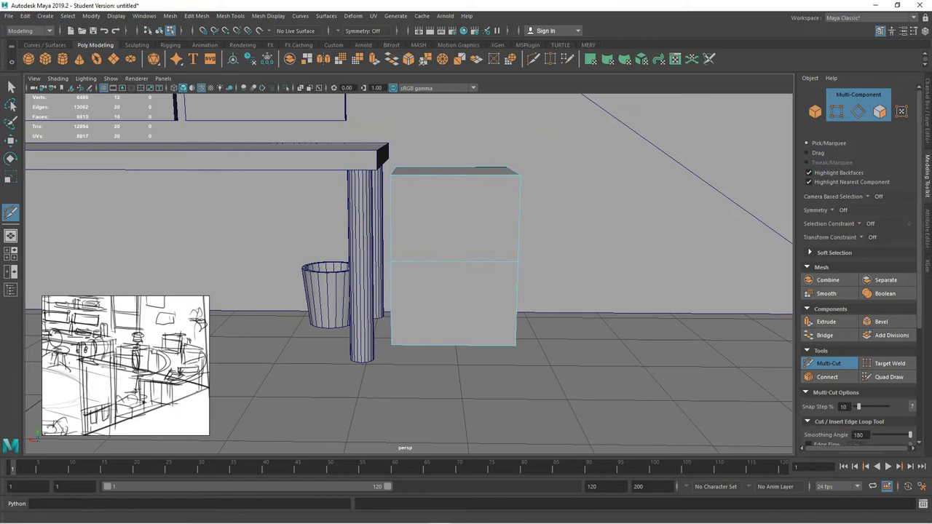
{"action": "key", "text": "w"}
Extrude the cabinet's two front faces with Keep Faces Together off and an offset of 1.4 to outline two drawers.
{"action": "right_click_drag", "start_coordinate": [432, 230], "coordinate": [437, 225]}
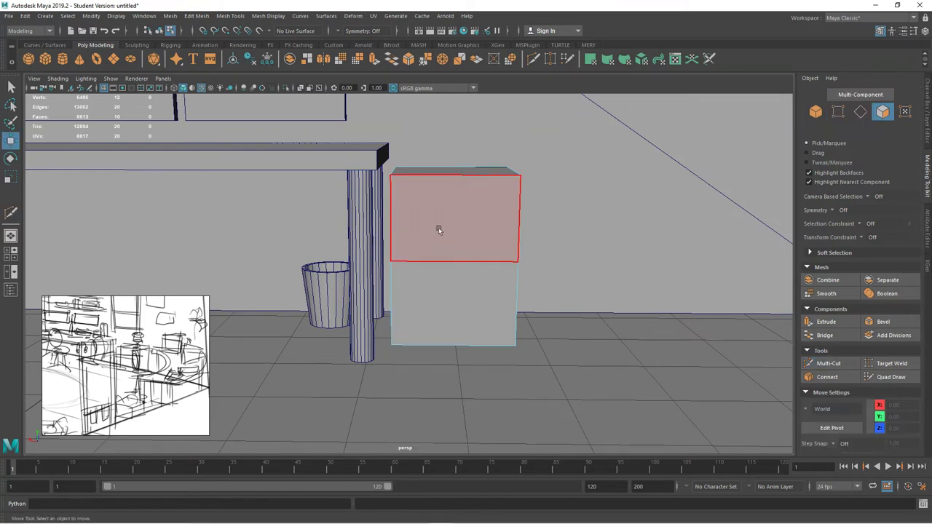
{"action": "left_click", "coordinate": [440, 231]}
{"action": "left_click", "coordinate": [452, 301], "text": "shift"}
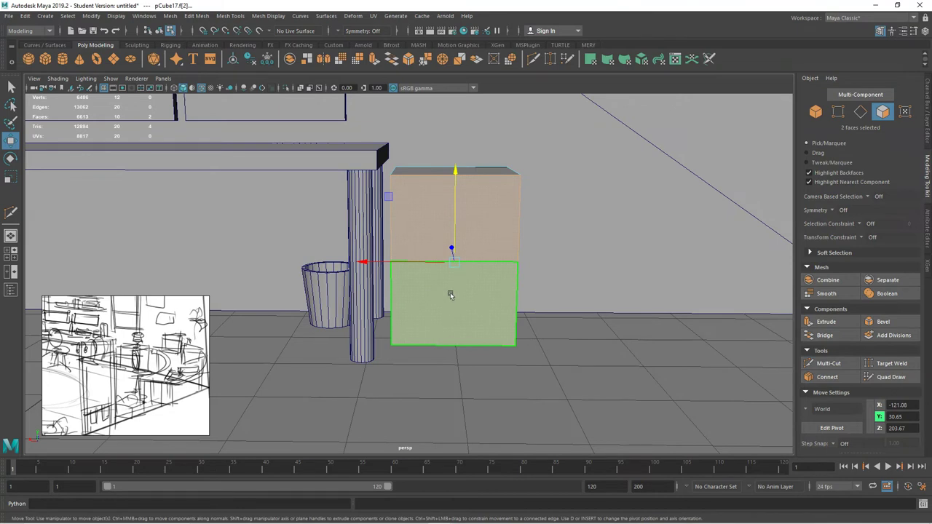
{"action": "key", "text": "ctrl+e"}
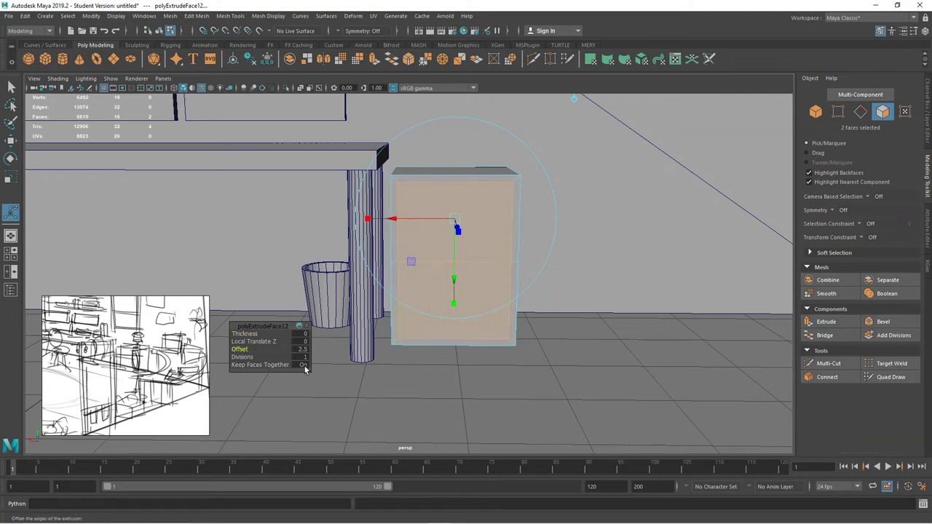
{"action": "left_click_drag", "start_coordinate": [240, 350], "coordinate": [213, 349]}
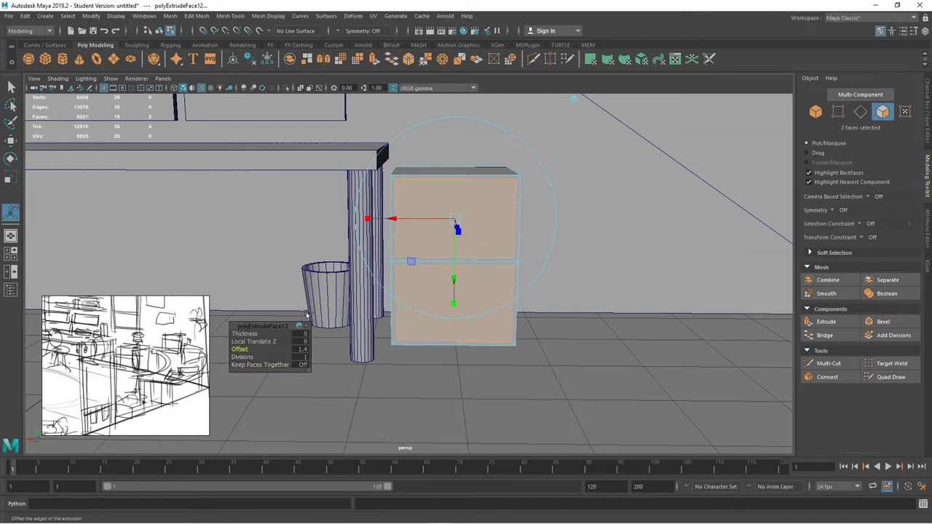
Extrude the two drawer faces outward with a thickness of about 1.2 and return to object mode.
{"action": "key", "text": "ctrl+e"}
{"action": "left_click_drag", "start_coordinate": [372, 292], "coordinate": [233, 327], "text": "alt"}
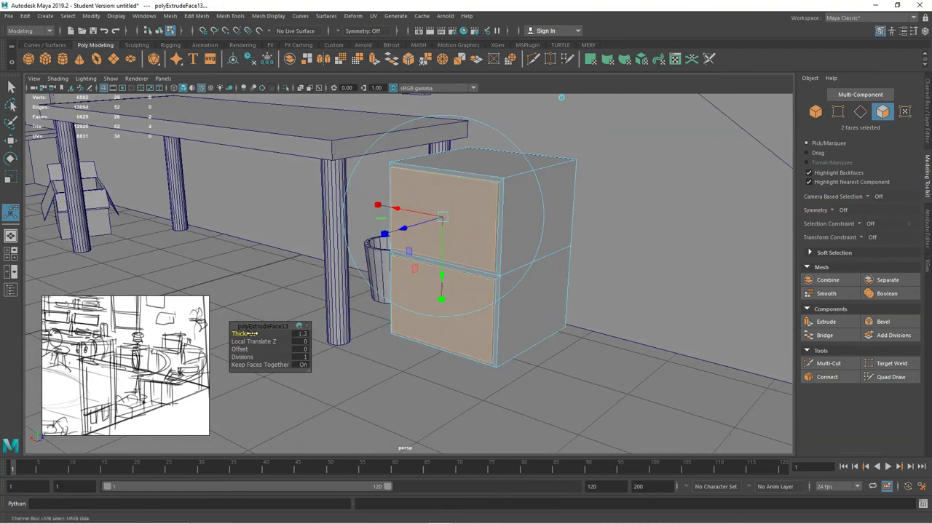
{"action": "right_click_drag", "start_coordinate": [514, 186], "coordinate": [556, 164]}
{"action": "left_click", "coordinate": [616, 246]}
Review the cabinet, desk and box within the whole room and compare them with the full reference sketch.
{"action": "left_click_drag", "start_coordinate": [617, 246], "coordinate": [503, 252], "text": "alt"}
{"action": "scroll", "coordinate": [330, 285], "scroll_direction": "down", "scroll_amount": 6}
{"action": "middle_click_drag", "start_coordinate": [349, 306], "coordinate": [444, 286], "text": "alt"}
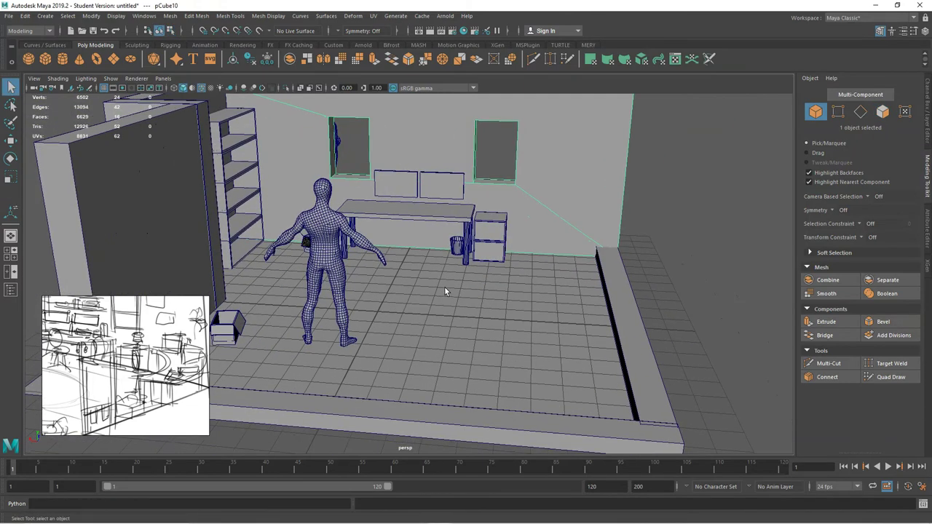
{"action": "left_click_drag", "start_coordinate": [426, 284], "coordinate": [413, 296], "text": "alt"}
{"action": "right_click_drag", "start_coordinate": [412, 297], "coordinate": [506, 312], "text": "alt"}
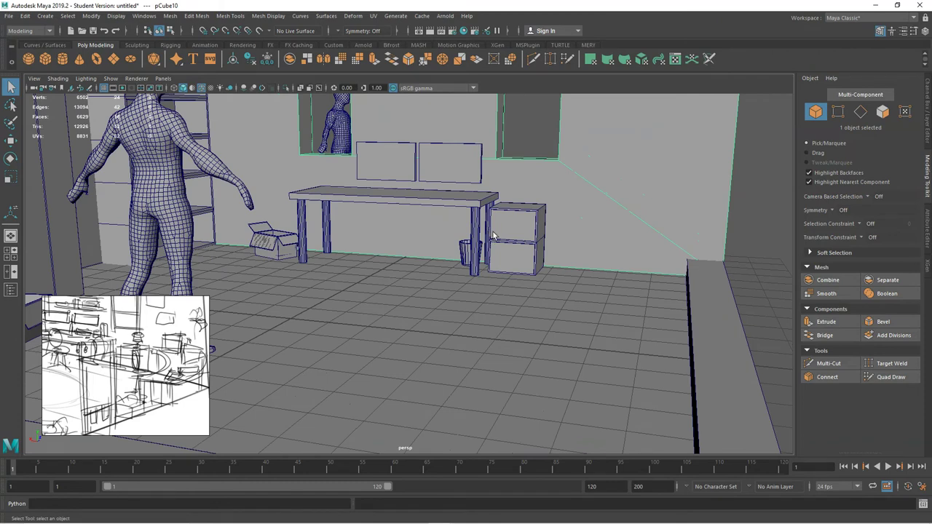
{"action": "left_click_drag", "start_coordinate": [494, 235], "coordinate": [454, 288], "text": "alt"}
{"action": "right_click_drag", "start_coordinate": [428, 282], "coordinate": [787, 286], "text": "alt"}
{"action": "scroll", "coordinate": [421, 239], "scroll_direction": "down", "scroll_amount": 10}
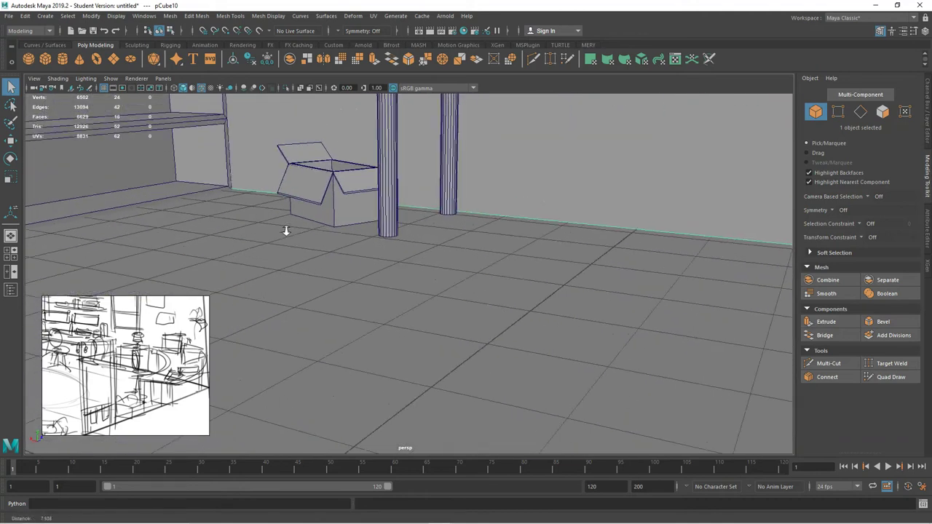
{"action": "middle_click_drag", "start_coordinate": [399, 297], "coordinate": [423, 321], "text": "alt"}
{"action": "scroll", "coordinate": [125, 366], "scroll_direction": "down", "scroll_amount": 3}
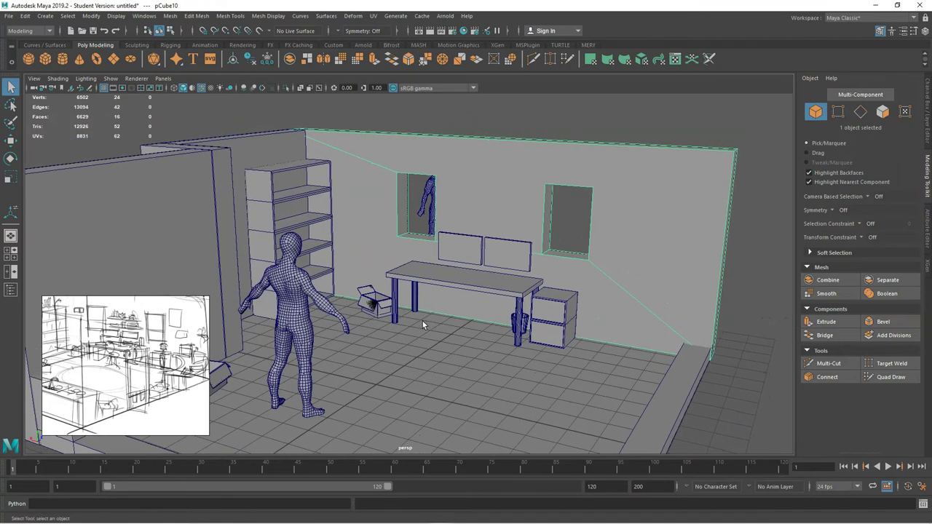
Duplicate a monitor panel and move the copy onto the back wall beside the window farther from the shelving.
{"action": "mouse_move", "coordinate": [506, 249]}
{"action": "right_mouse_down"}
{"action": "mouse_move", "coordinate": [538, 232]}
{"action": "mouse_move", "coordinate": [509, 244]}
{"action": "right_mouse_up"}
{"action": "left_click", "coordinate": [555, 233]}
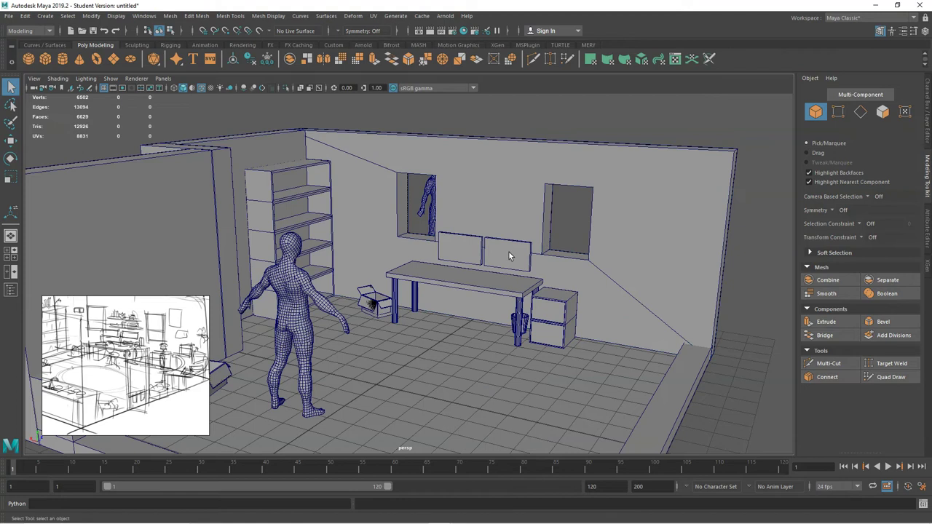
{"action": "key", "text": "w"}
{"action": "left_click_drag", "start_coordinate": [494, 233], "coordinate": [605, 199]}
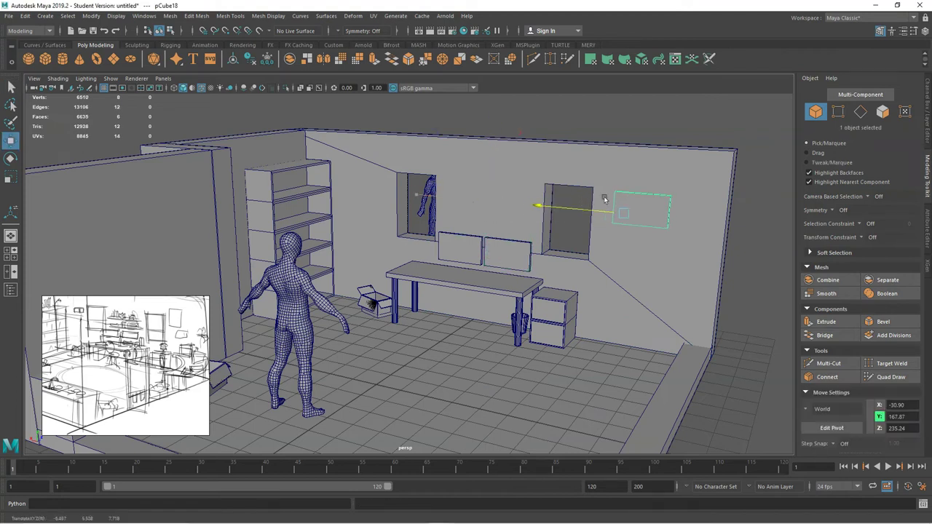
Lengthen the copied wall panel downward by its lower vertices and push its room-facing face toward the wall to thin it.
{"action": "right_click_drag", "start_coordinate": [630, 211], "coordinate": [583, 209]}
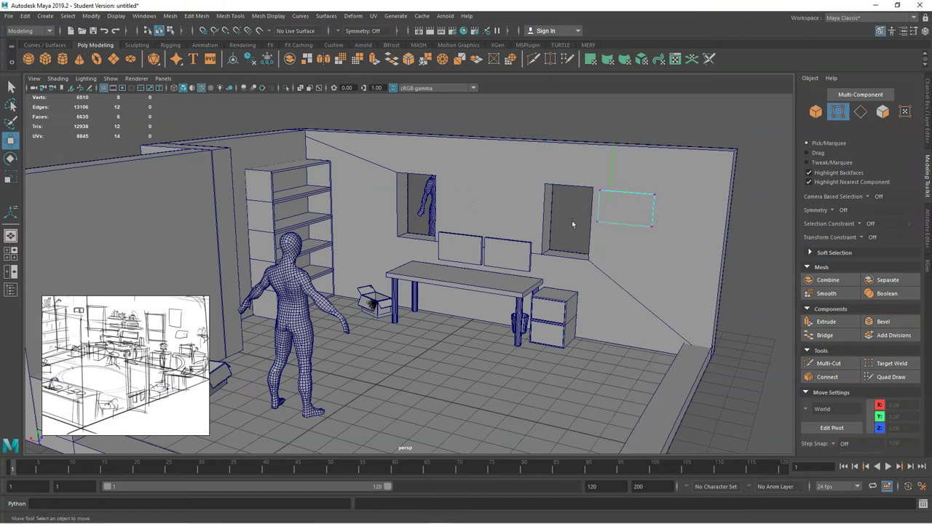
{"action": "left_click_drag", "start_coordinate": [541, 227], "coordinate": [560, 232], "text": "alt"}
{"action": "left_click_drag", "start_coordinate": [649, 211], "coordinate": [650, 212]}
{"action": "left_click_drag", "start_coordinate": [613, 184], "coordinate": [552, 248]}
{"action": "right_click_drag", "start_coordinate": [552, 247], "coordinate": [553, 275]}
{"action": "left_click", "coordinate": [551, 257]}
{"action": "left_click_drag", "start_coordinate": [569, 278], "coordinate": [564, 259]}
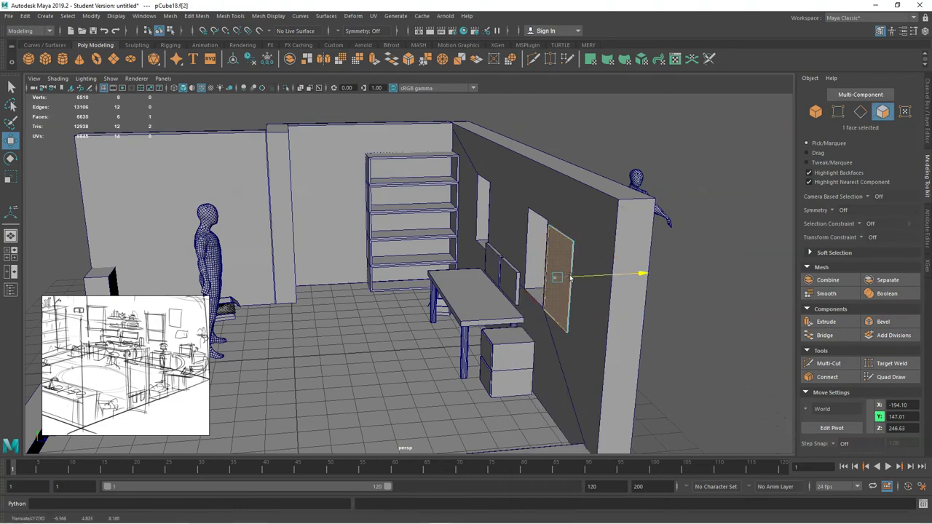
Move the whole thin panel in object mode to Z 237.08 so it sits against the back wall.
{"action": "key", "text": "F8"}
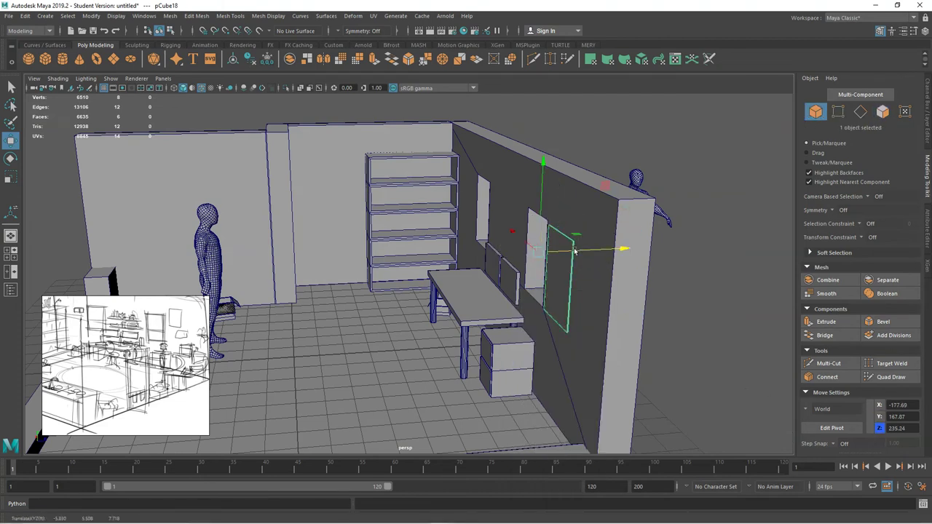
{"action": "left_click_drag", "start_coordinate": [574, 251], "coordinate": [523, 259]}
{"action": "left_click", "coordinate": [538, 127]}
{"action": "scroll", "coordinate": [489, 219], "scroll_direction": "down", "scroll_amount": 3}
{"action": "left_click_drag", "start_coordinate": [490, 219], "coordinate": [539, 230], "text": "alt"}
{"action": "left_click", "coordinate": [582, 222]}
{"action": "right_click_drag", "start_coordinate": [530, 220], "coordinate": [561, 285], "text": "alt"}
{"action": "middle_click_drag", "start_coordinate": [561, 286], "coordinate": [264, 345], "text": "alt"}
{"action": "right_click_drag", "start_coordinate": [396, 227], "coordinate": [416, 212]}
{"action": "left_click", "coordinate": [424, 215], "text": "shift"}
{"action": "left_click", "coordinate": [425, 213], "text": "shift"}
{"action": "left_click", "coordinate": [418, 222], "text": "shift"}
{"action": "left_click", "coordinate": [407, 218], "text": "shift"}
{"action": "scroll", "coordinate": [389, 279], "scroll_direction": "up", "scroll_amount": 6}
{"action": "left_click_drag", "start_coordinate": [389, 279], "coordinate": [347, 290], "text": "alt"}
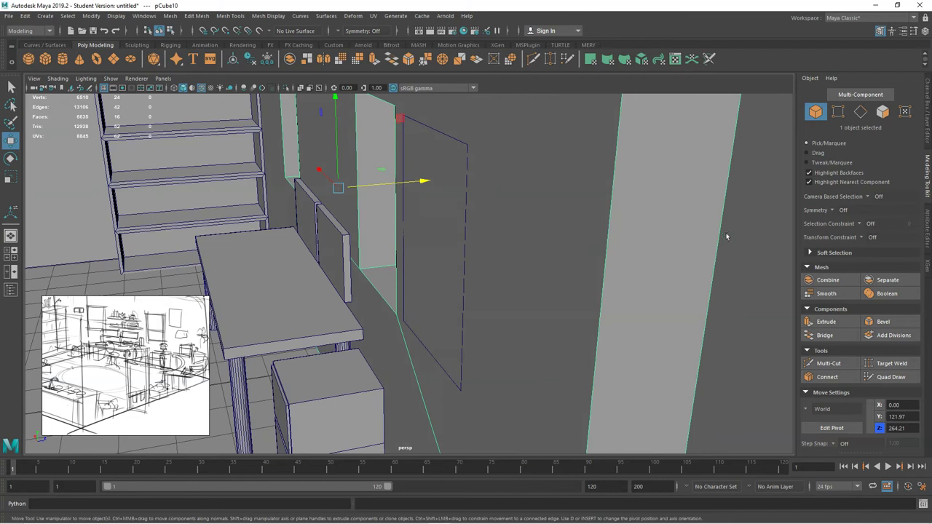
{"action": "left_click", "coordinate": [488, 184]}
{"action": "left_click", "coordinate": [466, 147]}
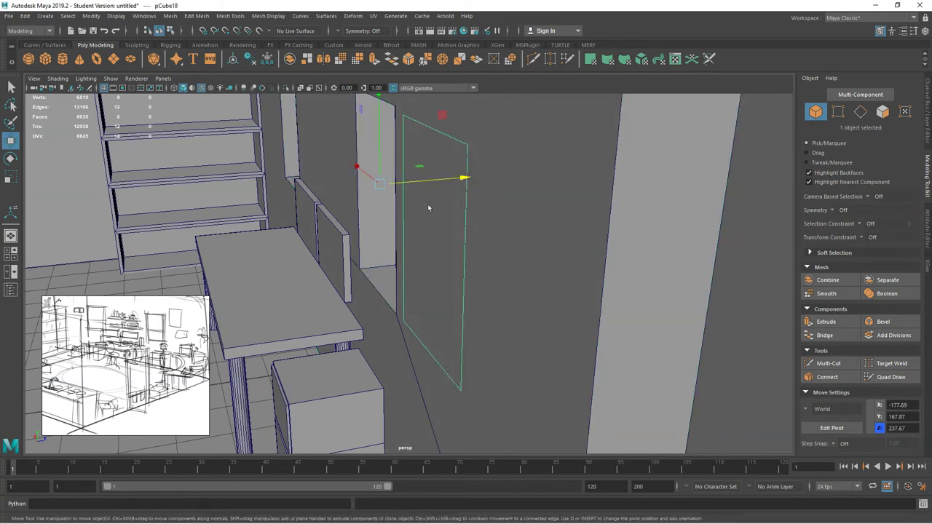
{"action": "left_click_drag", "start_coordinate": [402, 189], "coordinate": [358, 193]}
Reshape the wall panel into an upright poster by moving its bottom and far-side vertices, and return to object mode.
{"action": "right_click_drag", "start_coordinate": [404, 192], "coordinate": [357, 192]}
{"action": "left_click_drag", "start_coordinate": [489, 387], "coordinate": [433, 135]}
{"action": "left_click_drag", "start_coordinate": [424, 260], "coordinate": [397, 258]}
{"action": "left_click_drag", "start_coordinate": [305, 370], "coordinate": [456, 314]}
{"action": "left_click_drag", "start_coordinate": [378, 300], "coordinate": [369, 282]}
{"action": "left_click_drag", "start_coordinate": [378, 239], "coordinate": [372, 252]}
{"action": "left_click_drag", "start_coordinate": [472, 145], "coordinate": [385, 332]}
{"action": "left_click_drag", "start_coordinate": [402, 239], "coordinate": [397, 239]}
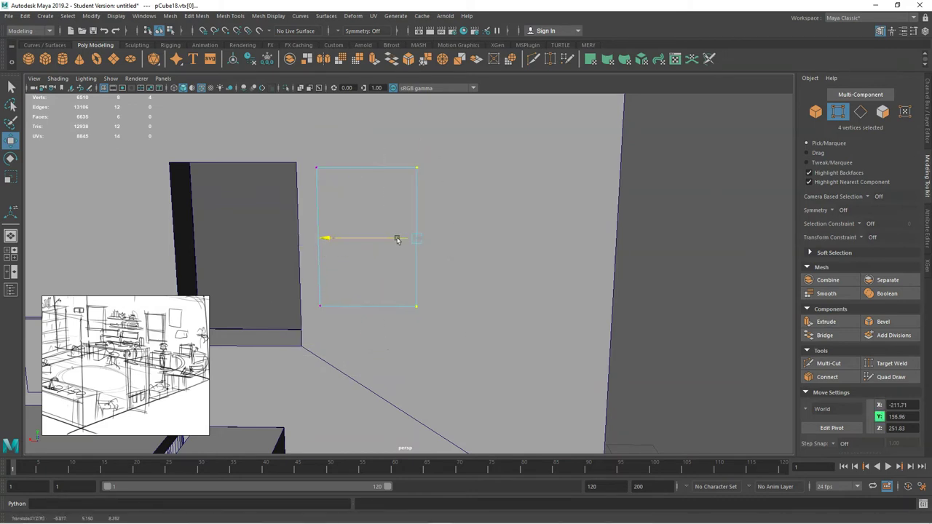
{"action": "right_click_drag", "start_coordinate": [394, 186], "coordinate": [430, 178]}
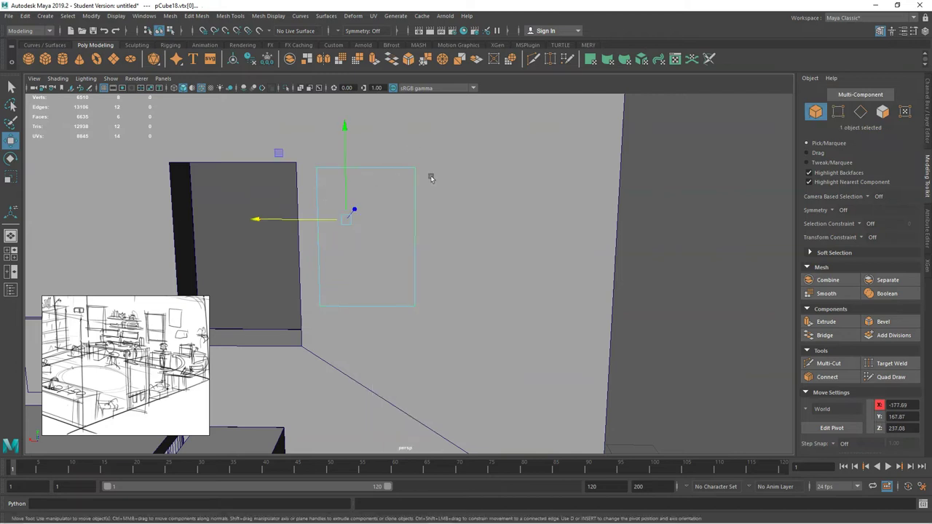
Duplicate the poster and place the copy on the wall beside the original, slightly lower at Y 150.12.
{"action": "left_click_drag", "start_coordinate": [354, 195], "coordinate": [346, 204]}
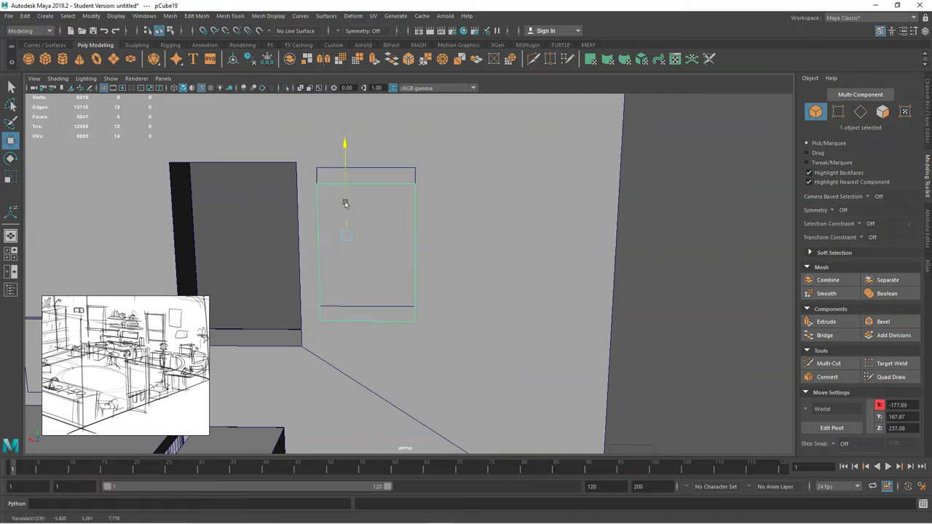
{"action": "left_click_drag", "start_coordinate": [313, 258], "coordinate": [364, 259]}
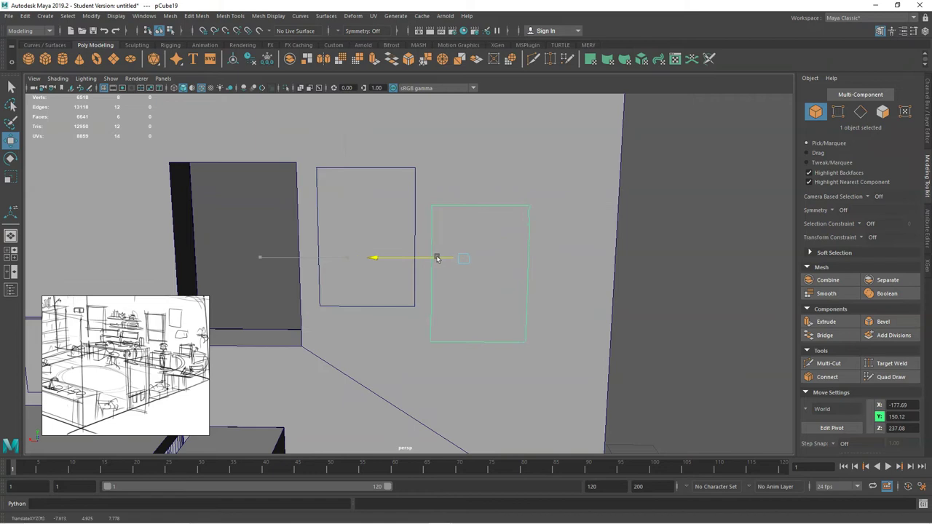
{"action": "left_click", "coordinate": [658, 223]}
{"action": "right_click_drag", "start_coordinate": [582, 273], "coordinate": [354, 254], "text": "alt"}
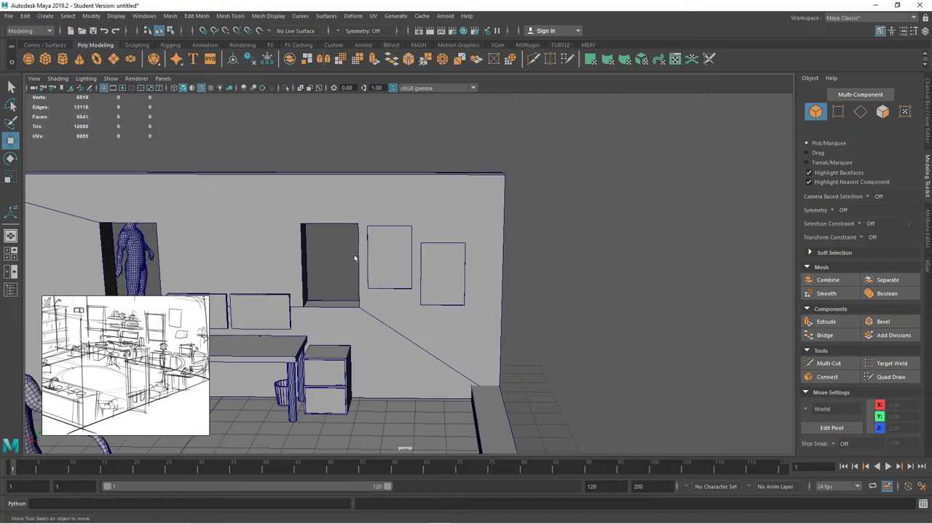
{"action": "left_click_drag", "start_coordinate": [354, 254], "coordinate": [302, 314], "text": "alt"}
{"action": "mouse_move", "coordinate": [301, 314]}
{"action": "middle_mouse_down", "text": "alt"}
{"action": "mouse_move", "coordinate": [407, 297]}
{"action": "mouse_move", "coordinate": [340, 294]}
{"action": "middle_mouse_up", "text": "alt"}
{"action": "left_click", "coordinate": [169, 339]}
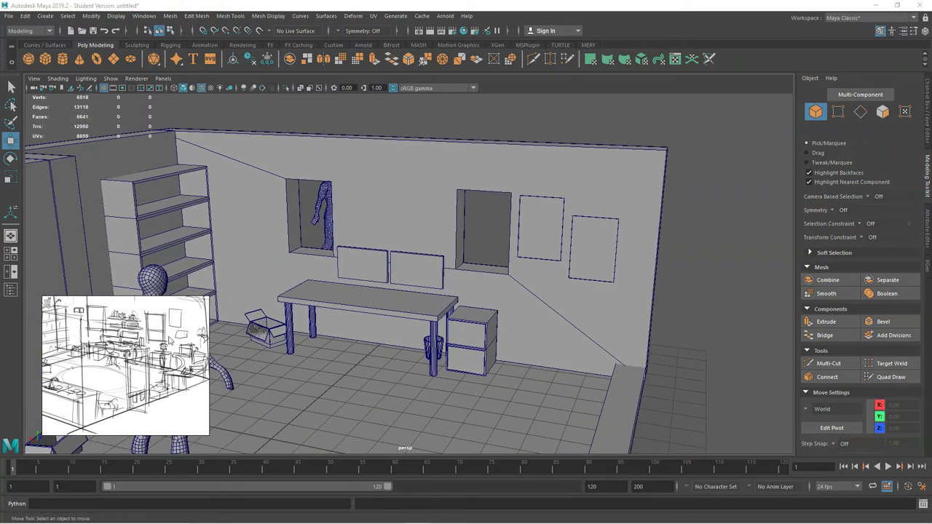
Duplicate the desk top straight up onto the wall above the two monitors and switch the copy to face editing.
{"action": "left_click", "coordinate": [357, 307]}
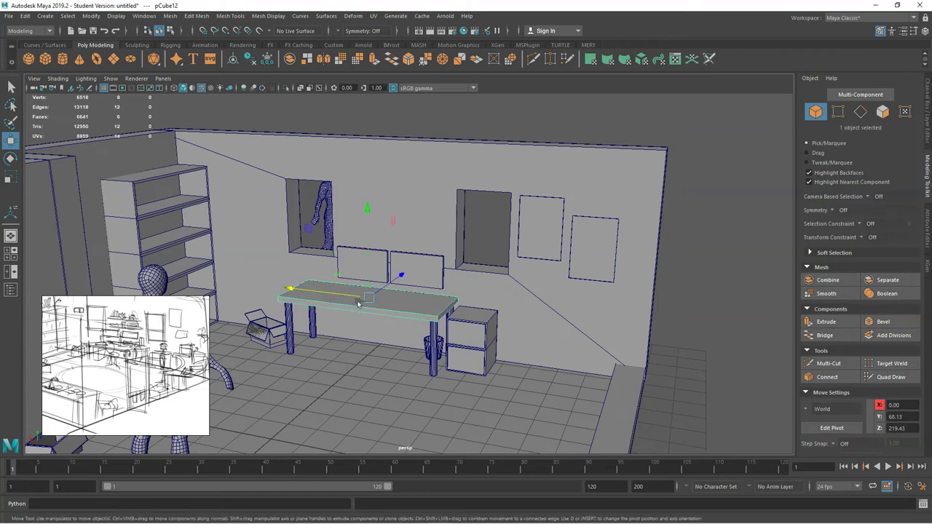
{"action": "left_click_drag", "start_coordinate": [370, 254], "coordinate": [456, 218]}
{"action": "left_click_drag", "start_coordinate": [430, 235], "coordinate": [466, 223], "text": "alt"}
{"action": "right_click_drag", "start_coordinate": [461, 213], "coordinate": [459, 217]}
{"action": "left_click", "coordinate": [461, 240]}
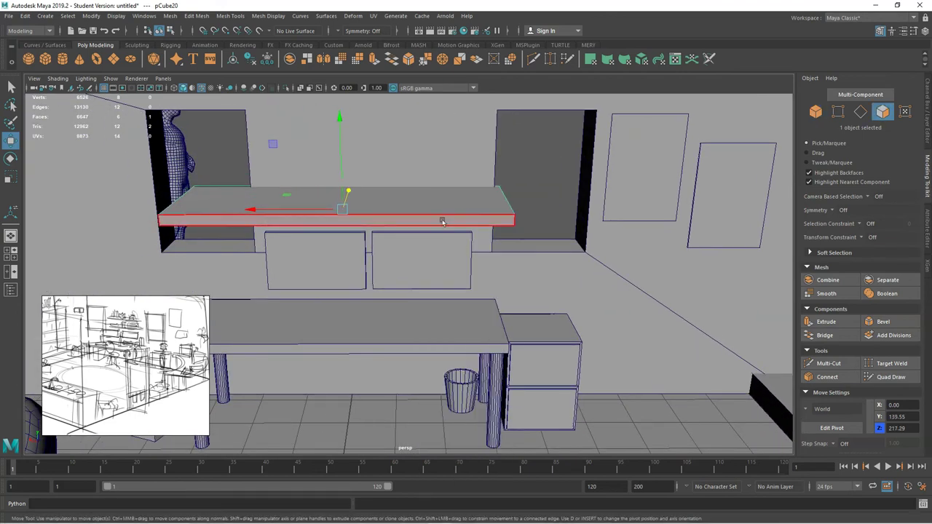
Thin the copied board and shorten it from both ends so it fits between the two windows.
{"action": "left_click", "coordinate": [361, 200]}
{"action": "right_click", "coordinate": [400, 209]}
{"action": "left_click", "coordinate": [354, 208]}
{"action": "left_click_drag", "start_coordinate": [535, 178], "coordinate": [268, 268]}
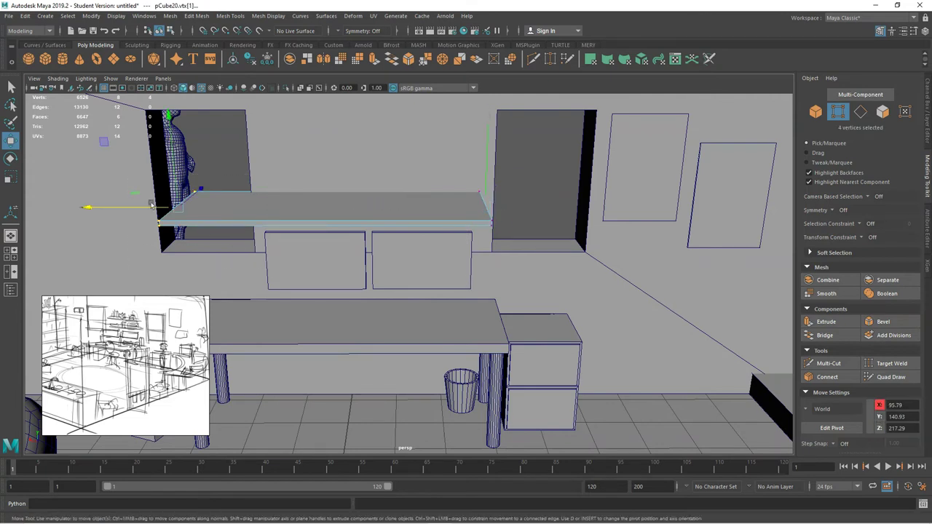
{"action": "left_click_drag", "start_coordinate": [151, 206], "coordinate": [175, 210]}
Push the board's front vertices toward the wall to make a shallow wall shelf, and return to object mode.
{"action": "mouse_move", "coordinate": [357, 241]}
{"action": "left_mouse_down", "text": "alt"}
{"action": "mouse_move", "coordinate": [231, 269]}
{"action": "mouse_move", "coordinate": [242, 261]}
{"action": "left_mouse_up", "text": "alt"}
{"action": "left_click_drag", "start_coordinate": [378, 119], "coordinate": [439, 337]}
{"action": "left_click_drag", "start_coordinate": [442, 216], "coordinate": [536, 224]}
{"action": "left_click_drag", "start_coordinate": [393, 288], "coordinate": [502, 229], "text": "alt"}
{"action": "right_click_drag", "start_coordinate": [493, 209], "coordinate": [509, 201]}
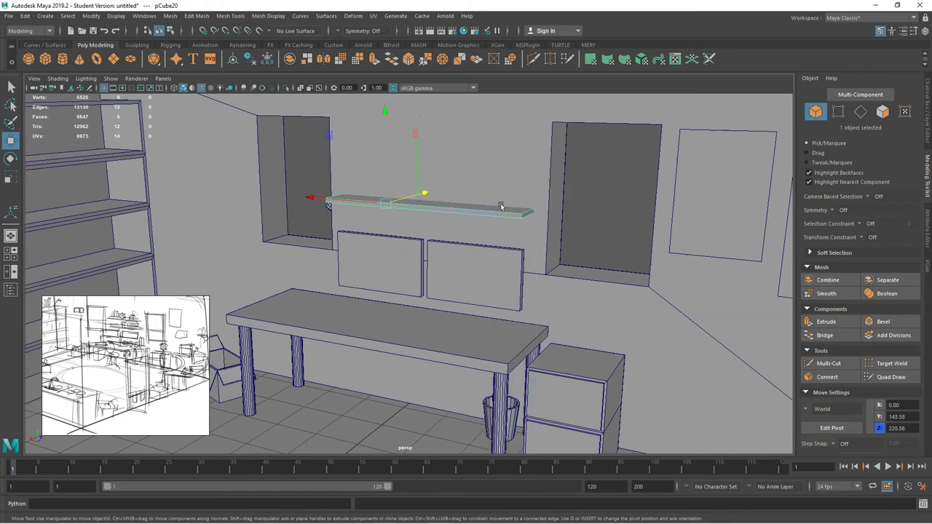
Duplicate the wall shelf and raise the copy above the first one to Y 169.99.
{"action": "mouse_move", "coordinate": [392, 159]}
{"action": "left_mouse_down", "text": "shift"}
{"action": "mouse_move", "coordinate": [381, 100]}
{"action": "mouse_move", "coordinate": [392, 231]}
{"action": "mouse_move", "coordinate": [447, 223]}
{"action": "mouse_move", "coordinate": [448, 258]}
{"action": "left_mouse_up", "text": "shift"}
{"action": "right_click_drag", "start_coordinate": [449, 258], "coordinate": [271, 238], "text": "alt"}
{"action": "middle_click_drag", "start_coordinate": [270, 237], "coordinate": [344, 233], "text": "alt"}
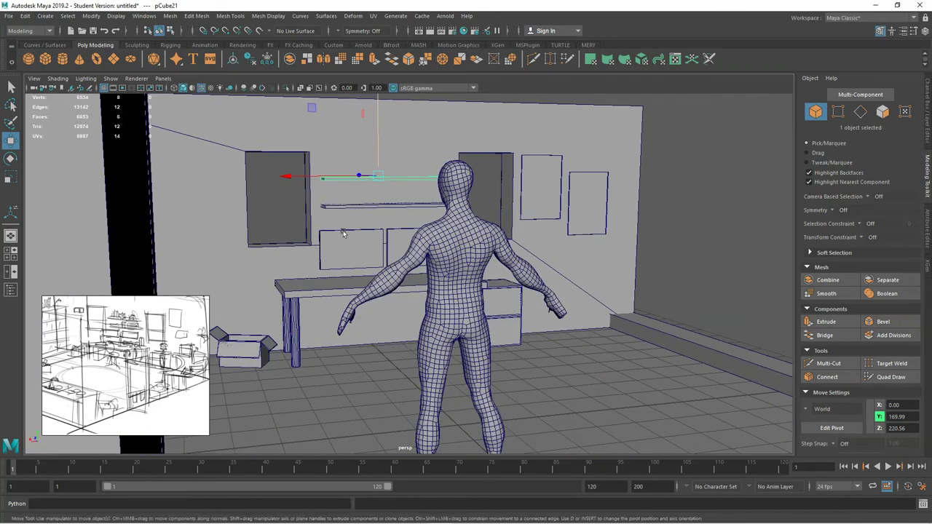
{"action": "right_click_drag", "start_coordinate": [390, 263], "coordinate": [349, 264], "text": "alt"}
{"action": "left_click_drag", "start_coordinate": [350, 264], "coordinate": [297, 300], "text": "alt"}
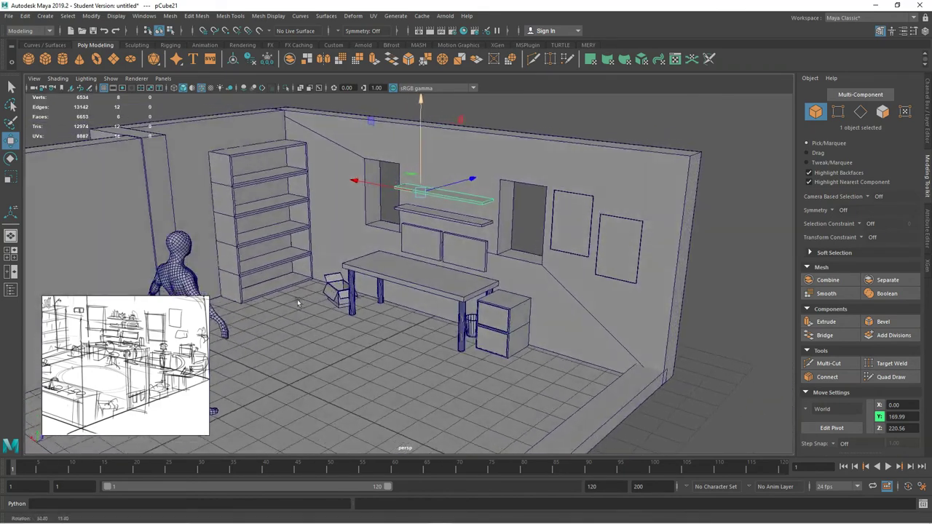
{"action": "middle_click_drag", "start_coordinate": [297, 299], "coordinate": [346, 295], "text": "alt"}
{"action": "right_click_drag", "start_coordinate": [346, 295], "coordinate": [589, 302], "text": "alt"}
{"action": "middle_click_drag", "start_coordinate": [419, 254], "coordinate": [471, 258], "text": "alt"}
Duplicate the monitor nearest the bookcase and move the copy along X to 233.15, beside the bookcase.
{"action": "left_click", "coordinate": [568, 223]}
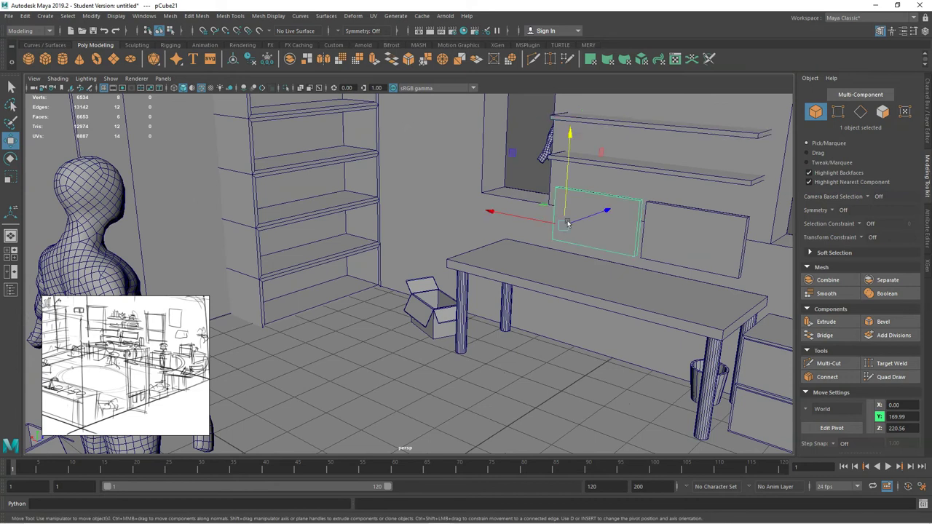
{"action": "left_click_drag", "start_coordinate": [527, 223], "coordinate": [343, 183]}
{"action": "right_click_drag", "start_coordinate": [426, 191], "coordinate": [660, 255], "text": "alt"}
{"action": "middle_click_drag", "start_coordinate": [383, 284], "coordinate": [438, 369], "text": "alt"}
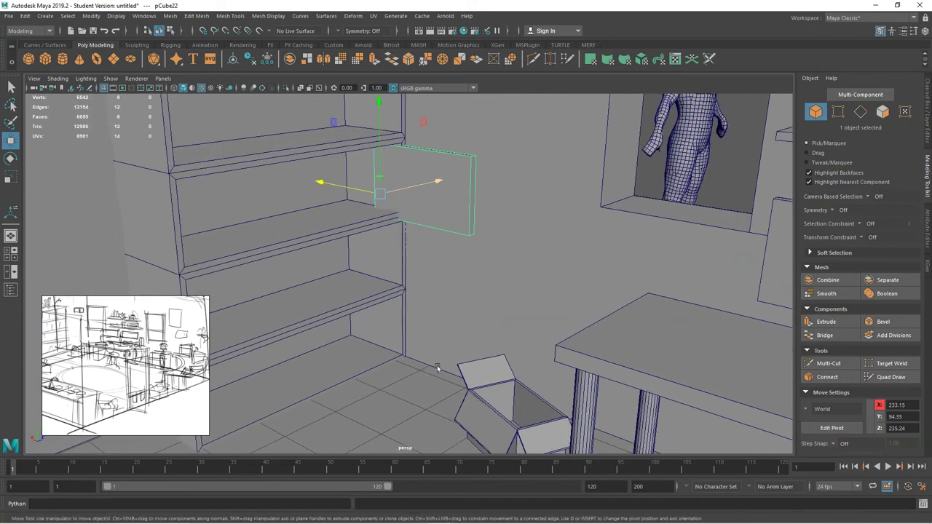
Scale the copied panel down to book size and move it into the bookcase at X 265.77, Z 214.59.
{"action": "left_click", "coordinate": [10, 177]}
{"action": "left_click_drag", "start_coordinate": [360, 190], "coordinate": [388, 196]}
{"action": "key", "text": "w"}
{"action": "left_click_drag", "start_coordinate": [408, 183], "coordinate": [349, 174]}
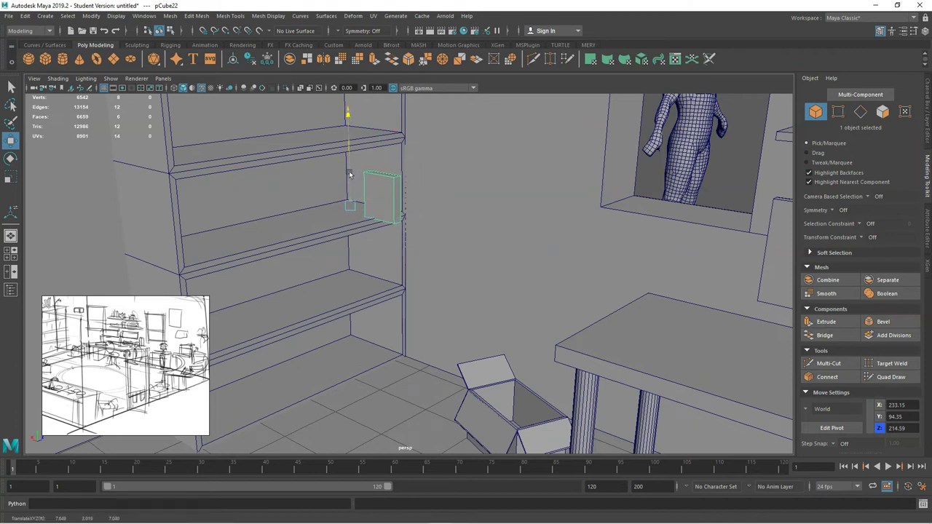
{"action": "left_click_drag", "start_coordinate": [330, 202], "coordinate": [289, 184]}
Enlarge the book slightly and seat it on the shelf near the bookcase's side at Y 94.43, Z 224.44.
{"action": "right_click_drag", "start_coordinate": [290, 185], "coordinate": [419, 249], "text": "alt"}
{"action": "key", "text": "r"}
{"action": "left_click_drag", "start_coordinate": [296, 188], "coordinate": [292, 146]}
{"action": "key", "text": "w"}
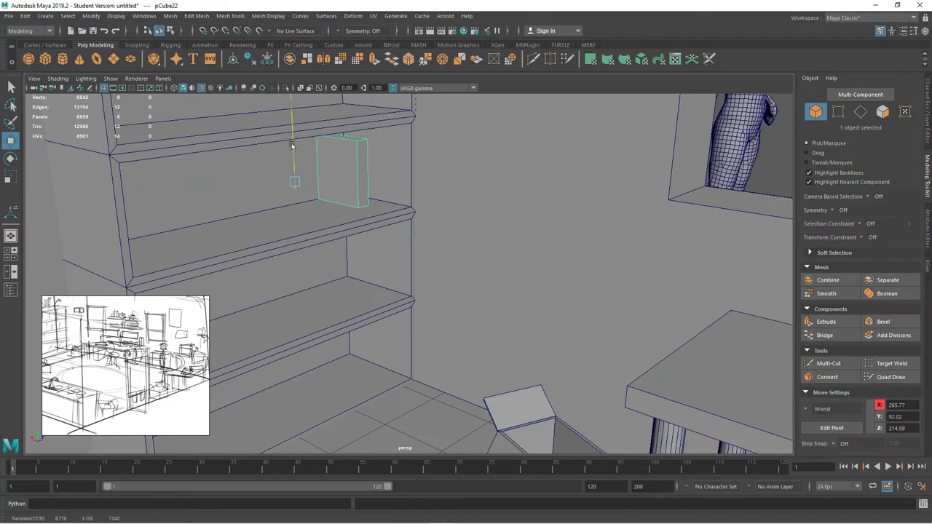
{"action": "left_click_drag", "start_coordinate": [160, 178], "coordinate": [510, 298], "text": "alt"}
{"action": "middle_click_drag", "start_coordinate": [509, 298], "coordinate": [170, 227], "text": "alt"}
{"action": "left_click_drag", "start_coordinate": [508, 221], "coordinate": [433, 289]}
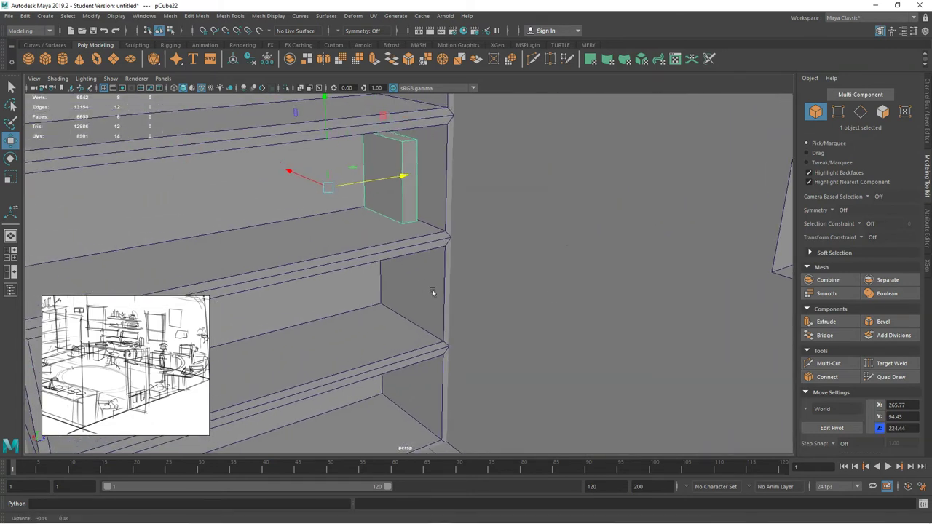
Duplicate the book three times in an evenly spaced row along the shelf.
{"action": "left_click_drag", "start_coordinate": [380, 186], "coordinate": [317, 188]}
{"action": "key", "text": "ctrl+d"}
{"action": "key", "text": "ctrl+d"}
Rotate the last book in the row to lean against its neighbours and settle it on the shelf.
{"action": "left_click", "coordinate": [10, 159]}
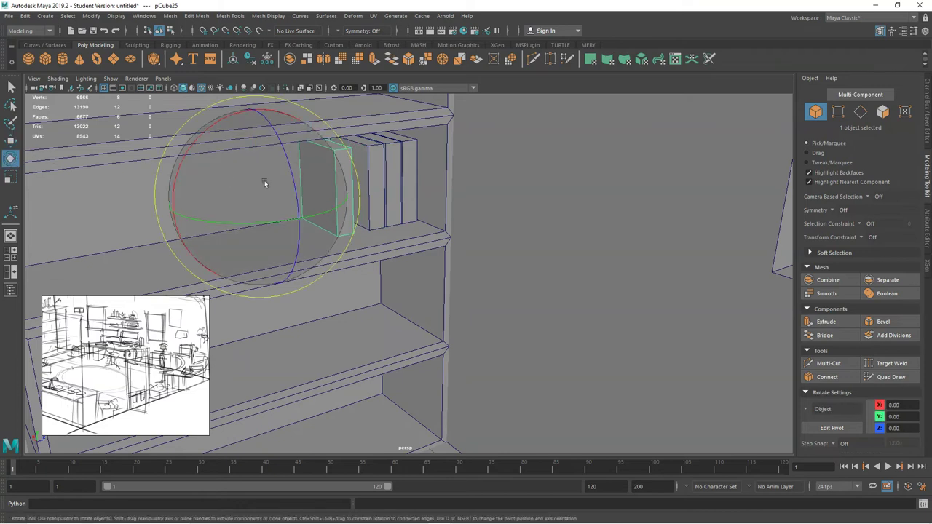
{"action": "left_click_drag", "start_coordinate": [214, 125], "coordinate": [257, 135]}
{"action": "key", "text": "w"}
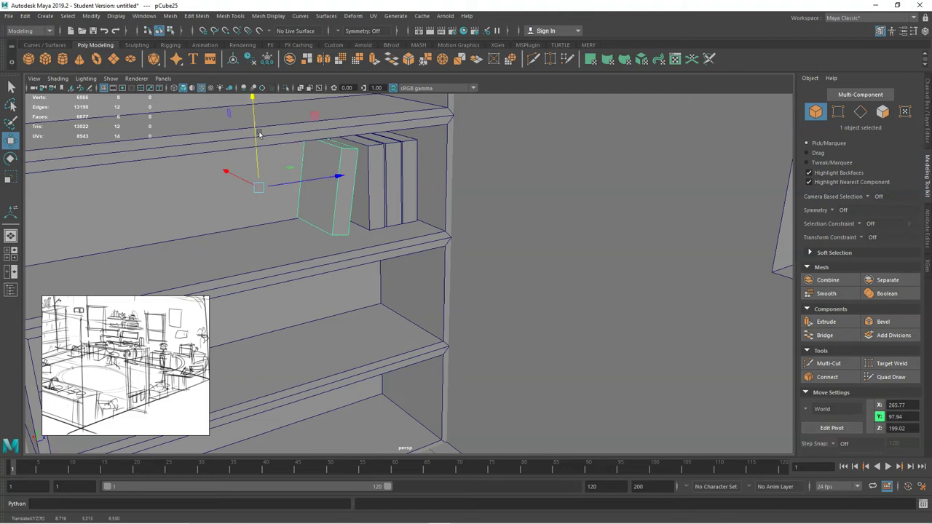
{"action": "mouse_move", "coordinate": [307, 180]}
{"action": "left_mouse_down"}
{"action": "mouse_move", "coordinate": [373, 192]}
{"action": "mouse_move", "coordinate": [315, 188]}
{"action": "left_mouse_up"}
{"action": "left_click", "coordinate": [388, 217]}
Examine the bookcase and the whole room against the reference sketch, panning the sketch to show the counter.
{"action": "right_click_drag", "start_coordinate": [444, 252], "coordinate": [146, 257], "text": "alt"}
{"action": "left_click_drag", "start_coordinate": [262, 245], "coordinate": [413, 337], "text": "alt"}
{"action": "right_click_drag", "start_coordinate": [211, 358], "coordinate": [240, 356], "text": "alt"}
{"action": "mouse_move", "coordinate": [118, 354]}
{"action": "middle_mouse_down"}
{"action": "mouse_move", "coordinate": [96, 350]}
{"action": "mouse_move", "coordinate": [164, 339]}
{"action": "middle_mouse_up"}
{"action": "scroll", "coordinate": [164, 339], "scroll_direction": "down", "scroll_amount": 1}
{"action": "right_click_drag", "start_coordinate": [430, 325], "coordinate": [366, 323], "text": "alt"}
{"action": "mouse_move", "coordinate": [366, 324]}
{"action": "middle_mouse_down", "text": "alt"}
{"action": "mouse_move", "coordinate": [367, 310]}
{"action": "mouse_move", "coordinate": [336, 277]}
{"action": "middle_mouse_up", "text": "alt"}
{"action": "right_click_drag", "start_coordinate": [336, 277], "coordinate": [241, 292], "text": "alt"}
{"action": "middle_click_drag", "start_coordinate": [389, 318], "coordinate": [405, 302], "text": "alt"}
{"action": "right_click_drag", "start_coordinate": [404, 302], "coordinate": [441, 327], "text": "alt"}
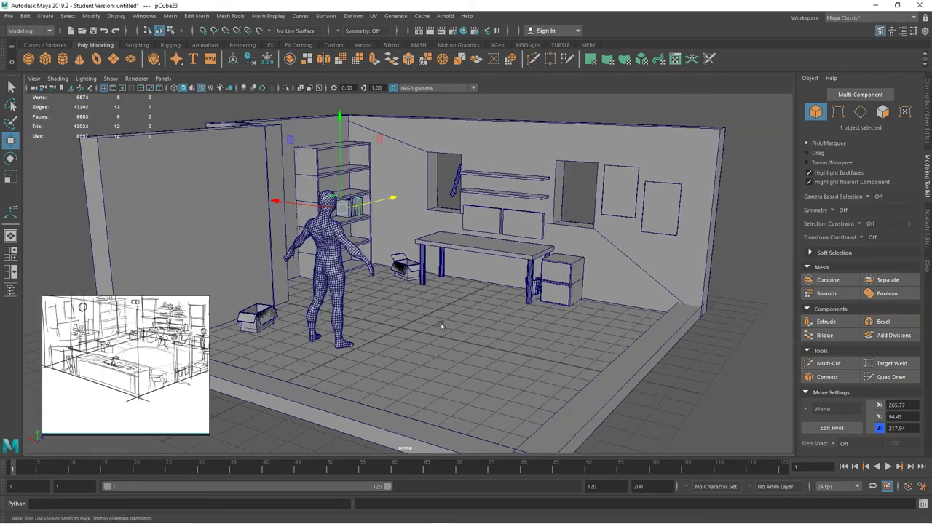
{"action": "middle_click_drag", "start_coordinate": [441, 324], "coordinate": [444, 310], "text": "alt"}
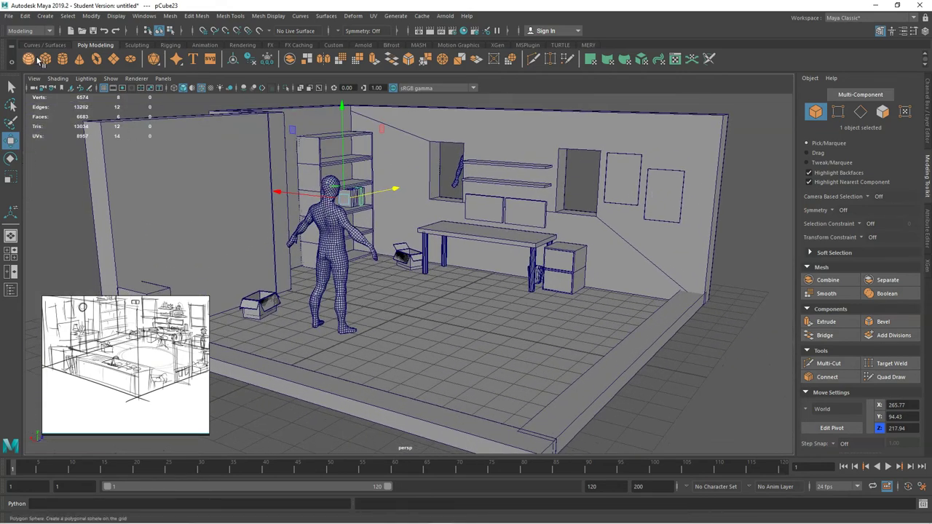
Create a cube, place it by the low front wall and stretch its end face along that wall.
{"action": "left_click", "coordinate": [29, 59]}
{"action": "key", "text": "ctrl+z"}
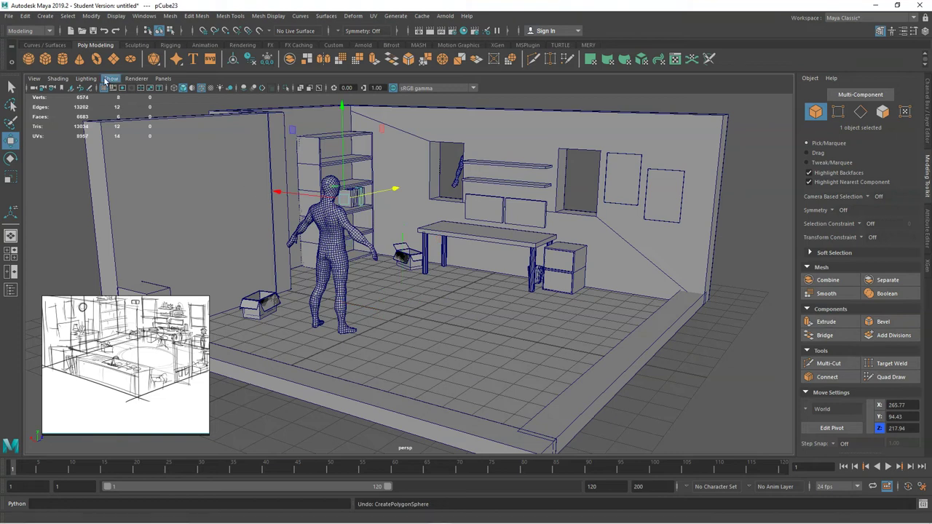
{"action": "left_click", "coordinate": [47, 60]}
{"action": "left_click_drag", "start_coordinate": [403, 283], "coordinate": [303, 339]}
{"action": "right_click_drag", "start_coordinate": [298, 350], "coordinate": [296, 276]}
{"action": "left_click", "coordinate": [293, 354]}
{"action": "left_click_drag", "start_coordinate": [275, 353], "coordinate": [507, 376]}
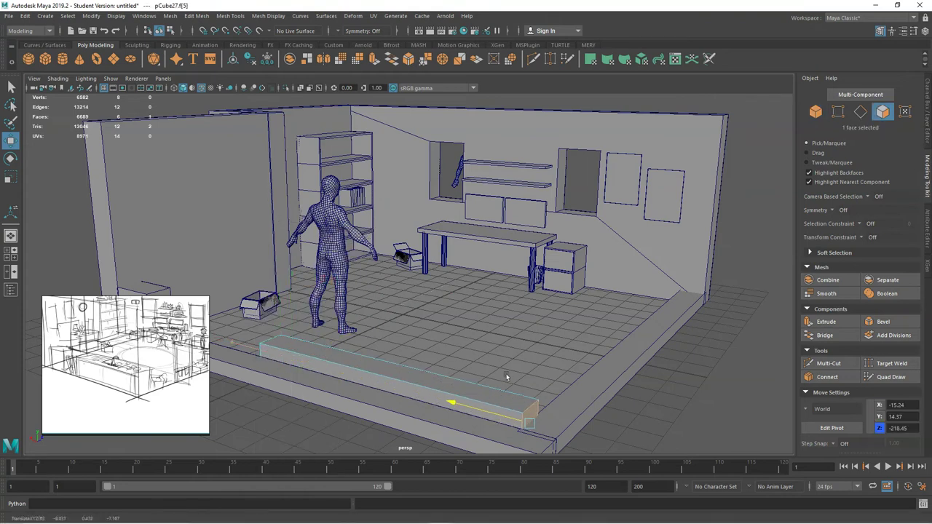
Raise the long box's top face to counter height and move its room-facing side to Z -160.60.
{"action": "left_click", "coordinate": [424, 381]}
{"action": "left_click_drag", "start_coordinate": [382, 318], "coordinate": [324, 285]}
{"action": "left_click", "coordinate": [292, 291]}
{"action": "left_click_drag", "start_coordinate": [306, 306], "coordinate": [401, 347], "text": "alt"}
{"action": "middle_click_drag", "start_coordinate": [401, 347], "coordinate": [295, 341], "text": "alt"}
{"action": "right_click_drag", "start_coordinate": [295, 341], "coordinate": [456, 379], "text": "alt"}
{"action": "middle_click_drag", "start_coordinate": [389, 383], "coordinate": [422, 371], "text": "alt"}
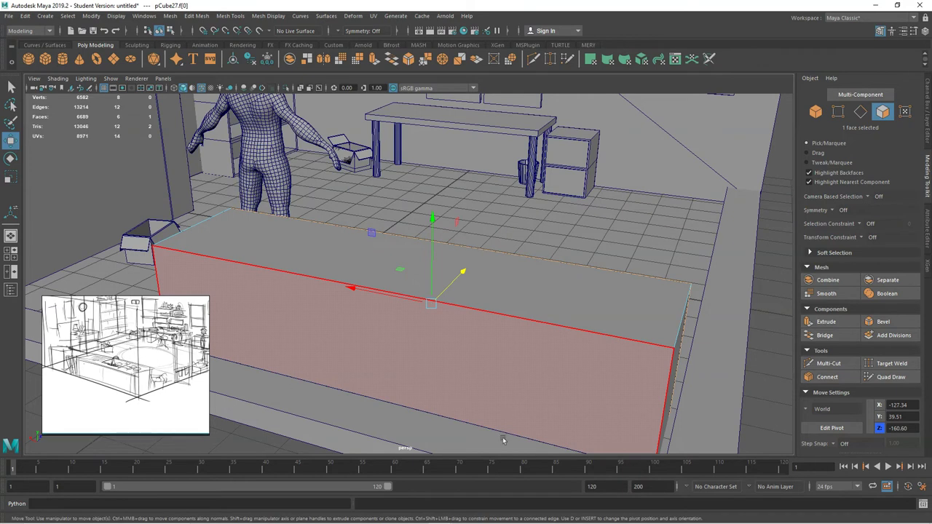
Cut two lengthwise edge loops into the counter with Multi-Cut, one close to each long edge.
{"action": "left_click", "coordinate": [829, 363]}
{"action": "left_click", "coordinate": [675, 349]}
{"action": "left_click_drag", "start_coordinate": [494, 339], "coordinate": [421, 357], "text": "alt"}
{"action": "middle_click_drag", "start_coordinate": [421, 358], "coordinate": [458, 322], "text": "alt"}
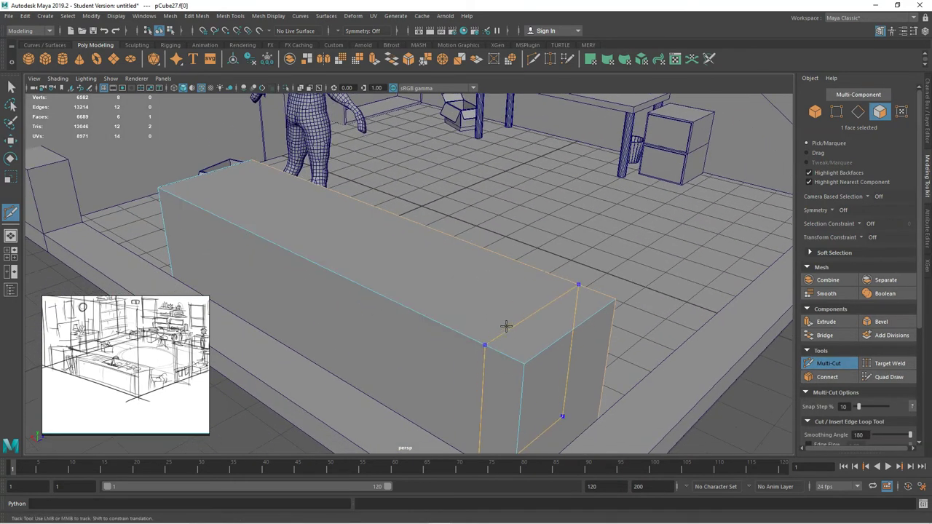
{"action": "left_click", "coordinate": [537, 354], "text": "ctrl"}
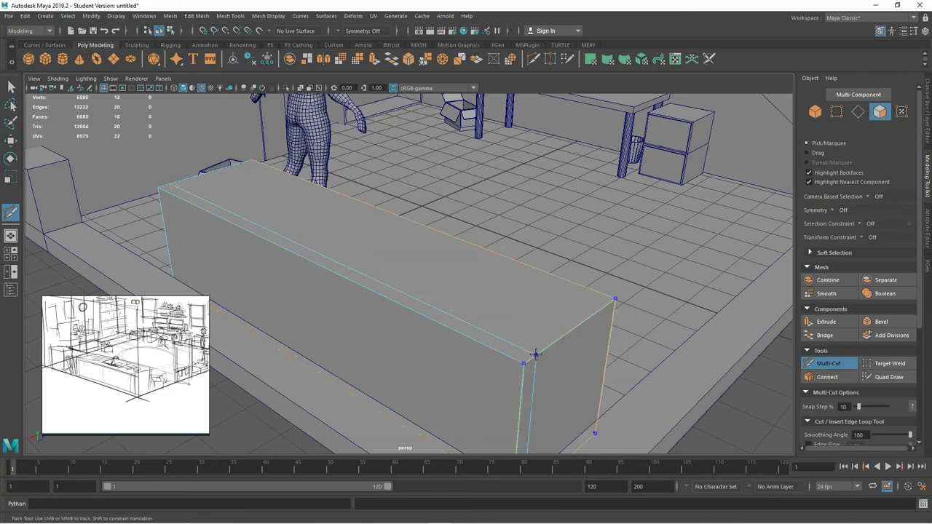
{"action": "left_click", "coordinate": [606, 305], "text": "ctrl"}
Cut two crosswise edge loops near the middle of the counter to outline a sink.
{"action": "left_click_drag", "start_coordinate": [384, 286], "coordinate": [410, 292], "text": "alt"}
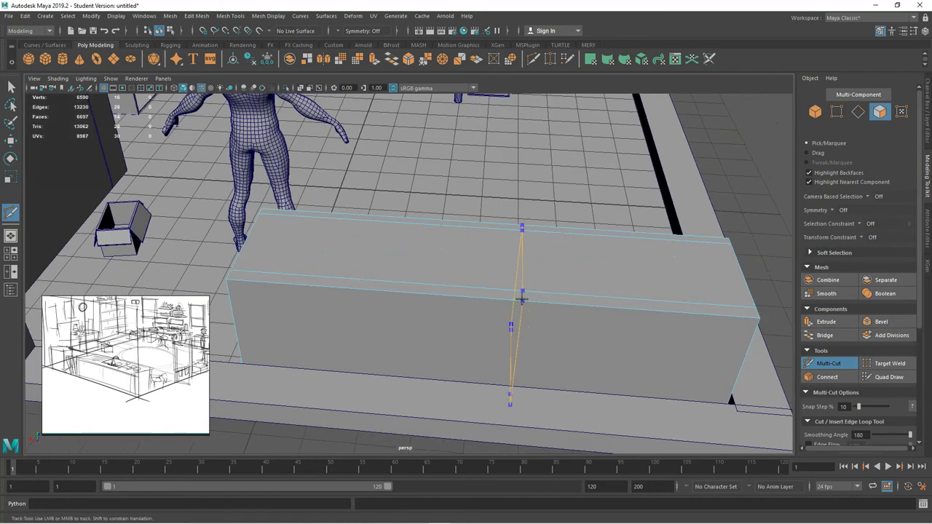
{"action": "left_click", "coordinate": [553, 299], "text": "ctrl"}
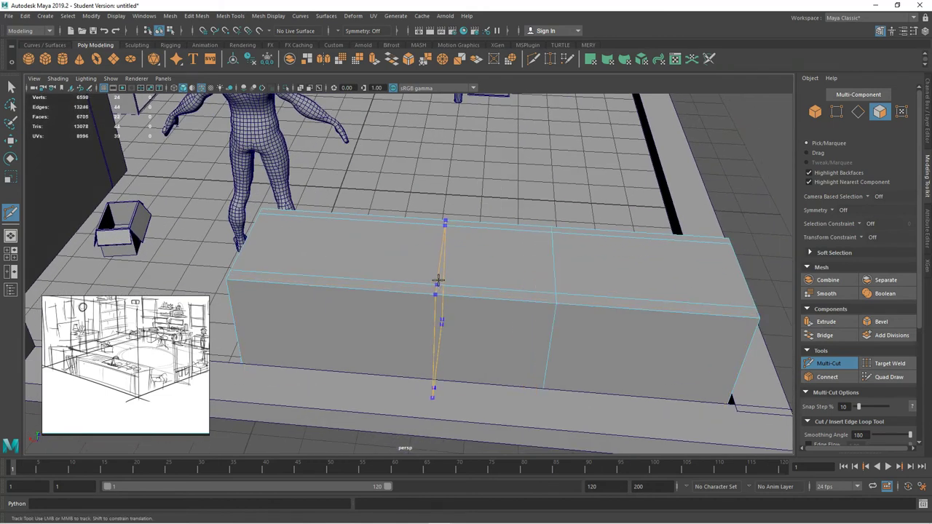
{"action": "left_click", "coordinate": [429, 284], "text": "ctrl"}
{"action": "left_click_drag", "start_coordinate": [493, 327], "coordinate": [384, 308], "text": "alt"}
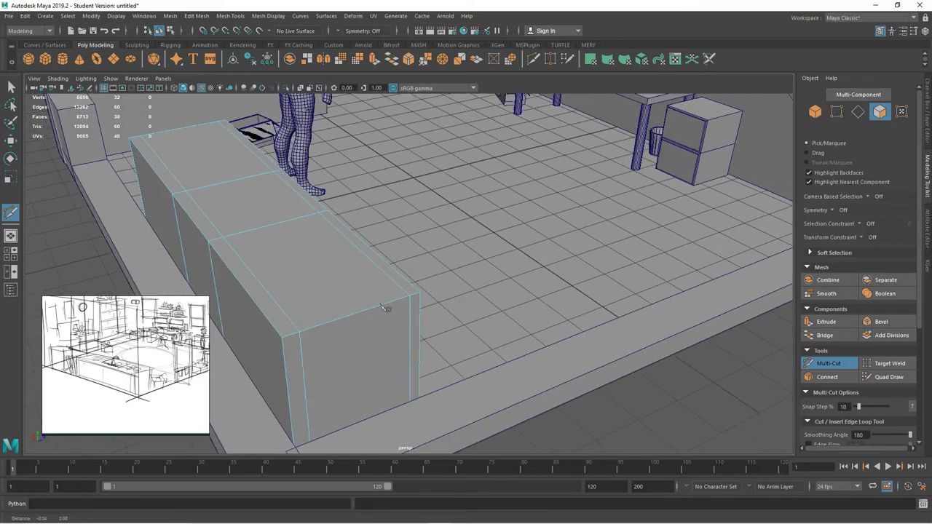
{"action": "middle_click_drag", "start_coordinate": [383, 308], "coordinate": [487, 319], "text": "alt"}
Extrude the central face of the counter's top downward to form a sink recess.
{"action": "left_click", "coordinate": [11, 141]}
{"action": "left_click", "coordinate": [420, 221]}
{"action": "left_click_drag", "start_coordinate": [420, 221], "coordinate": [474, 323], "text": "alt"}
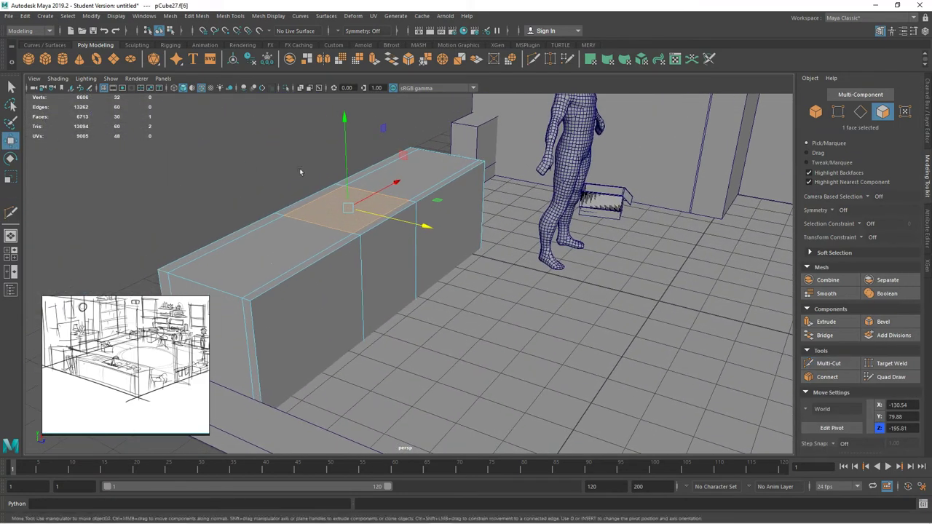
{"action": "left_click", "coordinate": [826, 322]}
{"action": "left_click_drag", "start_coordinate": [342, 151], "coordinate": [346, 184]}
{"action": "right_click_drag", "start_coordinate": [371, 211], "coordinate": [388, 222], "text": "alt"}
{"action": "left_click_drag", "start_coordinate": [558, 263], "coordinate": [440, 216], "text": "alt"}
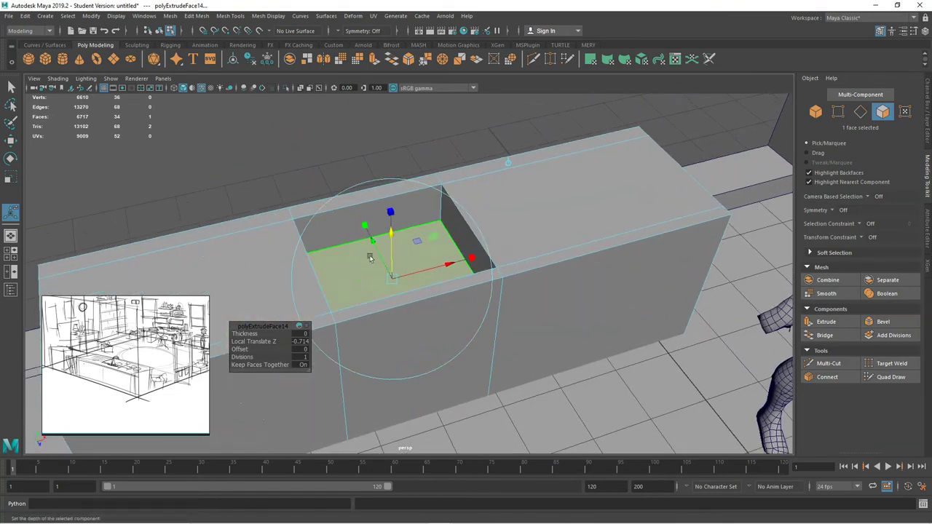
Rescale the bottom face of the sink recess and return to object mode with the counter selected.
{"action": "key", "text": "r"}
{"action": "left_click_drag", "start_coordinate": [391, 278], "coordinate": [416, 274]}
{"action": "right_click_drag", "start_coordinate": [420, 196], "coordinate": [469, 181]}
{"action": "left_click", "coordinate": [537, 191]}
{"action": "right_click_drag", "start_coordinate": [537, 194], "coordinate": [378, 204], "text": "alt"}
{"action": "left_click_drag", "start_coordinate": [379, 204], "coordinate": [417, 191], "text": "alt"}
{"action": "middle_click_drag", "start_coordinate": [490, 309], "coordinate": [446, 310], "text": "alt"}
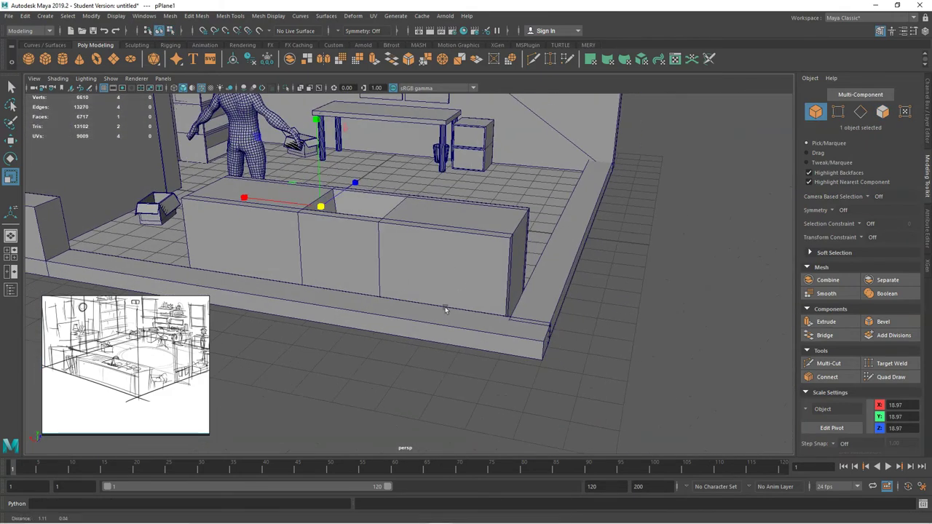
{"action": "mouse_move", "coordinate": [446, 309]}
{"action": "left_mouse_down", "text": "alt"}
{"action": "mouse_move", "coordinate": [391, 294]}
{"action": "mouse_move", "coordinate": [422, 281]}
{"action": "mouse_move", "coordinate": [415, 275]}
{"action": "mouse_move", "coordinate": [458, 289]}
{"action": "mouse_move", "coordinate": [453, 304]}
{"action": "left_mouse_up", "text": "alt"}
{"action": "left_click", "coordinate": [386, 255]}
{"action": "middle_click_drag", "start_coordinate": [453, 303], "coordinate": [416, 365], "text": "alt"}
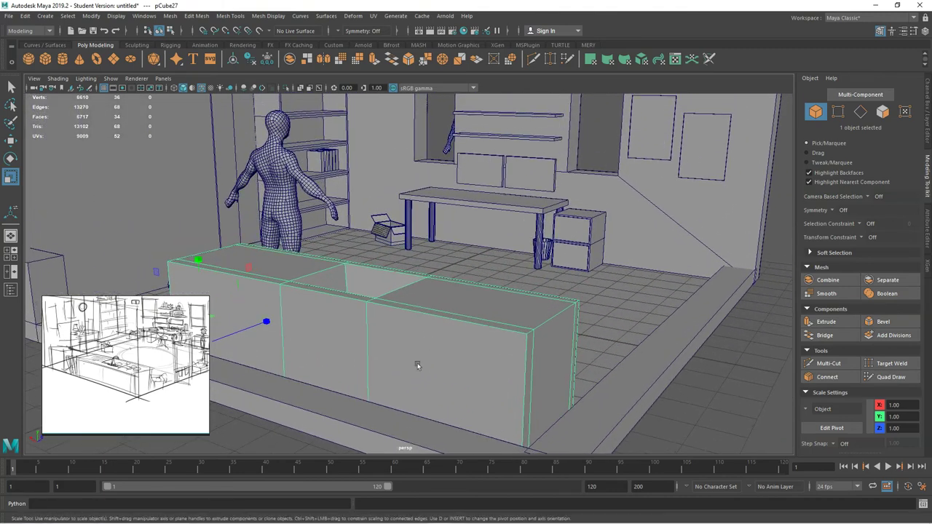
{"action": "right_click_drag", "start_coordinate": [416, 364], "coordinate": [491, 294], "text": "alt"}
{"action": "middle_click_drag", "start_coordinate": [491, 293], "coordinate": [456, 329], "text": "alt"}
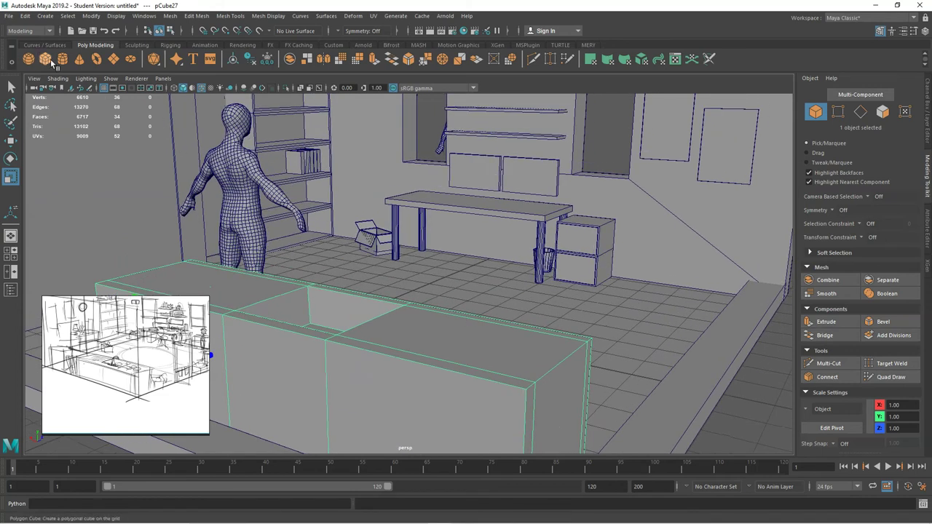
Create a cube, scale it up and move it to X -51.70, Z 67.55 on the open floor toward the desk.
{"action": "left_click", "coordinate": [45, 59]}
{"action": "left_click_drag", "start_coordinate": [423, 313], "coordinate": [442, 294], "text": "alt"}
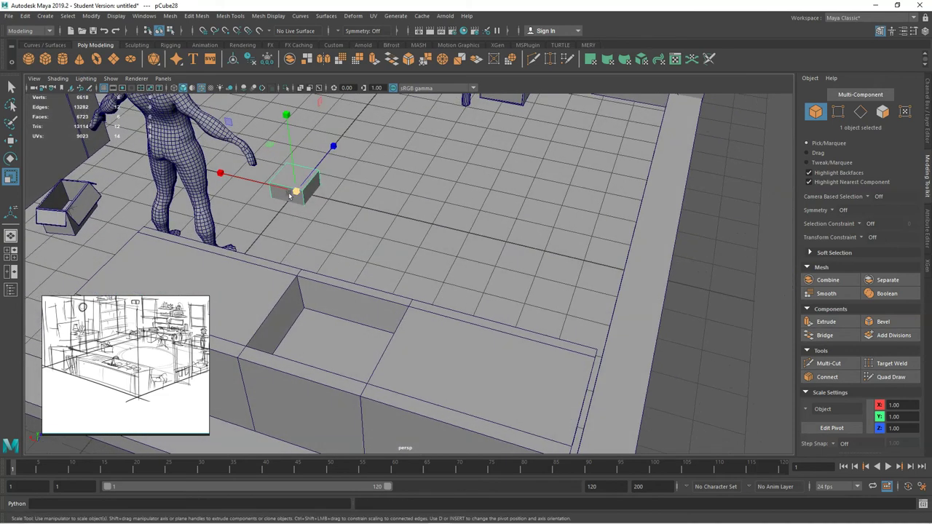
{"action": "left_click_drag", "start_coordinate": [305, 195], "coordinate": [314, 160]}
{"action": "key", "text": "w"}
{"action": "middle_click_drag", "start_coordinate": [313, 182], "coordinate": [341, 299], "text": "alt"}
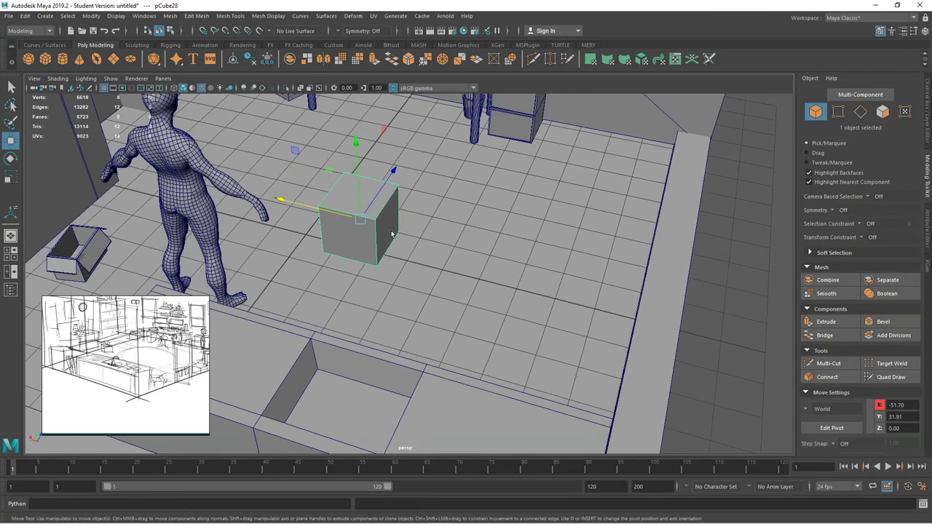
{"action": "left_click_drag", "start_coordinate": [378, 200], "coordinate": [413, 159]}
{"action": "right_click_drag", "start_coordinate": [292, 270], "coordinate": [483, 305], "text": "alt"}
{"action": "middle_click_drag", "start_coordinate": [483, 305], "coordinate": [477, 334], "text": "alt"}
Lower the cube's top face to Y 12.37 to flatten it into a thin slab.
{"action": "right_click_drag", "start_coordinate": [408, 180], "coordinate": [410, 207]}
{"action": "left_click", "coordinate": [400, 177]}
{"action": "left_click_drag", "start_coordinate": [387, 152], "coordinate": [445, 299]}
{"action": "middle_click_drag", "start_coordinate": [457, 271], "coordinate": [664, 403], "text": "alt"}
{"action": "left_click_drag", "start_coordinate": [466, 328], "coordinate": [410, 316], "text": "alt"}
{"action": "middle_click_drag", "start_coordinate": [410, 316], "coordinate": [370, 254], "text": "alt"}
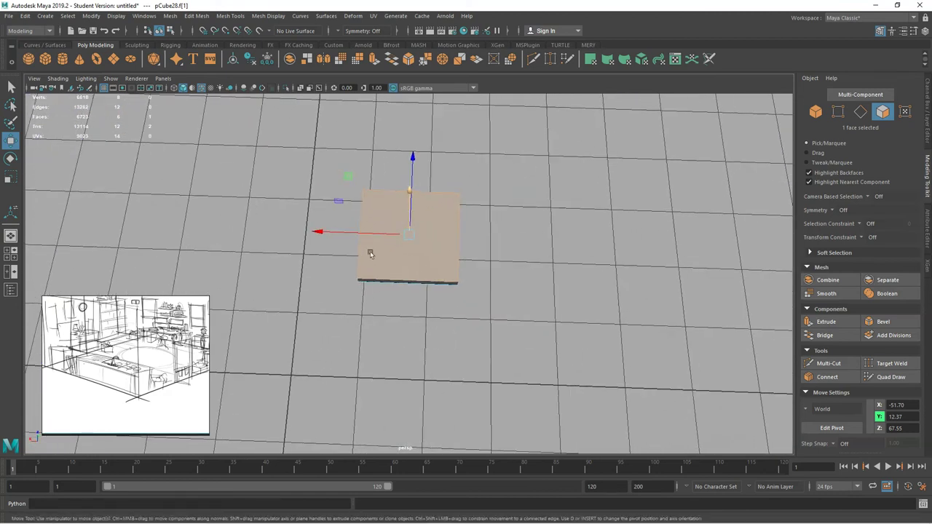
Connect the slab's edges with 4 segments across its width and switch to vertex editing.
{"action": "right_click_drag", "start_coordinate": [403, 247], "coordinate": [403, 267]}
{"action": "right_click_drag", "start_coordinate": [403, 222], "coordinate": [402, 222]}
{"action": "left_click", "coordinate": [420, 281]}
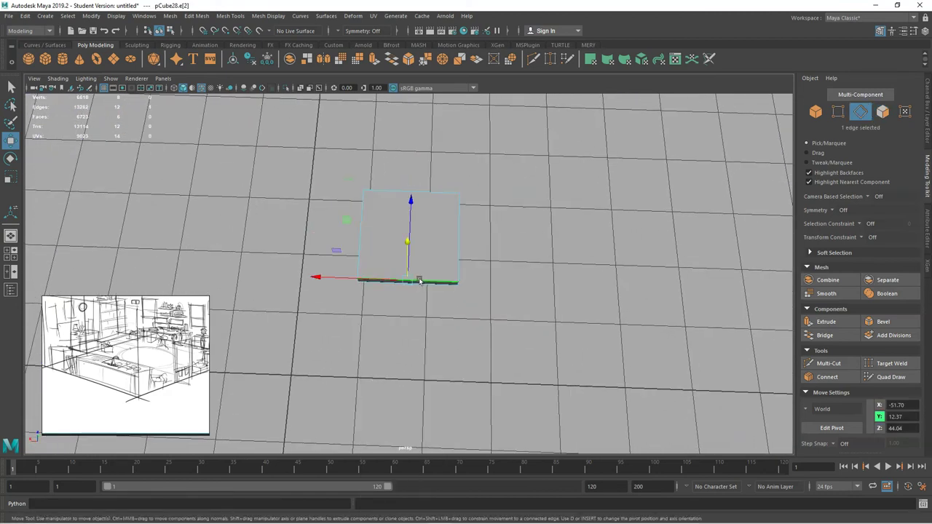
{"action": "left_click", "coordinate": [827, 377]}
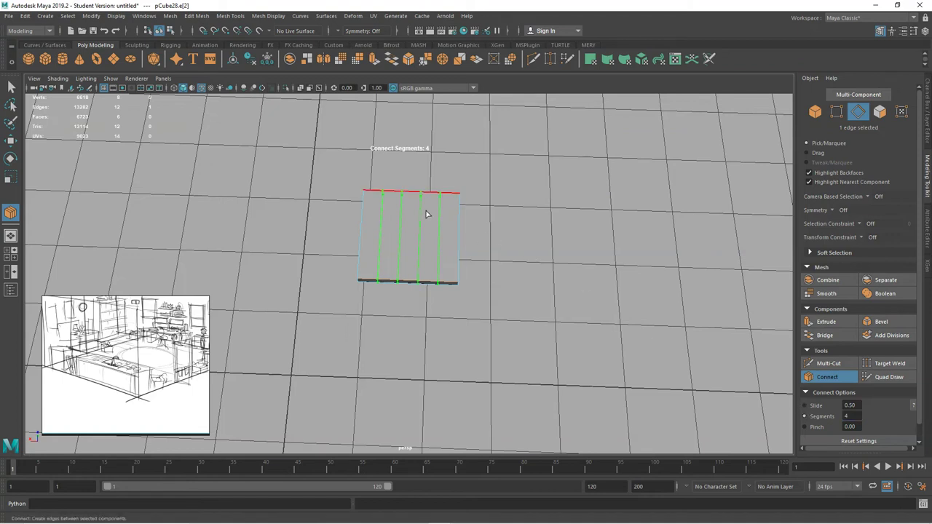
{"action": "key", "text": "w"}
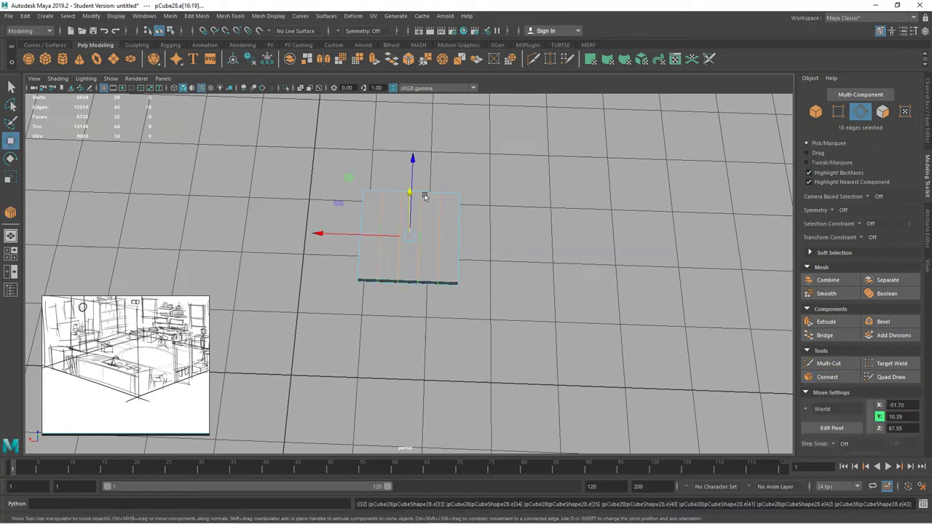
{"action": "right_click", "coordinate": [421, 195]}
{"action": "left_click", "coordinate": [374, 193]}
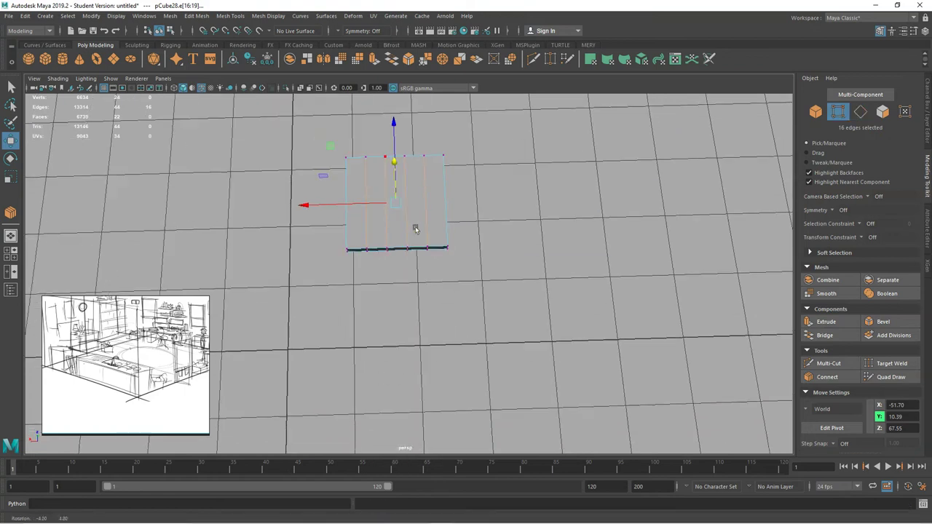
Pull the slab's middle back-edge vertices inward and move its front corner vertices to Z 47.40 to curve both edges.
{"action": "left_click_drag", "start_coordinate": [400, 182], "coordinate": [423, 194]}
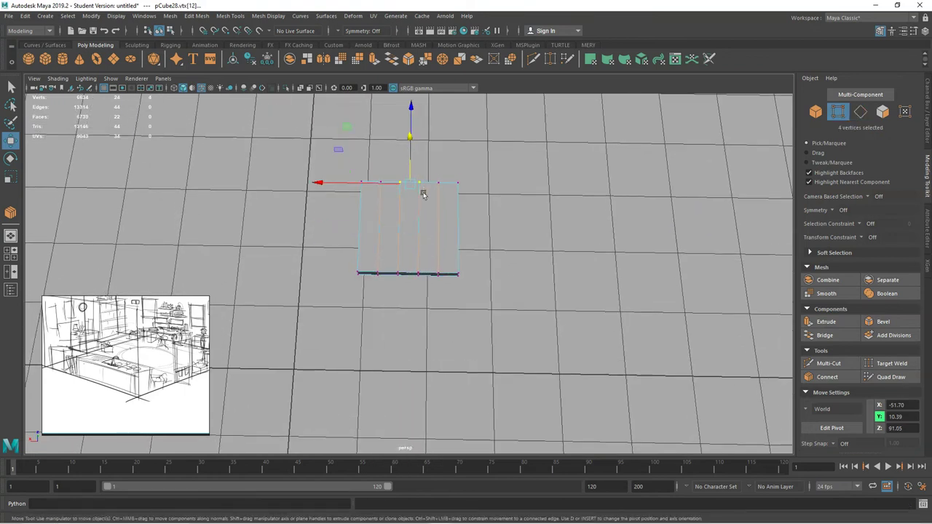
{"action": "left_click_drag", "start_coordinate": [411, 115], "coordinate": [410, 119]}
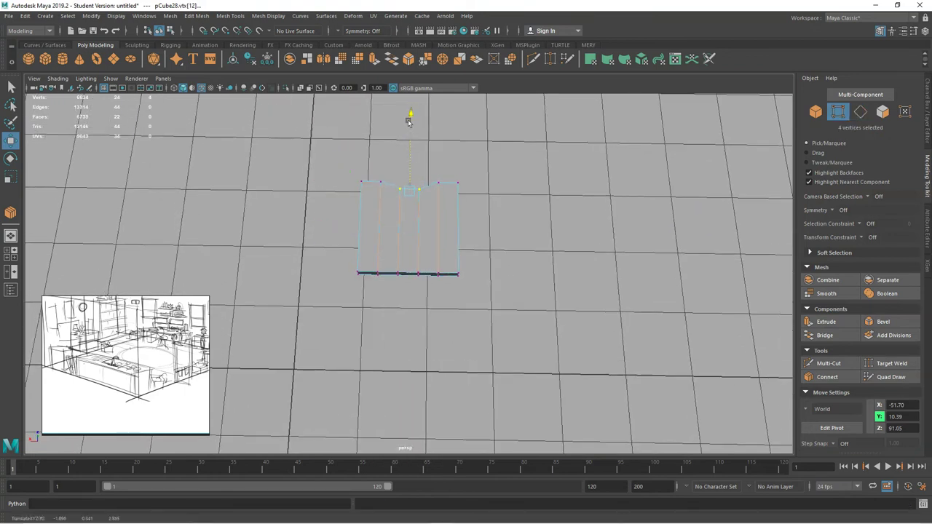
{"action": "left_click_drag", "start_coordinate": [340, 262], "coordinate": [363, 291]}
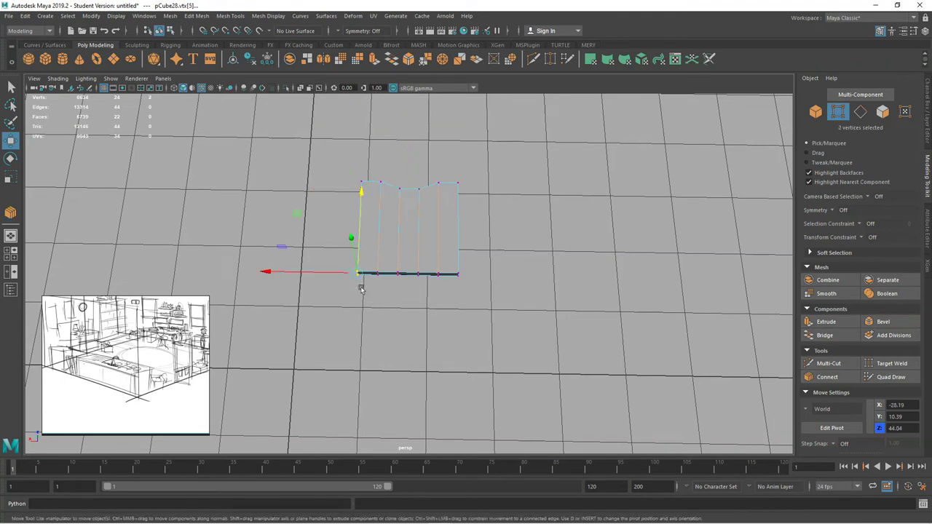
{"action": "left_click_drag", "start_coordinate": [453, 280], "coordinate": [452, 287]}
{"action": "left_click_drag", "start_coordinate": [453, 231], "coordinate": [457, 218]}
{"action": "key", "text": "ctrl+z"}
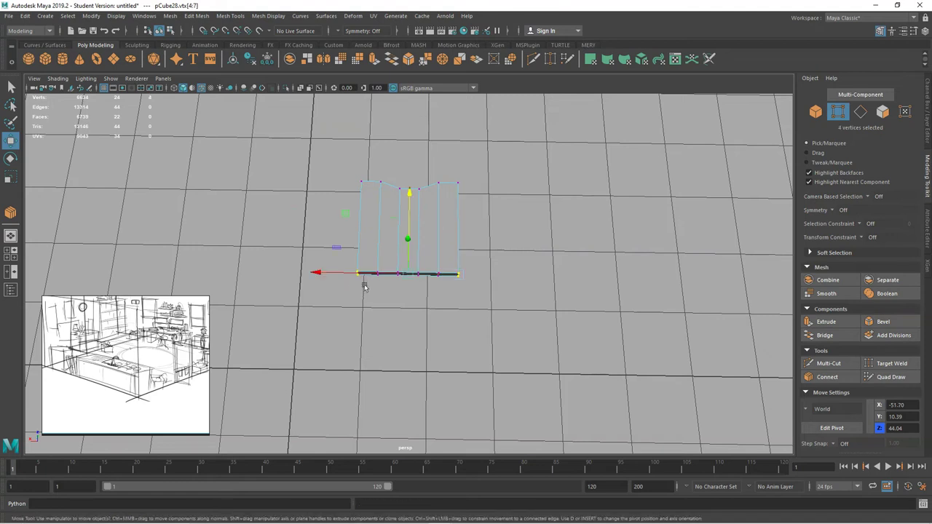
{"action": "left_click_drag", "start_coordinate": [407, 222], "coordinate": [409, 212]}
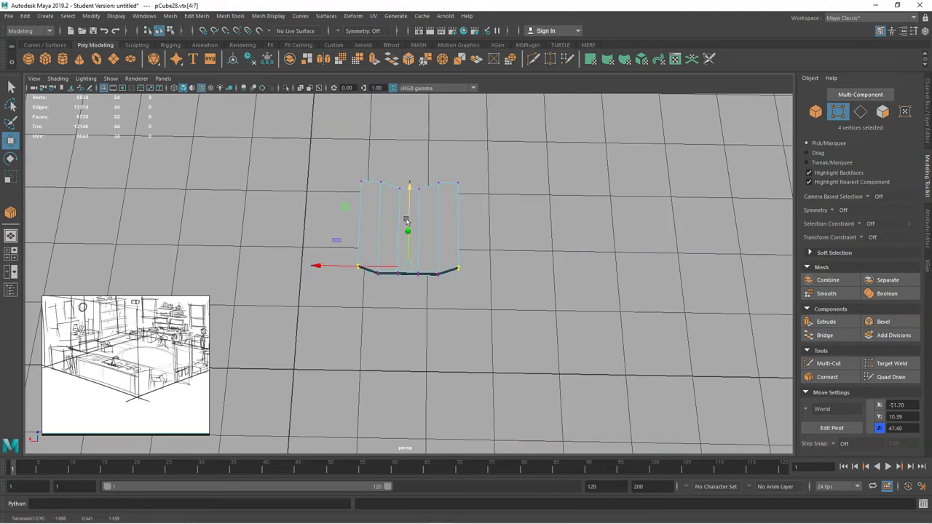
{"action": "right_click", "coordinate": [419, 213]}
{"action": "right_click_drag", "start_coordinate": [449, 200], "coordinate": [447, 196]}
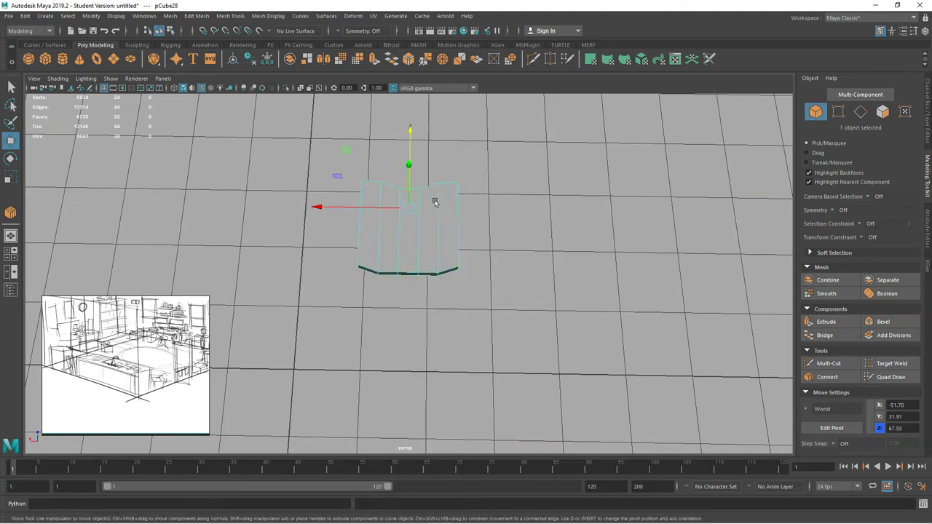
Lower the middle strip of faces on the slab to dish the seat surface and return to object mode.
{"action": "right_click_drag", "start_coordinate": [410, 220], "coordinate": [412, 246]}
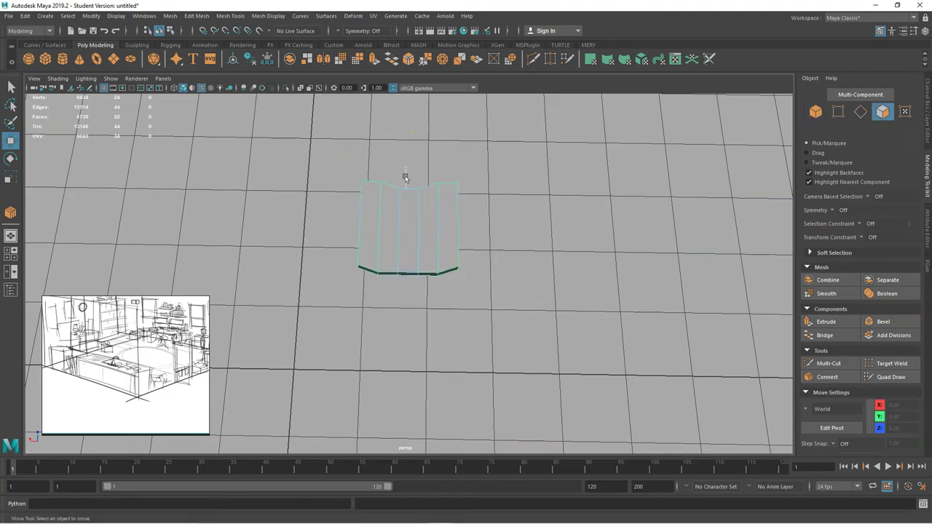
{"action": "left_click", "coordinate": [407, 285]}
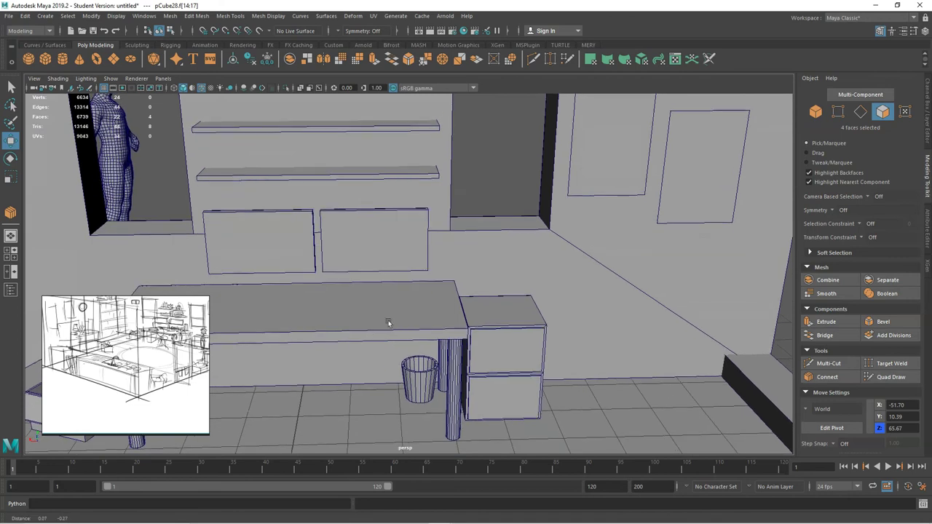
{"action": "middle_click_drag", "start_coordinate": [399, 326], "coordinate": [390, 143], "text": "alt"}
{"action": "left_click", "coordinate": [405, 284]}
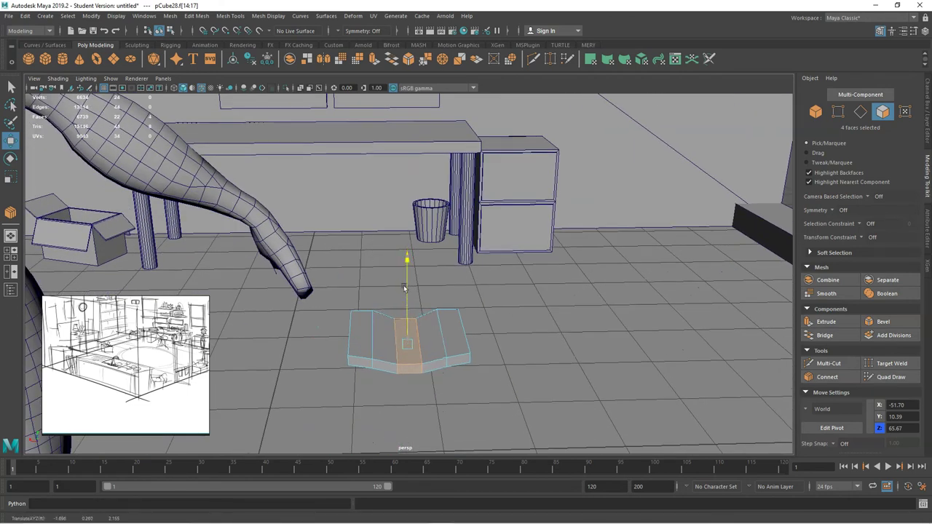
{"action": "right_click_drag", "start_coordinate": [427, 325], "coordinate": [462, 234]}
Inspect the seat slab's shape and size against the desk leg and the open cardboard box.
{"action": "left_click_drag", "start_coordinate": [413, 323], "coordinate": [286, 271], "text": "alt"}
{"action": "right_click_drag", "start_coordinate": [327, 306], "coordinate": [171, 260], "text": "alt"}
{"action": "middle_click_drag", "start_coordinate": [168, 260], "coordinate": [204, 249], "text": "alt"}
{"action": "middle_click_drag", "start_coordinate": [385, 285], "coordinate": [351, 255], "text": "alt"}
{"action": "right_click_drag", "start_coordinate": [350, 256], "coordinate": [510, 279], "text": "alt"}
{"action": "right_click_drag", "start_coordinate": [320, 243], "coordinate": [408, 252], "text": "alt"}
{"action": "middle_click_drag", "start_coordinate": [408, 252], "coordinate": [428, 254], "text": "alt"}
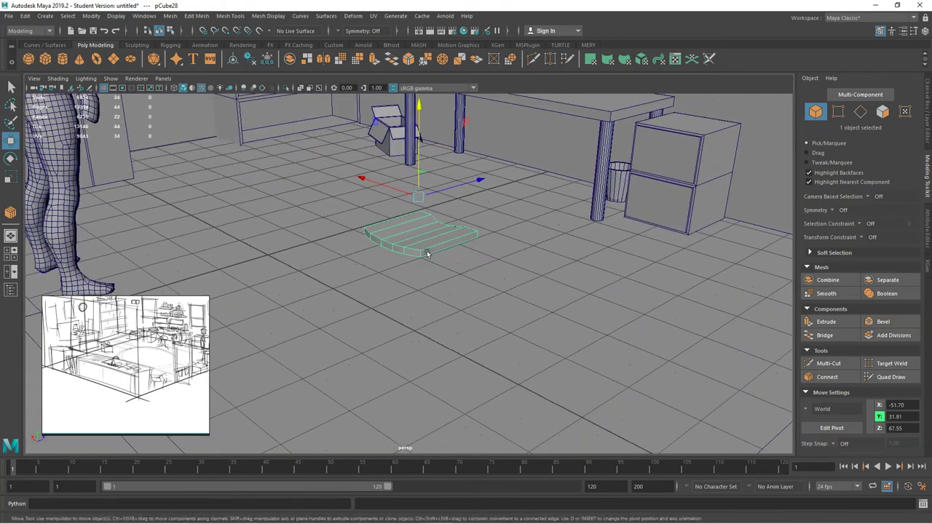
{"action": "key", "text": "f"}
{"action": "right_click_drag", "start_coordinate": [417, 253], "coordinate": [344, 225], "text": "alt"}
{"action": "left_click", "coordinate": [386, 137]}
{"action": "middle_click_drag", "start_coordinate": [387, 179], "coordinate": [419, 303], "text": "alt"}
{"action": "key", "text": "f"}
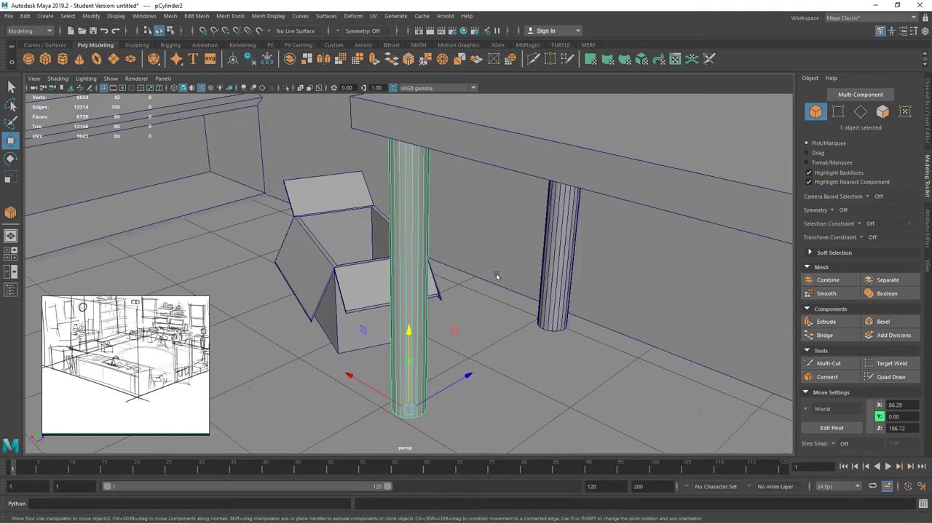
{"action": "left_click", "coordinate": [345, 258]}
{"action": "scroll", "coordinate": [345, 255], "scroll_direction": "up", "scroll_amount": 2}
{"action": "scroll", "coordinate": [345, 255], "scroll_direction": "down", "scroll_amount": 6}
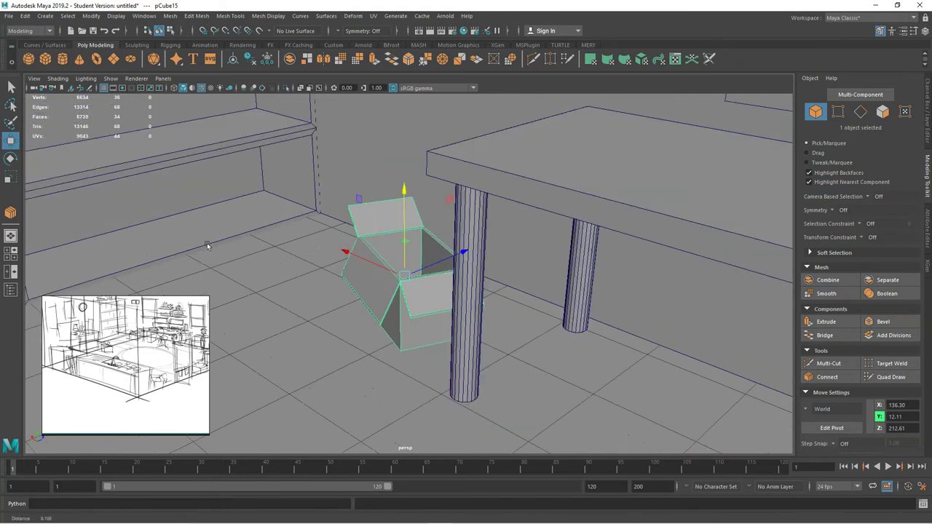
{"action": "scroll", "coordinate": [439, 321], "scroll_direction": "down", "scroll_amount": 3}
{"action": "middle_click_drag", "start_coordinate": [439, 322], "coordinate": [400, 251], "text": "alt"}
Raise the seat slab above the floor to Y 56.67.
{"action": "left_click", "coordinate": [389, 253]}
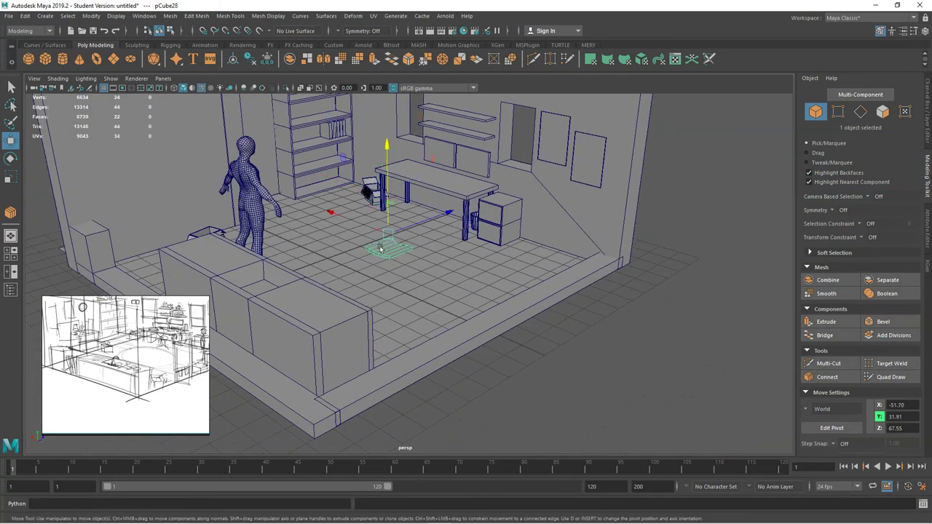
{"action": "key", "text": "f"}
{"action": "scroll", "coordinate": [382, 250], "scroll_direction": "down", "scroll_amount": 4}
{"action": "left_click_drag", "start_coordinate": [411, 177], "coordinate": [411, 121]}
{"action": "left_click_drag", "start_coordinate": [411, 241], "coordinate": [430, 263], "text": "alt"}
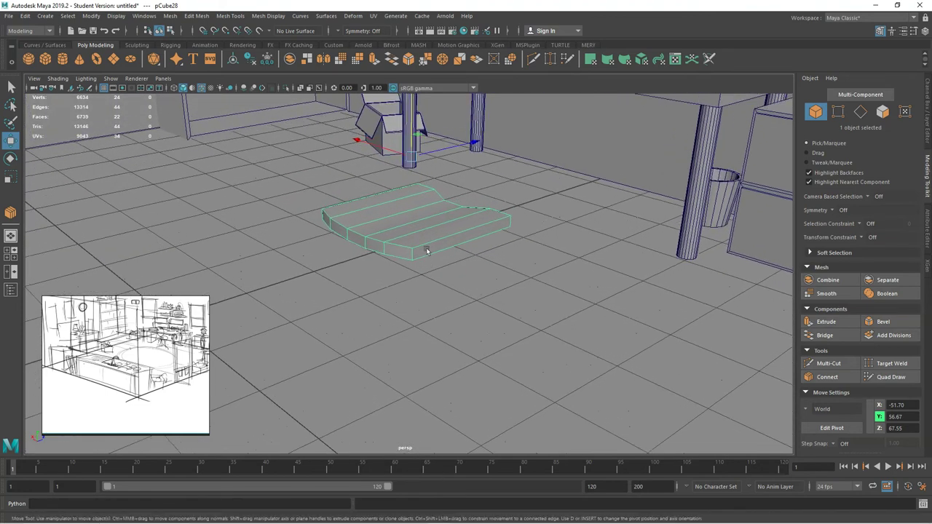
Bevel the seat slab's edges with fraction 0.5 and 1 segment, then reselect it as an object.
{"action": "left_click", "coordinate": [881, 321]}
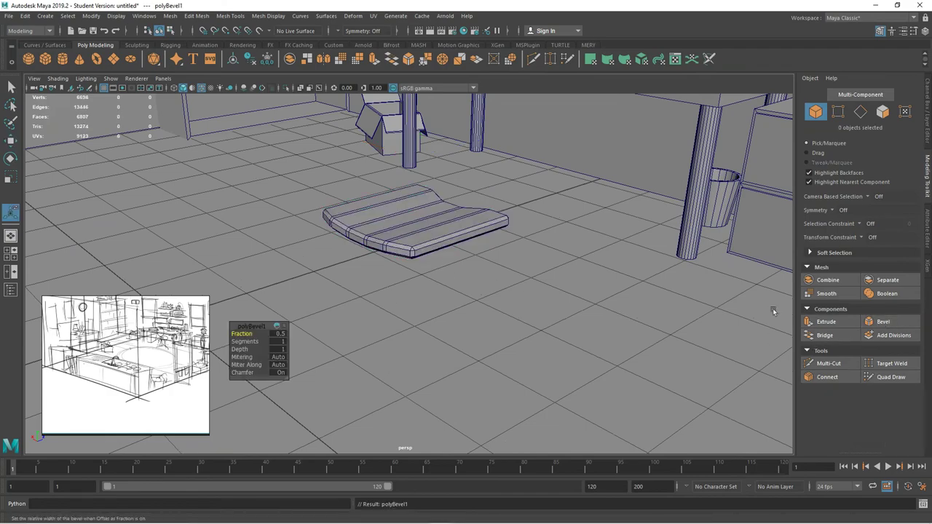
{"action": "left_click_drag", "start_coordinate": [428, 214], "coordinate": [409, 241], "text": "alt"}
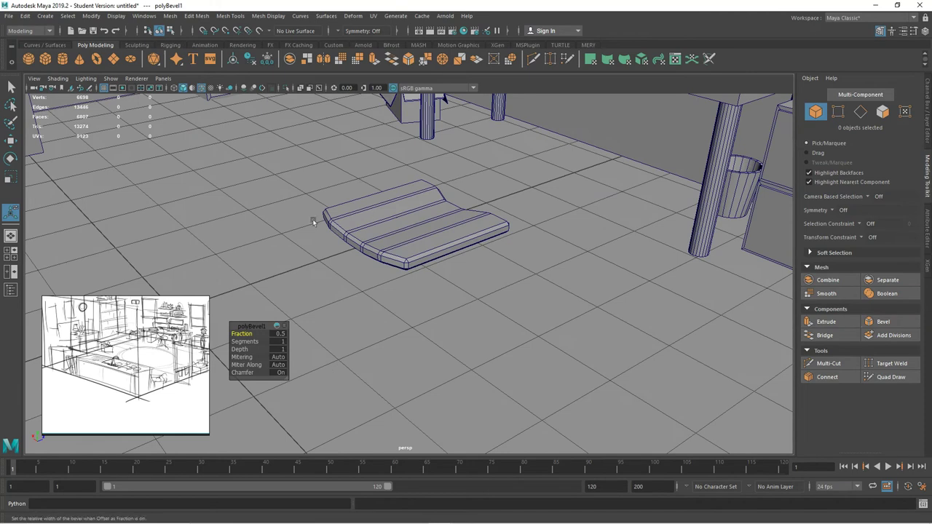
{"action": "right_click_drag", "start_coordinate": [411, 213], "coordinate": [459, 200]}
{"action": "left_click", "coordinate": [429, 243]}
{"action": "left_click_drag", "start_coordinate": [429, 243], "coordinate": [434, 316], "text": "alt"}
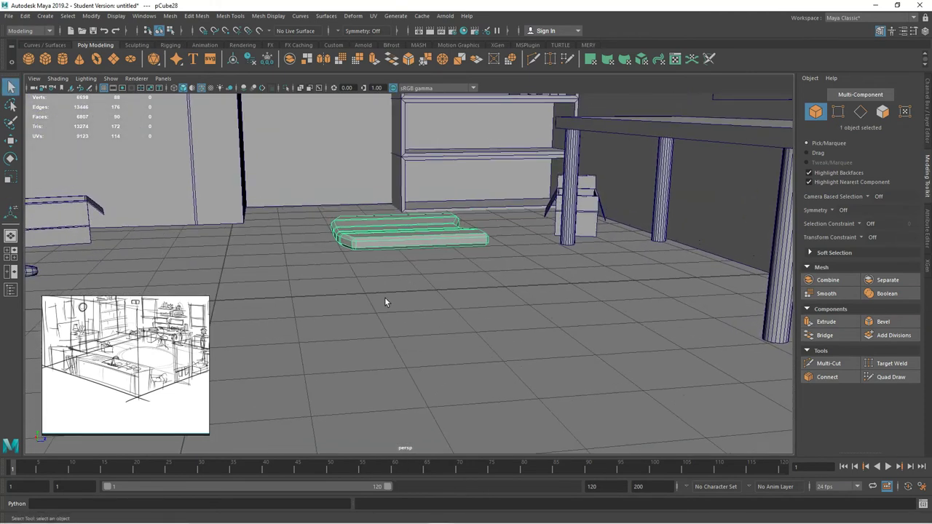
Duplicate the seat slab and rotate the copy about 80 degrees around X to stand it up as a backrest.
{"action": "key", "text": "ctrl+d"}
{"action": "left_click", "coordinate": [10, 158]}
{"action": "left_click_drag", "start_coordinate": [318, 137], "coordinate": [428, 101]}
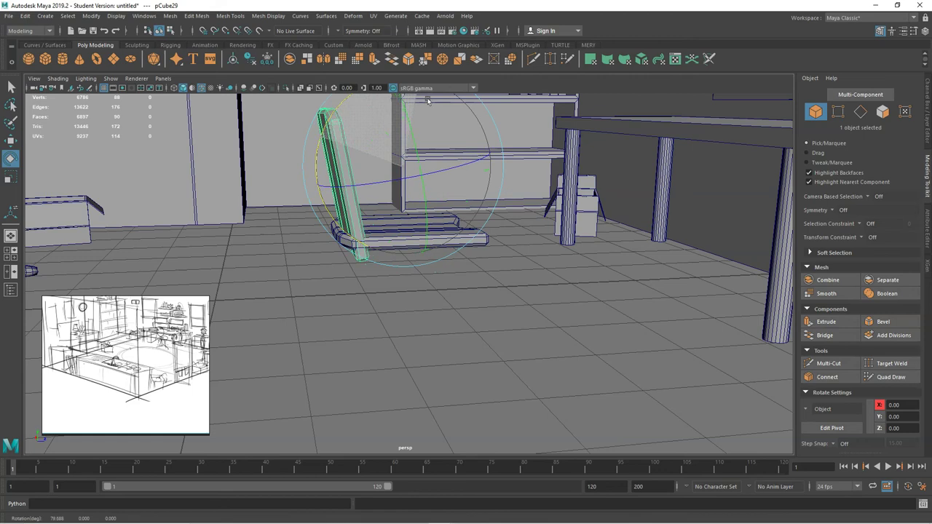
Raise the backrest to Y 75.05 and shift it along Z toward the rear edge of the seat.
{"action": "key", "text": "w"}
{"action": "left_click_drag", "start_coordinate": [408, 145], "coordinate": [422, 85]}
{"action": "left_click_drag", "start_coordinate": [397, 258], "coordinate": [402, 284], "text": "alt"}
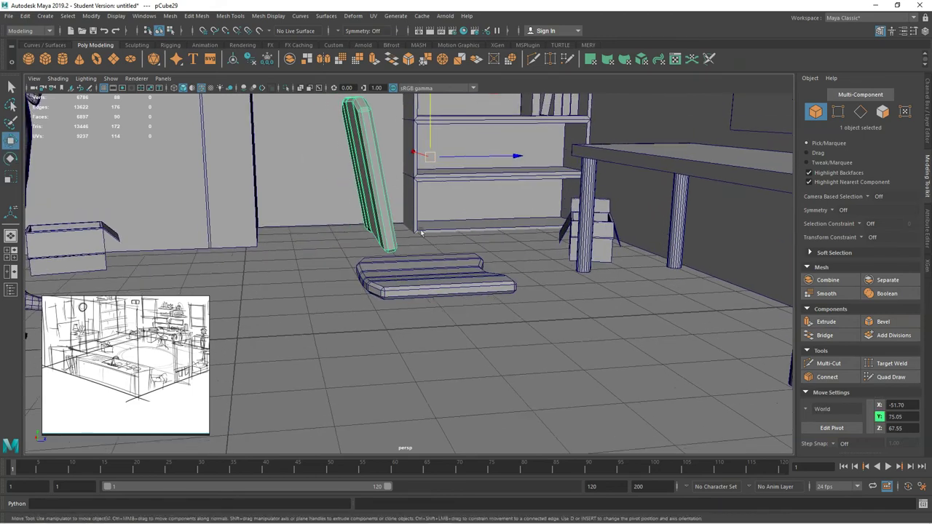
{"action": "left_click_drag", "start_coordinate": [457, 160], "coordinate": [429, 163]}
{"action": "left_click_drag", "start_coordinate": [466, 244], "coordinate": [371, 269], "text": "alt"}
{"action": "scroll", "coordinate": [382, 284], "scroll_direction": "down", "scroll_amount": 1}
Create a cylinder, scale it up to post thickness and place it under the seat at X -47.01, Z 59.69.
{"action": "left_click", "coordinate": [63, 59]}
{"action": "right_click_drag", "start_coordinate": [437, 293], "coordinate": [325, 283], "text": "alt"}
{"action": "left_click_drag", "start_coordinate": [325, 284], "coordinate": [387, 313]}
{"action": "left_click", "coordinate": [11, 177]}
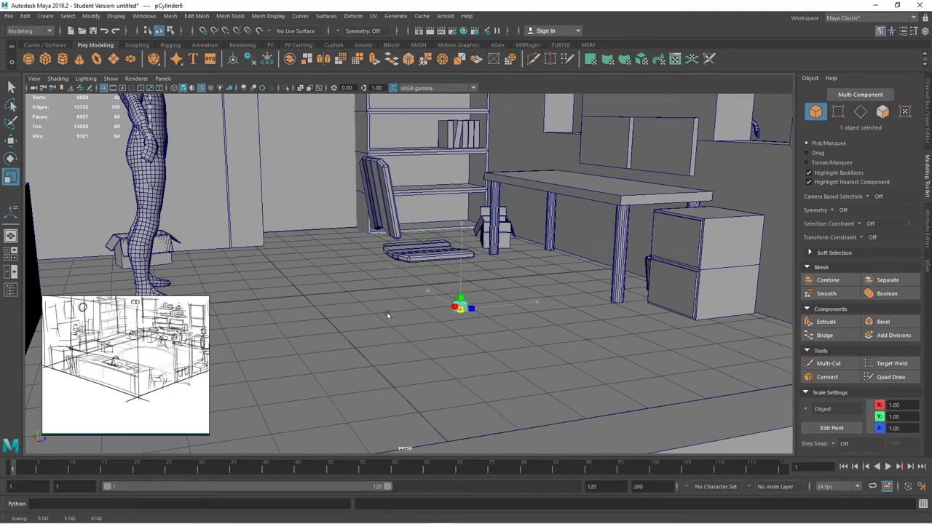
{"action": "key", "text": "w"}
{"action": "left_click_drag", "start_coordinate": [461, 293], "coordinate": [442, 294]}
{"action": "left_click_drag", "start_coordinate": [407, 258], "coordinate": [369, 256]}
{"action": "left_click_drag", "start_coordinate": [407, 285], "coordinate": [334, 266], "text": "alt"}
Lengthen the cylinder by lowering its bottom vertices toward the floor to form the chair's central post.
{"action": "right_click_drag", "start_coordinate": [417, 248], "coordinate": [381, 249]}
{"action": "right_click_drag", "start_coordinate": [429, 291], "coordinate": [638, 321], "text": "alt"}
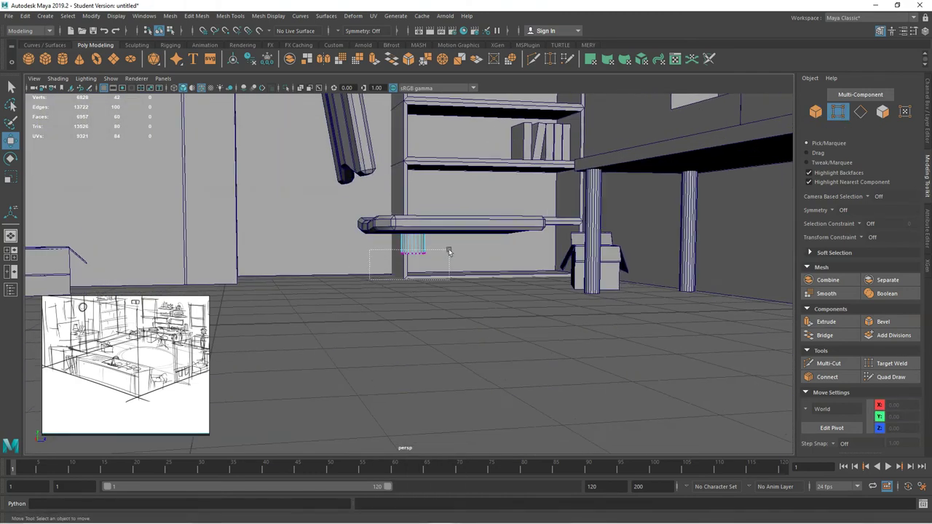
{"action": "left_click_drag", "start_coordinate": [449, 252], "coordinate": [450, 252]}
{"action": "left_click_drag", "start_coordinate": [415, 200], "coordinate": [389, 298]}
{"action": "left_click", "coordinate": [409, 266]}
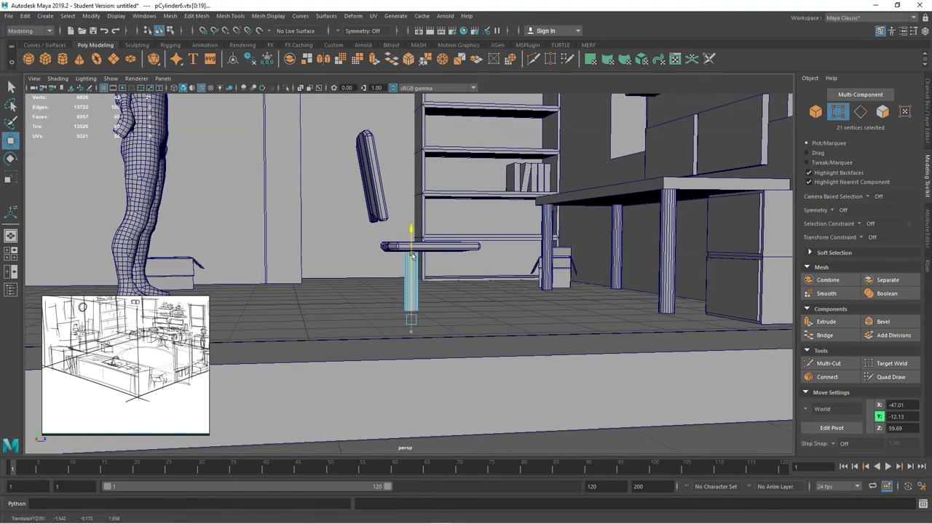
{"action": "right_click_drag", "start_coordinate": [415, 251], "coordinate": [459, 234]}
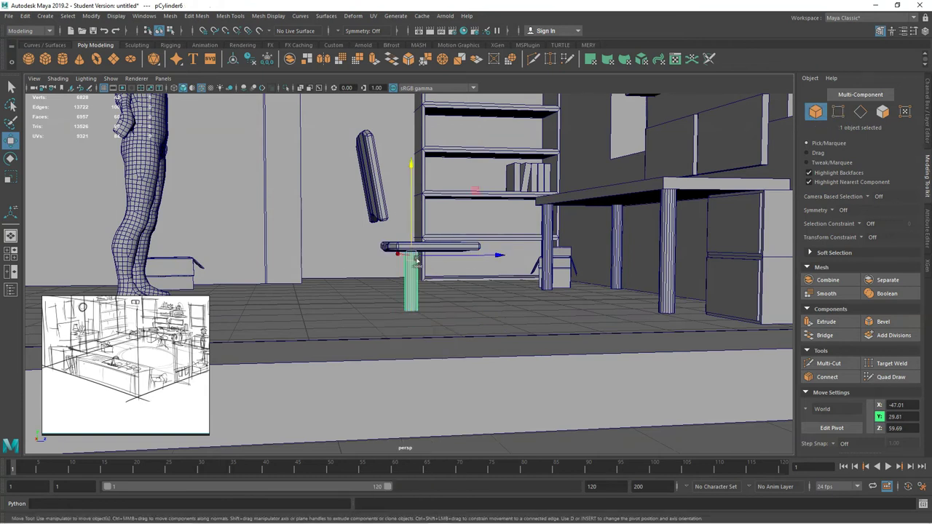
Move the post, seat and backrest together toward the desk, placing the backrest at X -10.44, Y 87.09, Z 158.46.
{"action": "left_click", "coordinate": [382, 212], "text": "shift"}
{"action": "left_click_drag", "start_coordinate": [405, 169], "coordinate": [598, 179]}
{"action": "left_click_drag", "start_coordinate": [437, 162], "coordinate": [555, 255], "text": "alt"}
{"action": "middle_click_drag", "start_coordinate": [419, 295], "coordinate": [312, 400], "text": "alt"}
{"action": "left_click_drag", "start_coordinate": [312, 402], "coordinate": [439, 236], "text": "alt"}
{"action": "left_click_drag", "start_coordinate": [421, 281], "coordinate": [456, 316], "text": "alt"}
{"action": "left_click_drag", "start_coordinate": [369, 231], "coordinate": [314, 208]}
{"action": "left_click_drag", "start_coordinate": [439, 301], "coordinate": [388, 244], "text": "alt"}
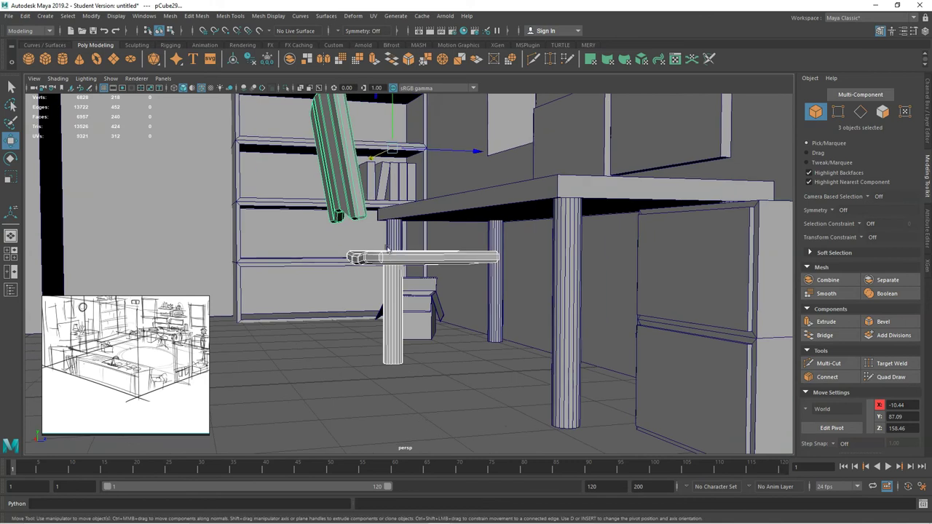
Select only the chair's central post and isolate it in the viewport.
{"action": "middle_click_drag", "start_coordinate": [381, 364], "coordinate": [389, 296], "text": "alt"}
{"action": "mouse_move", "coordinate": [396, 248]}
{"action": "right_mouse_down"}
{"action": "mouse_move", "coordinate": [398, 277]}
{"action": "mouse_move", "coordinate": [408, 238]}
{"action": "right_mouse_up"}
{"action": "left_click", "coordinate": [404, 249]}
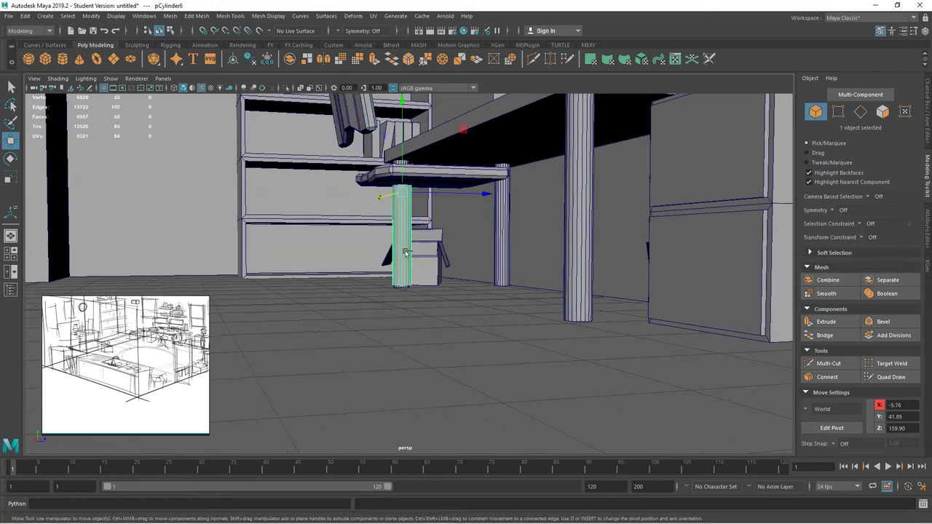
{"action": "key", "text": "ctrl+1"}
{"action": "left_click_drag", "start_coordinate": [400, 267], "coordinate": [431, 271], "text": "alt"}
{"action": "right_click_drag", "start_coordinate": [408, 271], "coordinate": [459, 274], "text": "alt"}
{"action": "middle_click_drag", "start_coordinate": [444, 274], "coordinate": [552, 274], "text": "alt"}
{"action": "left_click_drag", "start_coordinate": [420, 290], "coordinate": [401, 331], "text": "alt"}
Extrude all faces of the post's bottom cap downward and scale them up into a flared collar.
{"action": "right_click_drag", "start_coordinate": [398, 248], "coordinate": [397, 271]}
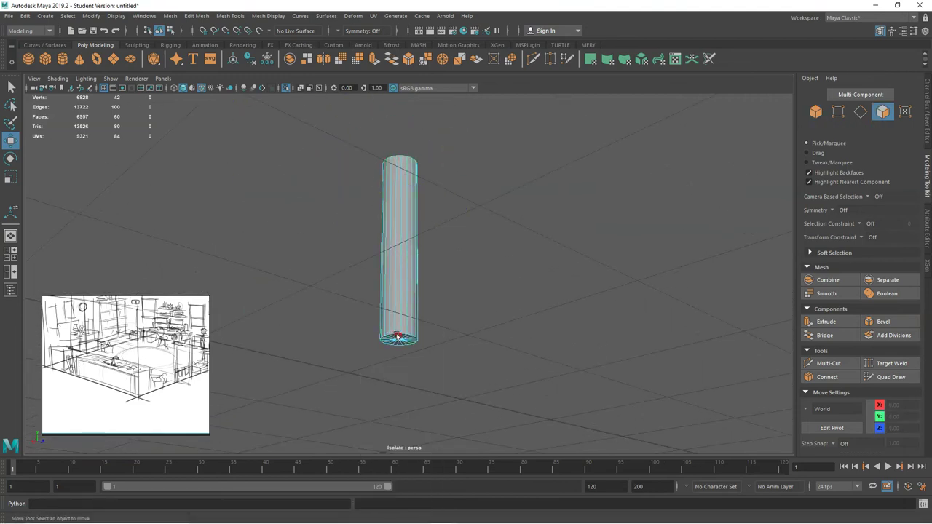
{"action": "left_click", "coordinate": [397, 337]}
{"action": "left_click_drag", "start_coordinate": [429, 374], "coordinate": [450, 277], "text": "alt"}
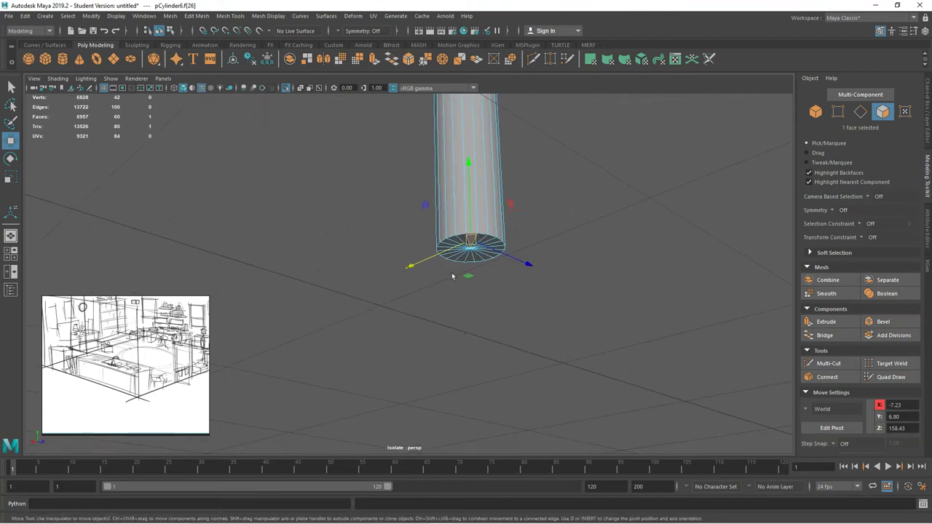
{"action": "left_click_drag", "start_coordinate": [478, 242], "coordinate": [481, 240]}
{"action": "left_click", "coordinate": [485, 239], "text": "shift"}
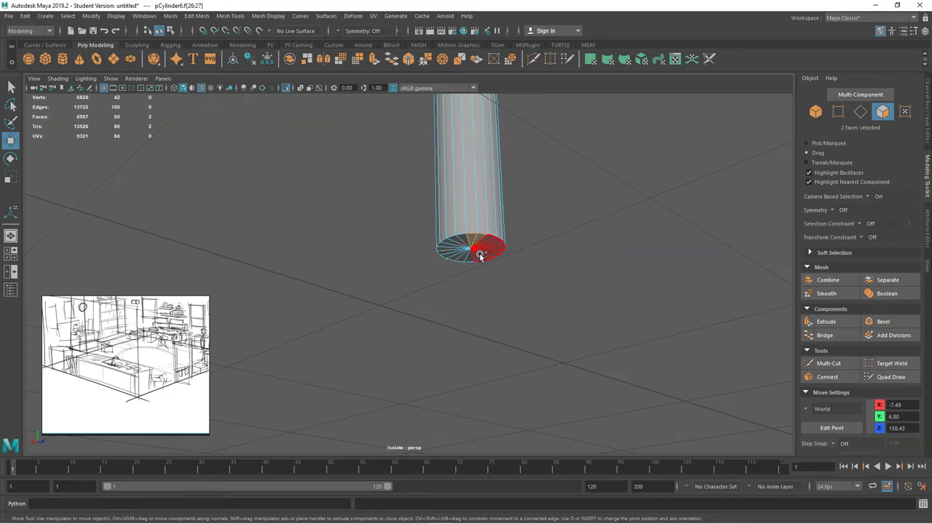
{"action": "left_click_drag", "start_coordinate": [466, 241], "coordinate": [474, 248], "text": "shift"}
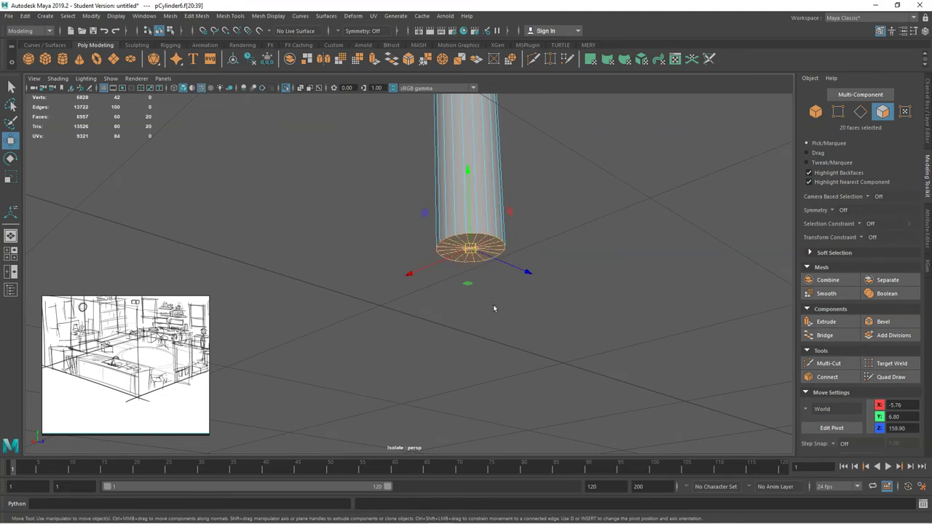
{"action": "key", "text": "ctrl+e"}
{"action": "left_click_drag", "start_coordinate": [481, 296], "coordinate": [441, 234], "text": "alt"}
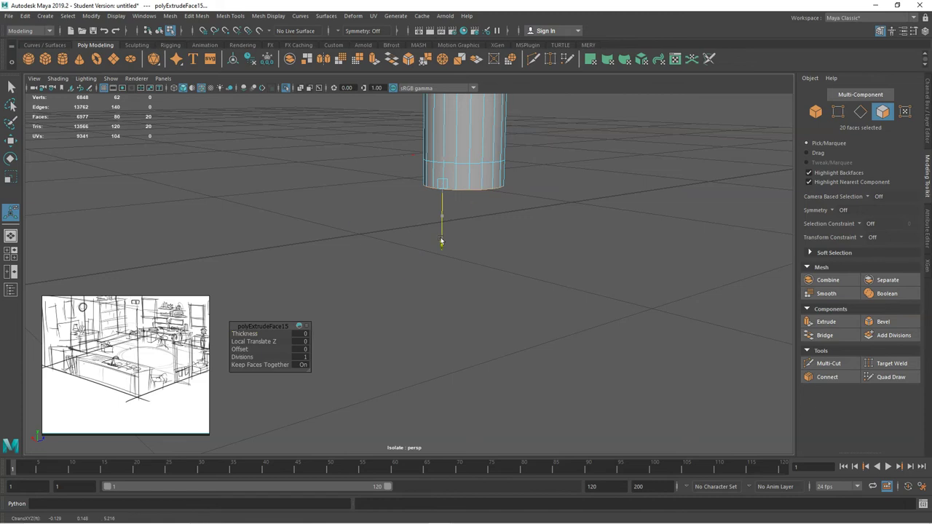
{"action": "key", "text": "r"}
{"action": "left_click_drag", "start_coordinate": [463, 184], "coordinate": [481, 184]}
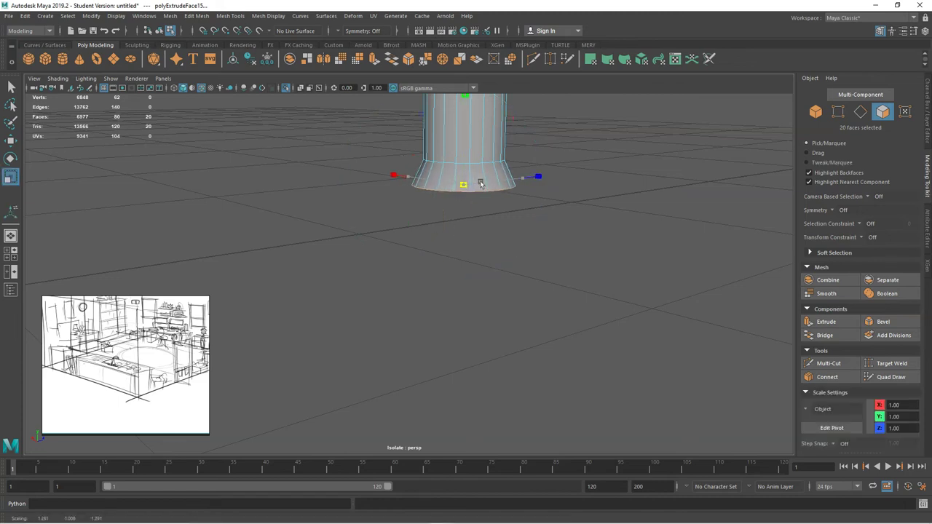
Extrude the collar downward into a wide band, taper its lower edge inward and extrude a short foot beneath it.
{"action": "key", "text": "ctrl+e"}
{"action": "left_click_drag", "start_coordinate": [438, 225], "coordinate": [434, 290]}
{"action": "key", "text": "r"}
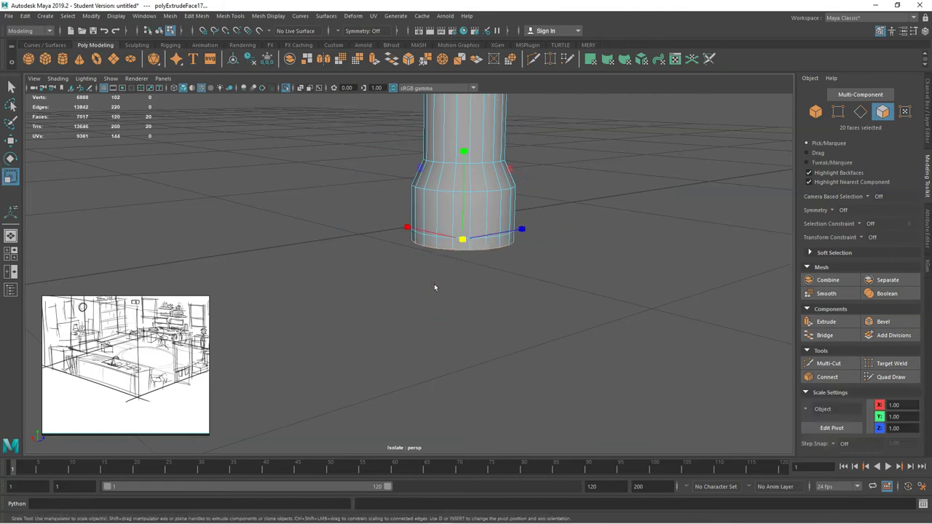
{"action": "left_click_drag", "start_coordinate": [460, 240], "coordinate": [459, 241]}
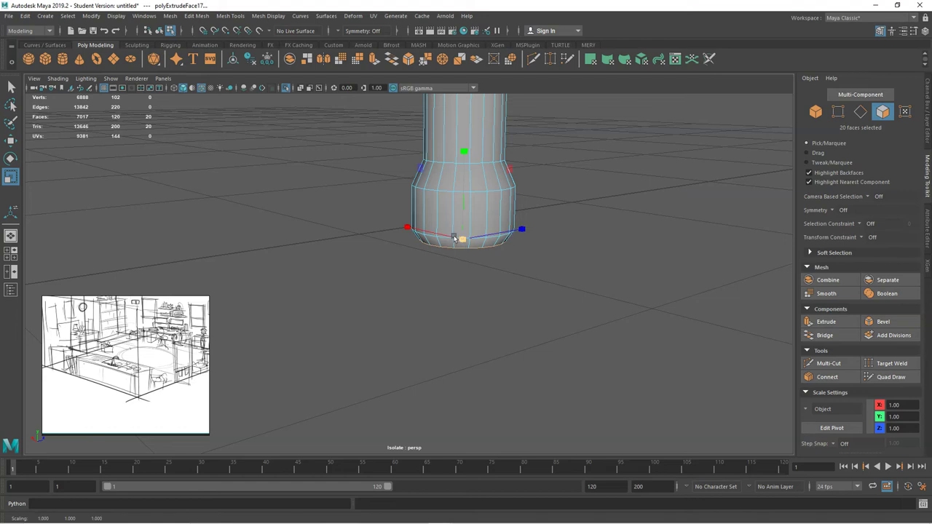
{"action": "key", "text": "ctrl+e"}
{"action": "left_click_drag", "start_coordinate": [441, 273], "coordinate": [441, 285]}
{"action": "right_click_drag", "start_coordinate": [492, 206], "coordinate": [413, 214]}
{"action": "left_click", "coordinate": [523, 182]}
Select four pairs of adjacent faces spaced around the post's collar band and extrude them outward with thickness 28.9 as chair legs.
{"action": "left_click_drag", "start_coordinate": [414, 214], "coordinate": [467, 265], "text": "alt"}
{"action": "right_click_drag", "start_coordinate": [434, 209], "coordinate": [436, 237]}
{"action": "left_click", "coordinate": [430, 216]}
{"action": "left_click_drag", "start_coordinate": [483, 241], "coordinate": [469, 265], "text": "alt"}
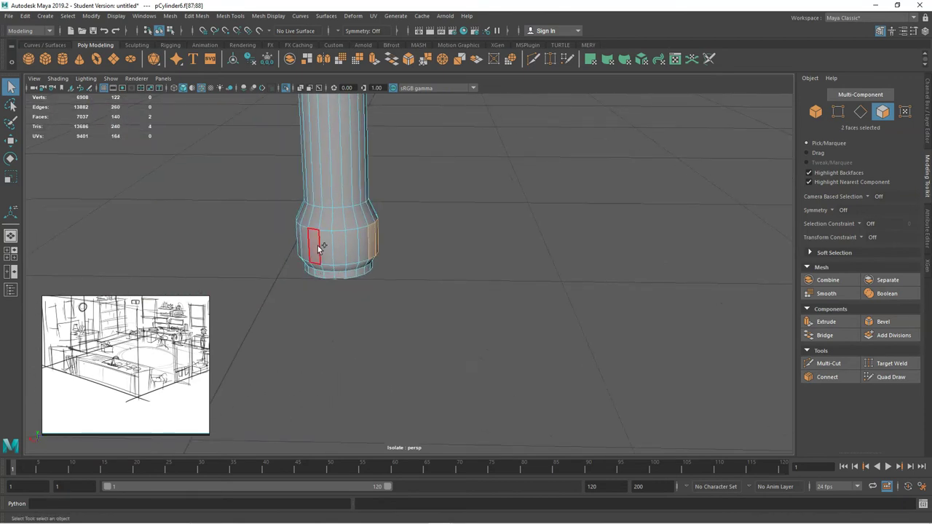
{"action": "left_click", "coordinate": [318, 248], "text": "shift"}
{"action": "left_click", "coordinate": [307, 243], "text": "shift"}
{"action": "left_click_drag", "start_coordinate": [324, 266], "coordinate": [408, 320], "text": "alt"}
{"action": "middle_click_drag", "start_coordinate": [276, 356], "coordinate": [496, 279], "text": "alt"}
{"action": "left_click", "coordinate": [408, 243], "text": "shift"}
{"action": "left_click", "coordinate": [408, 243], "text": "shift"}
{"action": "left_click_drag", "start_coordinate": [409, 243], "coordinate": [293, 264], "text": "alt"}
{"action": "left_click", "coordinate": [436, 233], "text": "shift"}
{"action": "left_click", "coordinate": [450, 231], "text": "shift"}
{"action": "left_click_drag", "start_coordinate": [410, 268], "coordinate": [374, 283], "text": "alt"}
{"action": "key", "text": "ctrl+e"}
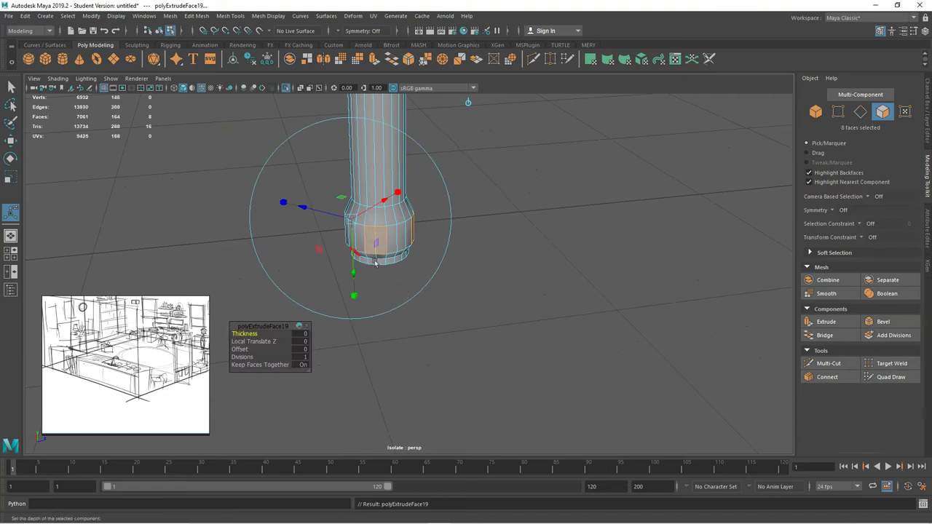
{"action": "left_click_drag", "start_coordinate": [245, 332], "coordinate": [438, 306]}
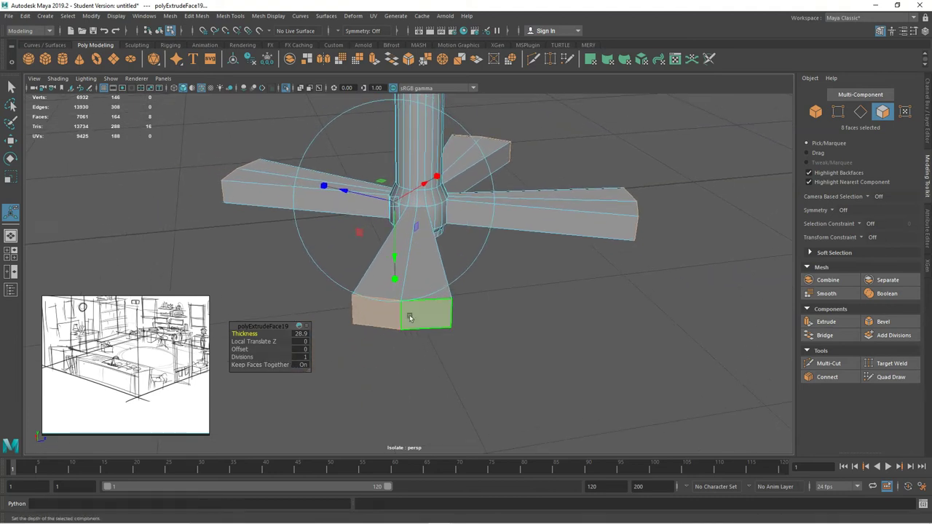
Scale down the two end faces of each of the four legs so they taper to narrow tips.
{"action": "right_click_drag", "start_coordinate": [421, 247], "coordinate": [420, 275]}
{"action": "key", "text": "q"}
{"action": "left_click", "coordinate": [424, 306]}
{"action": "key", "text": "r"}
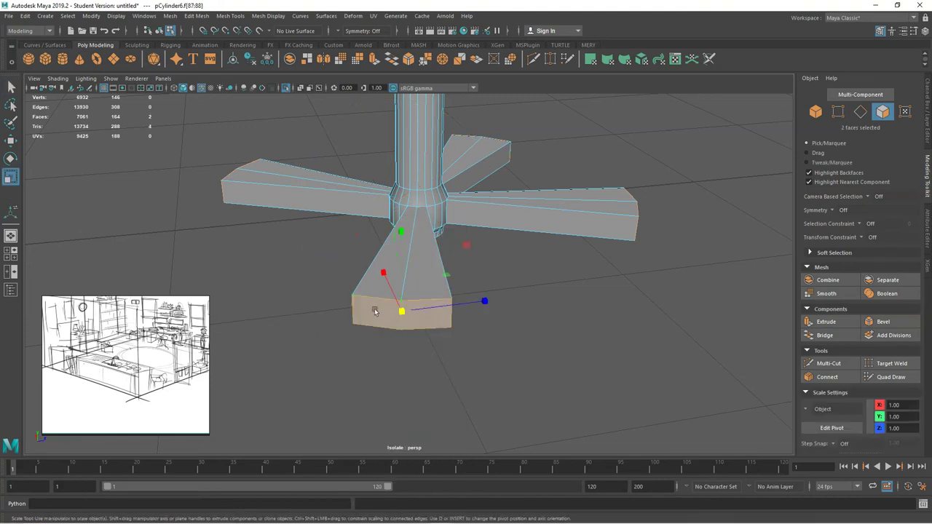
{"action": "left_click_drag", "start_coordinate": [425, 305], "coordinate": [441, 328]}
{"action": "left_click", "coordinate": [393, 356]}
{"action": "left_click", "coordinate": [354, 357], "text": "shift"}
{"action": "left_click_drag", "start_coordinate": [378, 355], "coordinate": [484, 318]}
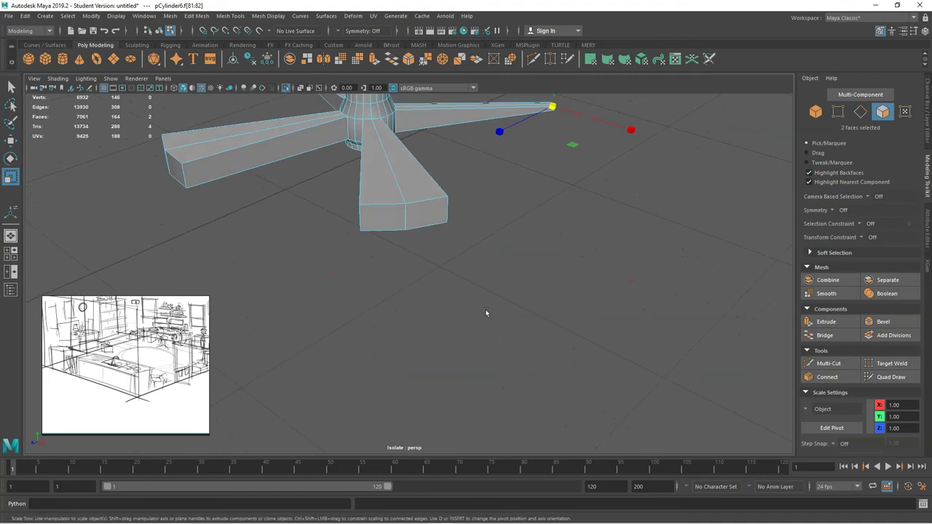
{"action": "left_click", "coordinate": [416, 213]}
{"action": "left_click_drag", "start_coordinate": [381, 214], "coordinate": [408, 284], "text": "alt"}
{"action": "left_click", "coordinate": [305, 357]}
{"action": "left_click_drag", "start_coordinate": [297, 355], "coordinate": [252, 356]}
Select the end faces of all four legs together and move them down so the legs slope toward the floor.
{"action": "left_click_drag", "start_coordinate": [319, 222], "coordinate": [408, 256], "text": "alt"}
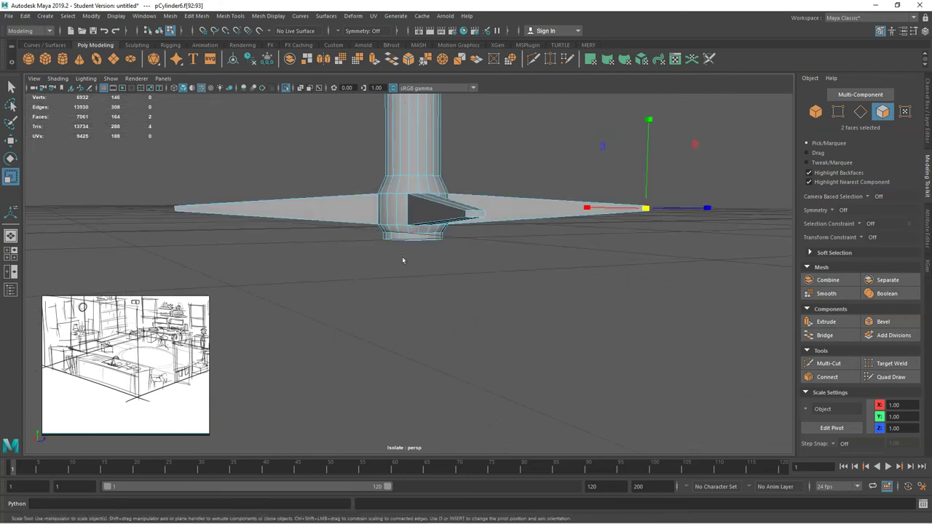
{"action": "left_click", "coordinate": [481, 214], "text": "shift"}
{"action": "left_click_drag", "start_coordinate": [477, 211], "coordinate": [507, 224], "text": "alt"}
{"action": "left_click", "coordinate": [504, 223], "text": "shift"}
{"action": "left_click_drag", "start_coordinate": [437, 245], "coordinate": [408, 227], "text": "alt"}
{"action": "left_click", "coordinate": [380, 218], "text": "shift"}
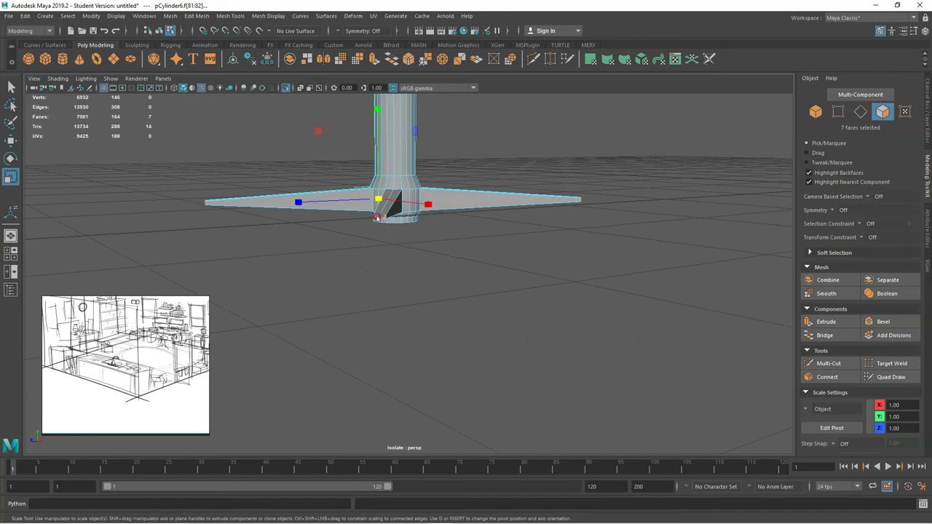
{"action": "key", "text": "w"}
{"action": "left_click_drag", "start_coordinate": [376, 136], "coordinate": [371, 213]}
Return the post to object mode and end its isolation to show it in the full room beneath the seat.
{"action": "left_click_drag", "start_coordinate": [321, 255], "coordinate": [410, 313], "text": "alt"}
{"action": "right_click", "coordinate": [484, 181]}
{"action": "right_click_drag", "start_coordinate": [484, 183], "coordinate": [523, 165]}
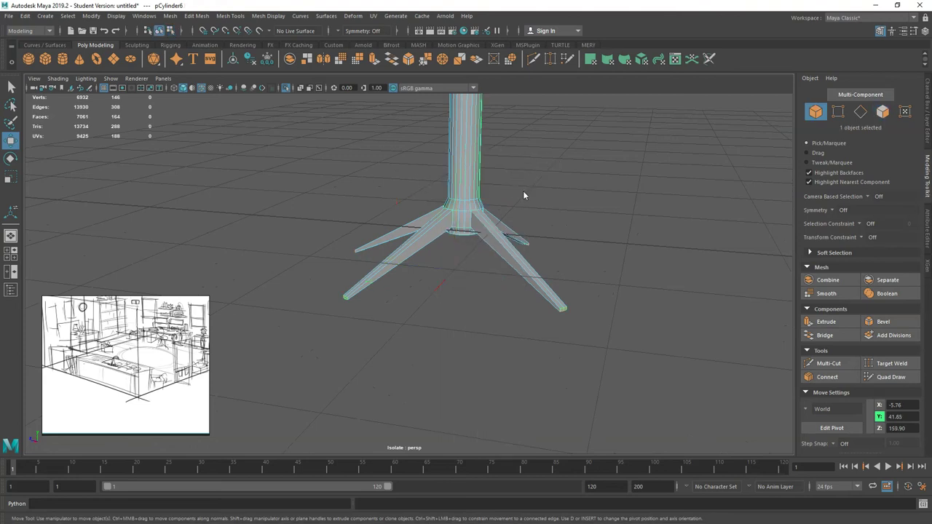
{"action": "key", "text": "space"}
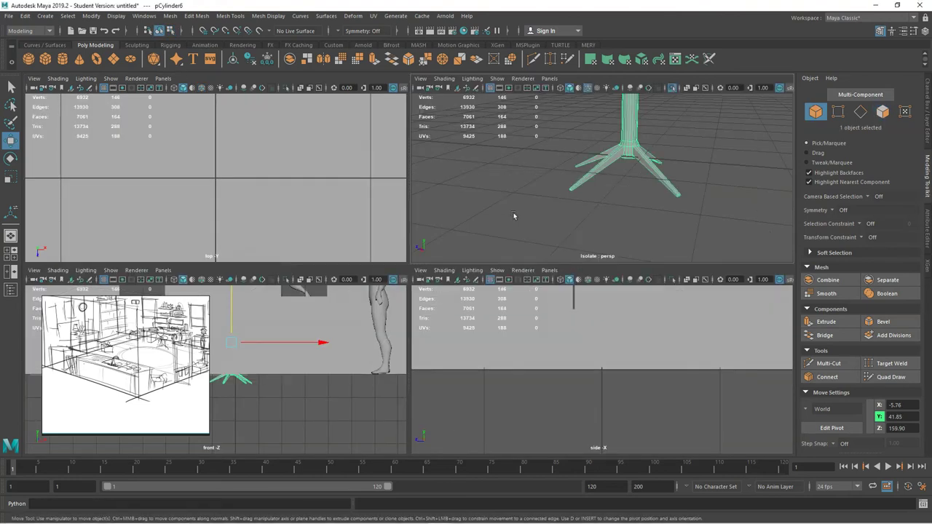
{"action": "key", "text": "space"}
{"action": "left_click_drag", "start_coordinate": [549, 231], "coordinate": [231, 269], "text": "alt"}
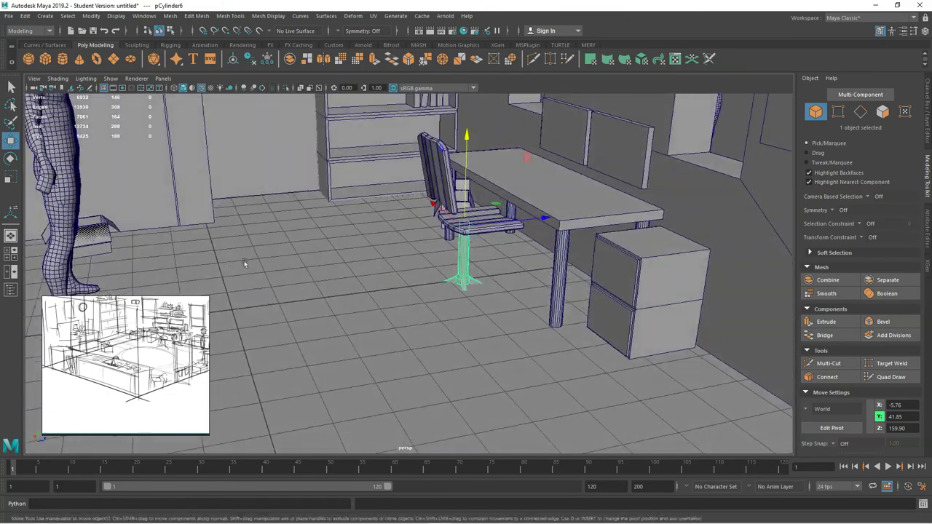
{"action": "right_click_drag", "start_coordinate": [231, 269], "coordinate": [563, 272], "text": "alt"}
{"action": "middle_click_drag", "start_coordinate": [564, 272], "coordinate": [452, 264], "text": "alt"}
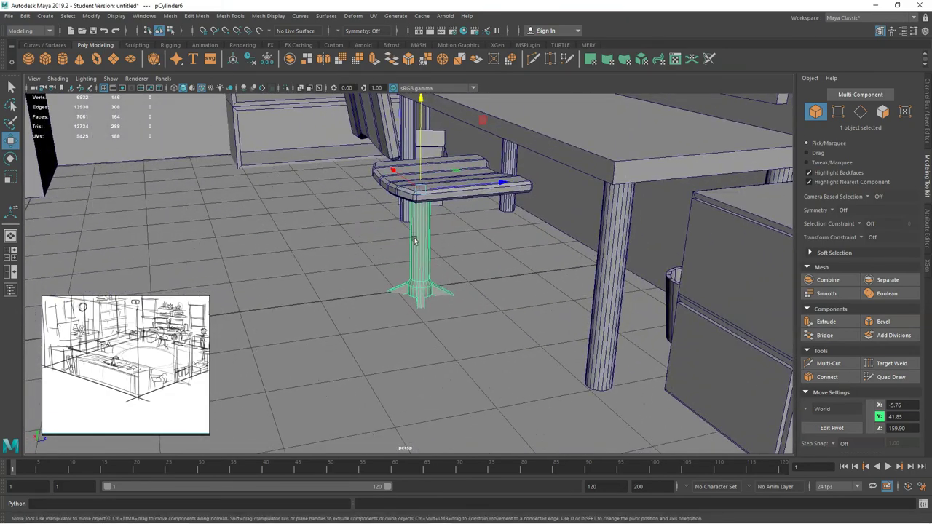
Raise the legged post, shift it under the seat and pull its top vertices down to shorten the column.
{"action": "key", "text": "e"}
{"action": "key", "text": "w"}
{"action": "left_click_drag", "start_coordinate": [426, 171], "coordinate": [428, 143]}
{"action": "mouse_move", "coordinate": [502, 154]}
{"action": "left_mouse_down"}
{"action": "mouse_move", "coordinate": [535, 153]}
{"action": "mouse_move", "coordinate": [518, 152]}
{"action": "left_mouse_up"}
{"action": "right_click_drag", "start_coordinate": [436, 159], "coordinate": [396, 159]}
{"action": "left_click_drag", "start_coordinate": [418, 142], "coordinate": [462, 157]}
{"action": "left_click_drag", "start_coordinate": [436, 121], "coordinate": [439, 164]}
{"action": "left_click_drag", "start_coordinate": [446, 229], "coordinate": [446, 192], "text": "alt"}
Return the post to object mode and centre it under the seat at X -10.63, Y 52.74, Z 162.83.
{"action": "right_click_drag", "start_coordinate": [444, 193], "coordinate": [490, 180]}
{"action": "left_click", "coordinate": [462, 225]}
{"action": "scroll", "coordinate": [462, 227], "scroll_direction": "down", "scroll_amount": 3}
{"action": "left_click_drag", "start_coordinate": [461, 227], "coordinate": [413, 266], "text": "alt"}
{"action": "left_click", "coordinate": [387, 262]}
{"action": "left_click_drag", "start_coordinate": [367, 230], "coordinate": [374, 233]}
{"action": "left_click_drag", "start_coordinate": [437, 271], "coordinate": [324, 252], "text": "alt"}
{"action": "left_click_drag", "start_coordinate": [448, 232], "coordinate": [437, 236]}
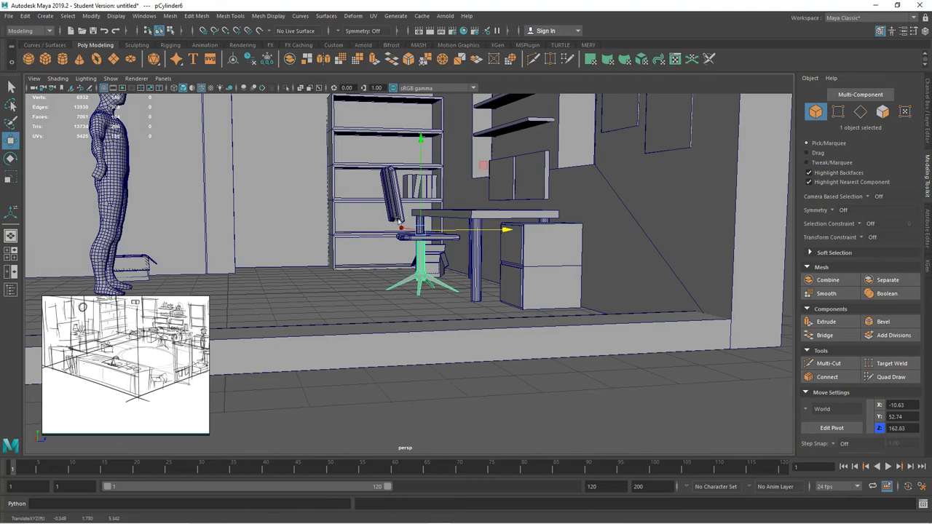
Duplicate the legged post, move the copy up behind the seat and rotate it to match the backrest's tilt.
{"action": "key", "text": "ctrl+d"}
{"action": "left_click_drag", "start_coordinate": [440, 233], "coordinate": [392, 176]}
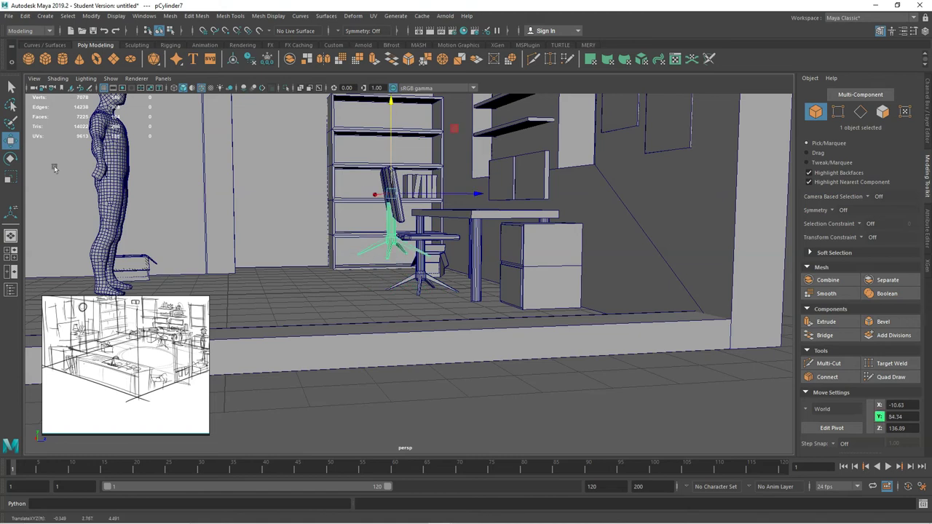
{"action": "left_click", "coordinate": [13, 161]}
{"action": "left_click_drag", "start_coordinate": [334, 135], "coordinate": [306, 150]}
{"action": "key", "text": "w"}
{"action": "left_click_drag", "start_coordinate": [429, 191], "coordinate": [426, 195]}
Delete the faces of all four legs from the tilted copy of the post.
{"action": "right_click_drag", "start_coordinate": [338, 243], "coordinate": [399, 290], "text": "alt"}
{"action": "left_click_drag", "start_coordinate": [342, 299], "coordinate": [428, 288], "text": "alt"}
{"action": "mouse_move", "coordinate": [428, 289]}
{"action": "right_mouse_down"}
{"action": "mouse_move", "coordinate": [388, 247]}
{"action": "mouse_move", "coordinate": [427, 276]}
{"action": "right_mouse_up"}
{"action": "left_click_drag", "start_coordinate": [414, 294], "coordinate": [453, 297], "text": "alt"}
{"action": "left_click", "coordinate": [438, 346]}
{"action": "key", "text": "Delete"}
{"action": "left_click_drag", "start_coordinate": [271, 321], "coordinate": [365, 376]}
{"action": "key", "text": "Delete"}
{"action": "left_click_drag", "start_coordinate": [385, 328], "coordinate": [565, 278], "text": "alt"}
{"action": "left_click_drag", "start_coordinate": [510, 325], "coordinate": [512, 327]}
{"action": "key", "text": "Delete"}
{"action": "scroll", "coordinate": [469, 311], "scroll_direction": "up", "scroll_amount": 5}
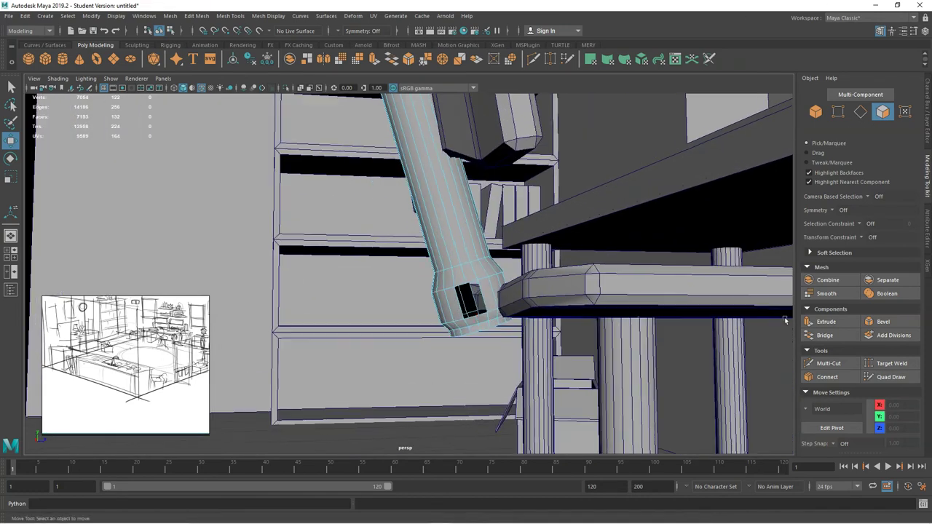
Select the border edges of one leg opening in the tilted post's collar and close it with Fill Hole.
{"action": "right_click_drag", "start_coordinate": [481, 247], "coordinate": [479, 218]}
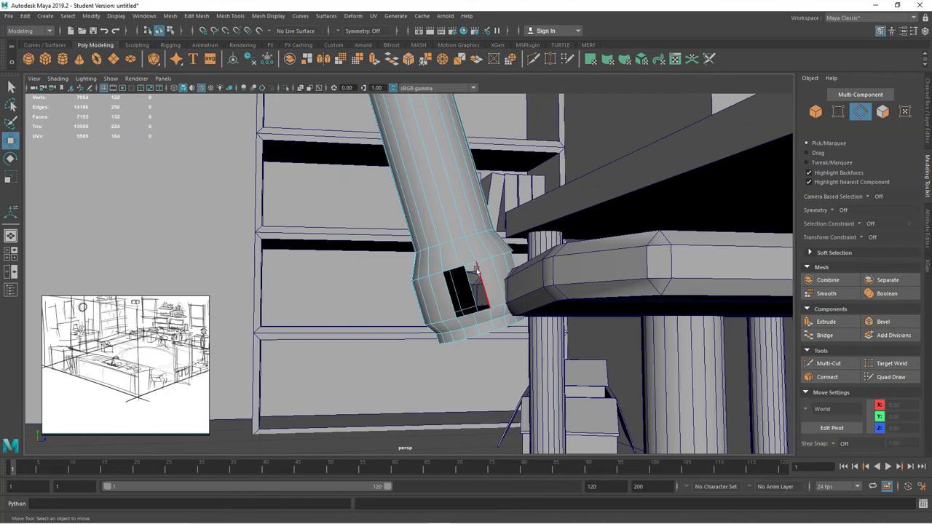
{"action": "double_click", "coordinate": [481, 275]}
{"action": "left_click", "coordinate": [193, 16]}
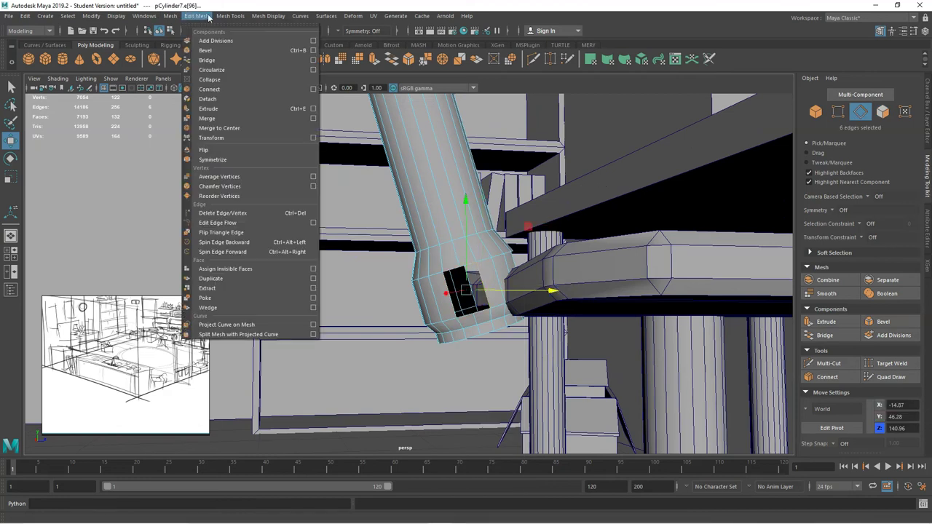
{"action": "mouse_move", "coordinate": [232, 19]}
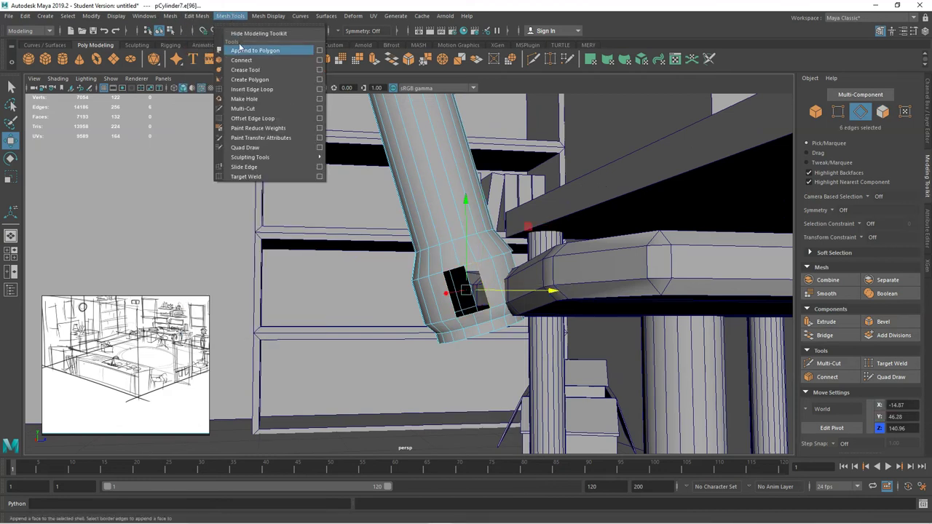
{"action": "mouse_move", "coordinate": [192, 19]}
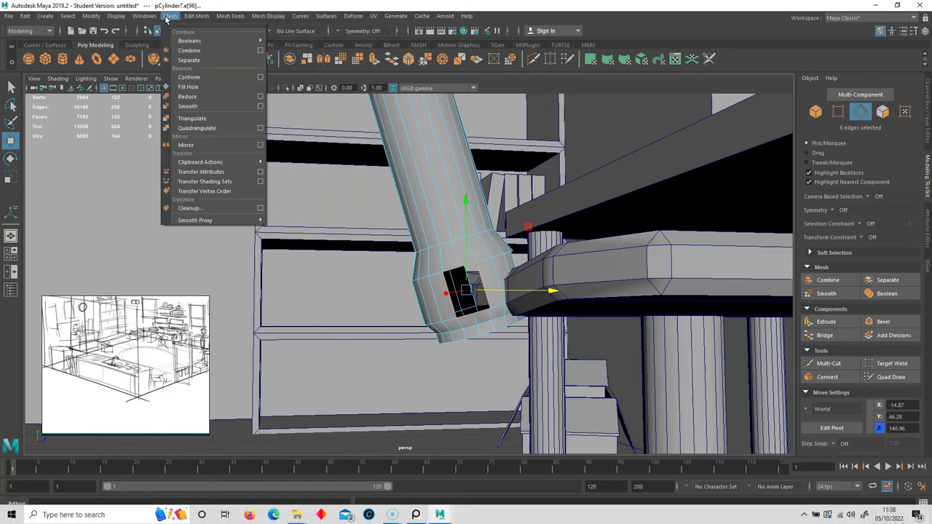
{"action": "left_click", "coordinate": [186, 87]}
{"action": "left_click_drag", "start_coordinate": [446, 268], "coordinate": [368, 251], "text": "alt"}
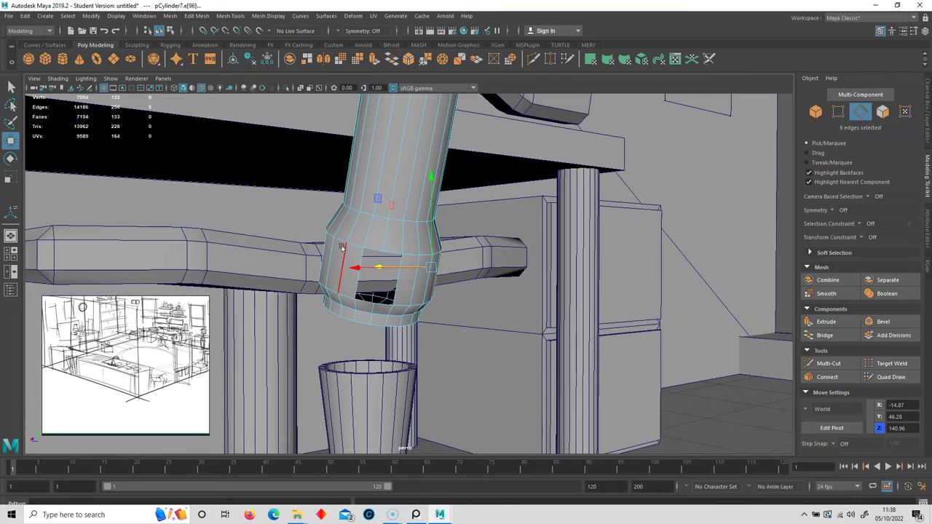
Fill the three remaining leg openings around the tilted post's collar.
{"action": "left_click", "coordinate": [170, 16]}
{"action": "left_click", "coordinate": [189, 86]}
{"action": "left_click_drag", "start_coordinate": [342, 271], "coordinate": [385, 262], "text": "alt"}
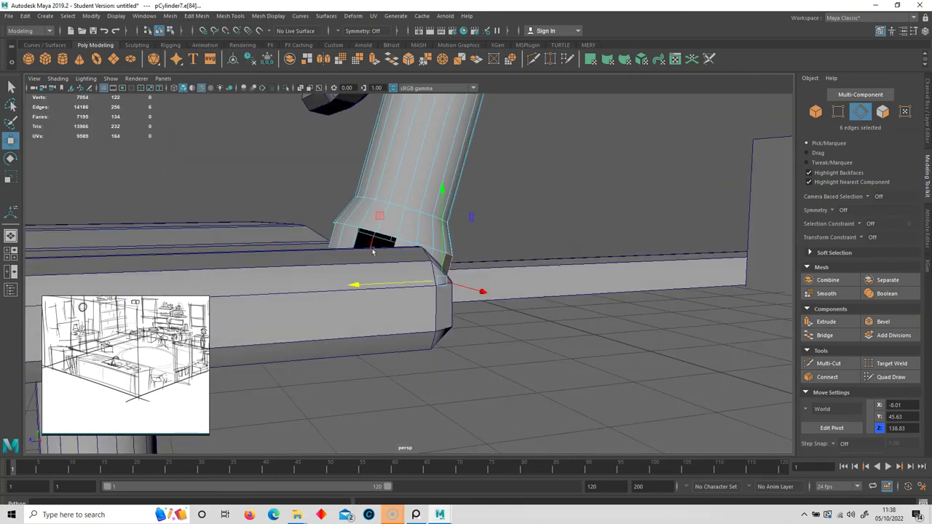
{"action": "double_click", "coordinate": [364, 228]}
{"action": "left_click", "coordinate": [170, 16]}
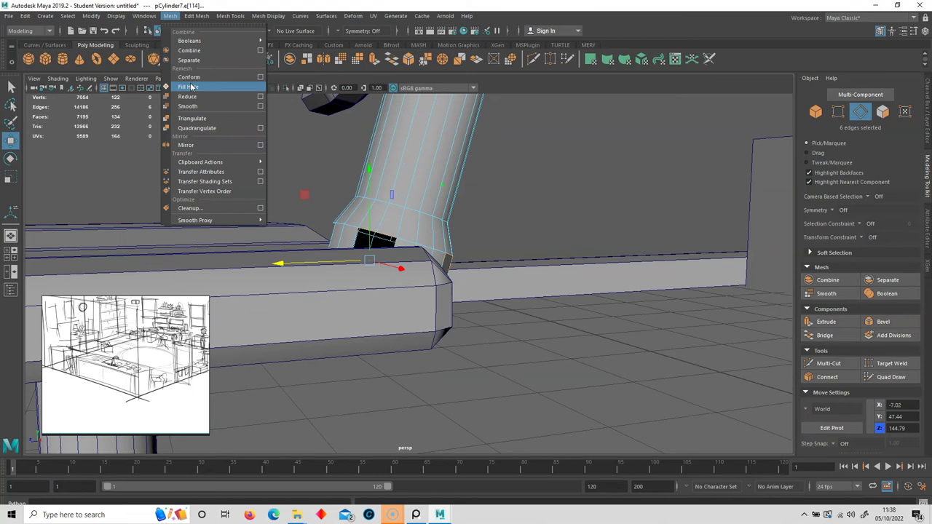
{"action": "left_click", "coordinate": [190, 87]}
{"action": "left_click_drag", "start_coordinate": [385, 230], "coordinate": [496, 230], "text": "alt"}
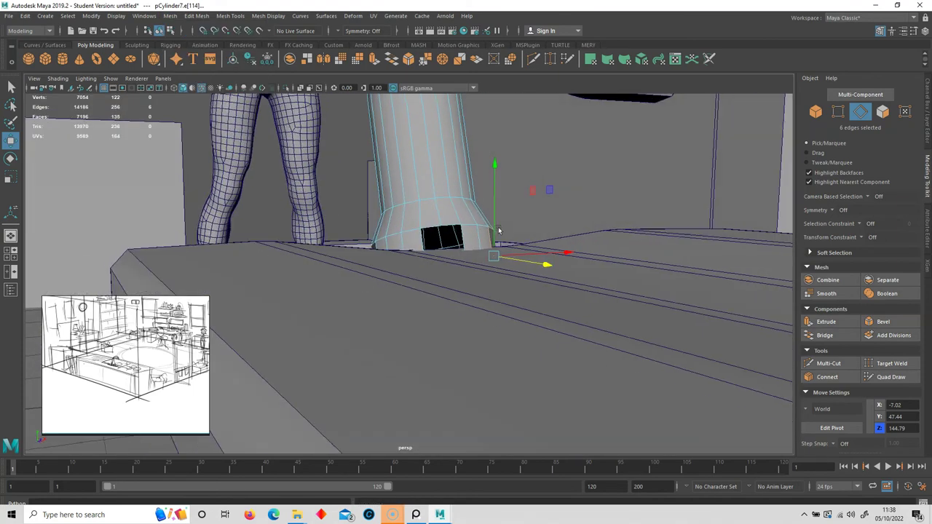
{"action": "left_click", "coordinate": [435, 227]}
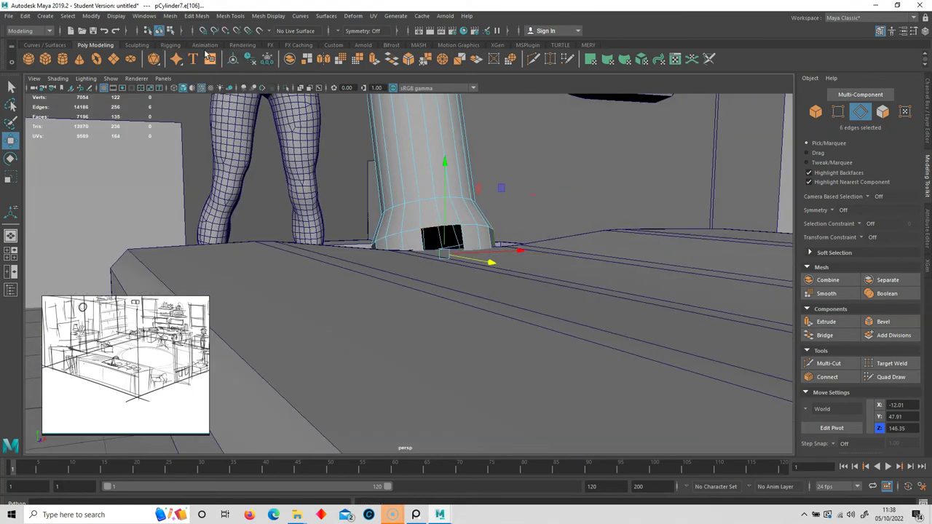
{"action": "left_click", "coordinate": [169, 16]}
{"action": "left_click", "coordinate": [188, 87]}
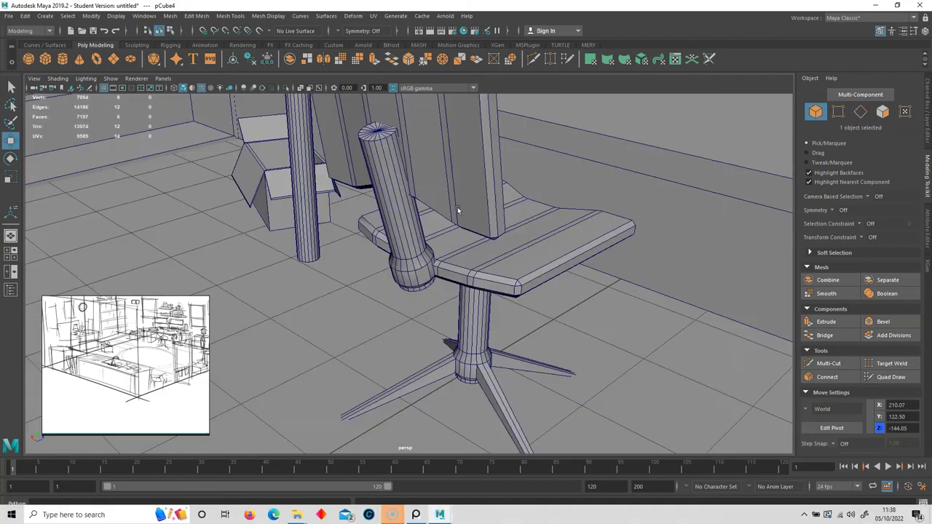
Examine the chair up close and its placement in the whole room from several angles, and clear the selection.
{"action": "left_click_drag", "start_coordinate": [459, 210], "coordinate": [470, 187], "text": "alt"}
{"action": "right_click_drag", "start_coordinate": [470, 188], "coordinate": [363, 257], "text": "alt"}
{"action": "left_click_drag", "start_coordinate": [363, 257], "coordinate": [350, 264], "text": "alt"}
{"action": "right_click_drag", "start_coordinate": [349, 263], "coordinate": [391, 322], "text": "alt"}
{"action": "left_click_drag", "start_coordinate": [390, 322], "coordinate": [474, 354], "text": "alt"}
{"action": "right_click_drag", "start_coordinate": [474, 354], "coordinate": [395, 308], "text": "alt"}
{"action": "mouse_move", "coordinate": [396, 308]}
{"action": "left_mouse_down", "text": "alt"}
{"action": "mouse_move", "coordinate": [406, 299]}
{"action": "mouse_move", "coordinate": [424, 306]}
{"action": "mouse_move", "coordinate": [391, 301]}
{"action": "left_mouse_up", "text": "alt"}
{"action": "right_click_drag", "start_coordinate": [392, 302], "coordinate": [427, 294], "text": "alt"}
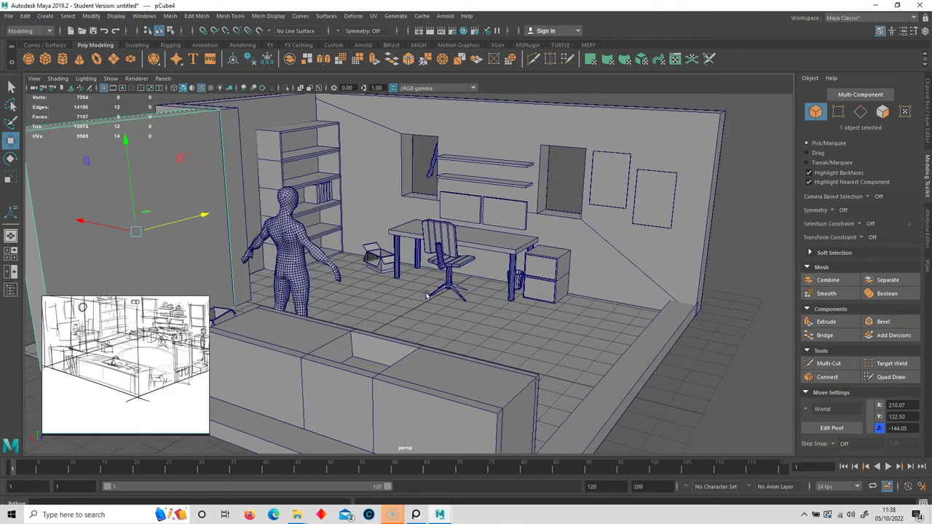
{"action": "middle_click_drag", "start_coordinate": [427, 294], "coordinate": [474, 292], "text": "alt"}
{"action": "right_click_drag", "start_coordinate": [474, 292], "coordinate": [444, 287], "text": "alt"}
{"action": "left_click_drag", "start_coordinate": [443, 286], "coordinate": [439, 286], "text": "alt"}
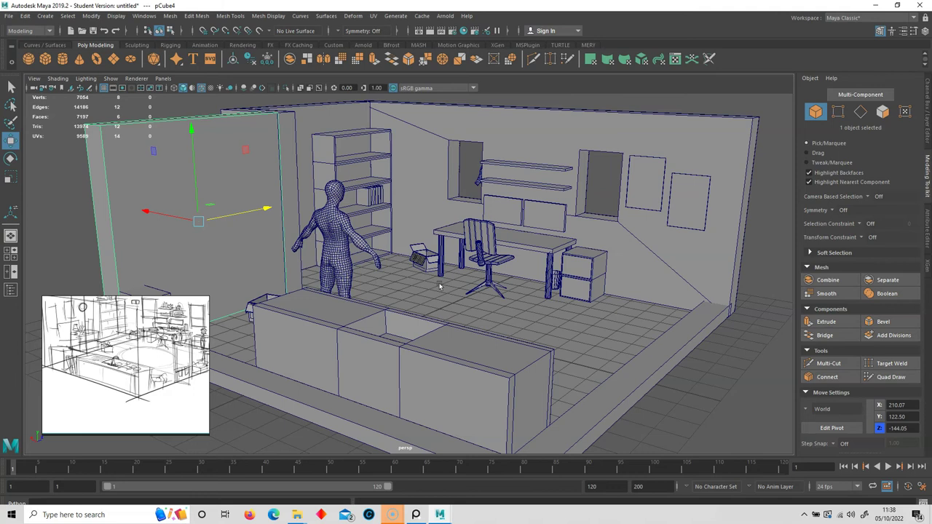
{"action": "left_click", "coordinate": [10, 177]}
{"action": "left_click", "coordinate": [10, 141]}
{"action": "left_click", "coordinate": [51, 169]}
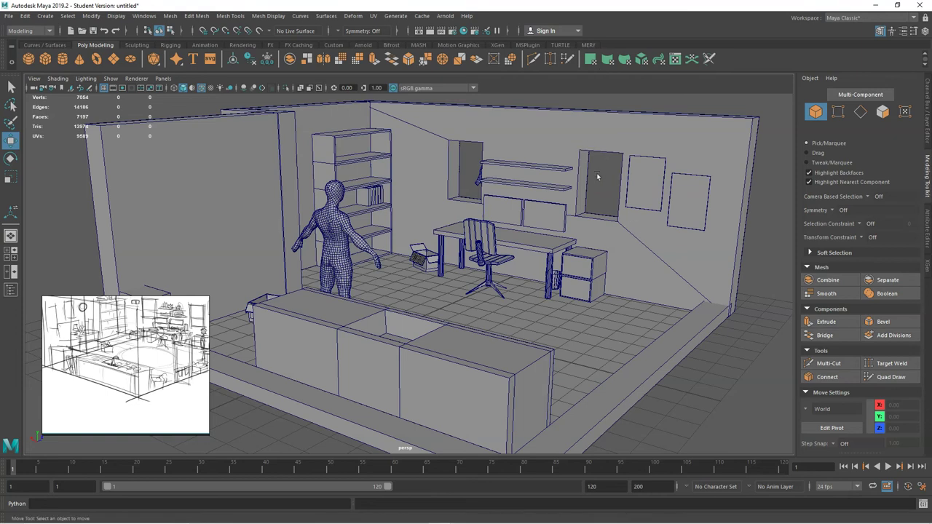
Select every object in the room scene and combine them into a single mesh.
{"action": "left_click_drag", "start_coordinate": [523, 230], "coordinate": [482, 216], "text": "alt"}
{"action": "right_click_drag", "start_coordinate": [483, 215], "coordinate": [441, 204], "text": "alt"}
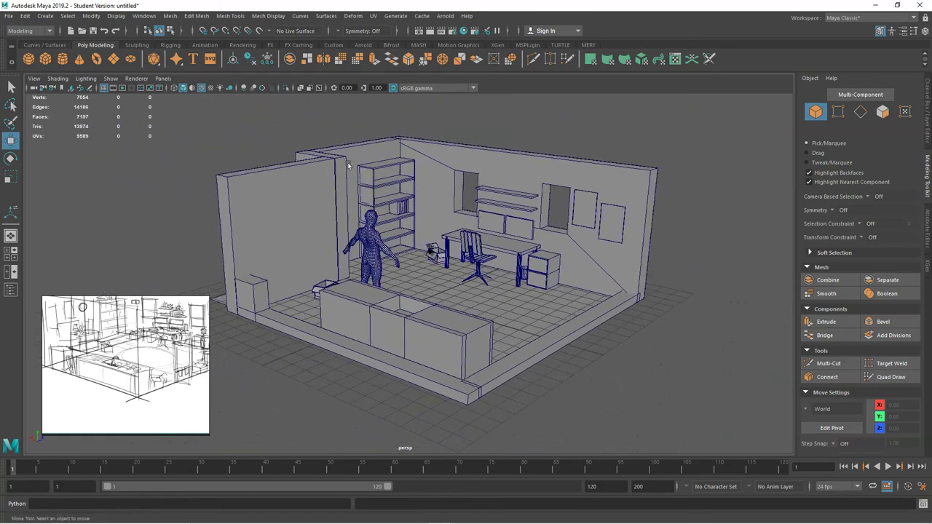
{"action": "left_click_drag", "start_coordinate": [203, 134], "coordinate": [733, 440]}
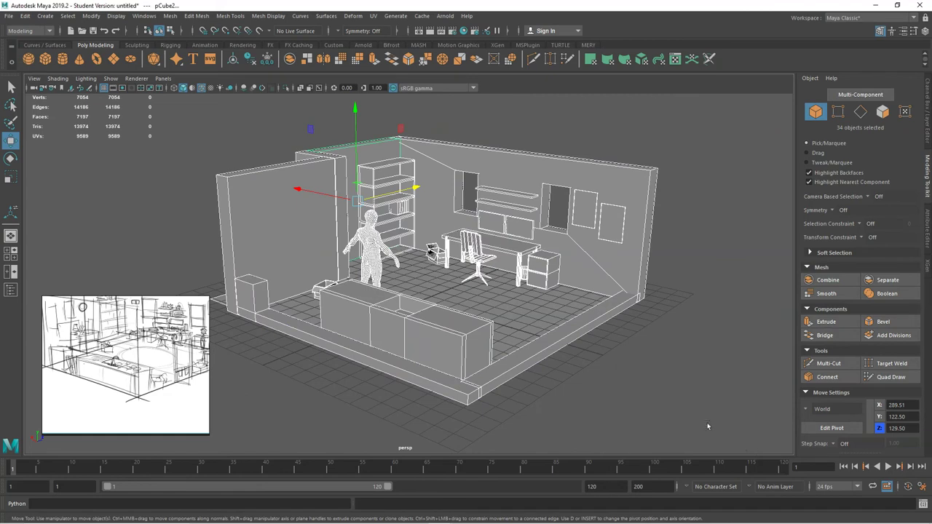
{"action": "right_click_drag", "start_coordinate": [441, 167], "coordinate": [464, 152]}
{"action": "left_click", "coordinate": [284, 123]}
{"action": "left_click_drag", "start_coordinate": [172, 104], "coordinate": [707, 410]}
{"action": "left_click", "coordinate": [170, 16]}
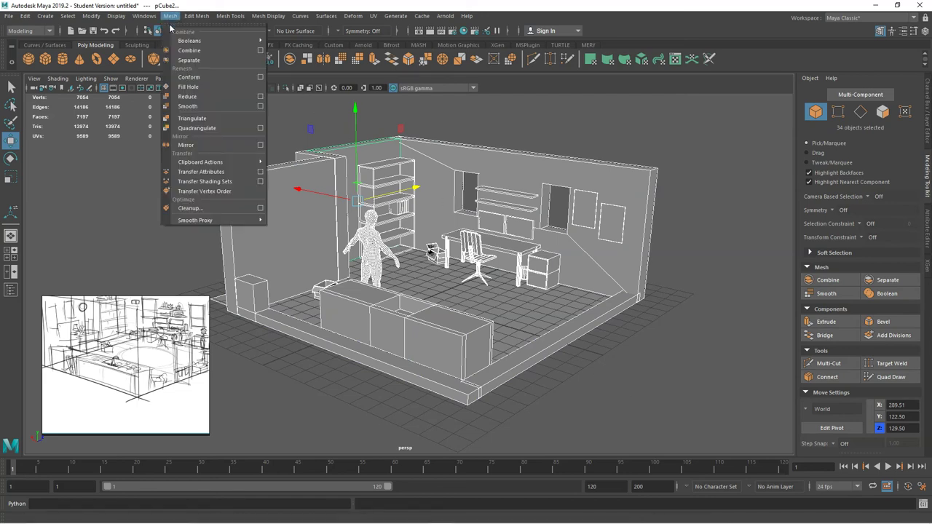
{"action": "left_click", "coordinate": [197, 52]}
{"action": "left_click", "coordinate": [192, 152]}
{"action": "left_click", "coordinate": [409, 224]}
{"action": "left_click", "coordinate": [649, 167]}
{"action": "left_click", "coordinate": [570, 180]}
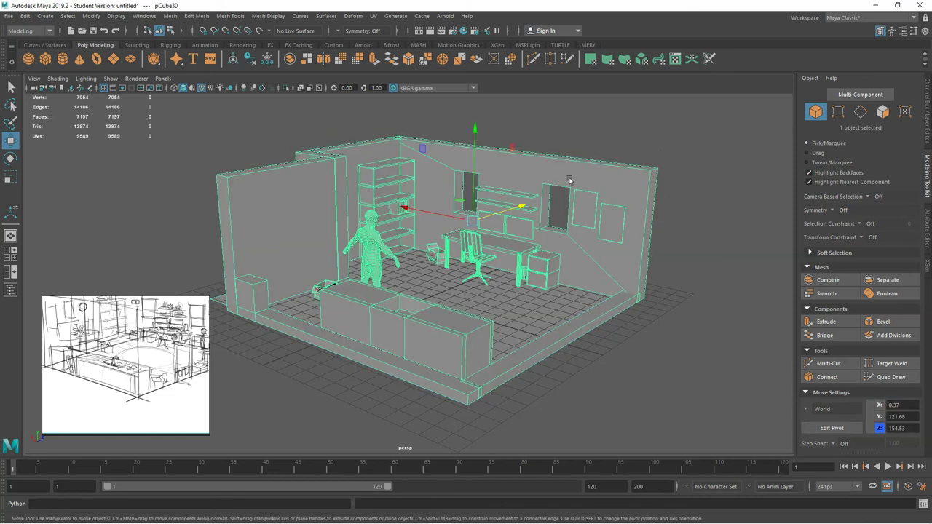
Separate the combined room mesh back into individual objects and select all of them.
{"action": "left_click", "coordinate": [169, 16]}
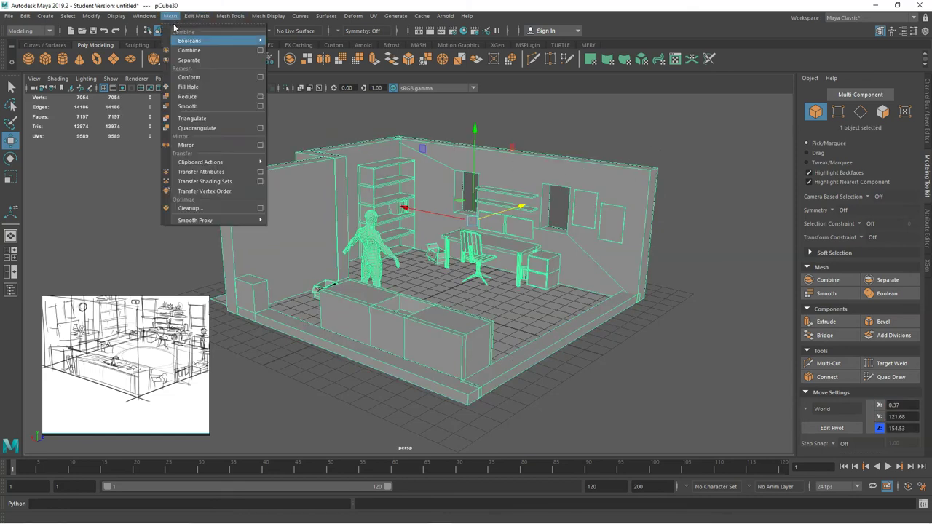
{"action": "left_click", "coordinate": [197, 59]}
{"action": "left_click", "coordinate": [428, 213]}
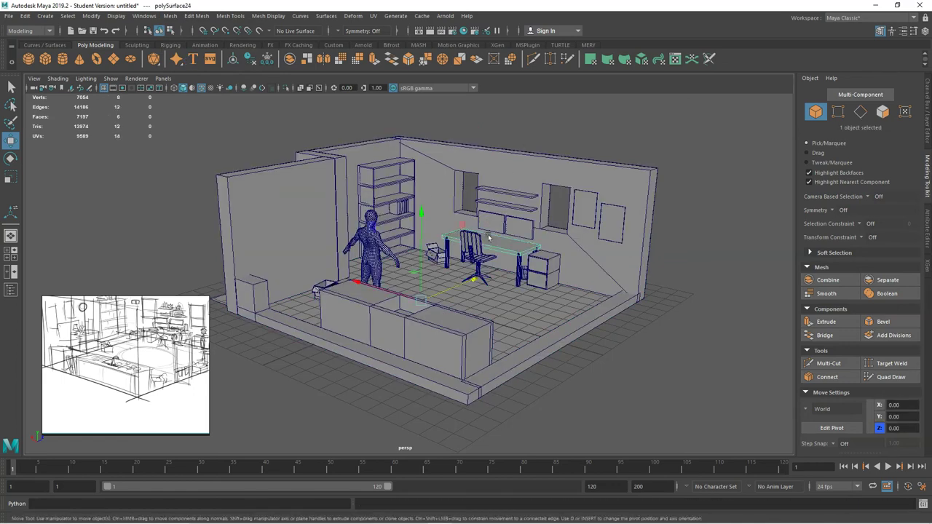
{"action": "left_click", "coordinate": [549, 137]}
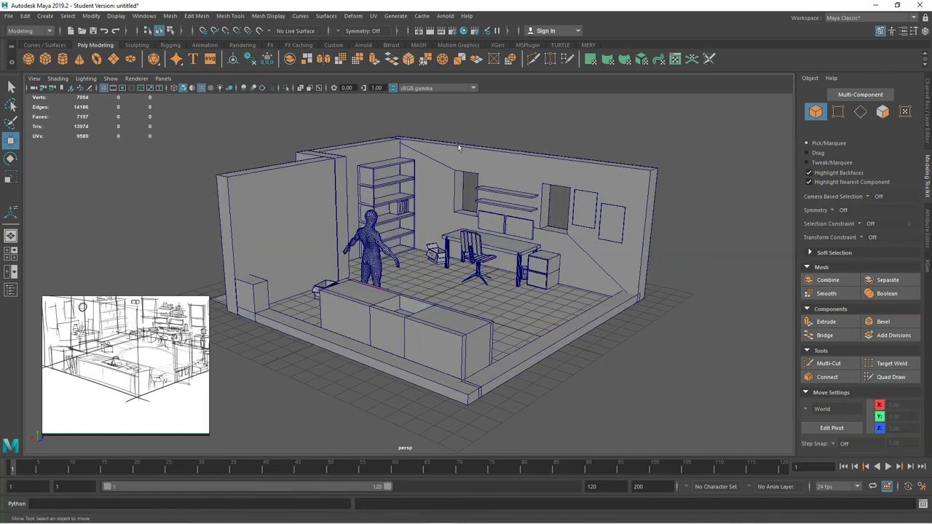
{"action": "left_click_drag", "start_coordinate": [182, 115], "coordinate": [691, 406]}
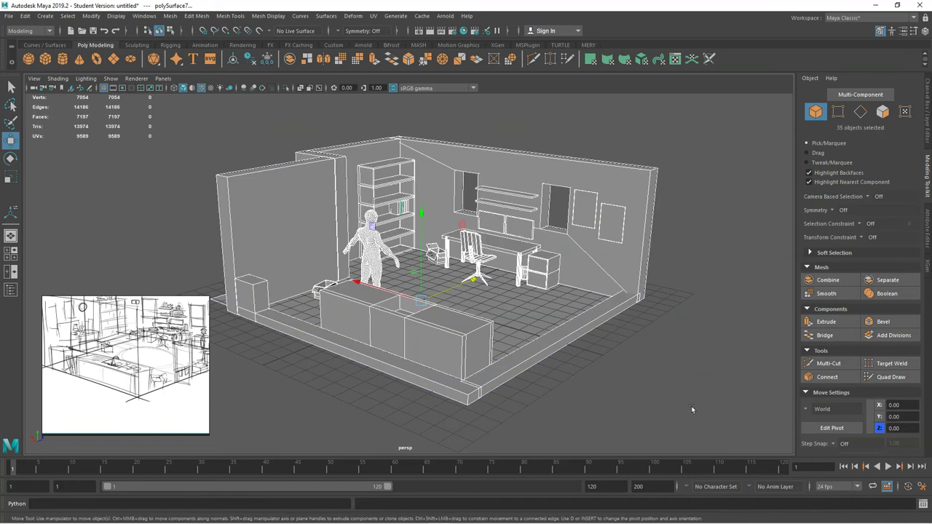
Combine all the selected room objects into a single mesh.
{"action": "left_click", "coordinate": [169, 16]}
{"action": "left_click", "coordinate": [184, 51]}
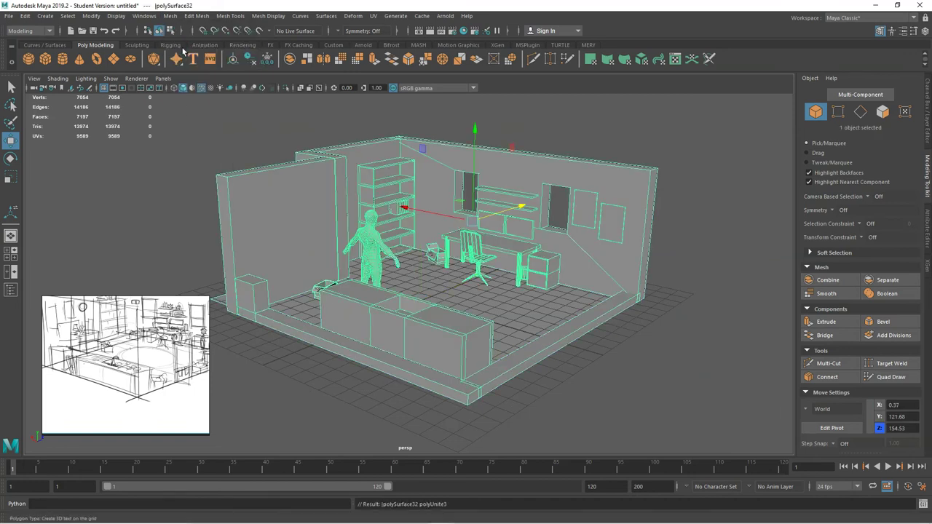
{"action": "left_click", "coordinate": [292, 126]}
{"action": "left_click", "coordinate": [366, 177]}
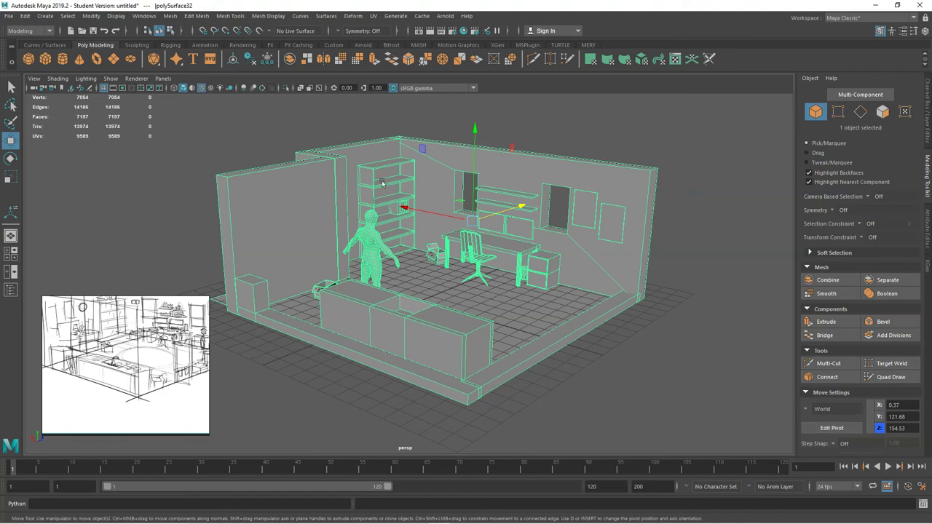
{"action": "right_click", "coordinate": [382, 184]}
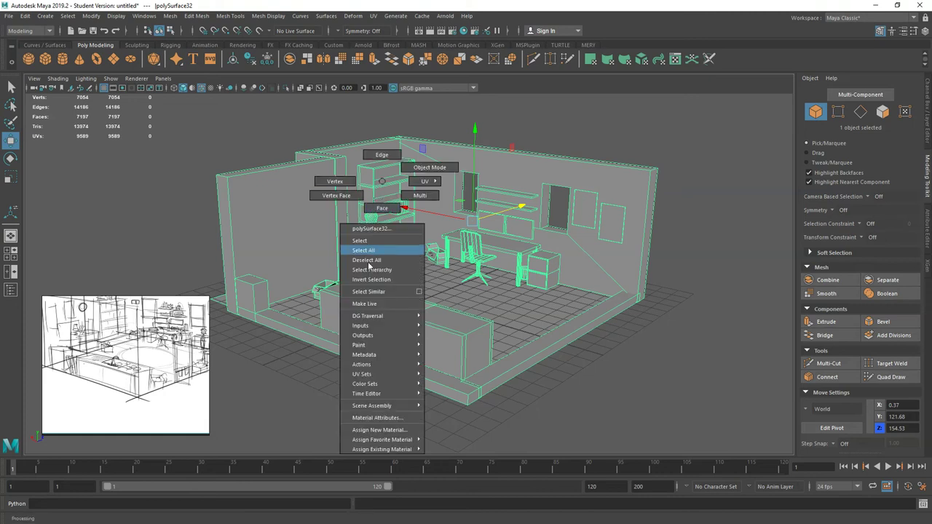
{"action": "left_click", "coordinate": [386, 431]}
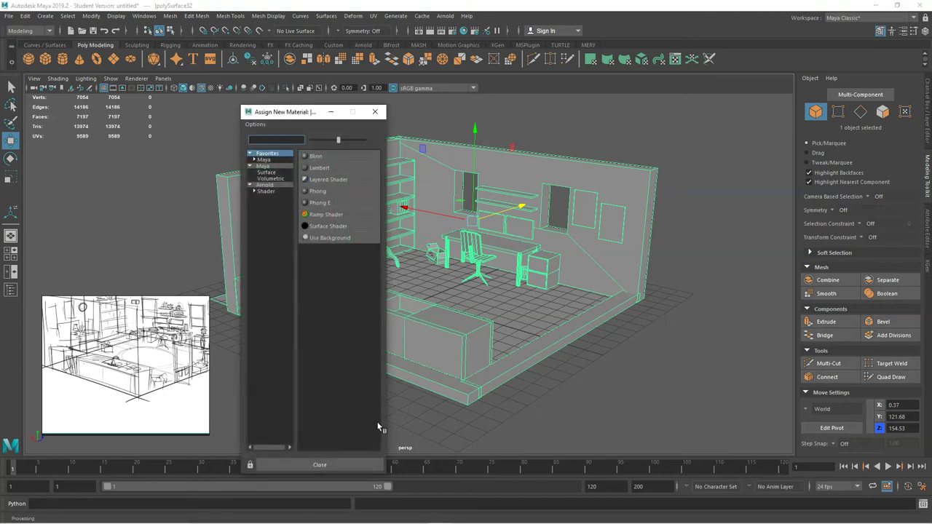
{"action": "left_click", "coordinate": [264, 186]}
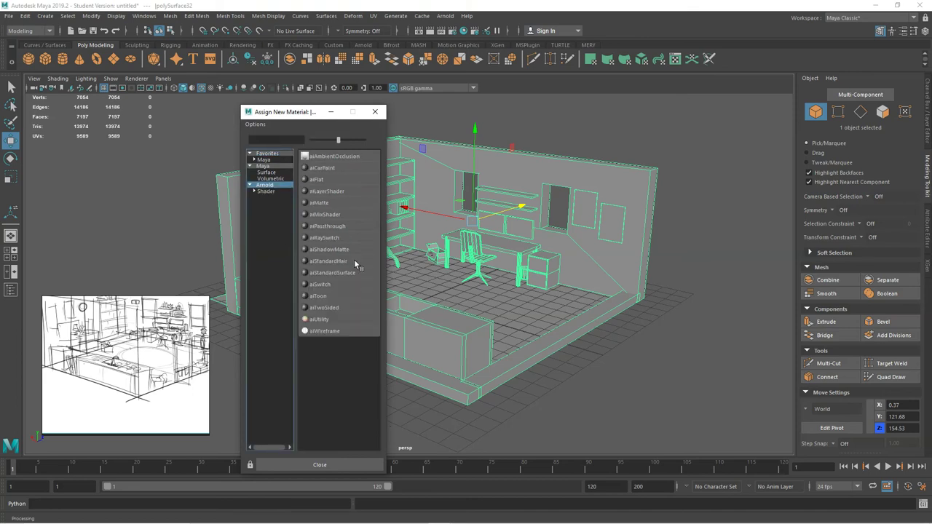
{"action": "left_click", "coordinate": [318, 302]}
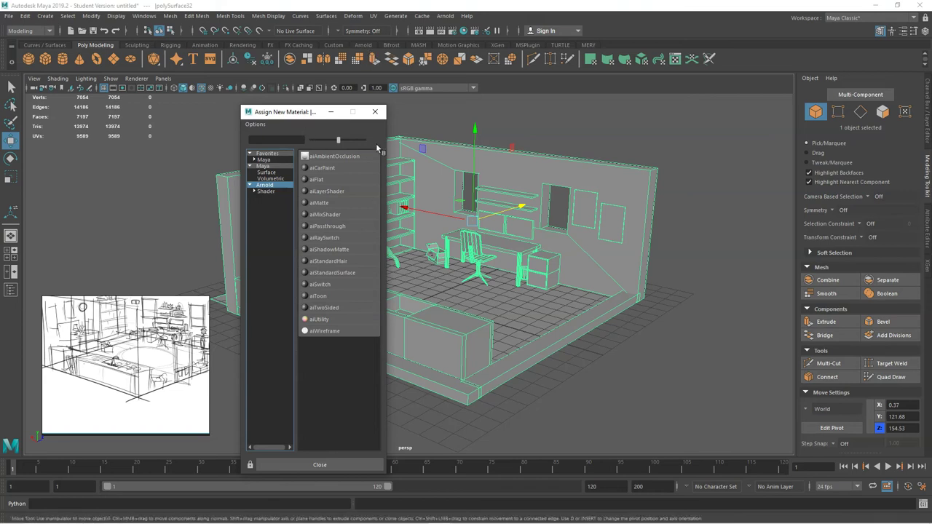
Assign a new Arnold aiToon material to the combined room mesh.
{"action": "right_click", "coordinate": [439, 184]}
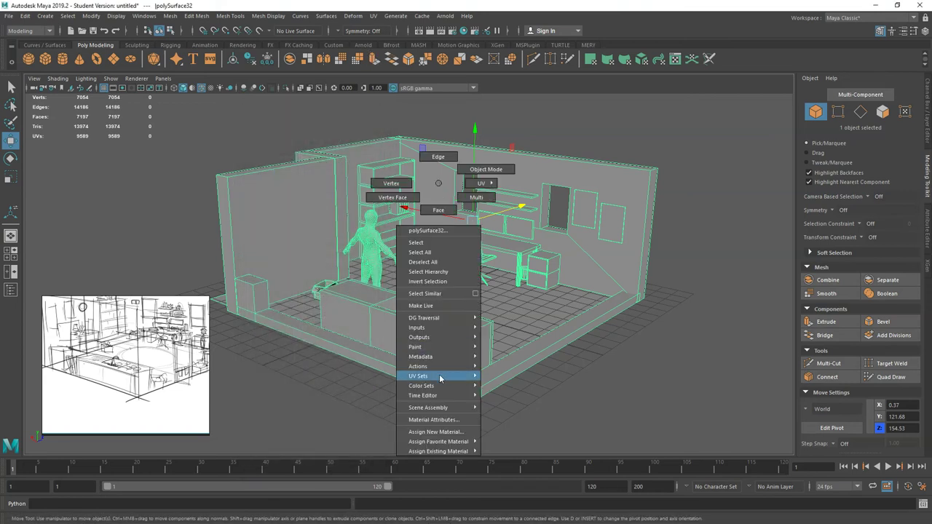
{"action": "left_click", "coordinate": [436, 432]}
{"action": "left_click", "coordinate": [264, 185]}
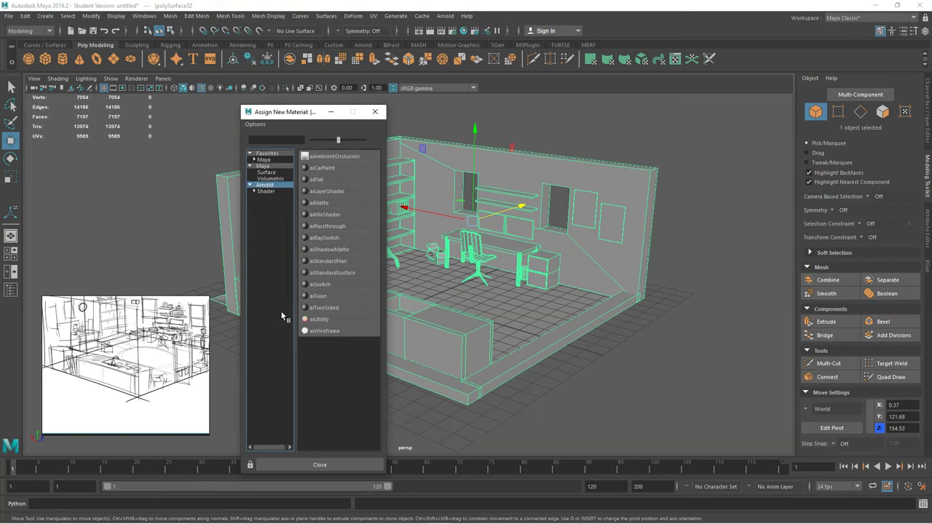
{"action": "left_click", "coordinate": [318, 296]}
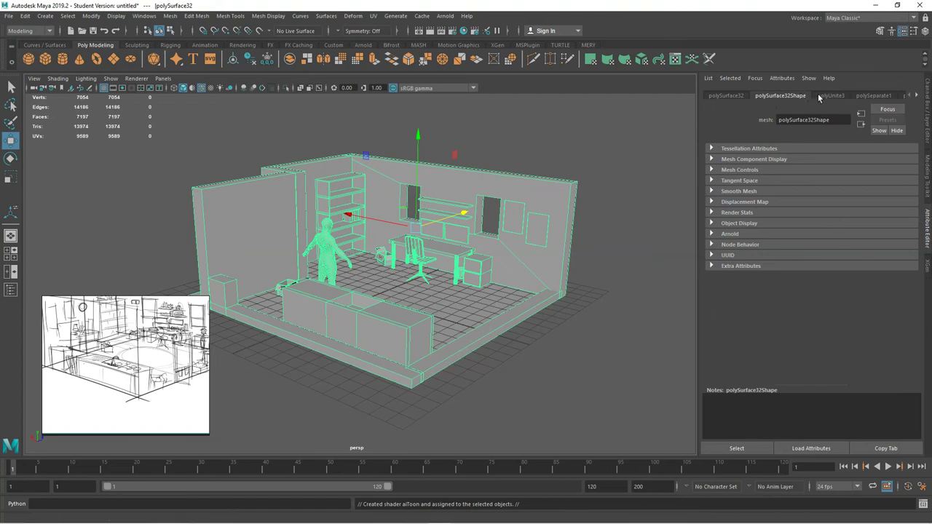
Look through the combined mesh's long list of history nodes for the toon material's attributes.
{"action": "left_click", "coordinate": [917, 95]}
{"action": "left_click", "coordinate": [916, 96]}
{"action": "left_click", "coordinate": [916, 95]}
{"action": "left_click", "coordinate": [916, 96]}
{"action": "left_click", "coordinate": [916, 96]}
{"action": "left_click", "coordinate": [917, 95]}
{"action": "left_click", "coordinate": [916, 96]}
{"action": "left_click", "coordinate": [916, 95]}
{"action": "left_click", "coordinate": [916, 95]}
{"action": "left_click", "coordinate": [916, 95]}
{"action": "left_click", "coordinate": [917, 96]}
{"action": "left_click", "coordinate": [916, 95]}
{"action": "left_click", "coordinate": [917, 95]}
{"action": "left_click", "coordinate": [916, 95]}
{"action": "left_click", "coordinate": [916, 96]}
{"action": "left_click", "coordinate": [916, 96]}
{"action": "left_click", "coordinate": [916, 95]}
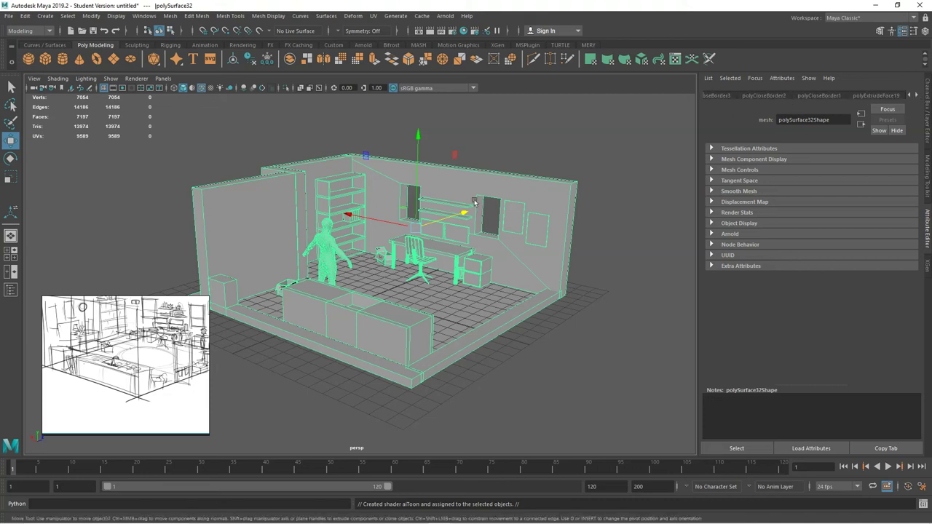
View the material attributes of the room mesh, and reselect the mesh.
{"action": "right_click", "coordinate": [384, 195]}
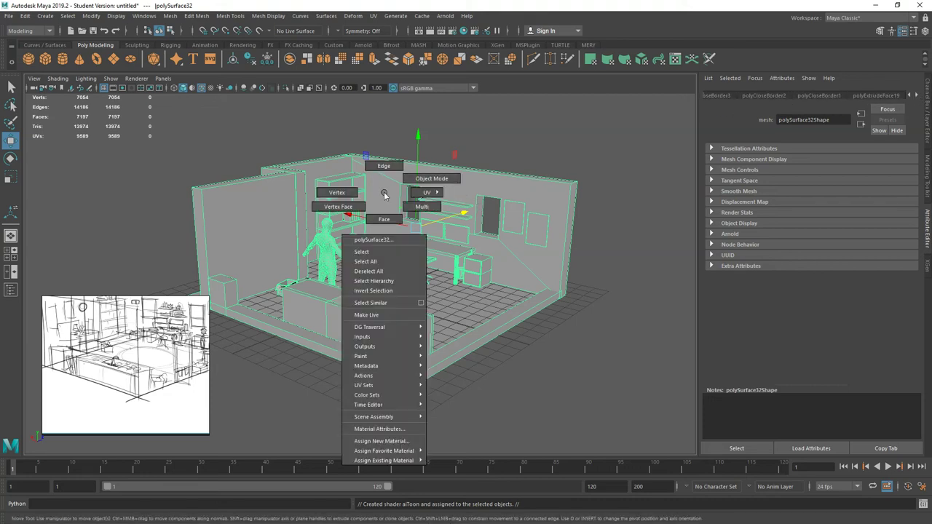
{"action": "left_click", "coordinate": [385, 430]}
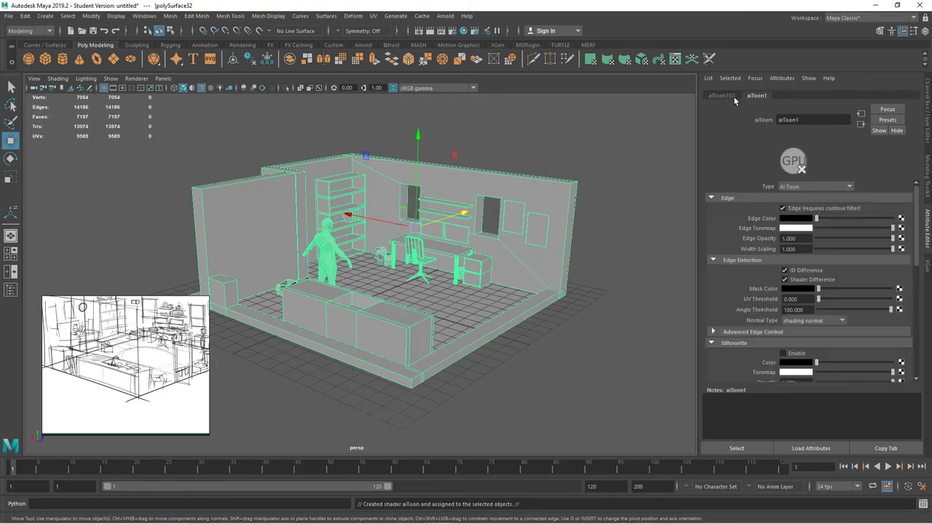
{"action": "left_click", "coordinate": [599, 194]}
{"action": "left_click", "coordinate": [470, 200]}
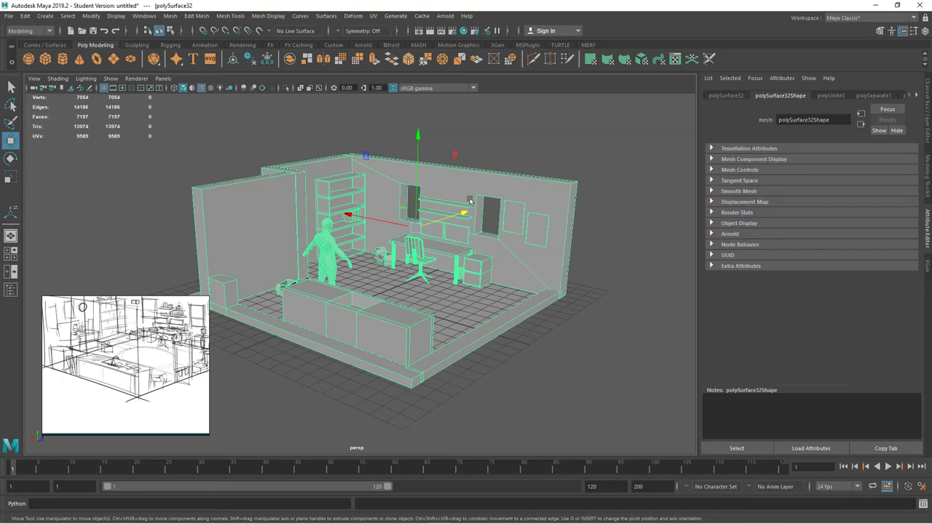
Delete the room mesh's construction history and show the aiToon1 material's attributes.
{"action": "left_click", "coordinate": [25, 16]}
{"action": "mouse_move", "coordinate": [65, 131]}
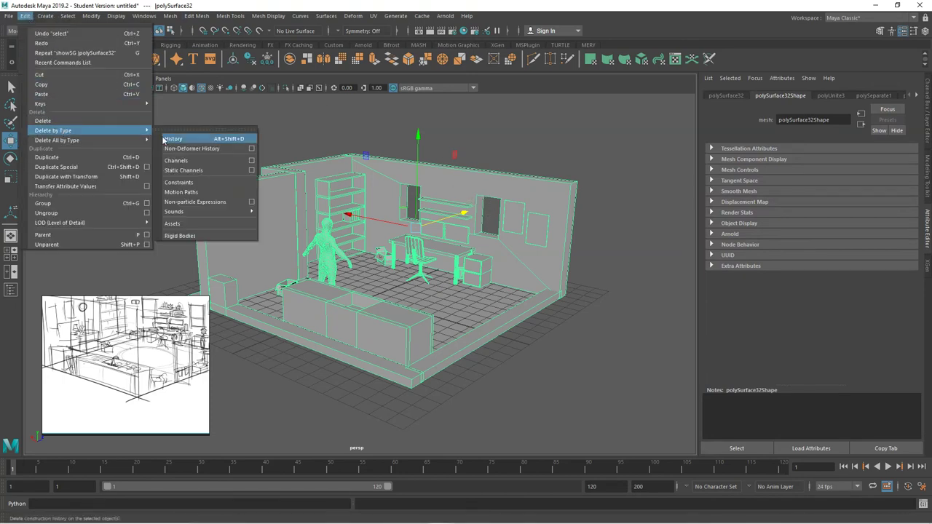
{"action": "left_click", "coordinate": [186, 138]}
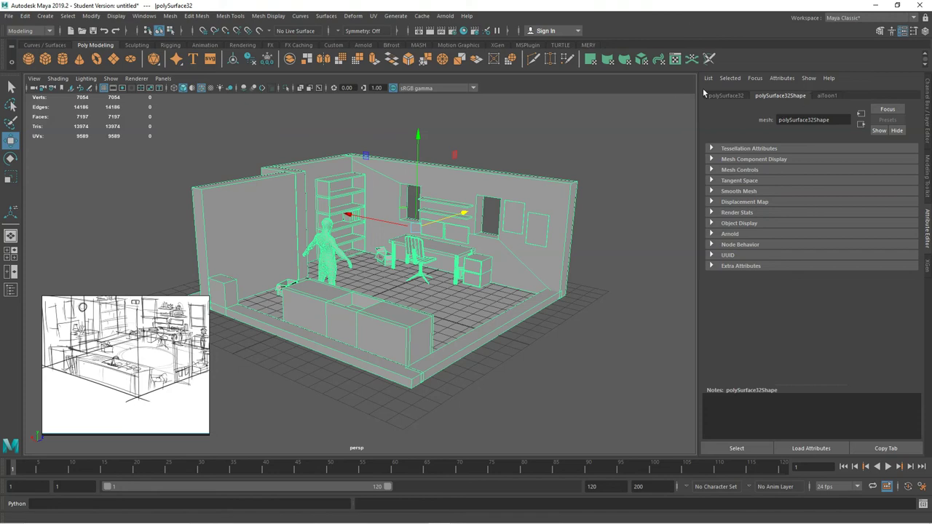
{"action": "left_click", "coordinate": [828, 96]}
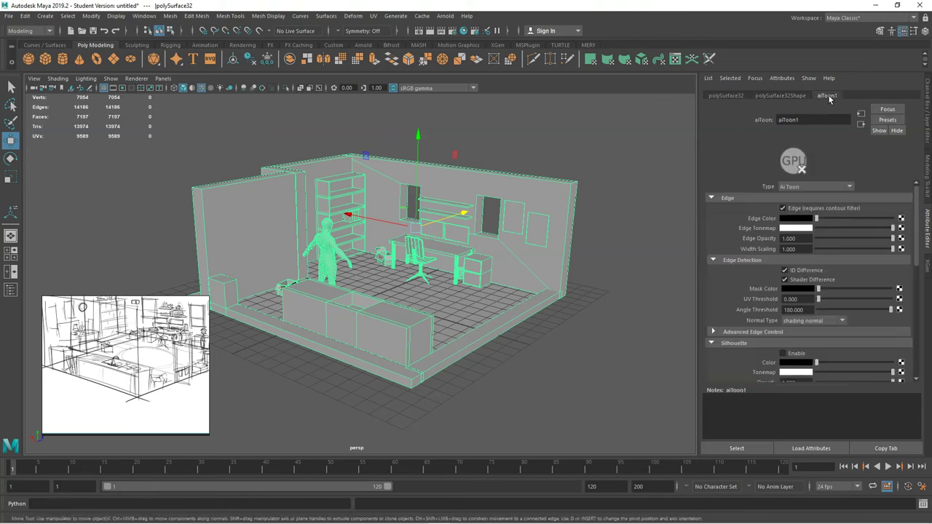
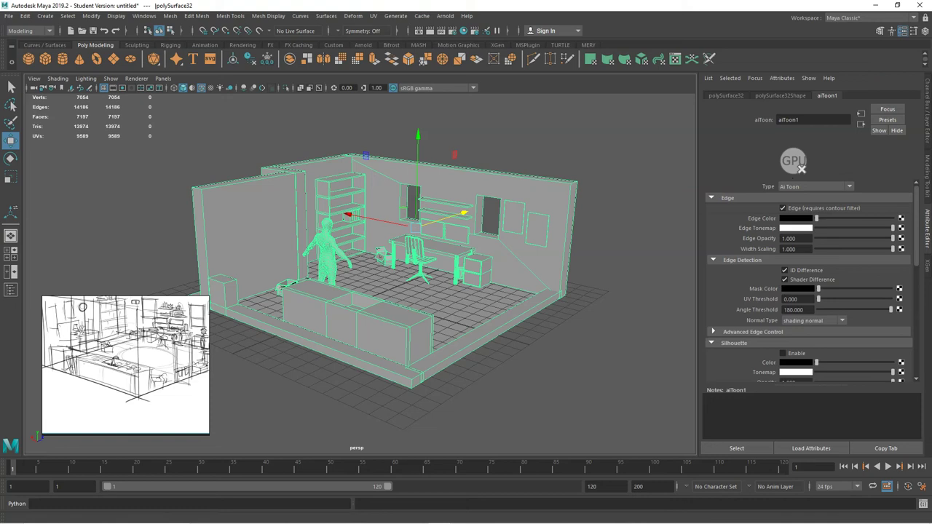
Restore the Maya window from full screen and resize it so the whole interface fits the screen.
{"action": "left_click", "coordinate": [445, 16]}
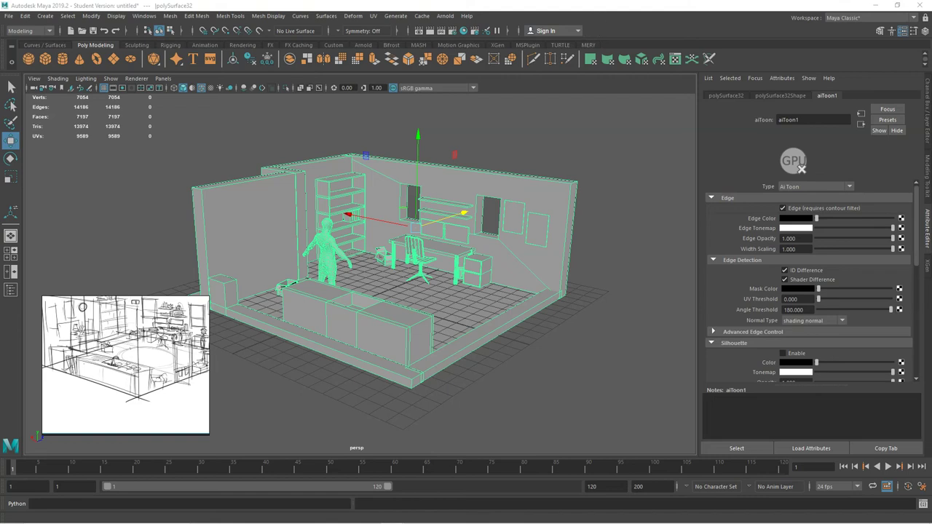
{"action": "double_click", "coordinate": [611, 7]}
{"action": "left_click_drag", "start_coordinate": [317, 9], "coordinate": [351, 16]}
{"action": "left_click_drag", "start_coordinate": [630, 168], "coordinate": [931, 168]}
Preview the room in the Arnold RenderView, stop the render and close the preview window.
{"action": "left_click", "coordinate": [456, 35]}
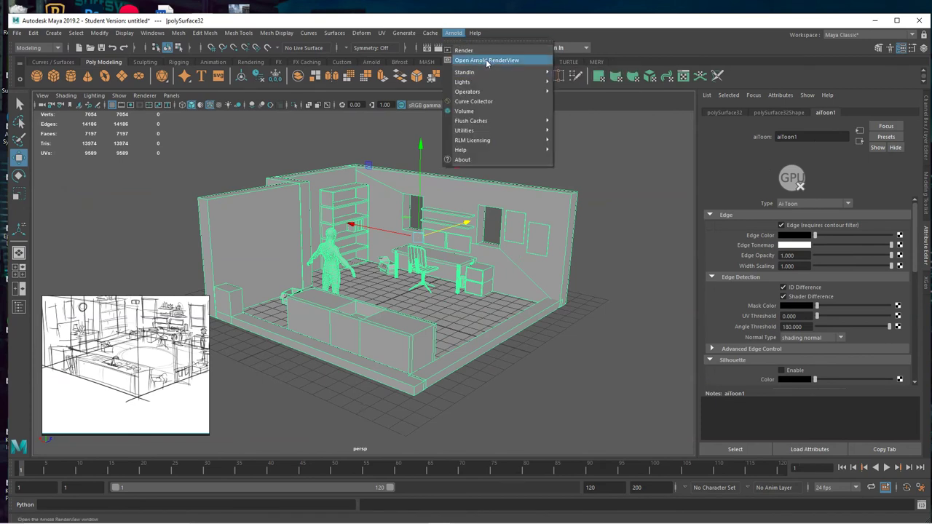
{"action": "left_click", "coordinate": [481, 60]}
{"action": "left_click", "coordinate": [667, 137]}
{"action": "left_click_drag", "start_coordinate": [446, 121], "coordinate": [571, 115]}
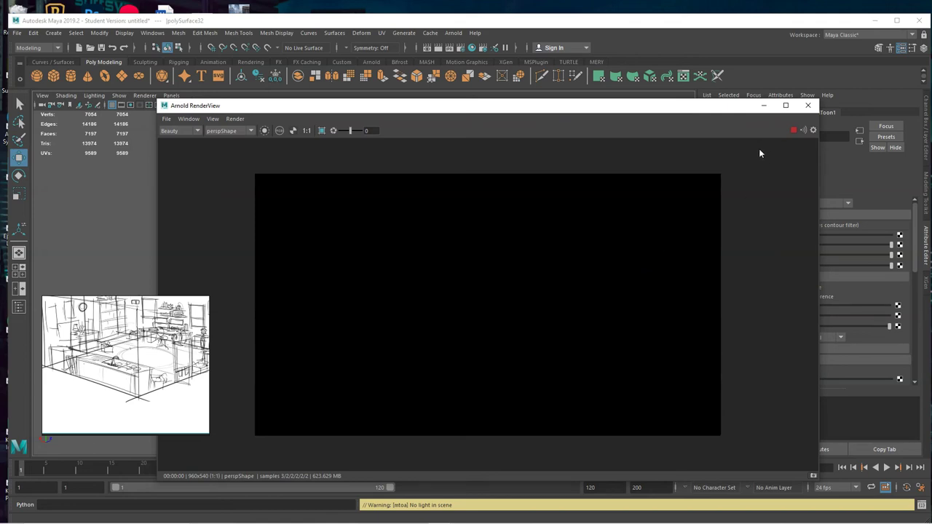
{"action": "left_click", "coordinate": [794, 131]}
{"action": "left_click_drag", "start_coordinate": [670, 111], "coordinate": [655, 114]}
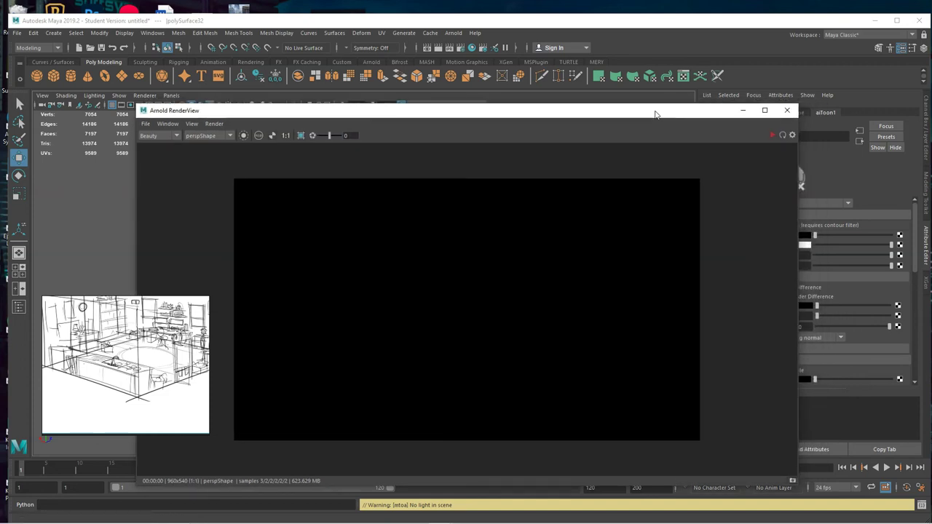
{"action": "left_click", "coordinate": [788, 112]}
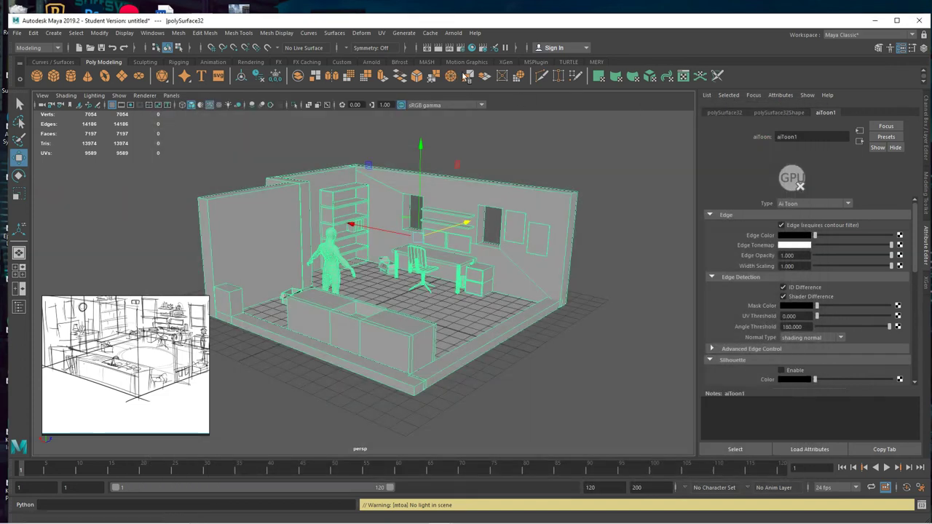
Add an Arnold Skydome Light to the scene and dismiss the mail notification.
{"action": "left_click", "coordinate": [453, 33]}
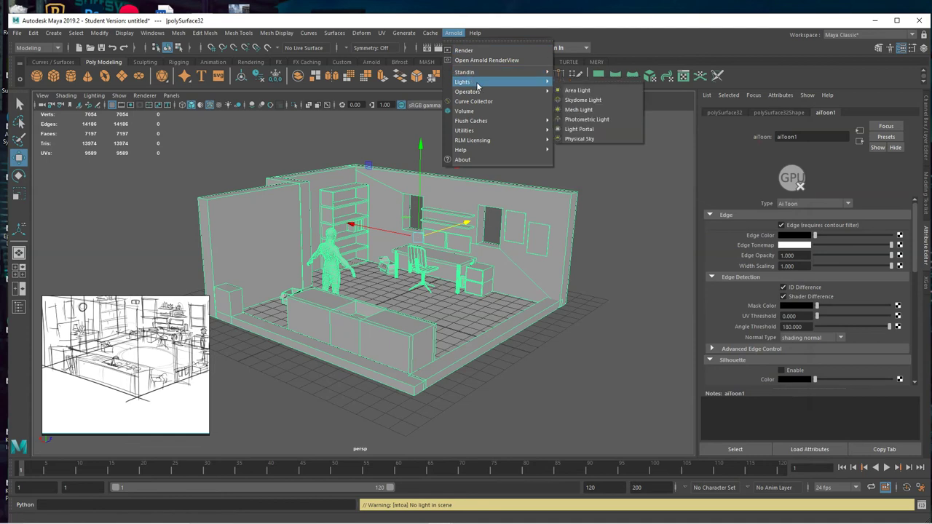
{"action": "mouse_move", "coordinate": [550, 83]}
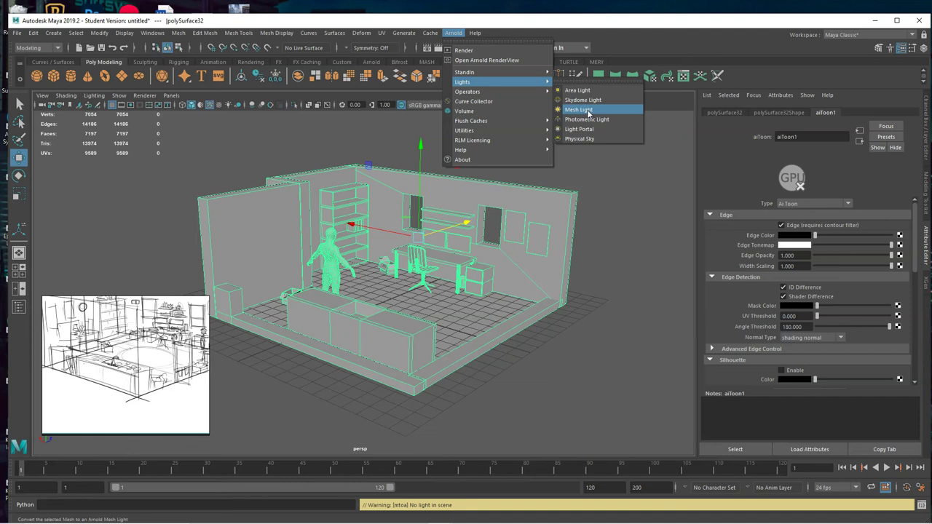
{"action": "left_click", "coordinate": [583, 100]}
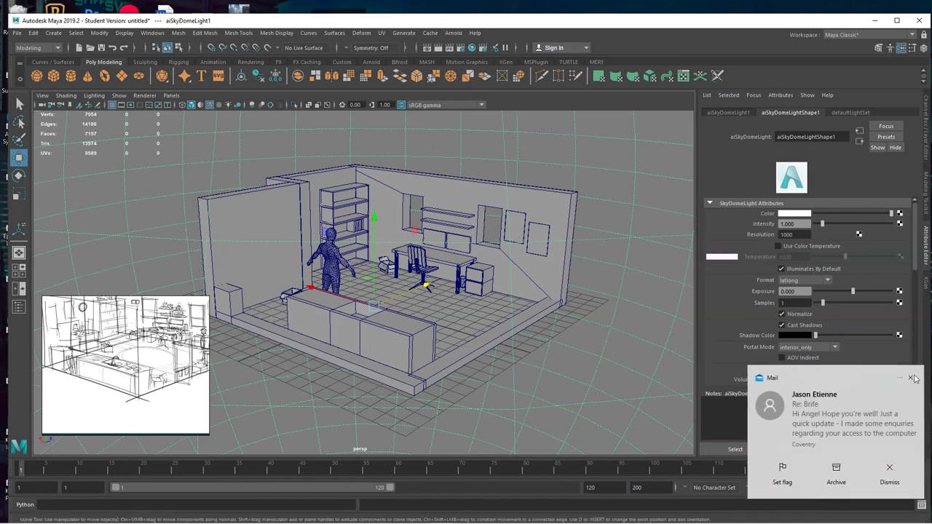
{"action": "left_click", "coordinate": [912, 378]}
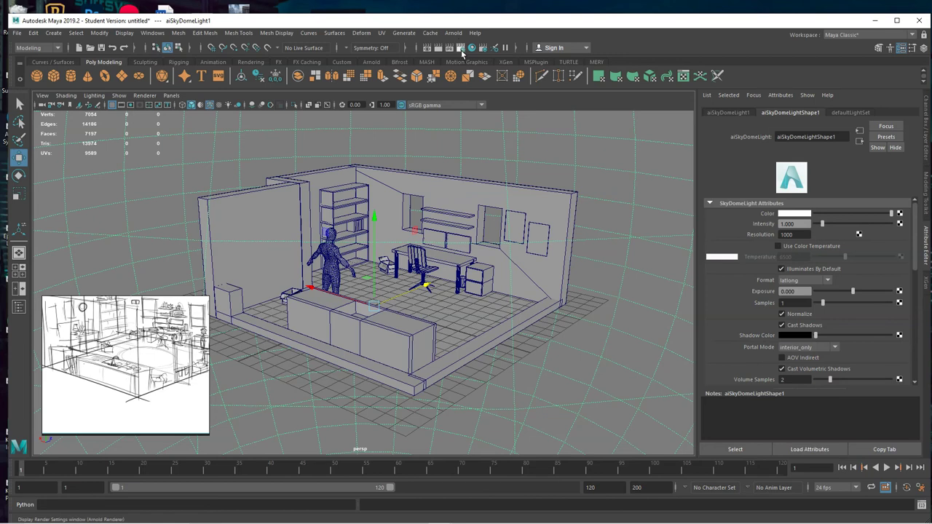
Choose Arnold Renderer in the render settings and set the output image format to jpeg.
{"action": "left_click", "coordinate": [461, 50]}
{"action": "left_click_drag", "start_coordinate": [485, 120], "coordinate": [538, 106]}
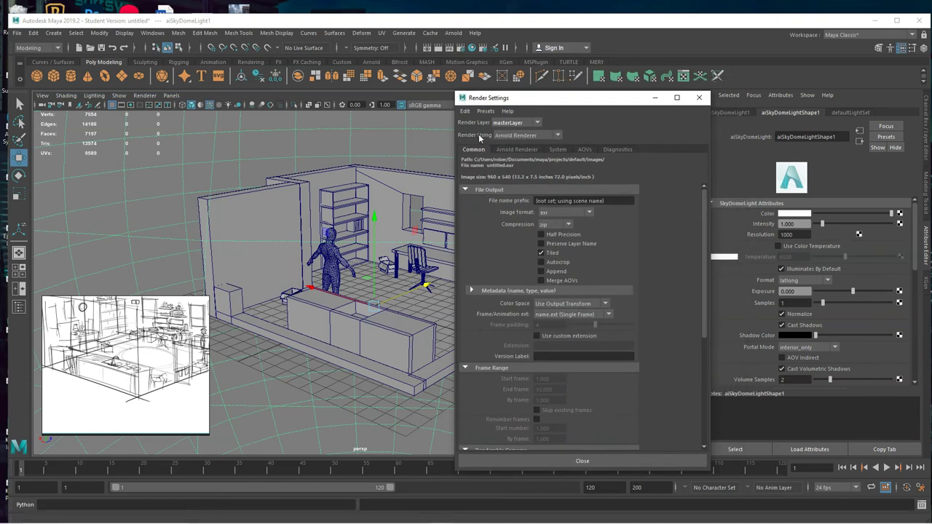
{"action": "left_click", "coordinate": [558, 135]}
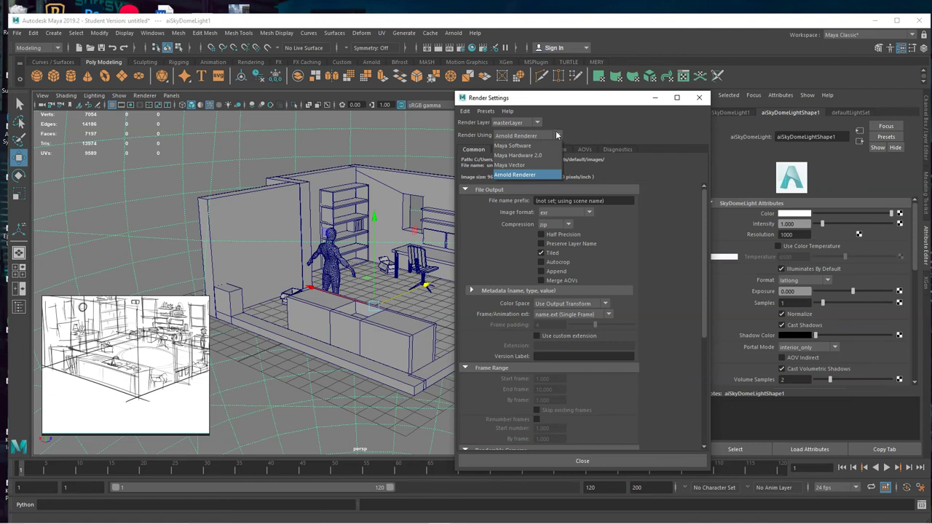
{"action": "left_click", "coordinate": [537, 175]}
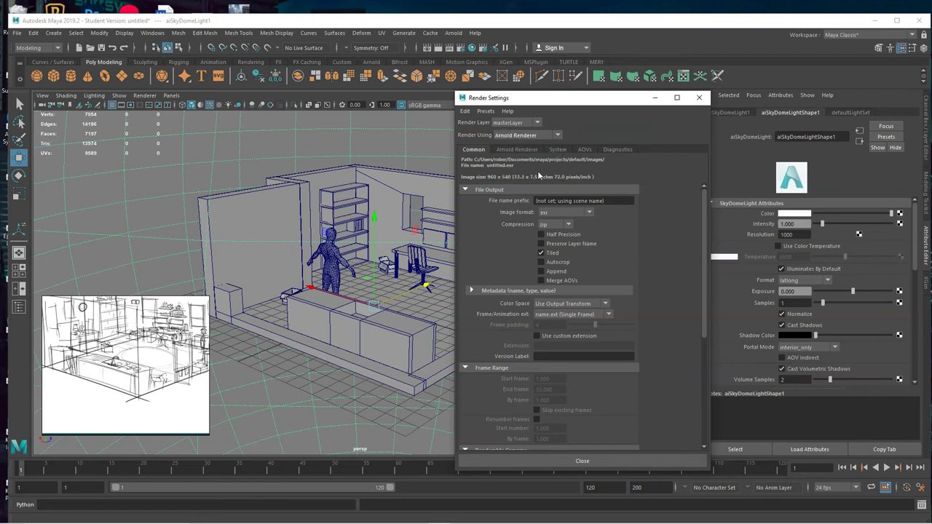
{"action": "left_click", "coordinate": [545, 214]}
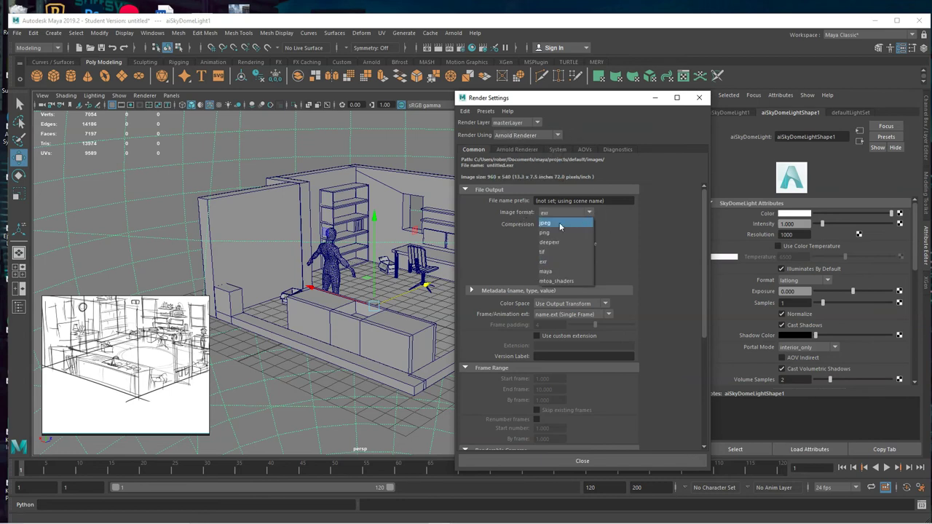
{"action": "left_click", "coordinate": [560, 225]}
{"action": "left_click", "coordinate": [588, 213]}
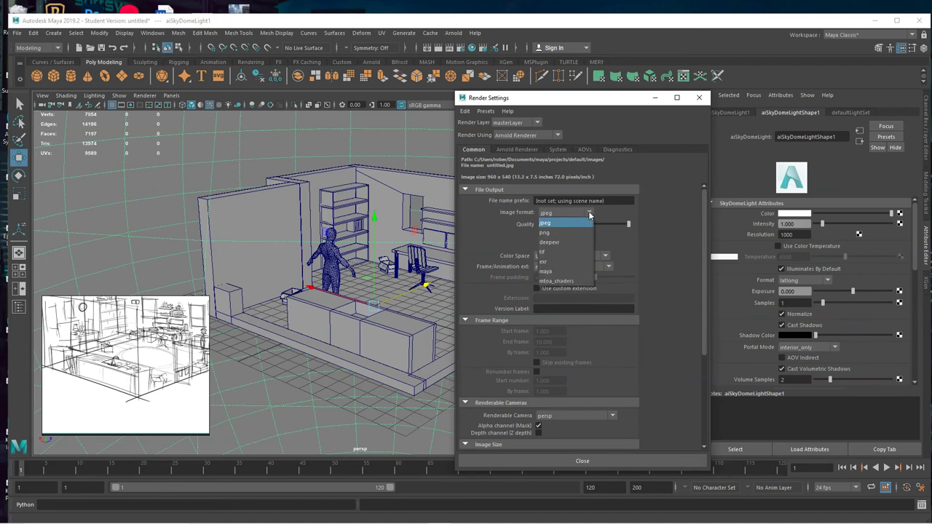
{"action": "left_click", "coordinate": [560, 224]}
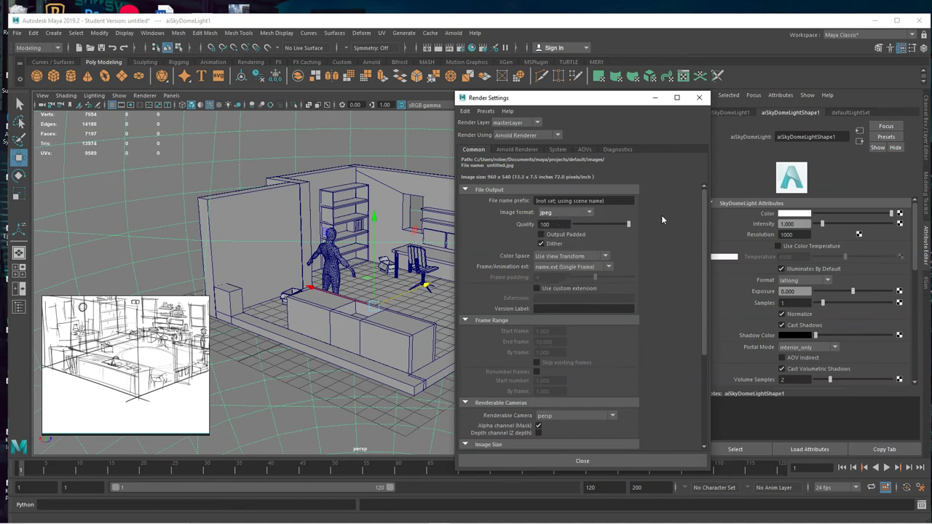
Review the image size and Arnold sampling options in the render settings, and close them.
{"action": "left_click_drag", "start_coordinate": [705, 204], "coordinate": [704, 312]}
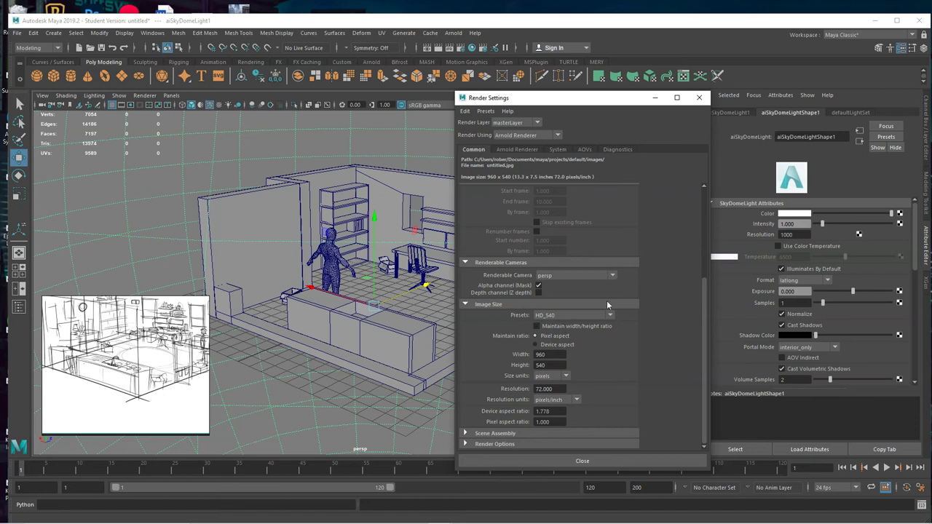
{"action": "left_click", "coordinate": [519, 149]}
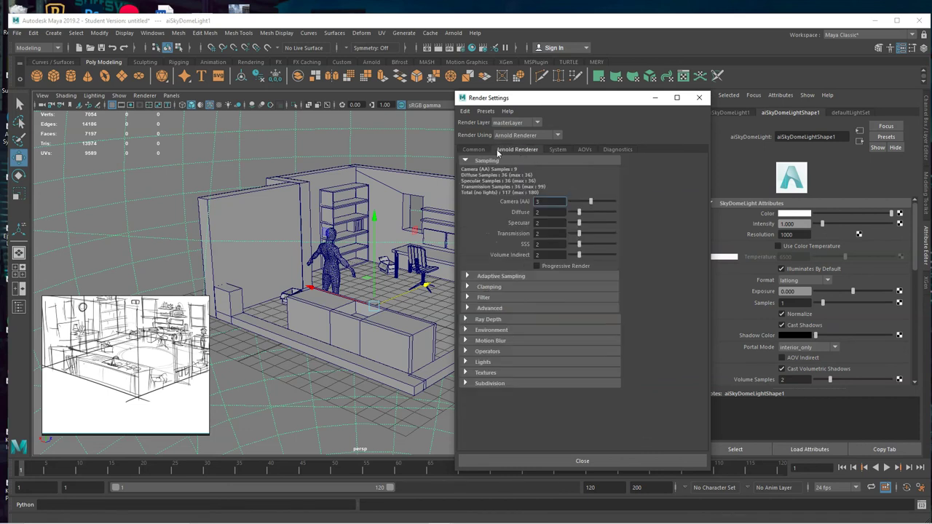
{"action": "left_click_drag", "start_coordinate": [576, 98], "coordinate": [372, 129]}
{"action": "left_click", "coordinate": [496, 129]}
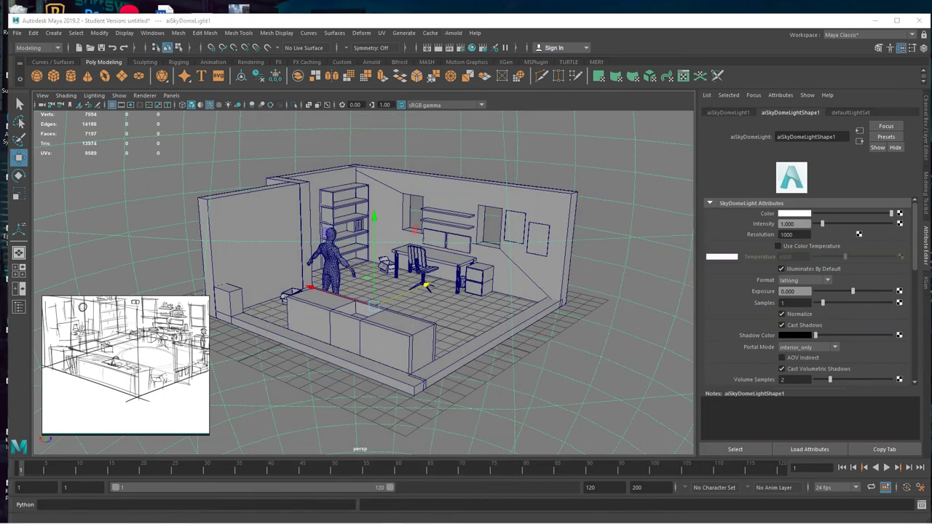
Render the skydome-lit room live in the Arnold RenderView and shrink the render window to sit beside the model.
{"action": "left_click", "coordinate": [453, 33]}
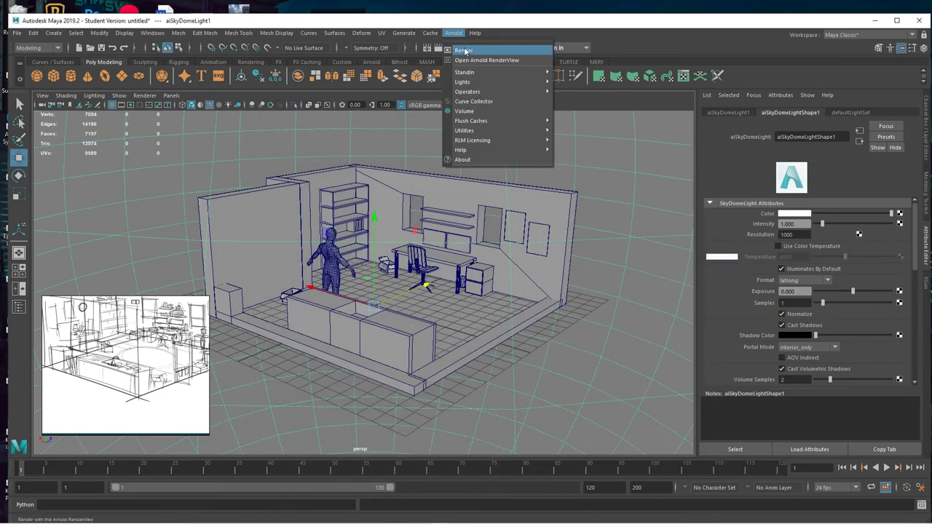
{"action": "left_click", "coordinate": [498, 61]}
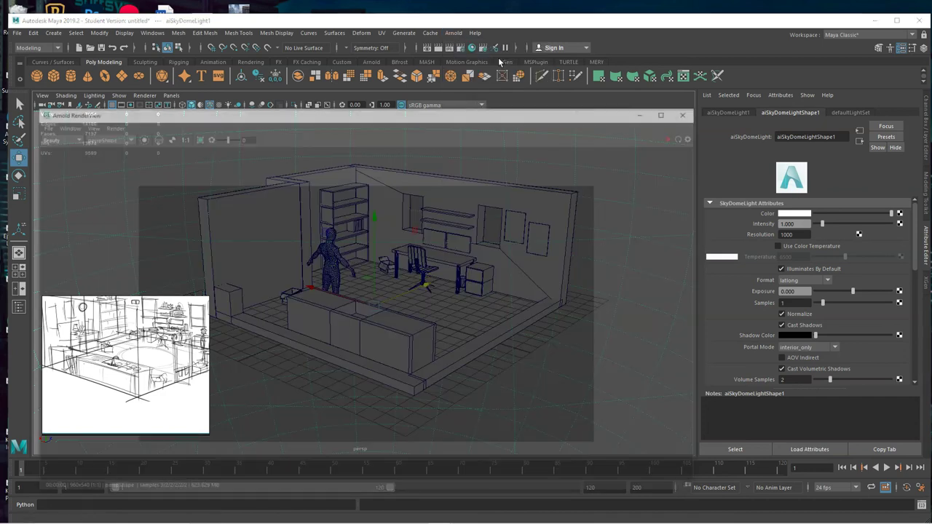
{"action": "left_click", "coordinate": [686, 136]}
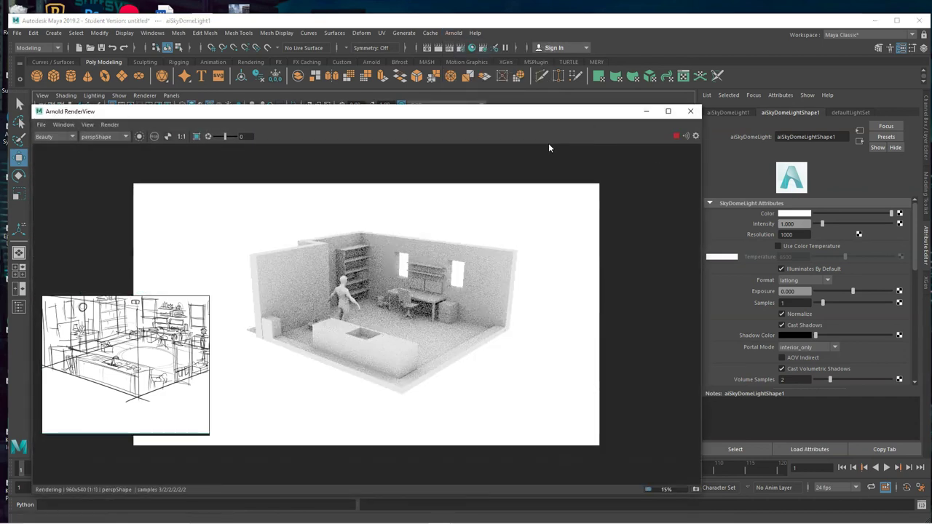
{"action": "scroll", "coordinate": [387, 369], "scroll_direction": "up", "scroll_amount": 2}
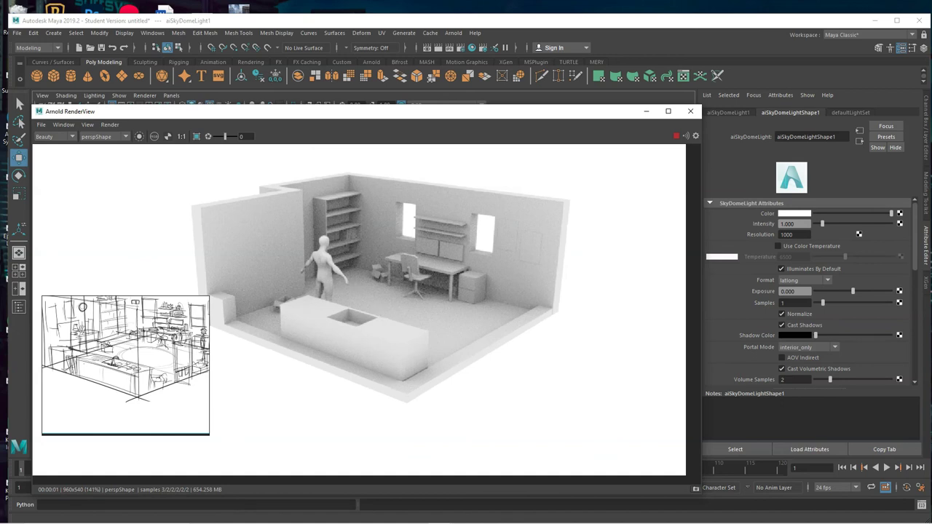
{"action": "left_click_drag", "start_coordinate": [36, 106], "coordinate": [378, 127]}
{"action": "left_click_drag", "start_coordinate": [438, 129], "coordinate": [575, 137]}
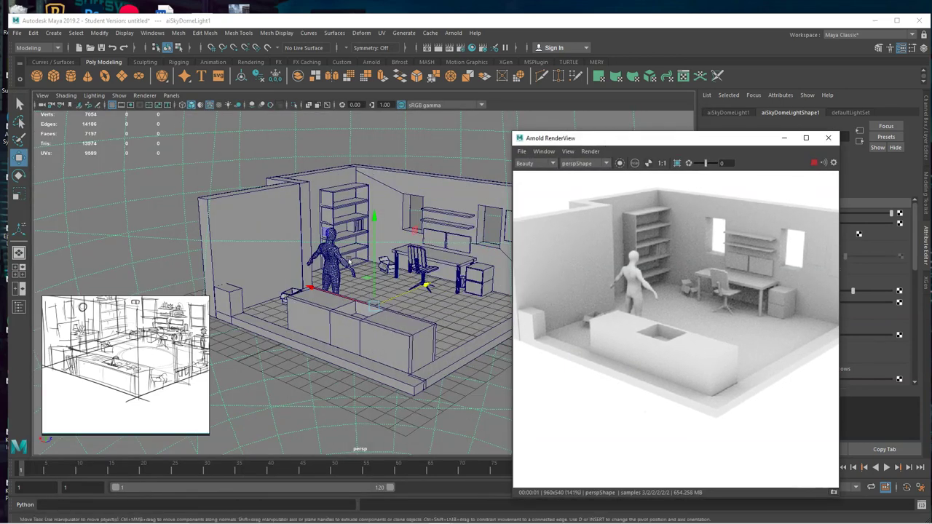
Check the live render from a closer camera view, select the combined room mesh, and close the RenderView.
{"action": "scroll", "coordinate": [628, 122], "scroll_direction": "up", "scroll_amount": 2}
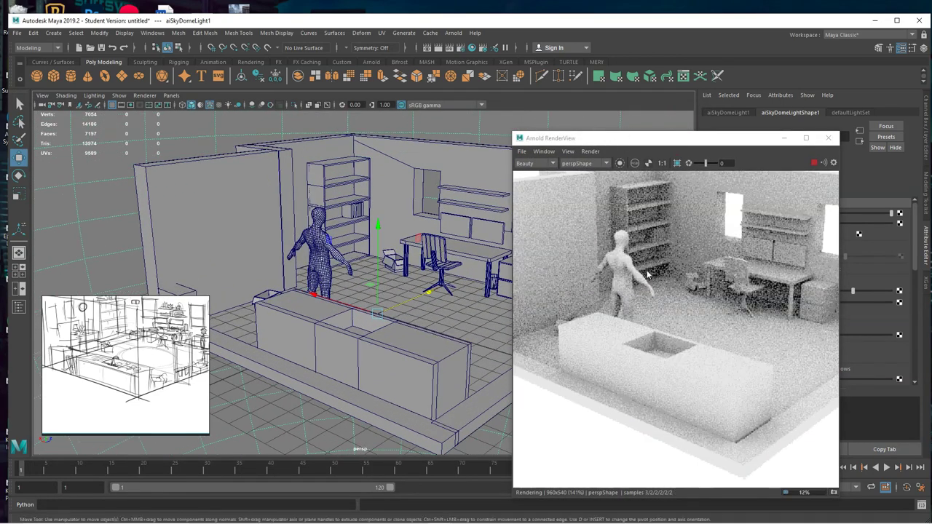
{"action": "scroll", "coordinate": [651, 288], "scroll_direction": "down", "scroll_amount": 5}
{"action": "left_click", "coordinate": [494, 290]}
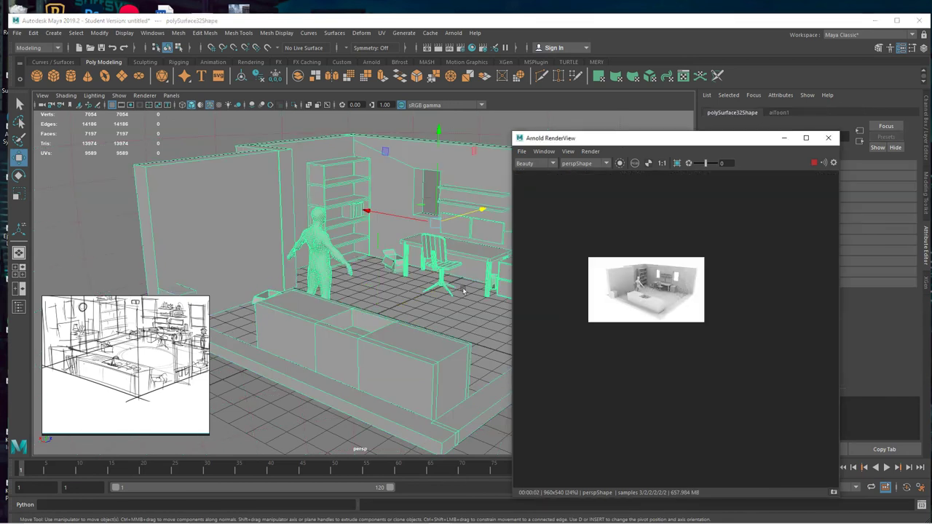
{"action": "left_click_drag", "start_coordinate": [628, 140], "coordinate": [282, 122]}
{"action": "scroll", "coordinate": [354, 291], "scroll_direction": "up", "scroll_amount": 4}
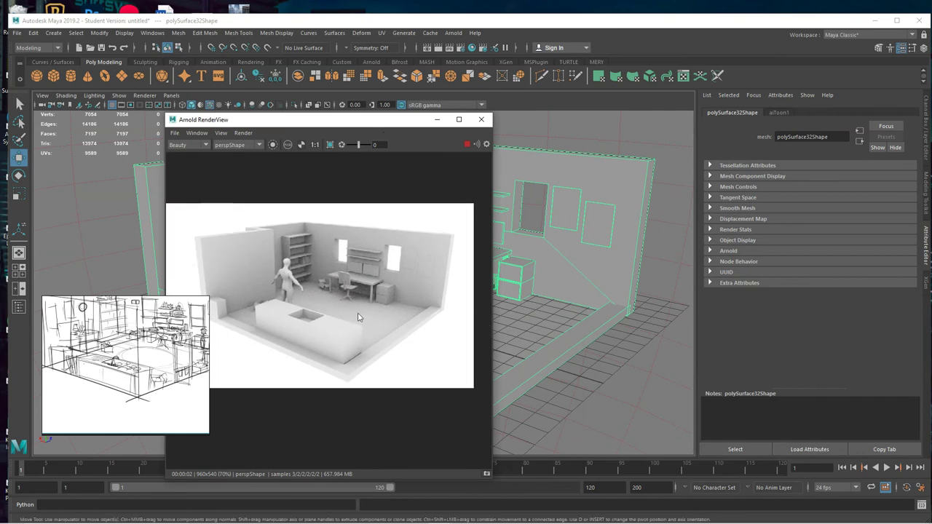
{"action": "left_click", "coordinate": [175, 133]}
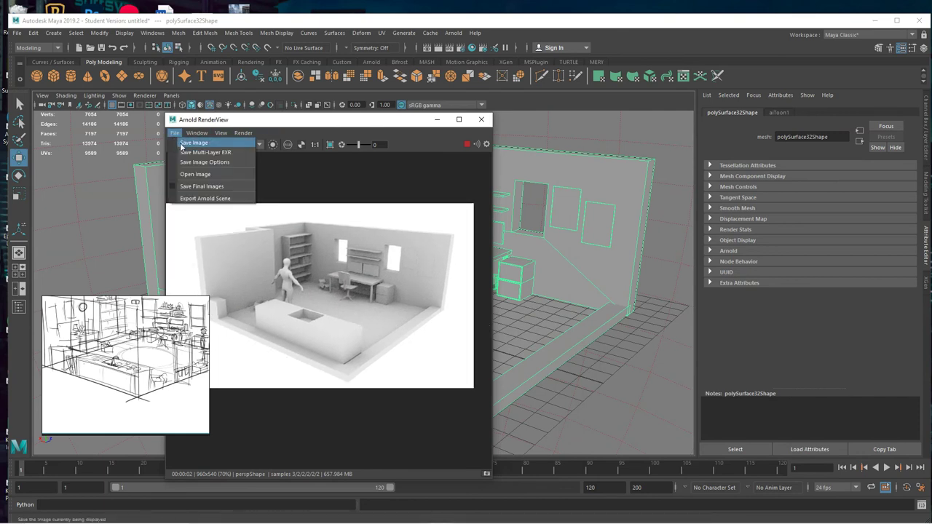
{"action": "left_click", "coordinate": [321, 127]}
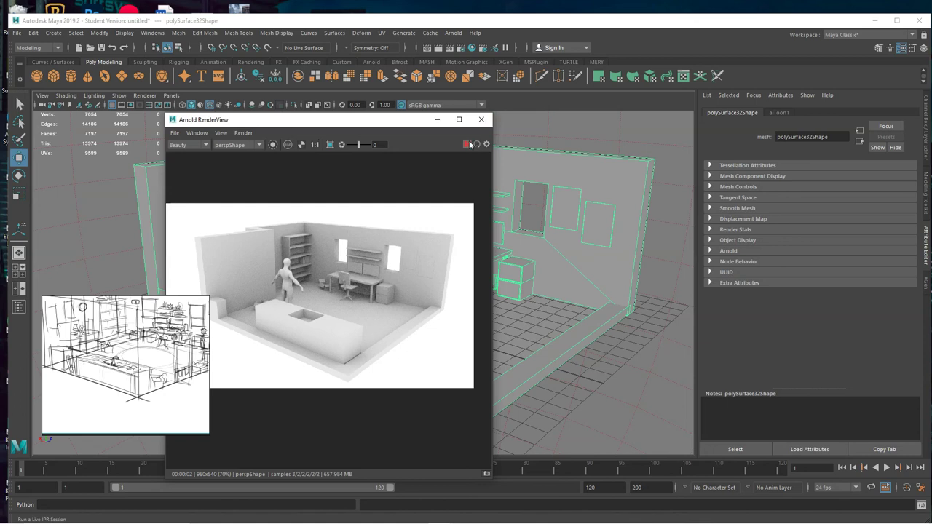
{"action": "left_click", "coordinate": [481, 119]}
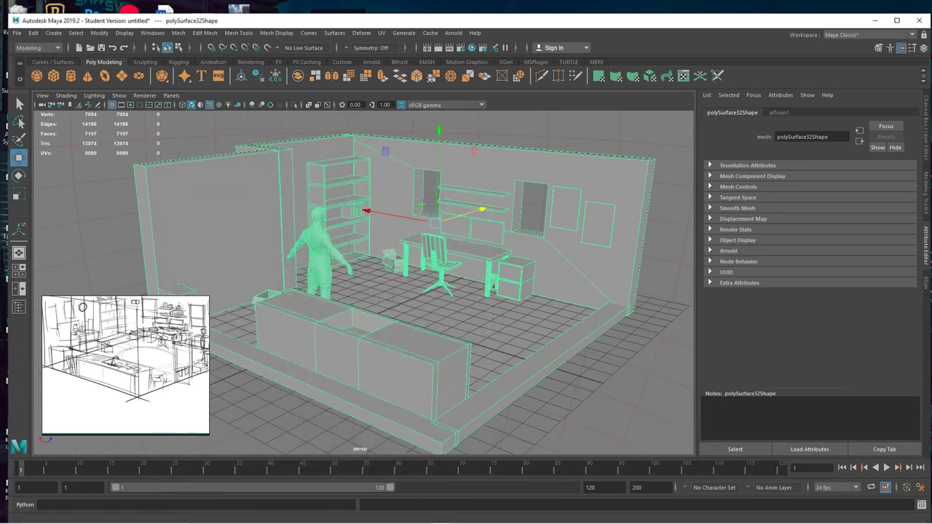
Set the Arnold sampling filter type to contour in the render settings and close them.
{"action": "left_click", "coordinate": [461, 48]}
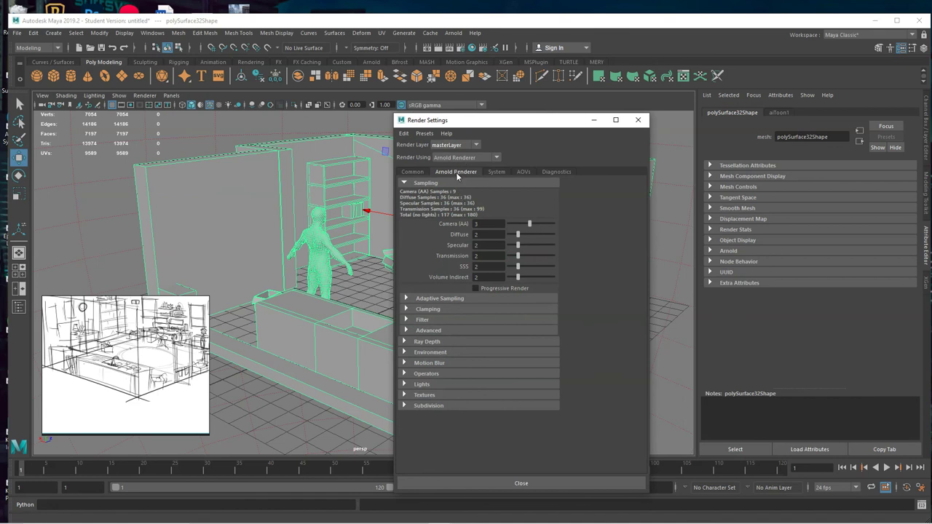
{"action": "left_click", "coordinate": [406, 320]}
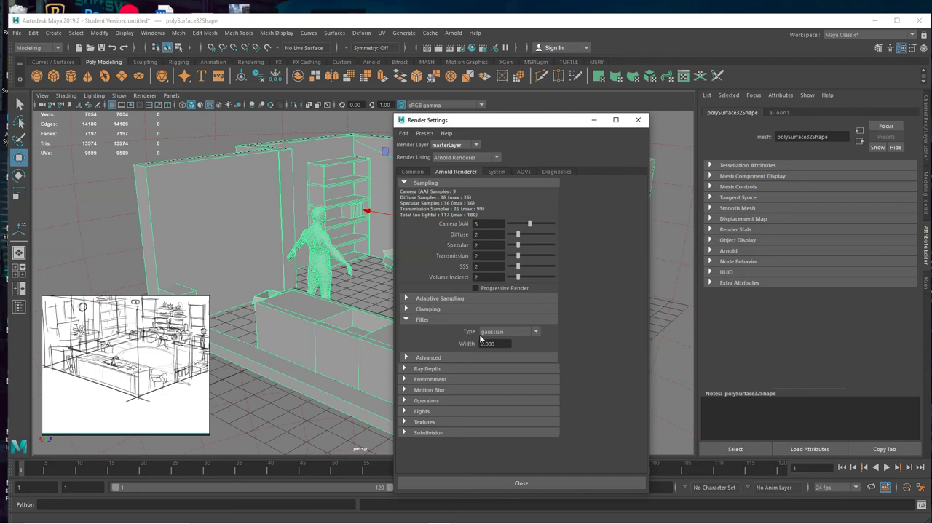
{"action": "left_click", "coordinate": [535, 333]}
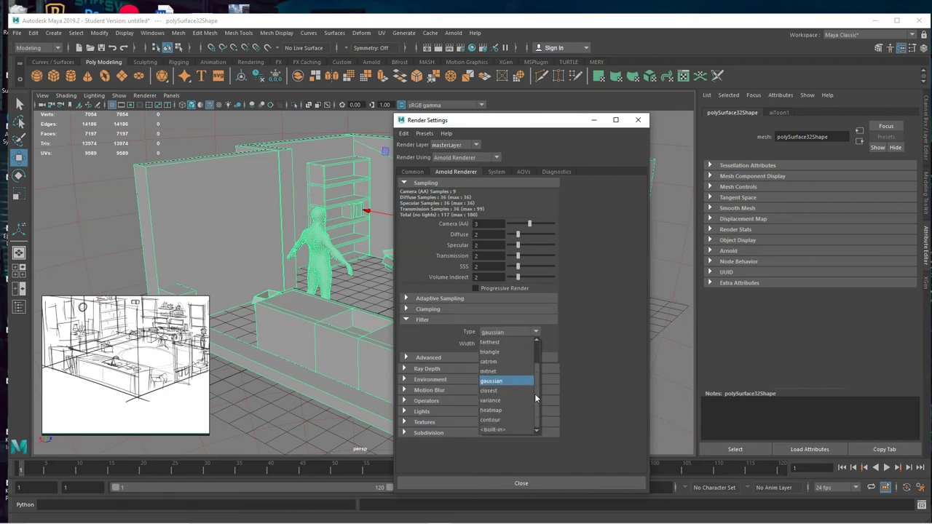
{"action": "left_click", "coordinate": [495, 421]}
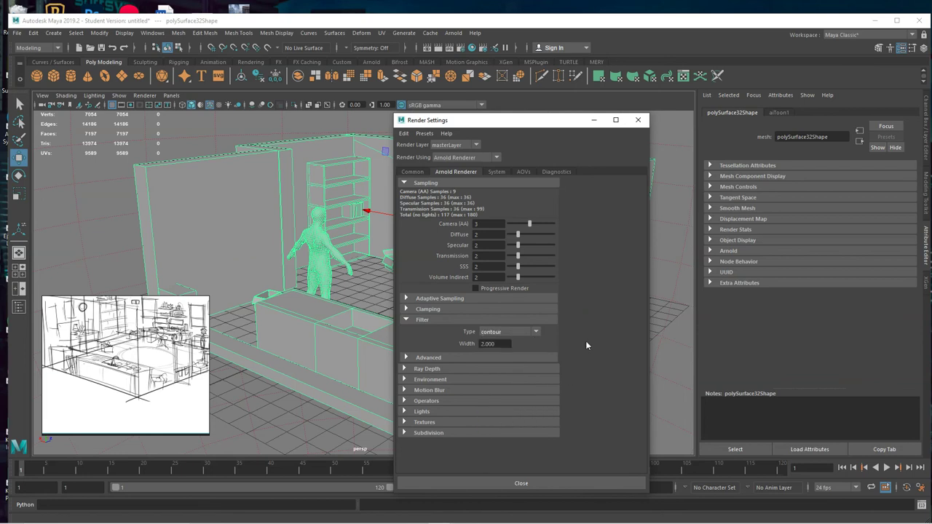
{"action": "left_click", "coordinate": [639, 123]}
Preview the room with the contour filter in the Arnold RenderView, reselect the room mesh, and close the preview.
{"action": "left_click", "coordinate": [453, 33]}
{"action": "left_click", "coordinate": [472, 60]}
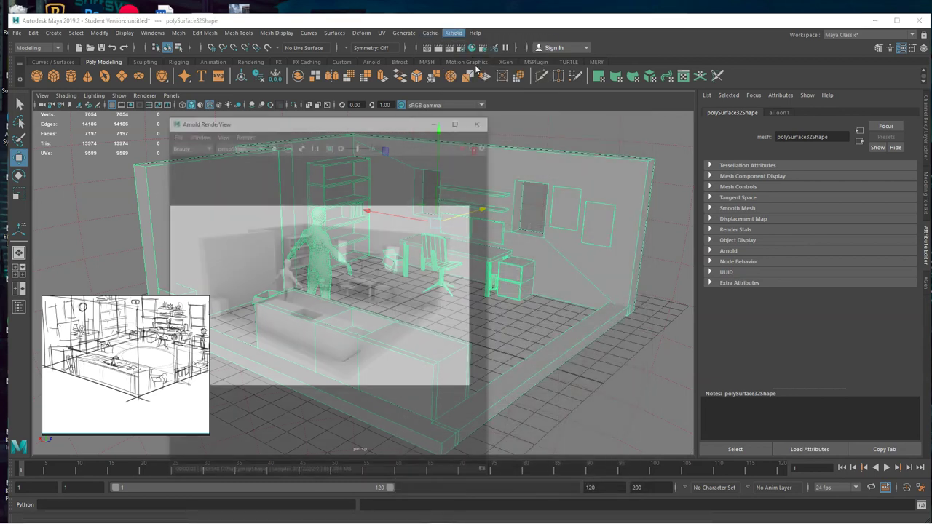
{"action": "left_click", "coordinate": [466, 142]}
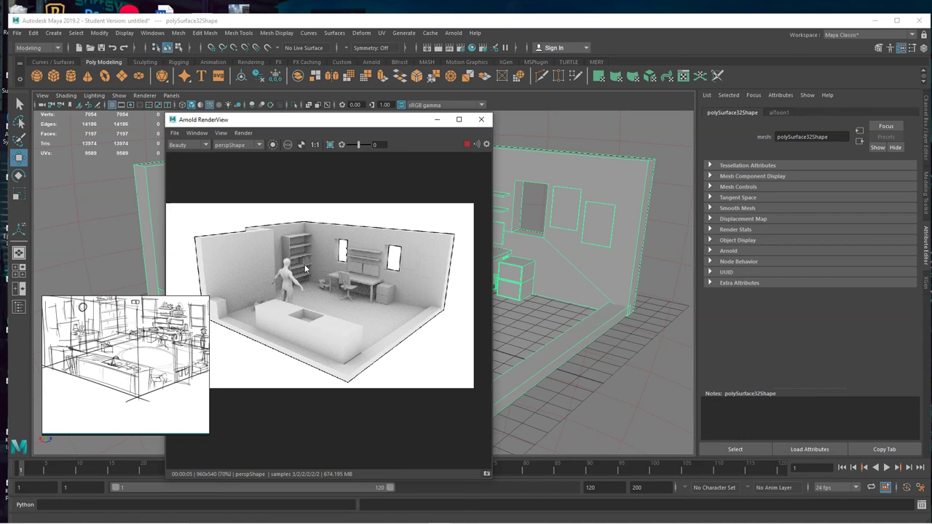
{"action": "left_click", "coordinate": [533, 174]}
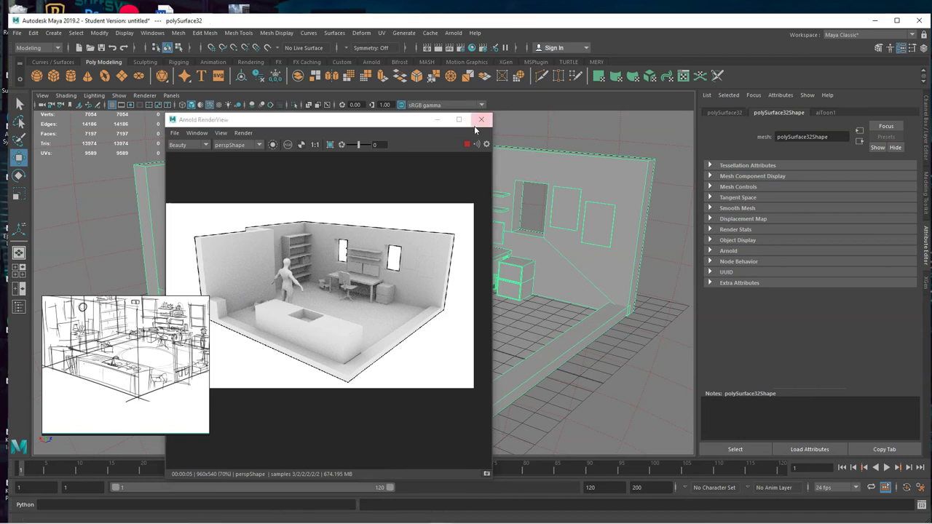
{"action": "left_click", "coordinate": [481, 119]}
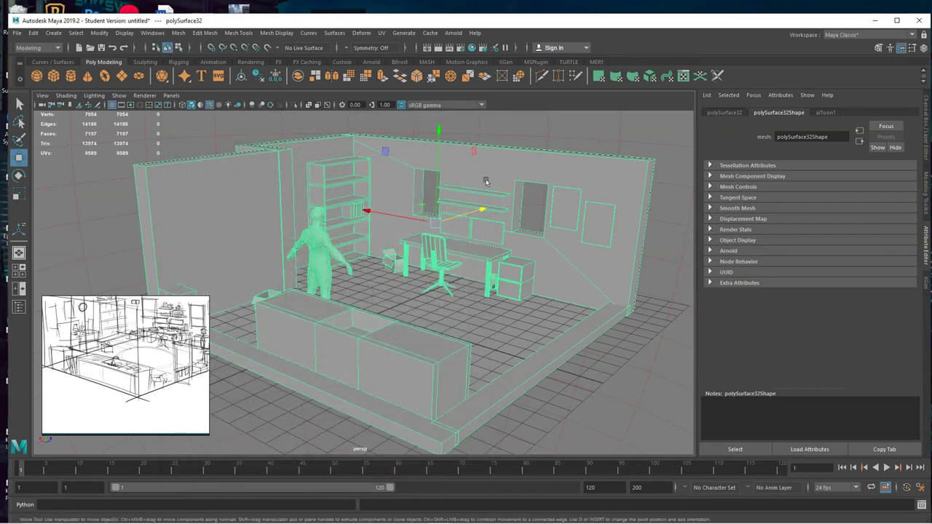
Show the base attributes of the room's aiToon1 shader and start a live Arnold render in a widened RenderView.
{"action": "left_click", "coordinate": [826, 113]}
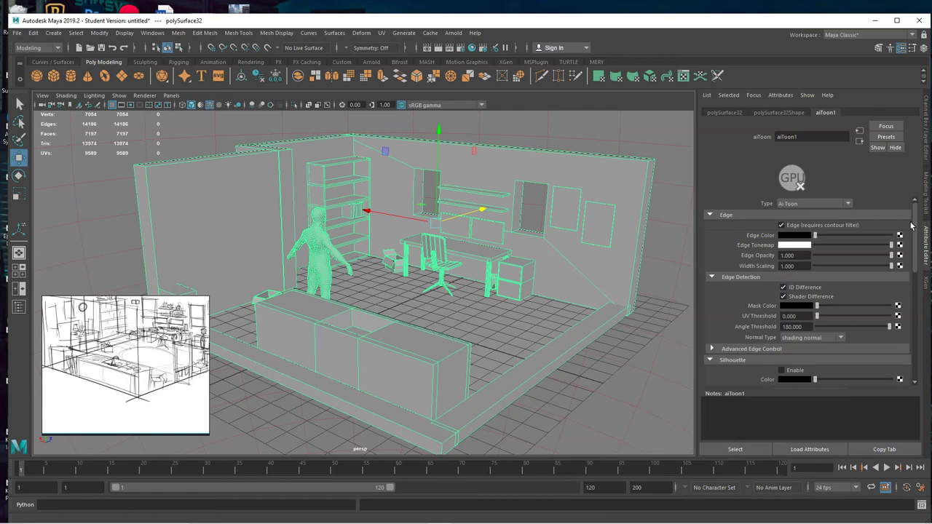
{"action": "left_click_drag", "start_coordinate": [915, 220], "coordinate": [912, 282]}
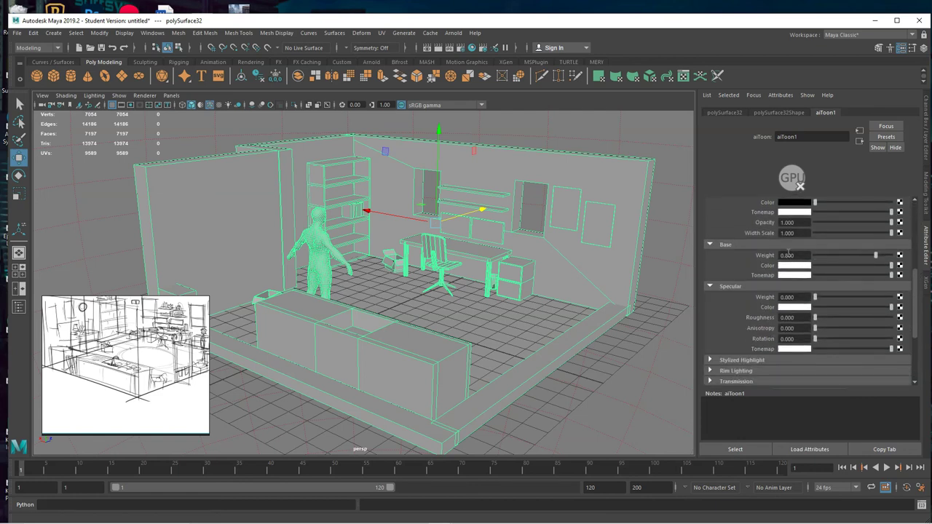
{"action": "left_click", "coordinate": [453, 33]}
{"action": "left_click", "coordinate": [477, 64]}
{"action": "left_click_drag", "start_coordinate": [381, 120], "coordinate": [263, 120]}
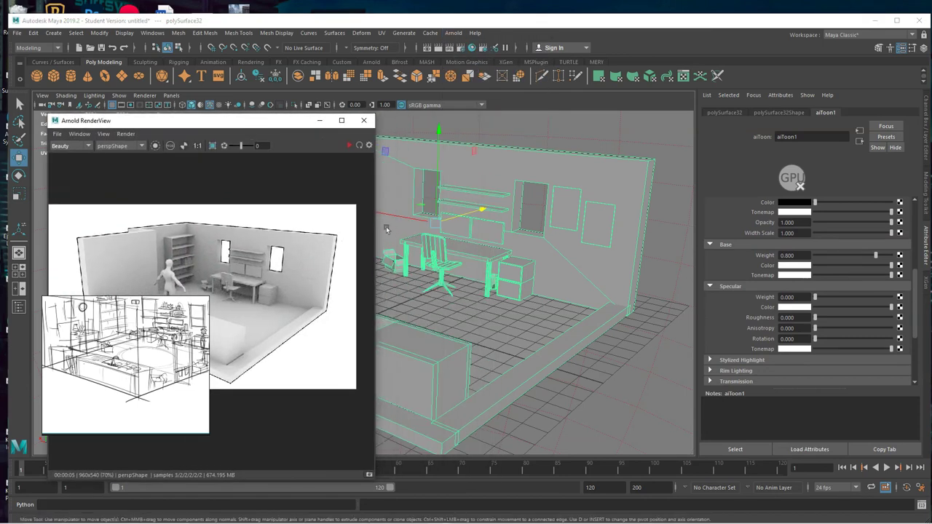
{"action": "left_click_drag", "start_coordinate": [375, 223], "coordinate": [550, 223]}
{"action": "left_click", "coordinate": [524, 145]}
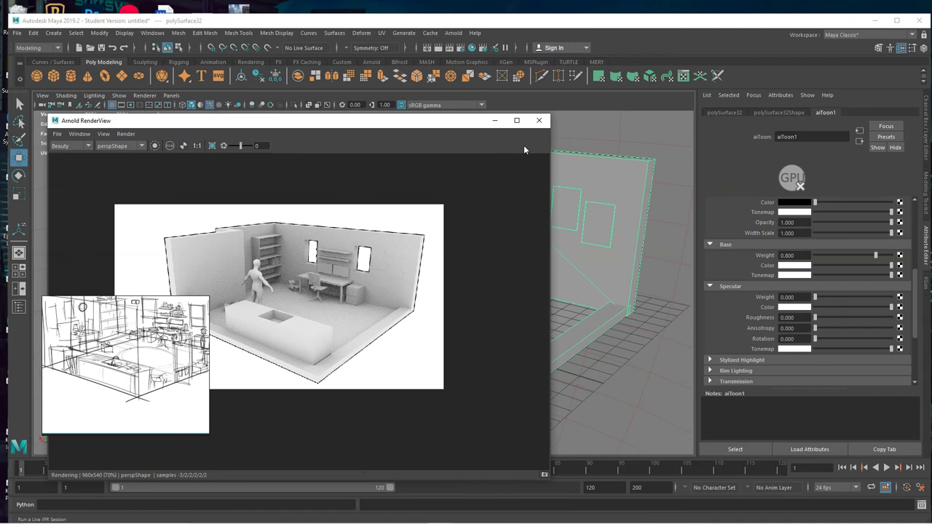
{"action": "left_click_drag", "start_coordinate": [428, 124], "coordinate": [434, 125]}
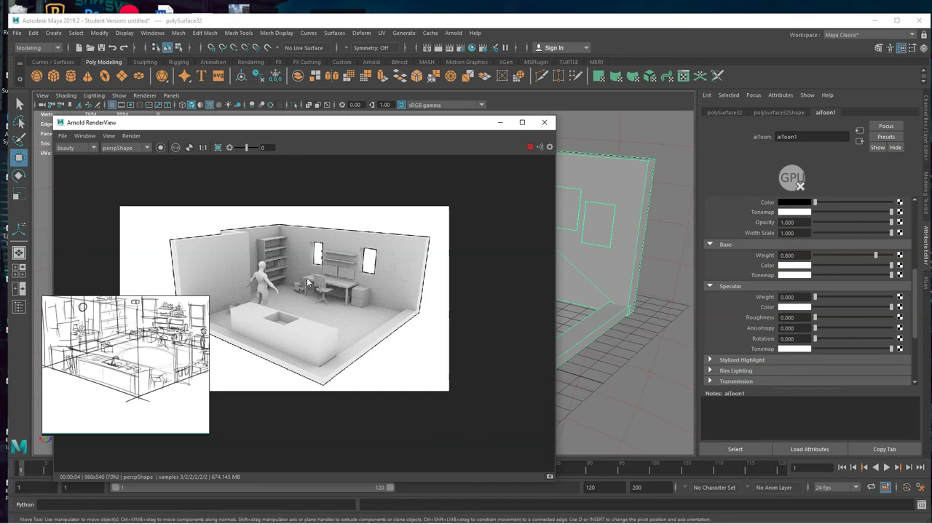
Set the toon shader's base weight to 0 and its emission weight to 1 for a flat white surface.
{"action": "left_click_drag", "start_coordinate": [877, 259], "coordinate": [780, 256]}
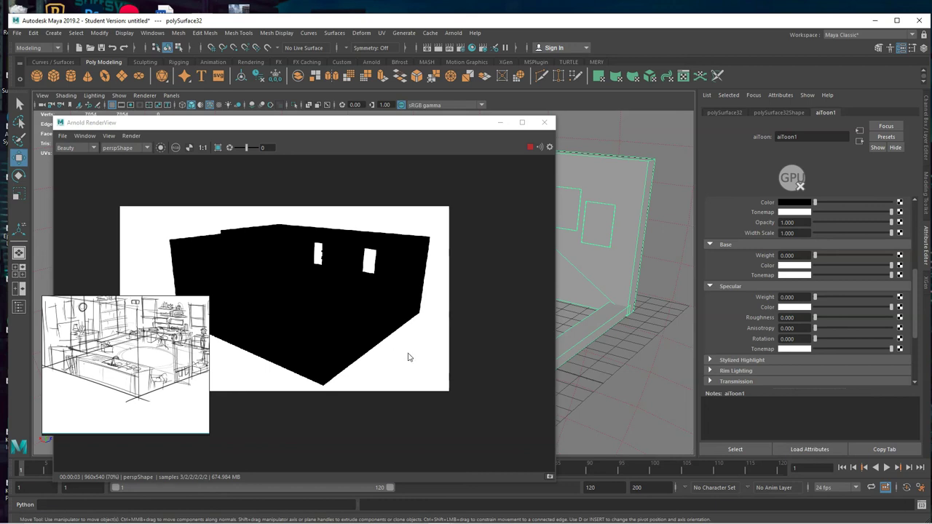
{"action": "scroll", "coordinate": [730, 321], "scroll_direction": "down", "scroll_amount": 3}
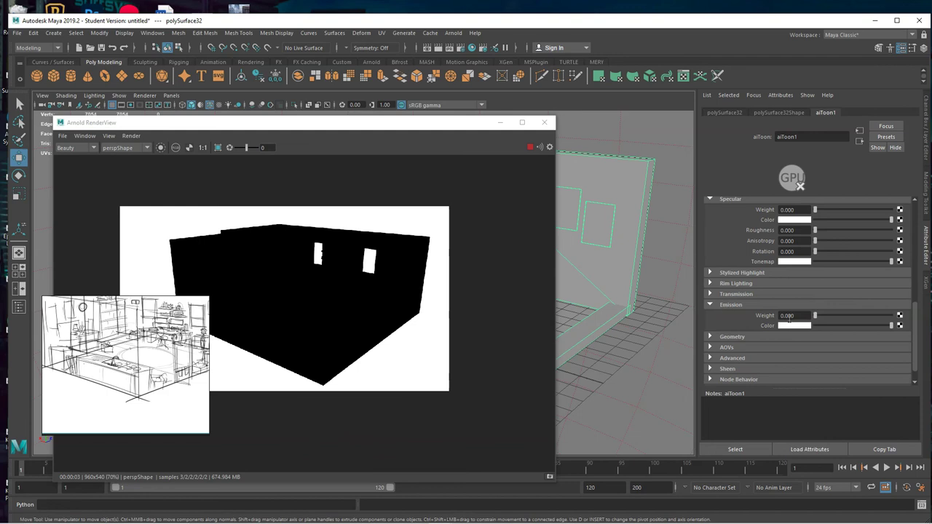
{"action": "left_click_drag", "start_coordinate": [817, 316], "coordinate": [901, 313]}
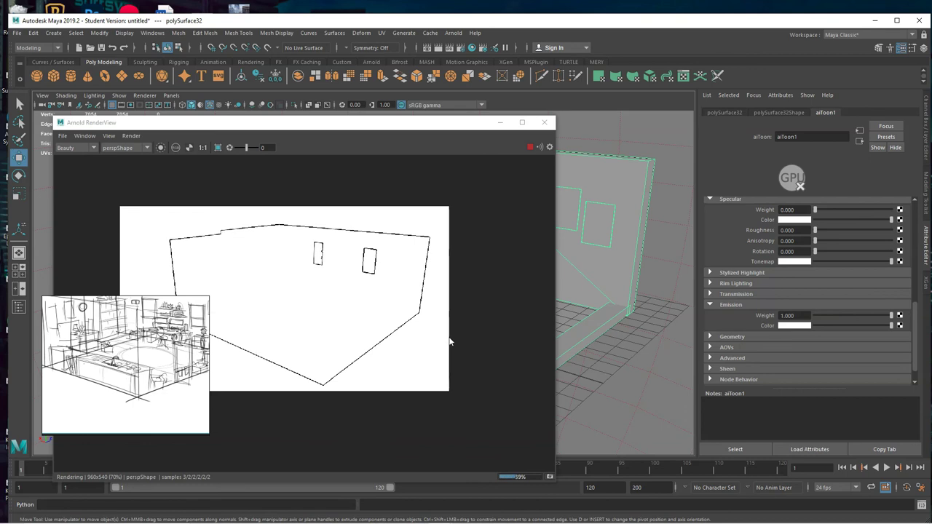
{"action": "scroll", "coordinate": [401, 340], "scroll_direction": "up", "scroll_amount": 3}
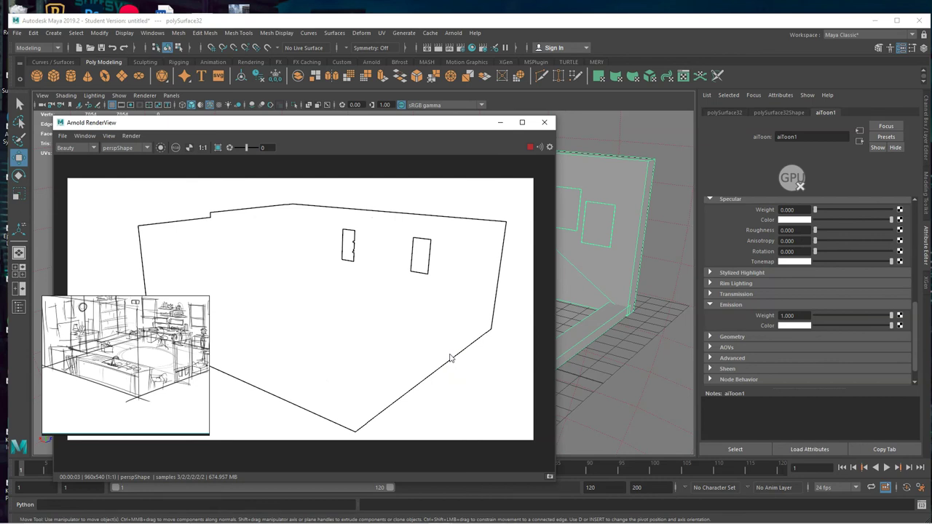
Set the toon shader's edge detection angle threshold to 18.
{"action": "scroll", "coordinate": [769, 333], "scroll_direction": "up", "scroll_amount": 5}
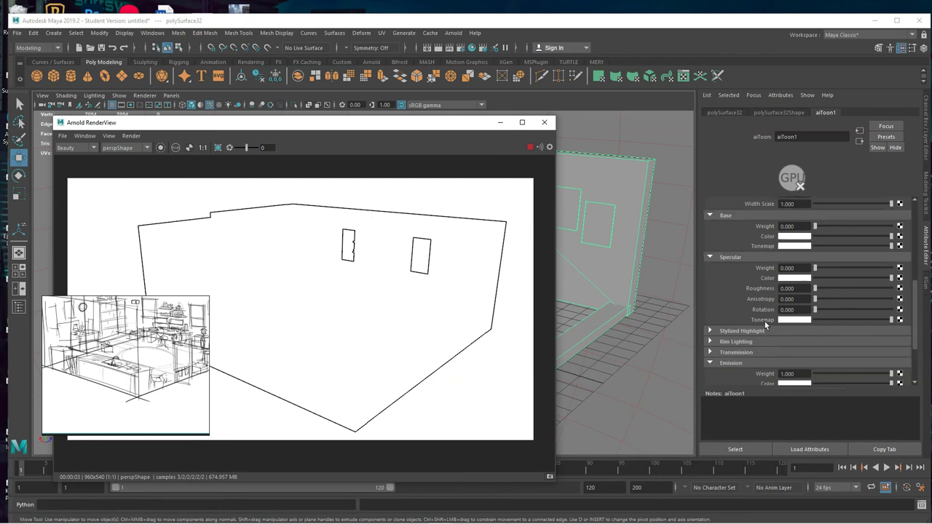
{"action": "scroll", "coordinate": [765, 321], "scroll_direction": "up", "scroll_amount": 3}
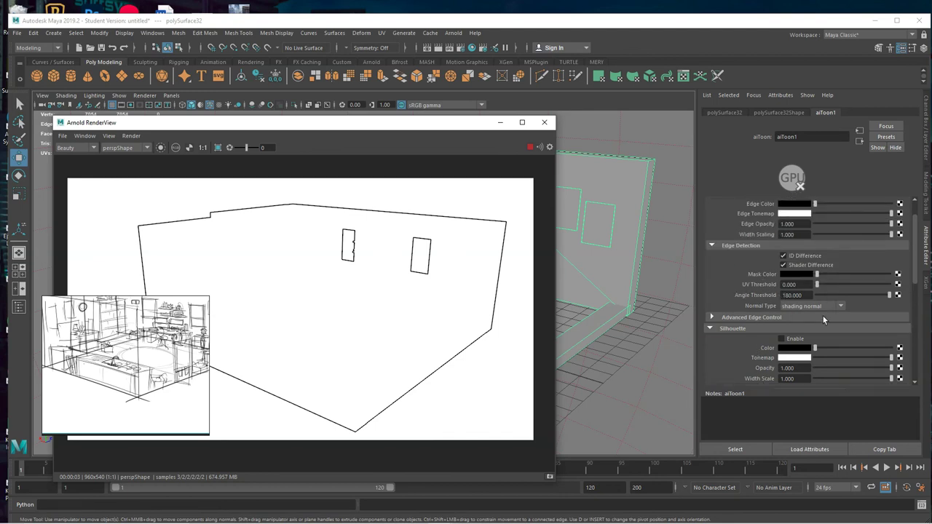
{"action": "left_click", "coordinate": [806, 295]}
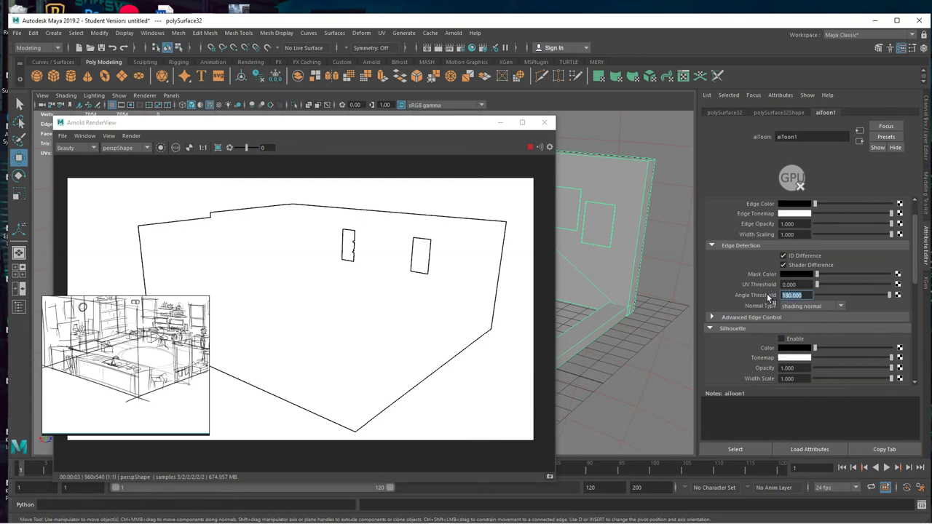
{"action": "type", "text": "18"}
{"action": "key", "text": "Return"}
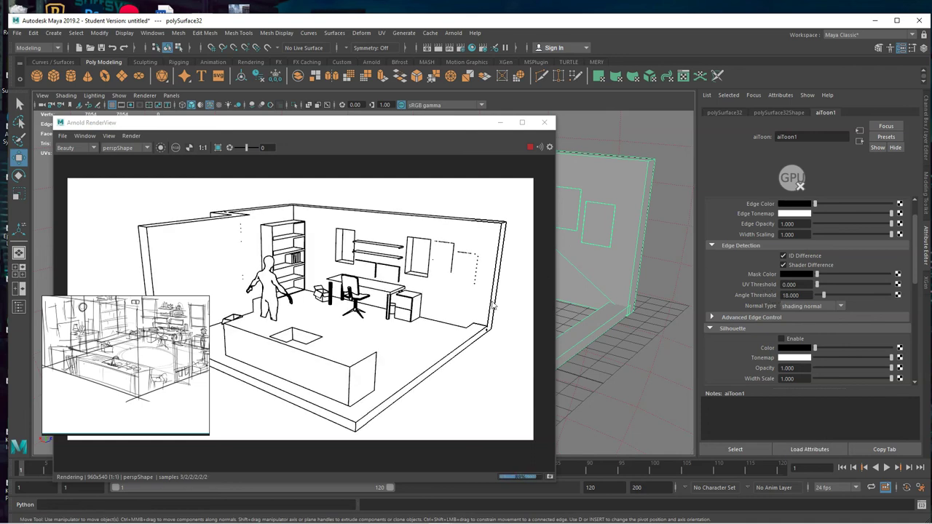
Examine the live line render from other camera angles and move the reference sketch away from the rendered room.
{"action": "mouse_move", "coordinate": [606, 303]}
{"action": "left_mouse_down", "text": "alt"}
{"action": "mouse_move", "coordinate": [614, 287]}
{"action": "mouse_move", "coordinate": [601, 283]}
{"action": "mouse_move", "coordinate": [624, 318]}
{"action": "mouse_move", "coordinate": [603, 322]}
{"action": "left_mouse_up", "text": "alt"}
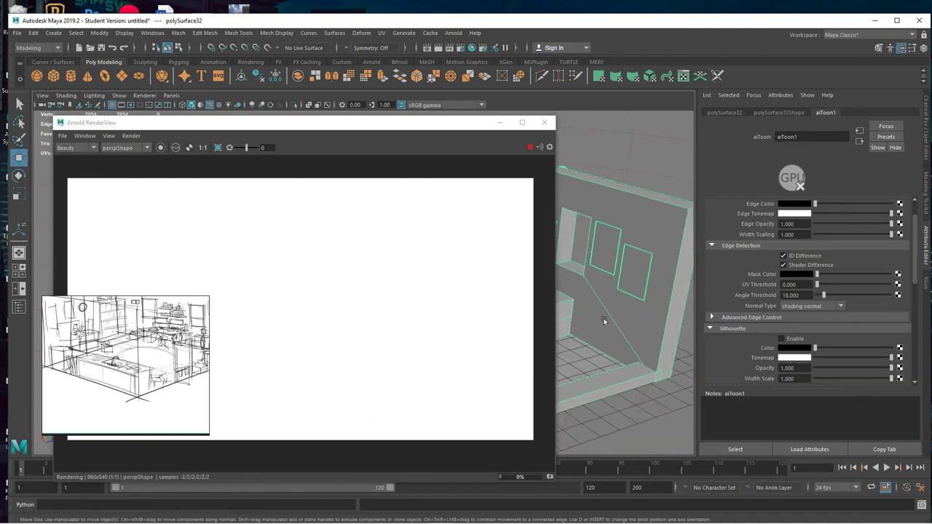
{"action": "left_click_drag", "start_coordinate": [161, 353], "coordinate": [160, 362]}
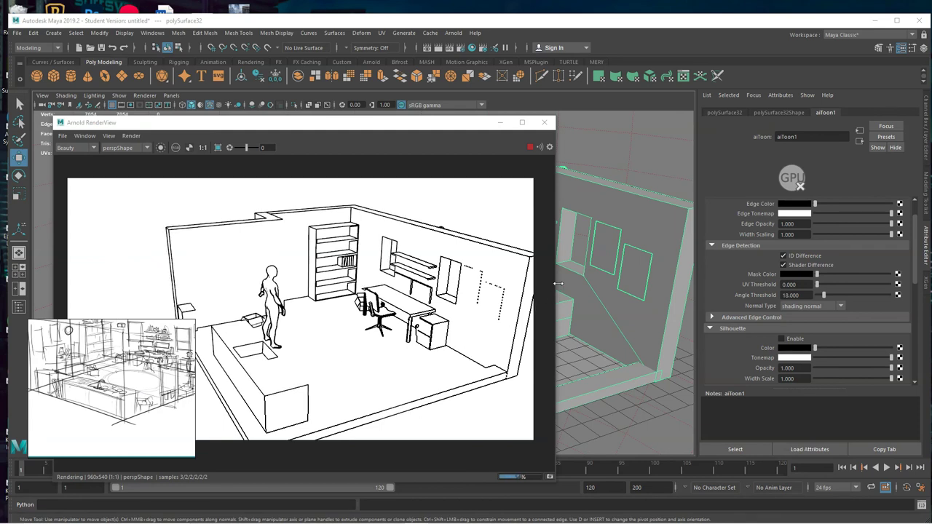
{"action": "left_click_drag", "start_coordinate": [593, 292], "coordinate": [582, 301], "text": "alt"}
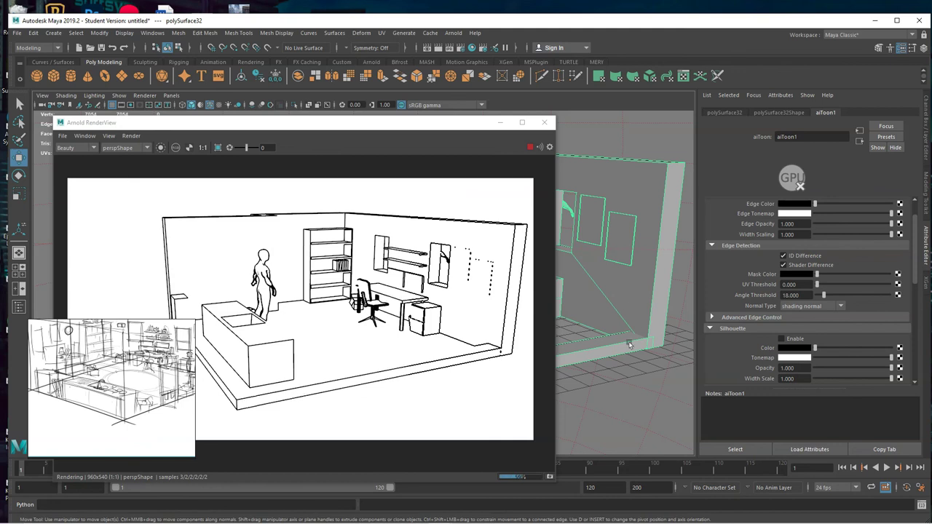
Turn off ID Difference in the toon shader's edge detection and set its edge width scaling to 0.8.
{"action": "left_click", "coordinate": [785, 257]}
{"action": "scroll", "coordinate": [758, 245], "scroll_direction": "up", "scroll_amount": 2}
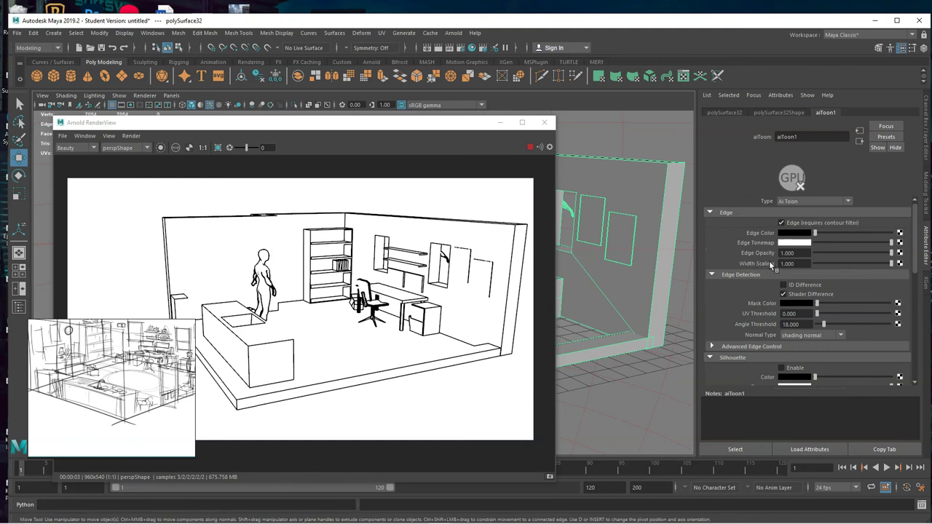
{"action": "double_click", "coordinate": [803, 263]}
{"action": "type", "text": "0.8"}
{"action": "key", "text": "Return"}
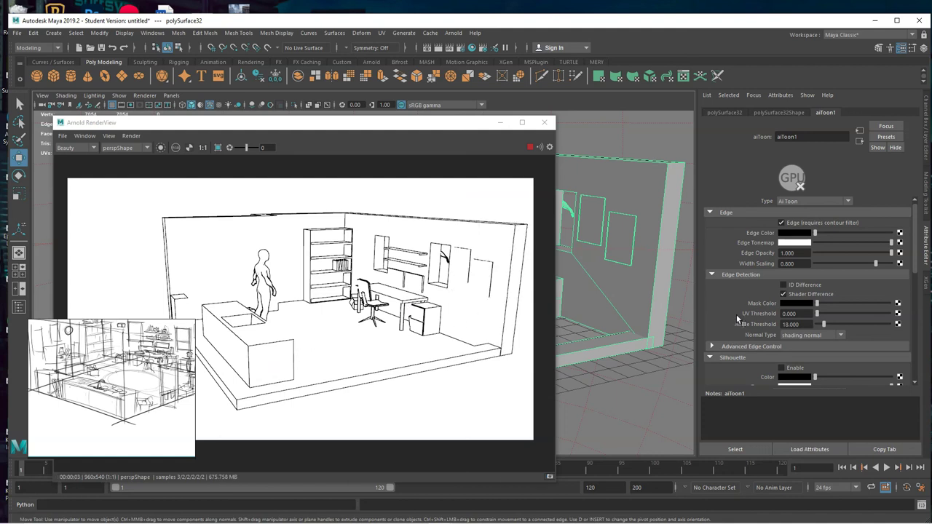
Stop the live render and separate the combined room mesh into individual objects.
{"action": "left_click_drag", "start_coordinate": [624, 269], "coordinate": [590, 267], "text": "alt"}
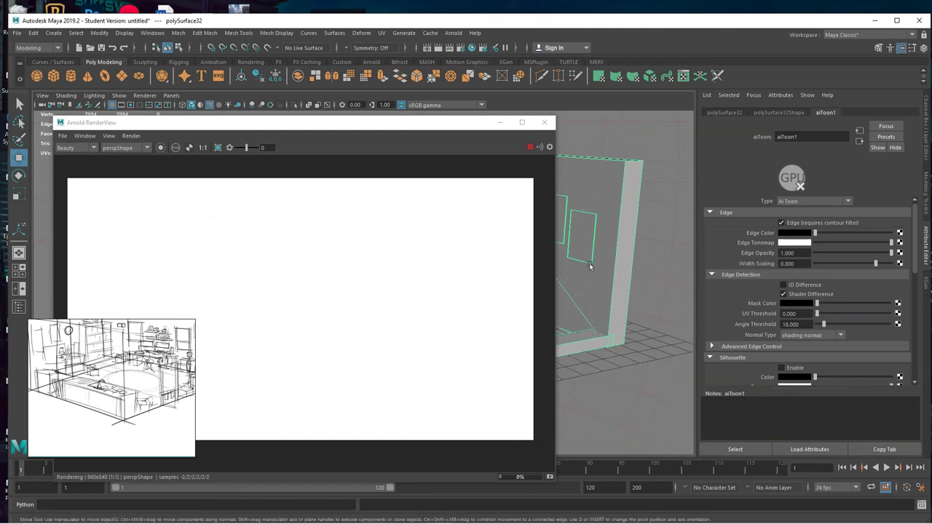
{"action": "left_click", "coordinate": [530, 148]}
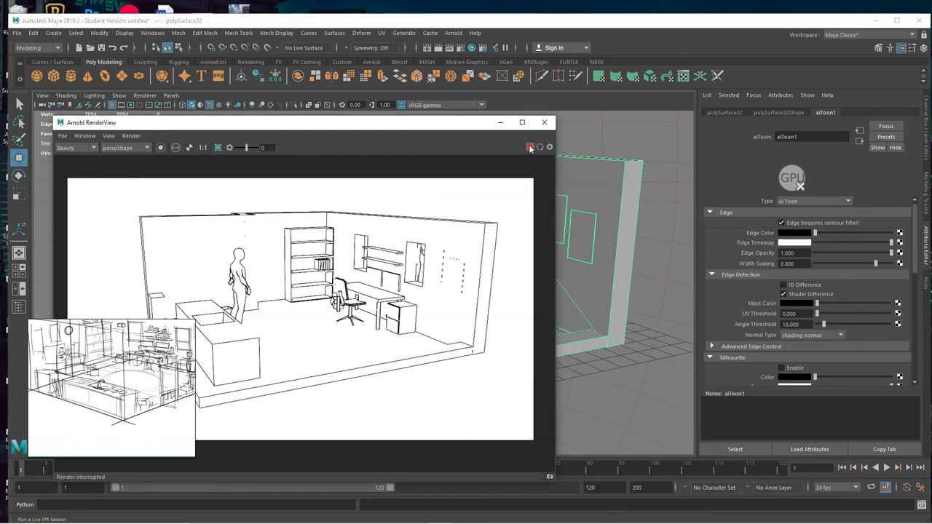
{"action": "left_click_drag", "start_coordinate": [441, 122], "coordinate": [544, 279]}
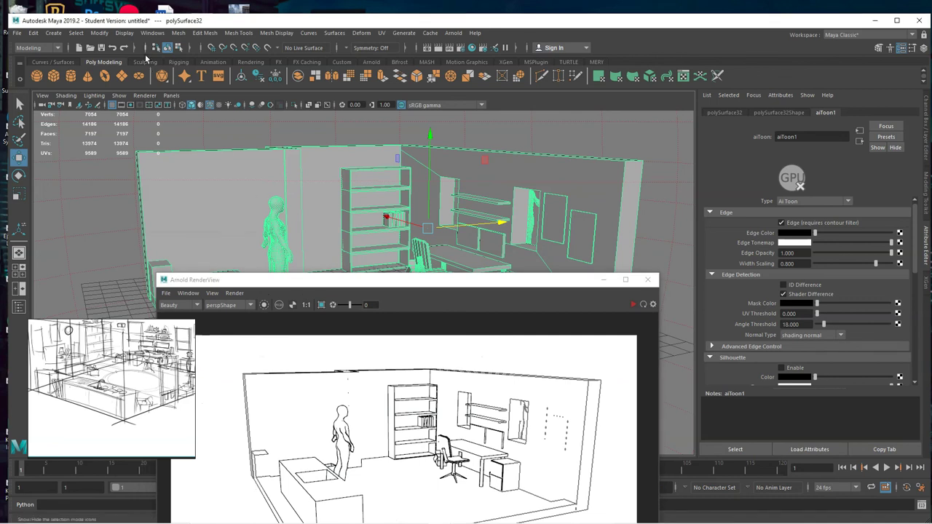
{"action": "left_click", "coordinate": [175, 34]}
{"action": "left_click", "coordinate": [198, 82]}
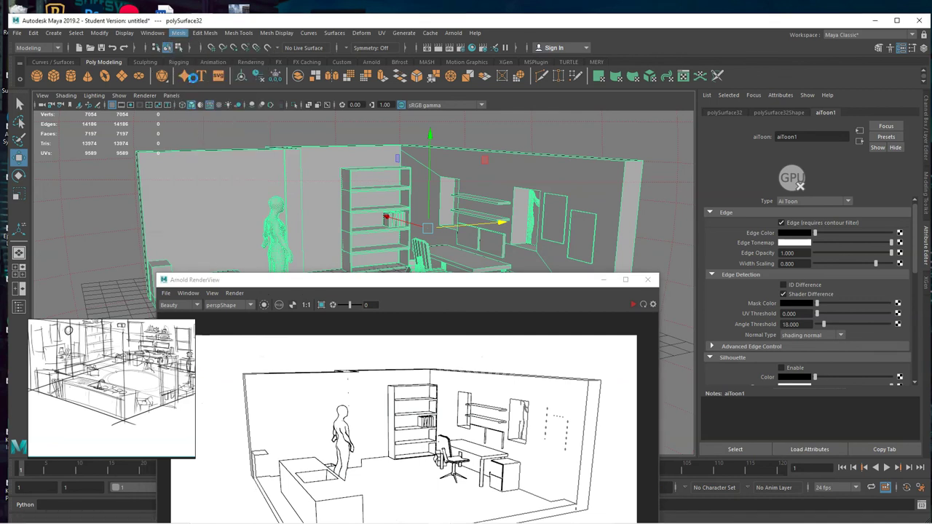
Move the standing figure out of the room and the figure at the window opening 5.27 units along Z.
{"action": "left_click", "coordinate": [274, 235]}
{"action": "left_click_drag", "start_coordinate": [325, 283], "coordinate": [349, 342]}
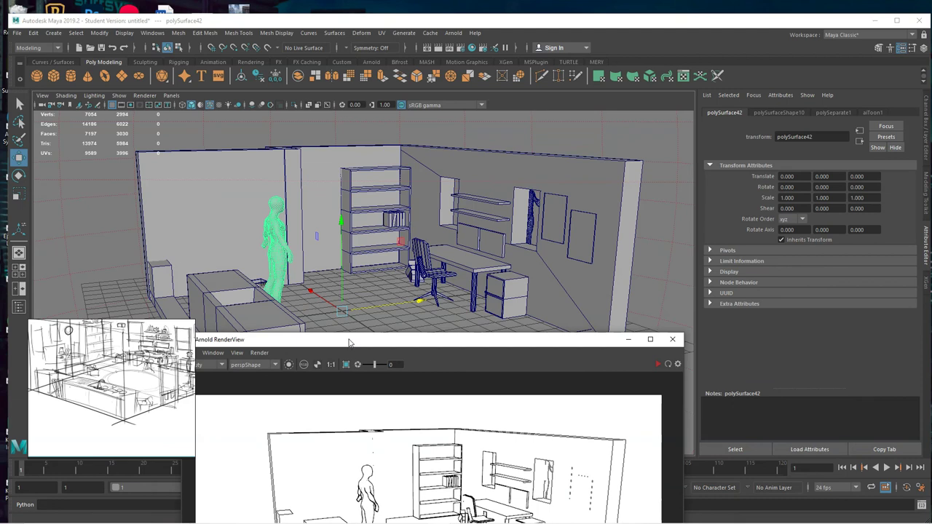
{"action": "left_click_drag", "start_coordinate": [360, 311], "coordinate": [622, 254]}
{"action": "left_click", "coordinate": [534, 209]}
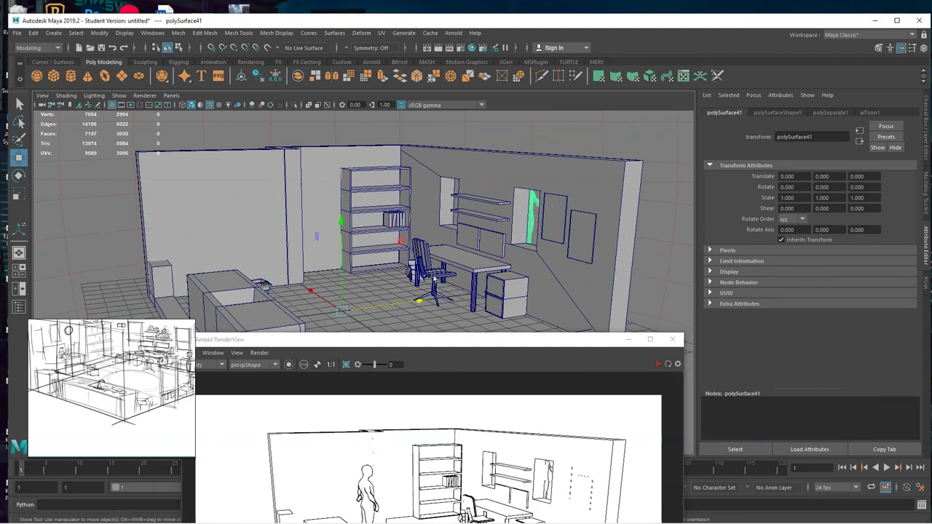
{"action": "left_click_drag", "start_coordinate": [410, 306], "coordinate": [488, 285]}
Set the render image size to the HD_1080 preset in the render settings.
{"action": "left_click_drag", "start_coordinate": [456, 347], "coordinate": [387, 176]}
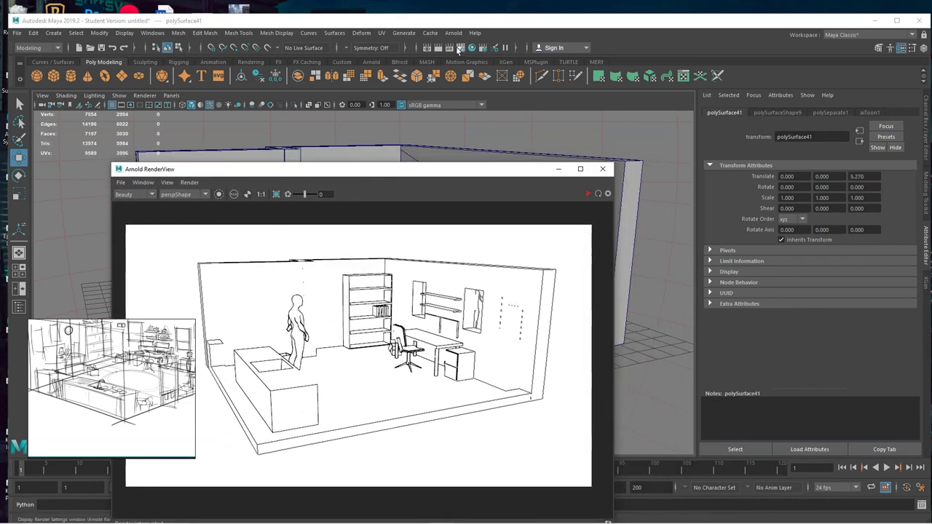
{"action": "left_click", "coordinate": [461, 48]}
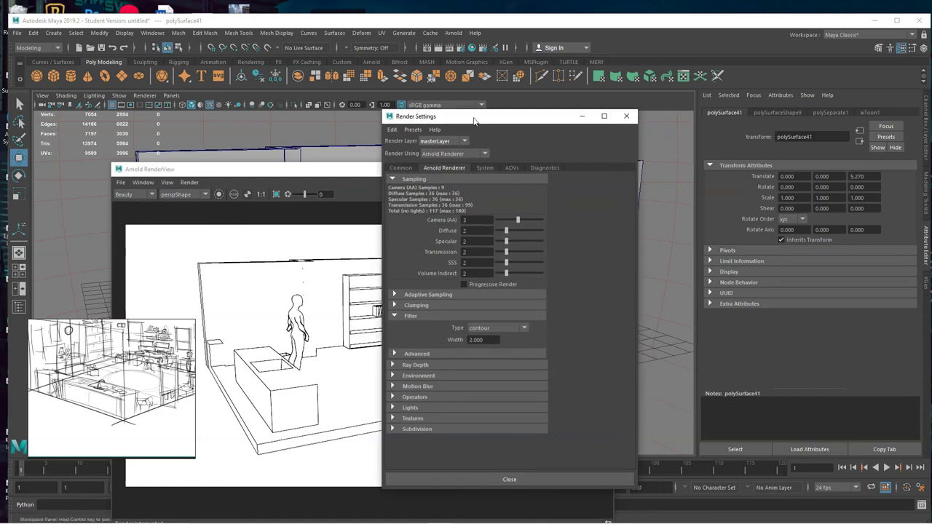
{"action": "left_click", "coordinate": [397, 168]}
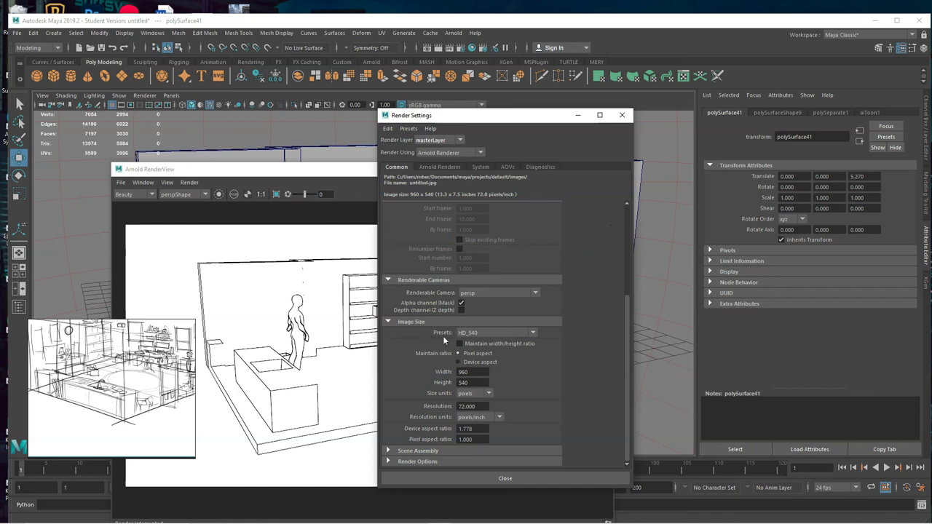
{"action": "left_click", "coordinate": [518, 334]}
{"action": "left_click_drag", "start_coordinate": [533, 362], "coordinate": [534, 375]}
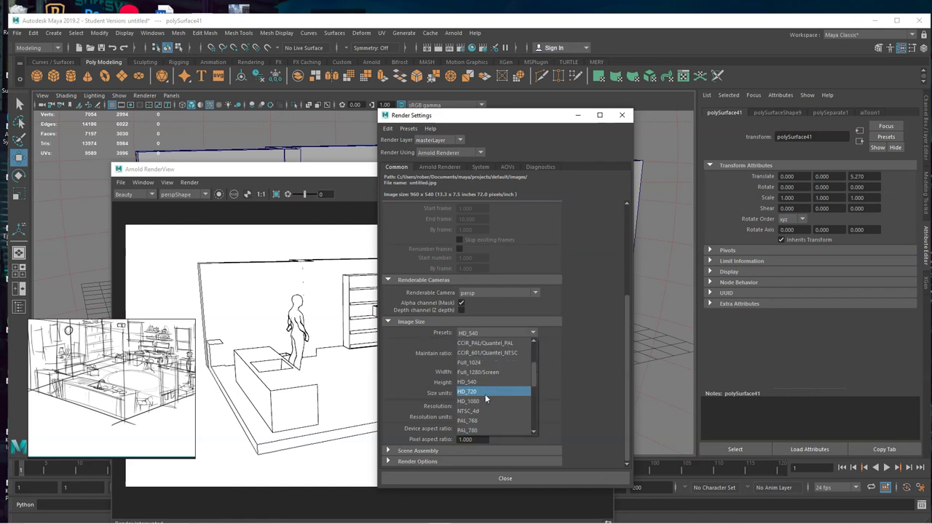
{"action": "left_click", "coordinate": [479, 403]}
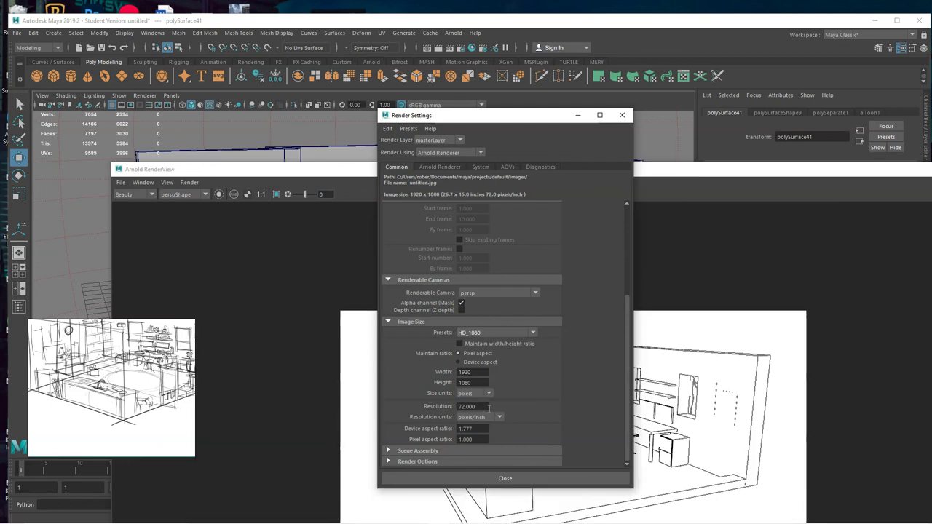
Set Arnold sampling to 6 for Camera (AA) and 4 for diffuse, specular, transmission, SSS and volume indirect.
{"action": "left_click", "coordinate": [441, 167]}
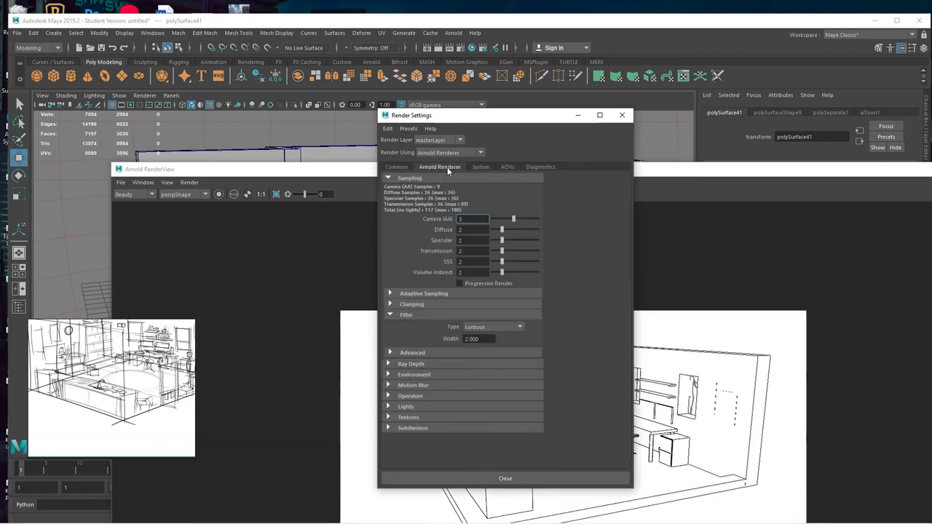
{"action": "left_click", "coordinate": [513, 229]}
{"action": "left_click", "coordinate": [515, 240]}
{"action": "left_click", "coordinate": [516, 250]}
{"action": "left_click_drag", "start_coordinate": [516, 230], "coordinate": [511, 240]}
{"action": "left_click", "coordinate": [510, 251]}
{"action": "left_click", "coordinate": [510, 262]}
{"action": "left_click", "coordinate": [520, 218]}
{"action": "left_click", "coordinate": [524, 219]}
{"action": "left_click_drag", "start_coordinate": [480, 119], "coordinate": [427, 92]}
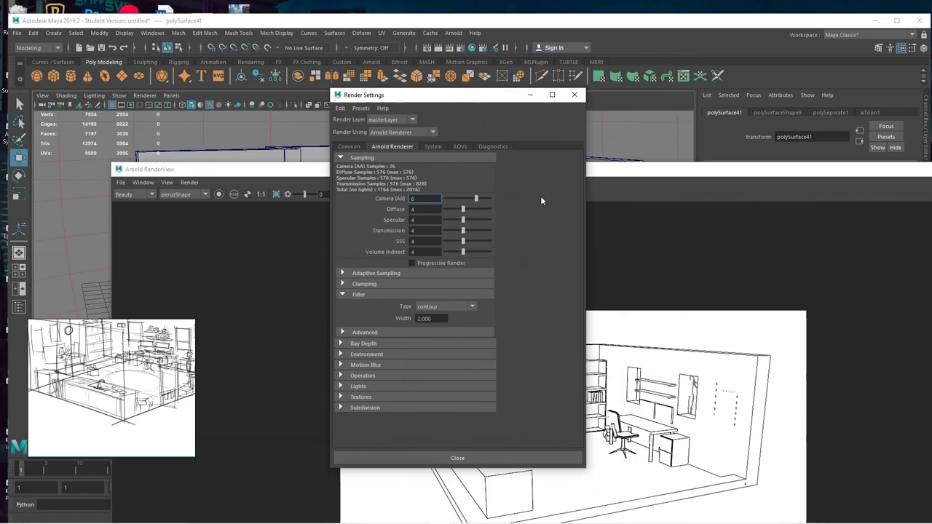
{"action": "left_click", "coordinate": [466, 453]}
Restart the live Arnold render and shrink the RenderView window to fit on screen.
{"action": "left_click_drag", "start_coordinate": [583, 174], "coordinate": [443, 123]}
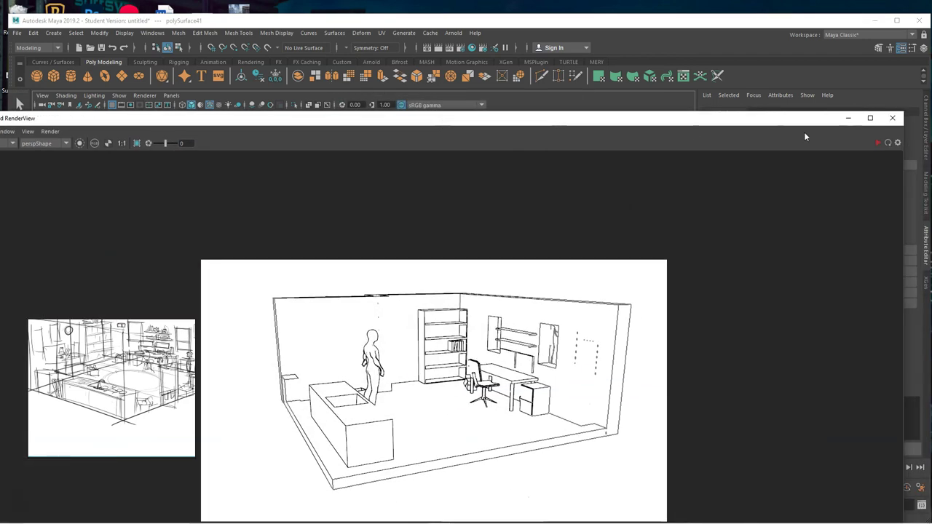
{"action": "left_click", "coordinate": [877, 143]}
{"action": "left_click_drag", "start_coordinate": [247, 119], "coordinate": [316, 88]}
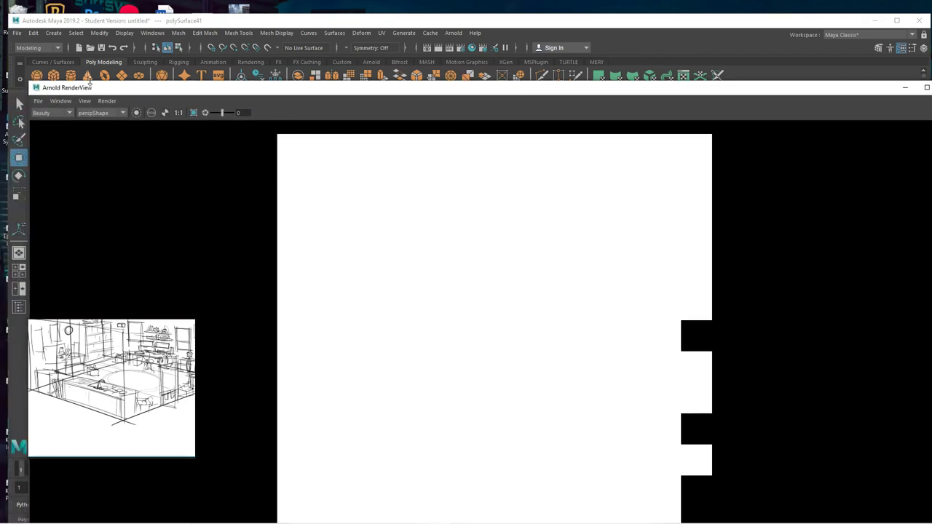
{"action": "left_click_drag", "start_coordinate": [29, 82], "coordinate": [345, 200]}
{"action": "left_click_drag", "start_coordinate": [469, 208], "coordinate": [219, 69]}
Examine the line render as a whole and up close around the bookshelf, desk and chair.
{"action": "scroll", "coordinate": [342, 307], "scroll_direction": "down", "scroll_amount": 5}
{"action": "scroll", "coordinate": [345, 308], "scroll_direction": "up", "scroll_amount": 4}
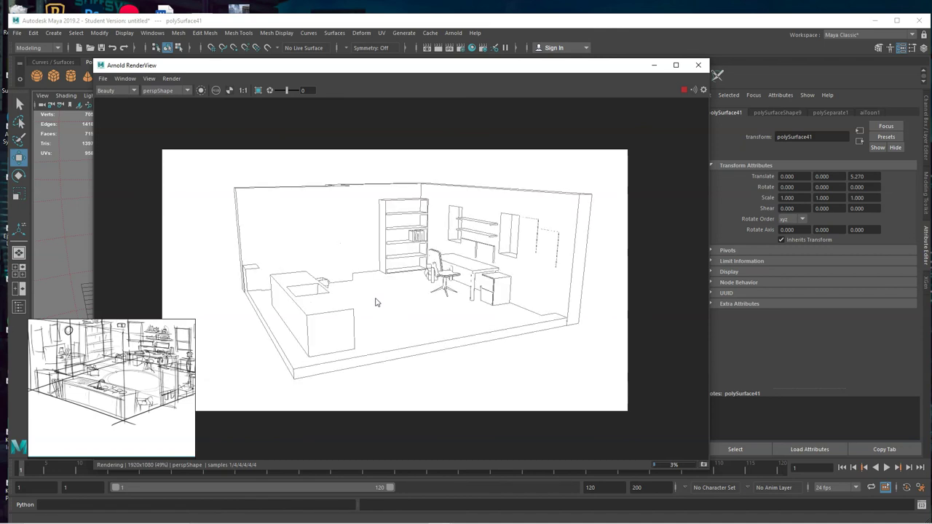
{"action": "scroll", "coordinate": [400, 313], "scroll_direction": "up", "scroll_amount": 2}
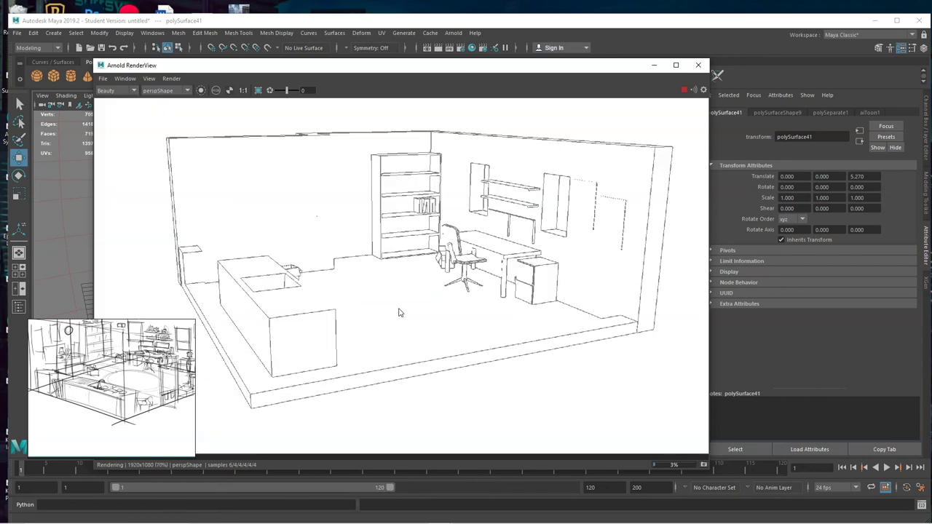
{"action": "scroll", "coordinate": [401, 313], "scroll_direction": "up", "scroll_amount": 1}
{"action": "middle_click_drag", "start_coordinate": [427, 301], "coordinate": [382, 356]}
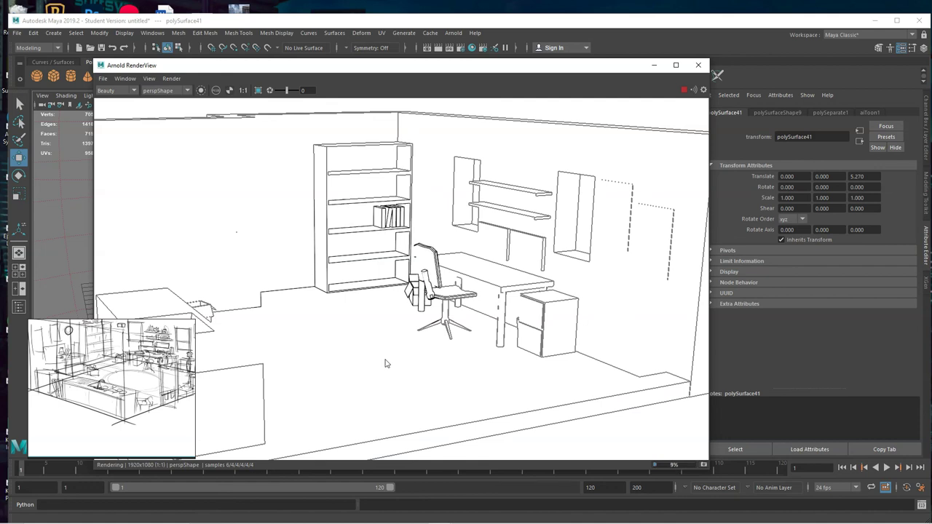
{"action": "middle_click_drag", "start_coordinate": [372, 333], "coordinate": [386, 325]}
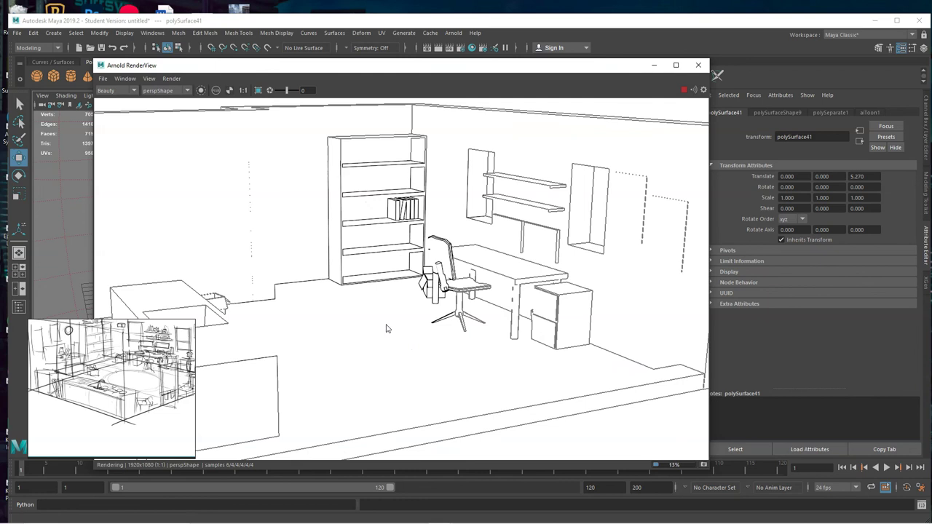
{"action": "scroll", "coordinate": [386, 328], "scroll_direction": "down", "scroll_amount": 2}
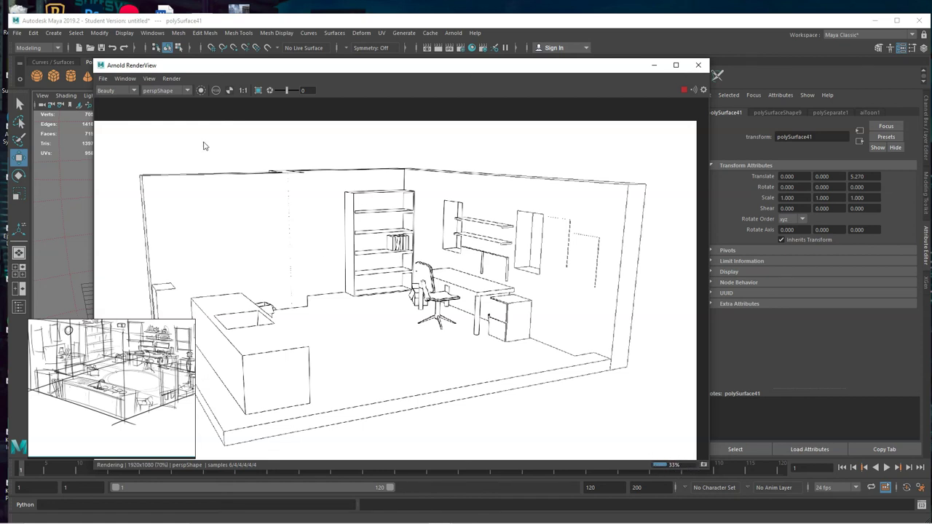
{"action": "left_click", "coordinate": [103, 78]}
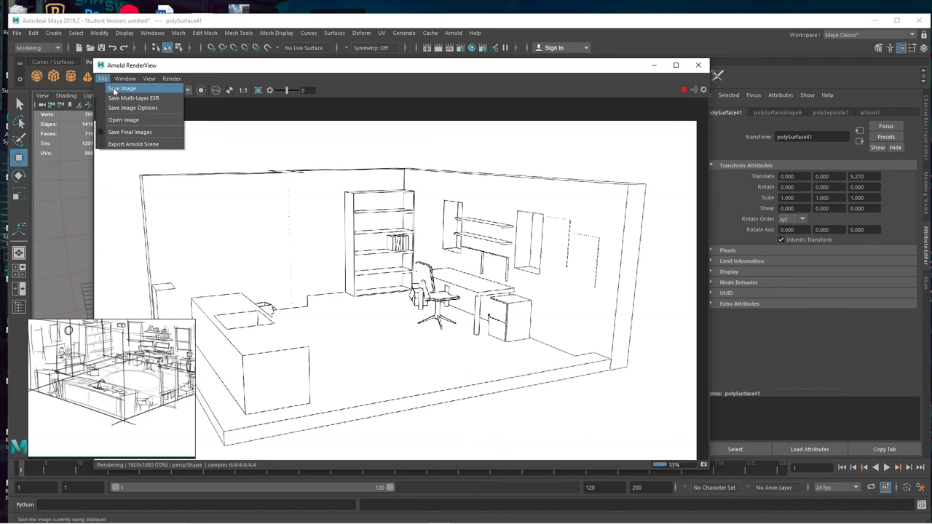
{"action": "left_click", "coordinate": [113, 89]}
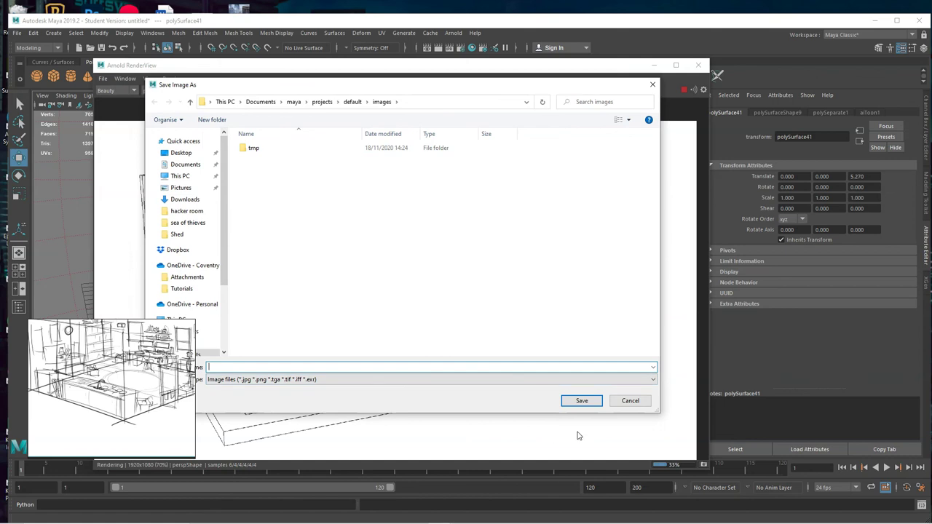
{"action": "left_click", "coordinate": [629, 401]}
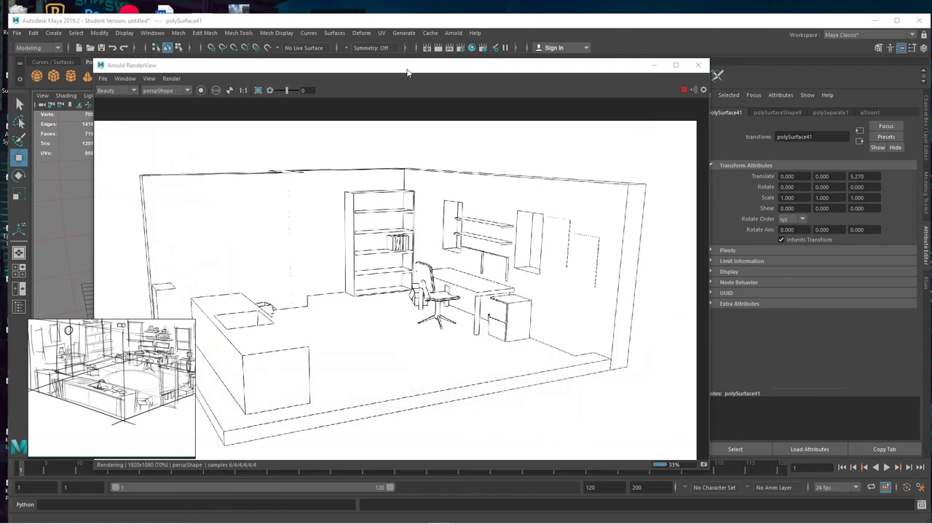
Stop the live render and close the RenderView, and enlarge the reference sketch for a closer look.
{"action": "left_click_drag", "start_coordinate": [416, 68], "coordinate": [388, 74]}
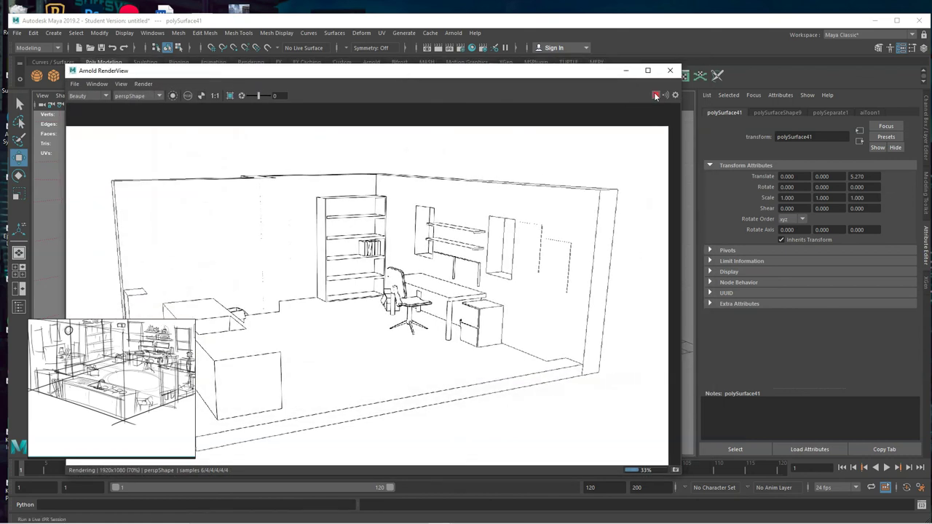
{"action": "left_click", "coordinate": [670, 71]}
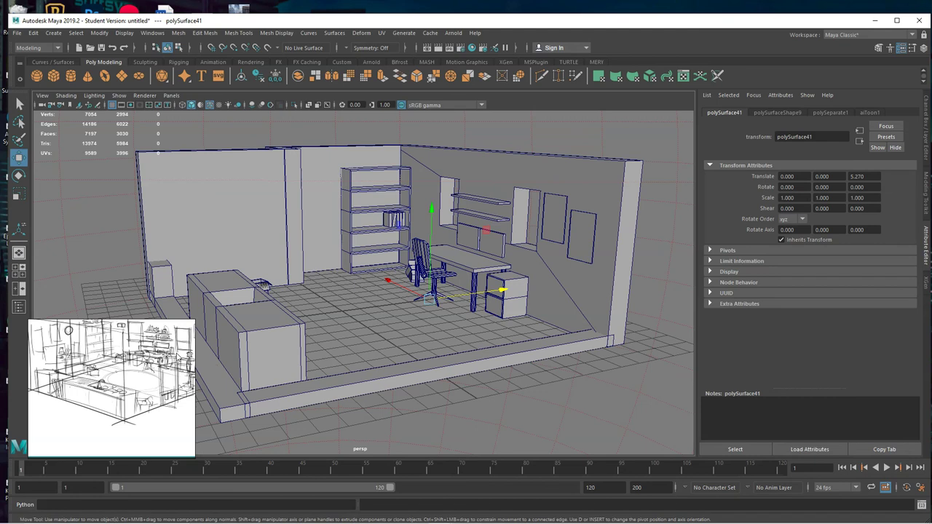
{"action": "scroll", "coordinate": [146, 384], "scroll_direction": "up", "scroll_amount": 3}
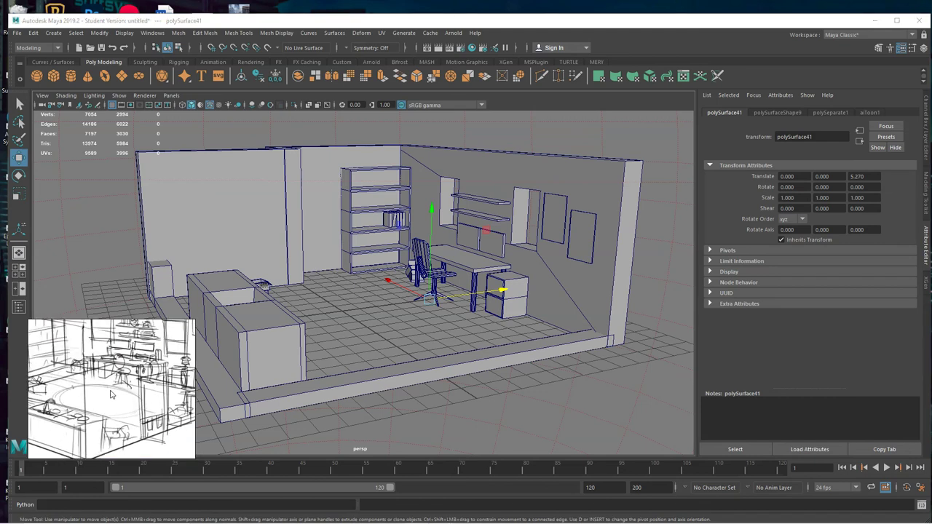